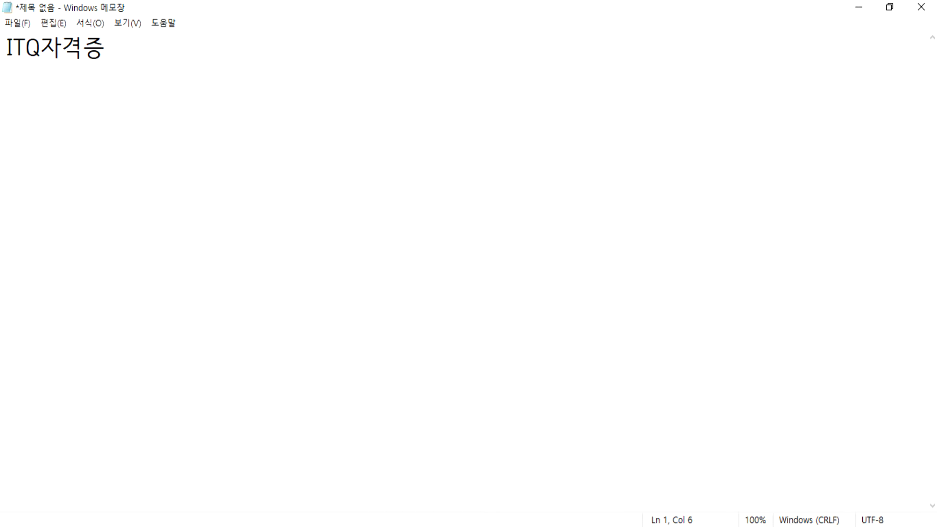
Complete the heading as "* ITQ자격증 한글부문" and start a new line below it
{"action": "type", "text": "한글부문"}
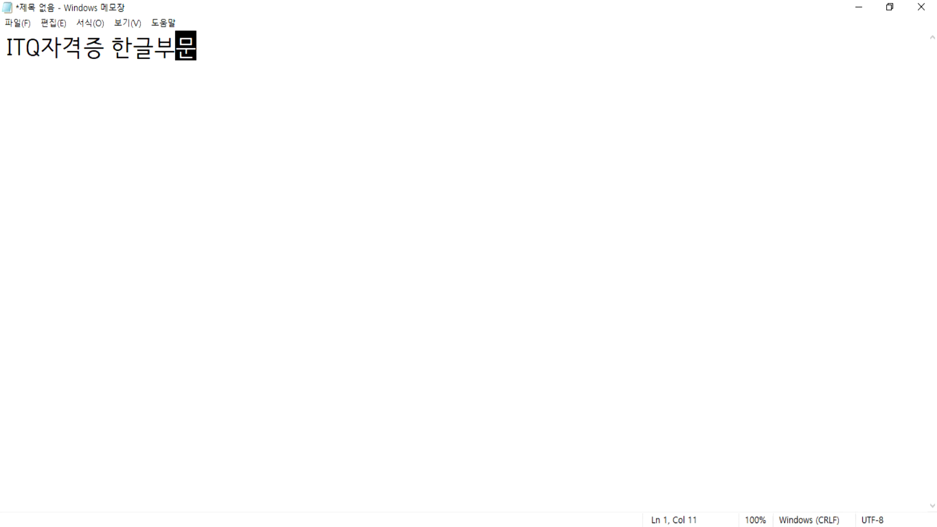
{"action": "key", "text": "Home"}
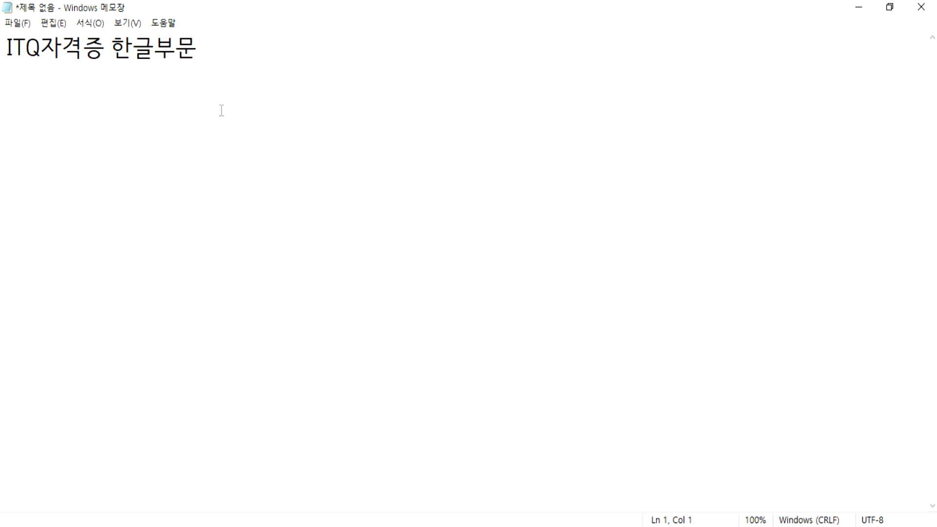
{"action": "type", "text": "*"}
{"action": "key", "text": "End"}
{"action": "key", "text": "Return"}
Add the line "시험 시작" and the list item "1. 저장" below the heading
{"action": "type", "text": "시험 시작 "}
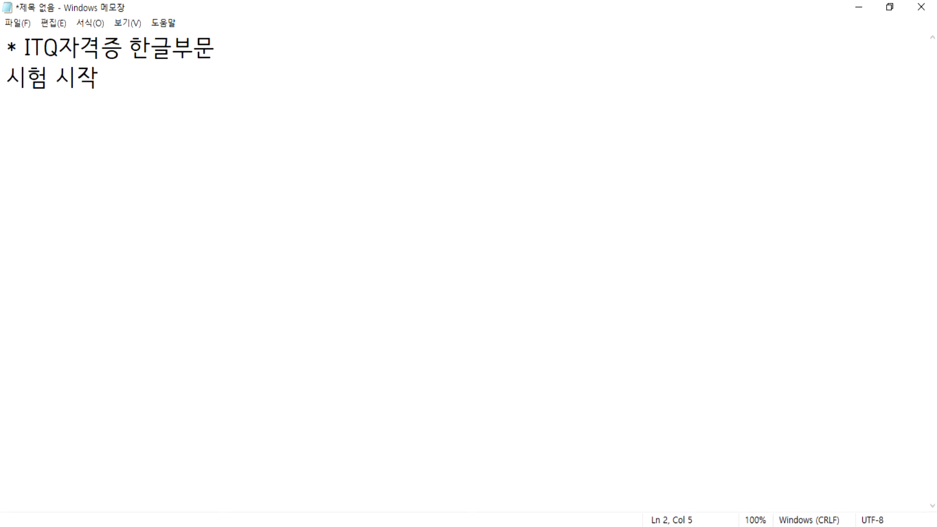
{"action": "type", "text": "1. 저장"}
{"action": "key", "text": "Return"}
Write list item 2 as "2. 문제지에 적혀있는 규정을 설정(편집용지 여백,"
{"action": "type", "text": "2"}
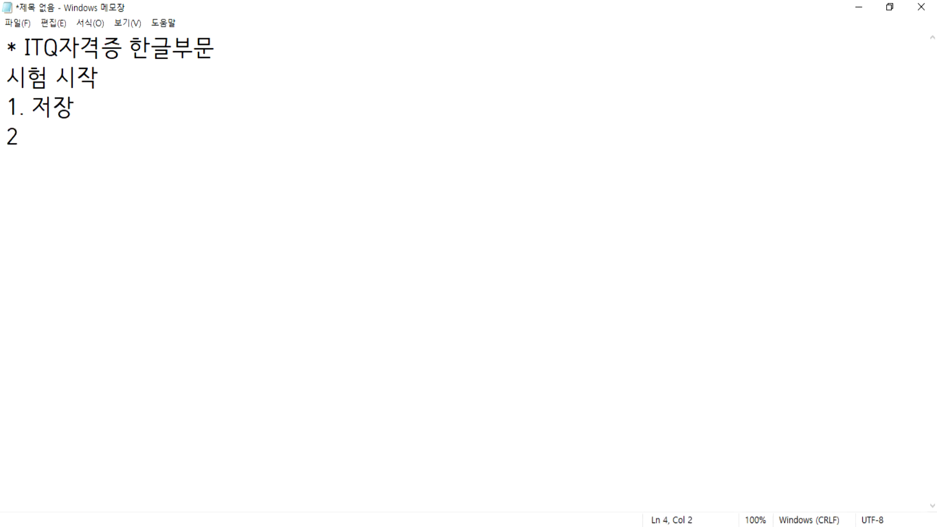
{"action": "type", "text": ". 문제지에 "}
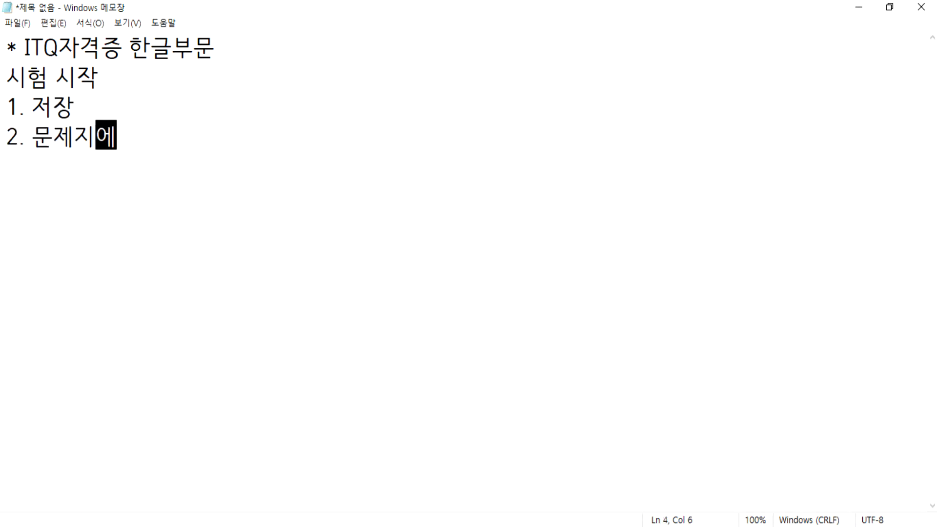
{"action": "type", "text": "적혀있"}
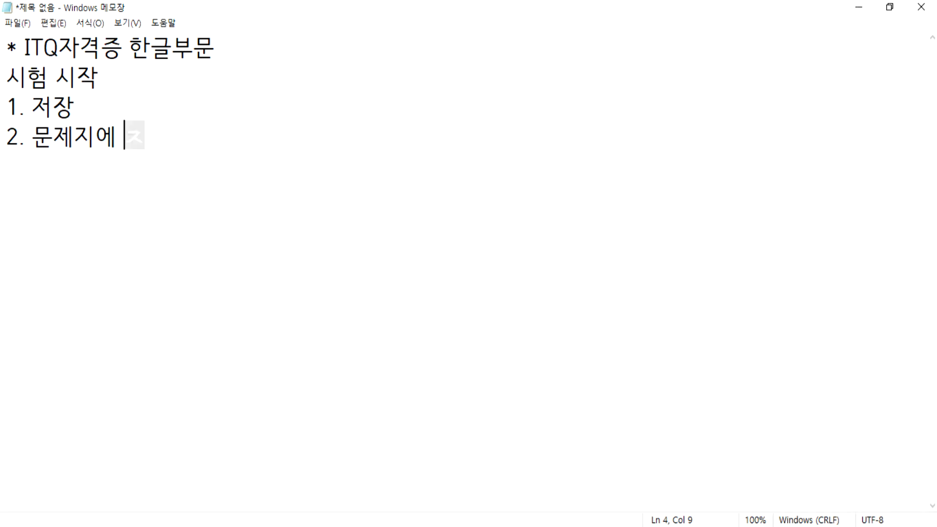
{"action": "type", "text": "는 규정"}
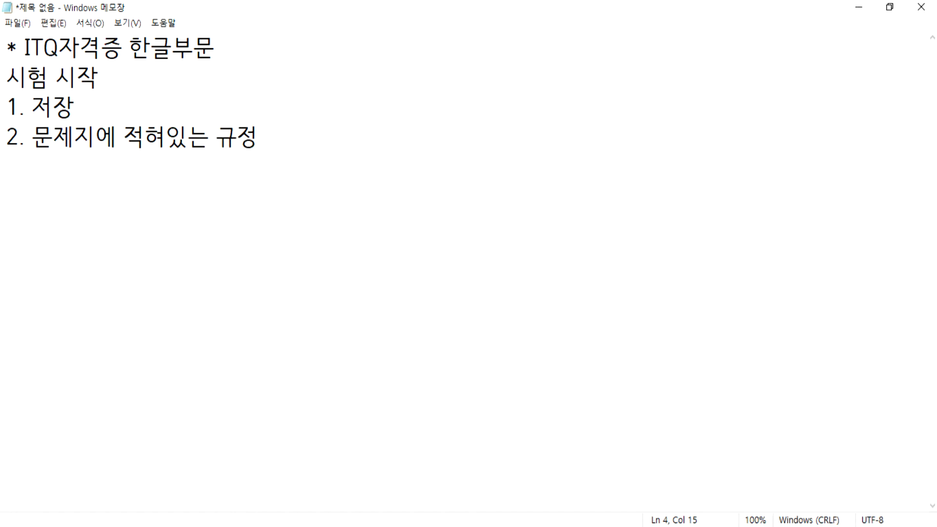
{"action": "type", "text": "을 설정(여백,"}
{"action": "key", "text": "Left"}
{"action": "key", "text": "Left"}
{"action": "key", "text": "Left"}
{"action": "key", "text": "Left"}
{"action": "type", "text": "편비집용지"}
Complete the parenthesis of item 2 with "글꼴, ...)" after "편집용지 여백," and start a new line
{"action": "key", "text": "End"}
{"action": "key", "text": "BackSpace"}
{"action": "type", "text": "굴"}
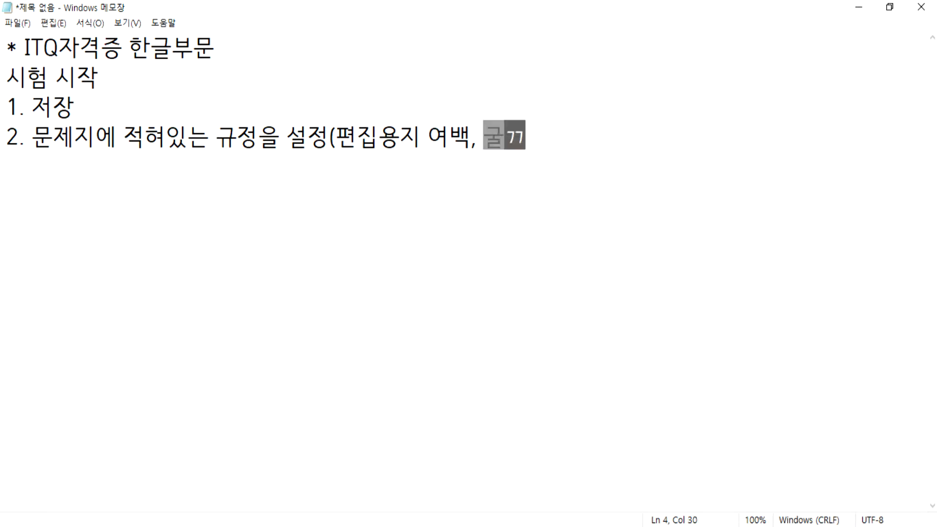
{"action": "key", "text": "BackSpace"}
{"action": "type", "text": "글꼴"}
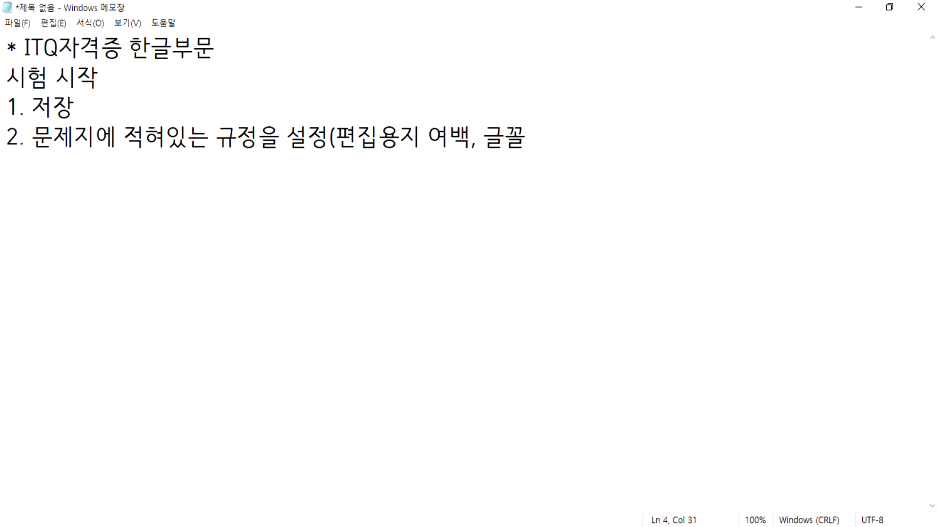
{"action": "type", "text": ", ...)"}
{"action": "key", "text": "Return"}
Add the list items "3. 입력" and "4. 종료" on separate lines, followed by a new line
{"action": "type", "text": "3. 입력"}
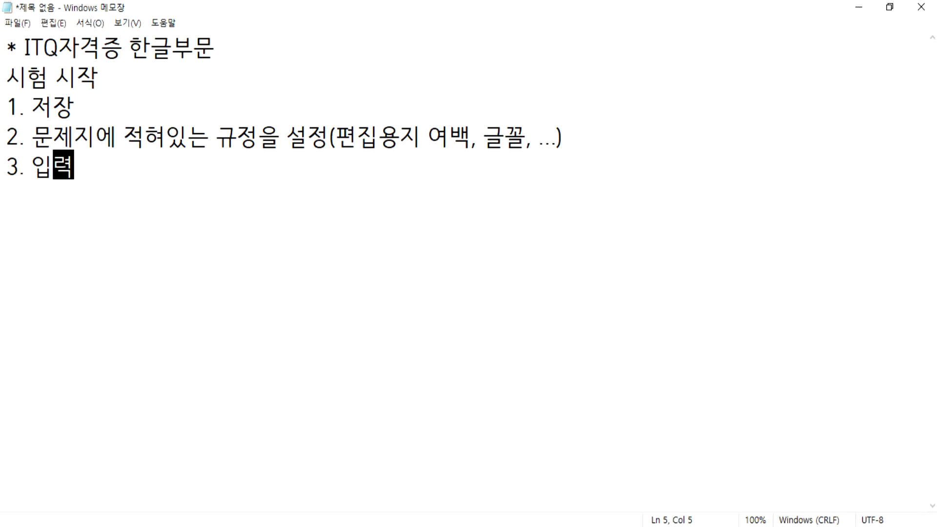
{"action": "key", "text": "Return"}
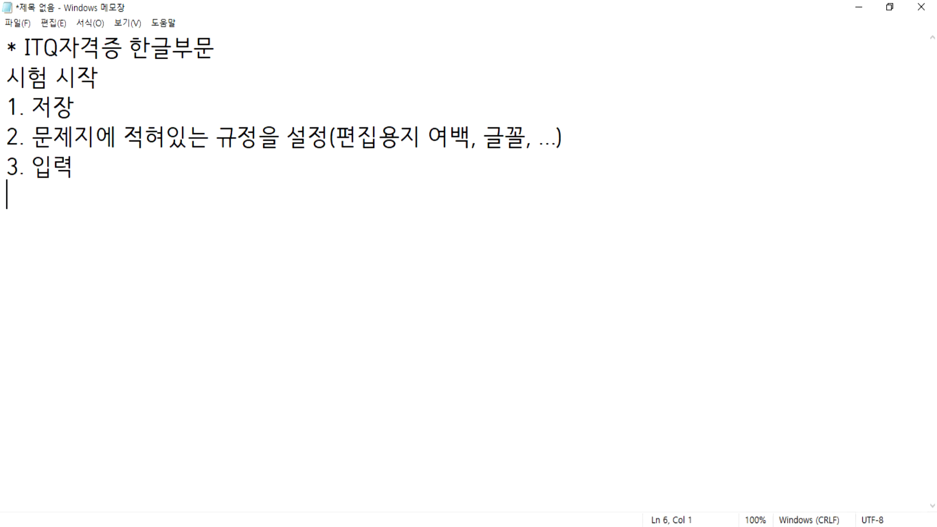
{"action": "type", "text": "4. 종료"}
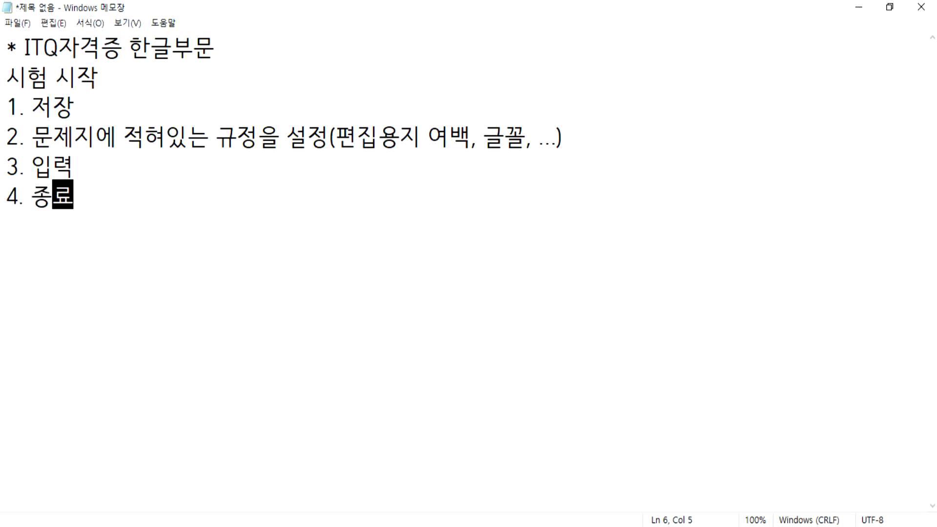
{"action": "key", "text": "Return"}
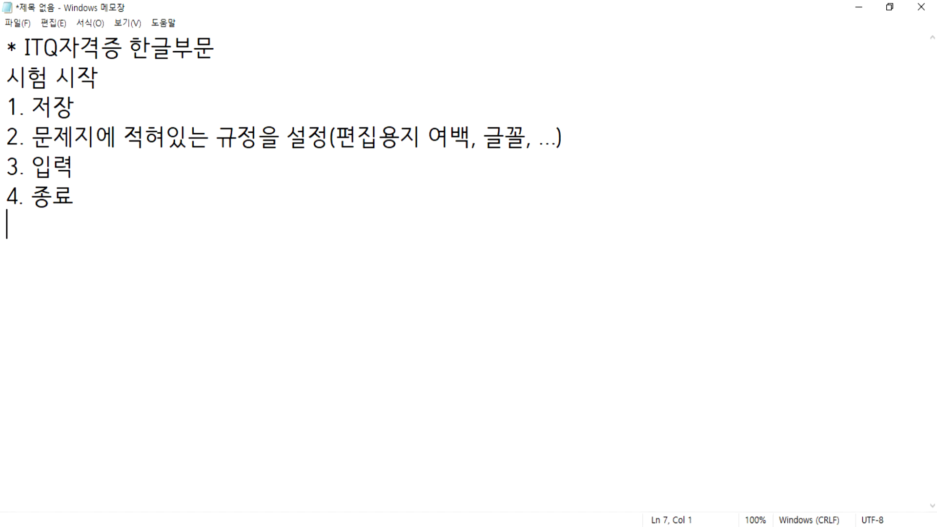
{"action": "left_click", "coordinate": [538, 526]}
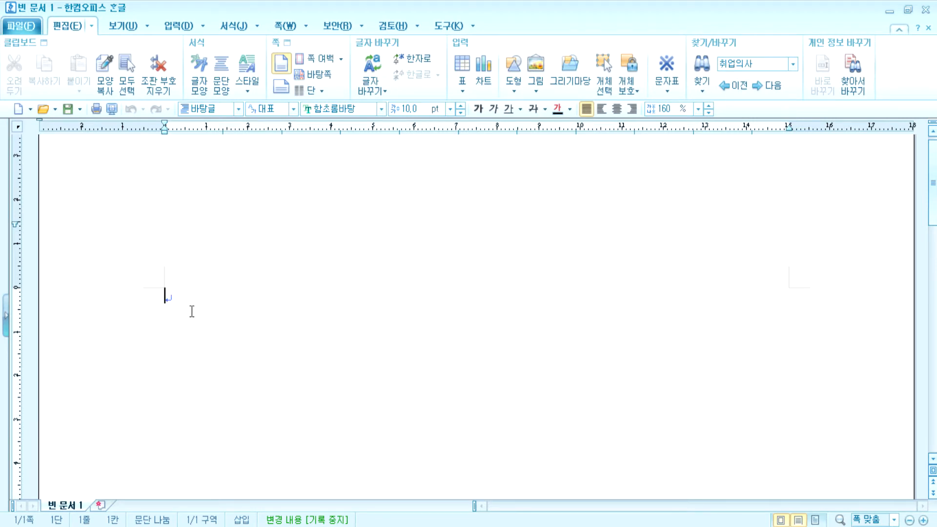
{"action": "key", "text": "alt+Tab"}
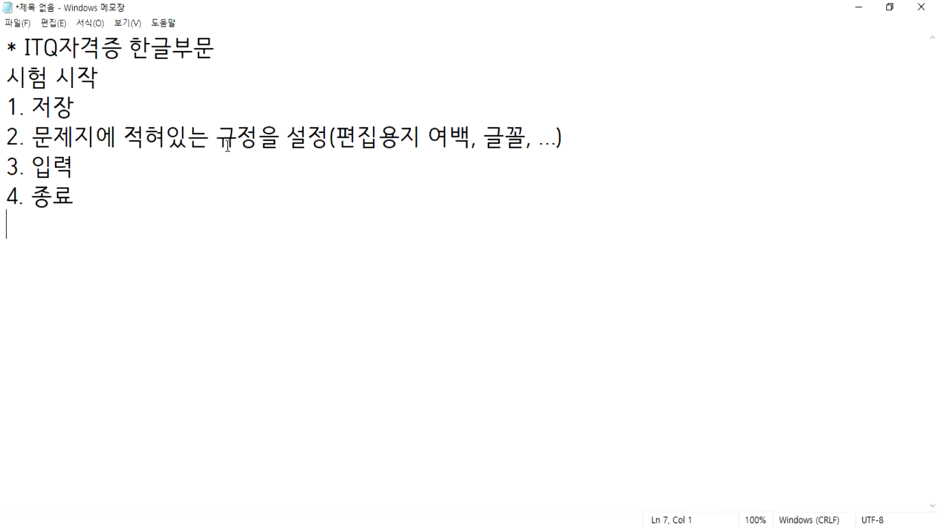
Insert blank lines between items 2 and 3 and begin a note there with "여백설정 : "
{"action": "left_click", "coordinate": [576, 146]}
{"action": "key", "text": "Return"}
{"action": "key", "text": "Return"}
{"action": "key", "text": "Return"}
{"action": "left_click", "coordinate": [164, 167]}
{"action": "type", "text": "여백설"}
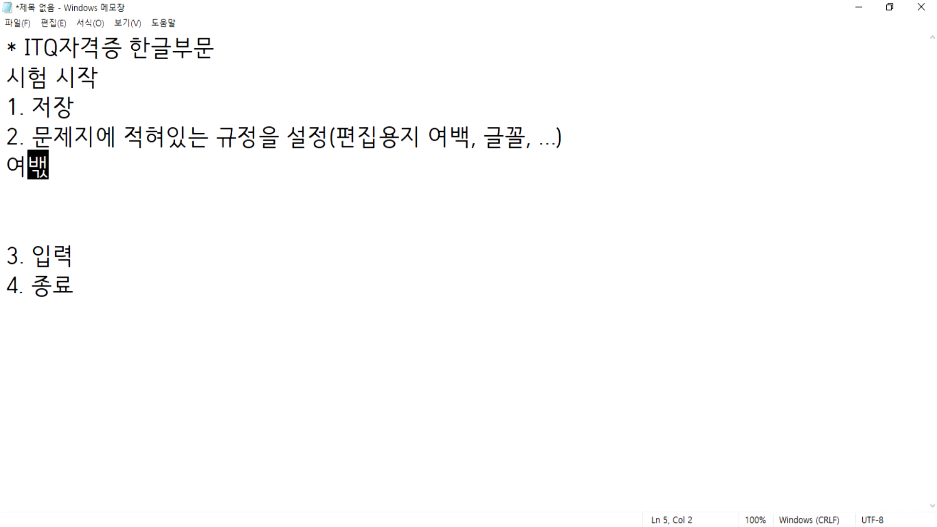
{"action": "type", "text": "정 : "}
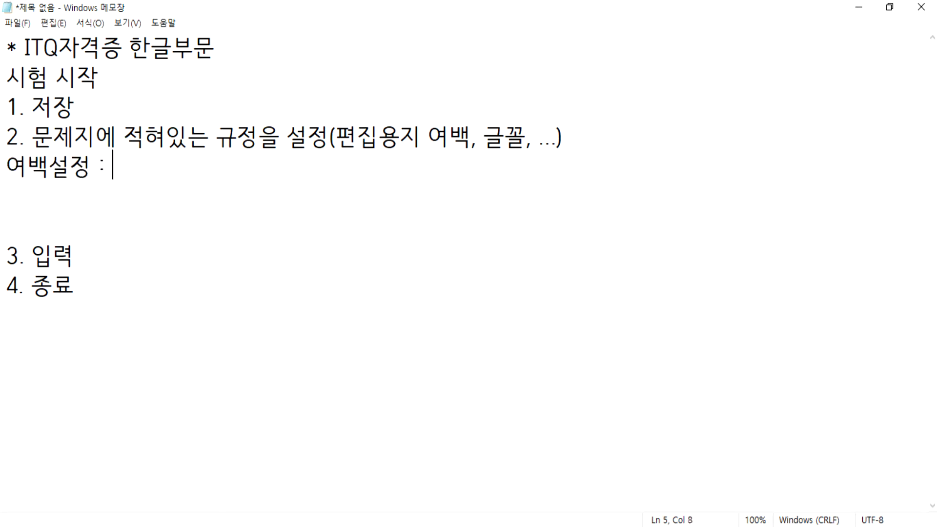
Enter "위/아래 10," as the first margin values in the "여백설정" note
{"action": "type", "text": "뒤"}
{"action": "key", "text": "BackSpace"}
{"action": "key", "text": "BackSpace"}
{"action": "type", "text": "유ㅏ"}
{"action": "key", "text": "BackSpace"}
{"action": "key", "text": "BackSpace"}
{"action": "type", "text": "위/아래"}
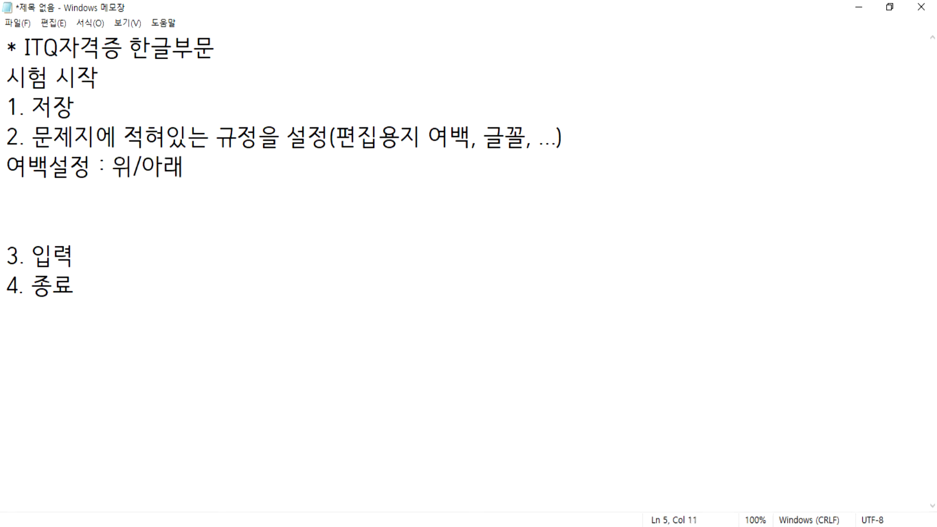
{"action": "type", "text": " 10, "}
Extend the margin note with "왼쪽/오른쪽 11, 머리말/꼬리말 10, 제본 0" and start a new line
{"action": "type", "text": "오"}
{"action": "key", "text": "BackSpace"}
{"action": "key", "text": "BackSpace"}
{"action": "type", "text": "왼ㅉ"}
{"action": "type", "text": "쪽/오른쪽"}
{"action": "type", "text": " 10,"}
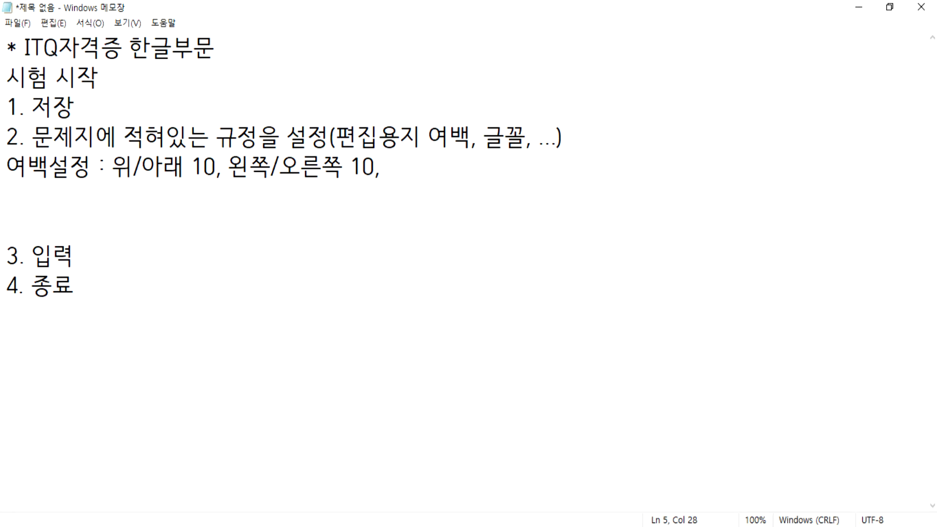
{"action": "key", "text": "BackSpace"}
{"action": "key", "text": "BackSpace"}
{"action": "key", "text": "BackSpace"}
{"action": "type", "text": "1, 머리말/"}
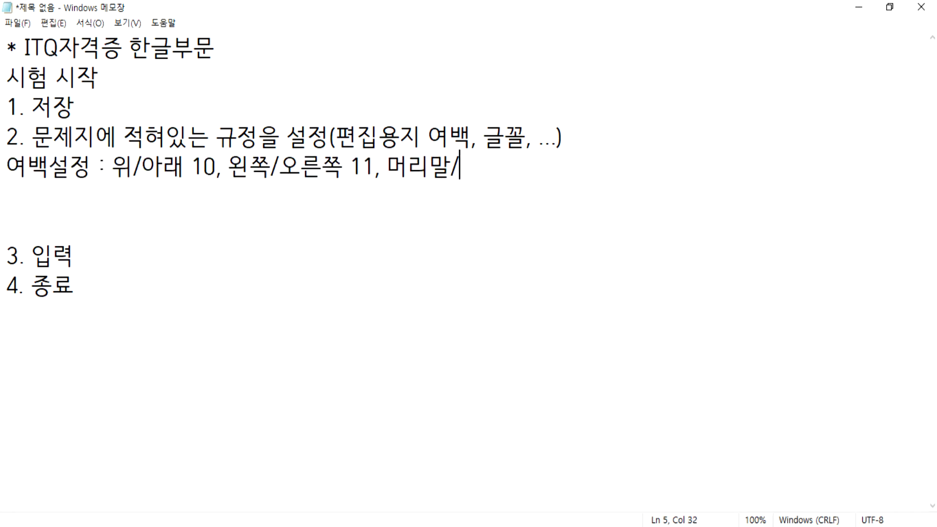
{"action": "type", "text": "꼬리말 10"}
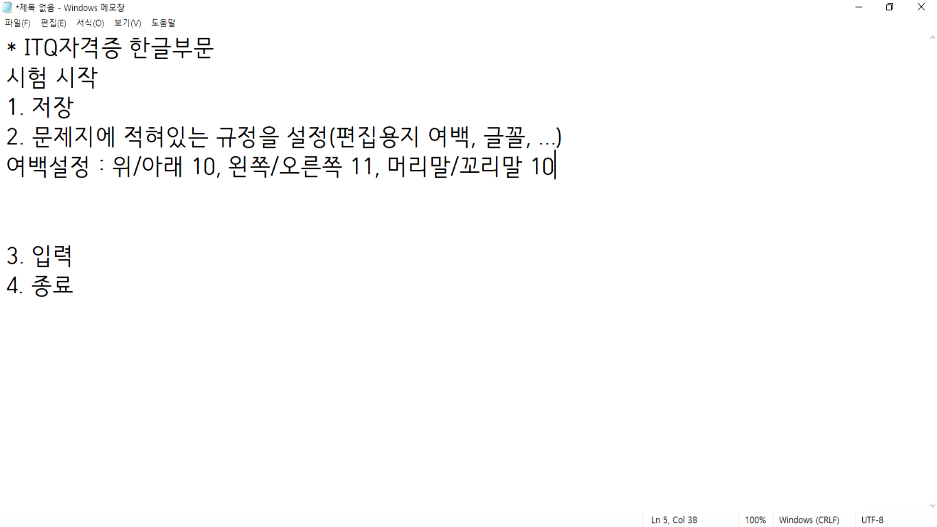
{"action": "type", "text": ", 제본 0"}
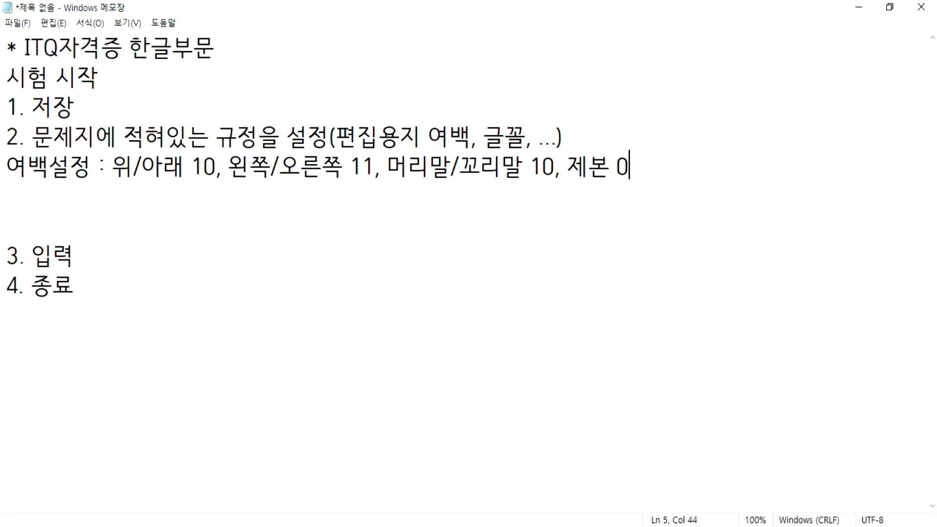
{"action": "key", "text": "Return"}
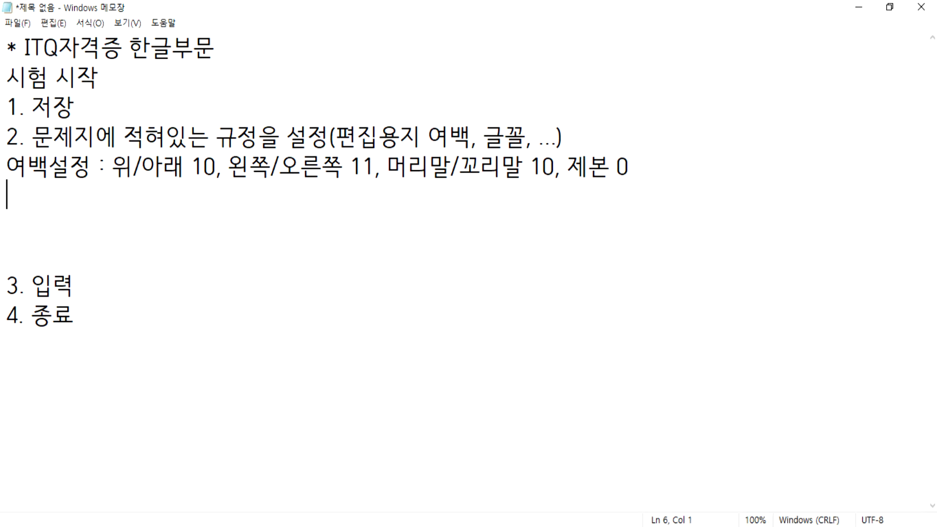
Write the line "F7을 눌러서 탭키를 눌러서 항목이동, 값을 입력" below the margin note
{"action": "key", "text": "Up"}
{"action": "key", "text": "Down"}
{"action": "type", "text": "F7을 "}
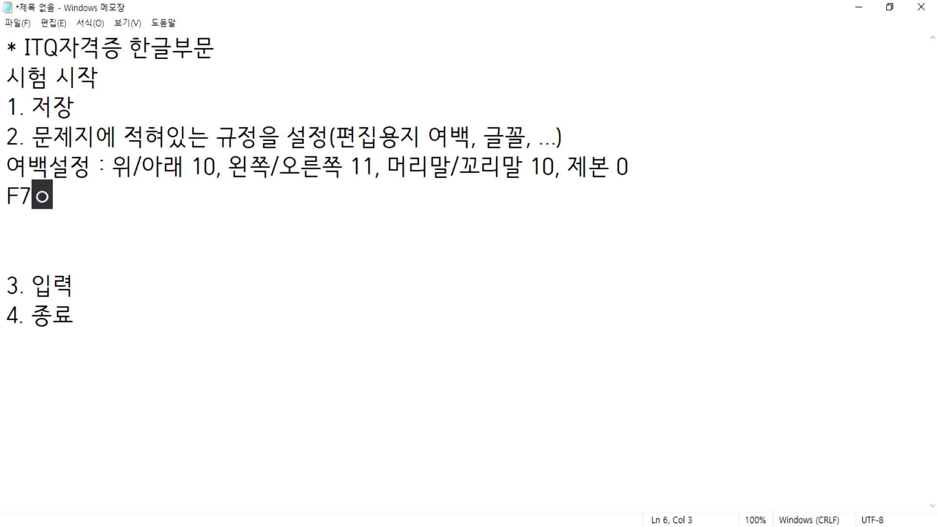
{"action": "type", "text": "눌럿"}
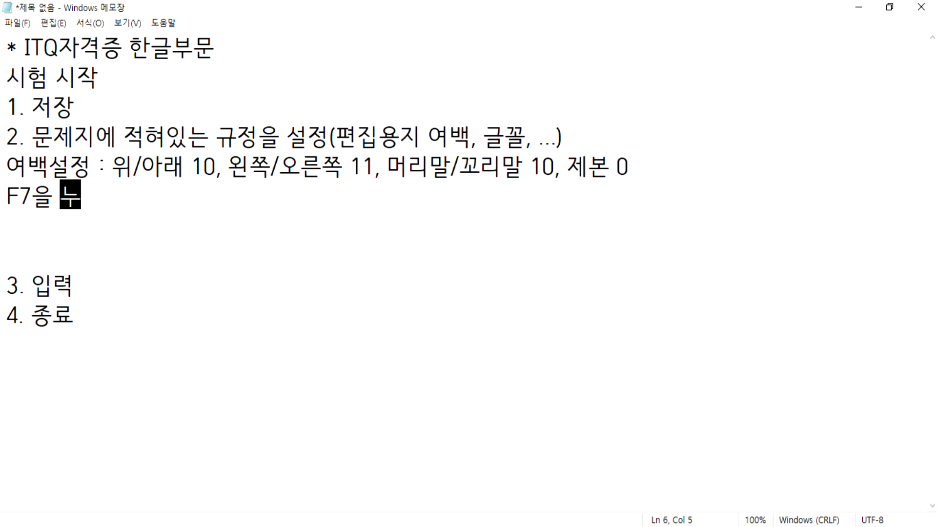
{"action": "type", "text": "서 탭"}
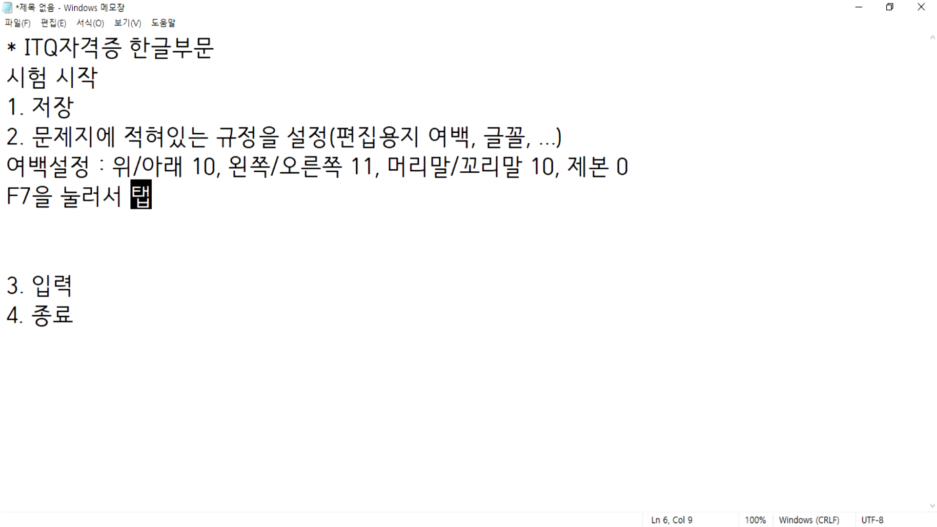
{"action": "type", "text": "키ㄹ를 눌어ㅅ"}
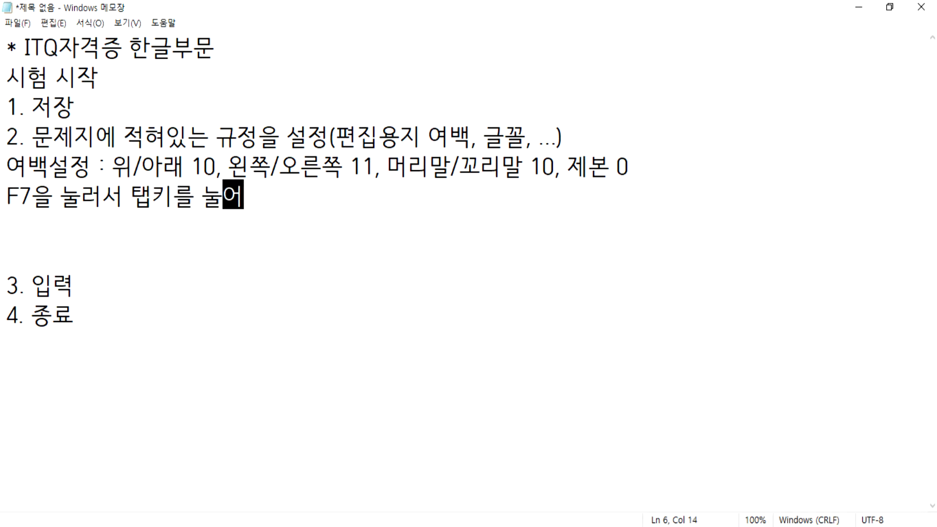
{"action": "key", "text": "BackSpace"}
{"action": "key", "text": "BackSpace"}
{"action": "type", "text": "러서 항"}
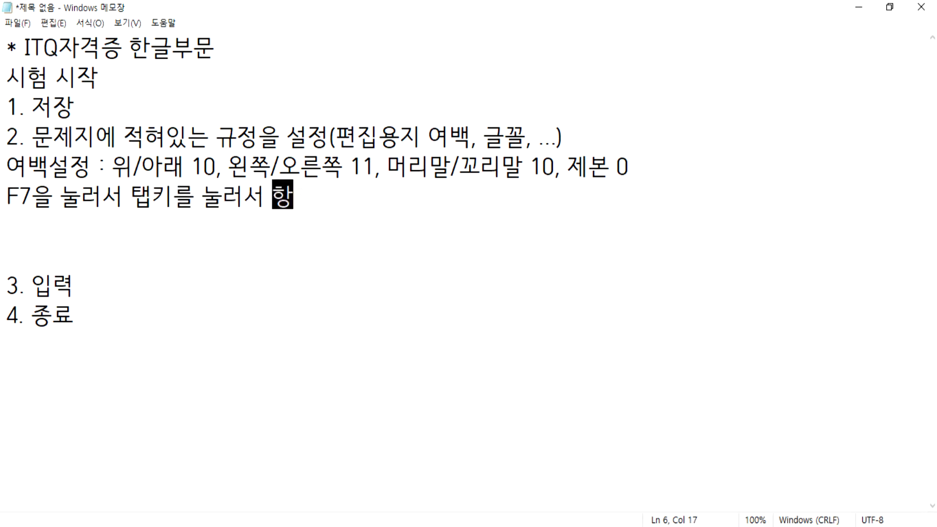
{"action": "type", "text": "목이동"}
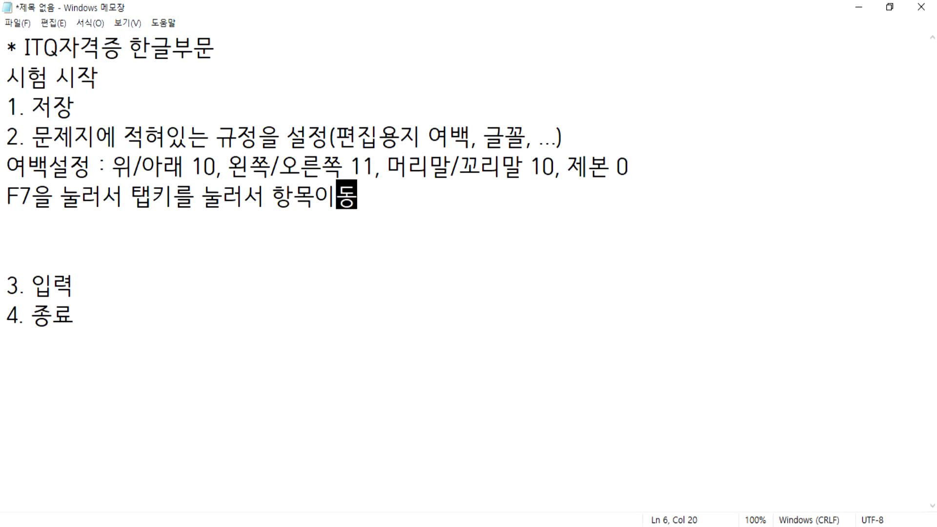
{"action": "type", "text": ", 값을 "}
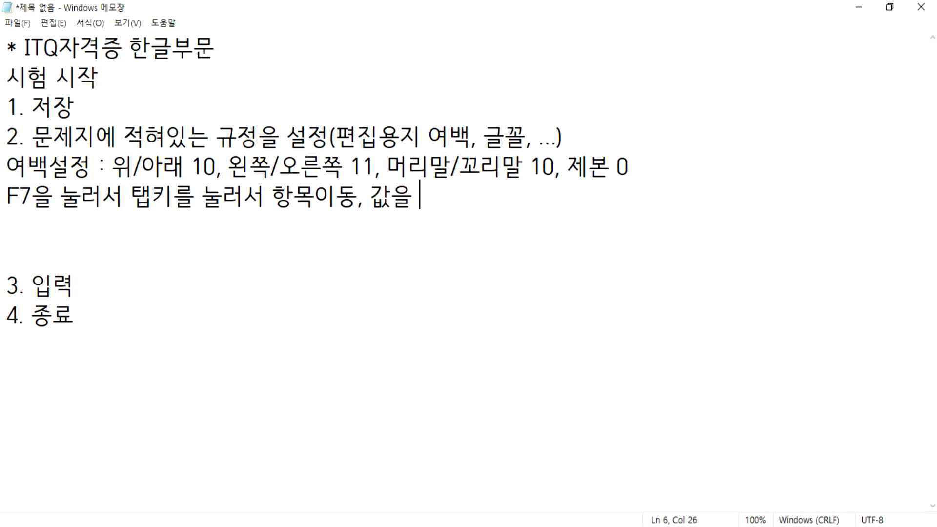
{"action": "type", "text": "이입력, "}
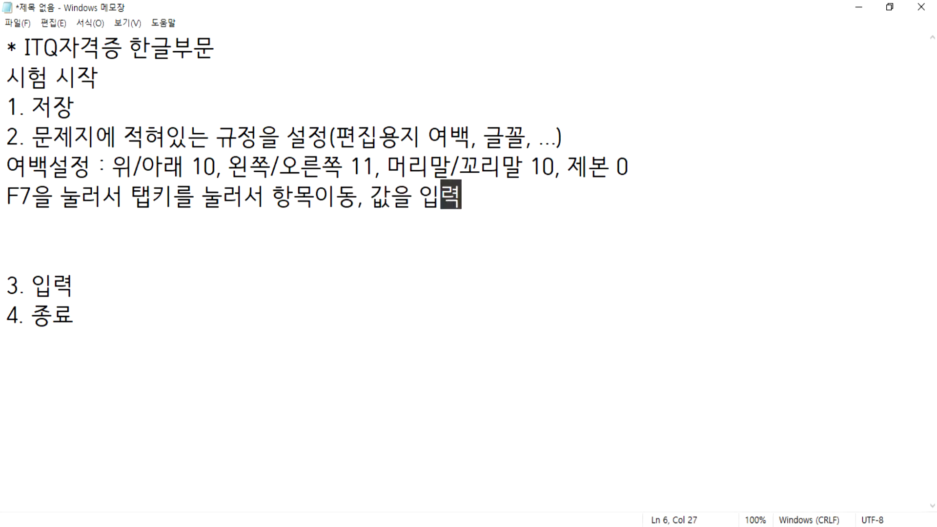
{"action": "type", "text": "..."}
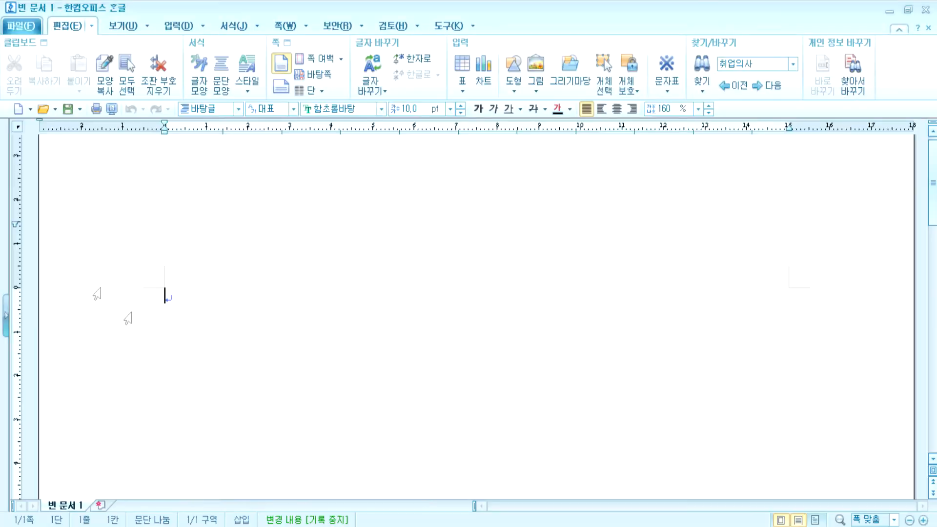
Toggle the page outline view (쪽 윤곽) of the blank Hangul document off and back on
{"action": "left_click", "coordinate": [119, 27]}
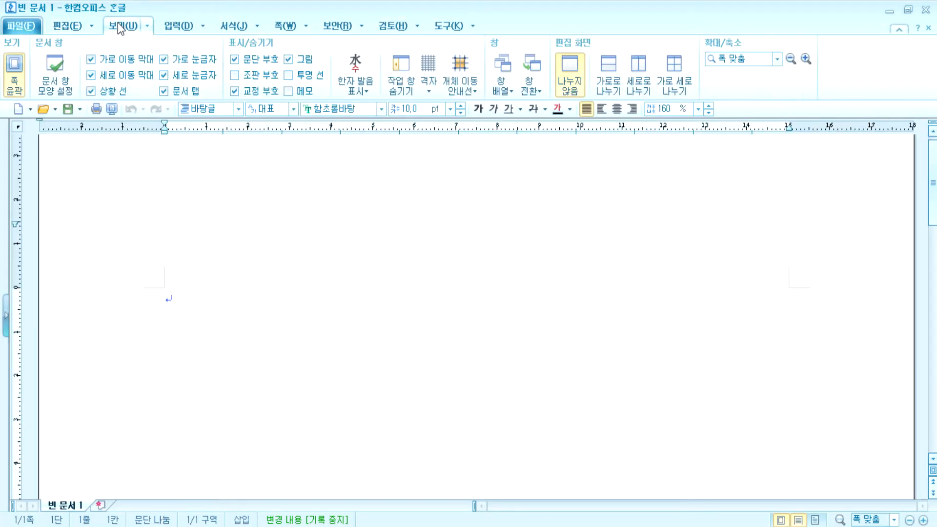
{"action": "left_click", "coordinate": [18, 73]}
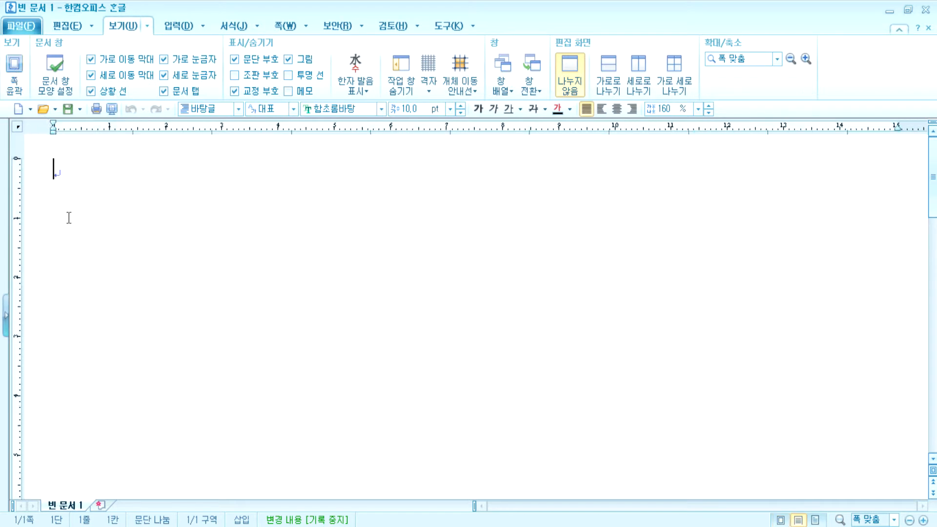
{"action": "left_click", "coordinate": [16, 75]}
{"action": "left_click", "coordinate": [17, 78]}
{"action": "left_click", "coordinate": [17, 78]}
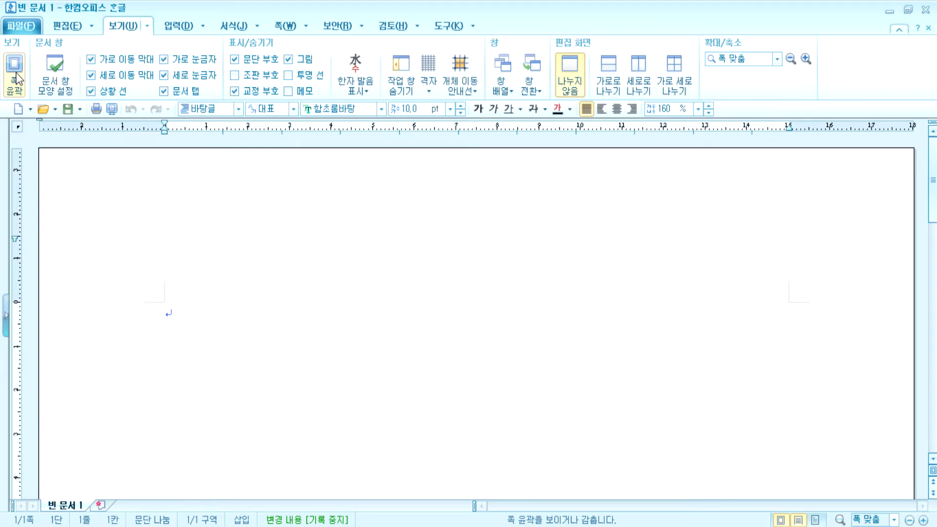
Set the top and bottom paper margins of the document to 10 mm in the page setup (편집 용지)
{"action": "key", "text": "F7"}
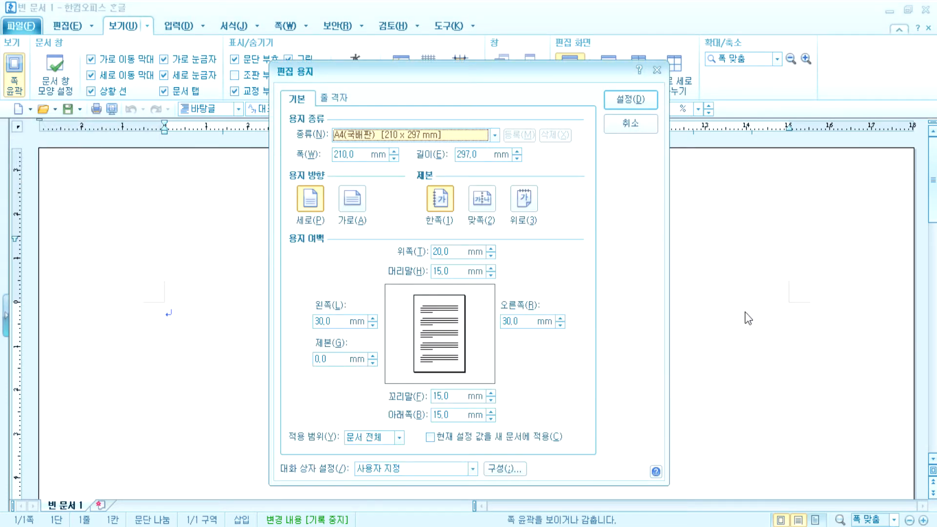
{"action": "key", "text": "Tab"}
{"action": "key", "text": "Tab"}
{"action": "key", "text": "Tab"}
{"action": "key", "text": "Tab"}
{"action": "key", "text": "Tab"}
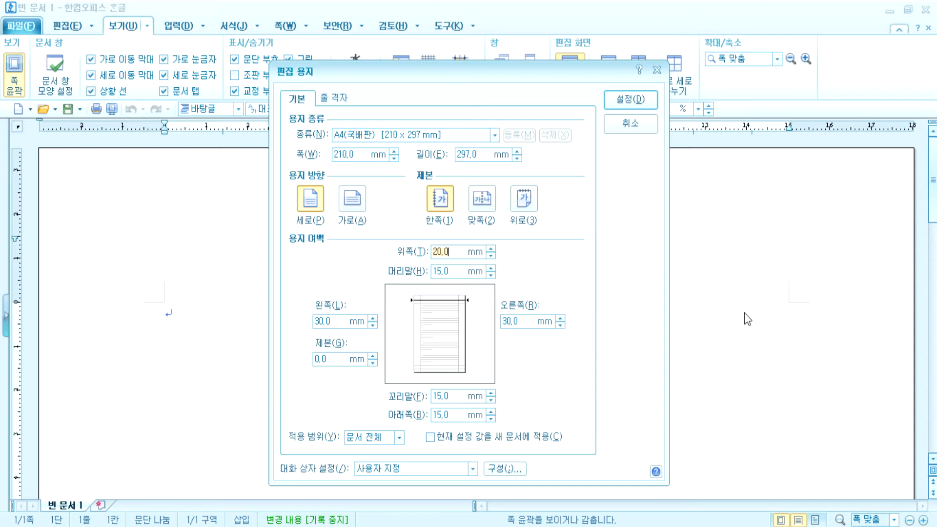
{"action": "type", "text": "10"}
{"action": "key", "text": "Tab"}
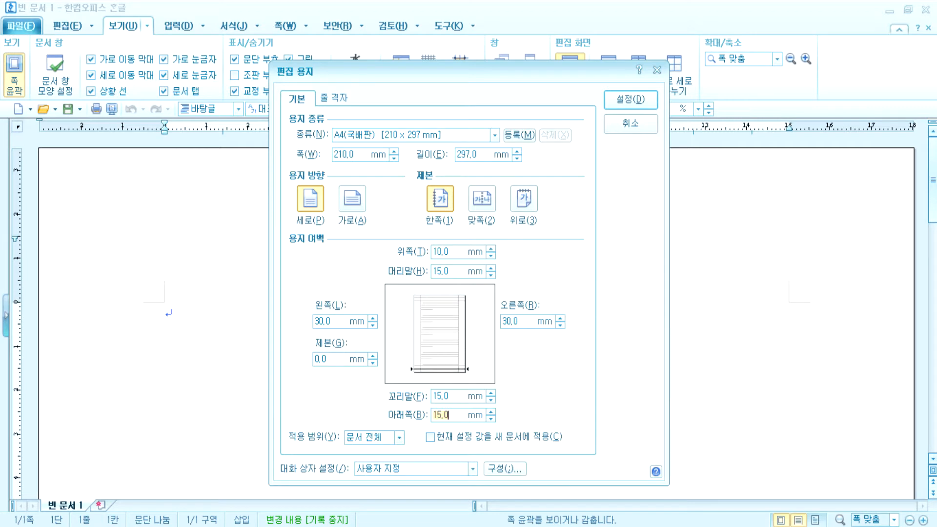
{"action": "type", "text": "10"}
Set the left and right paper margins to 11 mm
{"action": "key", "text": "Tab"}
{"action": "type", "text": "11"}
{"action": "key", "text": "Tab"}
{"action": "type", "text": "11"}
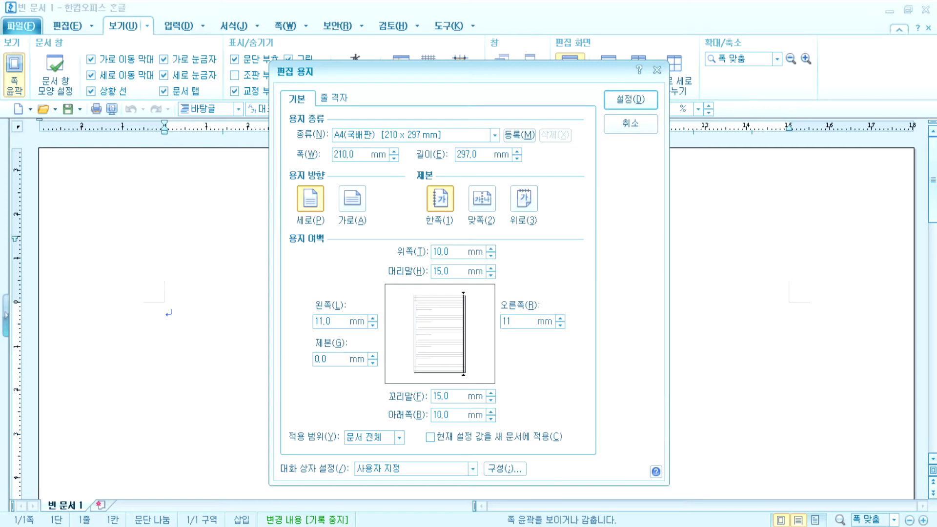
Set the header (머리말) and footer (꼬리말) margins to 10 mm and apply the page setup
{"action": "key", "text": "Tab"}
{"action": "type", "text": "10"}
{"action": "key", "text": "Tab"}
{"action": "type", "text": "10"}
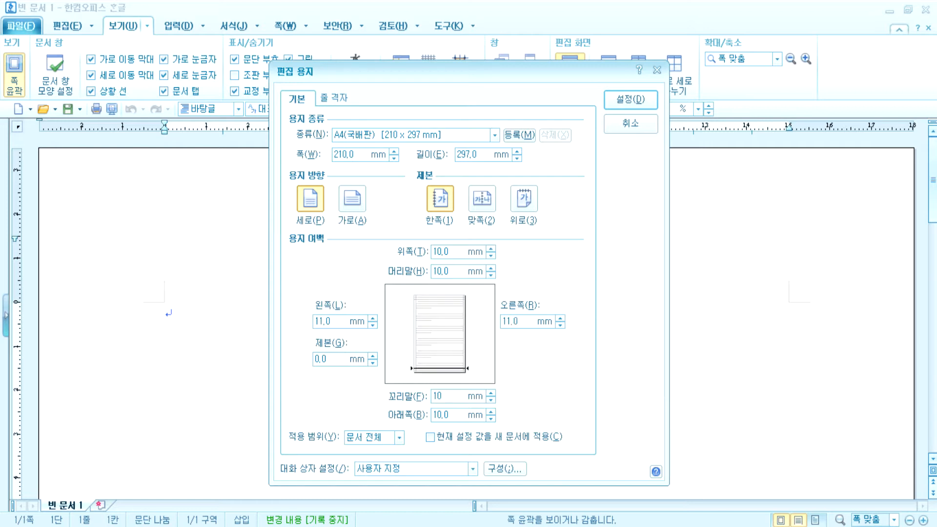
{"action": "key", "text": "Tab"}
{"action": "key", "text": "shift+Tab"}
{"action": "type", "text": "10"}
{"action": "key", "text": "Return"}
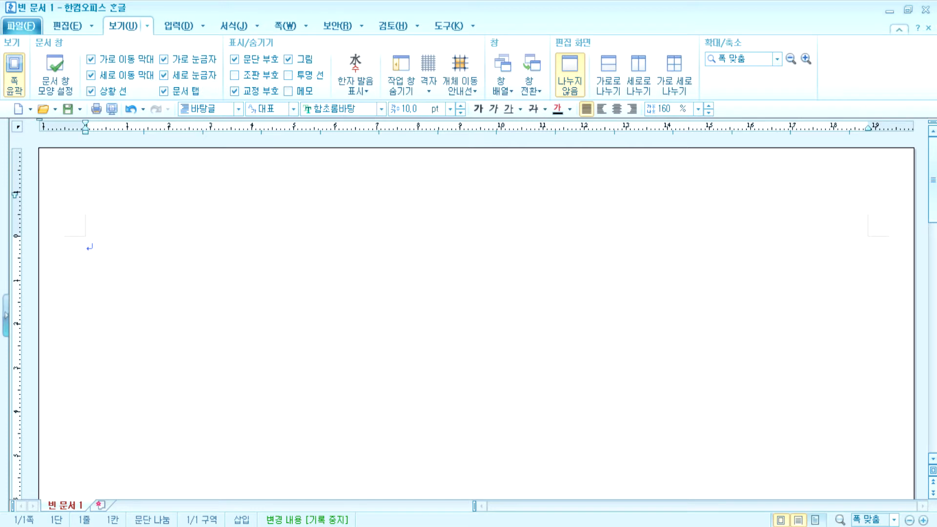
Switch to Notepad, place the cursor on the empty line below the F7 note, and return to the Hangul document
{"action": "left_click", "coordinate": [708, 526]}
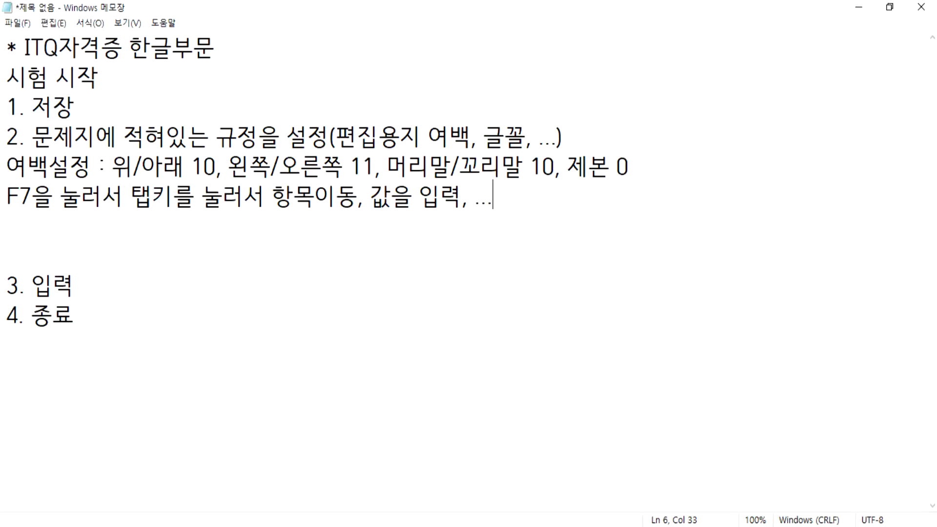
{"action": "left_click", "coordinate": [138, 234]}
{"action": "key", "text": "alt+Tab"}
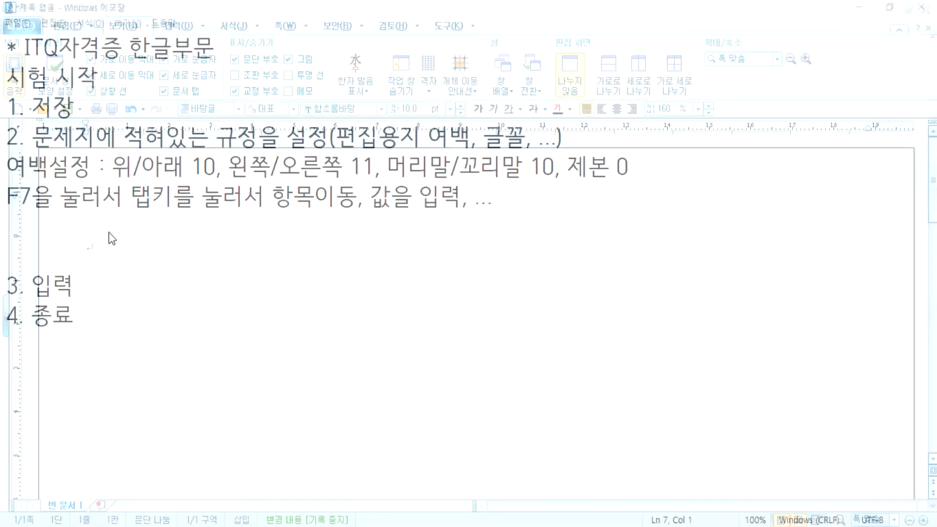
Write "1." on the first line of the document and "2." five lines below it
{"action": "type", "text": "1."}
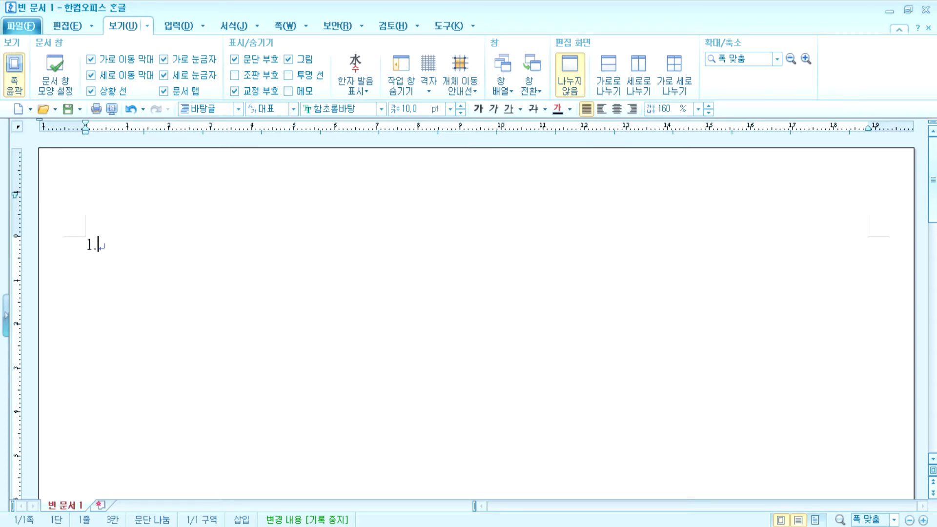
{"action": "key", "text": "Return"}
{"action": "key", "text": "Return"}
{"action": "key", "text": "Return"}
{"action": "key", "text": "Return"}
{"action": "key", "text": "Return"}
{"action": "type", "text": "2."}
Leave blank lines below "2." and insert a section break that starts a second page
{"action": "key", "text": "Return"}
{"action": "key", "text": "Return"}
{"action": "key", "text": "Return"}
{"action": "key", "text": "Return"}
{"action": "key", "text": "Return"}
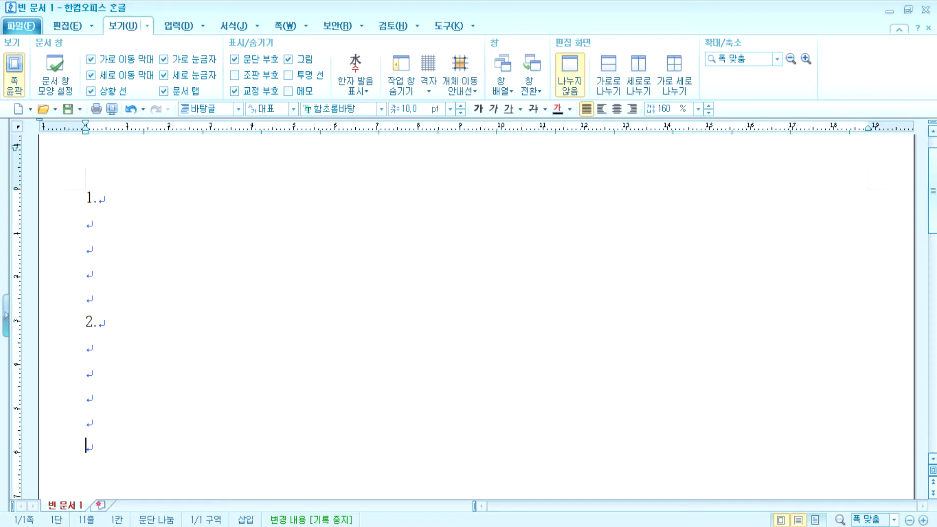
{"action": "key", "text": "alt+shift+Return"}
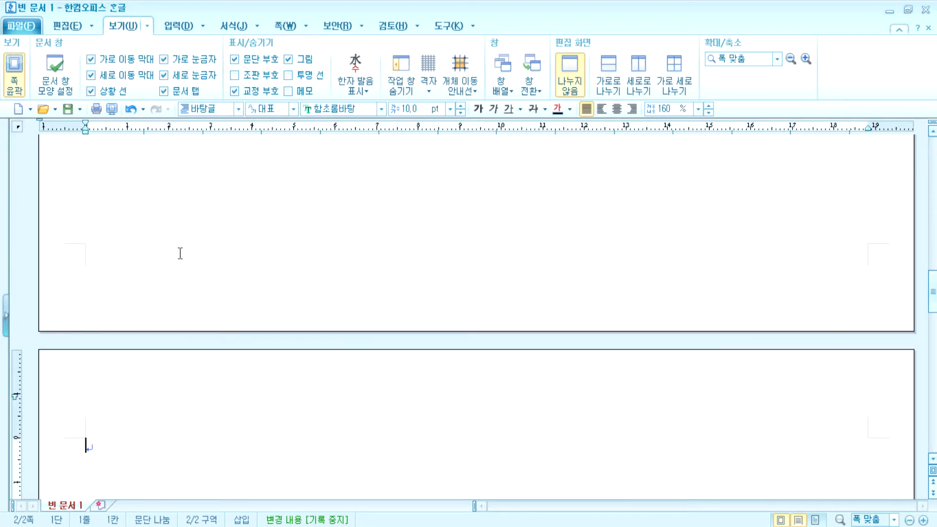
Write "3." on the first line of the second page and "4." five lines below it
{"action": "type", "text": "3."}
{"action": "key", "text": "Return"}
{"action": "key", "text": "Return"}
{"action": "key", "text": "Return"}
{"action": "key", "text": "Return"}
{"action": "key", "text": "Return"}
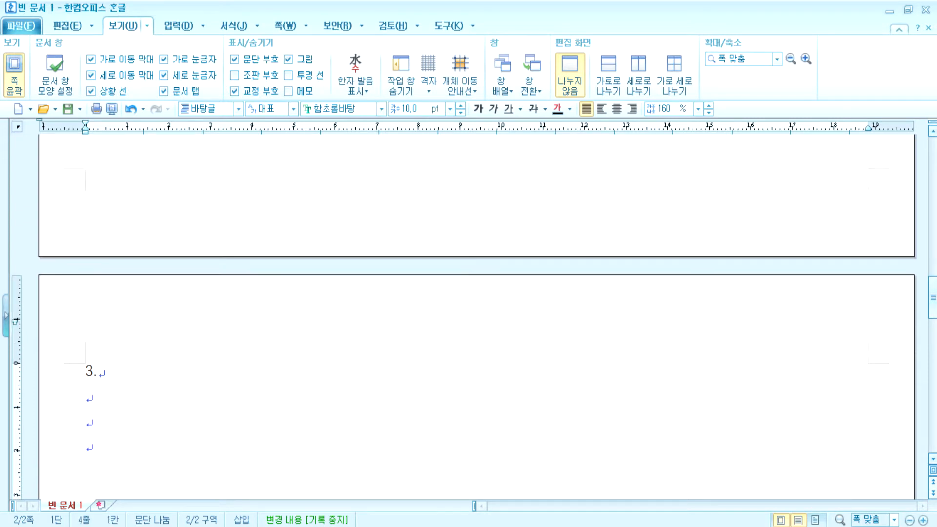
{"action": "type", "text": "4."}
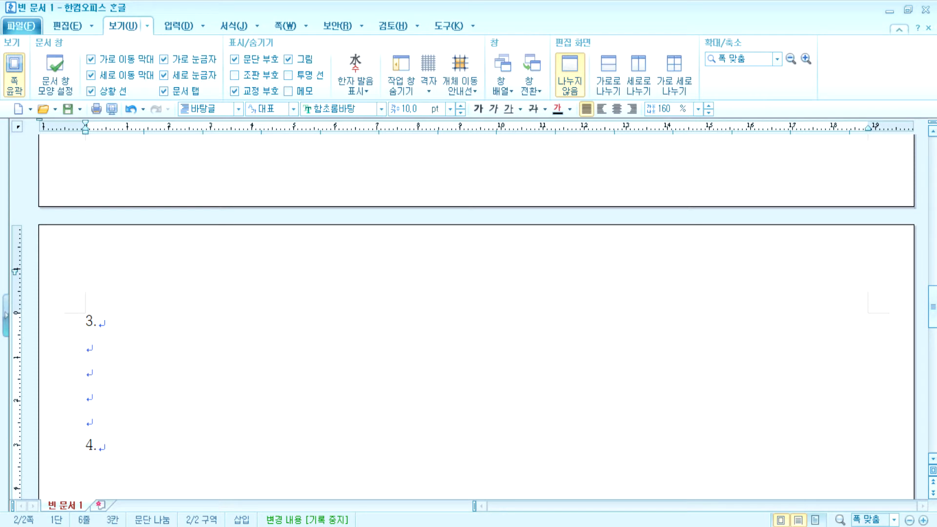
Leave blank lines below "4.", insert a section break that starts a third page, and switch to Notepad
{"action": "key", "text": "Return"}
{"action": "key", "text": "Return"}
{"action": "key", "text": "Return"}
{"action": "key", "text": "Return"}
{"action": "key", "text": "Return"}
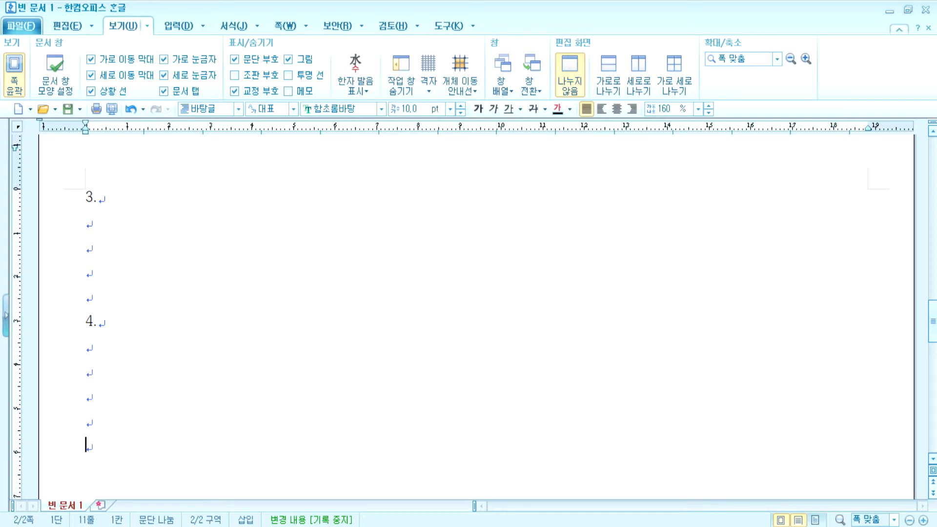
{"action": "key", "text": "alt+shift+Return"}
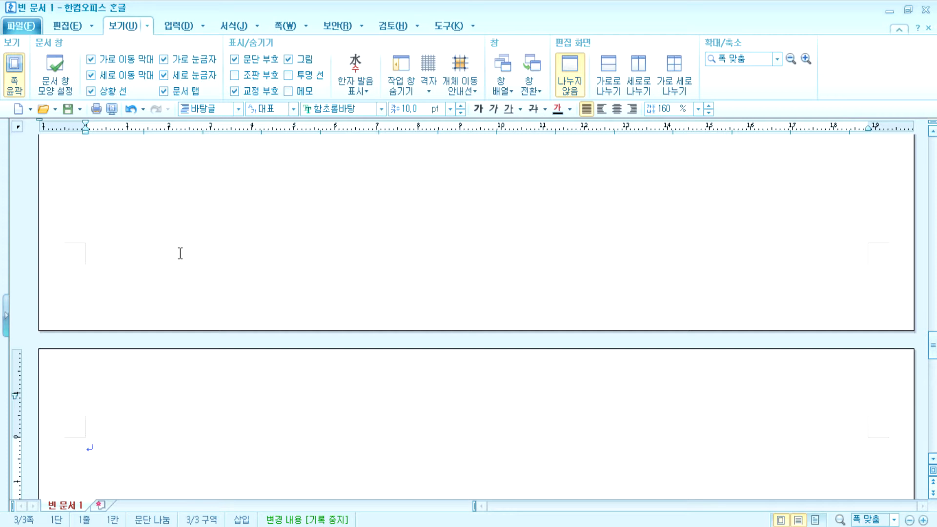
{"action": "key", "text": "alt+Tab"}
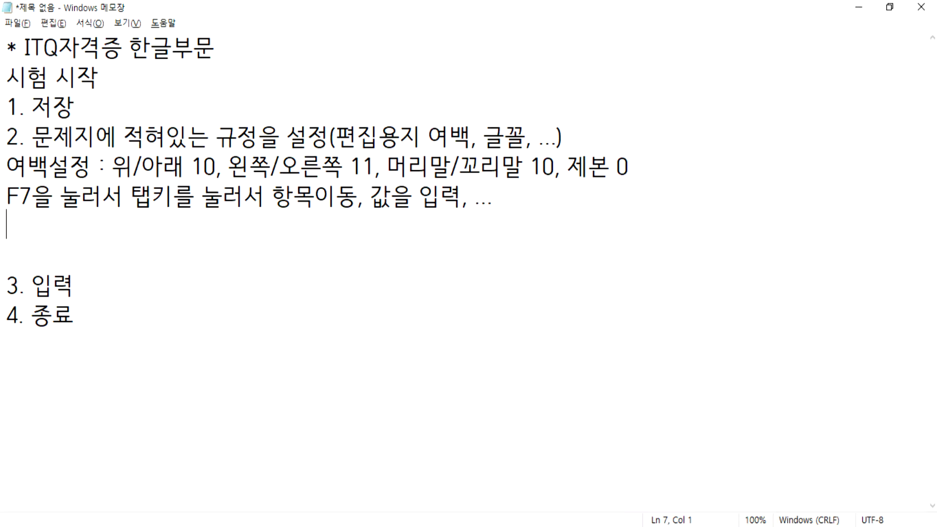
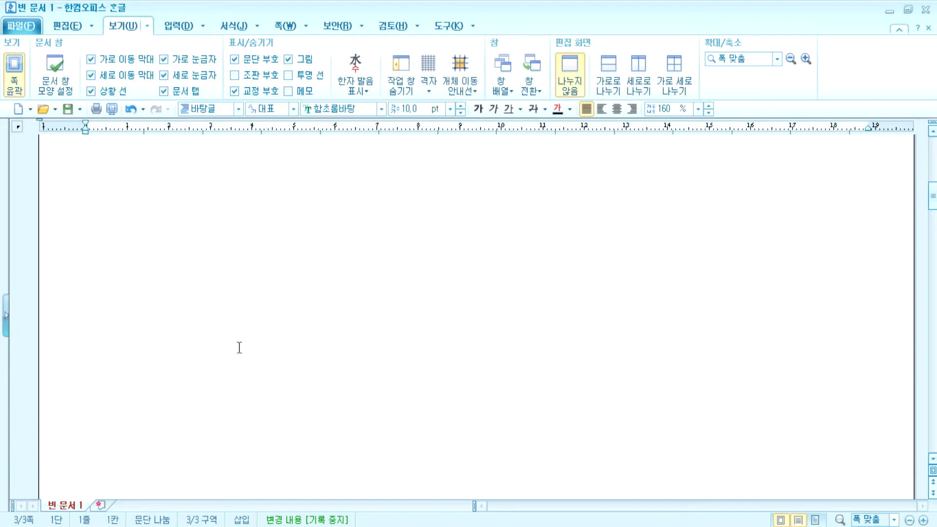
Write "글꼴과 문단 서식 설정하기" on the line below "1." in the Hangul document
{"action": "left_click", "coordinate": [111, 277]}
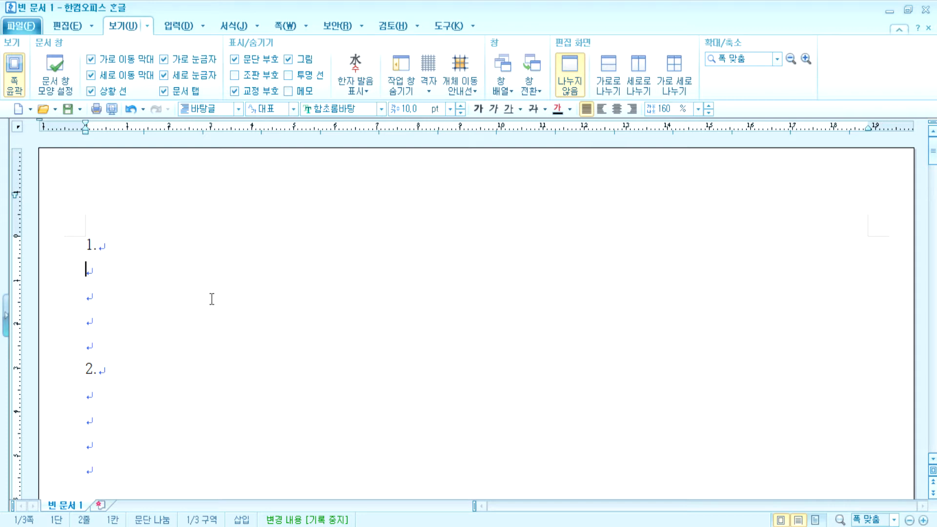
{"action": "type", "text": "글꼴과 무"}
{"action": "type", "text": "ㄴ단 서식 서"}
{"action": "type", "text": "ㄹ정하기"}
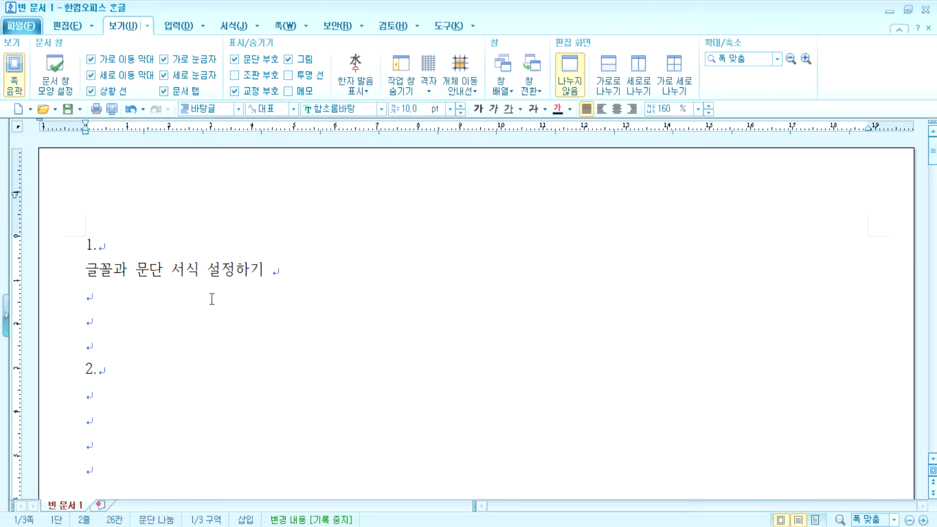
Continue the same line with "글꼴에 대한 기본설정은 별도의 지시사항이 있는"
{"action": "type", "text": " 글꼴"}
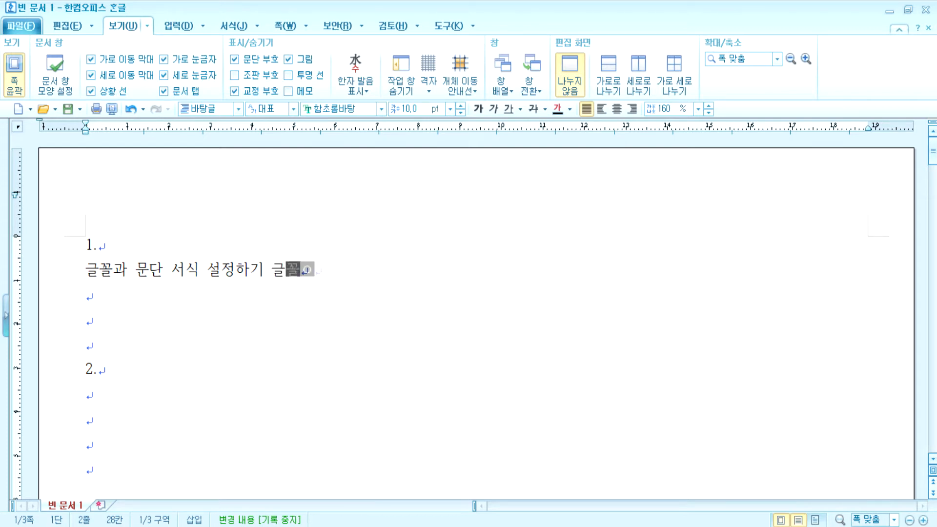
{"action": "type", "text": "에 대한 기본설ㅈ"}
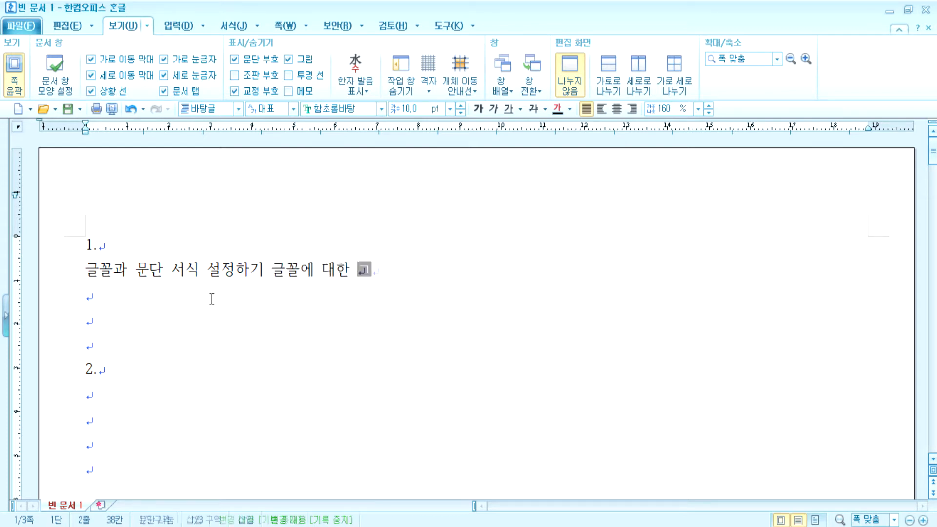
{"action": "type", "text": "정은 별"}
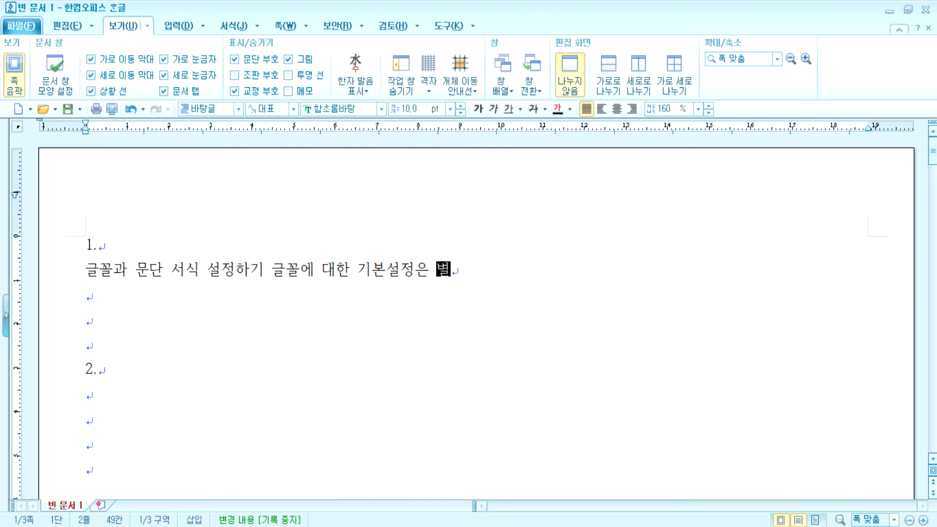
{"action": "type", "text": "도의 짓시삭"}
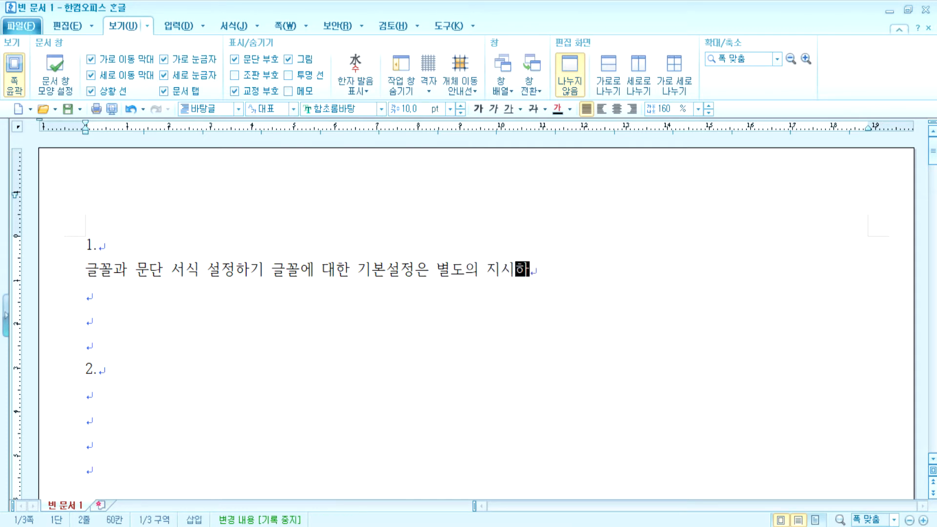
{"action": "type", "text": "사항이 있는 경"}
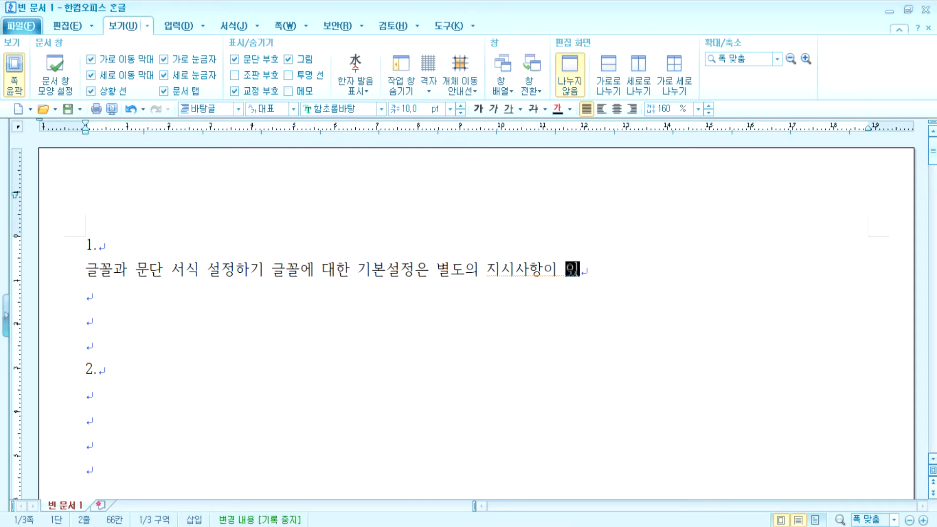
Replace the ending "있는" with "없는" and complete the sentence with "경우 함초롬바탕으로 한다."
{"action": "key", "text": "BackSpace"}
{"action": "key", "text": "BackSpace"}
{"action": "key", "text": "BackSpace"}
{"action": "key", "text": "BackSpace"}
{"action": "key", "text": "BackSpace"}
{"action": "key", "text": "BackSpace"}
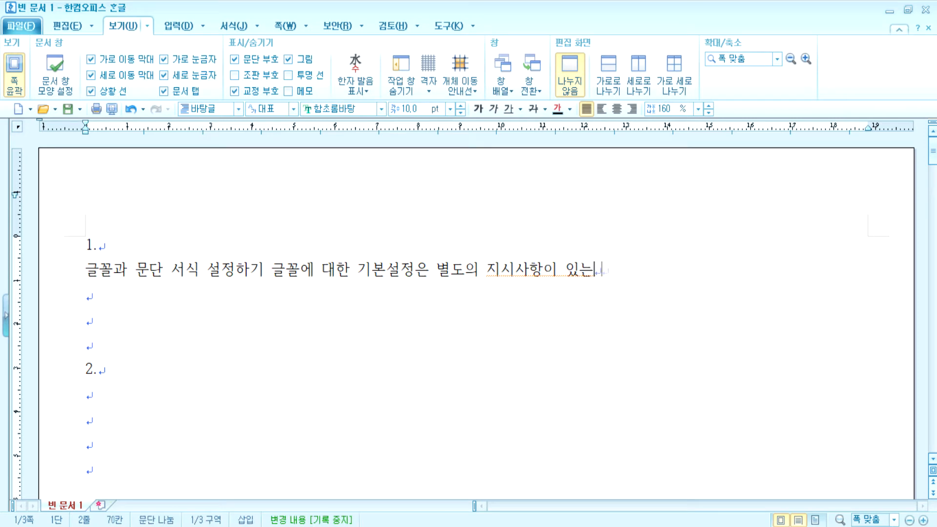
{"action": "type", "text": "없는 "}
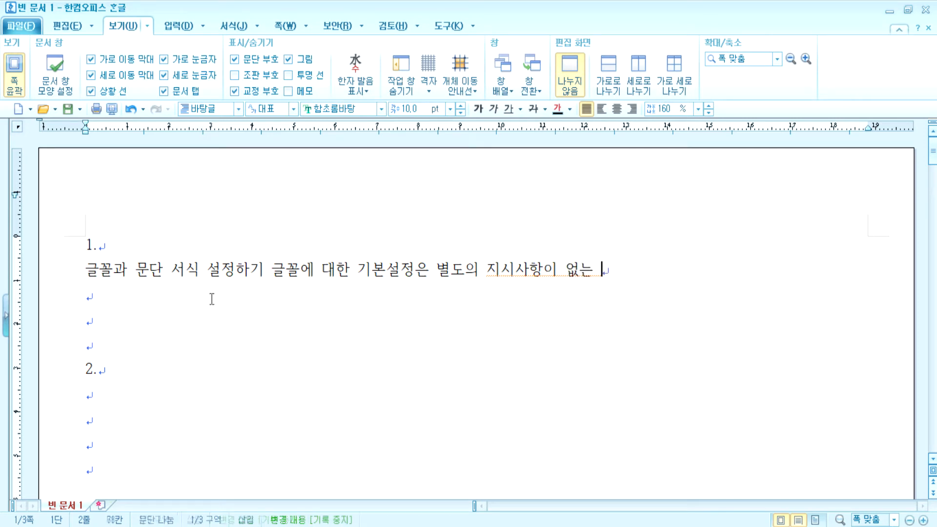
{"action": "type", "text": "경우 함초롬바"}
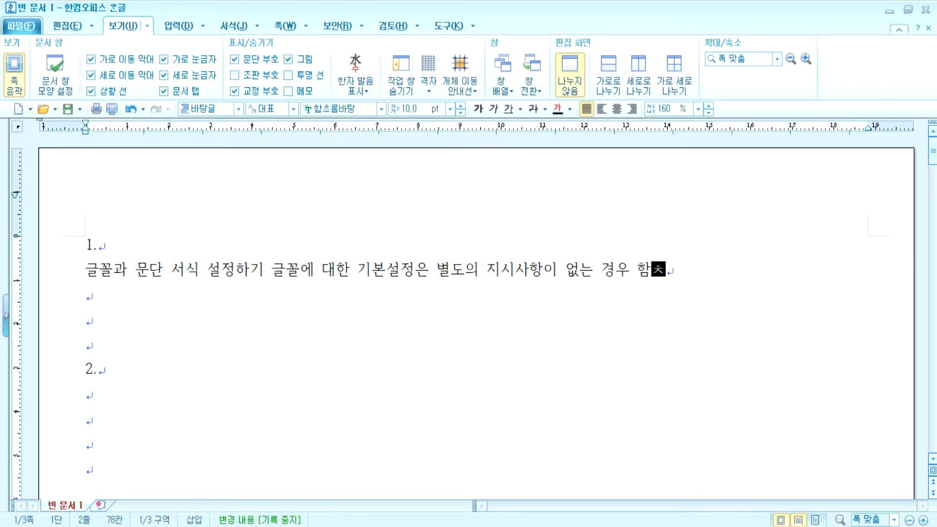
{"action": "type", "text": "탕으로 한다. "}
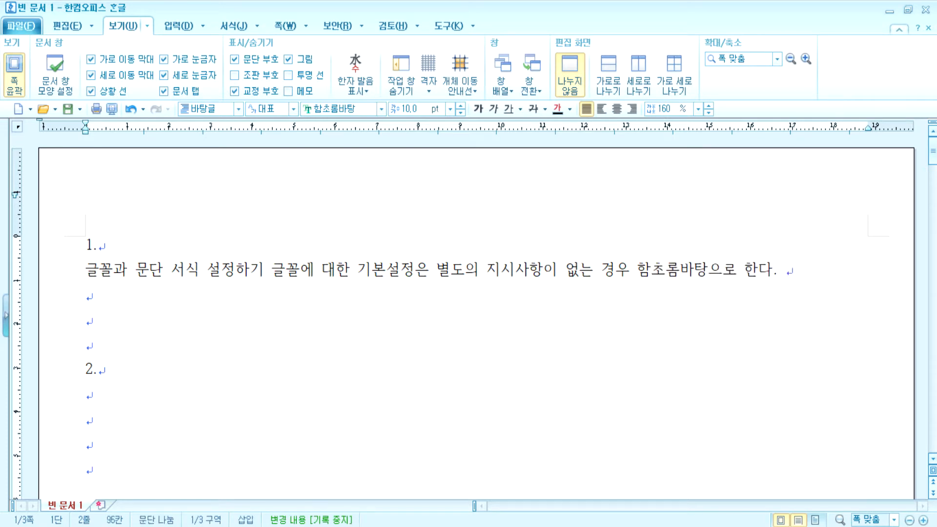
Add the sentence "글자 크기는 별도의 지시사항이 없는 경우 10포인트로 한다." to the paragraph
{"action": "type", "text": "글자 "}
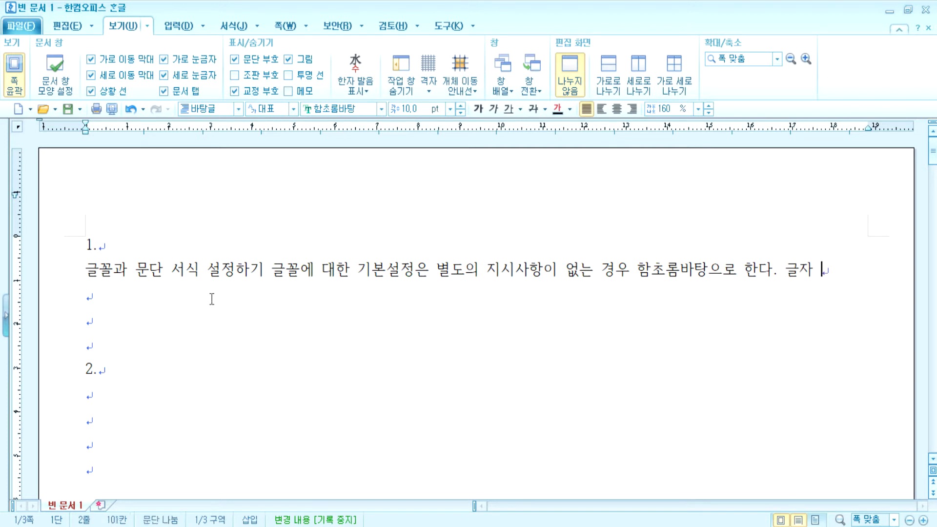
{"action": "type", "text": "크기"}
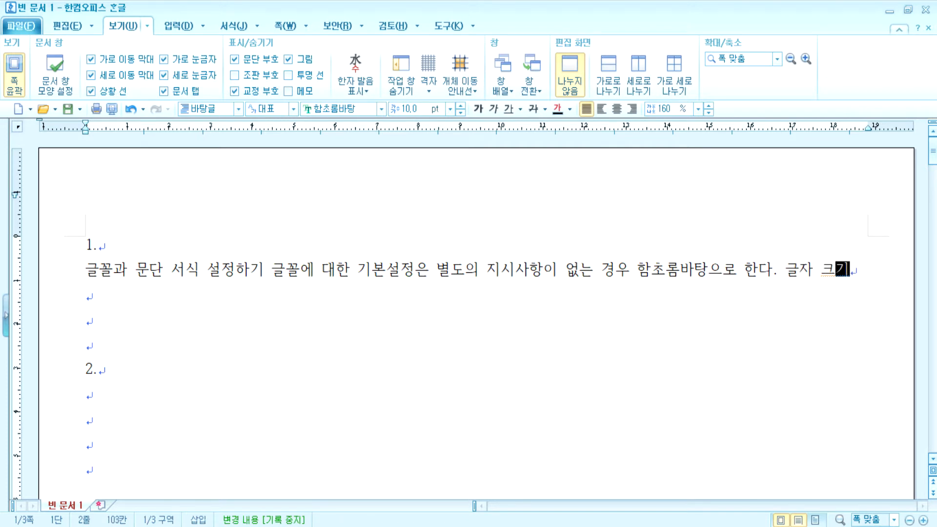
{"action": "type", "text": "는 별도의 지시"}
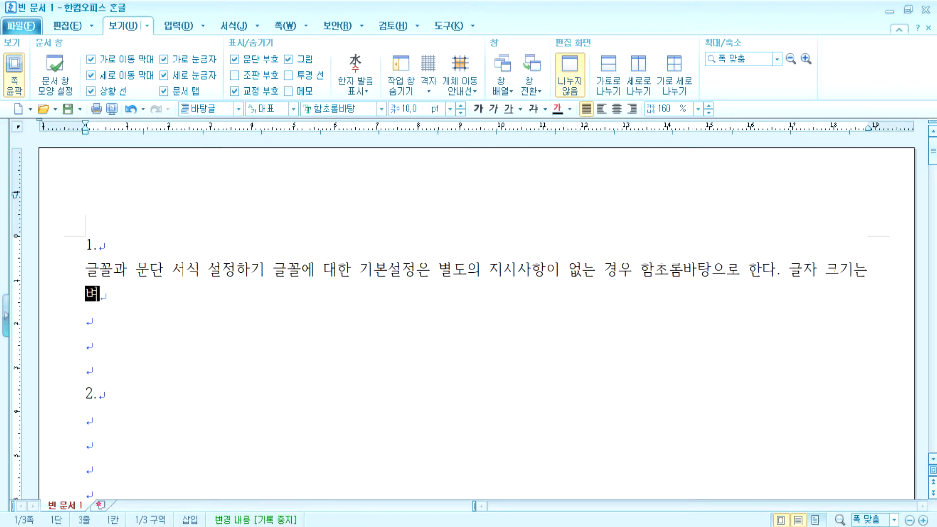
{"action": "type", "text": "사항"}
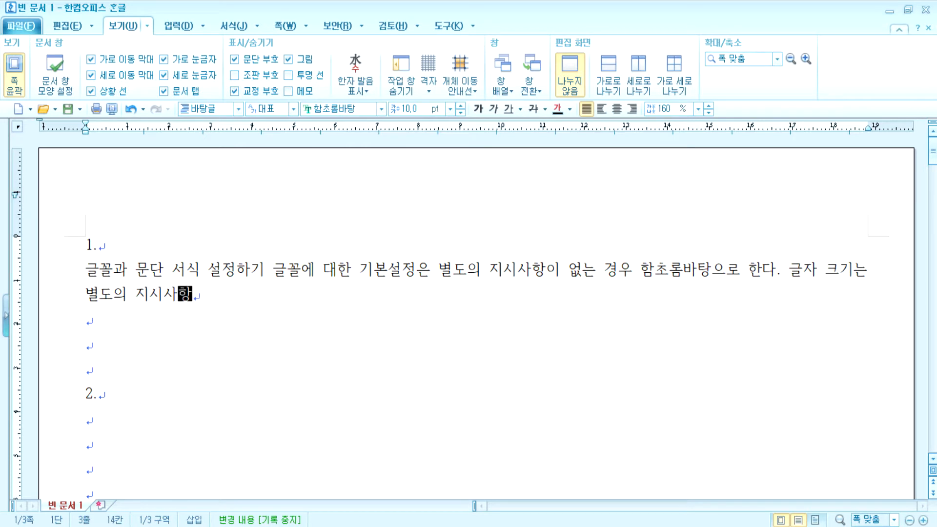
{"action": "type", "text": "이 없는 ㄱ경우"}
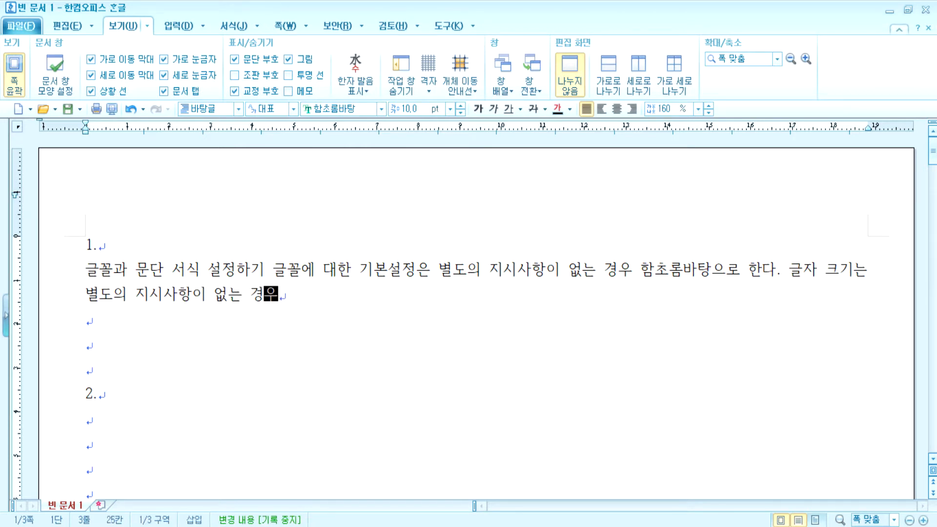
{"action": "type", "text": " 10포인트로 한다. "}
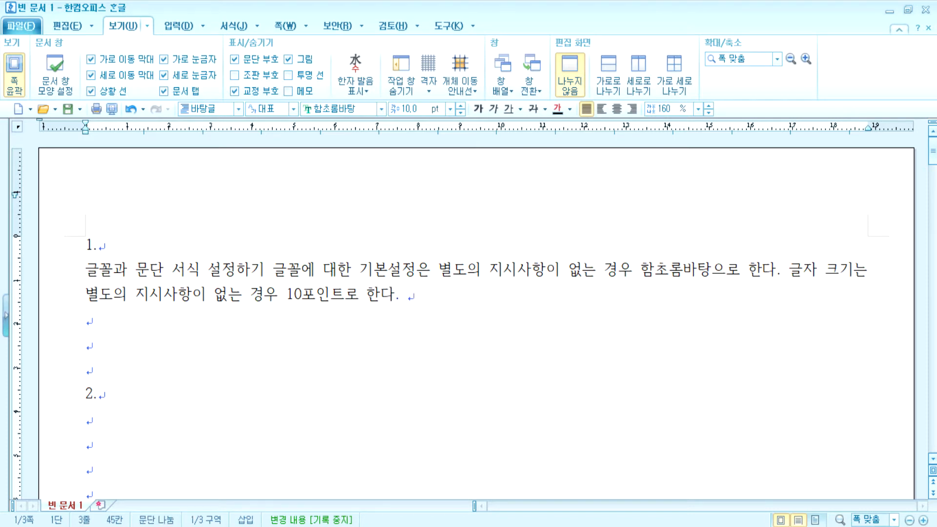
Add the sentence "글자 색은 지시사항에서 지시한 색으로 설정하되. 별도의 지시사항이 없는 경우 검정으로 한다." to the question 1 paragraph
{"action": "type", "text": "글자 색은 지시사항에서 지시"}
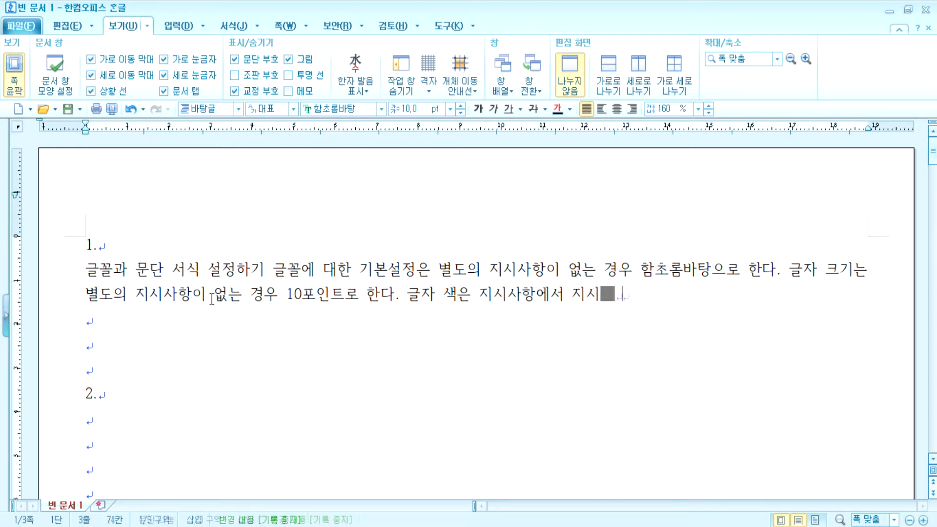
{"action": "type", "text": "한 색으로 설정하되. 별도의 지시사항이"}
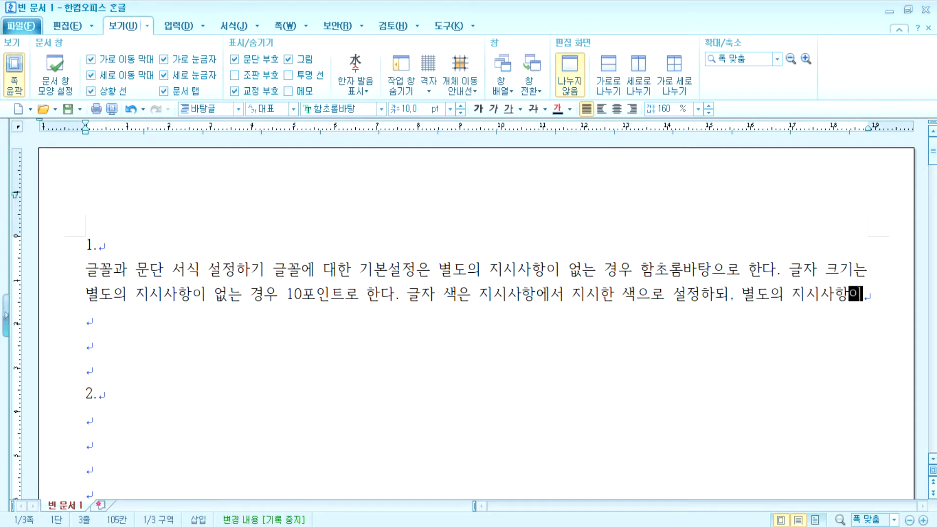
{"action": "type", "text": " 없는 경우 검정으로 ㅎ한다."}
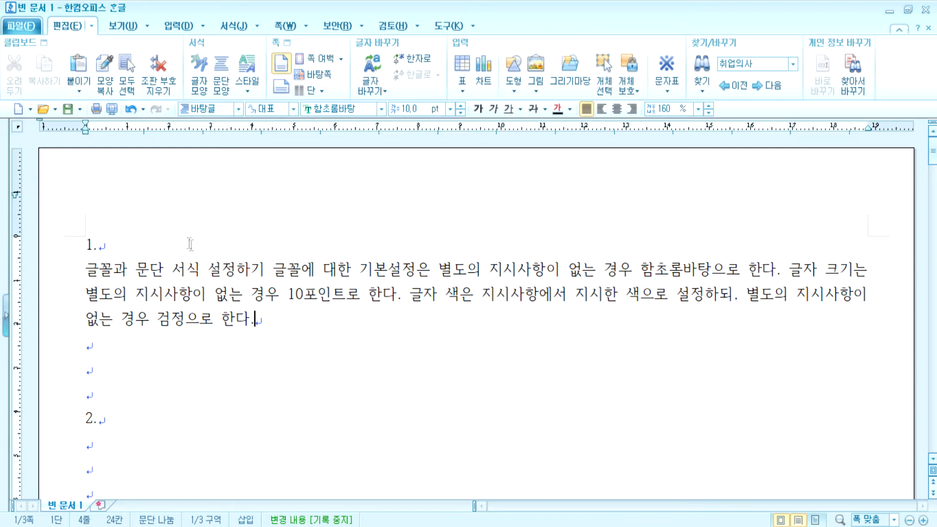
Examine the clipboard and paragraph formatting commands and the paper setup (편집 용지) settings of the document
{"action": "left_click_drag", "start_coordinate": [186, 270], "coordinate": [287, 269]}
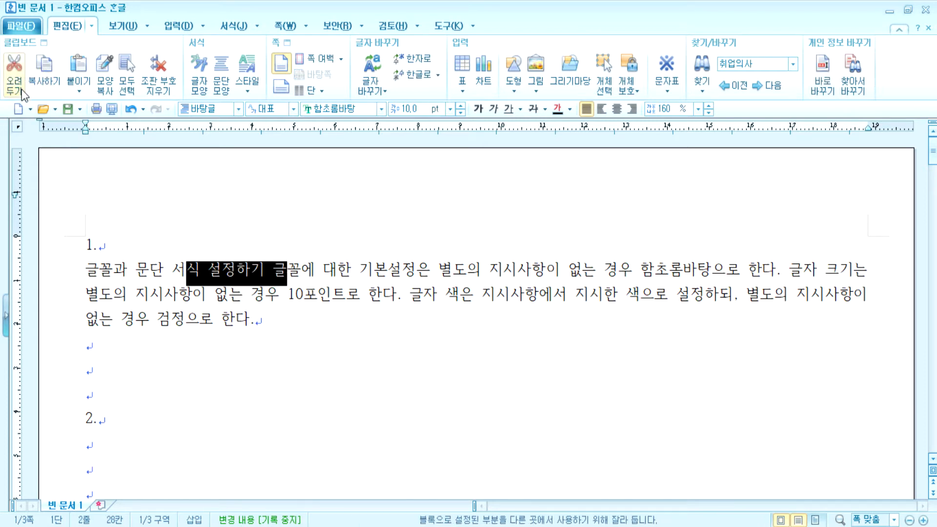
{"action": "left_click", "coordinate": [376, 285]}
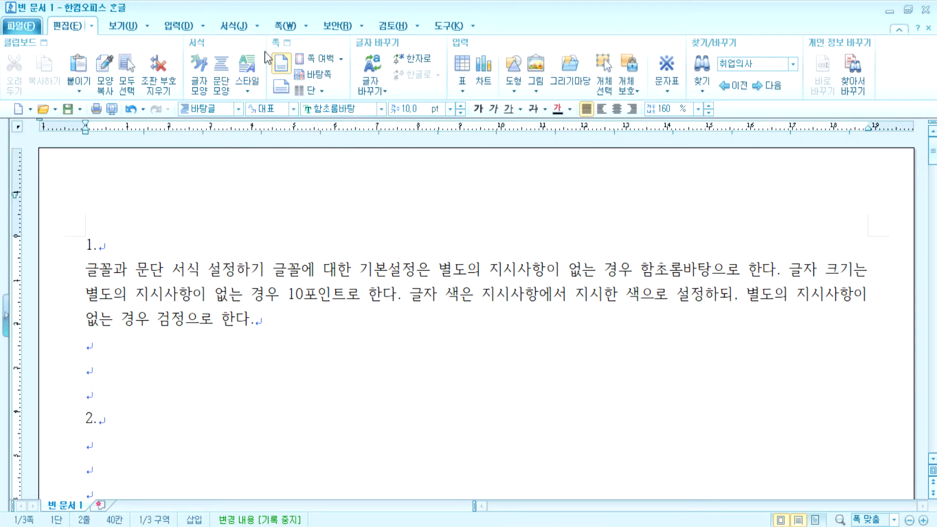
{"action": "left_click", "coordinate": [234, 28]}
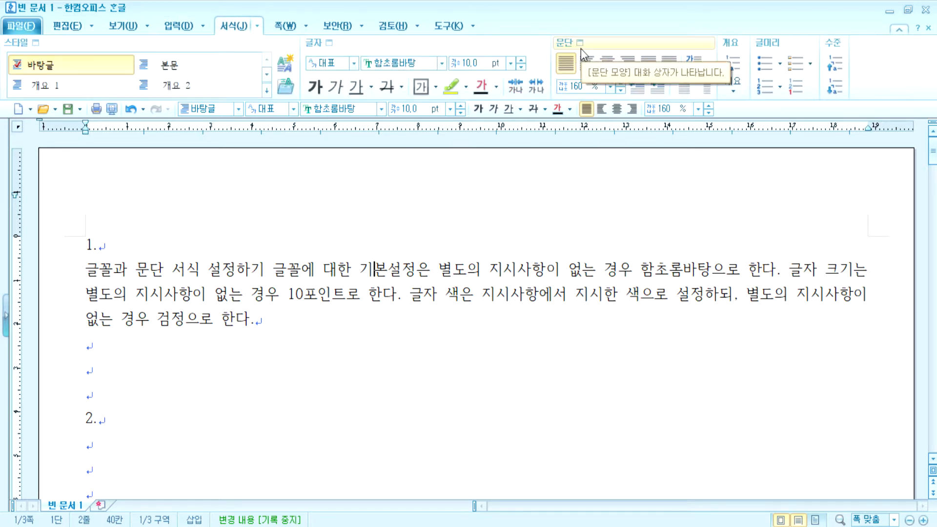
{"action": "left_click", "coordinate": [81, 28]}
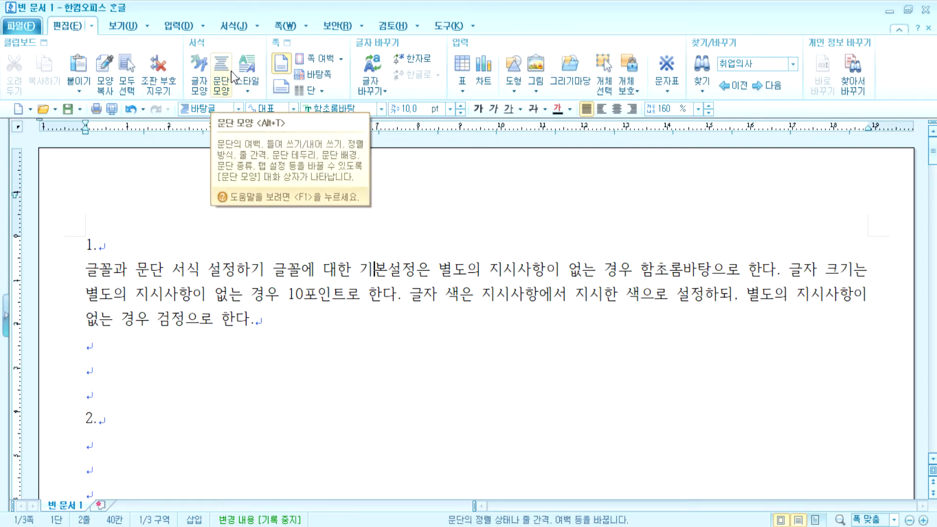
{"action": "left_click", "coordinate": [276, 43]}
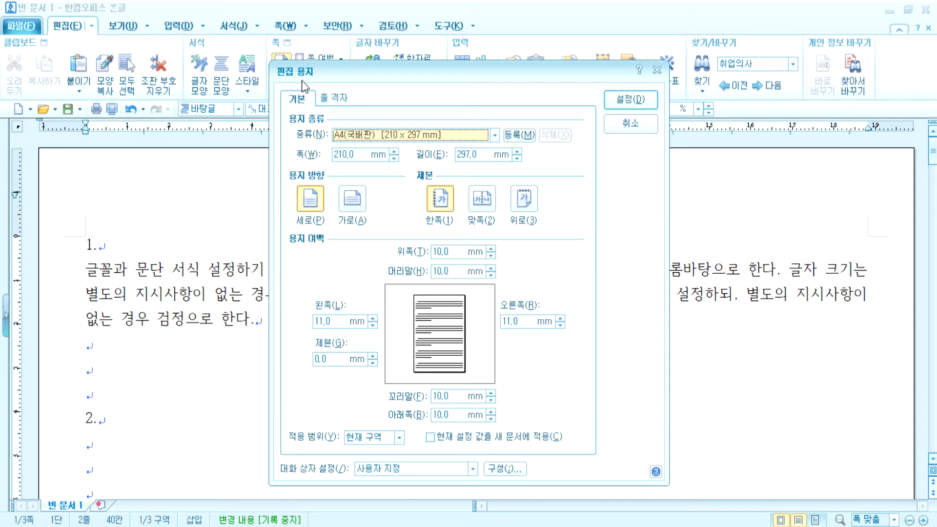
{"action": "key", "text": "Escape"}
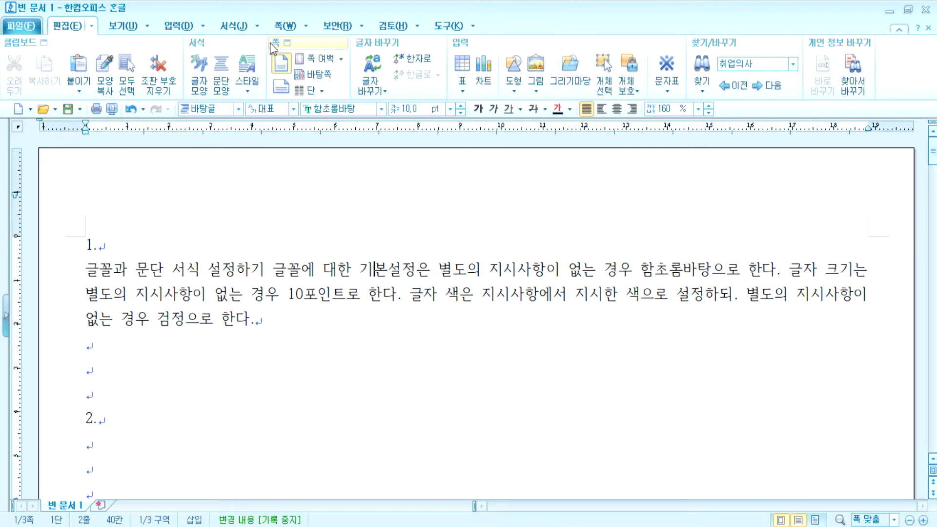
{"action": "left_click", "coordinate": [285, 25]}
{"action": "left_click", "coordinate": [17, 40]}
{"action": "key", "text": "Escape"}
{"action": "left_click", "coordinate": [67, 25]}
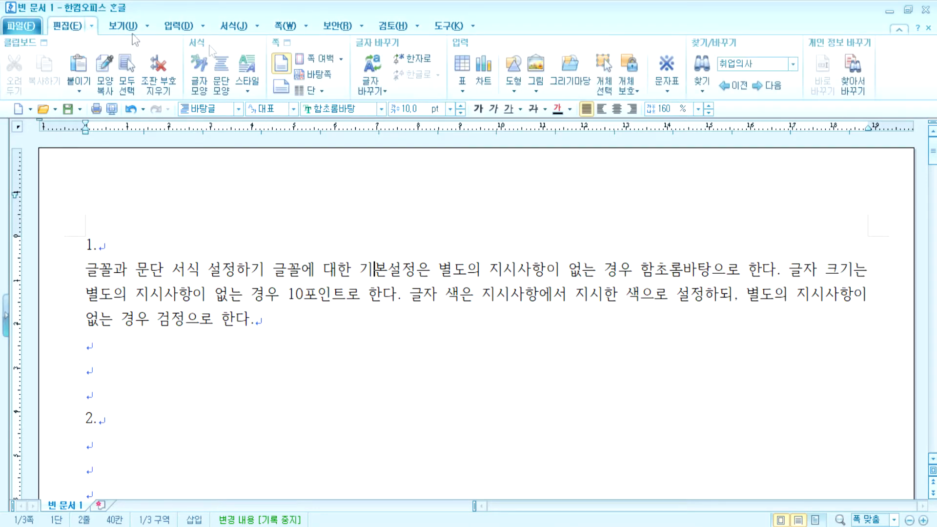
{"action": "left_click", "coordinate": [283, 47]}
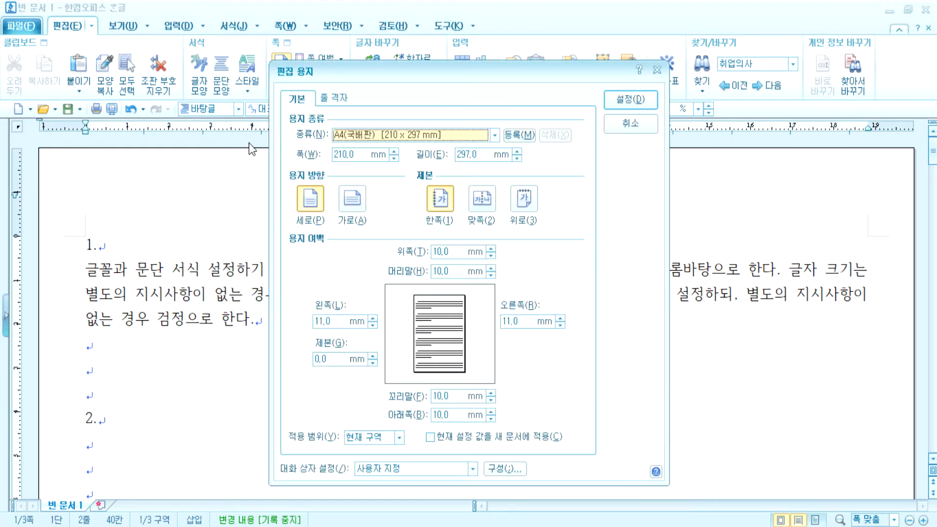
{"action": "key", "text": "Return"}
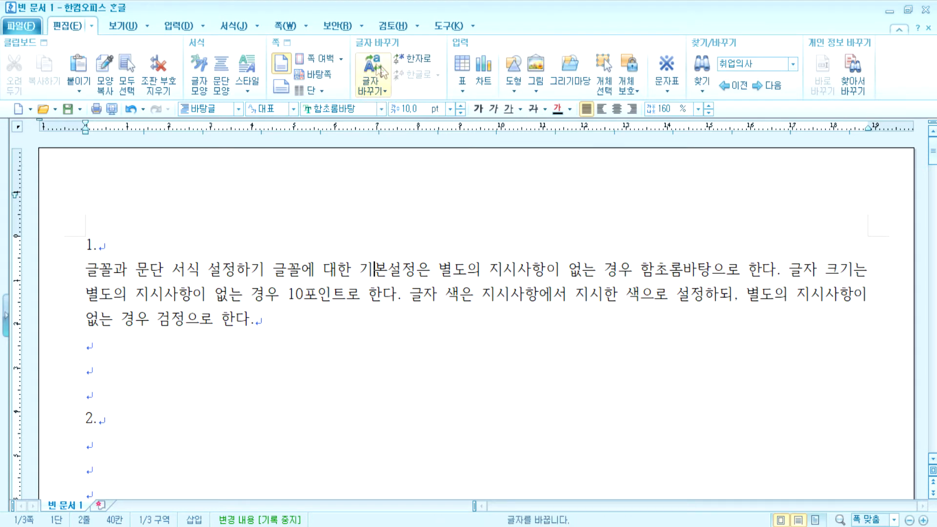
Examine the character conversion options for a selected passage and the commands for inserting tables, shapes and pictures
{"action": "left_click", "coordinate": [376, 93]}
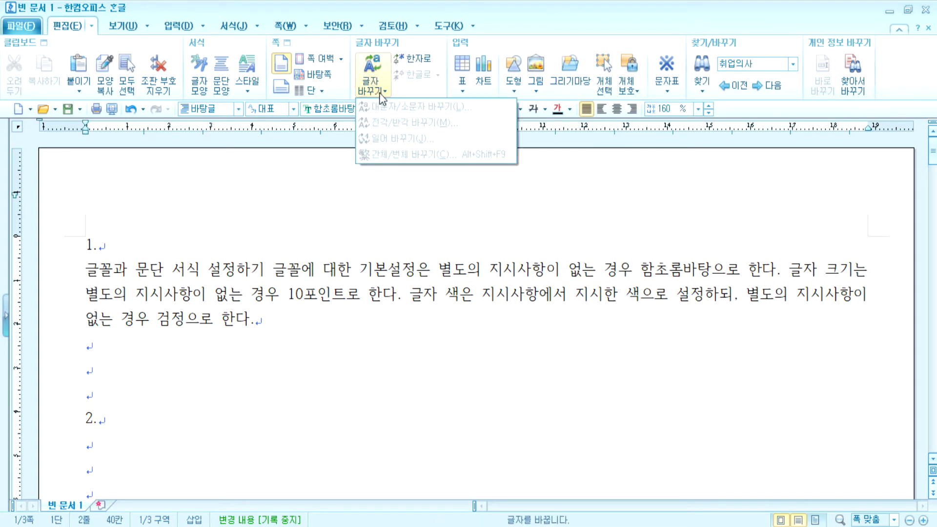
{"action": "left_click", "coordinate": [319, 269]}
{"action": "left_click_drag", "start_coordinate": [273, 269], "coordinate": [399, 294]}
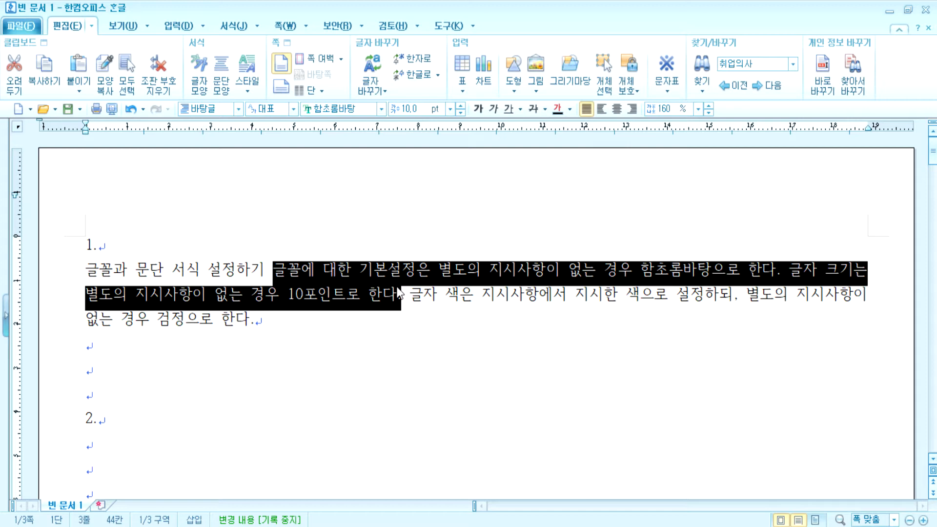
{"action": "left_click", "coordinate": [380, 92]}
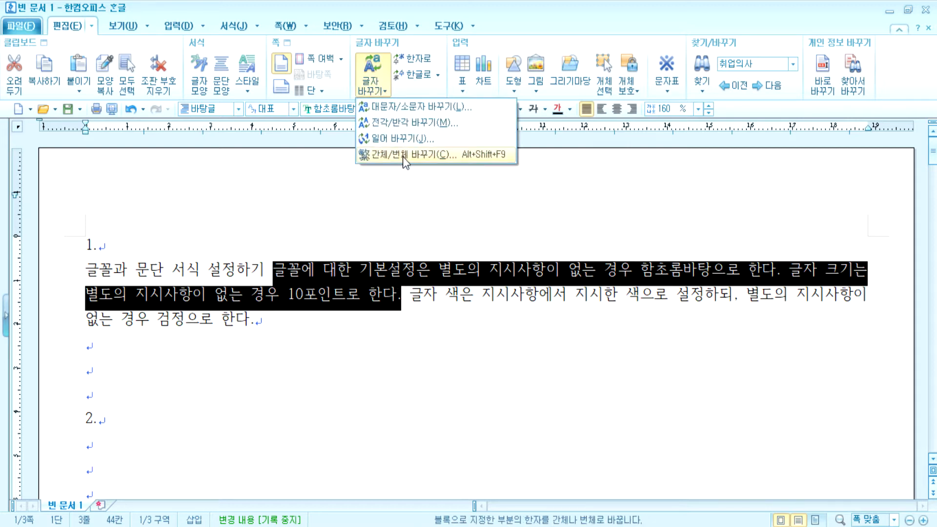
{"action": "left_click", "coordinate": [357, 273]}
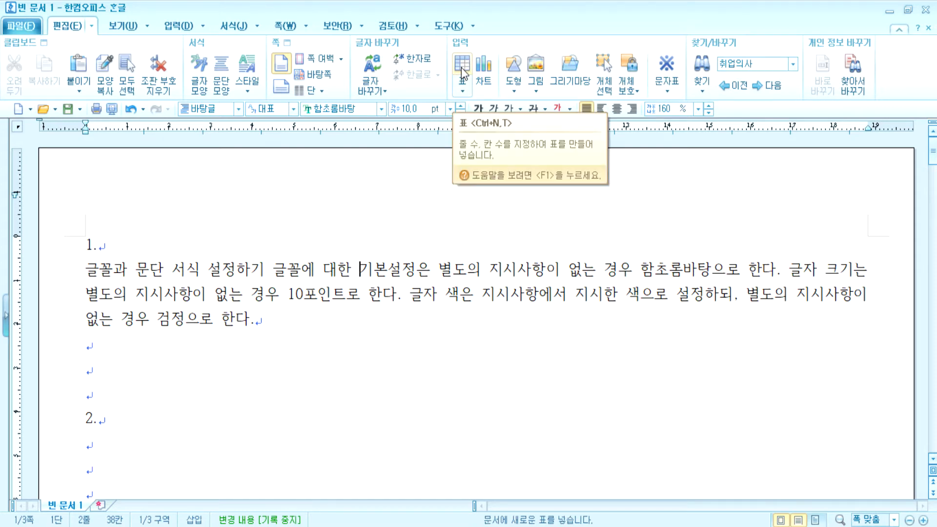
{"action": "left_click", "coordinate": [177, 24]}
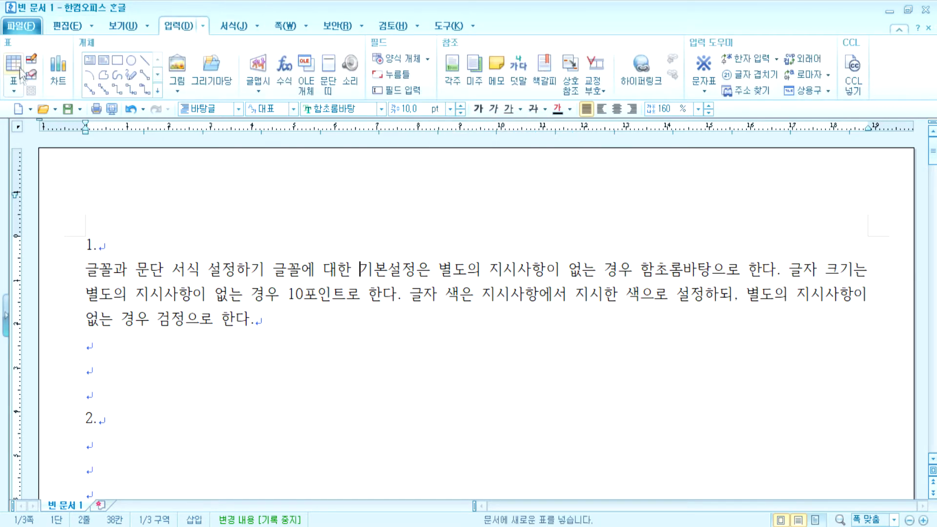
{"action": "left_click", "coordinate": [55, 29]}
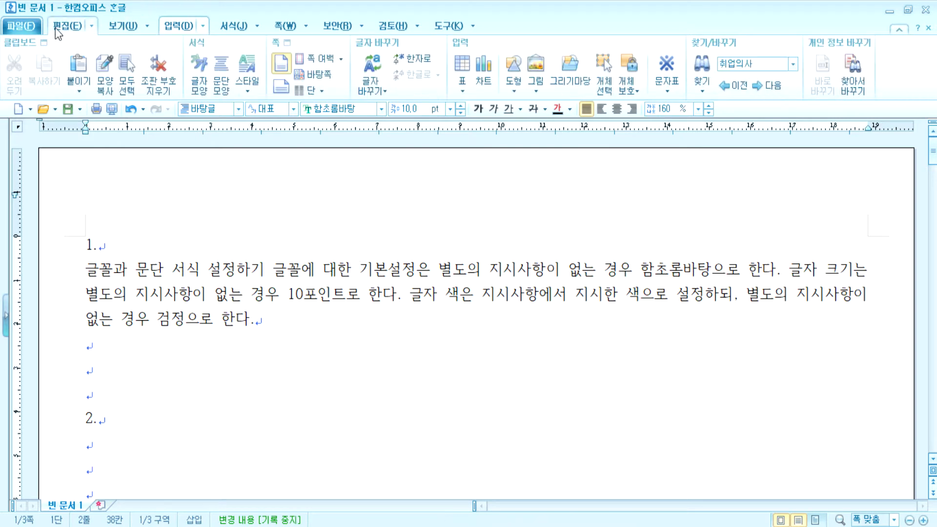
{"action": "left_click", "coordinate": [513, 92]}
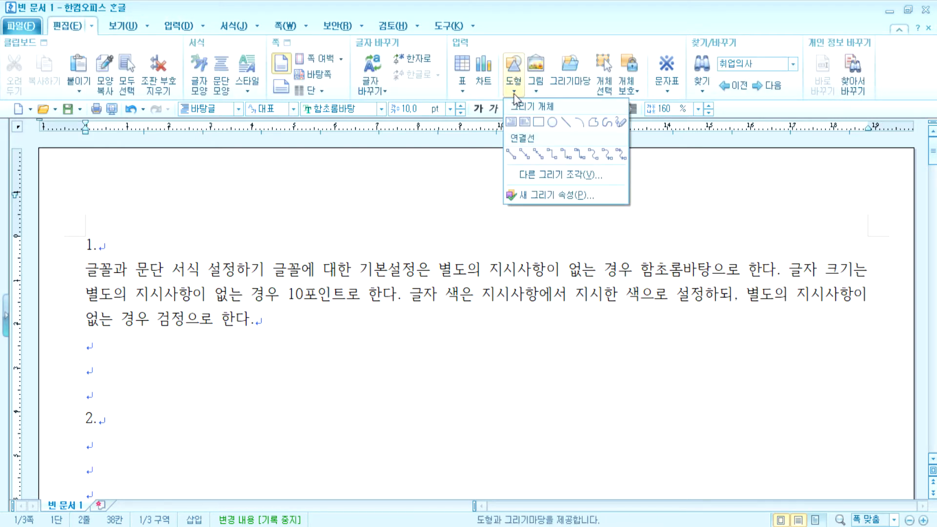
{"action": "left_click", "coordinate": [536, 94]}
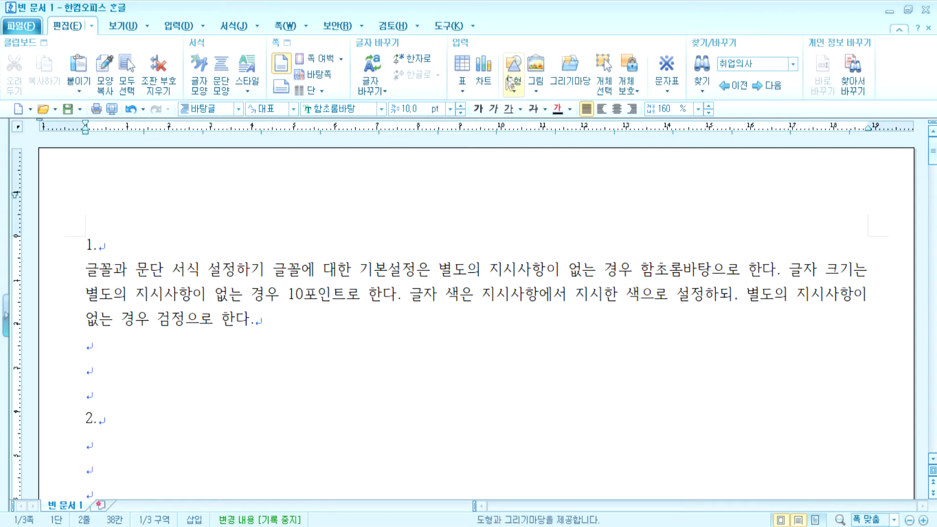
{"action": "left_click", "coordinate": [179, 25]}
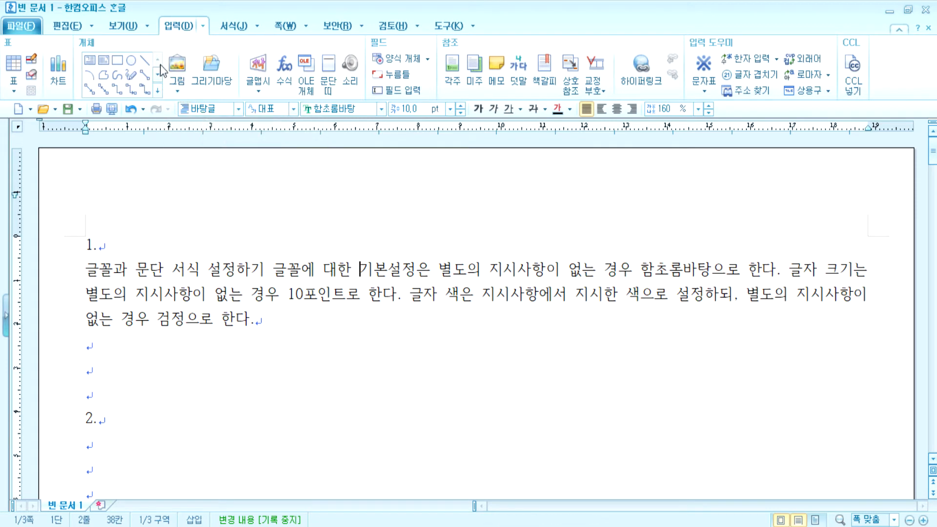
{"action": "left_click", "coordinate": [68, 26]}
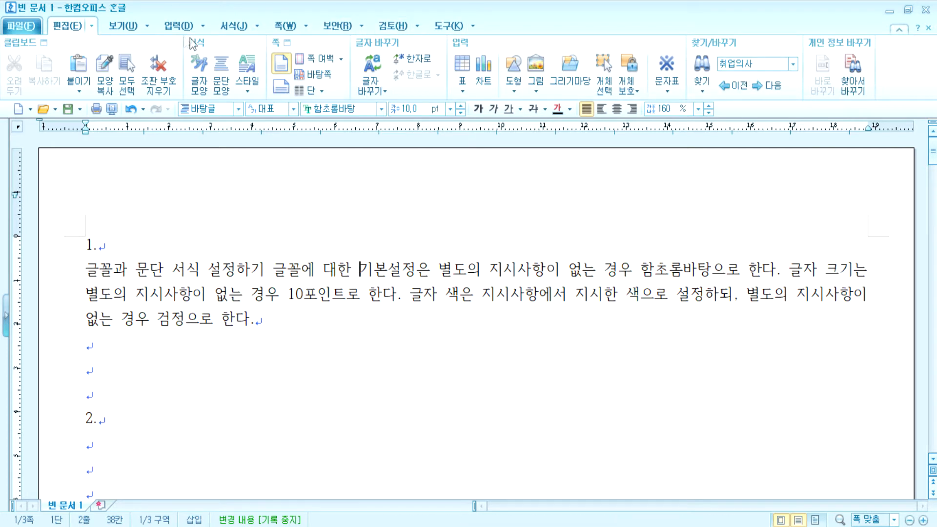
Look through the view, insert, formatting, page, security, review and tools command groups
{"action": "left_click", "coordinate": [123, 25]}
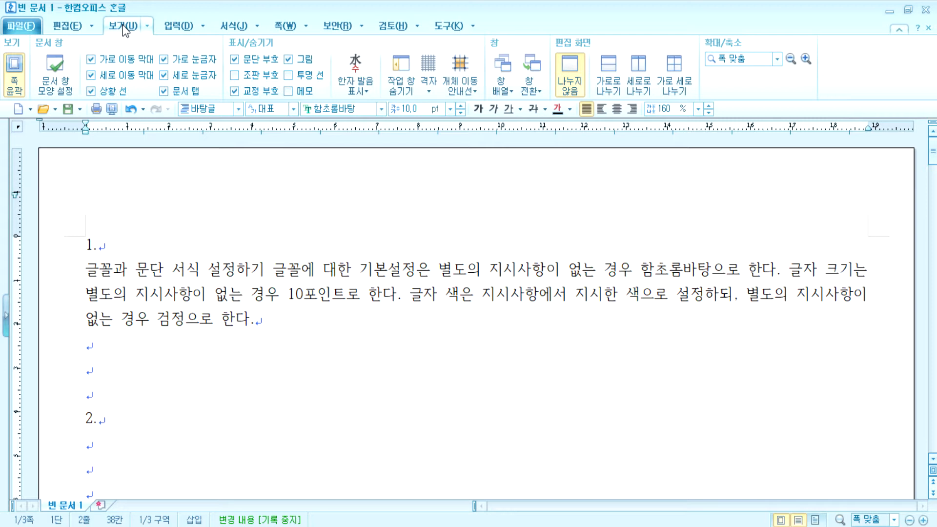
{"action": "left_click", "coordinate": [180, 29]}
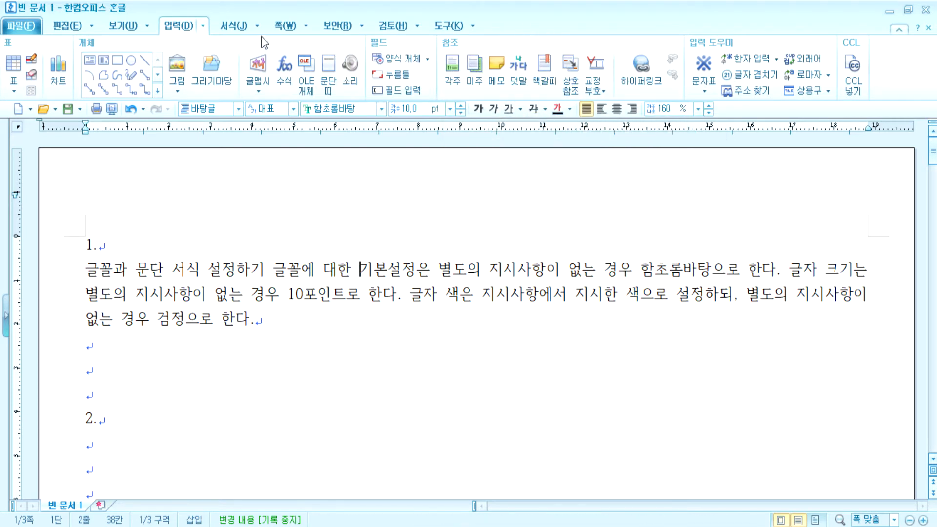
{"action": "left_click", "coordinate": [232, 25]}
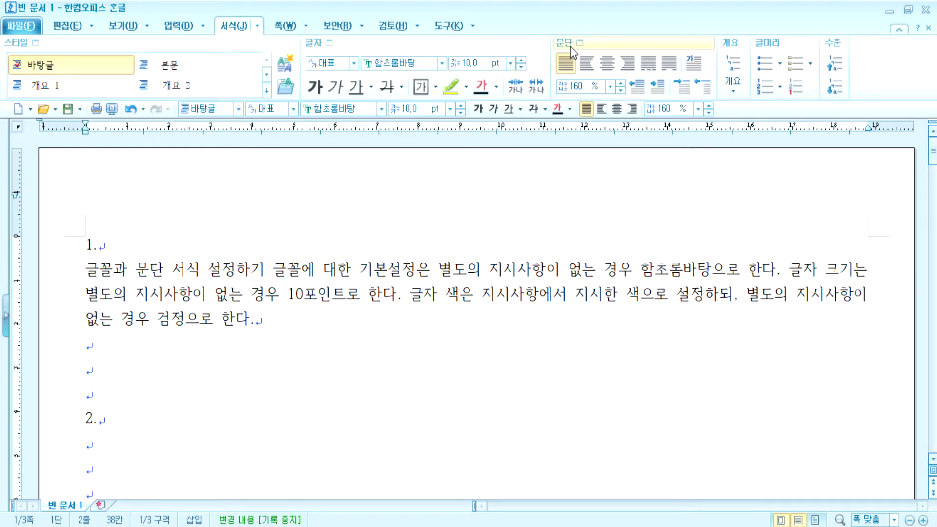
{"action": "left_click", "coordinate": [277, 26]}
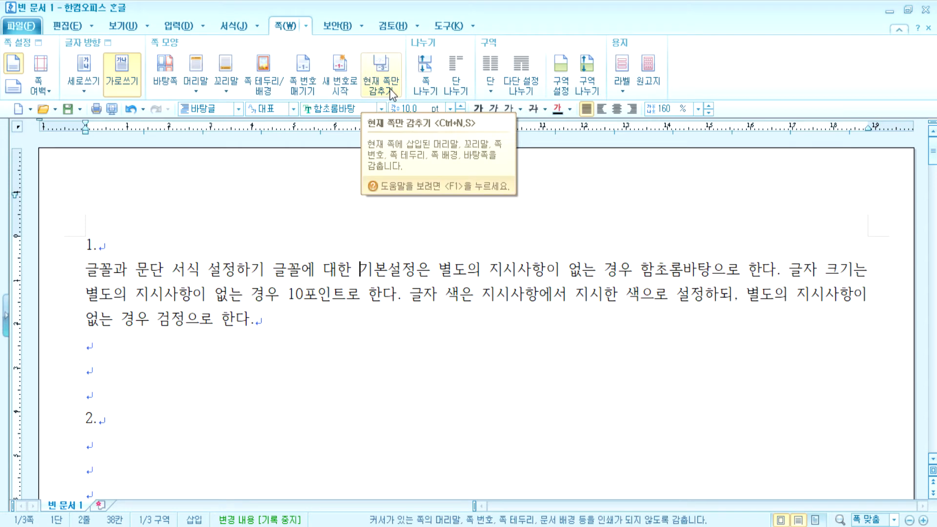
{"action": "left_click", "coordinate": [339, 27]}
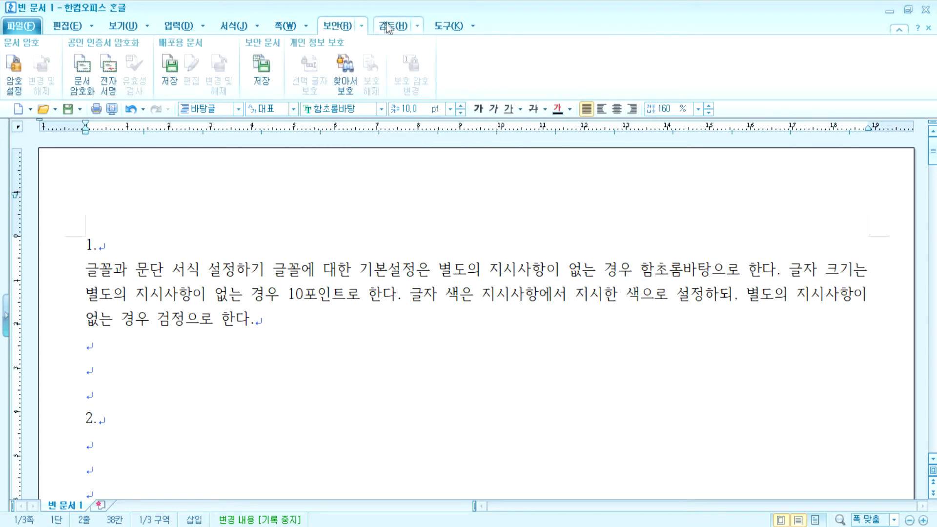
{"action": "left_click", "coordinate": [389, 26]}
{"action": "left_click", "coordinate": [348, 28]}
{"action": "left_click", "coordinate": [393, 27]}
{"action": "left_click", "coordinate": [340, 26]}
{"action": "left_click", "coordinate": [393, 26]}
{"action": "left_click", "coordinate": [447, 25]}
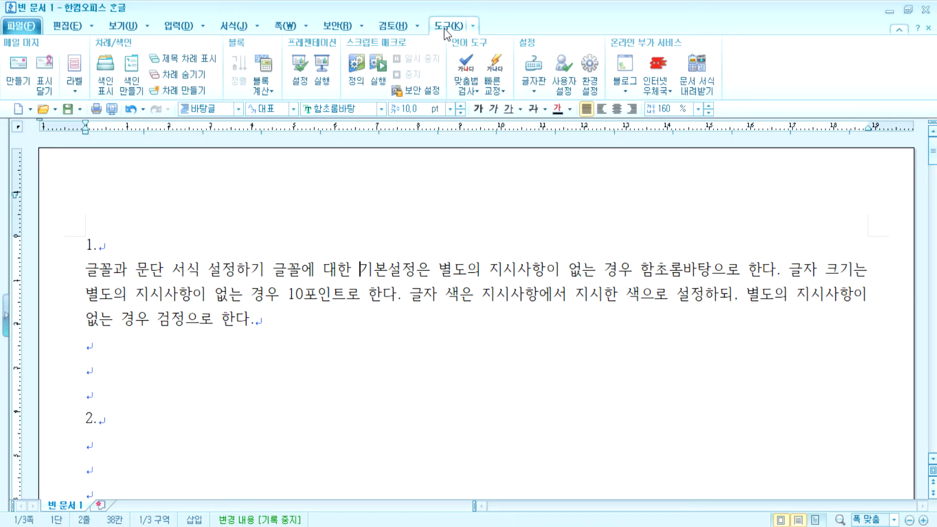
{"action": "left_click", "coordinate": [393, 26]}
{"action": "left_click", "coordinate": [334, 28]}
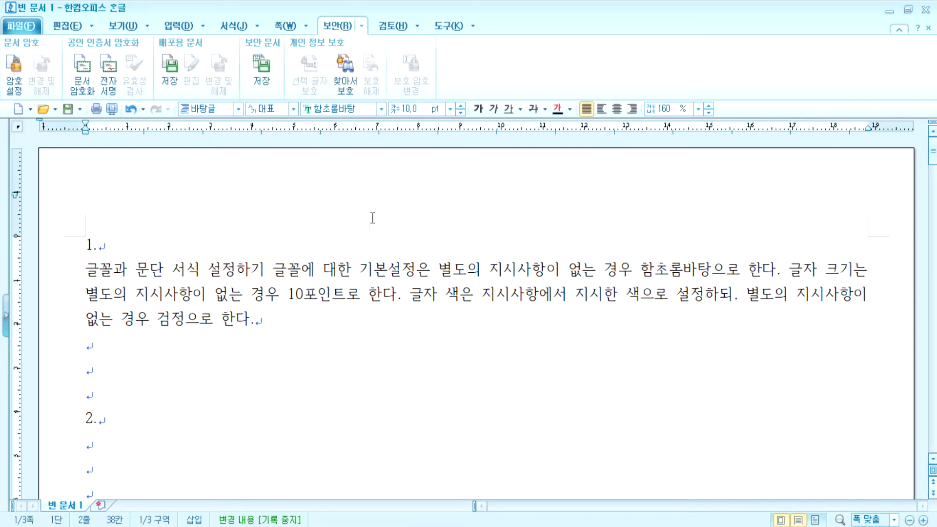
{"action": "left_click", "coordinate": [302, 318]}
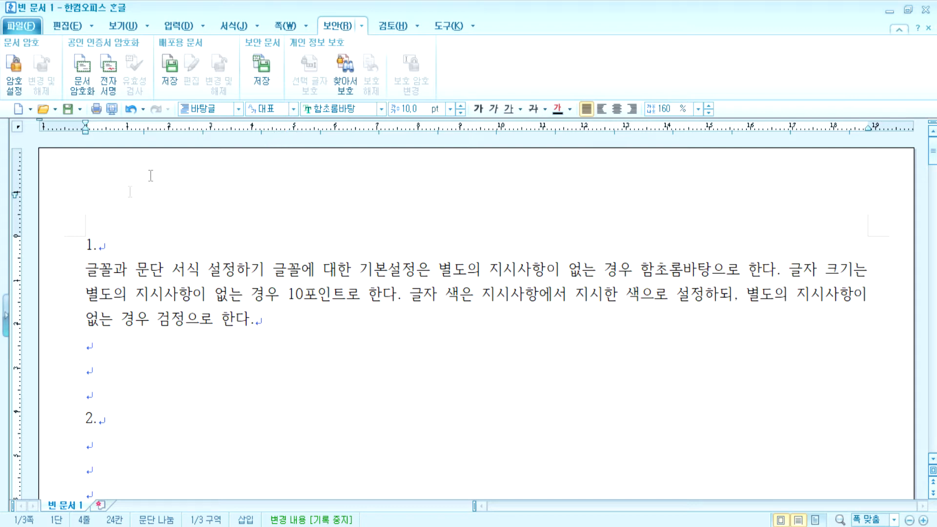
{"action": "left_click_drag", "start_coordinate": [364, 273], "coordinate": [654, 276]}
{"action": "left_click", "coordinate": [654, 276]}
{"action": "left_click_drag", "start_coordinate": [236, 273], "coordinate": [610, 312]}
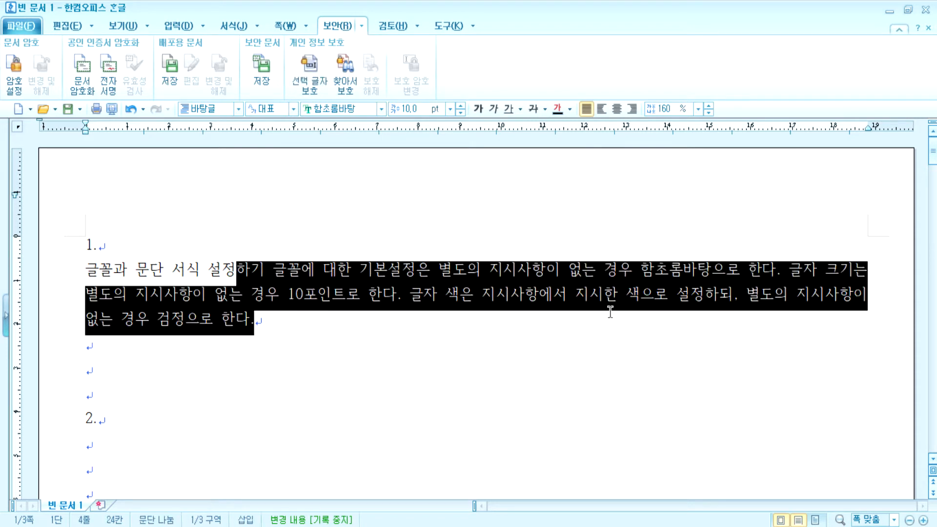
{"action": "left_click", "coordinate": [494, 303]}
Try moving the passage from "정하기 글꼴에" through "10포인트" to the empty line above "2.", and undo the move
{"action": "left_click_drag", "start_coordinate": [226, 269], "coordinate": [345, 289]}
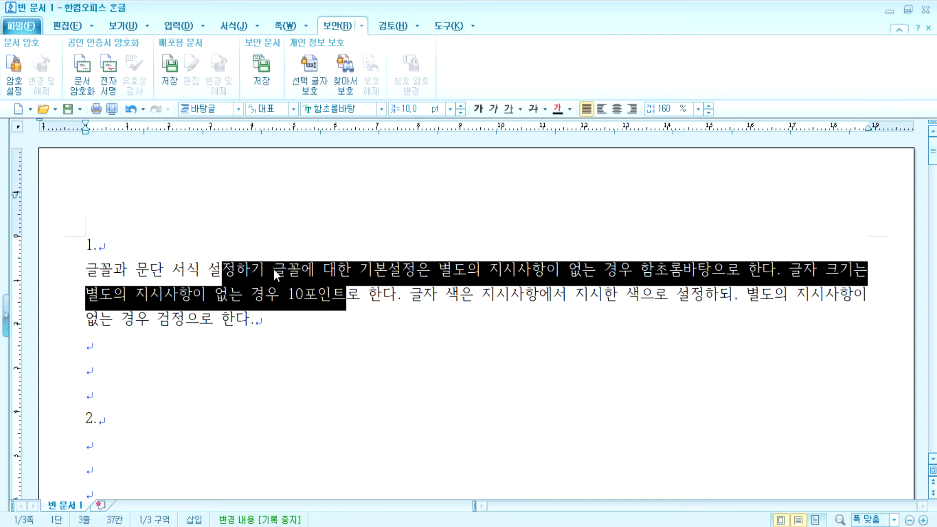
{"action": "left_click_drag", "start_coordinate": [227, 267], "coordinate": [576, 393]}
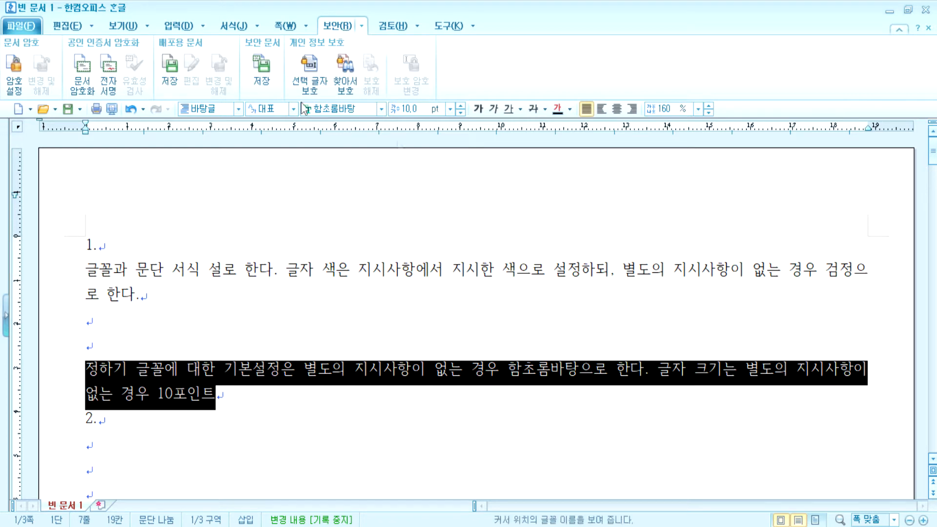
{"action": "left_click", "coordinate": [130, 115]}
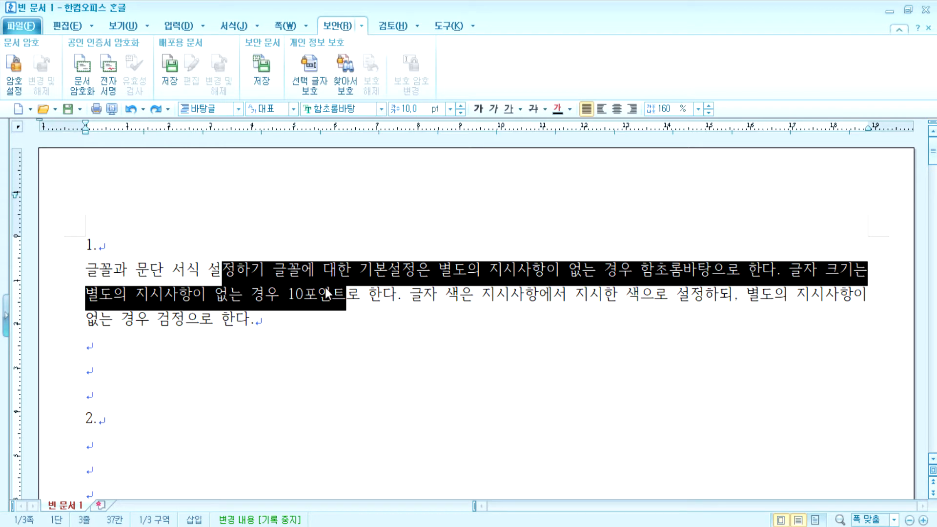
Try moving the passage from "설정하기" through the end of the practice paragraph to the empty lines below, and undo the move
{"action": "left_click", "coordinate": [131, 241]}
{"action": "left_click_drag", "start_coordinate": [208, 269], "coordinate": [477, 349]}
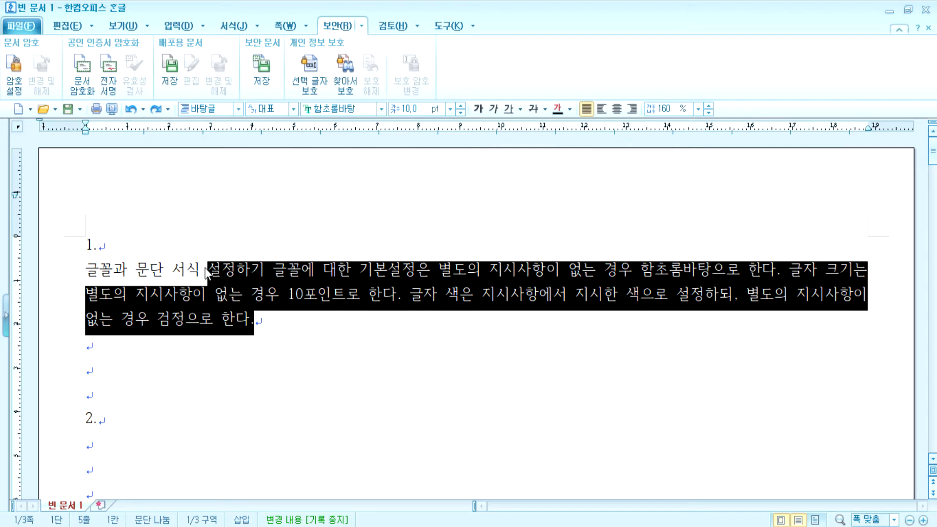
{"action": "left_click_drag", "start_coordinate": [212, 274], "coordinate": [418, 389]}
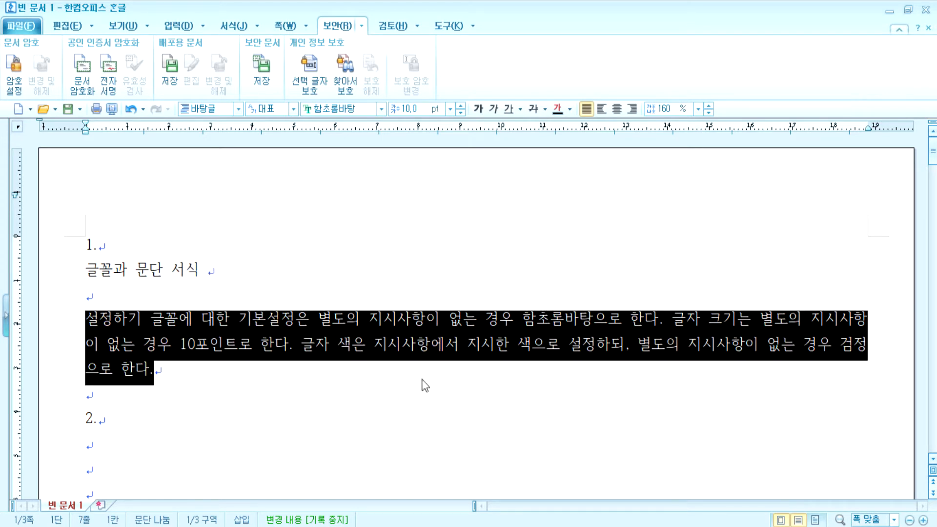
{"action": "key", "text": "ctrl+z"}
Try moving "꼴과 문단 서식 설정하기 글꼴에" to the end of the practice paragraph, and undo the move
{"action": "left_click_drag", "start_coordinate": [99, 269], "coordinate": [403, 332]}
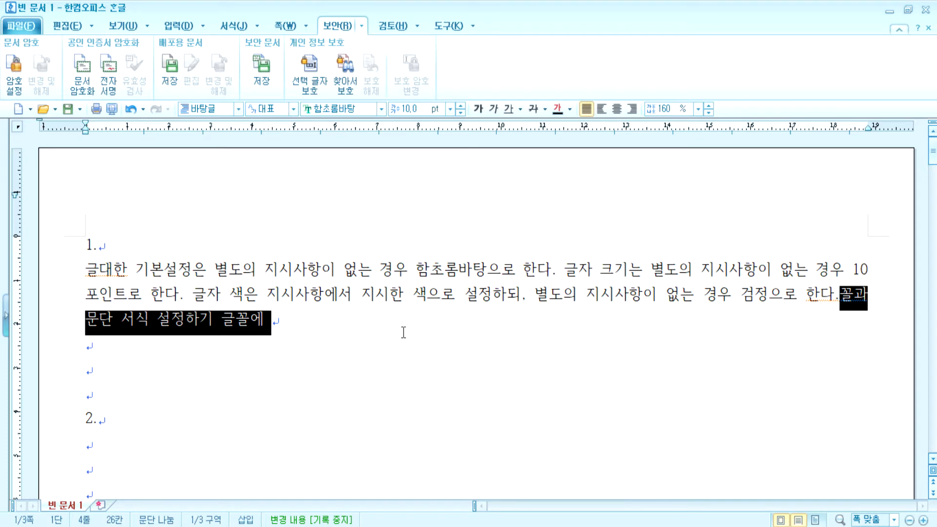
{"action": "key", "text": "ctrl+z"}
{"action": "left_click", "coordinate": [228, 288]}
Select the passage from "식 설정하기" through "없는 경우", select the entire practice paragraph, and clear the selection
{"action": "left_click_drag", "start_coordinate": [185, 271], "coordinate": [285, 299]}
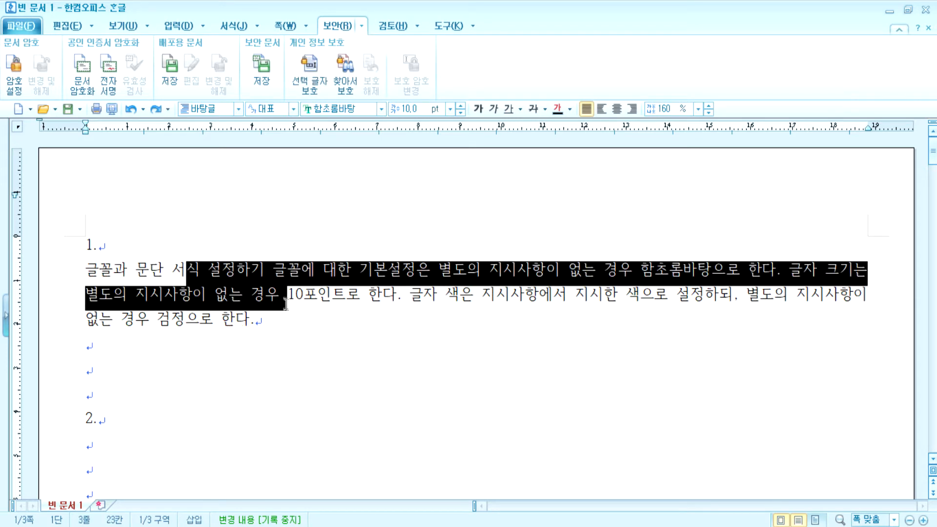
{"action": "left_click", "coordinate": [476, 328]}
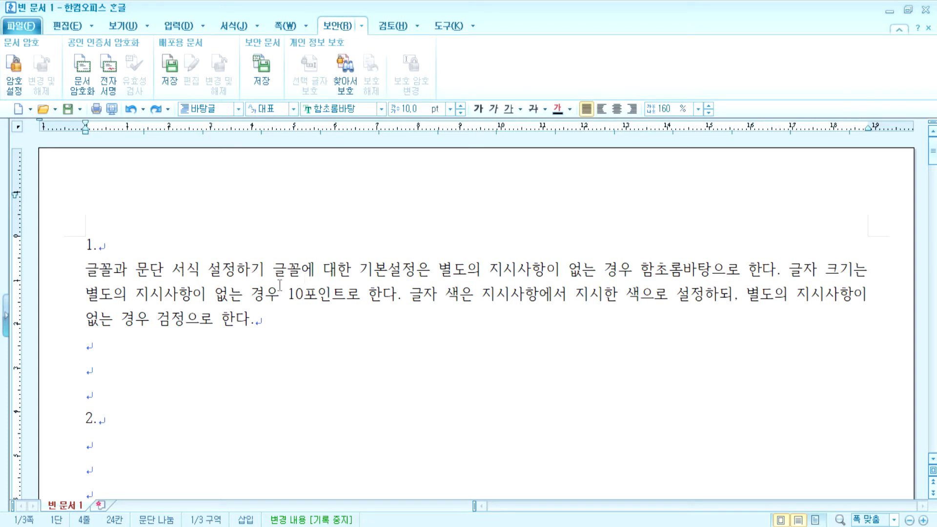
{"action": "triple_click", "coordinate": [227, 295]}
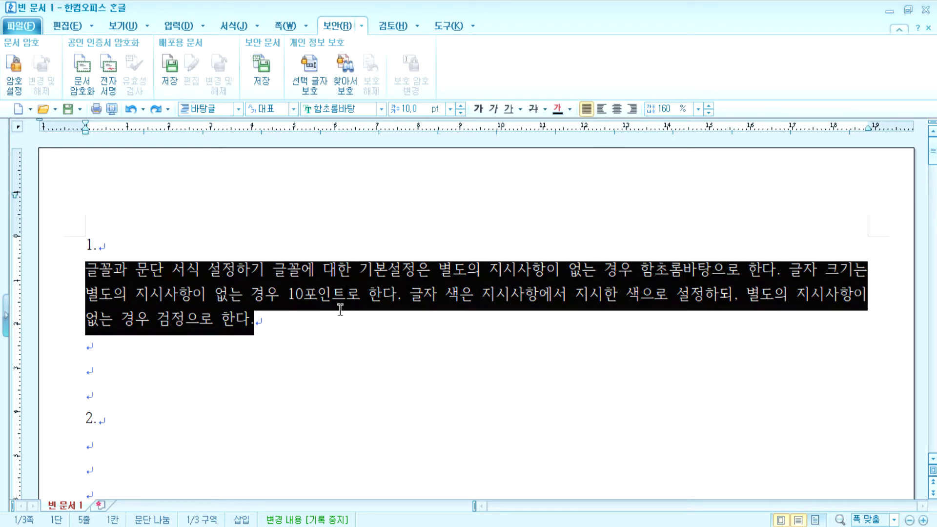
{"action": "left_click", "coordinate": [359, 270]}
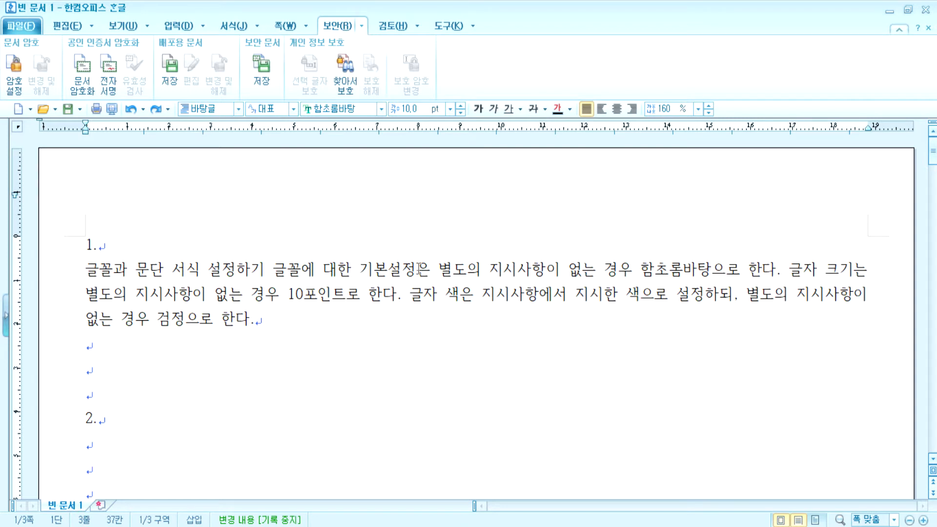
Select the word "기본설정은" in the paragraph's first line, clear it, and select the whole practice paragraph
{"action": "left_click_drag", "start_coordinate": [430, 268], "coordinate": [441, 268]}
{"action": "left_click_drag", "start_coordinate": [359, 270], "coordinate": [429, 272]}
{"action": "left_click", "coordinate": [388, 270]}
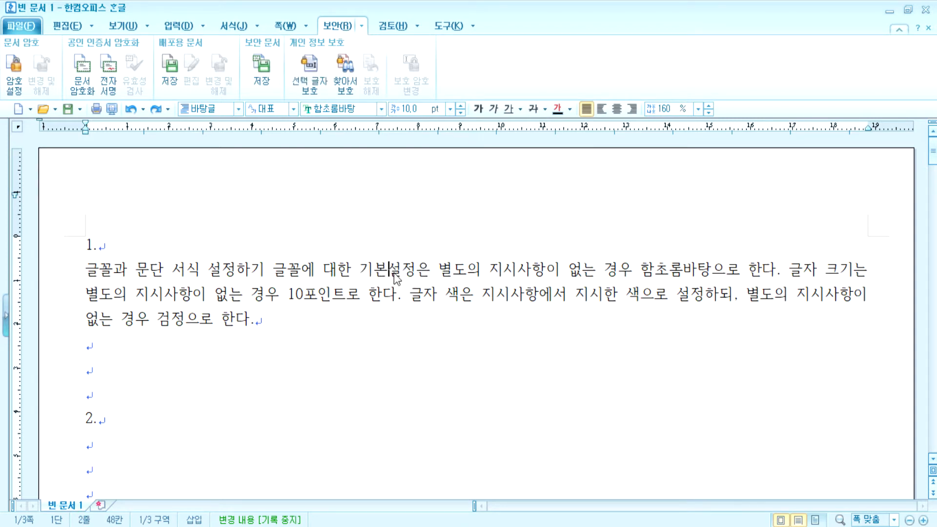
{"action": "double_click", "coordinate": [381, 271]}
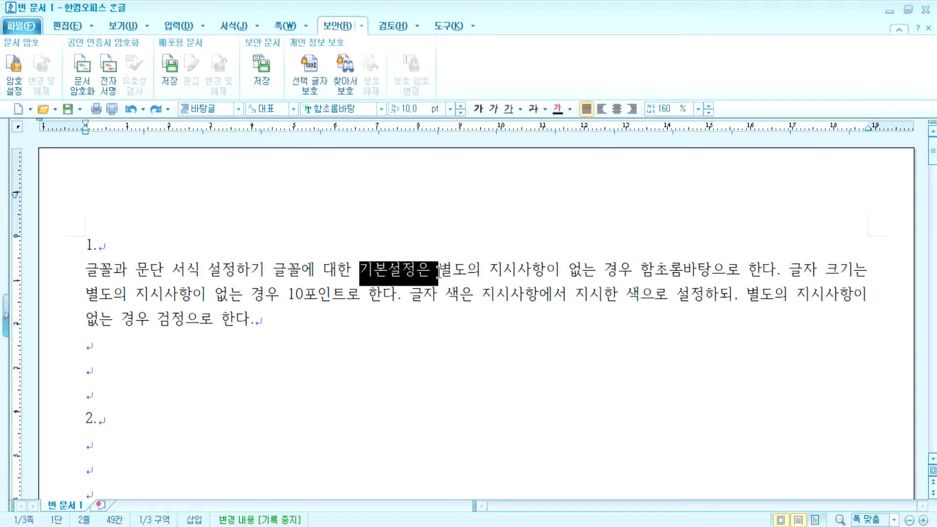
{"action": "left_click", "coordinate": [390, 272]}
{"action": "left_click_drag", "start_coordinate": [359, 270], "coordinate": [423, 275]}
{"action": "left_click", "coordinate": [107, 273]}
{"action": "left_click_drag", "start_coordinate": [107, 272], "coordinate": [254, 320]}
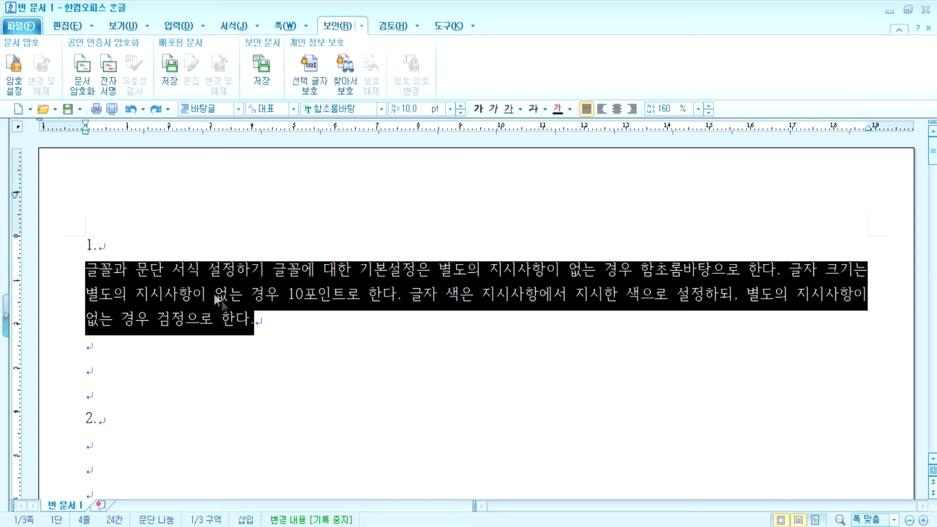
Right-align the practice paragraph with only the cursor placed in "설정하기", and restore its justified alignment
{"action": "left_click", "coordinate": [204, 273]}
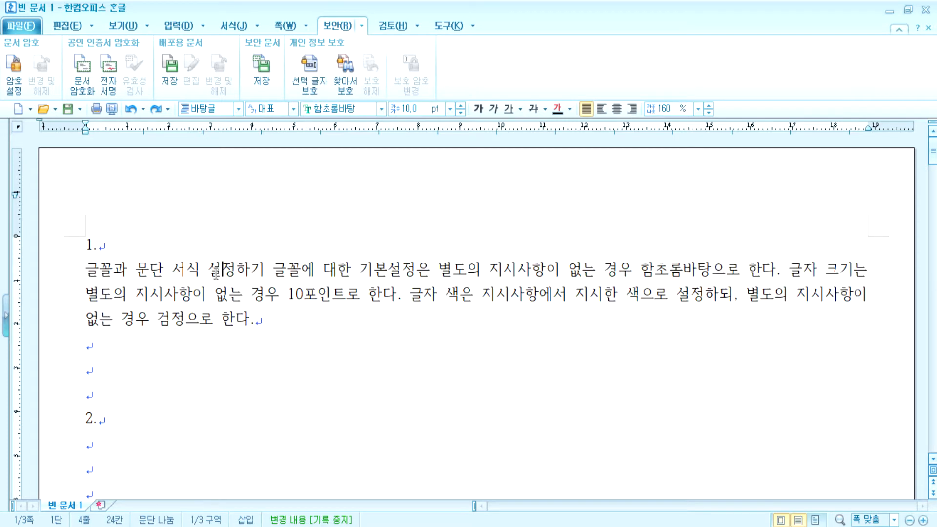
{"action": "left_click", "coordinate": [632, 109]}
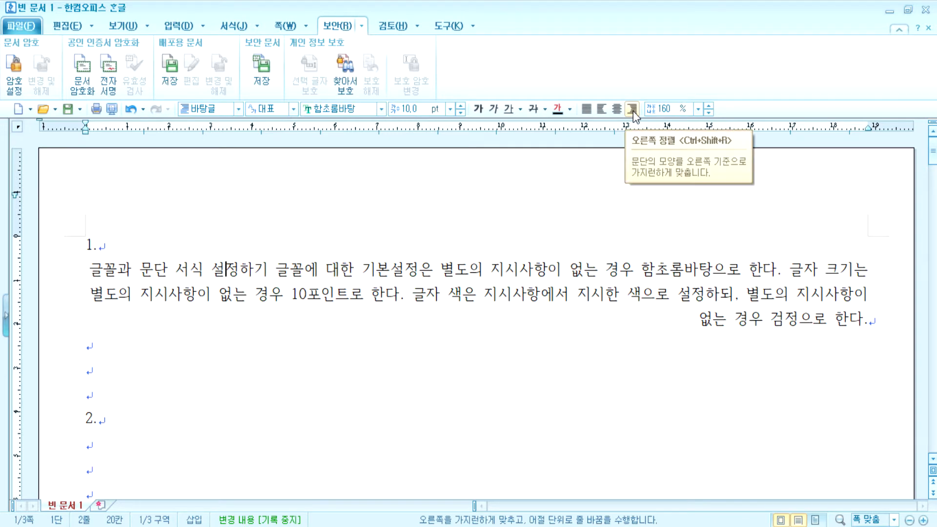
{"action": "left_click", "coordinate": [587, 111]}
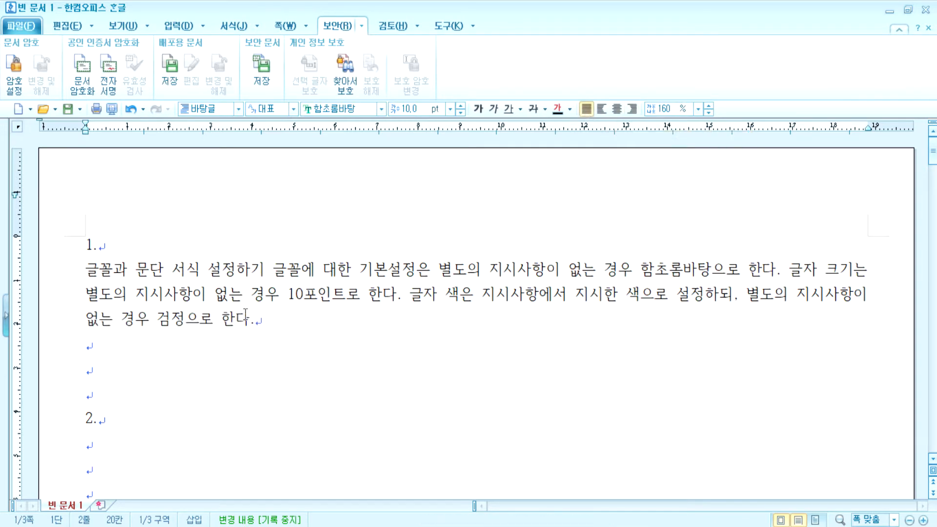
Right-align the paragraph with only its last word "한다." selected, and restore the justified alignment
{"action": "double_click", "coordinate": [227, 317]}
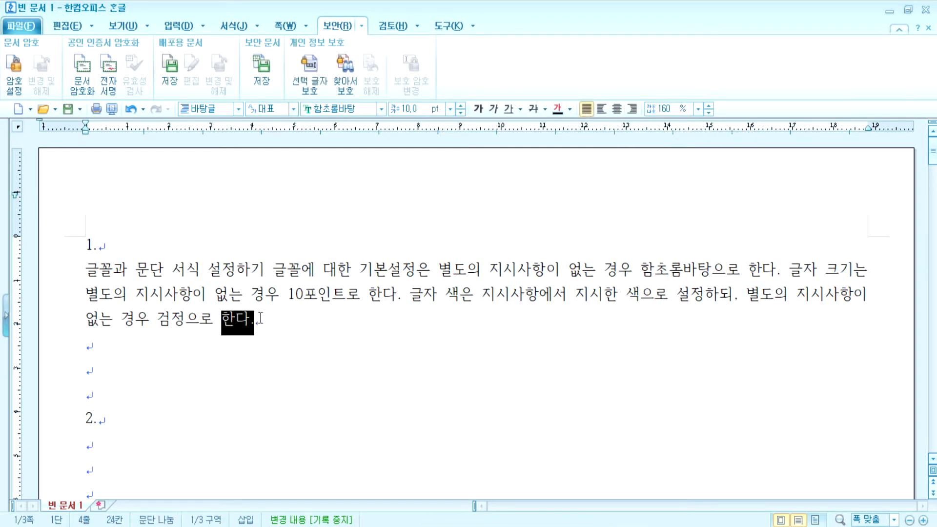
{"action": "left_click", "coordinate": [633, 110]}
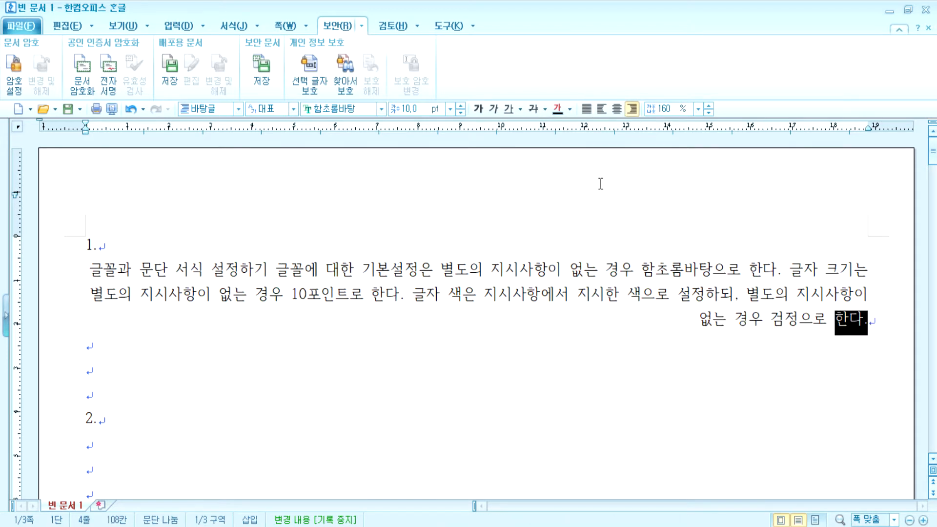
{"action": "left_click", "coordinate": [587, 109]}
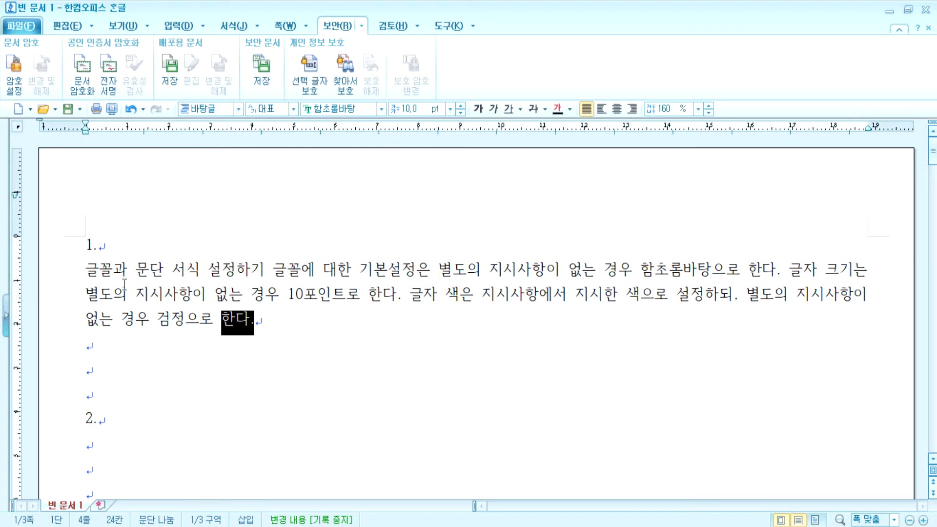
Select the practice paragraph forward from its second character, select it backward from its end, and clear each selection
{"action": "left_click_drag", "start_coordinate": [98, 269], "coordinate": [260, 326]}
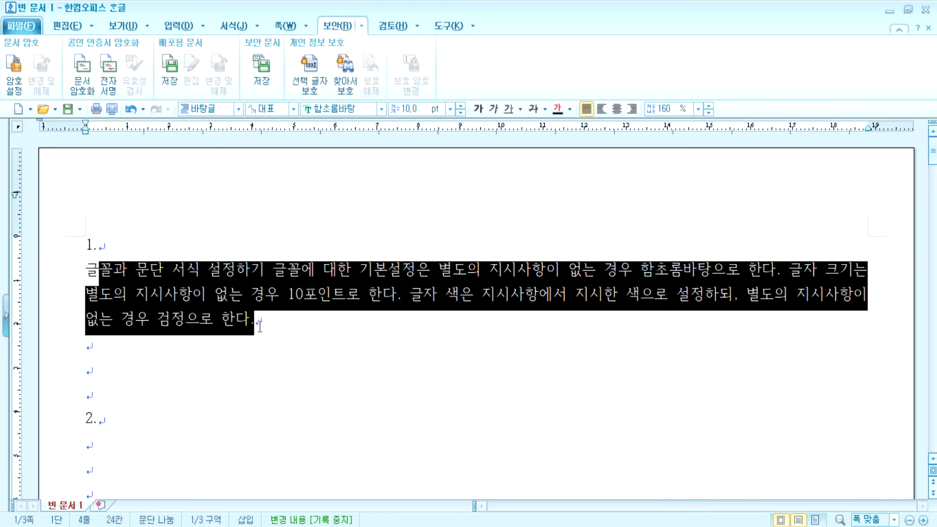
{"action": "left_click", "coordinate": [242, 296]}
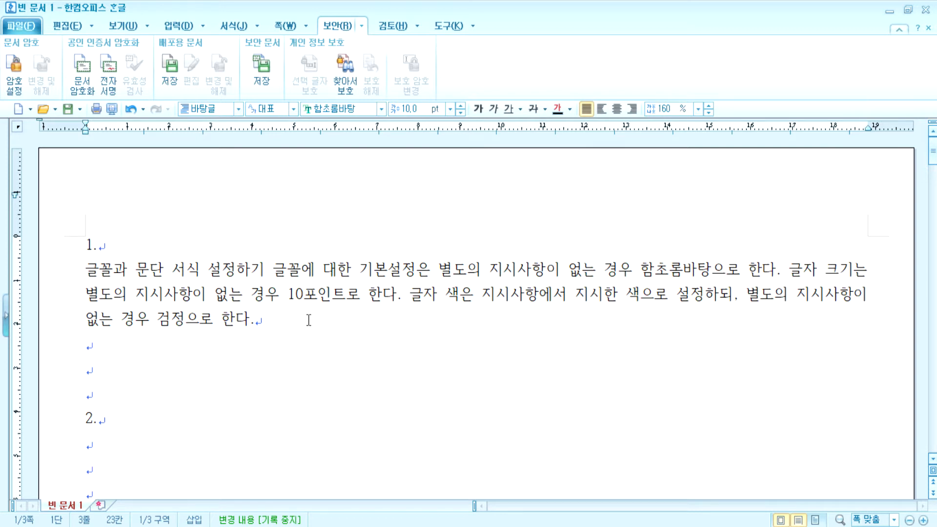
{"action": "left_click", "coordinate": [284, 325]}
{"action": "left_click_drag", "start_coordinate": [268, 321], "coordinate": [88, 270]}
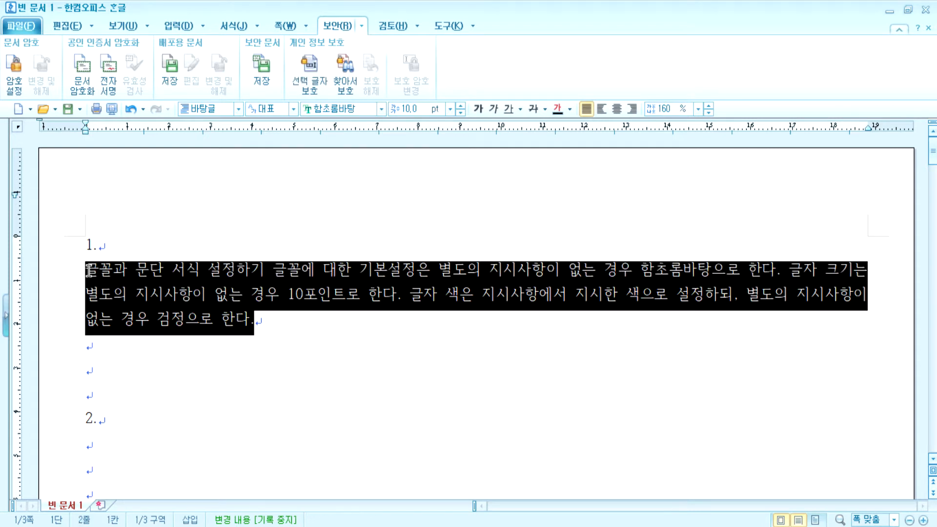
{"action": "left_click", "coordinate": [319, 293]}
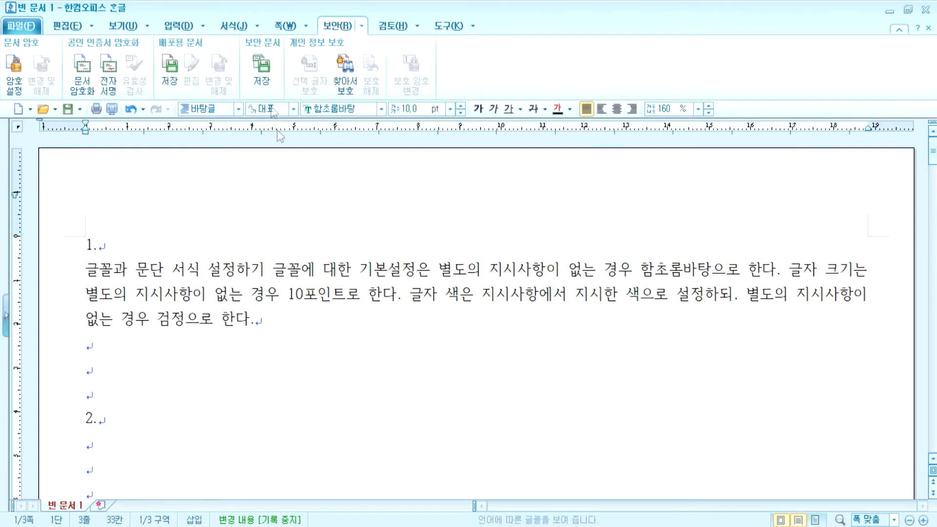
Examine the paragraph shape (문단 모양) settings of the practice paragraph and close them without changes
{"action": "left_click", "coordinate": [234, 25]}
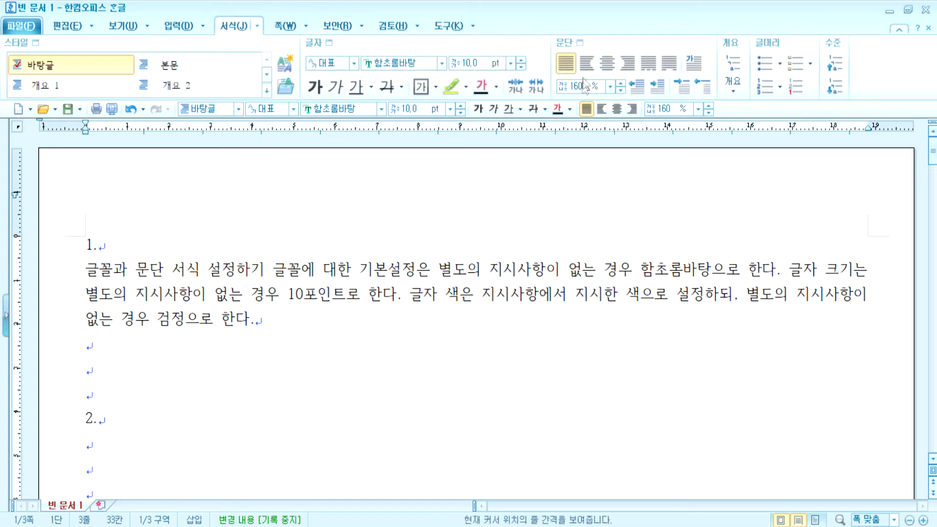
{"action": "left_click", "coordinate": [579, 43]}
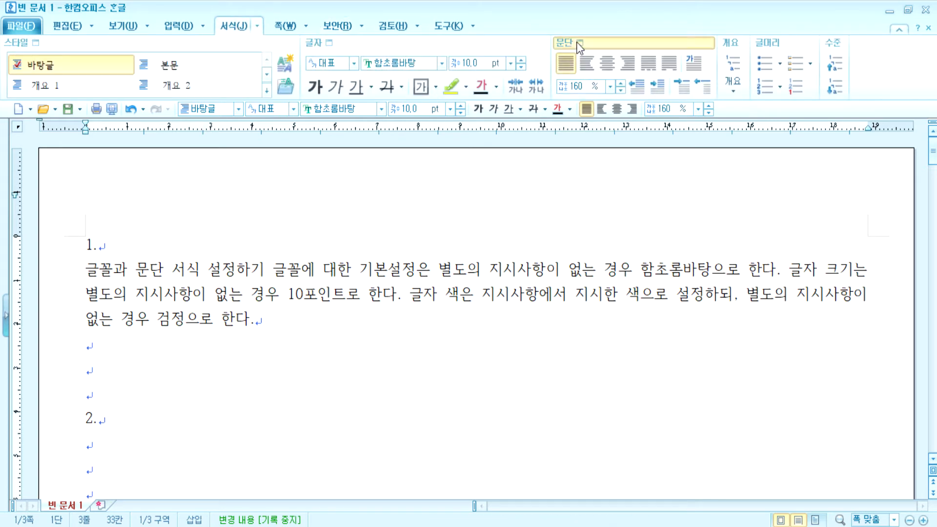
{"action": "key", "text": "Escape"}
{"action": "left_click_drag", "start_coordinate": [86, 269], "coordinate": [268, 322]}
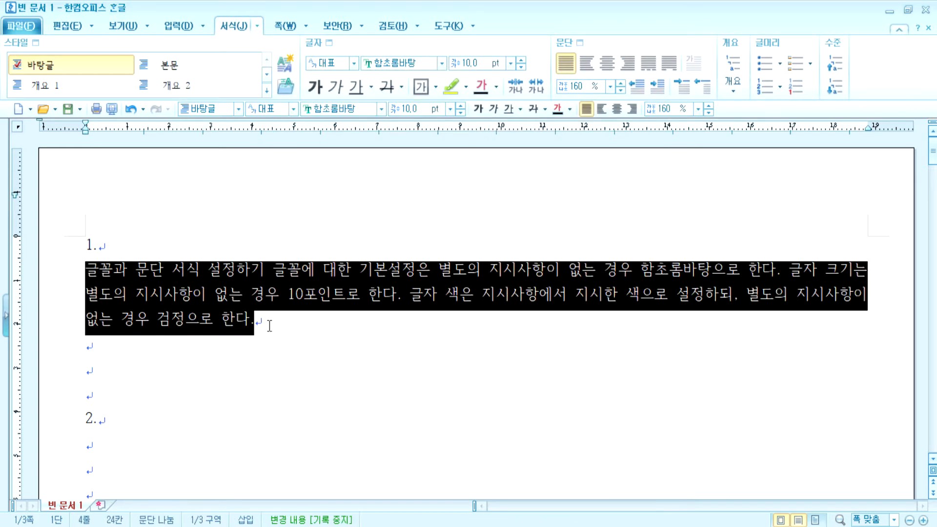
{"action": "left_click", "coordinate": [295, 293]}
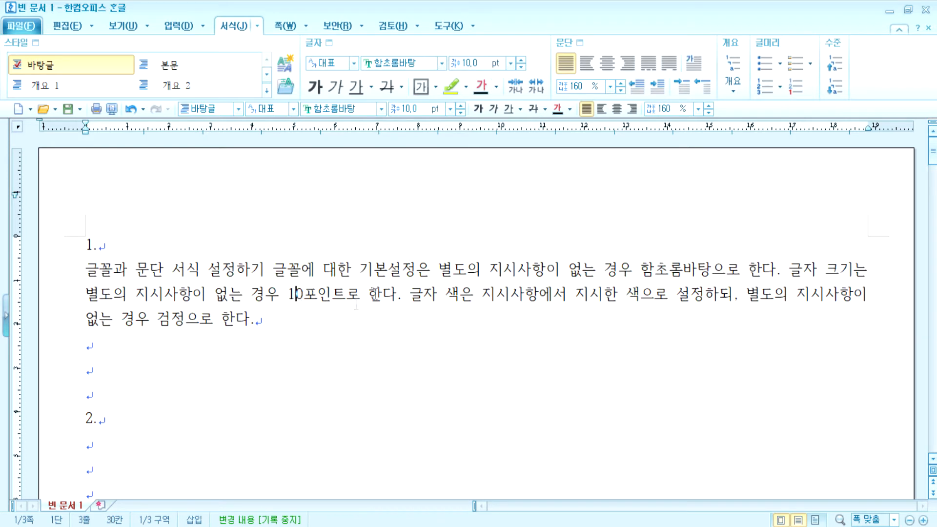
{"action": "left_click", "coordinate": [580, 43]}
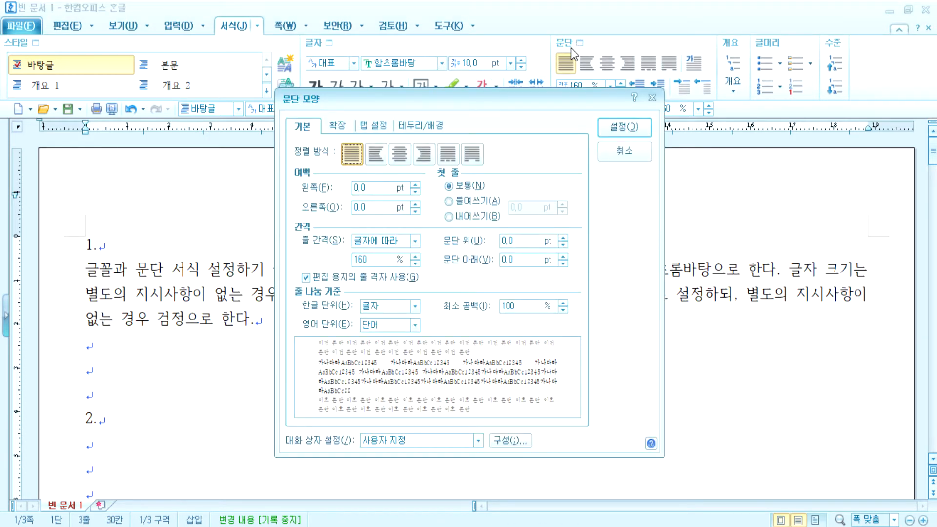
{"action": "key", "text": "Escape"}
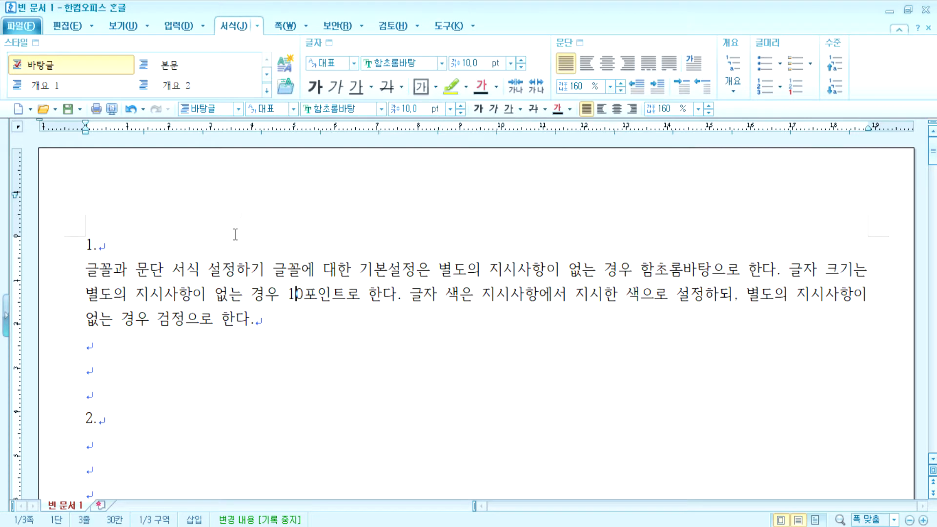
Select "글꼴에 대한 기본설정", extend a range from "식 설정하기" through "함초롬바" in the first line, and clear the selection
{"action": "left_click_drag", "start_coordinate": [273, 269], "coordinate": [416, 268]}
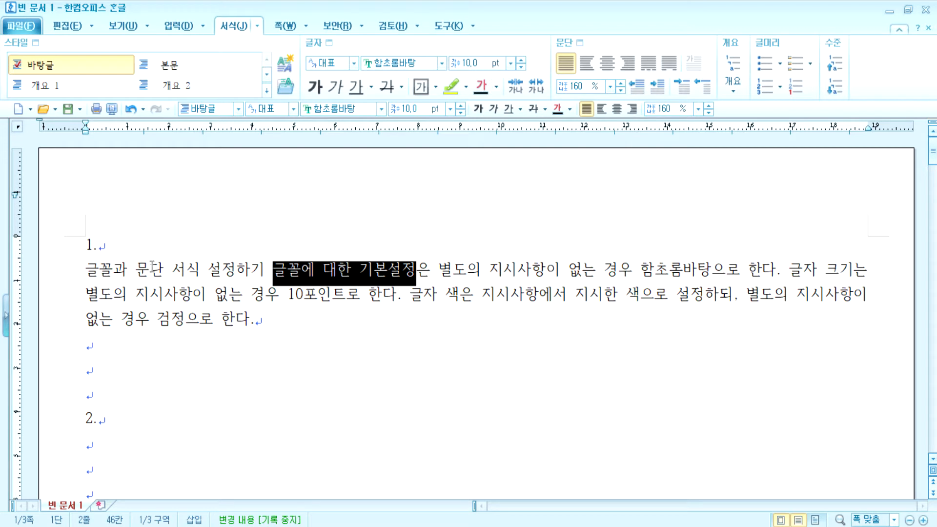
{"action": "left_click", "coordinate": [186, 269]}
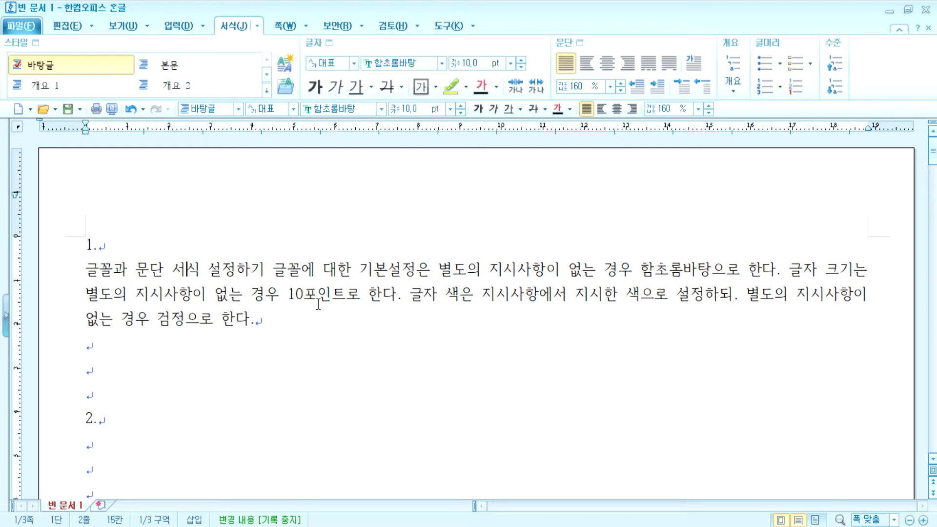
{"action": "left_click", "coordinate": [698, 270], "text": "shift"}
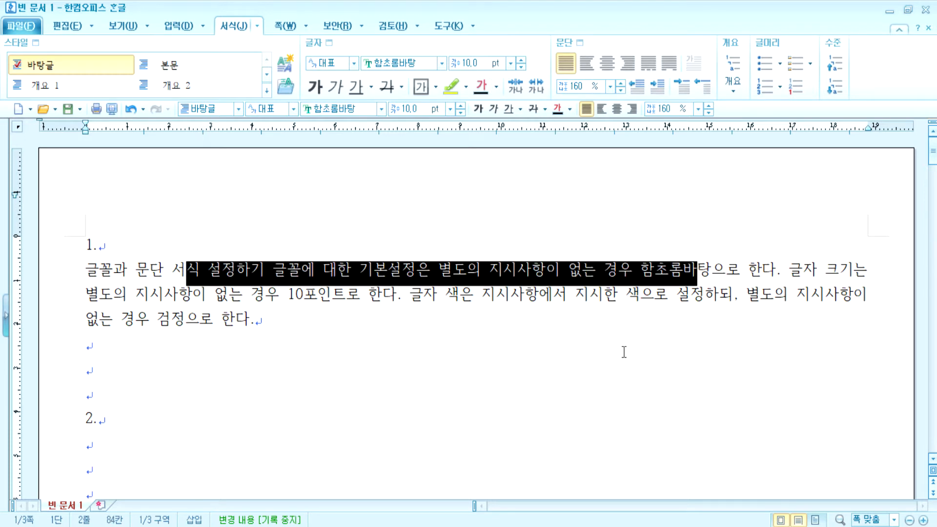
{"action": "left_click", "coordinate": [304, 294]}
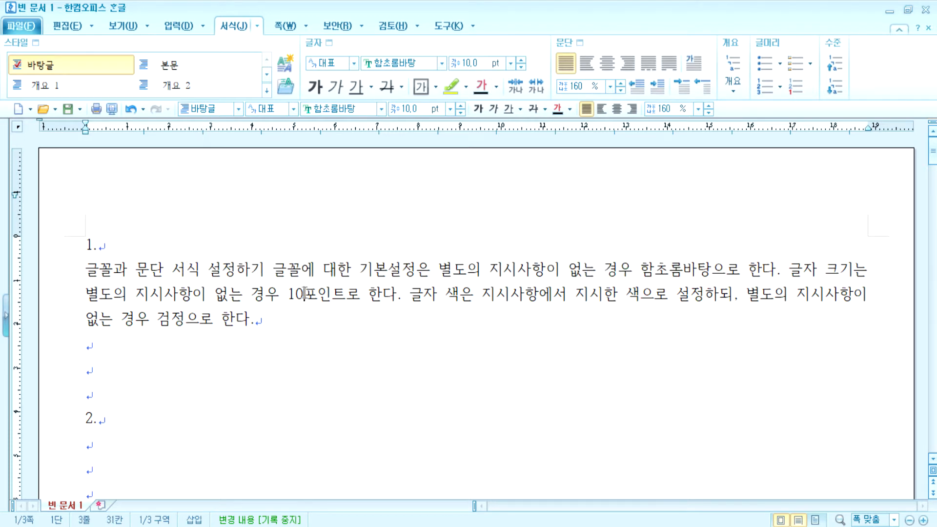
Select the two-line range from "정하기" through "설정", select it again through "색으로", and clear the selection
{"action": "left_click", "coordinate": [104, 270]}
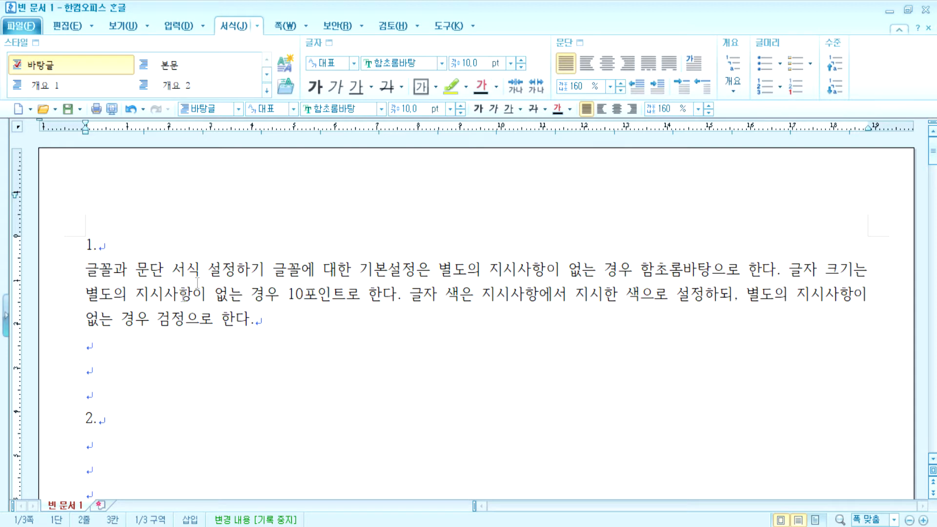
{"action": "left_click", "coordinate": [222, 267]}
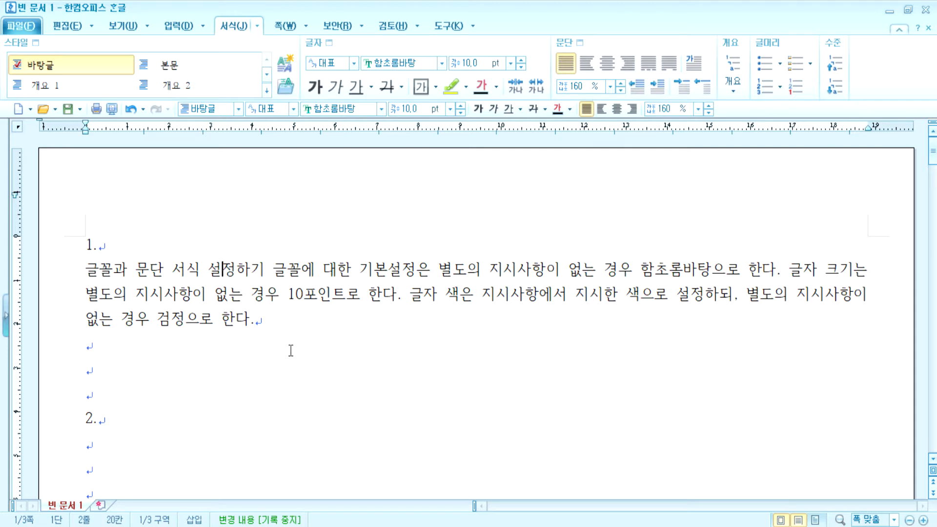
{"action": "left_click", "coordinate": [704, 295], "text": "shift"}
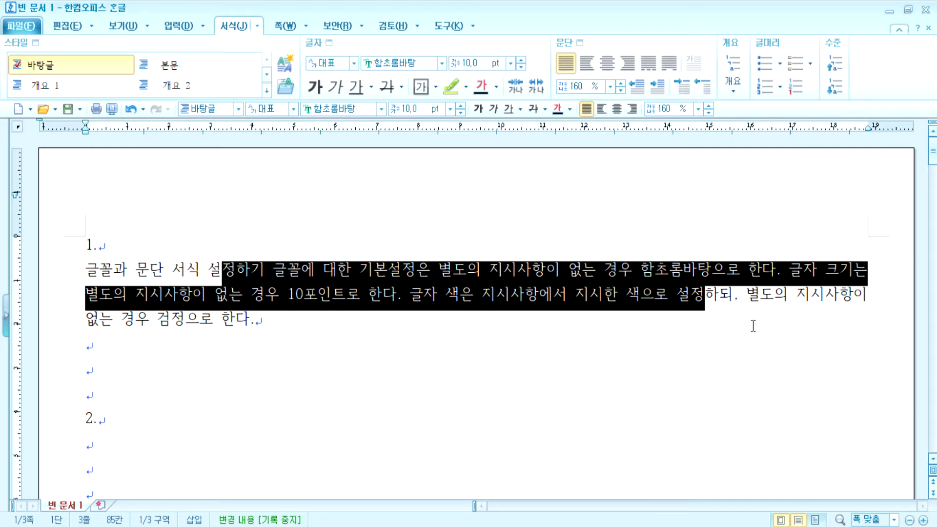
{"action": "left_click", "coordinate": [523, 310]}
{"action": "left_click_drag", "start_coordinate": [219, 265], "coordinate": [678, 296]}
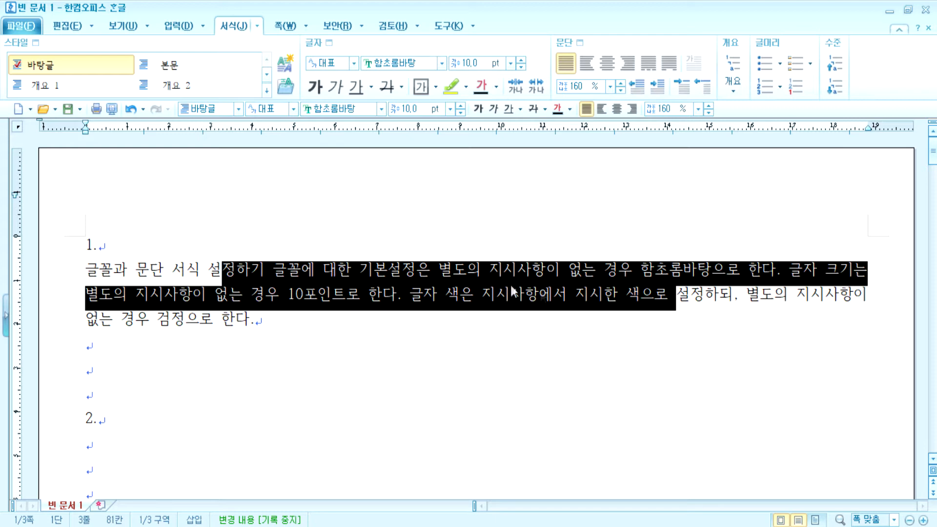
{"action": "left_click", "coordinate": [504, 270]}
{"action": "left_click", "coordinate": [106, 268]}
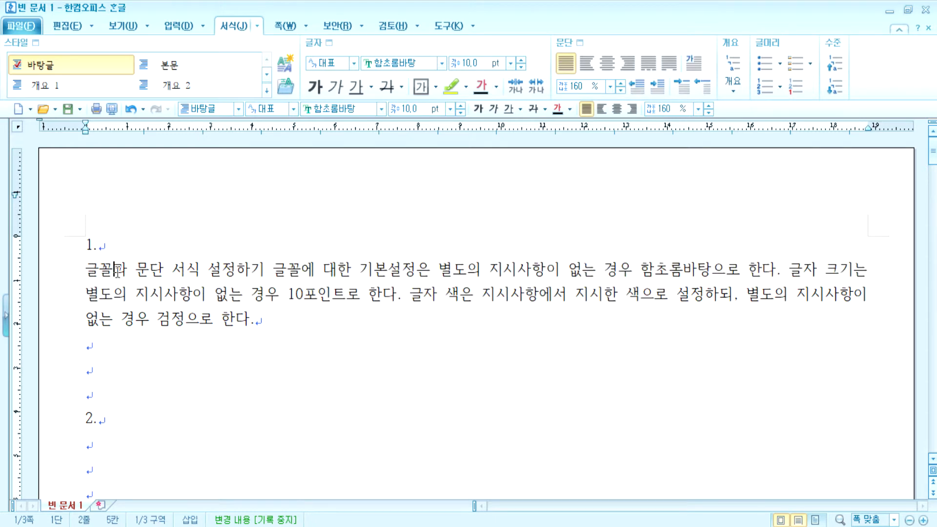
Extend a selection from after "글꼴" through "색" on the second line, select from "문단" through question 2, and clear the selection
{"action": "scroll", "coordinate": [247, 341], "scroll_direction": "down", "scroll_amount": 10}
{"action": "scroll", "coordinate": [258, 333], "scroll_direction": "down", "scroll_amount": 6}
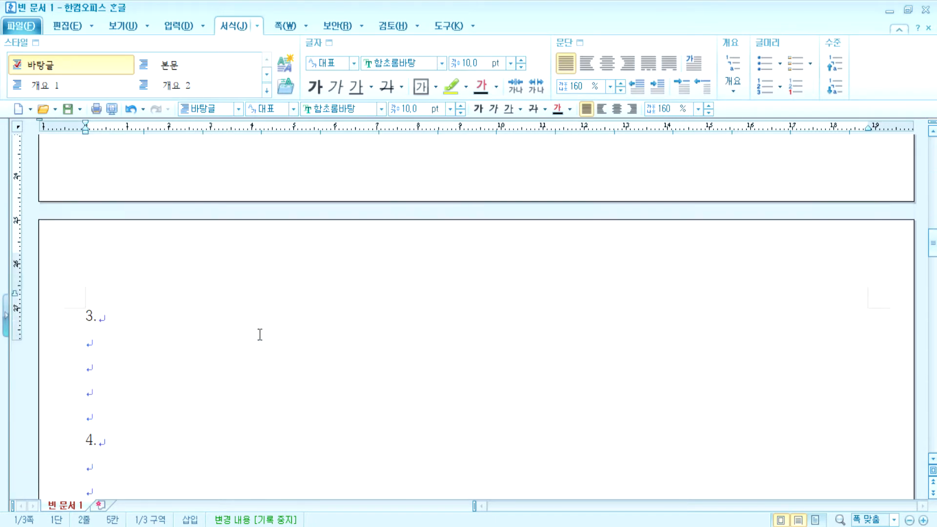
{"action": "scroll", "coordinate": [258, 339], "scroll_direction": "up", "scroll_amount": 6}
{"action": "scroll", "coordinate": [259, 337], "scroll_direction": "up", "scroll_amount": 10}
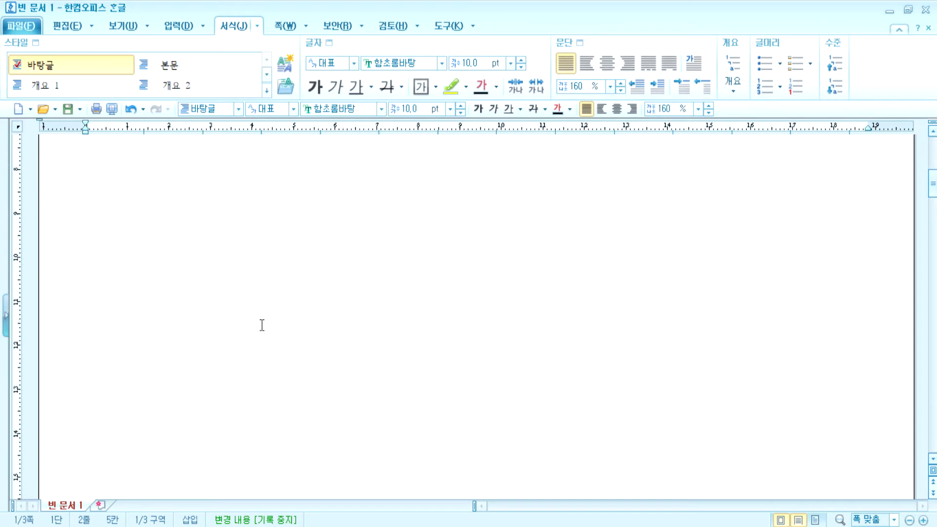
{"action": "left_click", "coordinate": [455, 294], "text": "shift"}
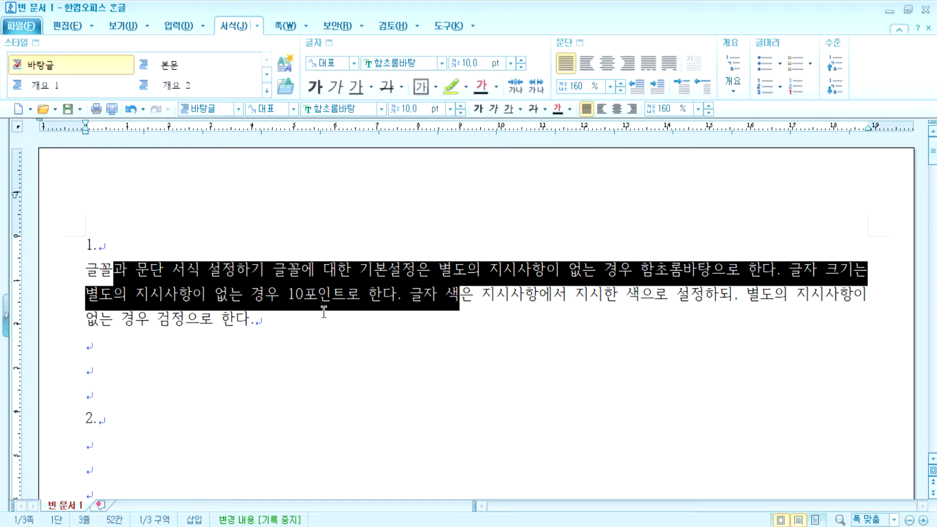
{"action": "left_click_drag", "start_coordinate": [136, 269], "coordinate": [231, 450]}
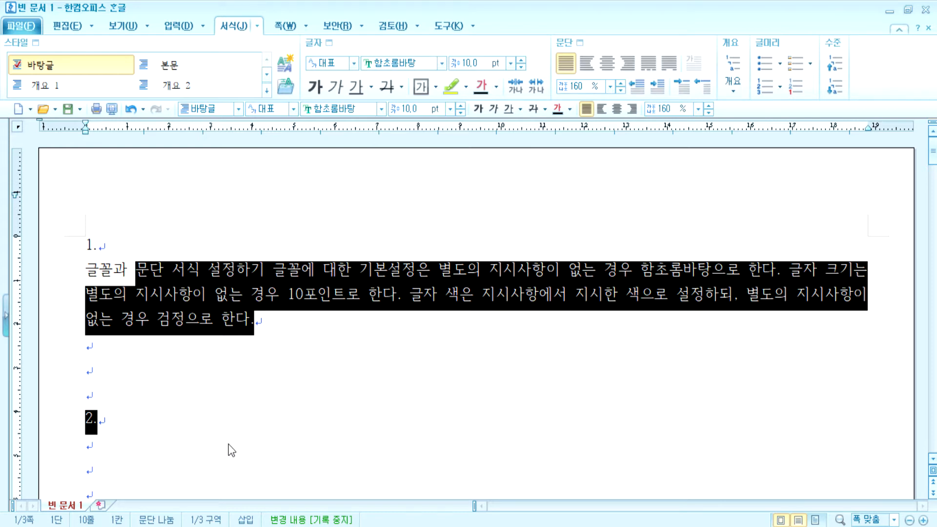
{"action": "left_click", "coordinate": [202, 275]}
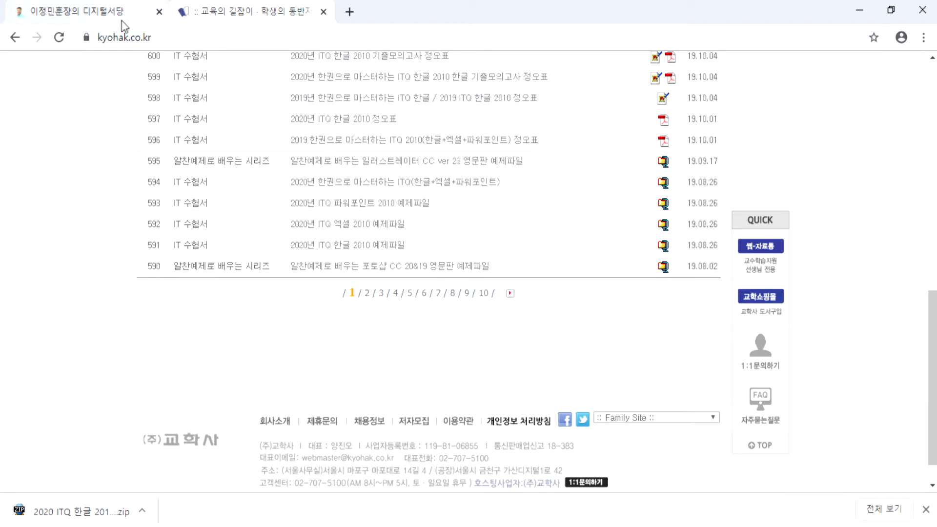
Switch to the 디지털서당 page in the browser and extend a selection from "교육의 화두로" through "머리말 일부입"
{"action": "left_click", "coordinate": [120, 15]}
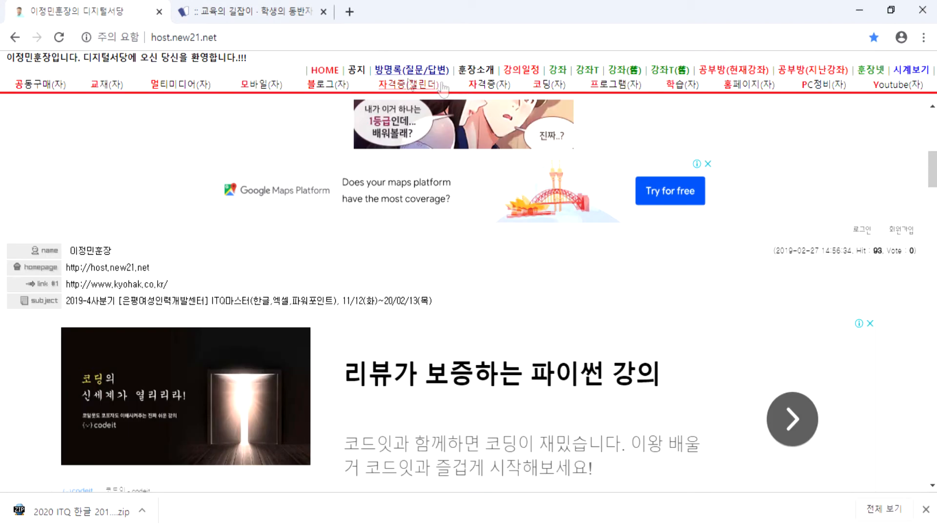
{"action": "left_click", "coordinate": [490, 73]}
{"action": "scroll", "coordinate": [357, 237], "scroll_direction": "down", "scroll_amount": 10}
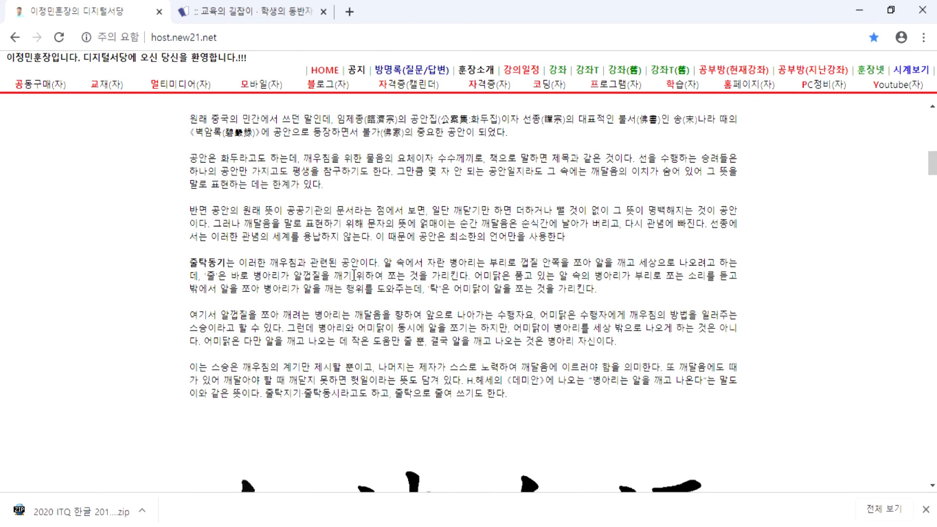
{"action": "scroll", "coordinate": [303, 205], "scroll_direction": "up", "scroll_amount": 4}
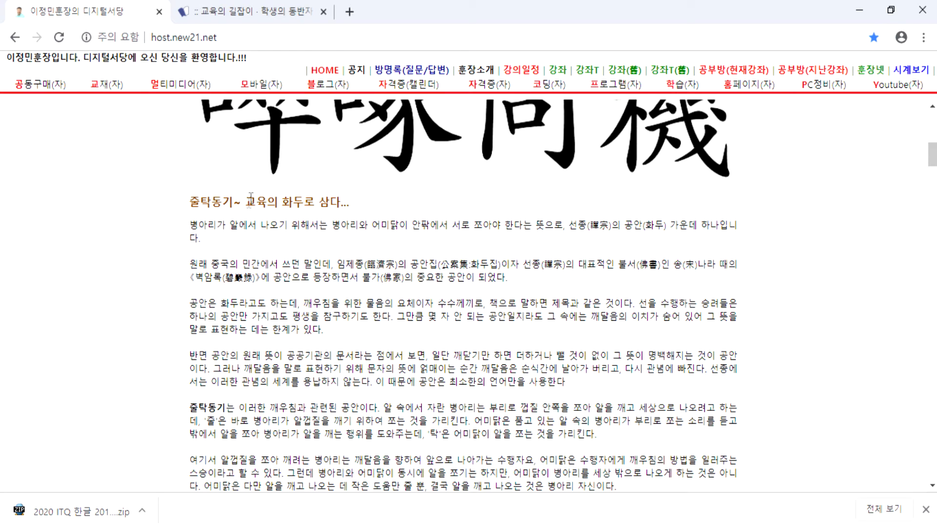
{"action": "scroll", "coordinate": [292, 239], "scroll_direction": "down", "scroll_amount": 7}
{"action": "scroll", "coordinate": [315, 262], "scroll_direction": "down", "scroll_amount": 15}
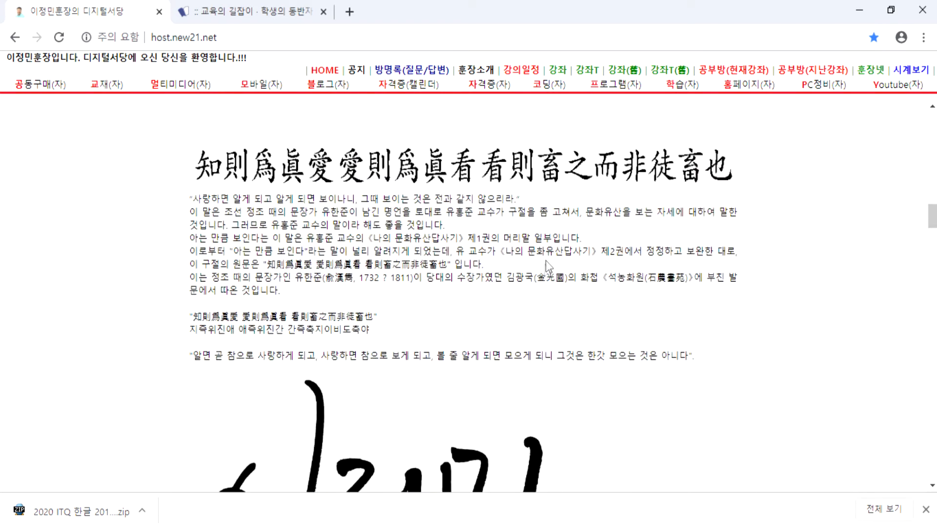
{"action": "left_click", "coordinate": [564, 240], "text": "shift"}
{"action": "scroll", "coordinate": [339, 284], "scroll_direction": "up", "scroll_amount": 14}
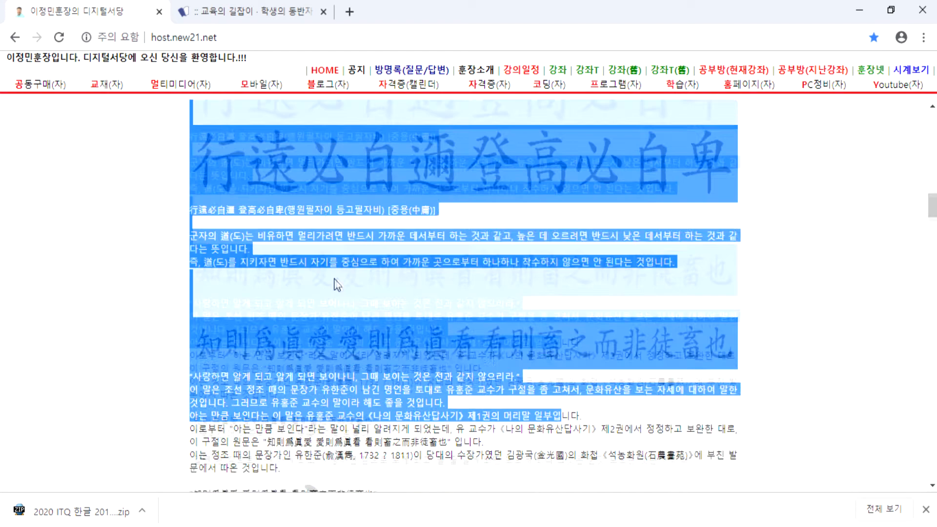
{"action": "scroll", "coordinate": [275, 262], "scroll_direction": "up", "scroll_amount": 3}
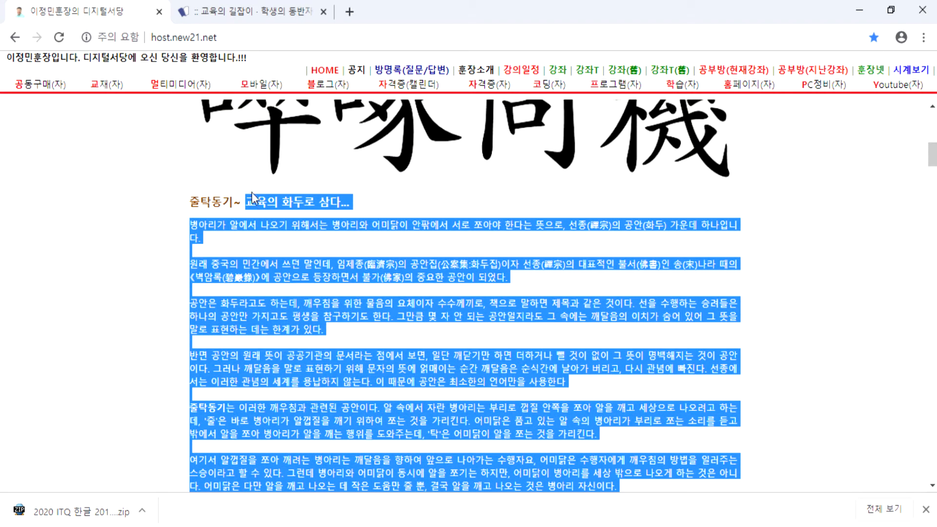
Select the page text downward from "교육의 화두로", select it upward from "높은 데" to "깨우침과", and clear each selection
{"action": "left_click_drag", "start_coordinate": [245, 202], "coordinate": [412, 326]}
{"action": "scroll", "coordinate": [337, 322], "scroll_direction": "up", "scroll_amount": 6}
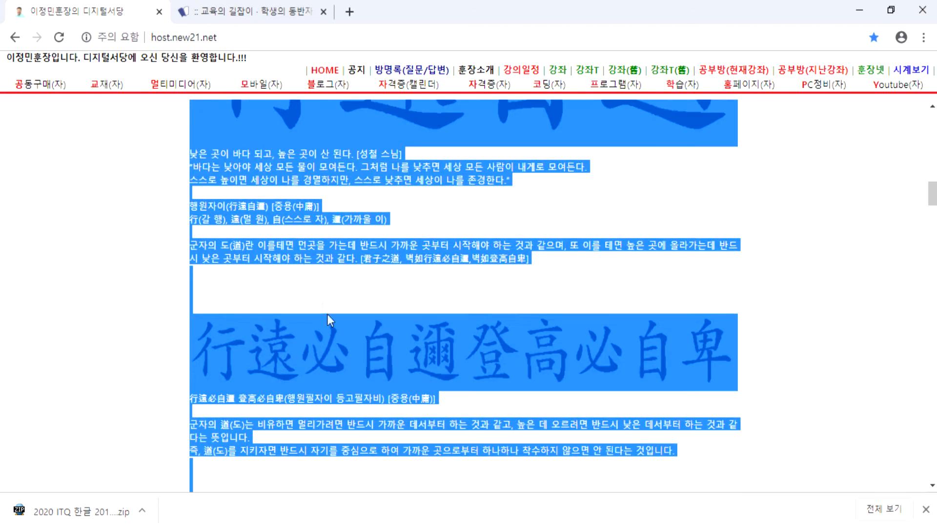
{"action": "left_click", "coordinate": [295, 156]}
{"action": "scroll", "coordinate": [294, 161], "scroll_direction": "up", "scroll_amount": 7}
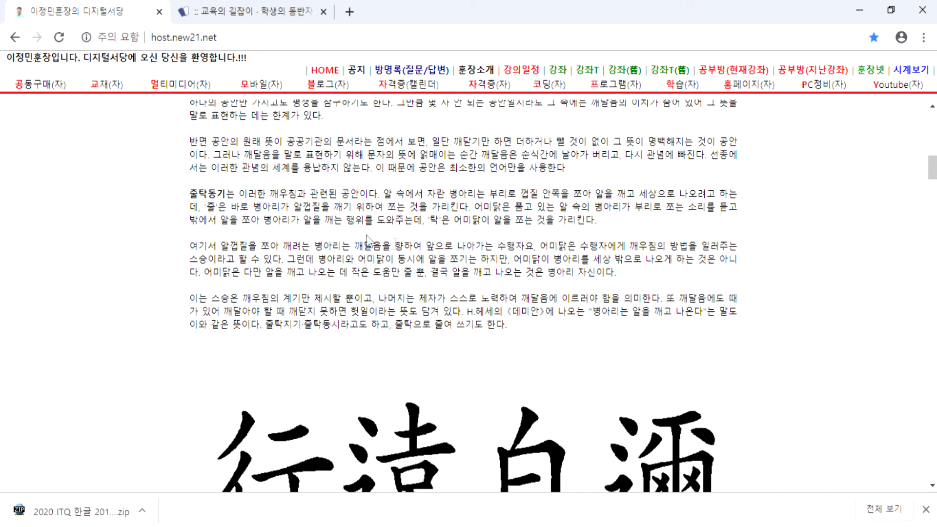
{"action": "scroll", "coordinate": [485, 296], "scroll_direction": "down", "scroll_amount": 10}
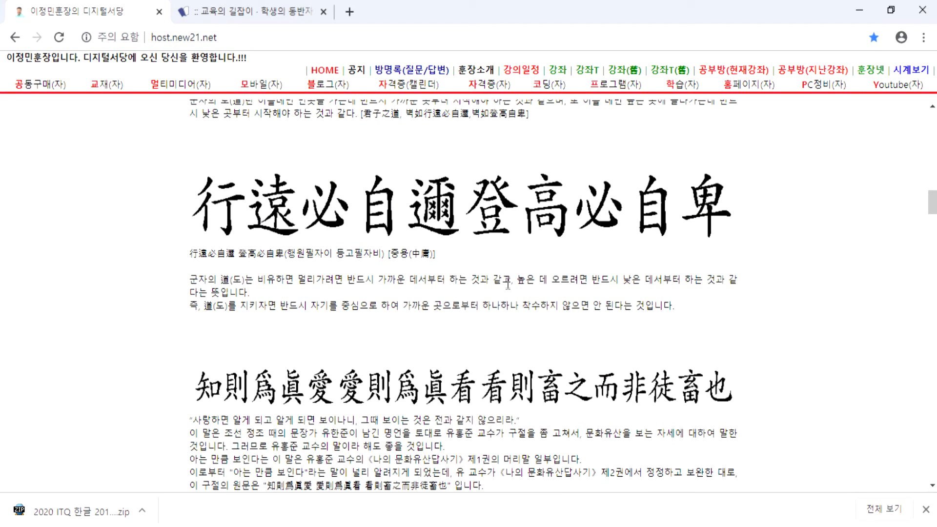
{"action": "left_click_drag", "start_coordinate": [507, 279], "coordinate": [295, 265]}
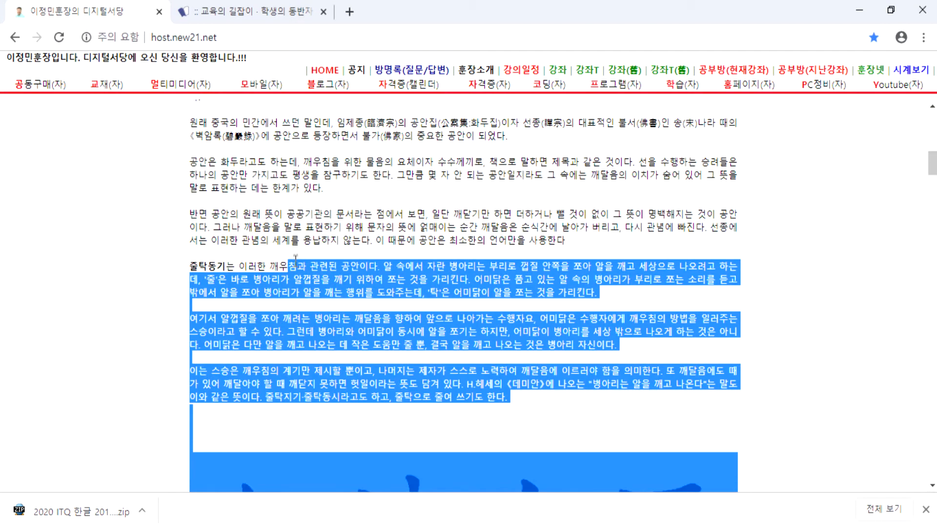
{"action": "left_click", "coordinate": [520, 228]}
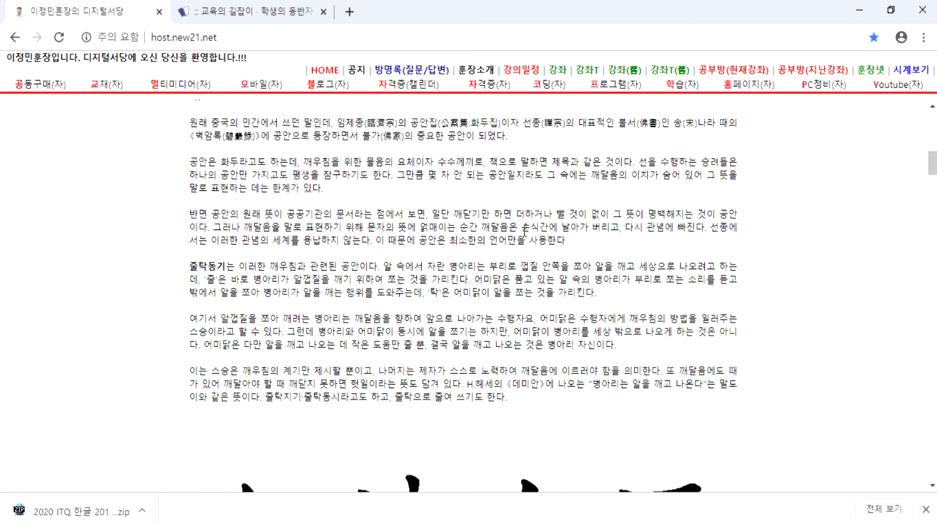
Switch back to the Hangul document, select its entire content with 모두 선택, and clear the selection
{"action": "key", "text": "alt+Tab"}
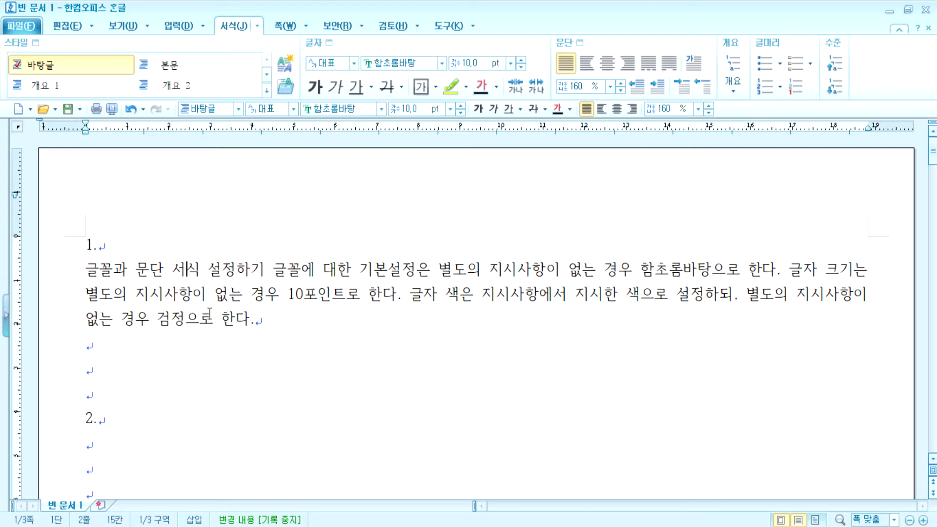
{"action": "left_click", "coordinate": [74, 27]}
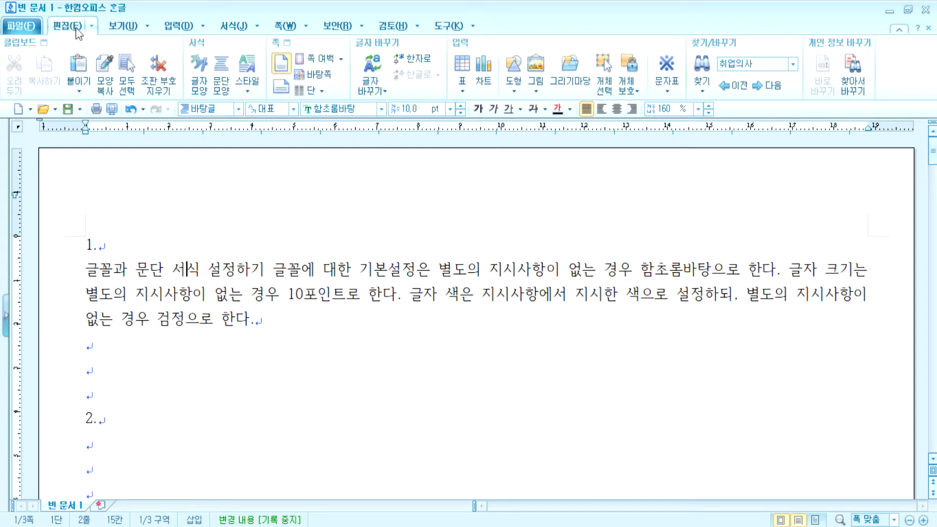
{"action": "left_click", "coordinate": [126, 78]}
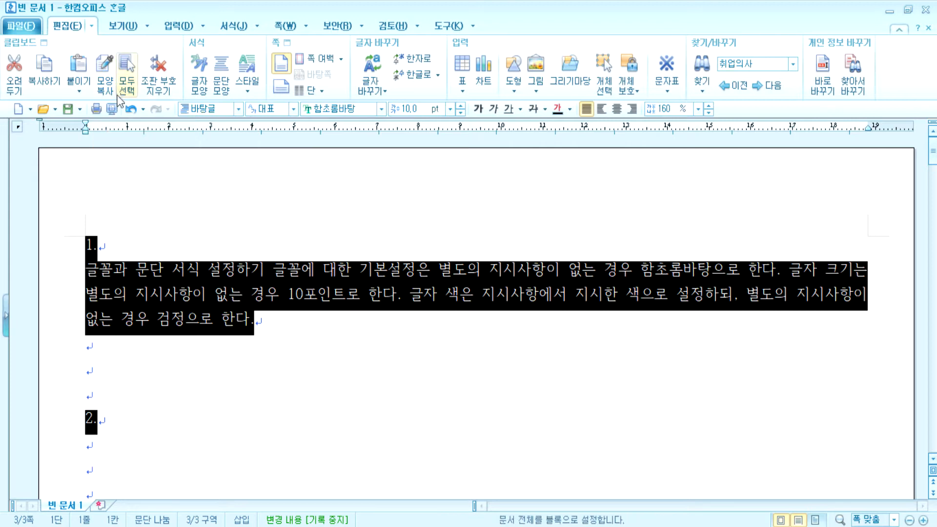
{"action": "left_click", "coordinate": [116, 239]}
Select and delete the entire document content, and undo the deletion
{"action": "left_click", "coordinate": [126, 81]}
{"action": "key", "text": "Delete"}
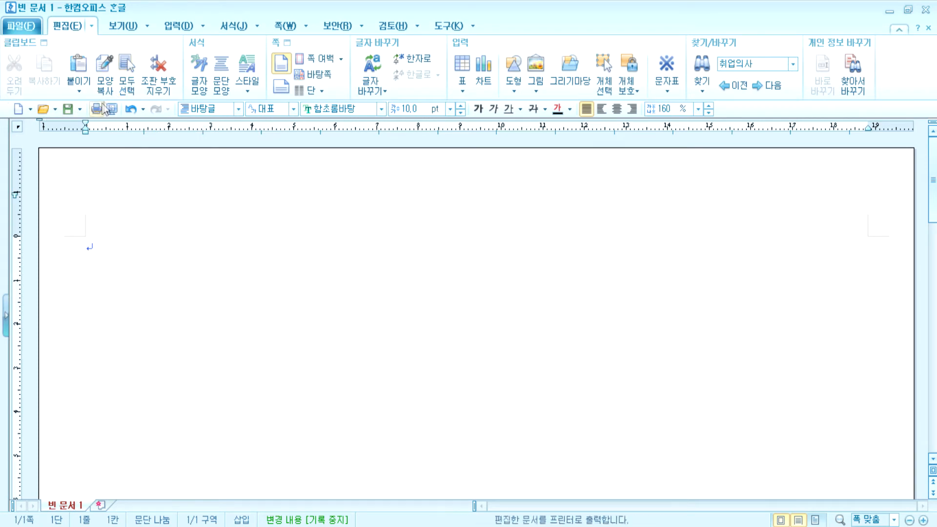
{"action": "left_click", "coordinate": [131, 109]}
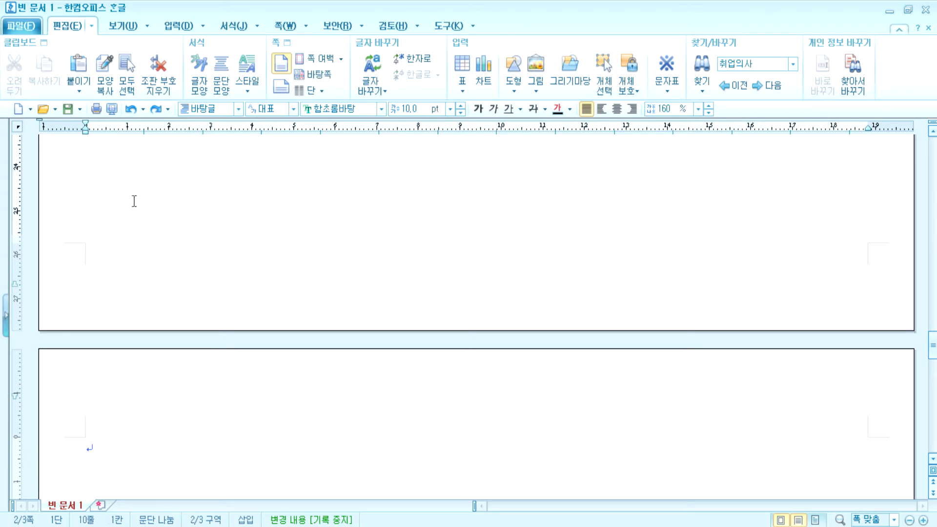
{"action": "scroll", "coordinate": [136, 199], "scroll_direction": "up", "scroll_amount": 5}
{"action": "scroll", "coordinate": [138, 199], "scroll_direction": "up", "scroll_amount": 10}
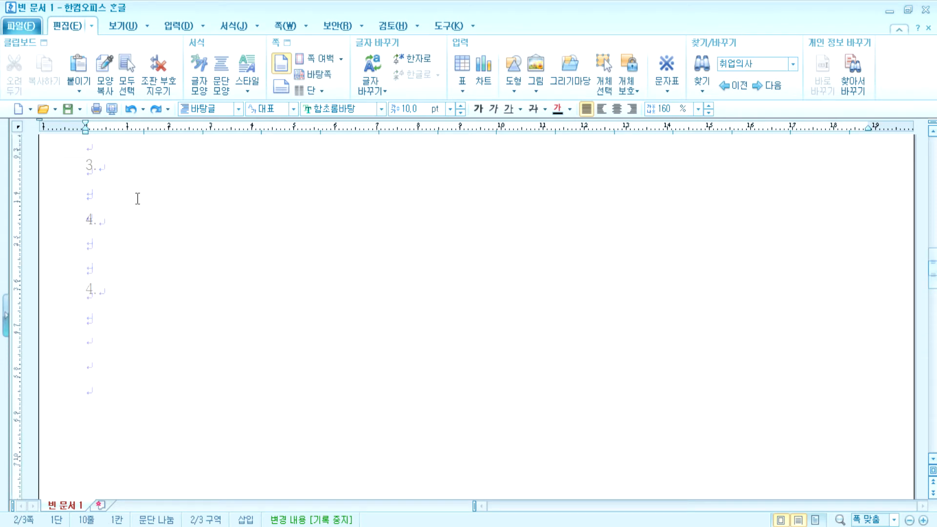
{"action": "scroll", "coordinate": [134, 191], "scroll_direction": "up", "scroll_amount": 10}
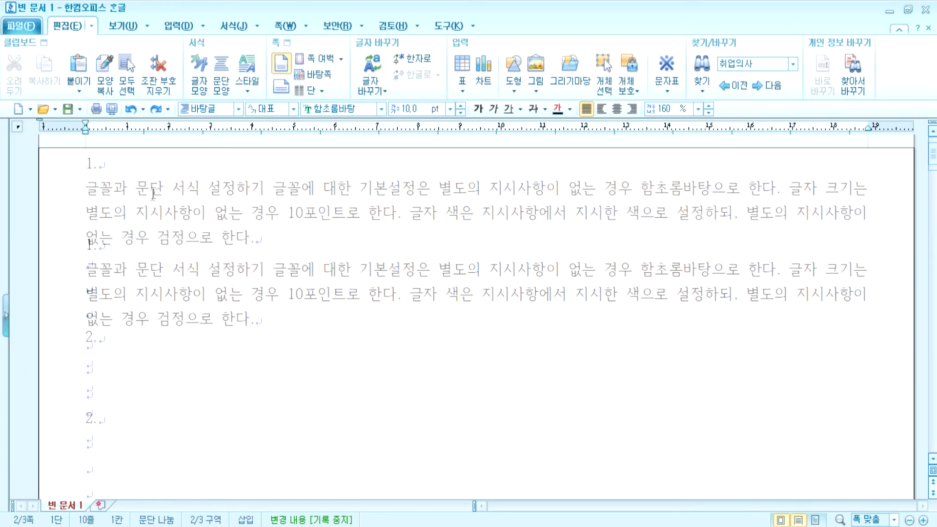
Select "포인트로 한다" in the second line, clear it, and select "함초롬바탕" in the first line
{"action": "left_click_drag", "start_coordinate": [303, 294], "coordinate": [397, 302]}
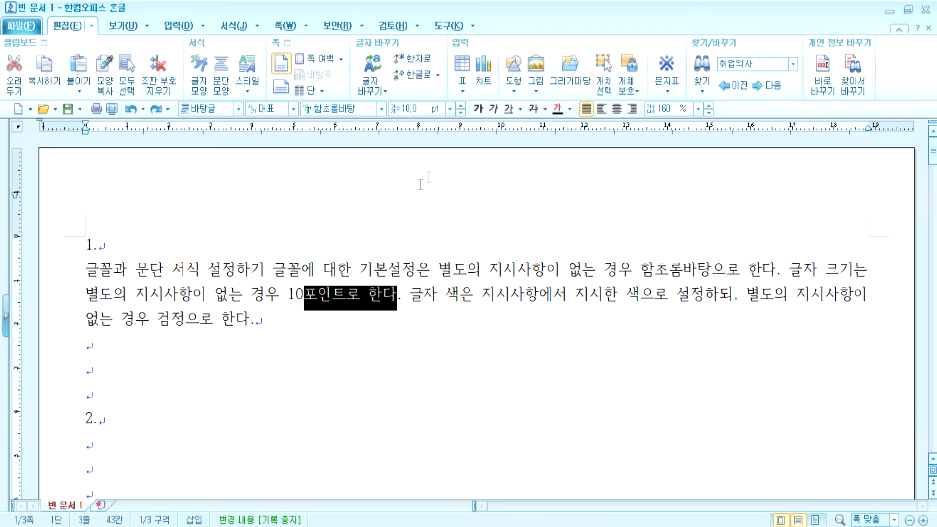
{"action": "left_click", "coordinate": [310, 214]}
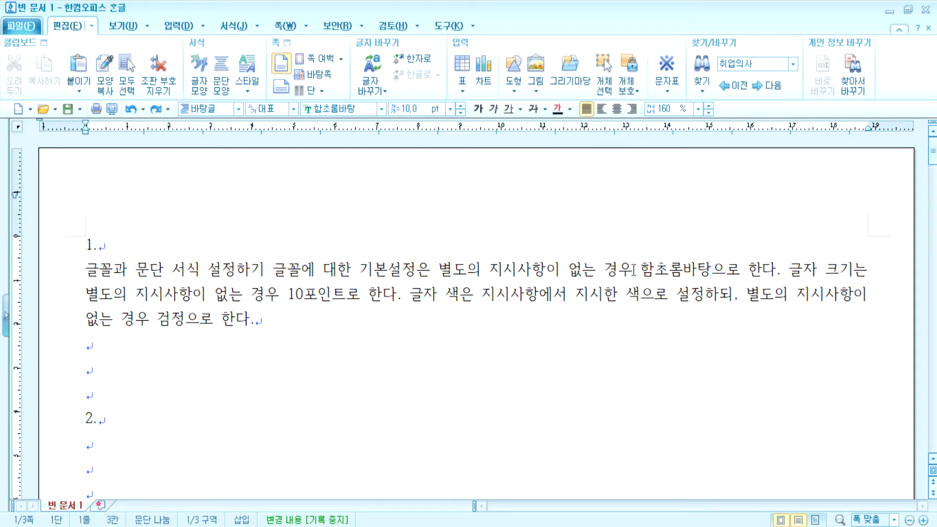
{"action": "left_click", "coordinate": [642, 269]}
{"action": "left_click_drag", "start_coordinate": [641, 268], "coordinate": [708, 269]}
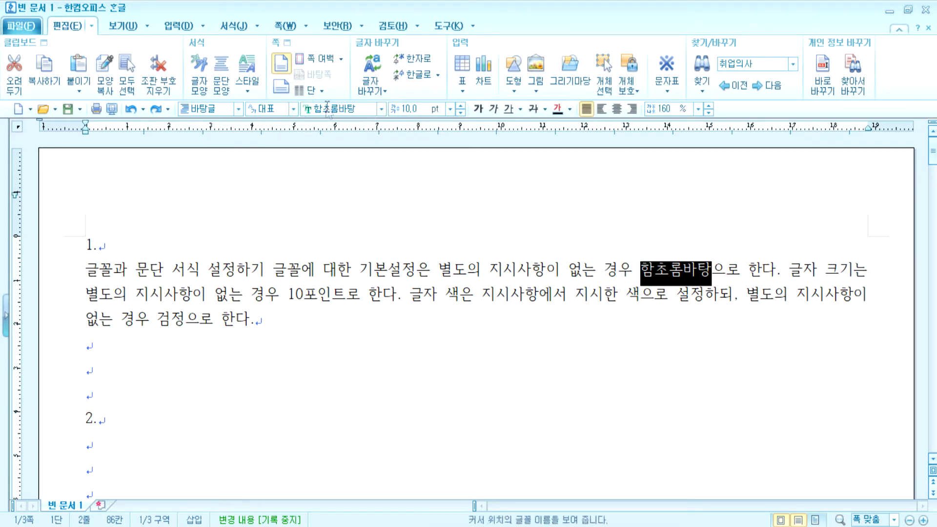
Examine the style, font and size choices for the selected "함초롬바탕" and preview other fonts without applying one
{"action": "left_click", "coordinate": [375, 109]}
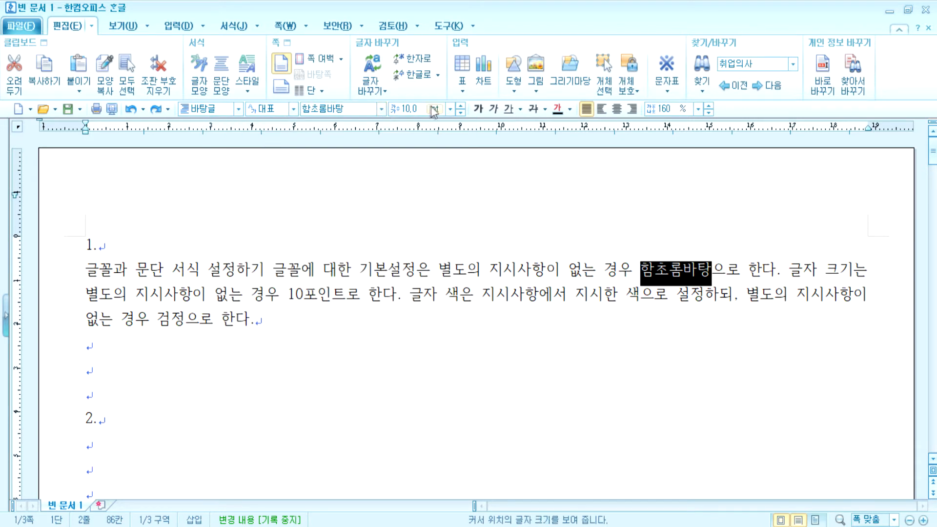
{"action": "left_click", "coordinate": [450, 110]}
{"action": "left_click", "coordinate": [450, 110]}
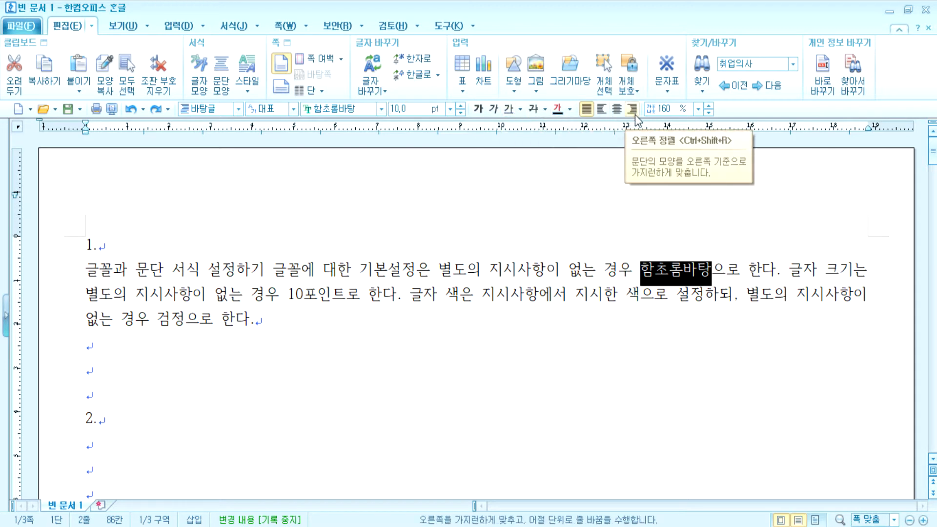
{"action": "left_click", "coordinate": [238, 109]}
{"action": "left_click", "coordinate": [242, 109]}
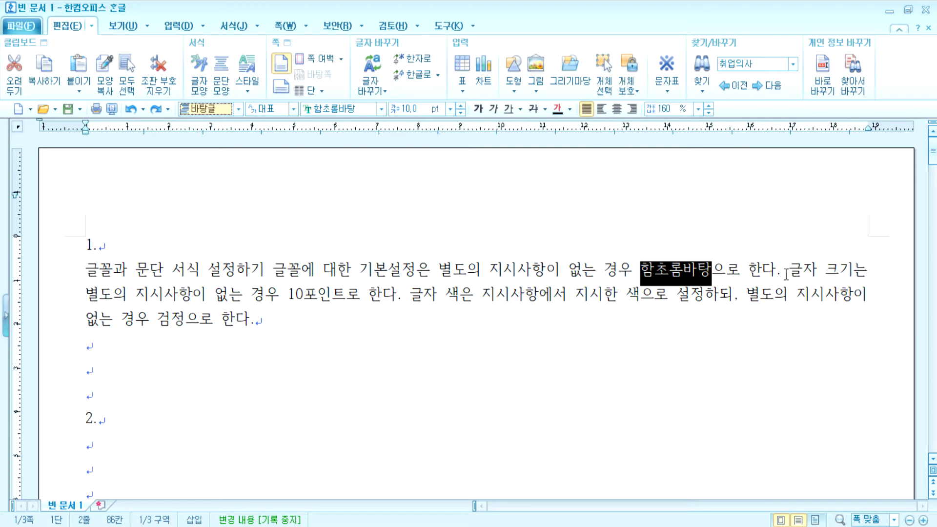
{"action": "left_click", "coordinate": [380, 111]}
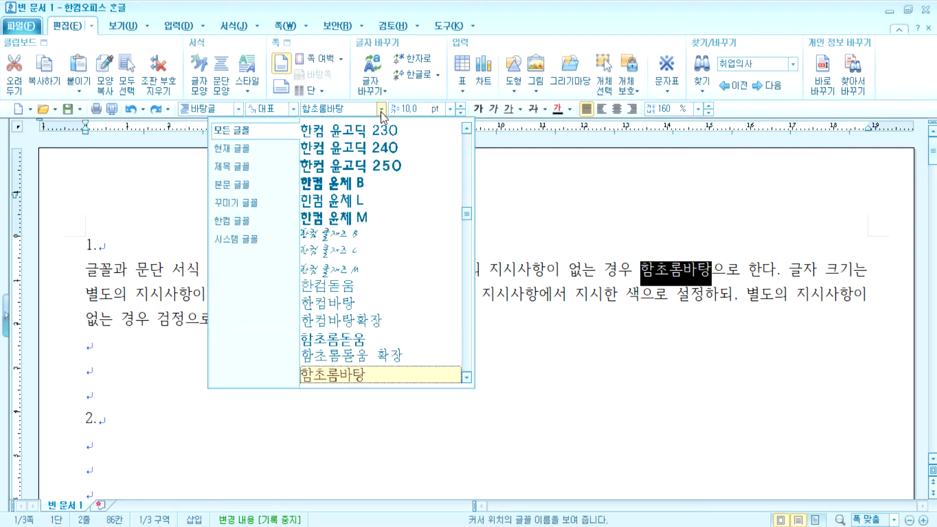
{"action": "scroll", "coordinate": [404, 244], "scroll_direction": "up", "scroll_amount": 3}
{"action": "scroll", "coordinate": [404, 244], "scroll_direction": "up", "scroll_amount": 4}
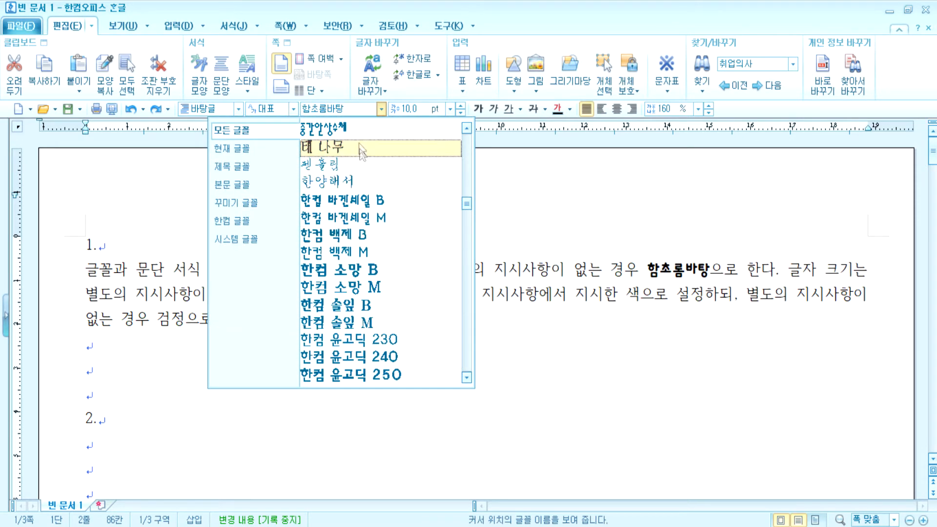
{"action": "left_click", "coordinate": [631, 265]}
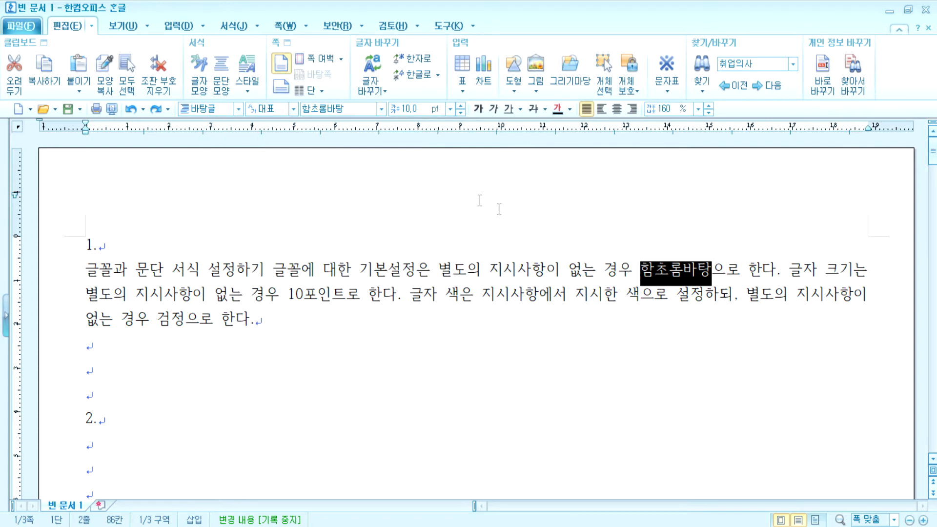
Search the fonts for "궁서" and set the font of the selected "함초롬바탕" to 궁서체
{"action": "left_click", "coordinate": [356, 110]}
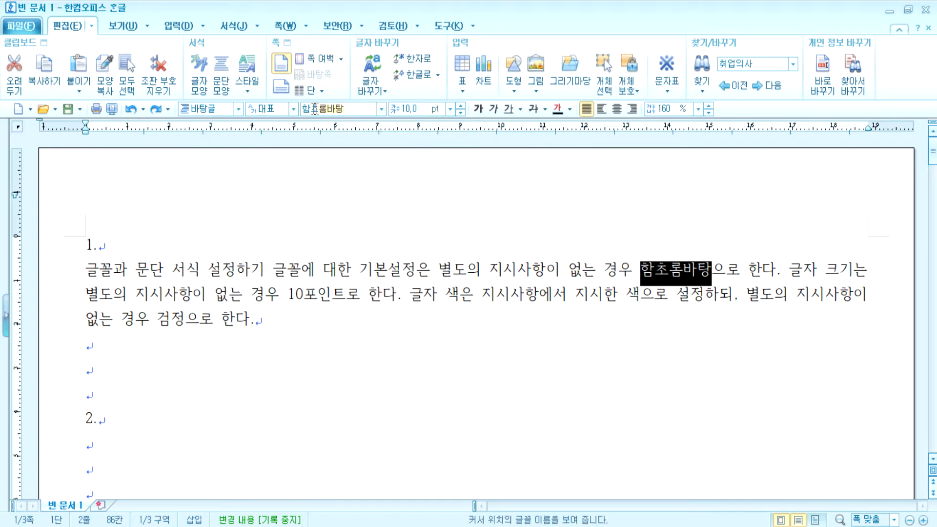
{"action": "type", "text": "궁서"}
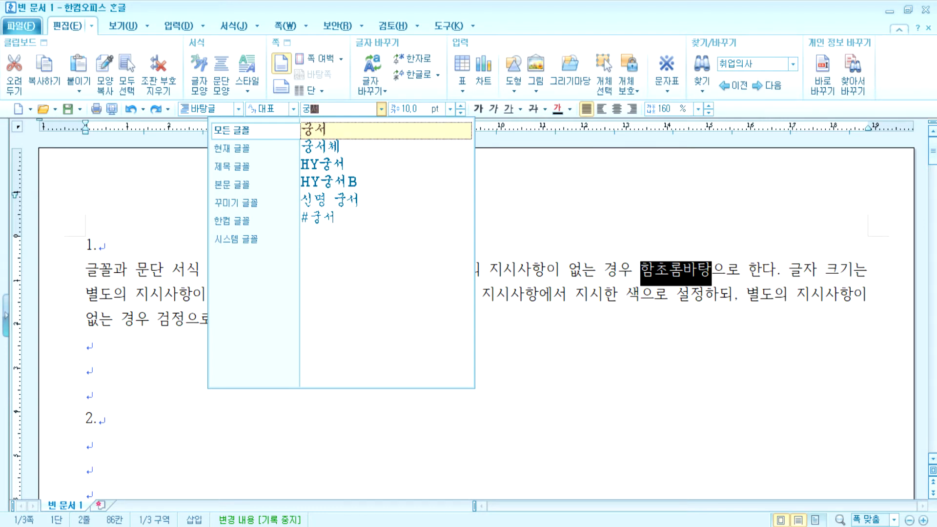
{"action": "left_click", "coordinate": [323, 148]}
{"action": "left_click", "coordinate": [360, 106]}
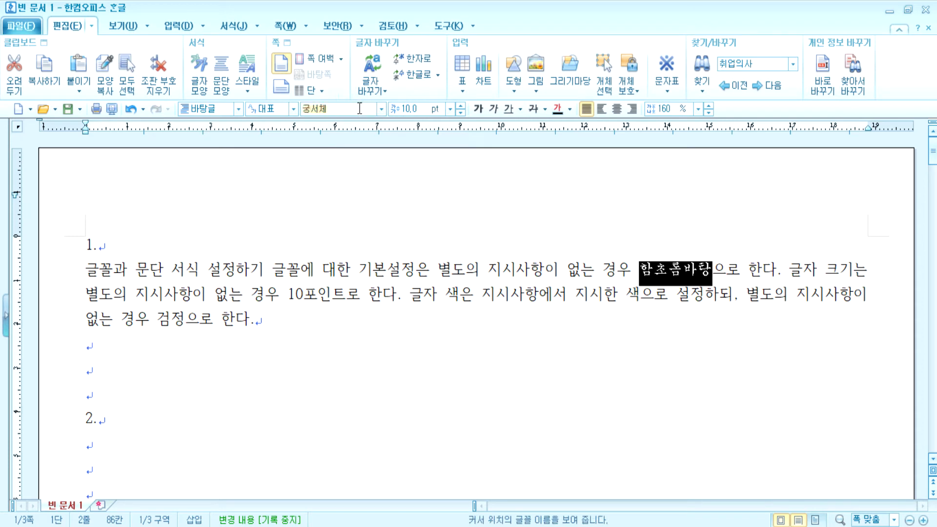
Set the font of the selected "함초롬바탕" to 궁서 and preview other fonts such as 뫼비우스 Bold without applying one
{"action": "type", "text": "궁서"}
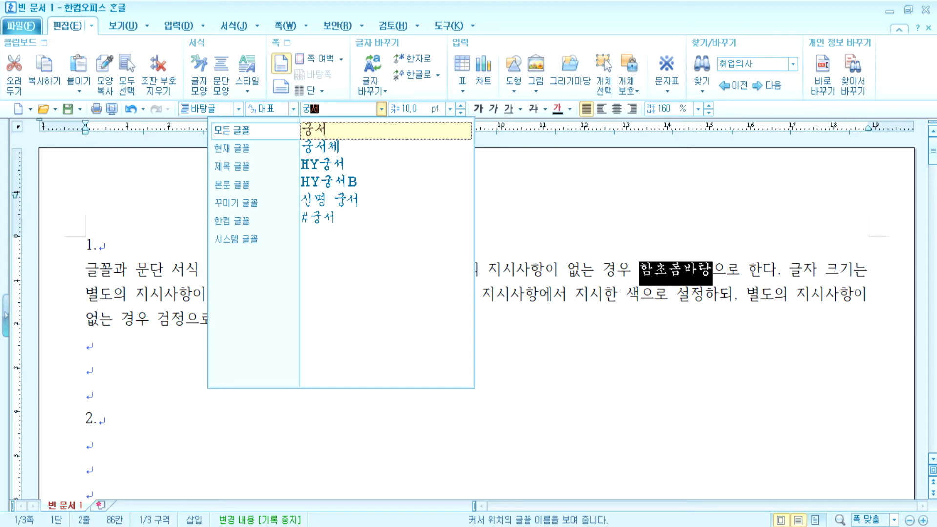
{"action": "key", "text": "Return"}
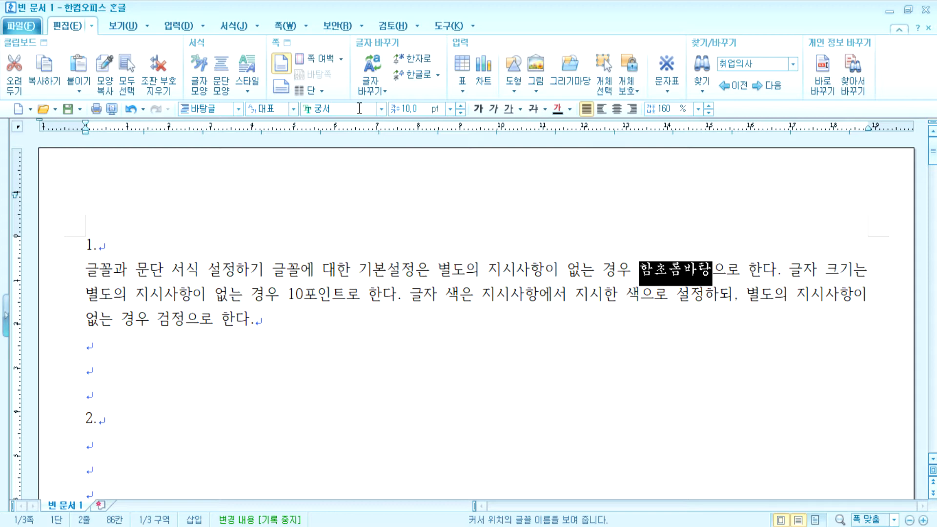
{"action": "left_click", "coordinate": [381, 108]}
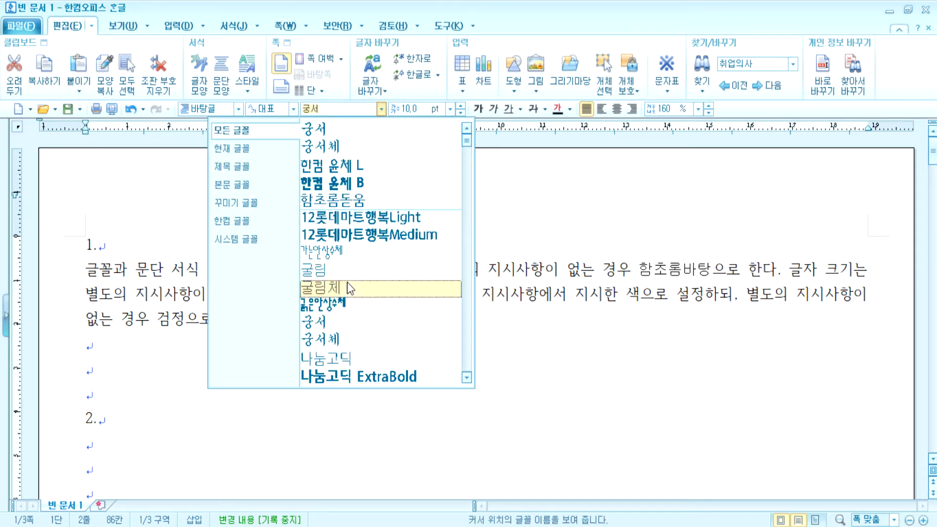
{"action": "scroll", "coordinate": [351, 318], "scroll_direction": "down", "scroll_amount": 3}
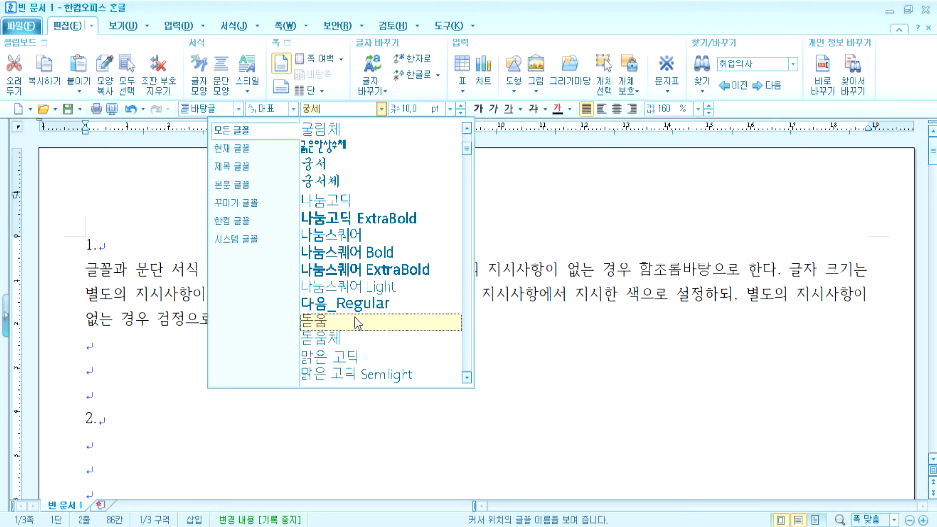
{"action": "scroll", "coordinate": [355, 317], "scroll_direction": "down", "scroll_amount": 2}
{"action": "scroll", "coordinate": [335, 247], "scroll_direction": "down", "scroll_amount": 2}
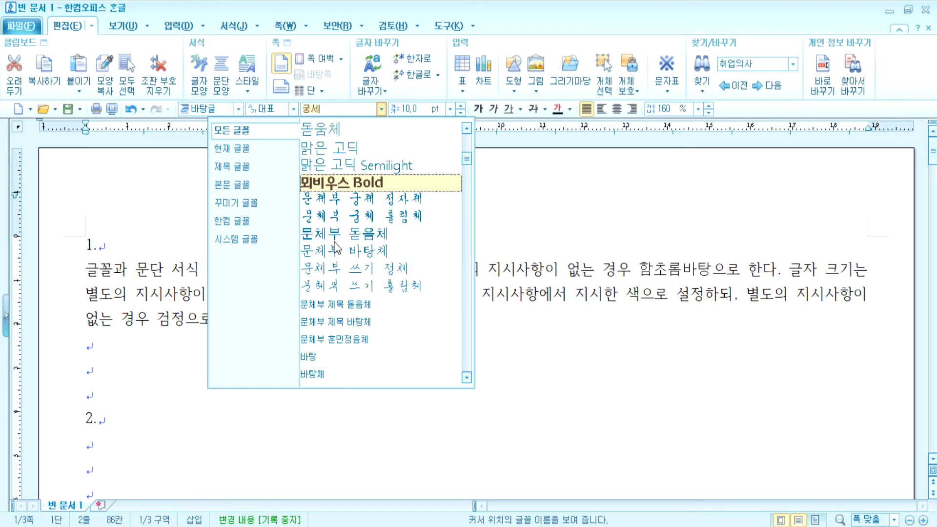
{"action": "scroll", "coordinate": [336, 246], "scroll_direction": "down", "scroll_amount": 1}
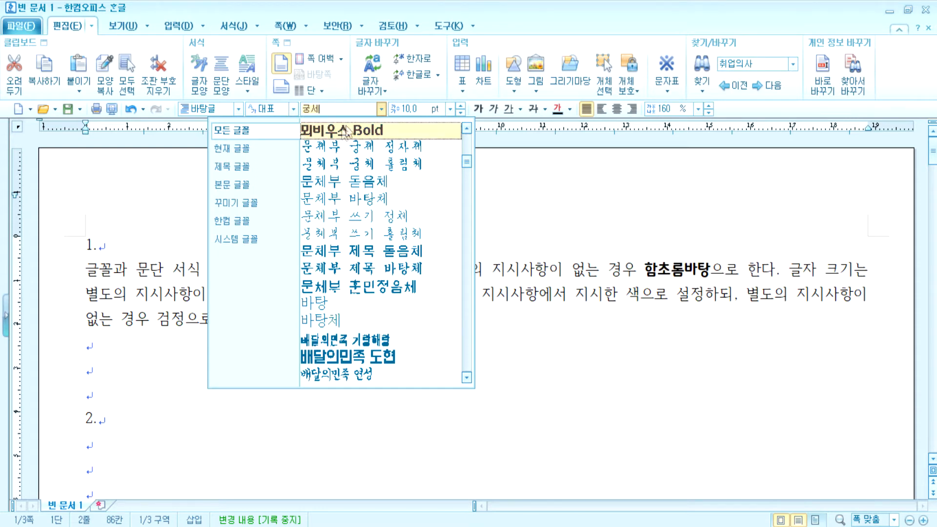
{"action": "left_click", "coordinate": [335, 110]}
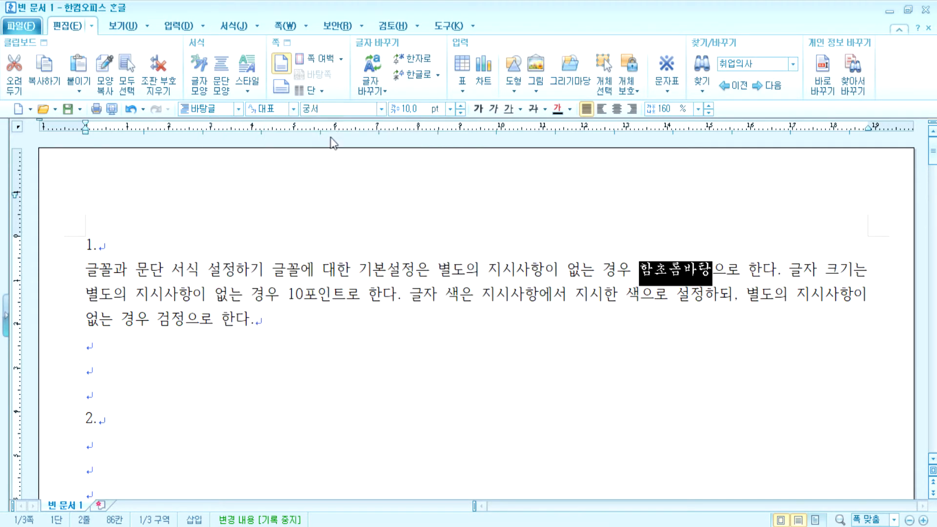
Set the font of the selected "함초롬바탕" to 궁서체
{"action": "left_click", "coordinate": [338, 112]}
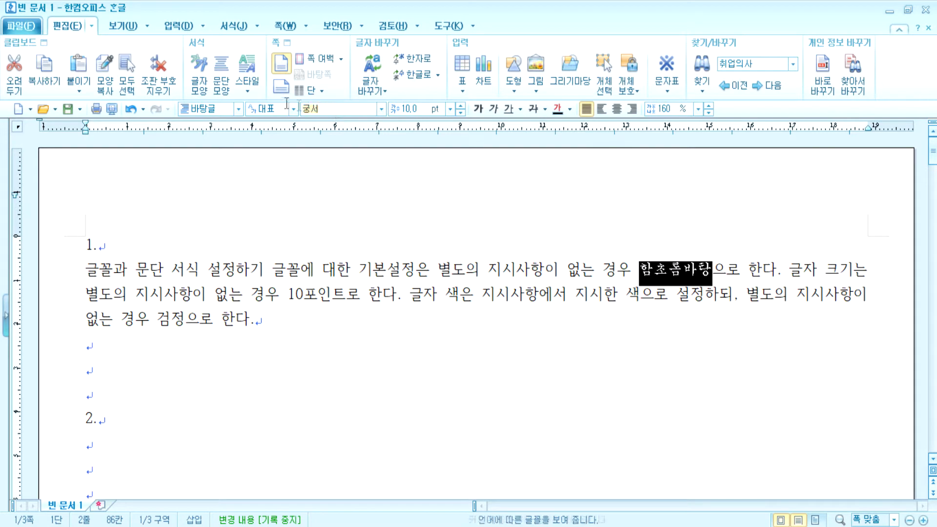
{"action": "key", "text": "BackSpace"}
{"action": "type", "text": "서체"}
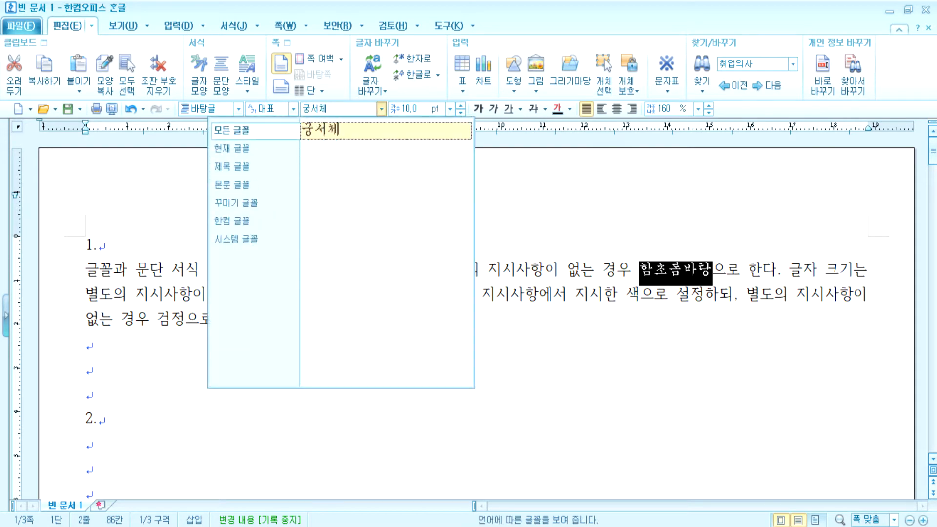
{"action": "key", "text": "Return"}
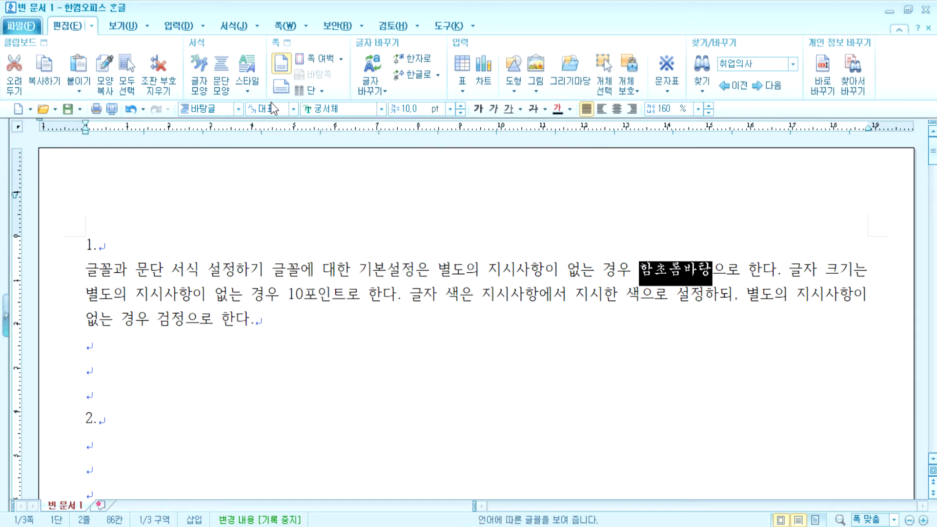
Look through the available fonts for the selected word and leave the list without choosing one
{"action": "left_click", "coordinate": [383, 109]}
{"action": "scroll", "coordinate": [400, 303], "scroll_direction": "down", "scroll_amount": 4}
{"action": "scroll", "coordinate": [404, 306], "scroll_direction": "up", "scroll_amount": 2}
{"action": "scroll", "coordinate": [404, 307], "scroll_direction": "down", "scroll_amount": 4}
{"action": "scroll", "coordinate": [404, 309], "scroll_direction": "up", "scroll_amount": 3}
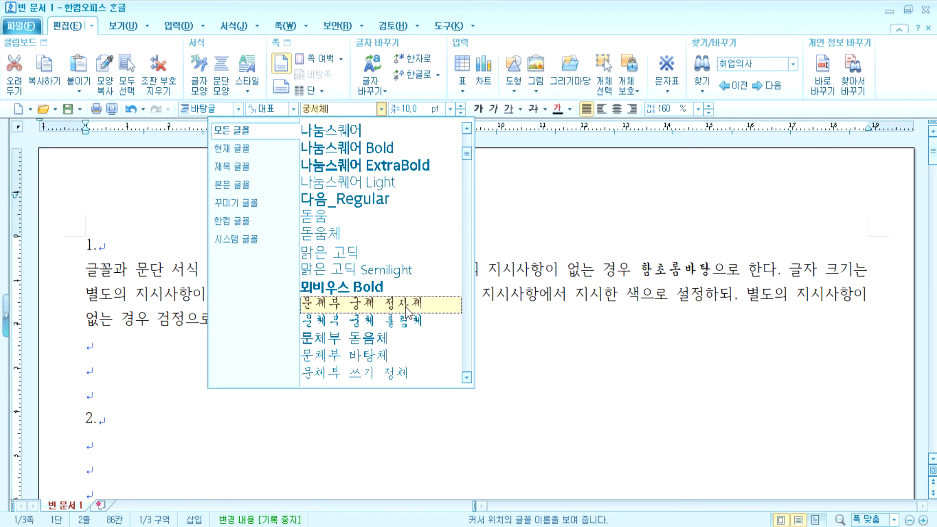
{"action": "key", "text": "Escape"}
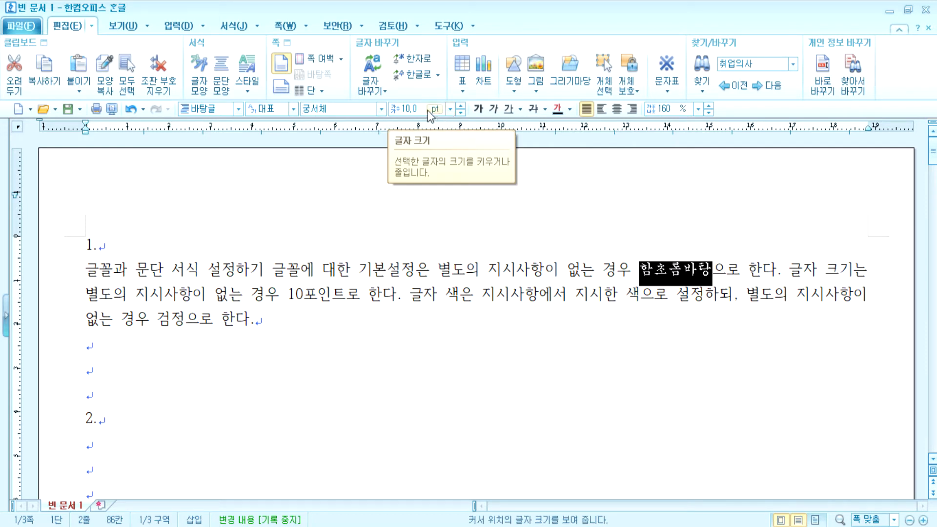
Set the size of the selected "함초롬바탕" to 13 pt and preview other sizes such as 9 pt without applying one
{"action": "left_click", "coordinate": [450, 109]}
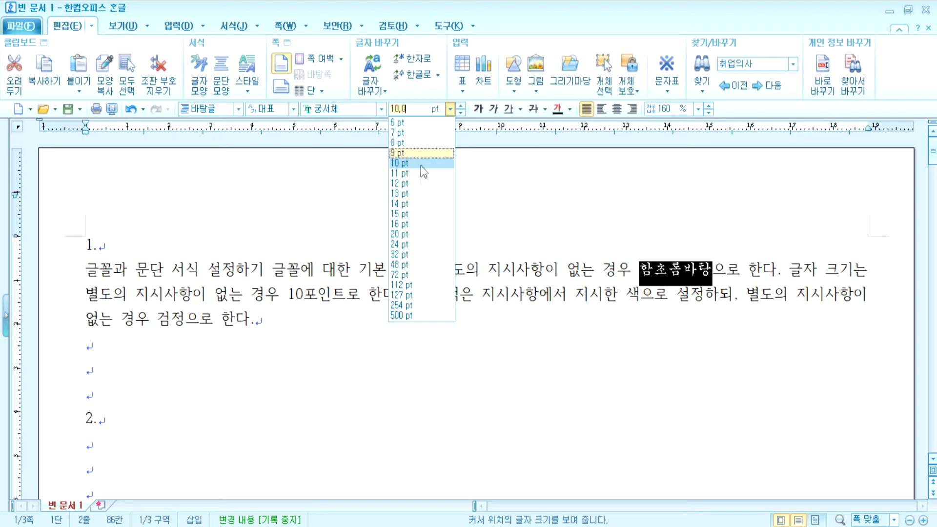
{"action": "left_click", "coordinate": [412, 194]}
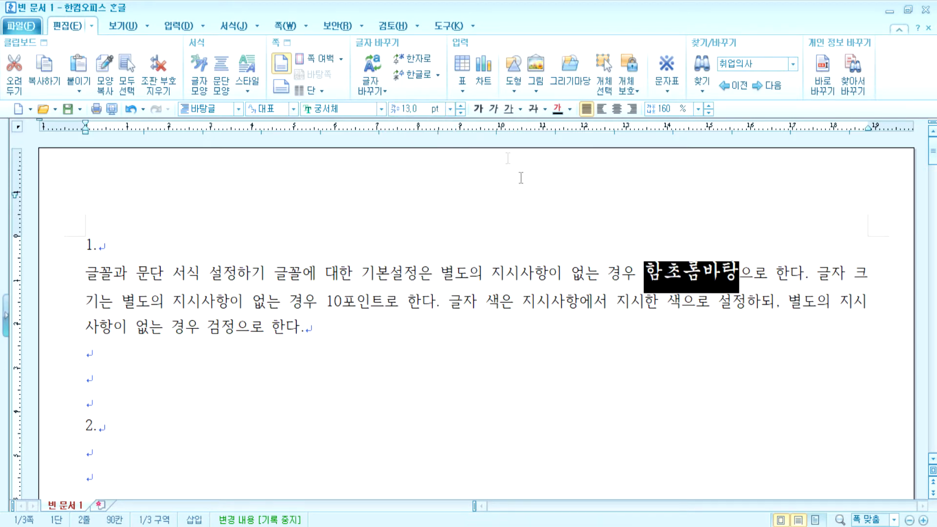
{"action": "left_click", "coordinate": [449, 109]}
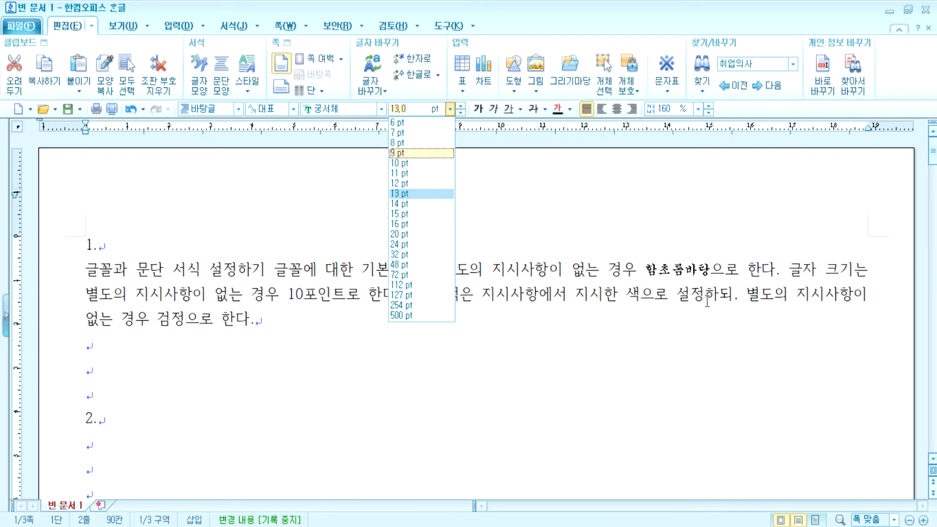
{"action": "left_click", "coordinate": [638, 275]}
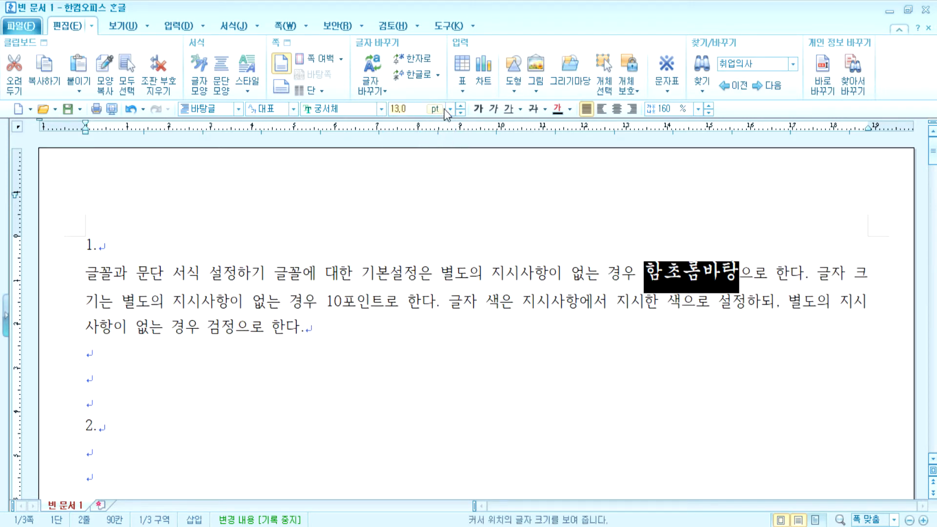
Reduce the size of the selected "함초롬바탕" step by step to 9 pt, and raise it by one step
{"action": "left_click", "coordinate": [462, 113]}
{"action": "left_click", "coordinate": [462, 112]}
{"action": "left_click", "coordinate": [462, 112]}
{"action": "left_click", "coordinate": [461, 112]}
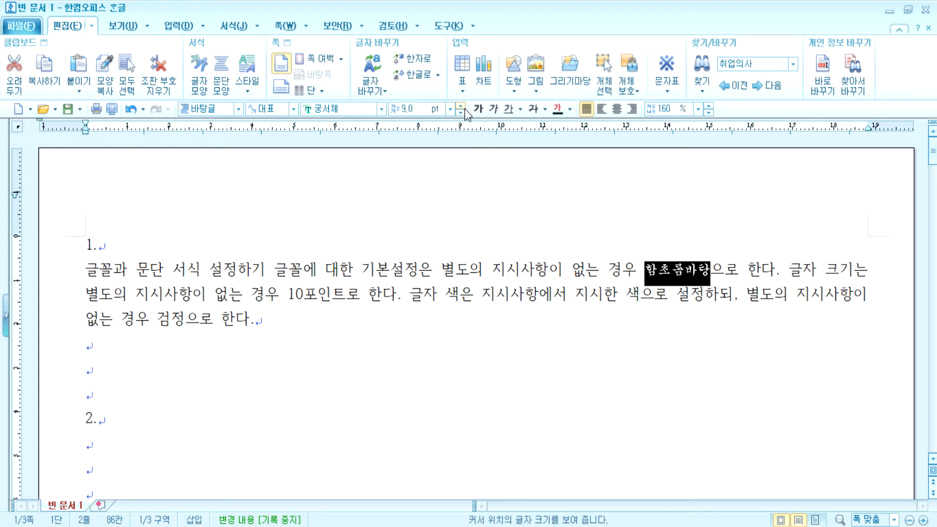
{"action": "left_click", "coordinate": [461, 105]}
Set the size of the selected "함초롬바탕" to 18 pt
{"action": "left_click", "coordinate": [422, 109]}
{"action": "key", "text": "BackSpace"}
{"action": "key", "text": "BackSpace"}
{"action": "key", "text": "BackSpace"}
{"action": "type", "text": "8"}
{"action": "key", "text": "Return"}
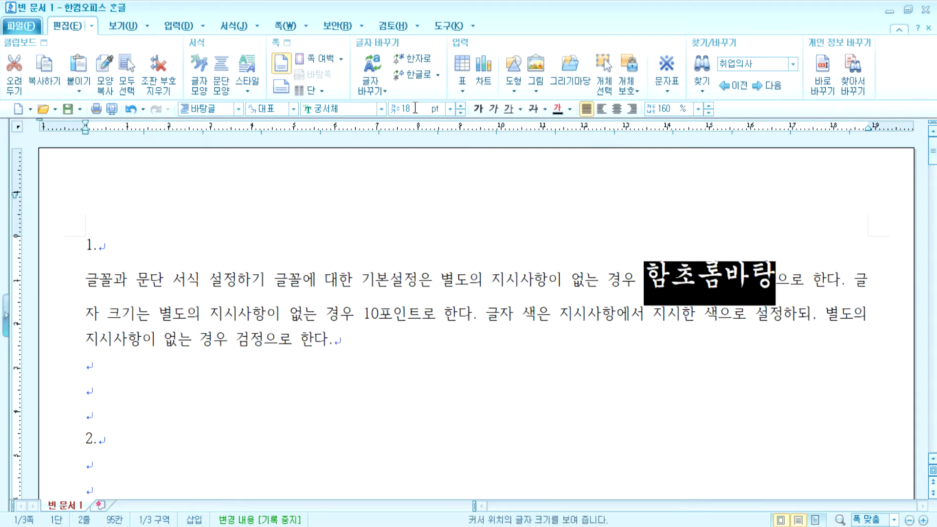
Set the size of the selected "함초롬바탕" to 17 pt and preview other sizes such as 6 pt without applying one
{"action": "left_click", "coordinate": [416, 108]}
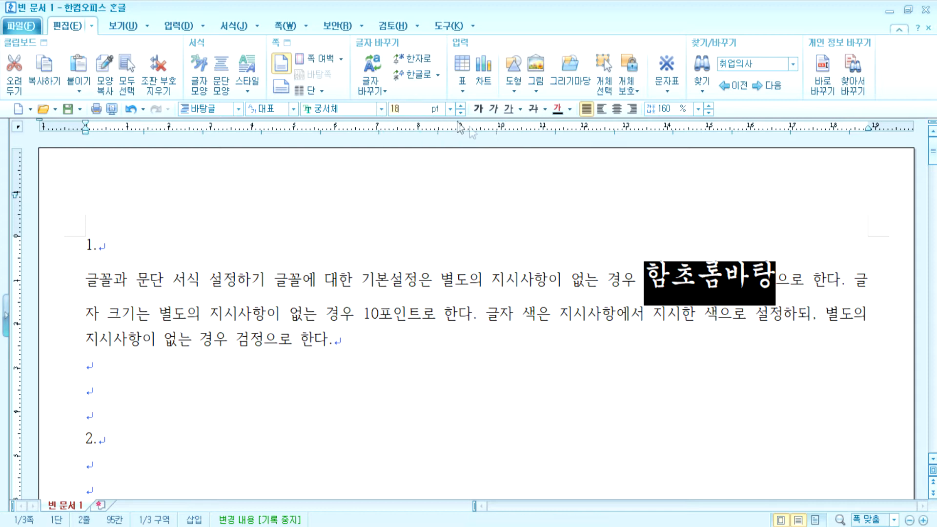
{"action": "type", "text": "17"}
{"action": "key", "text": "Return"}
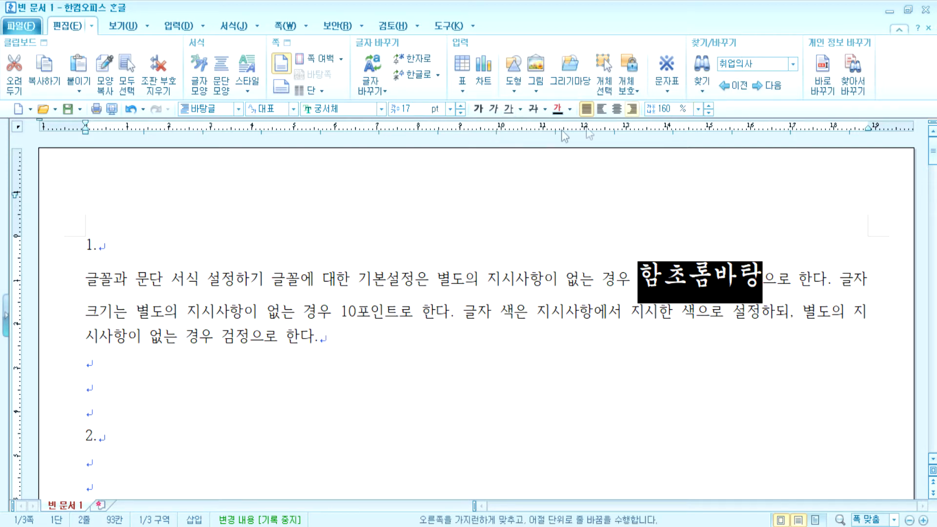
{"action": "left_click", "coordinate": [450, 109]}
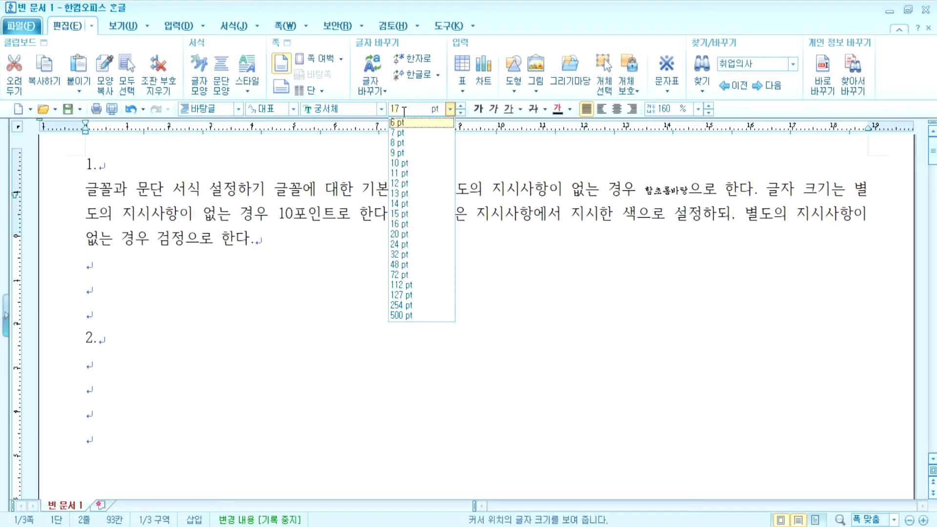
{"action": "key", "text": "Escape"}
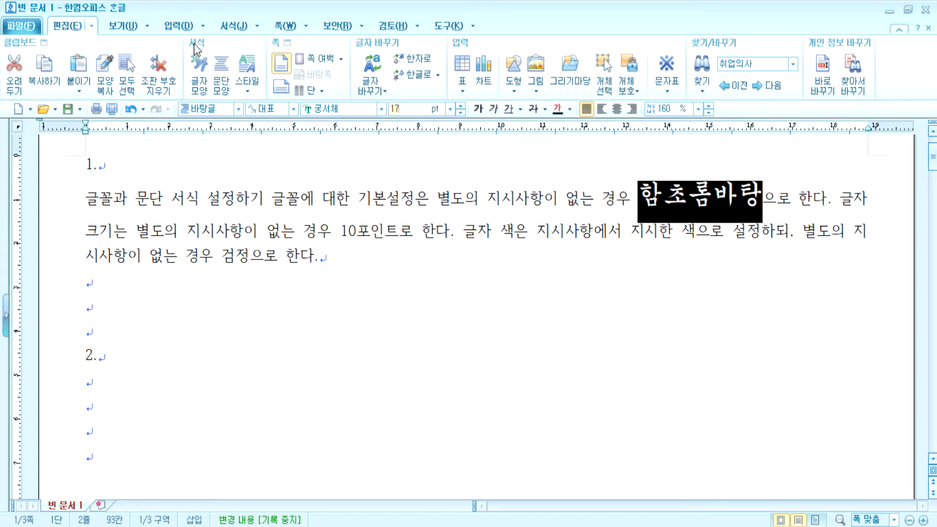
Review the selected word's size, font and attribute options in the 글자 모양 dialog, opening it by two different routes
{"action": "left_click", "coordinate": [203, 78]}
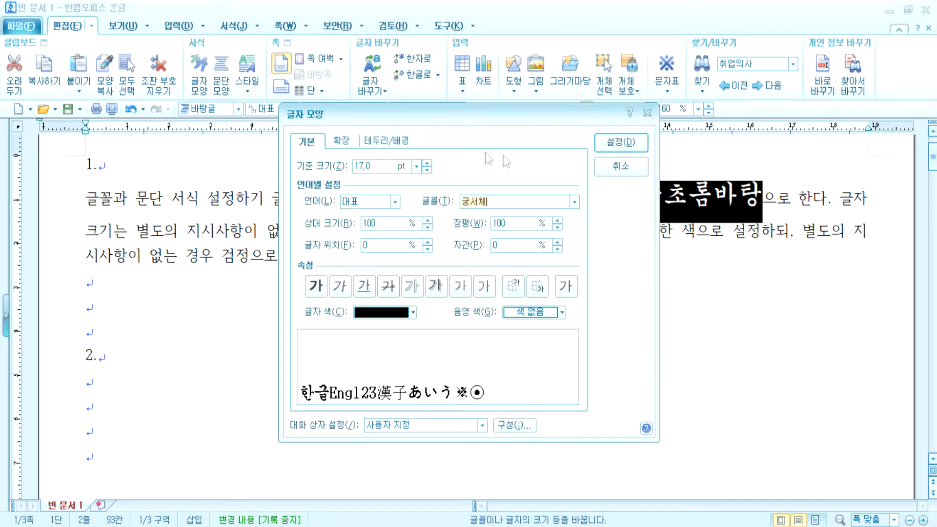
{"action": "left_click", "coordinate": [621, 142]}
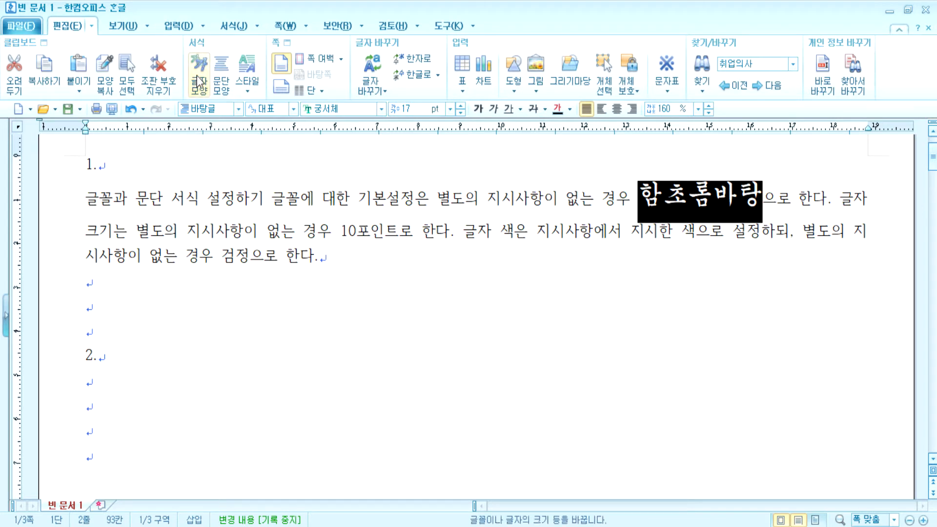
{"action": "left_click", "coordinate": [227, 27]}
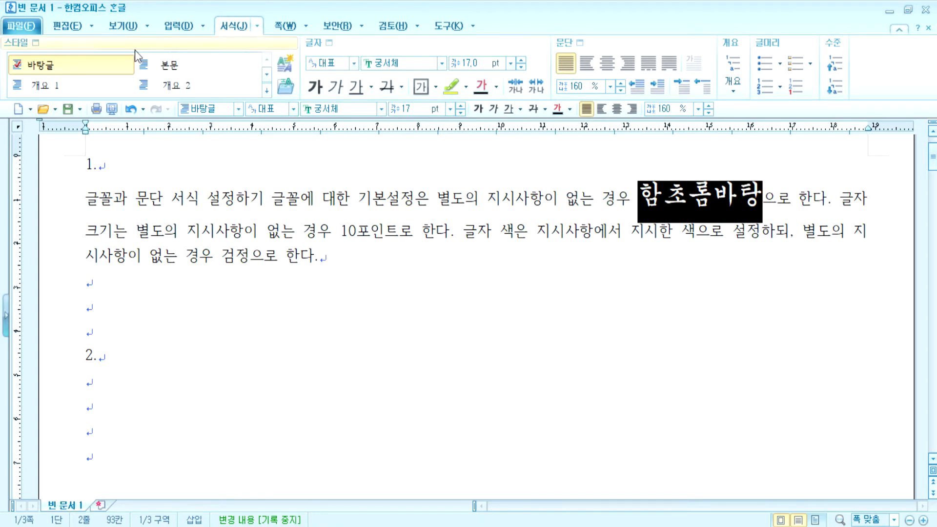
{"action": "left_click", "coordinate": [329, 43]}
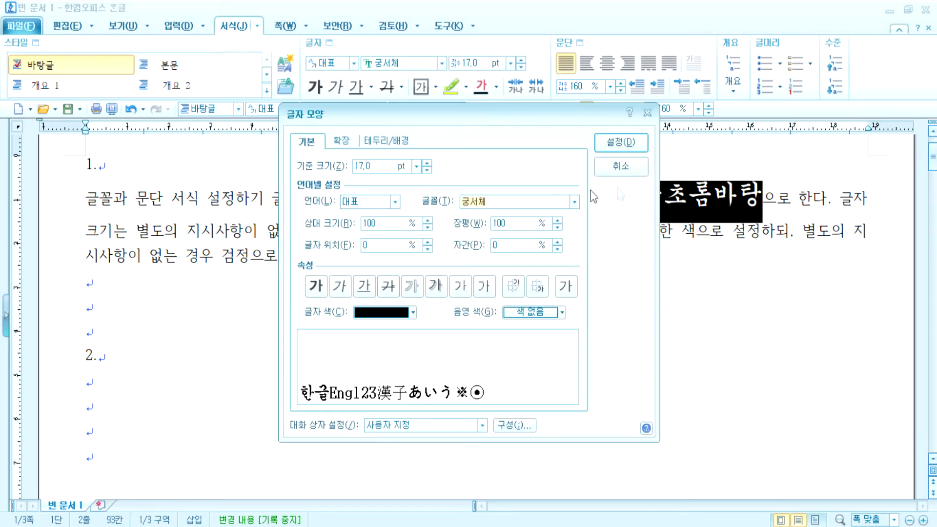
{"action": "left_click_drag", "start_coordinate": [576, 117], "coordinate": [535, 163]}
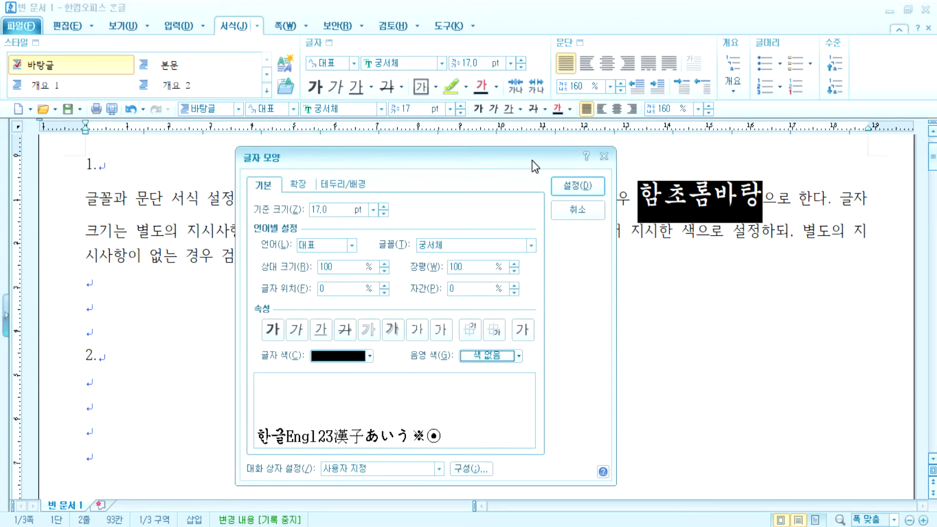
{"action": "left_click", "coordinate": [586, 210]}
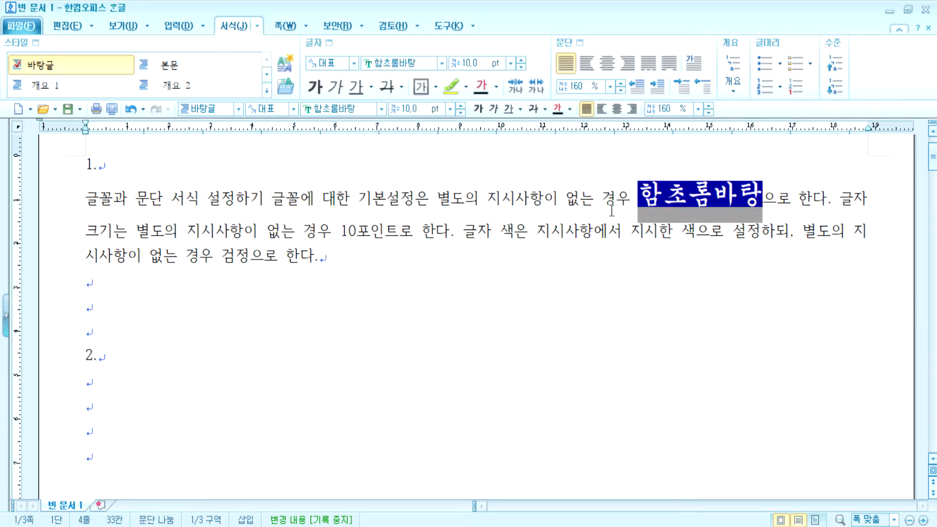
Enlarge the selected "함초롬바탕" by one step, shrink it by one step, and check the size list without applying a size
{"action": "key", "text": "alt+shift+e"}
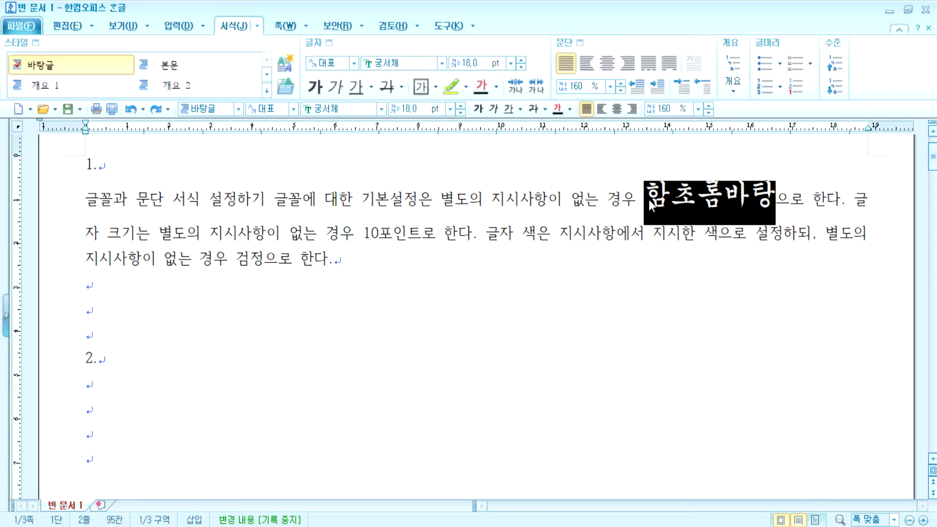
{"action": "left_click", "coordinate": [460, 112]}
{"action": "left_click", "coordinate": [425, 111]}
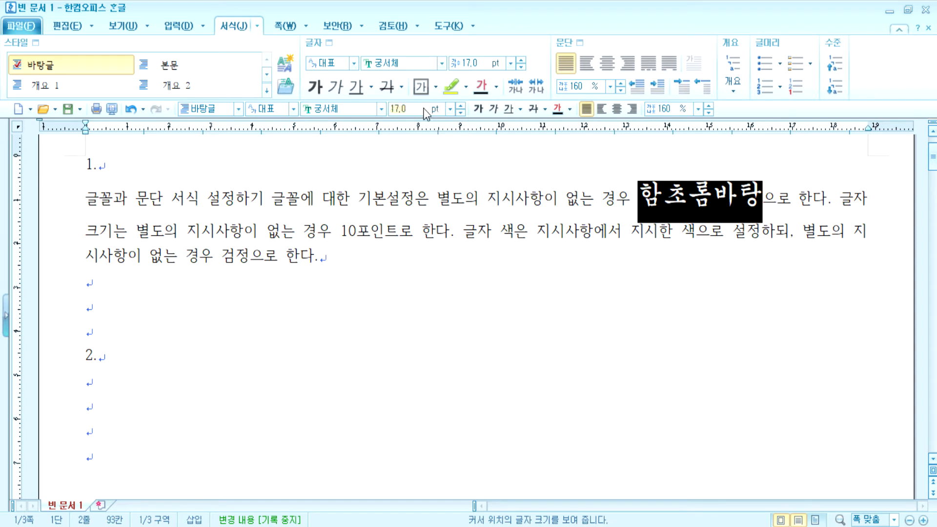
{"action": "type", "text": "23"}
{"action": "left_click", "coordinate": [450, 109]}
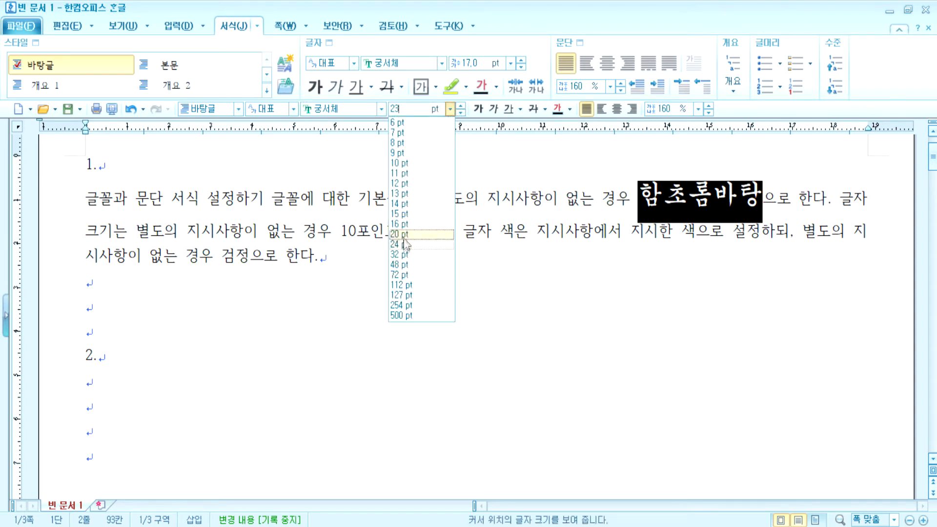
{"action": "key", "text": "Escape"}
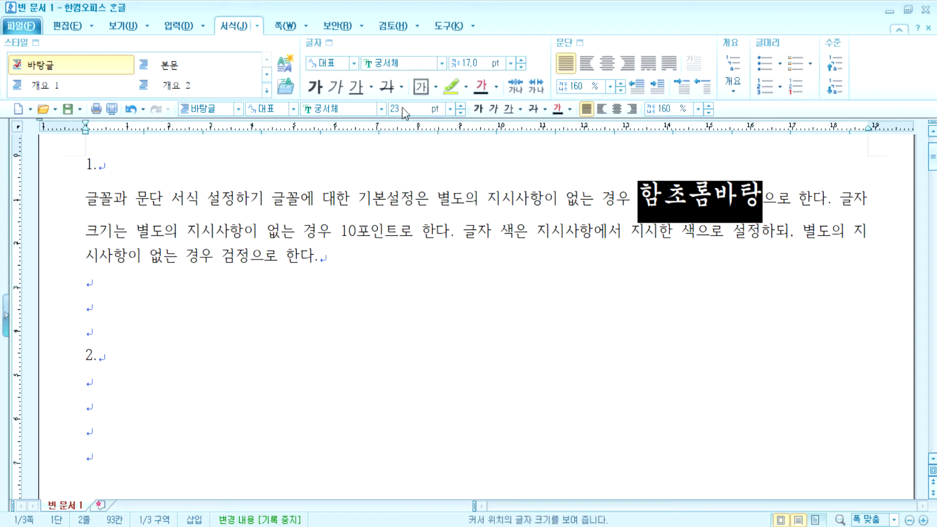
{"action": "key", "text": "Escape"}
Set the size of the selected "함초롬바탕" to 23 pt
{"action": "left_click", "coordinate": [421, 109]}
{"action": "type", "text": "23"}
{"action": "key", "text": "Return"}
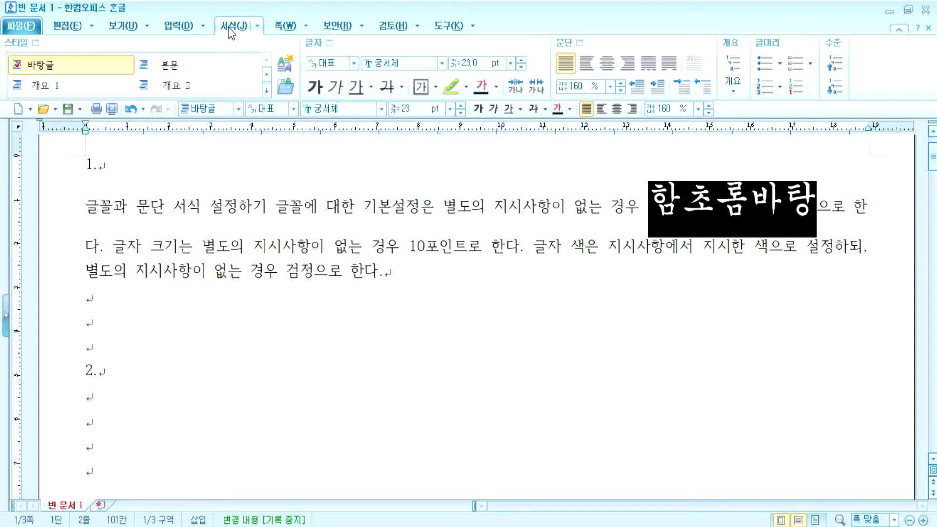
Add a dot-above 강조점 to the selected "함초롬바탕" through the 확장 settings of the 글자 모양 dialog
{"action": "left_click", "coordinate": [315, 42]}
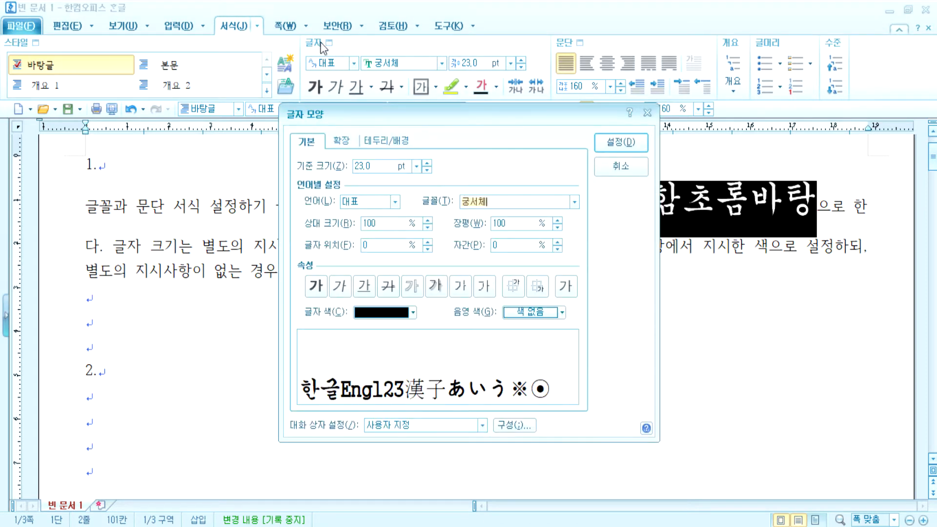
{"action": "left_click_drag", "start_coordinate": [383, 119], "coordinate": [348, 159]}
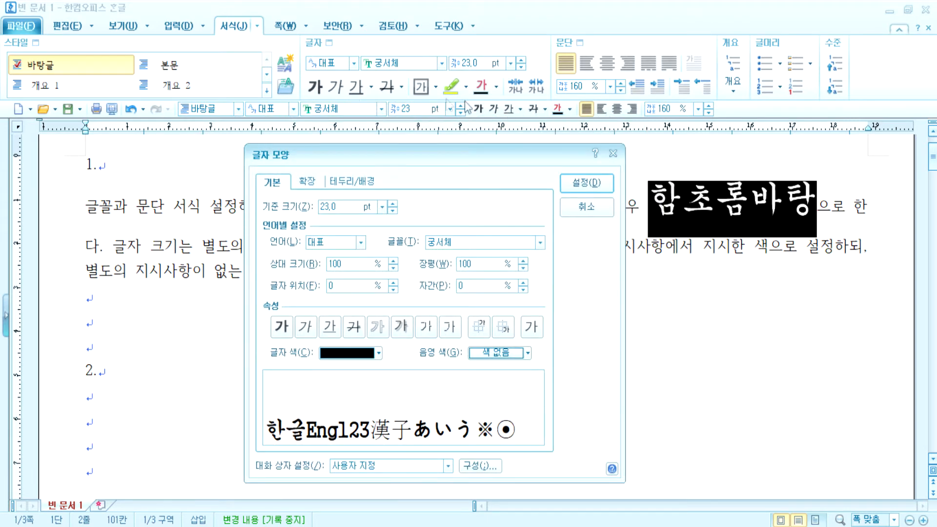
{"action": "left_click_drag", "start_coordinate": [405, 160], "coordinate": [400, 139]}
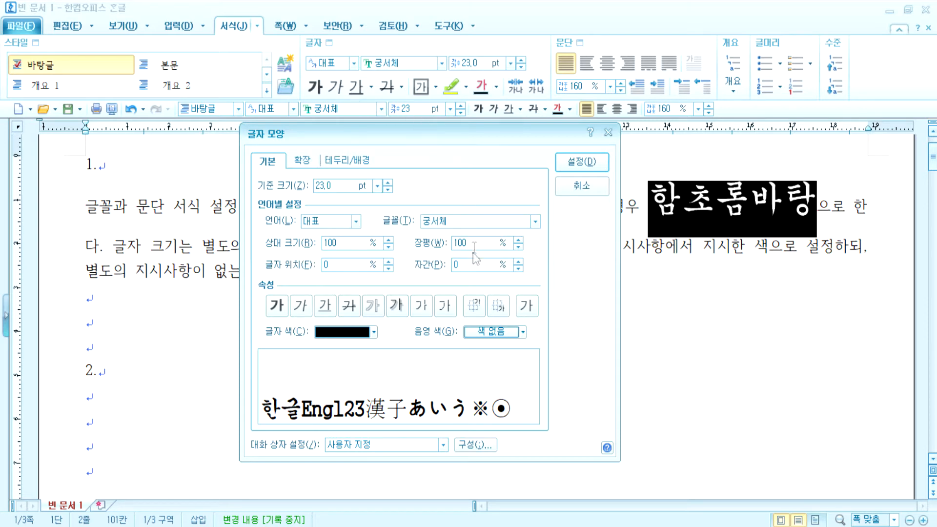
{"action": "left_click_drag", "start_coordinate": [469, 134], "coordinate": [483, 142]}
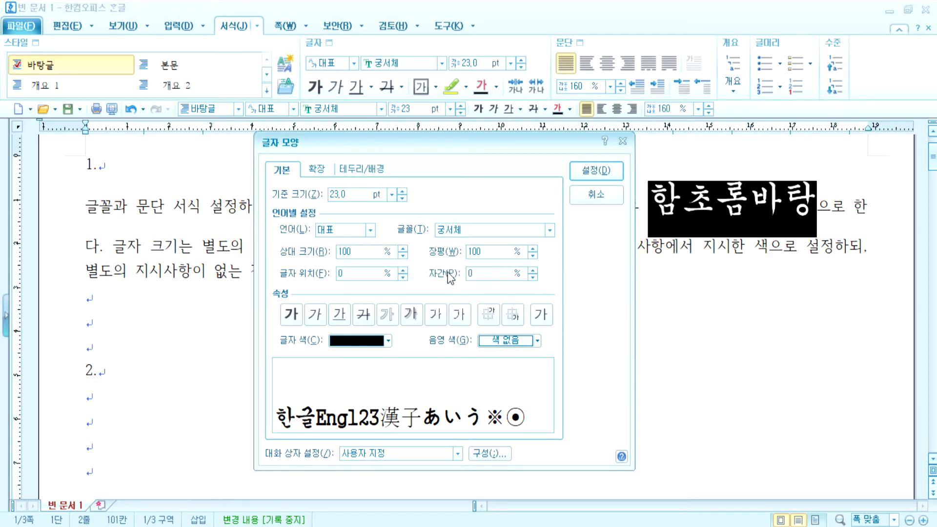
{"action": "left_click", "coordinate": [315, 169]}
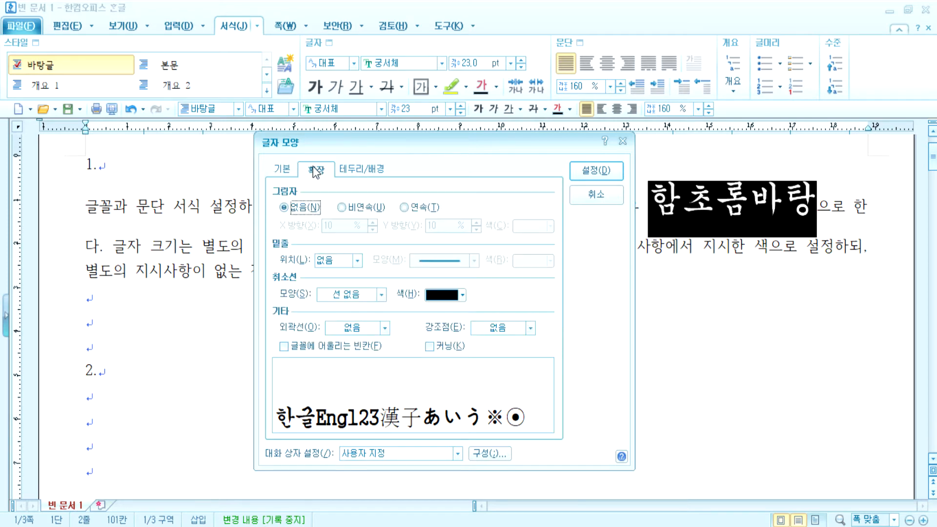
{"action": "left_click", "coordinate": [530, 327]}
{"action": "left_click", "coordinate": [499, 355]}
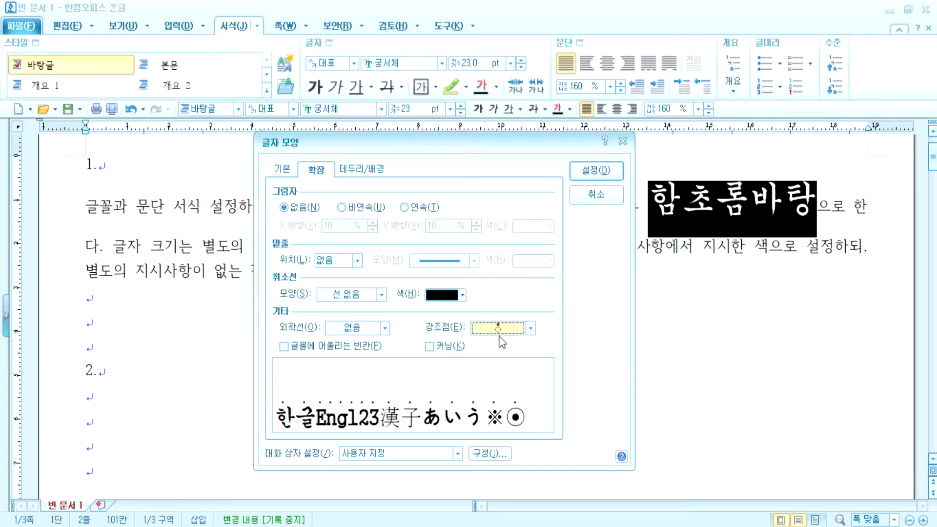
{"action": "left_click", "coordinate": [596, 170]}
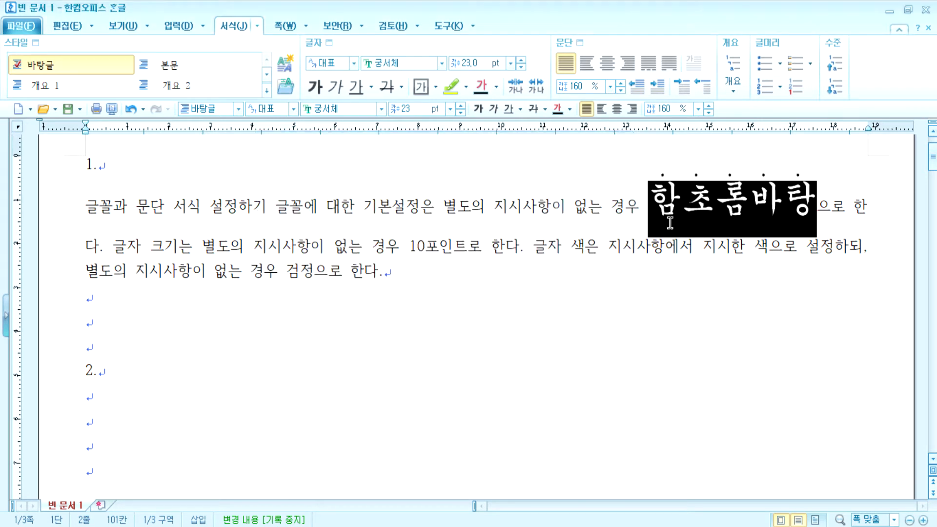
Reselect "함초롬바탕" and view its 확장 settings in the 글자 모양 dialog by several routes, closing it without changes
{"action": "left_click", "coordinate": [670, 222]}
{"action": "left_click_drag", "start_coordinate": [816, 205], "coordinate": [660, 181]}
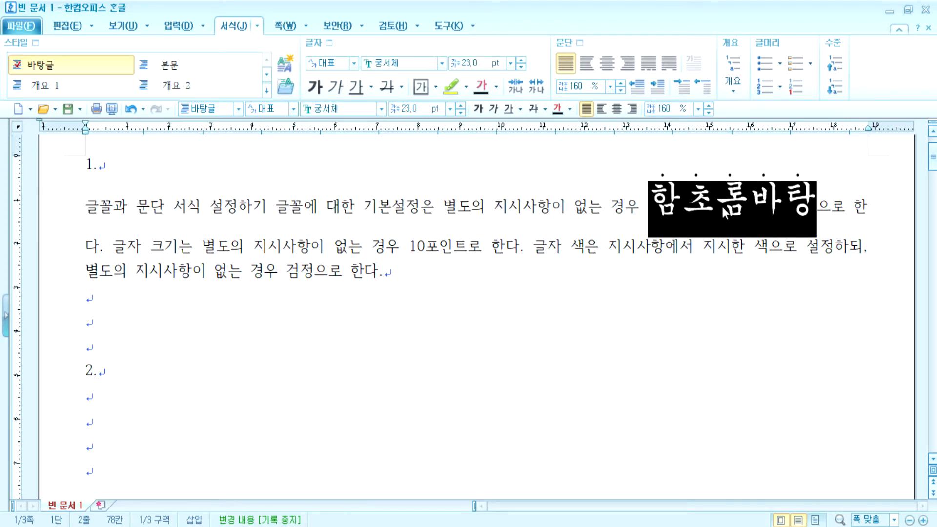
{"action": "left_click", "coordinate": [312, 43]}
{"action": "key", "text": "Escape"}
{"action": "left_click", "coordinate": [67, 27]}
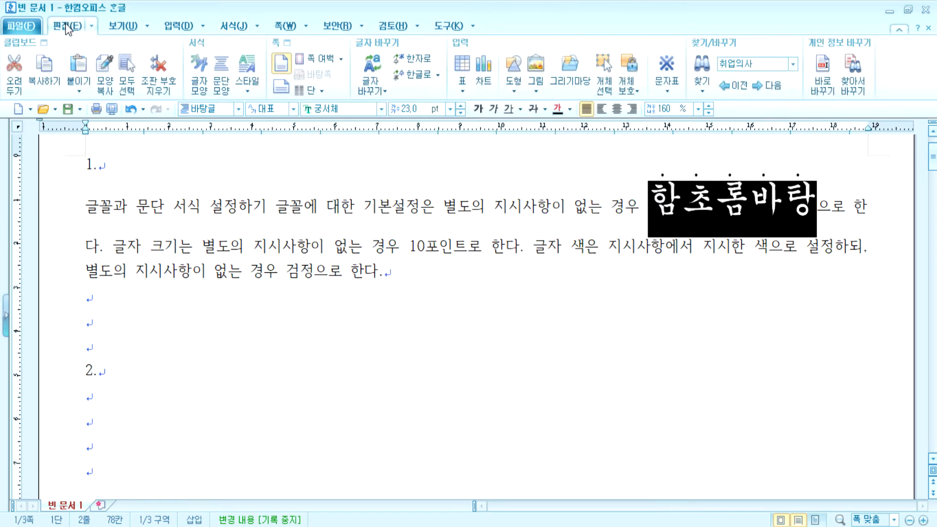
{"action": "left_click", "coordinate": [200, 73]}
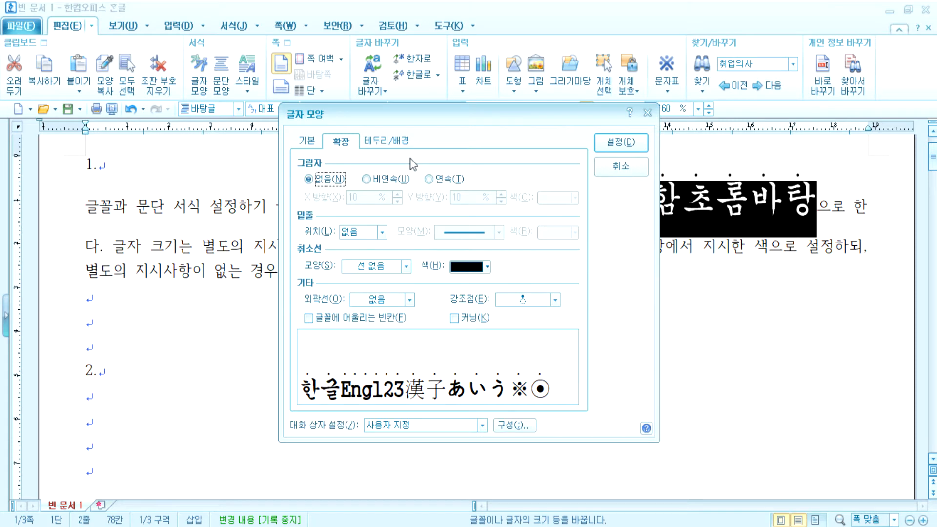
{"action": "key", "text": "Escape"}
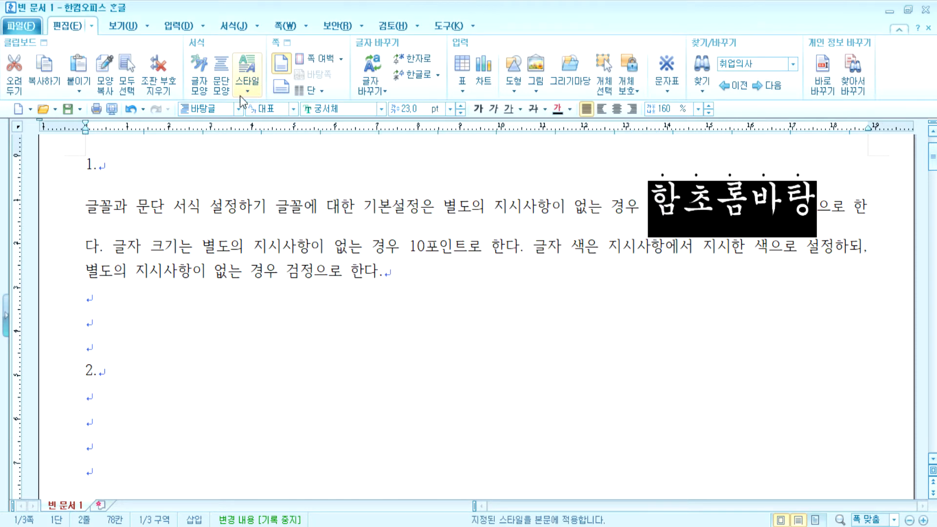
{"action": "key", "text": "alt+l"}
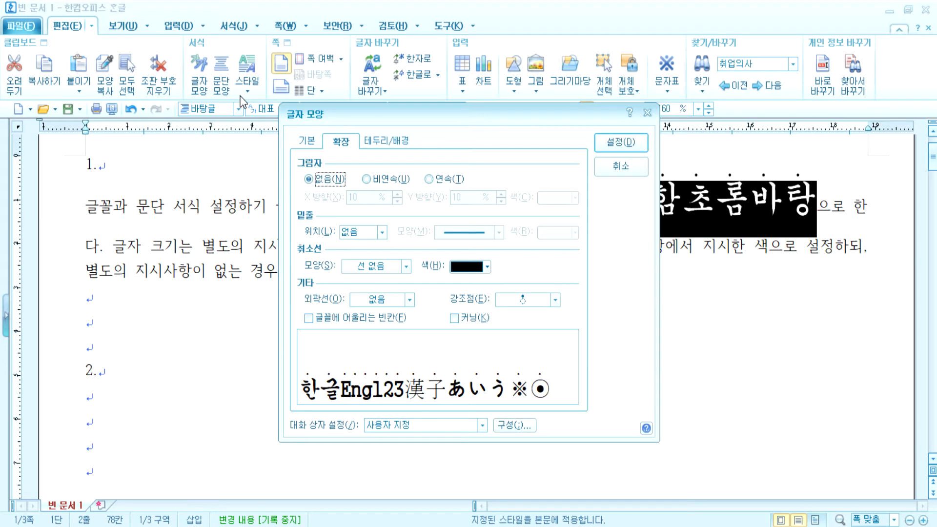
{"action": "key", "text": "Escape"}
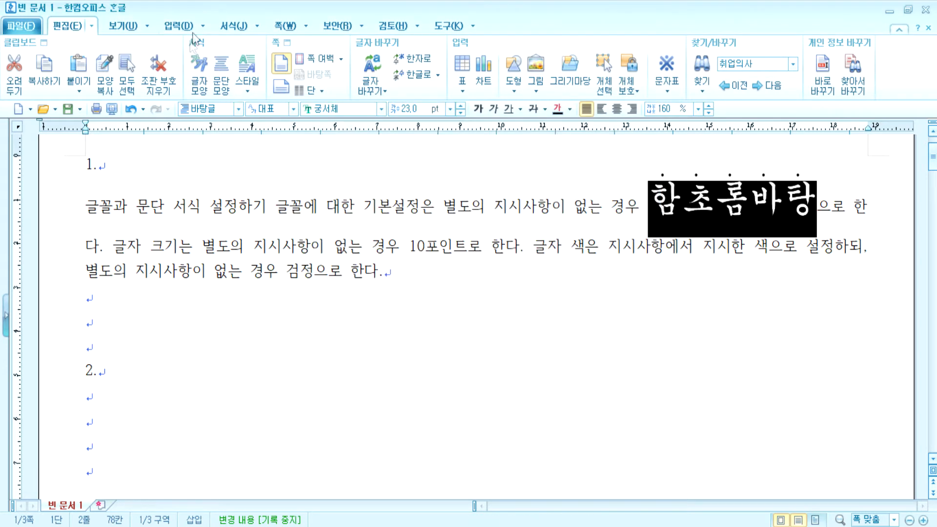
{"action": "left_click", "coordinate": [199, 72]}
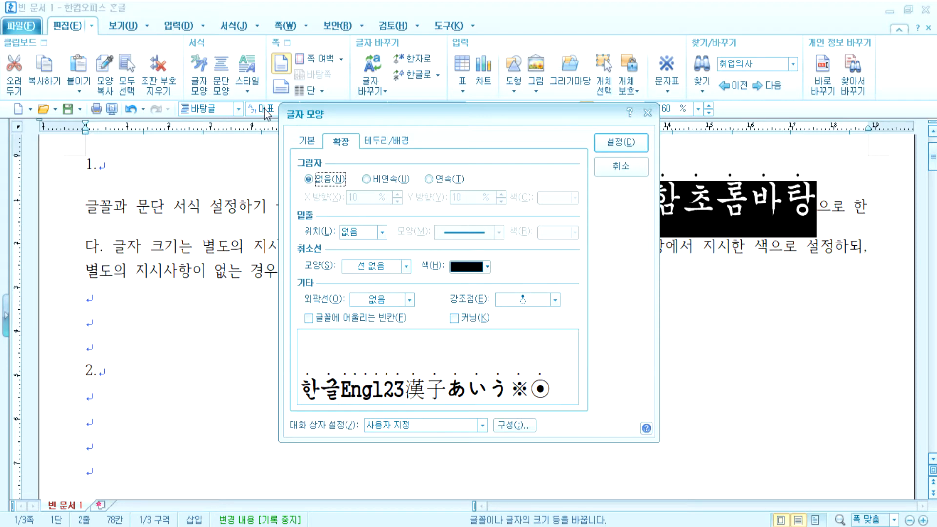
{"action": "key", "text": "Escape"}
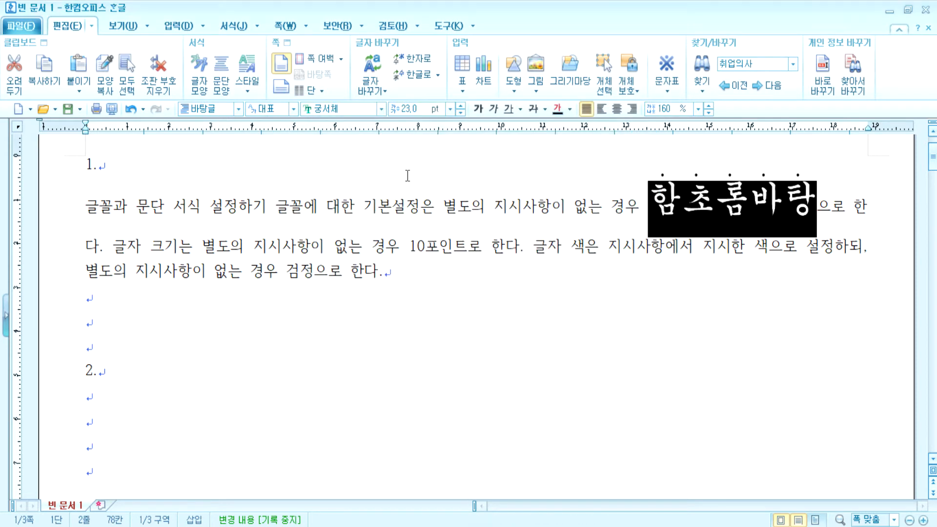
{"action": "left_click", "coordinate": [405, 215]}
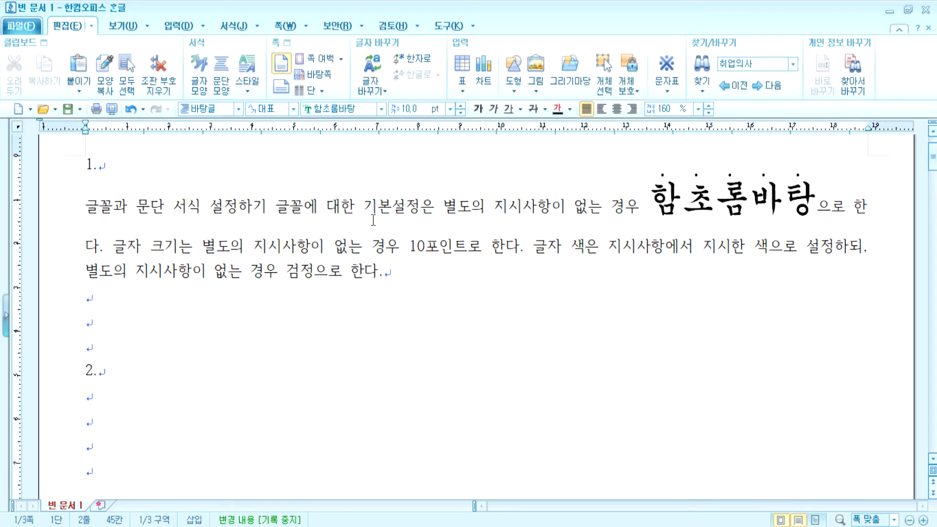
{"action": "key", "text": "Down"}
{"action": "key", "text": "Down"}
{"action": "key", "text": "Down"}
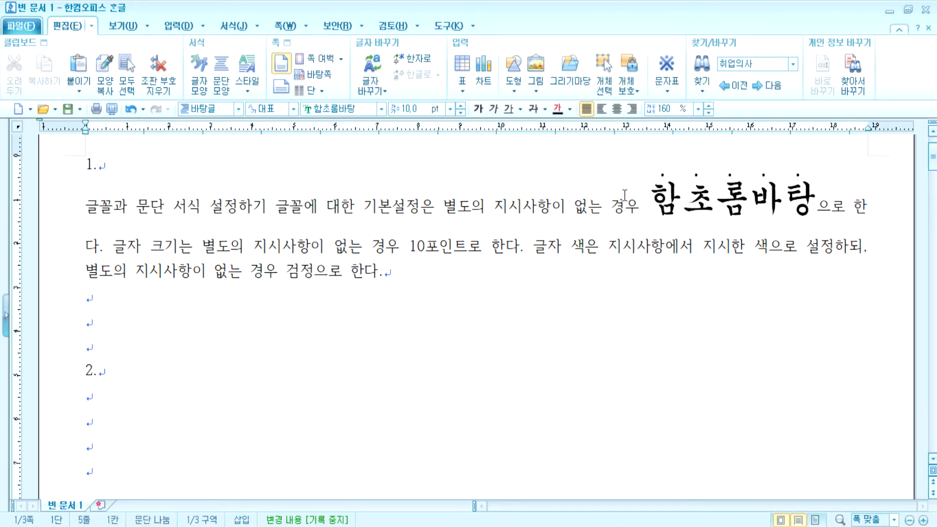
{"action": "left_click_drag", "start_coordinate": [624, 202], "coordinate": [867, 205]}
{"action": "left_click", "coordinate": [511, 196]}
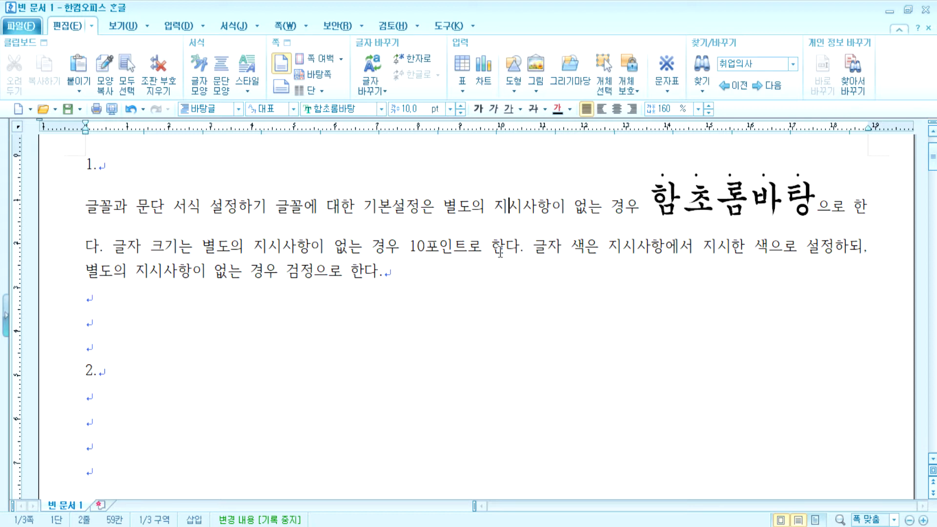
Make the text from "설정하기" to "10포인트로 한다." bold, italic and underlined with a yellow-orange font color
{"action": "left_click_drag", "start_coordinate": [202, 207], "coordinate": [498, 259]}
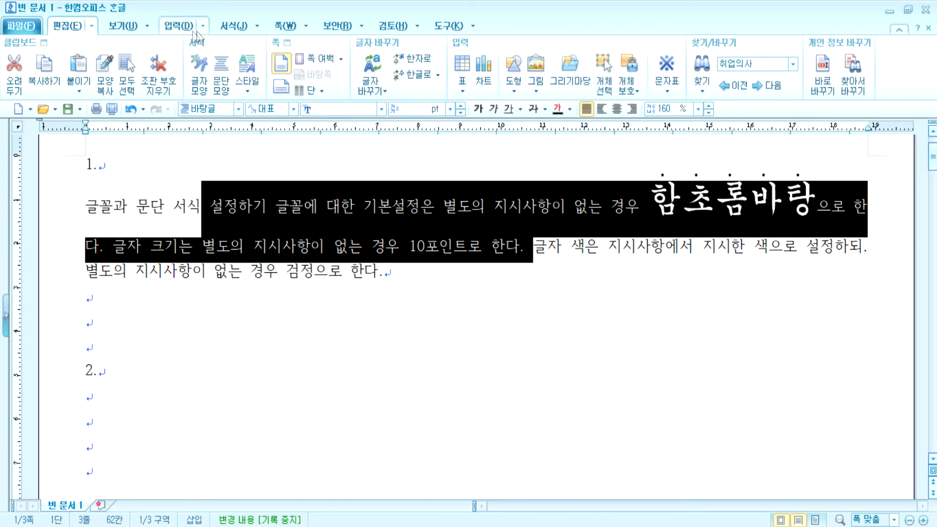
{"action": "left_click", "coordinate": [225, 30]}
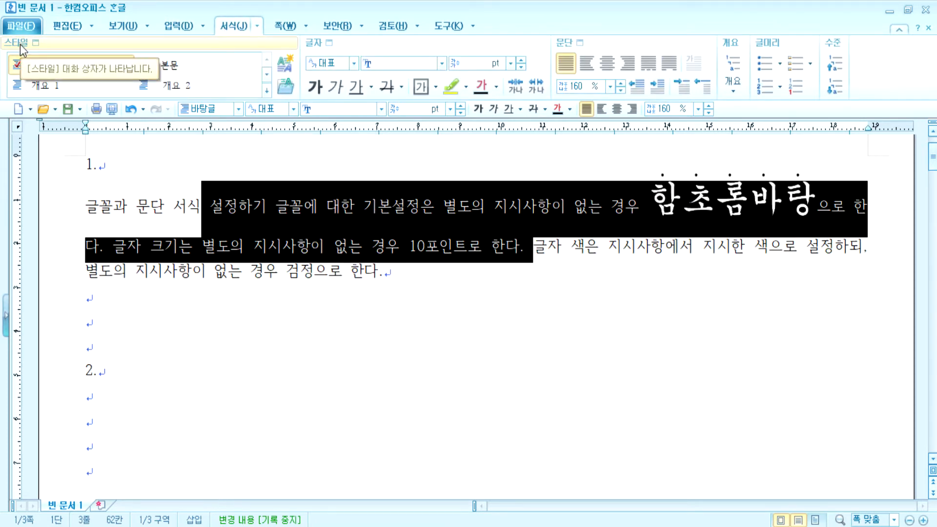
{"action": "left_click", "coordinate": [39, 65]}
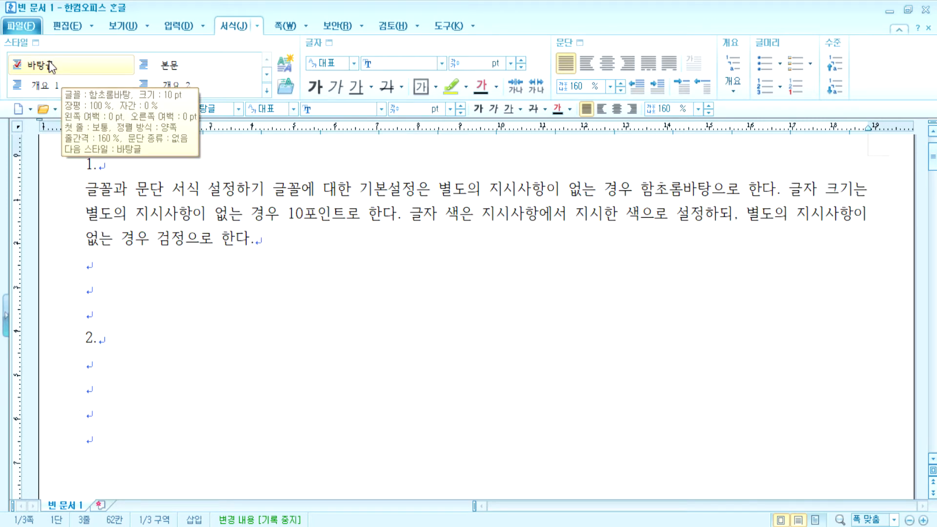
{"action": "left_click", "coordinate": [478, 108]}
{"action": "left_click", "coordinate": [494, 109]}
{"action": "left_click", "coordinate": [506, 110]}
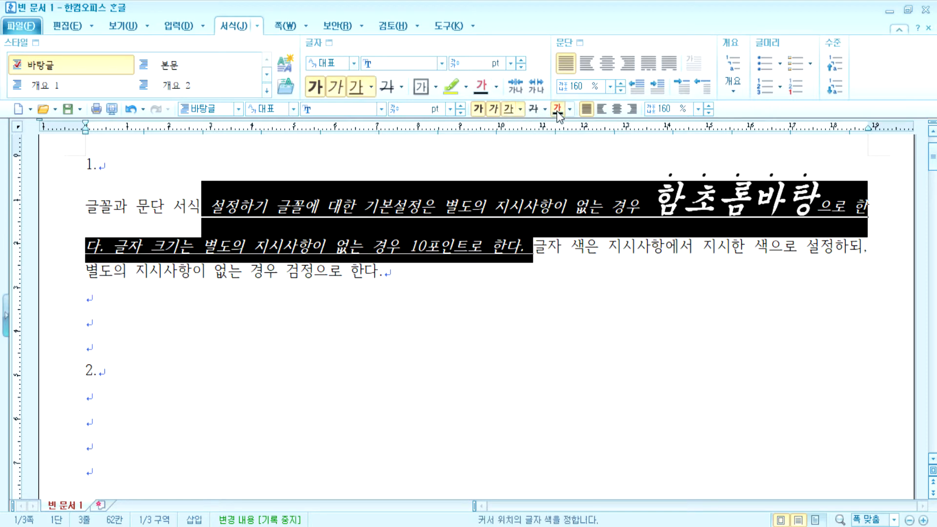
{"action": "left_click", "coordinate": [570, 110]}
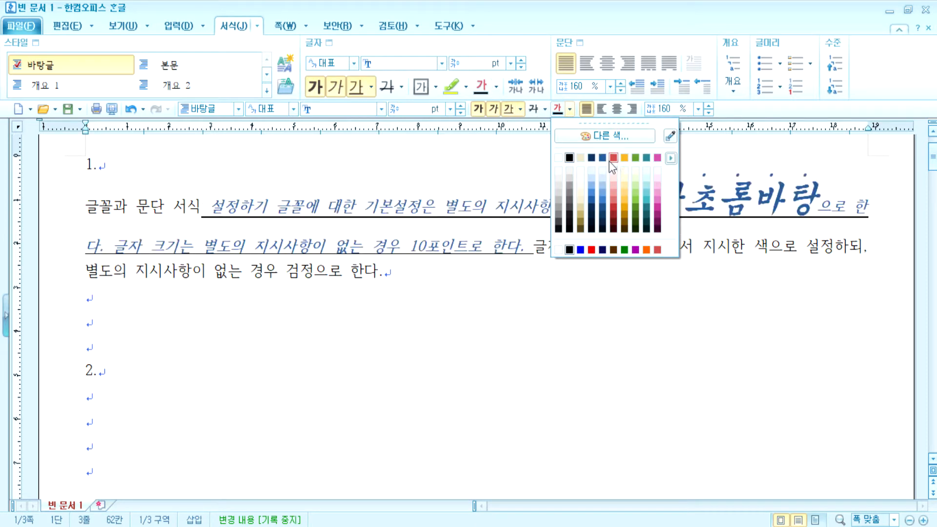
{"action": "left_click", "coordinate": [617, 161]}
{"action": "left_click", "coordinate": [428, 330]}
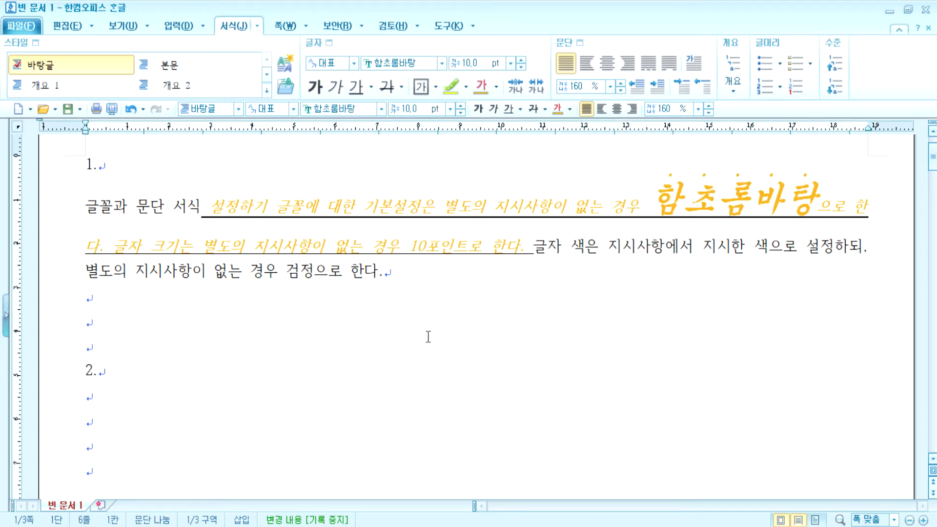
Reset the whole paragraph under question 1 to default formatting with the 바탕글 style
{"action": "left_click_drag", "start_coordinate": [74, 211], "coordinate": [90, 300]}
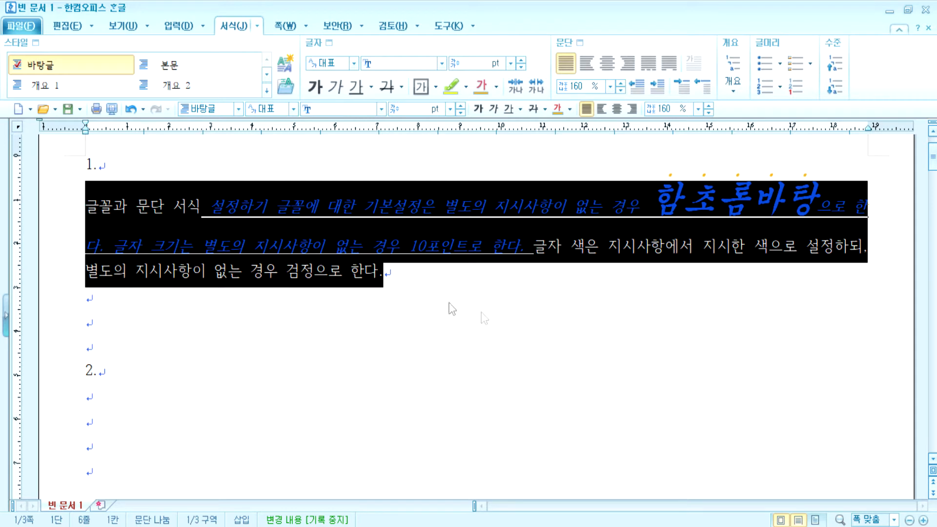
{"action": "left_click", "coordinate": [27, 66]}
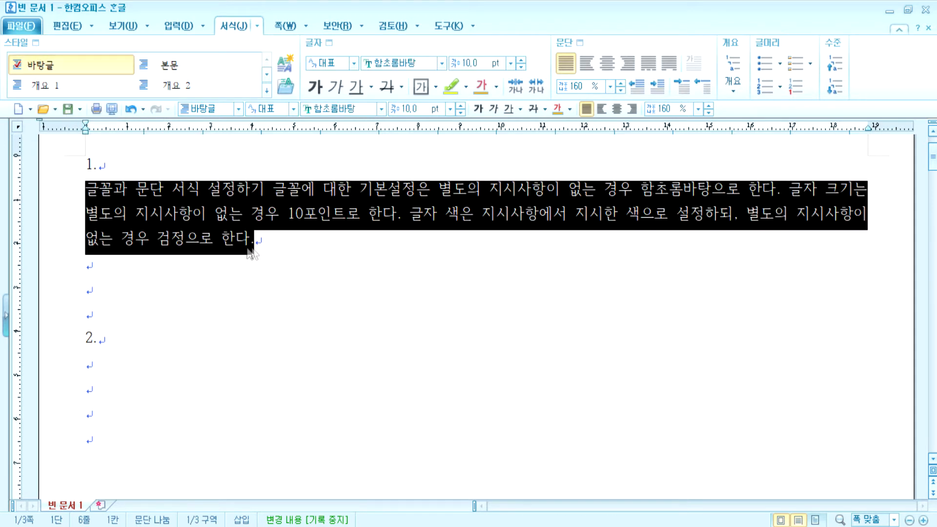
{"action": "left_click", "coordinate": [273, 247]}
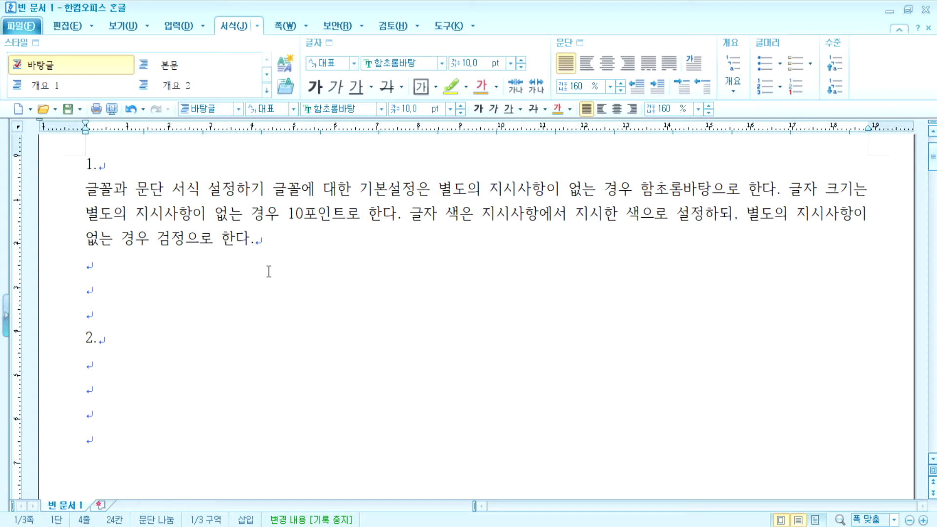
Format "별도의 지시" in the first line as bold, dark blue, 48 pt, in the 한컴돋움 font
{"action": "left_click_drag", "start_coordinate": [439, 189], "coordinate": [516, 190]}
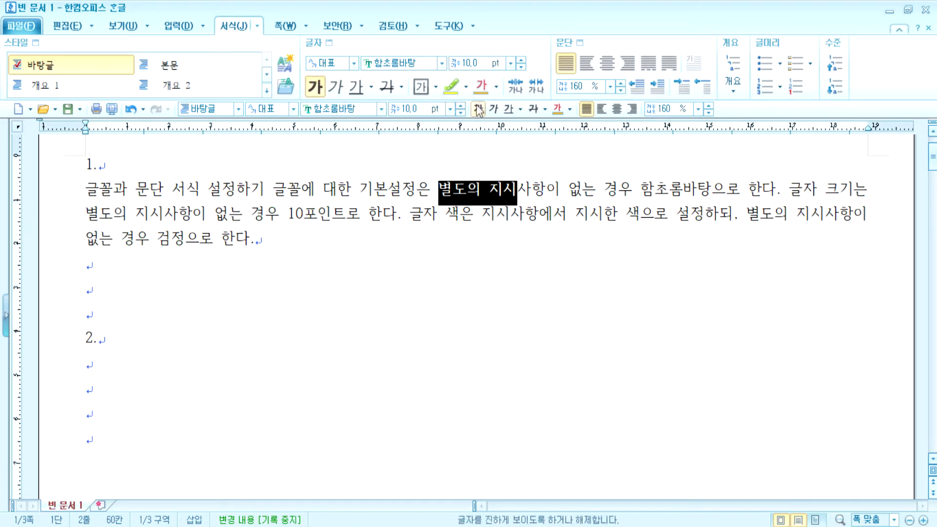
{"action": "left_click", "coordinate": [496, 88]}
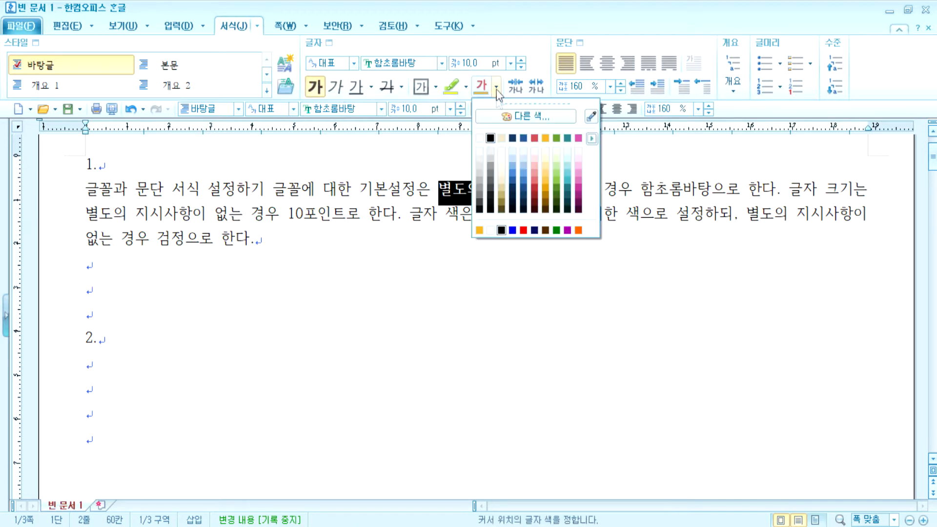
{"action": "left_click", "coordinate": [523, 138]}
{"action": "left_click", "coordinate": [450, 109]}
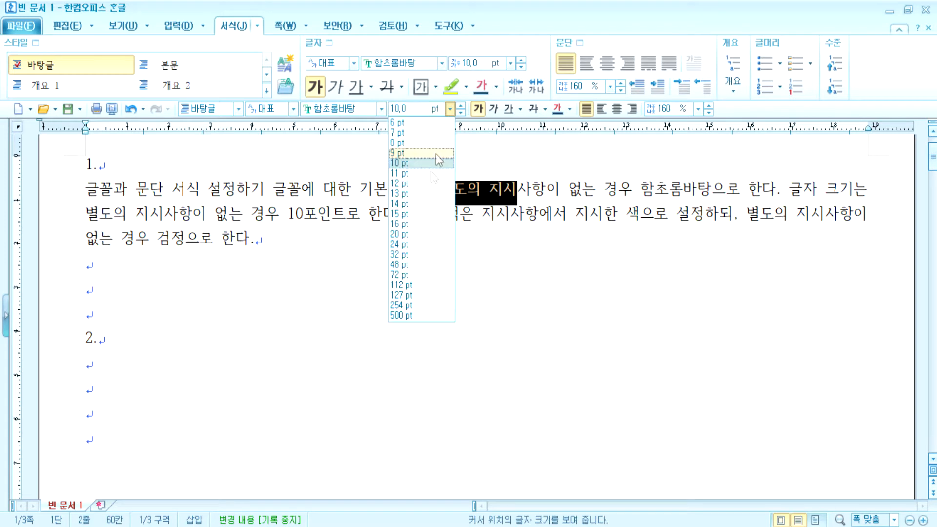
{"action": "left_click", "coordinate": [425, 266]}
{"action": "left_click", "coordinate": [381, 108]}
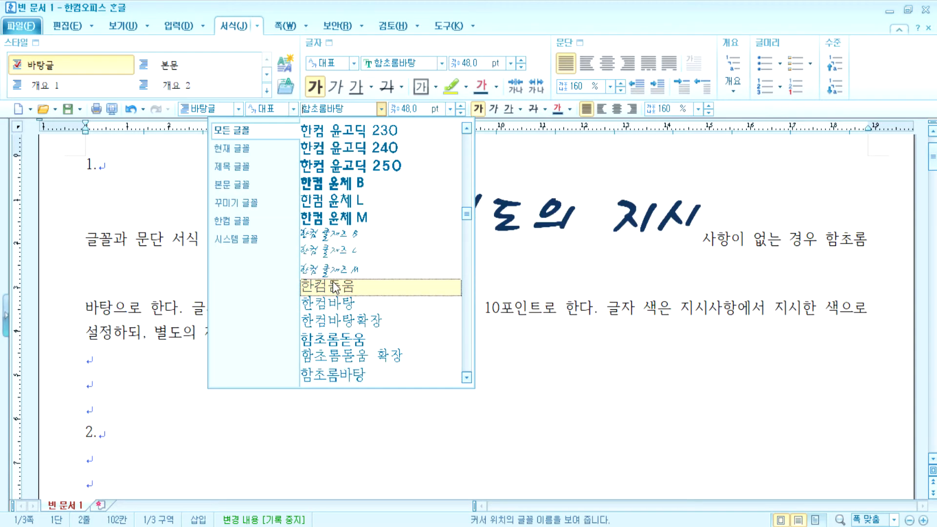
{"action": "left_click", "coordinate": [292, 286]}
{"action": "left_click", "coordinate": [517, 332]}
Reset the text from "기본설정은" to the end of the paragraph with the 바탕글 style
{"action": "left_click_drag", "start_coordinate": [360, 222], "coordinate": [624, 338]}
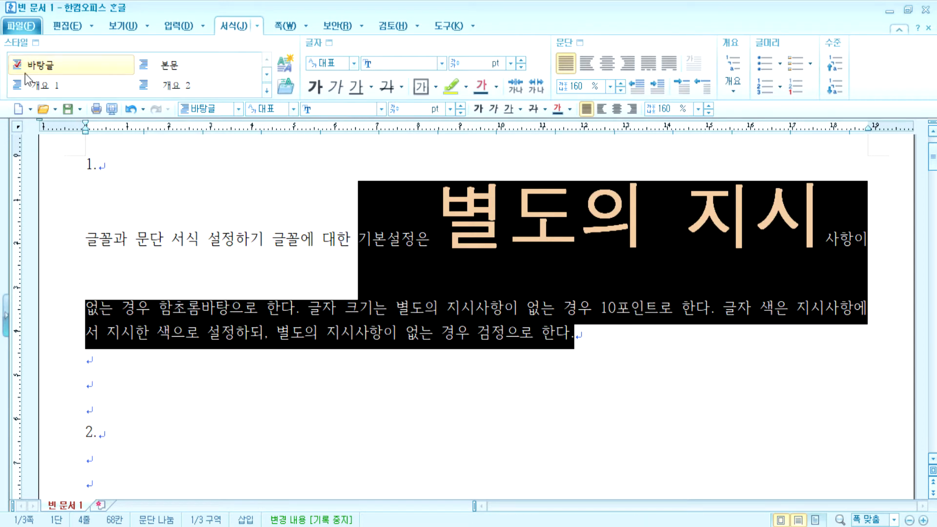
{"action": "left_click", "coordinate": [40, 68]}
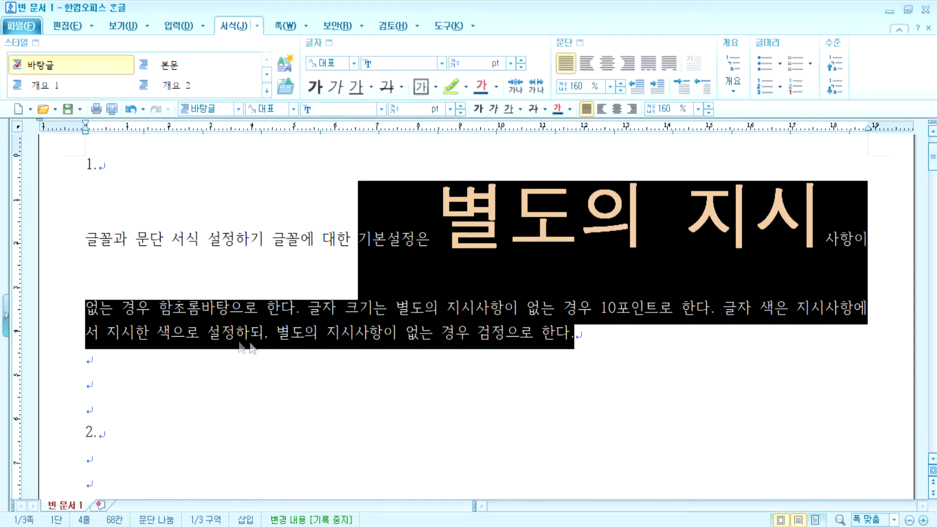
{"action": "key", "text": "ctrl+1"}
{"action": "left_click", "coordinate": [290, 245]}
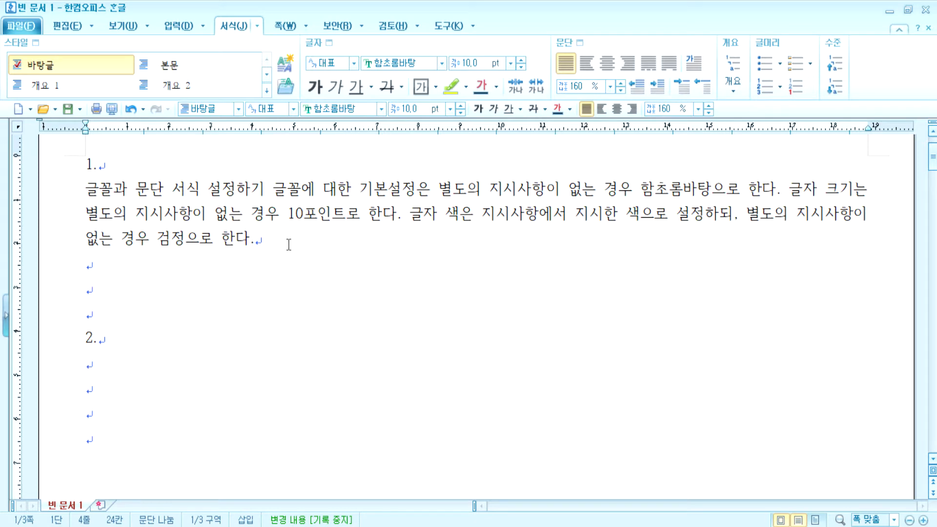
Switch to the Notepad notes and add a "-----" separator line below "5. 입력 안함"
{"action": "key", "text": "alt+Tab"}
{"action": "scroll", "coordinate": [272, 355], "scroll_direction": "down", "scroll_amount": 2}
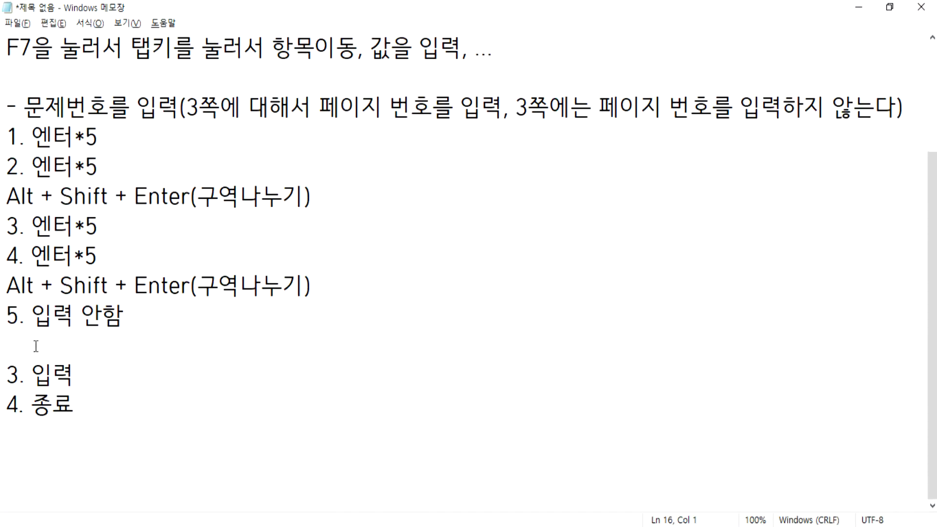
{"action": "type", "text": "-----"}
Below "4. 종료", add the note line "* 방금전에 작업을 했던 내용을 원위치하는 기능 : Ctrl + Z"
{"action": "left_click", "coordinate": [69, 443]}
{"action": "key", "text": "Return"}
{"action": "scroll", "coordinate": [86, 337], "scroll_direction": "down", "scroll_amount": 3}
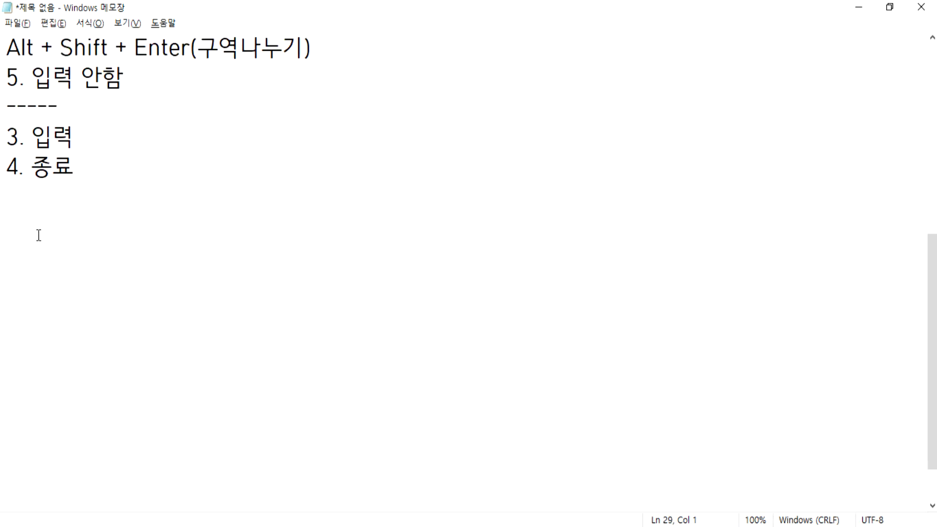
{"action": "type", "text": "/"}
{"action": "key", "text": "BackSpace"}
{"action": "type", "text": "* 방ㄱ"}
{"action": "type", "text": "금전에 작업ㅇ"}
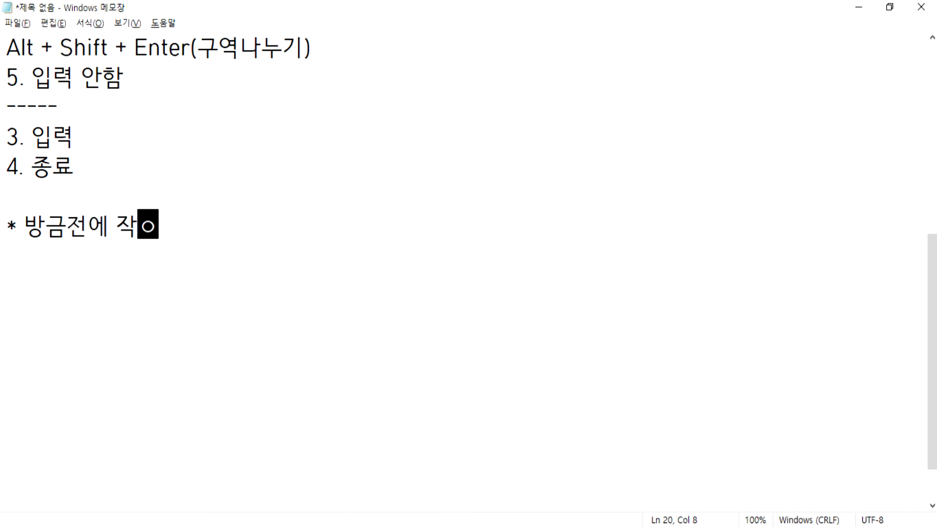
{"action": "type", "text": "을 했ㄷ"}
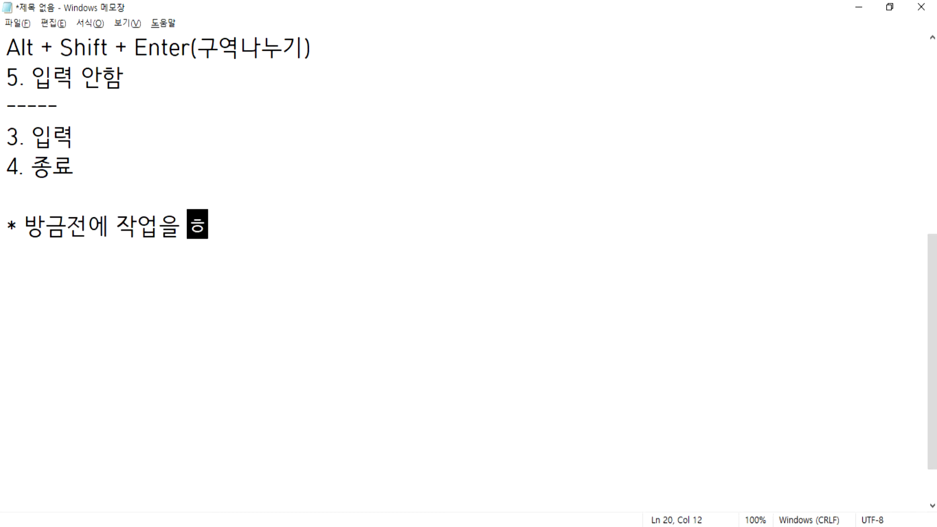
{"action": "type", "text": "던 내용을 "}
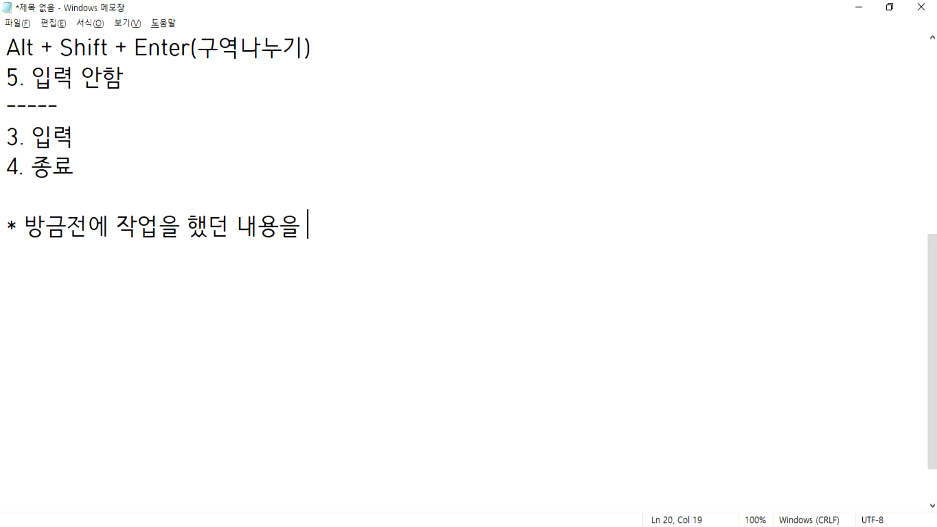
{"action": "type", "text": "유원위치"}
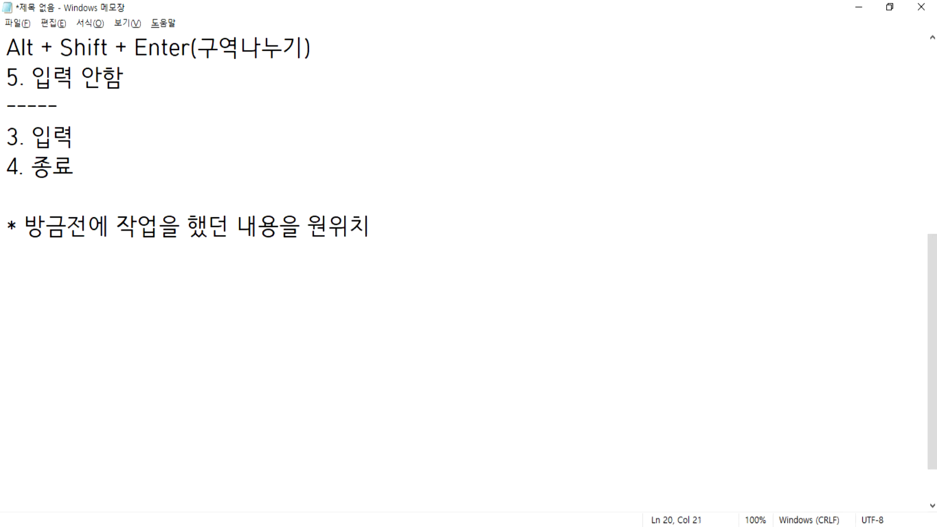
{"action": "type", "text": "하는 기능 : "}
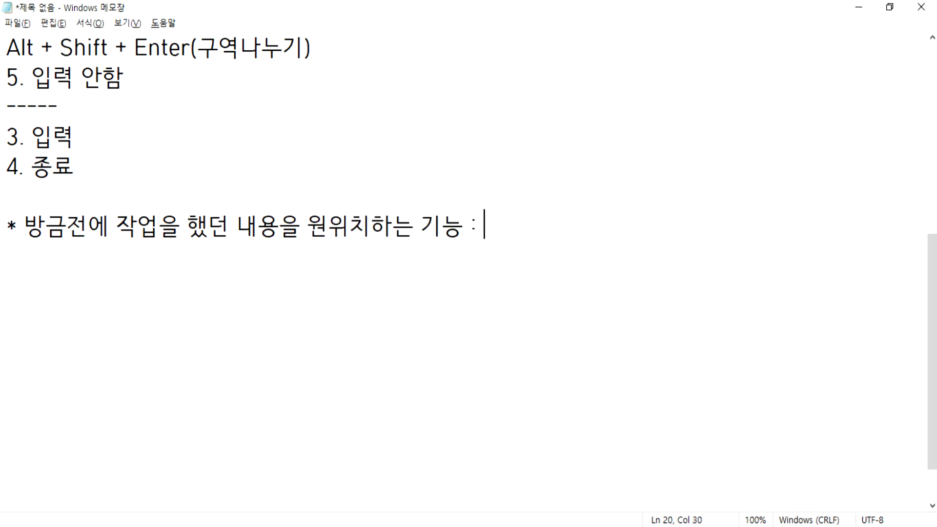
{"action": "type", "text": "Ctrl "}
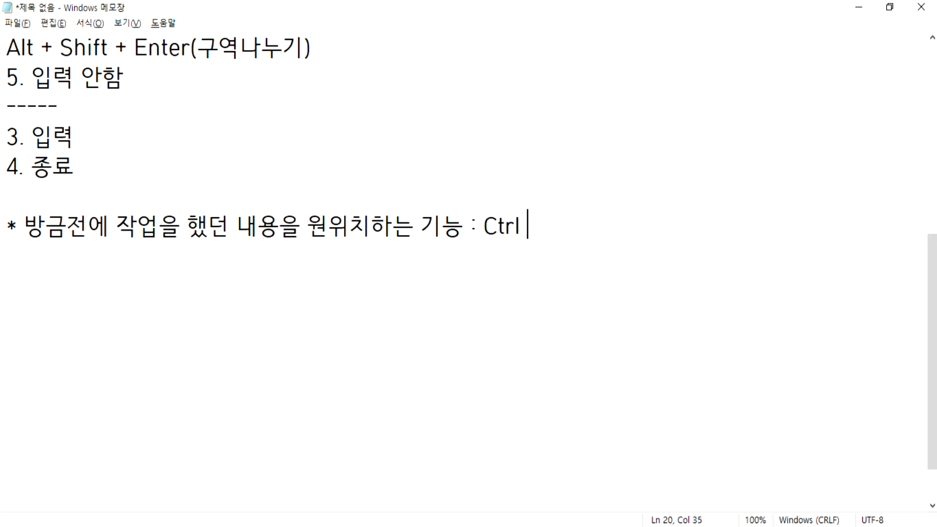
{"action": "type", "text": "+ Z"}
{"action": "key", "text": "Return"}
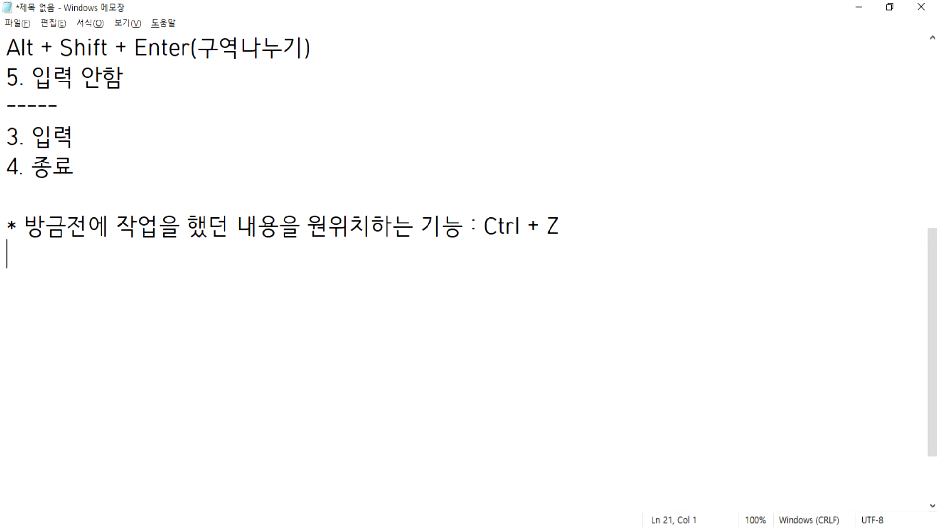
Start a second note line reading "* 불러오기해서 작업을 할 때, 글자의 기본"
{"action": "type", "text": "* "}
{"action": "type", "text": "뷰ㅜㄹ"}
{"action": "key", "text": "BackSpace"}
{"action": "key", "text": "BackSpace"}
{"action": "key", "text": "BackSpace"}
{"action": "type", "text": "불"}
{"action": "type", "text": "어"}
{"action": "key", "text": "BackSpace"}
{"action": "type", "text": "러오기해서 "}
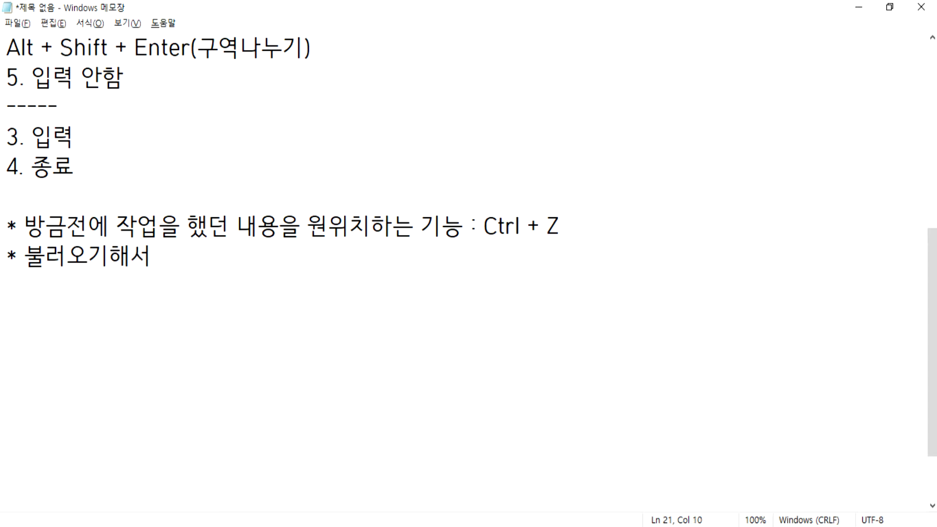
{"action": "type", "text": "작업"}
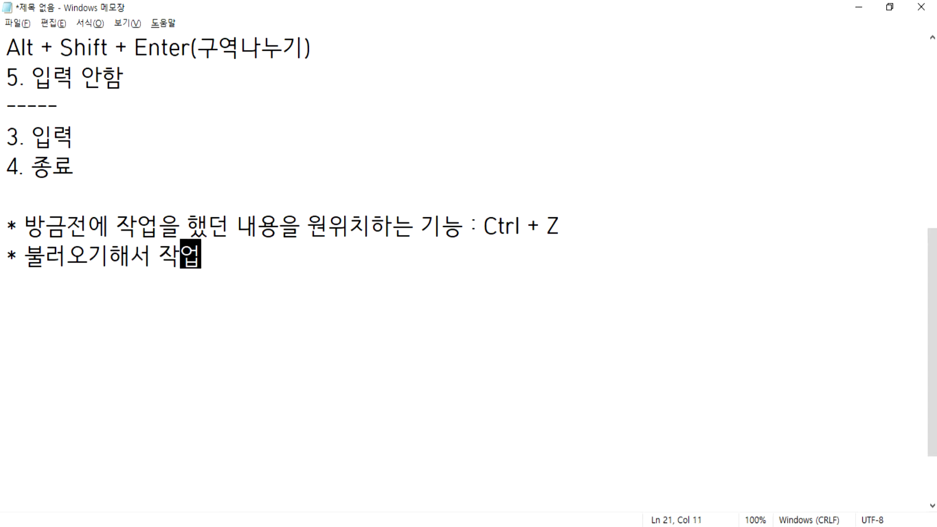
{"action": "type", "text": "을 할 "}
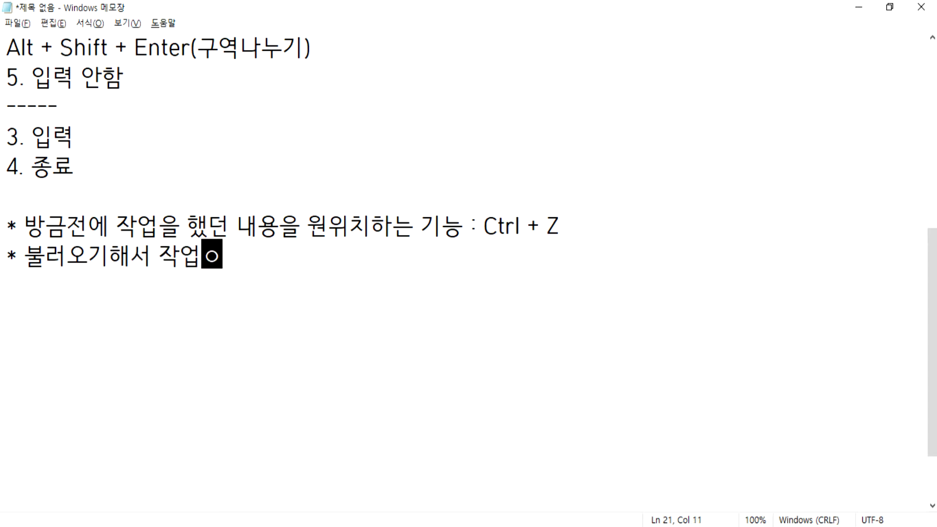
{"action": "type", "text": "때, "}
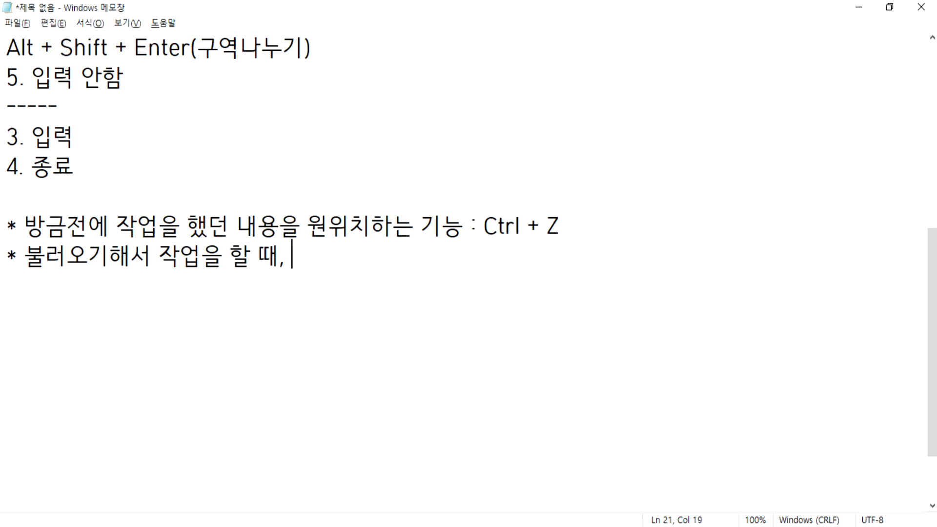
{"action": "type", "text": "글자의 기본"}
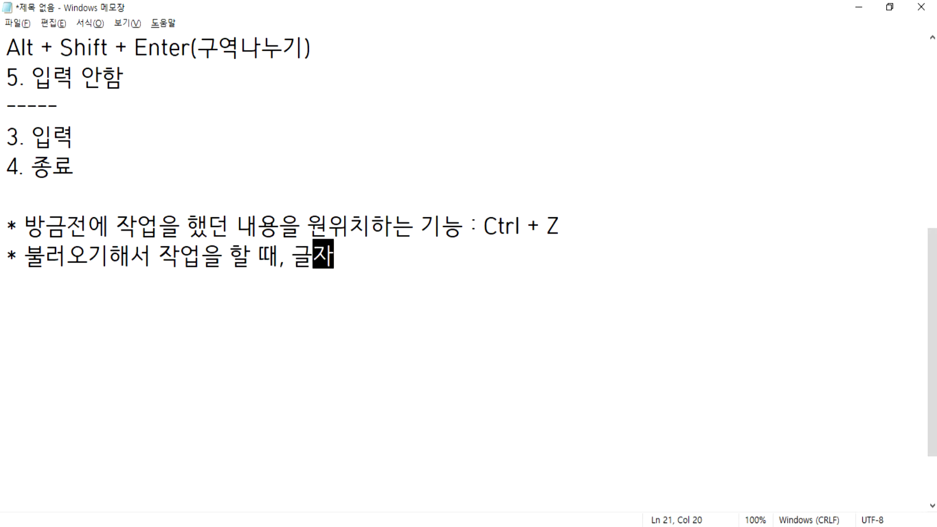
Insert "/문단" after "글자" in the second note and continue the line with "상태로"
{"action": "key", "text": "Left"}
{"action": "key", "text": "Left"}
{"action": "key", "text": "Left"}
{"action": "type", "text": ".문단"}
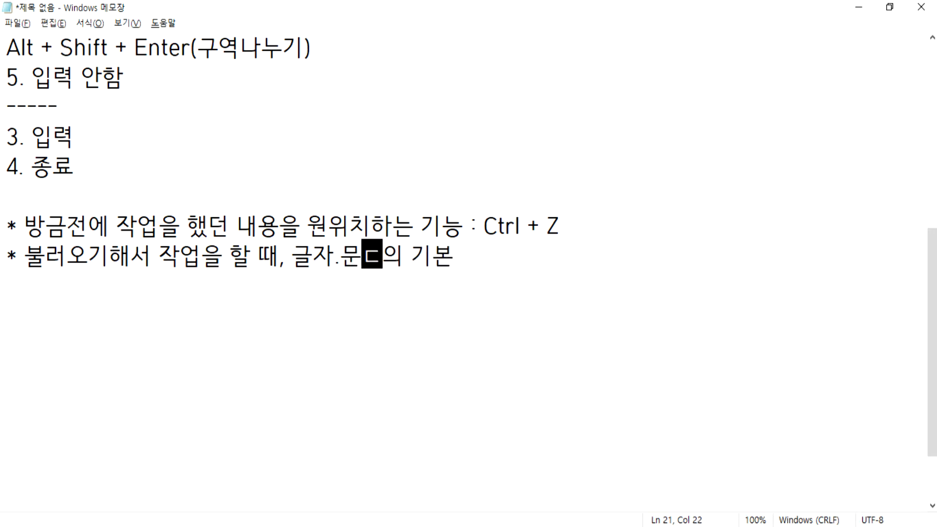
{"action": "key", "text": "Left"}
{"action": "key", "text": "Left"}
{"action": "key", "text": "Left"}
{"action": "key", "text": "Delete"}
{"action": "type", "text": "/"}
{"action": "key", "text": "End"}
{"action": "type", "text": "상태로 "}
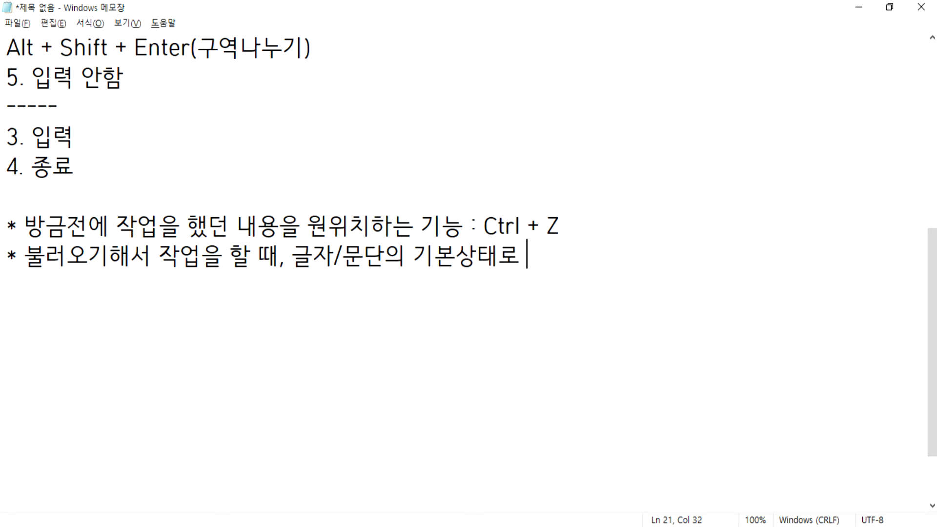
Complete the second note line with "되돌리는 기능 : Ctrl + 1"
{"action": "type", "text": "되 도ㄹ리는 기능"}
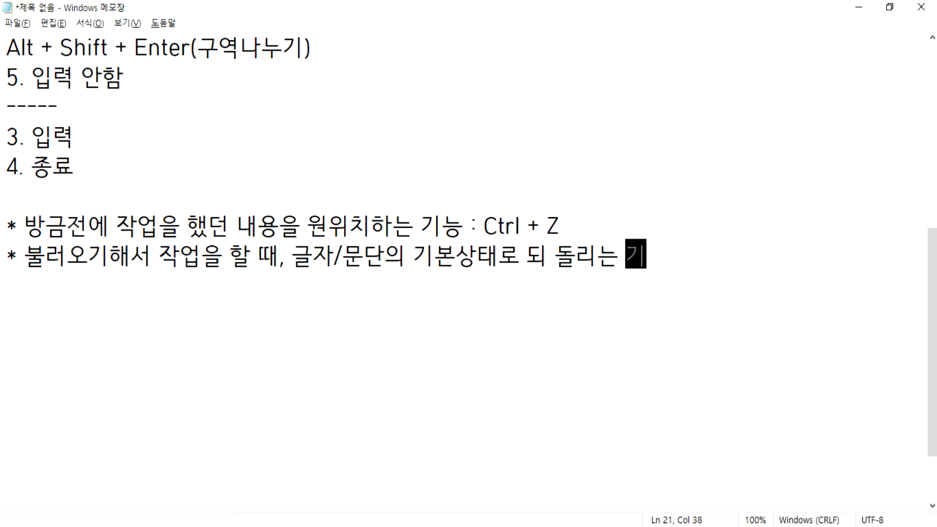
{"action": "key", "text": "Left"}
{"action": "key", "text": "Left"}
{"action": "key", "text": "Left"}
{"action": "key", "text": "Left"}
{"action": "key", "text": "Left"}
{"action": "key", "text": "Left"}
{"action": "key", "text": "Left"}
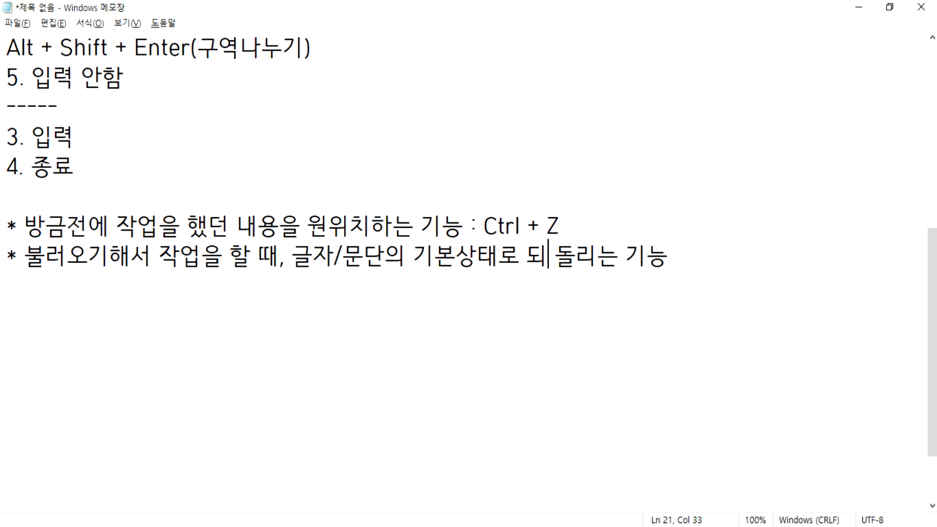
{"action": "key", "text": "Delete"}
{"action": "key", "text": "End"}
{"action": "type", "text": ": Ct"}
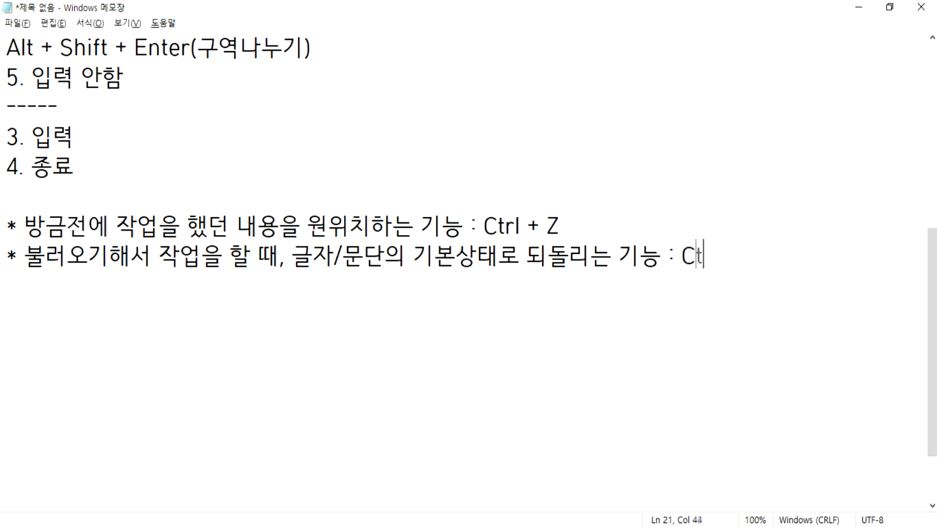
{"action": "type", "text": "rl + 1"}
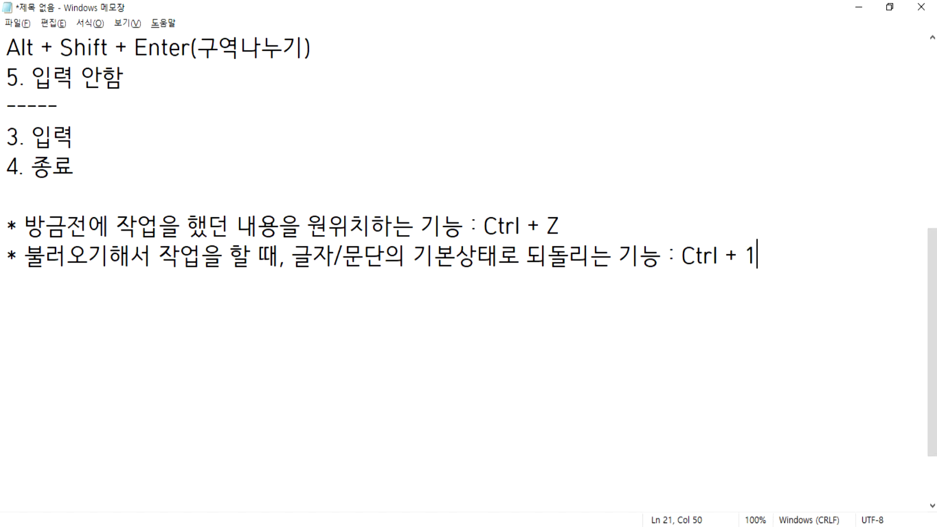
Append "(스타일, 바탕글)" to the second note, checking the style name in the Hangul document
{"action": "type", "text": "(수ㄴ"}
{"action": "key", "text": "BackSpace"}
{"action": "key", "text": "BackSpace"}
{"action": "type", "text": "ㅅㅡ타일"}
{"action": "key", "text": "alt+Tab"}
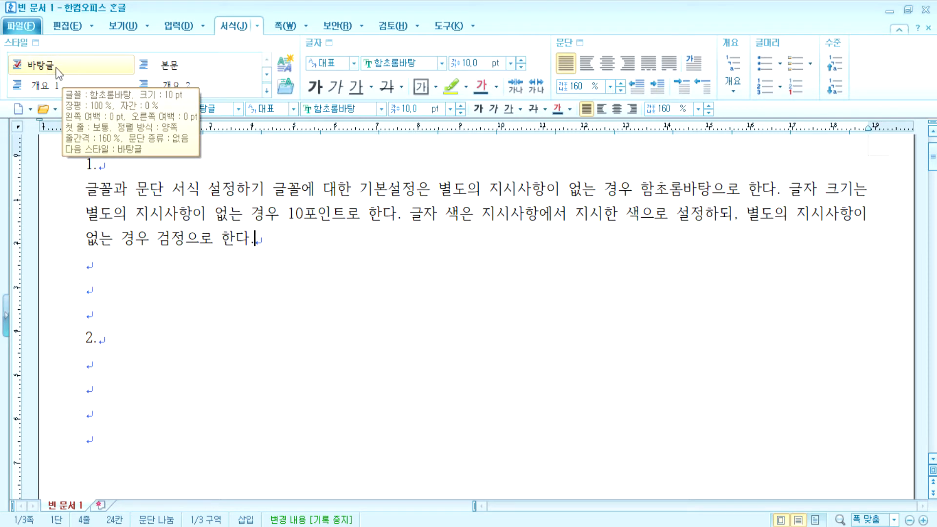
{"action": "key", "text": "alt+Tab"}
{"action": "type", "text": ", 바탕ㄱ"}
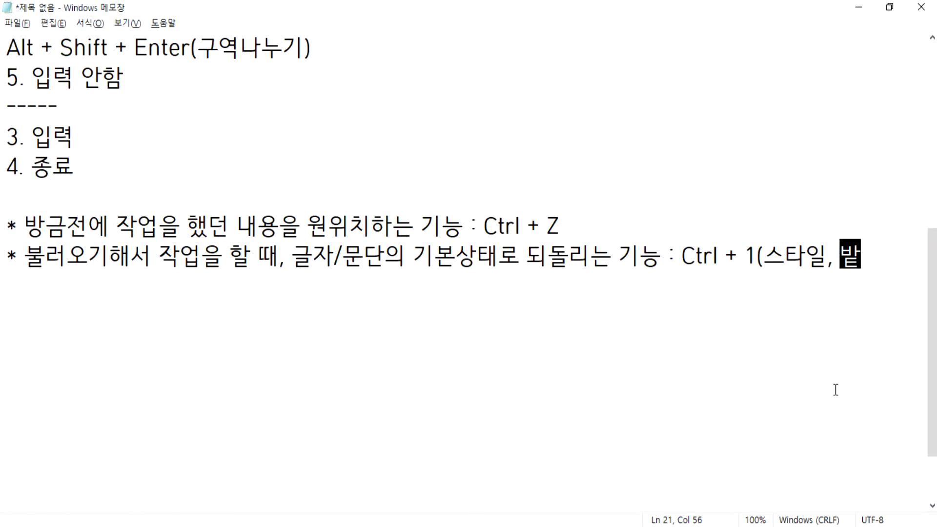
{"action": "type", "text": "ㅡㄹ)"}
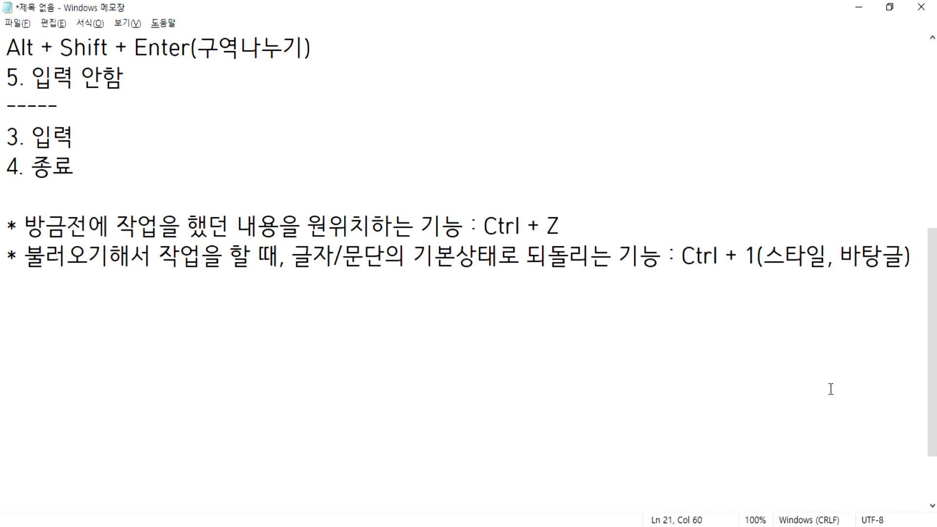
Switch to the Hangul document and examine the shortcuts listed for the styles in the 스타일 dialog
{"action": "key", "text": "alt+Tab"}
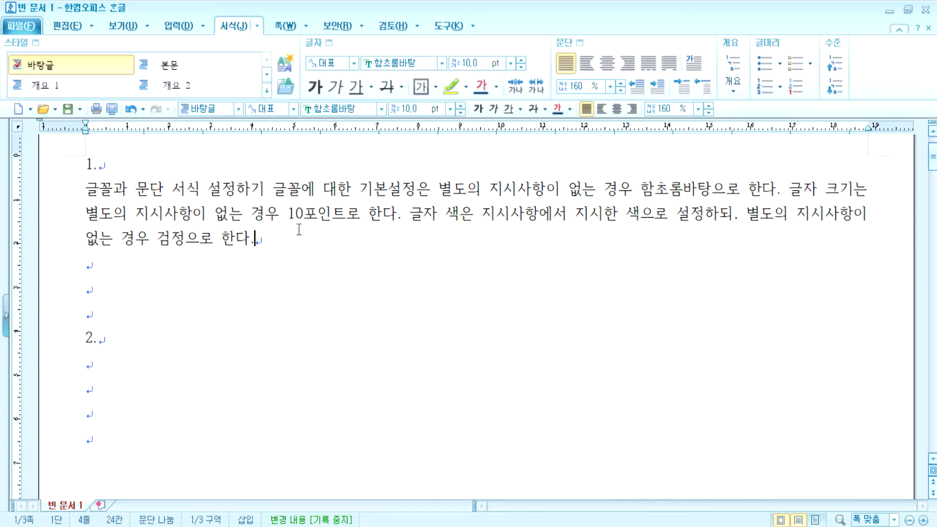
{"action": "left_click", "coordinate": [36, 43]}
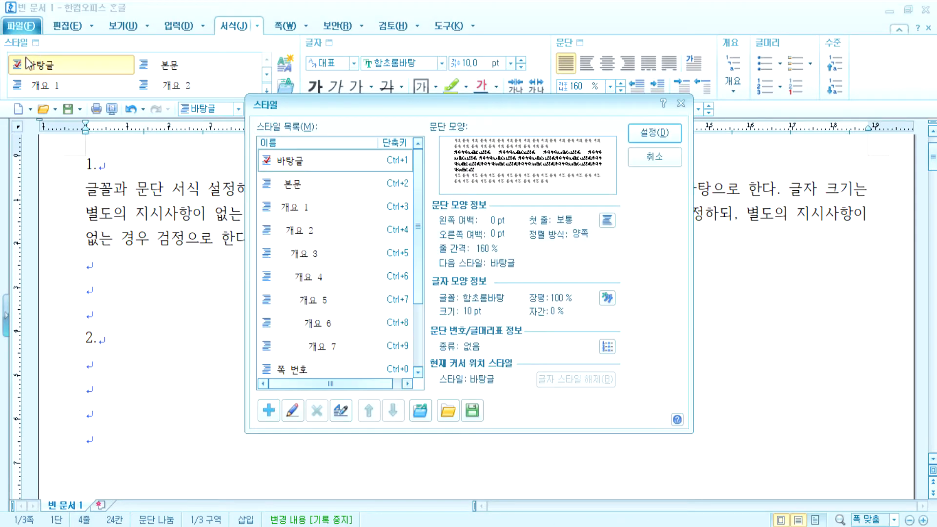
{"action": "key", "text": "Escape"}
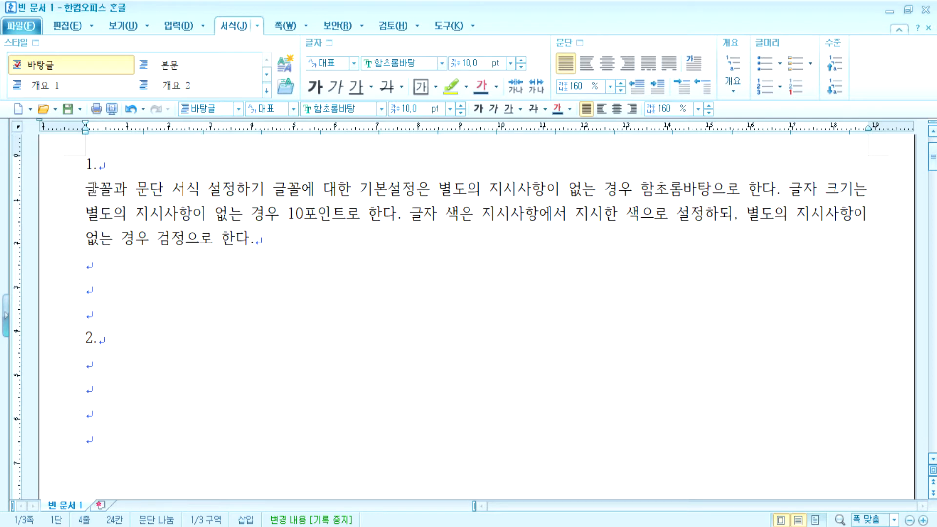
{"action": "left_click_drag", "start_coordinate": [87, 188], "coordinate": [263, 243]}
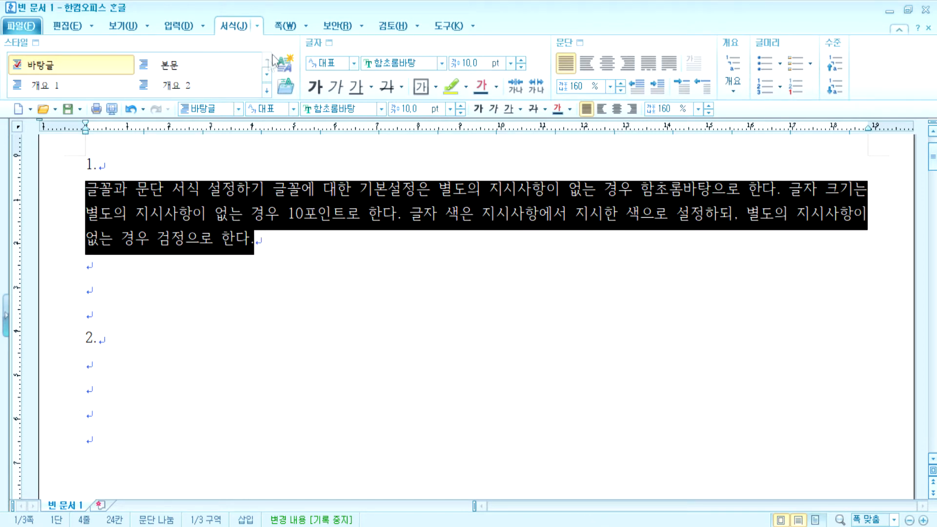
{"action": "left_click", "coordinate": [223, 190]}
{"action": "left_click_drag", "start_coordinate": [84, 188], "coordinate": [263, 241]}
Try left, center and right alignment one after another on the paragraph under question 1
{"action": "left_click", "coordinate": [270, 200]}
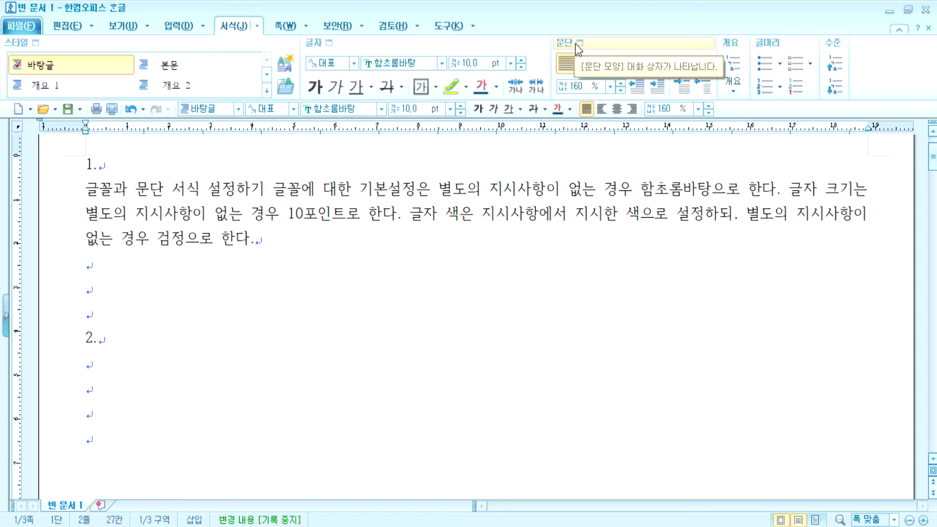
{"action": "left_click", "coordinate": [601, 109]}
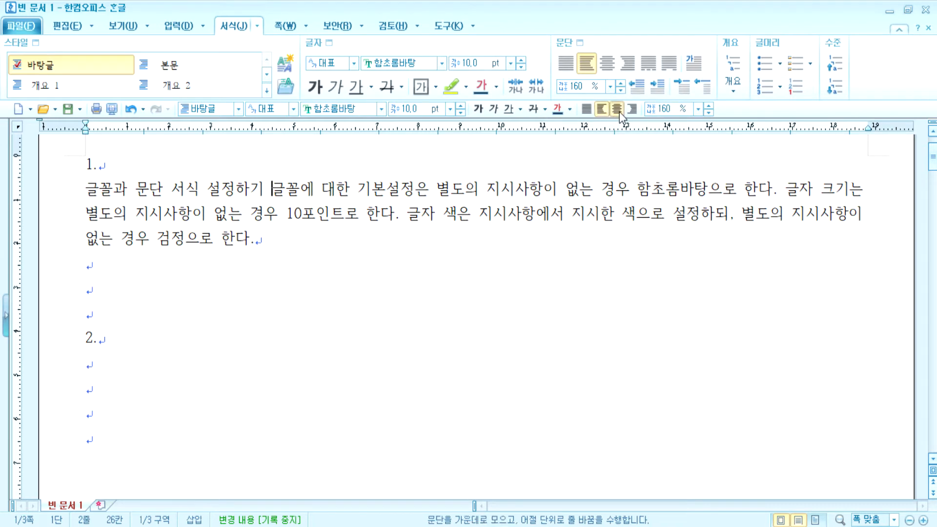
{"action": "left_click", "coordinate": [616, 109]}
{"action": "left_click", "coordinate": [632, 109]}
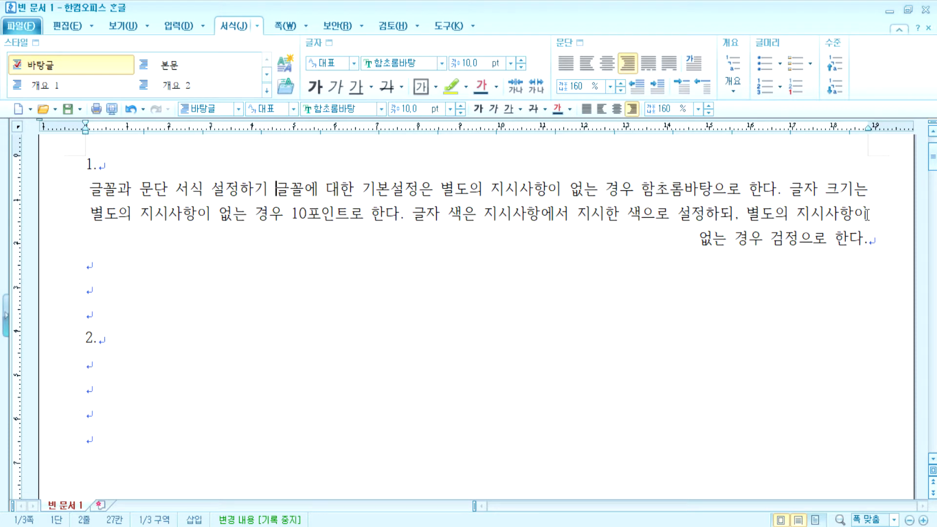
{"action": "left_click", "coordinate": [90, 189]}
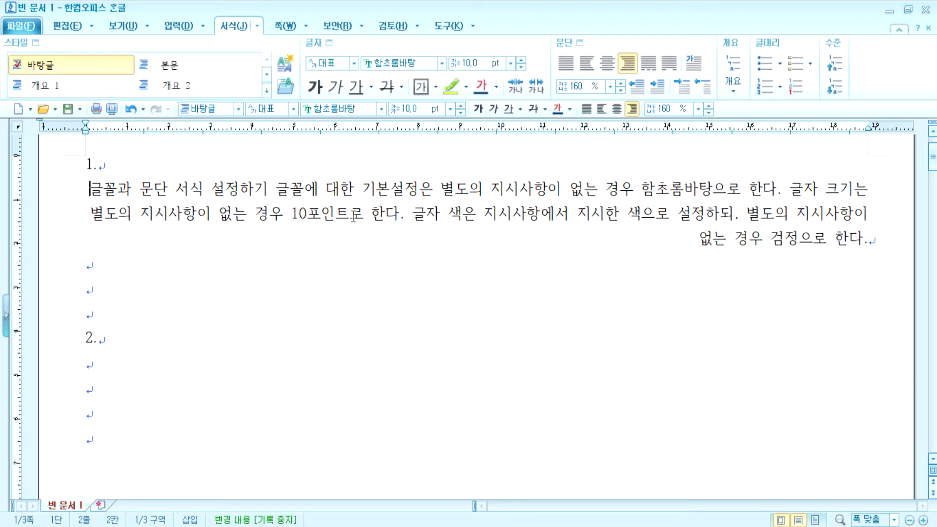
Try center, left and justified alignment in turn on the same paragraph
{"action": "left_click", "coordinate": [516, 220]}
{"action": "left_click", "coordinate": [617, 108]}
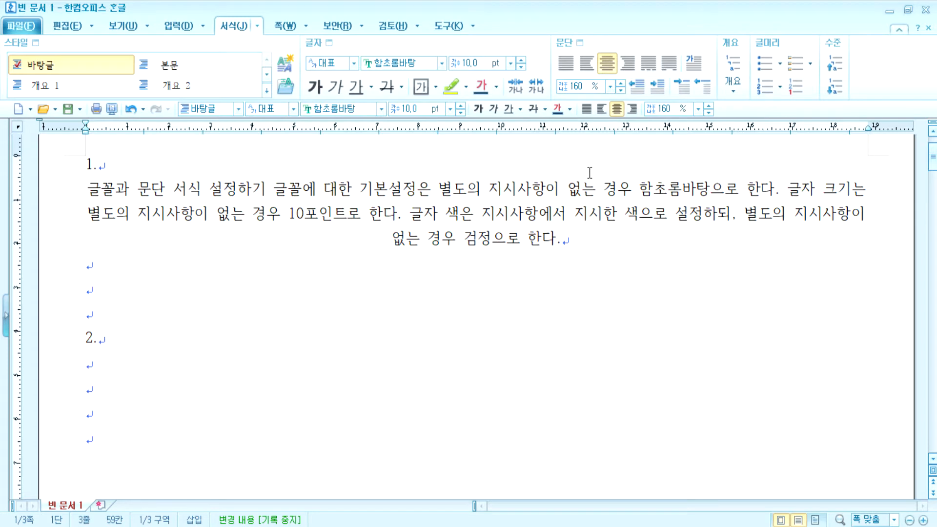
{"action": "left_click", "coordinate": [601, 108]}
{"action": "left_click", "coordinate": [586, 108]}
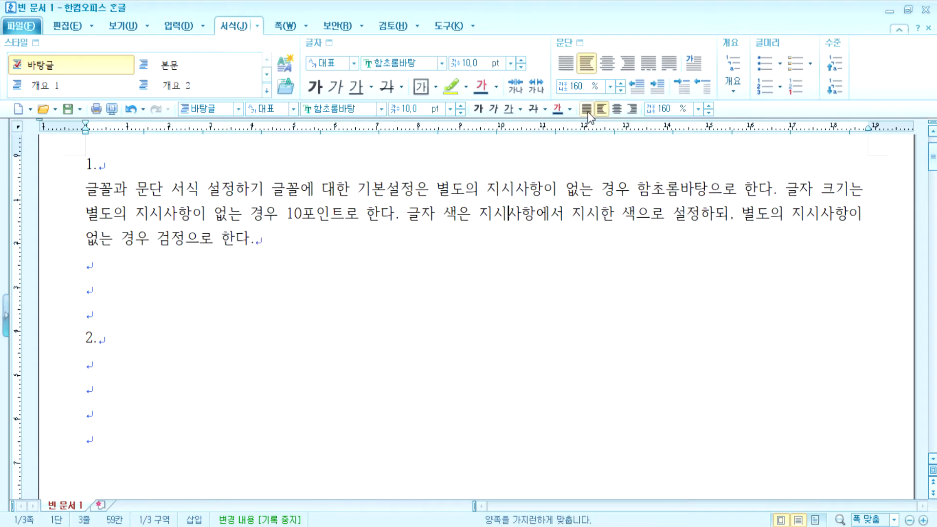
Alternate the paragraph between left and justified alignment to compare them, ending with left alignment
{"action": "left_click", "coordinate": [602, 109]}
{"action": "left_click", "coordinate": [587, 109]}
{"action": "left_click", "coordinate": [602, 110]}
{"action": "left_click", "coordinate": [586, 110]}
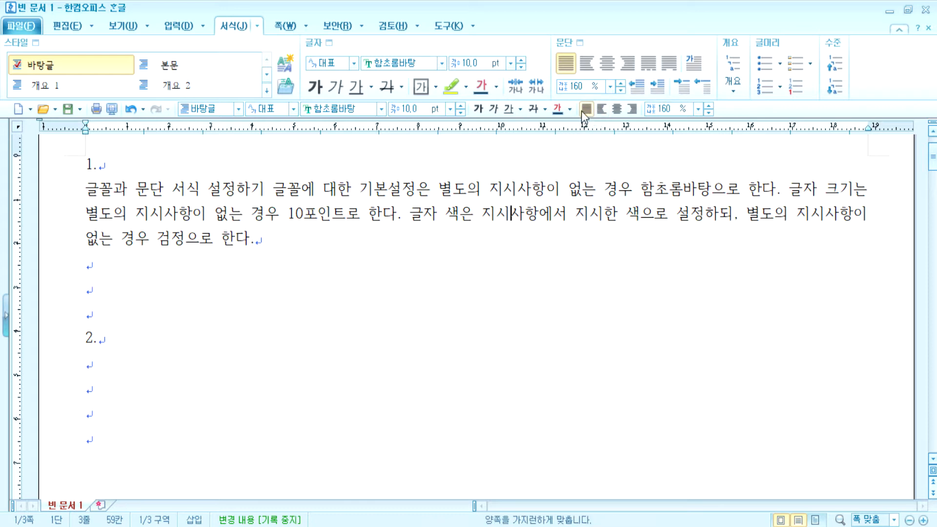
{"action": "left_click", "coordinate": [596, 113]}
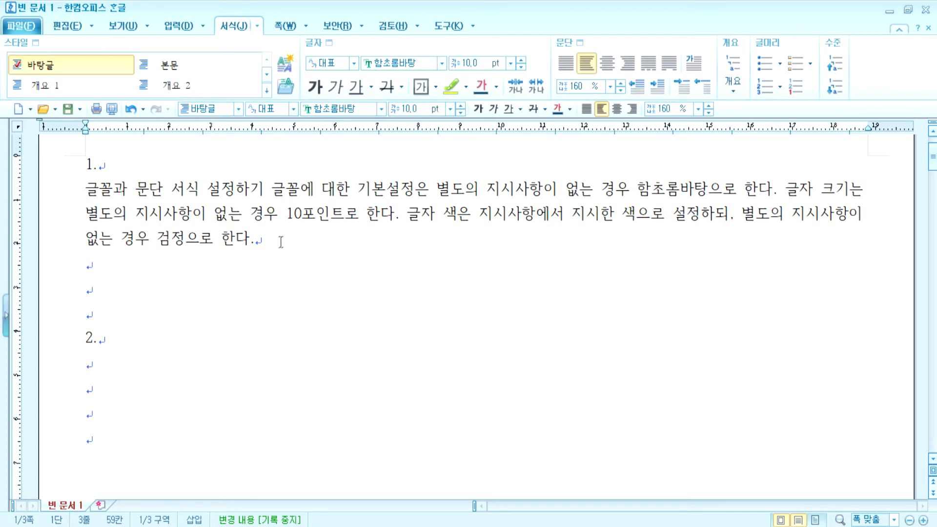
Add a space after the paragraph's final "한다." and paste a copy of the whole paragraph there
{"action": "left_click", "coordinate": [266, 239]}
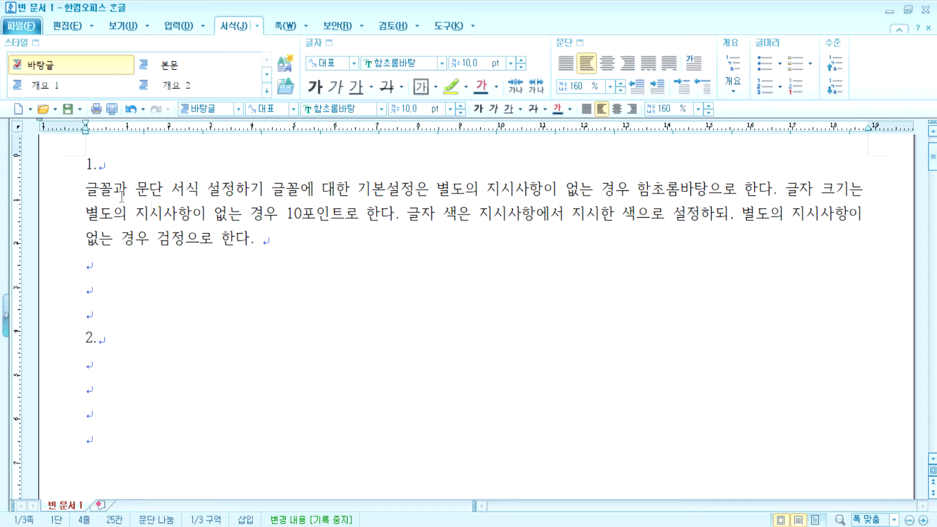
{"action": "left_click_drag", "start_coordinate": [86, 182], "coordinate": [288, 242]}
{"action": "key", "text": "ctrl+c"}
{"action": "left_click", "coordinate": [281, 243]}
{"action": "key", "text": "ctrl+v"}
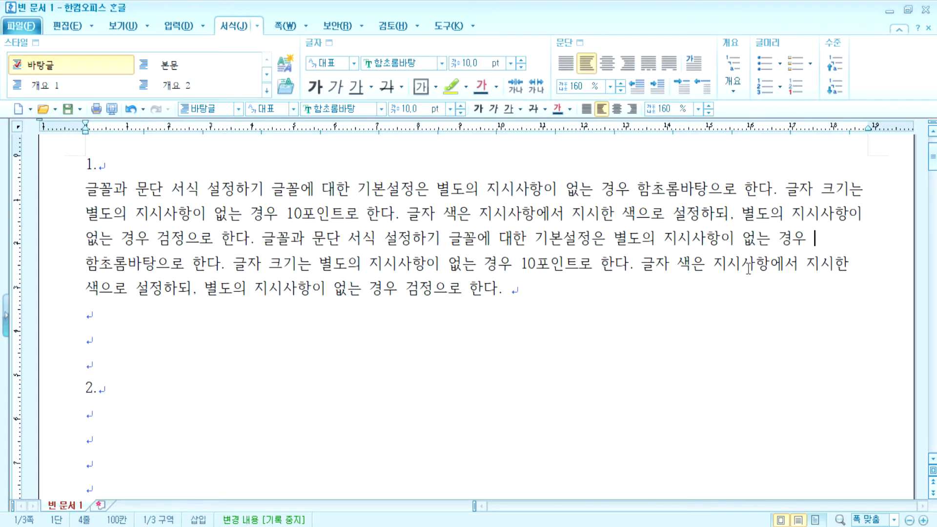
Set the paragraph under number 1 to justified alignment
{"action": "key", "text": "Left"}
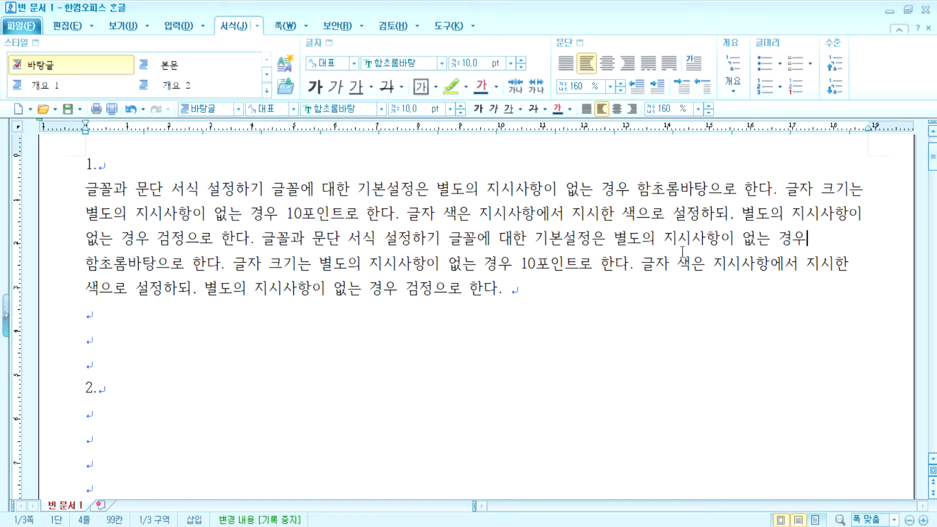
{"action": "key", "text": "Right"}
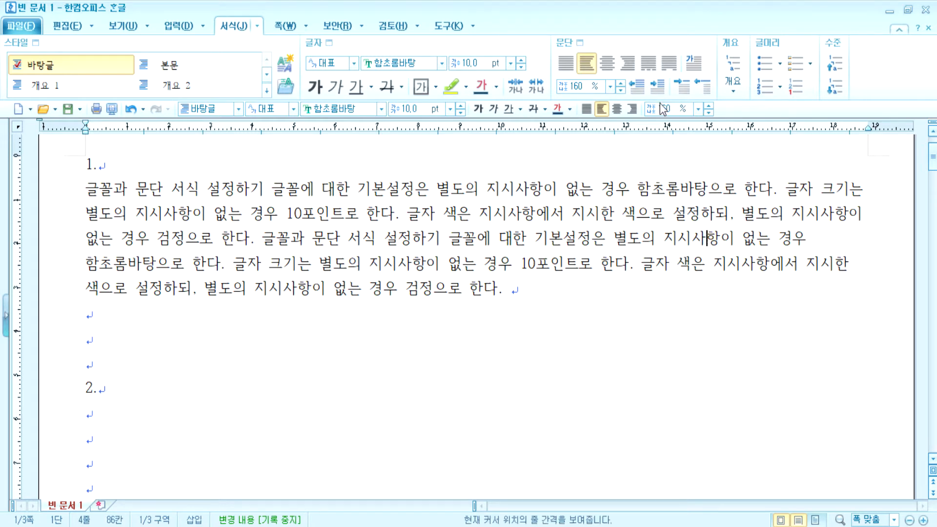
{"action": "left_click", "coordinate": [586, 108]}
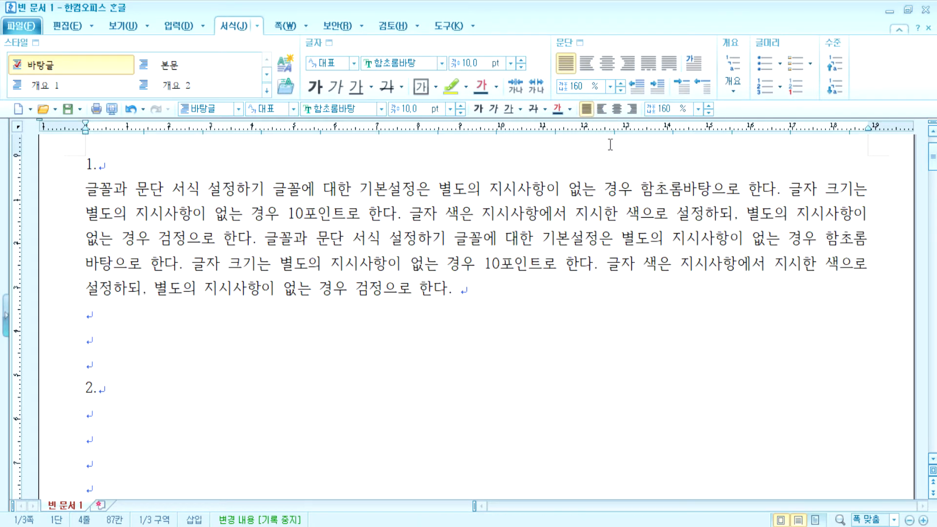
Switch the paragraph under number 1 to left alignment
{"action": "left_click_drag", "start_coordinate": [264, 237], "coordinate": [86, 187]}
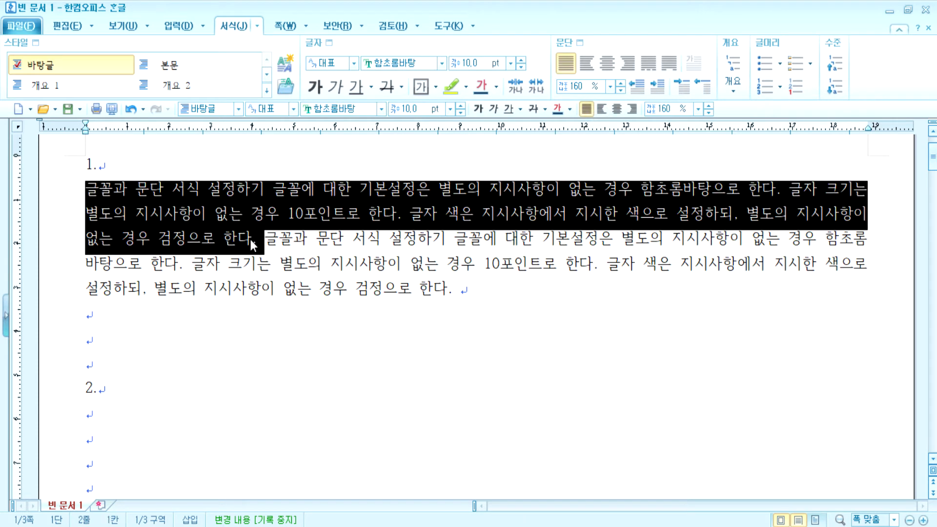
{"action": "left_click", "coordinate": [264, 239]}
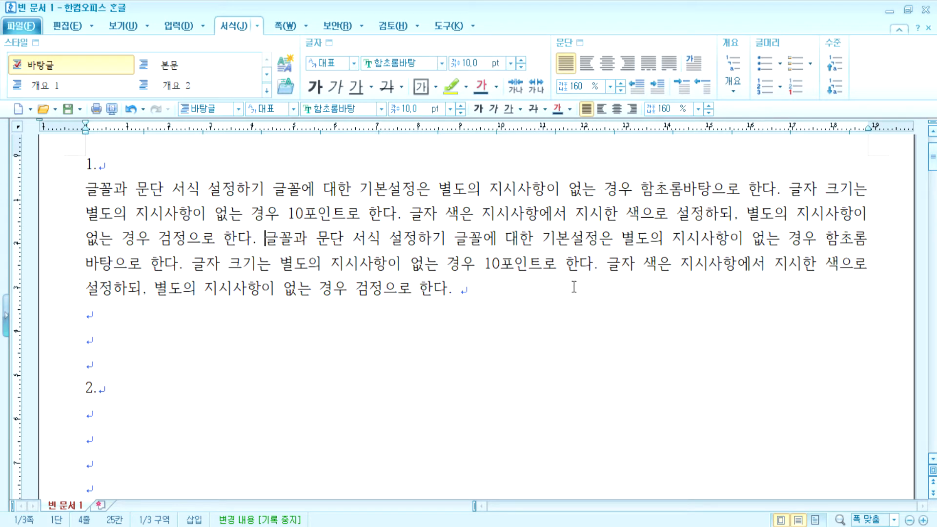
{"action": "left_click", "coordinate": [602, 107]}
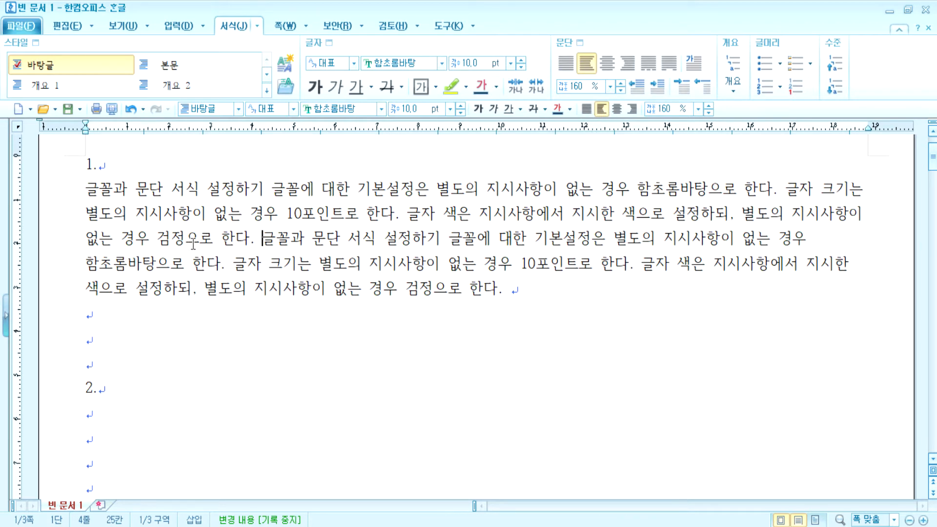
Try splitting the word 함초롬바탕으로 after 함초롬 with a space, and undo the split
{"action": "left_click_drag", "start_coordinate": [677, 237], "coordinate": [777, 240]}
{"action": "left_click", "coordinate": [798, 240]}
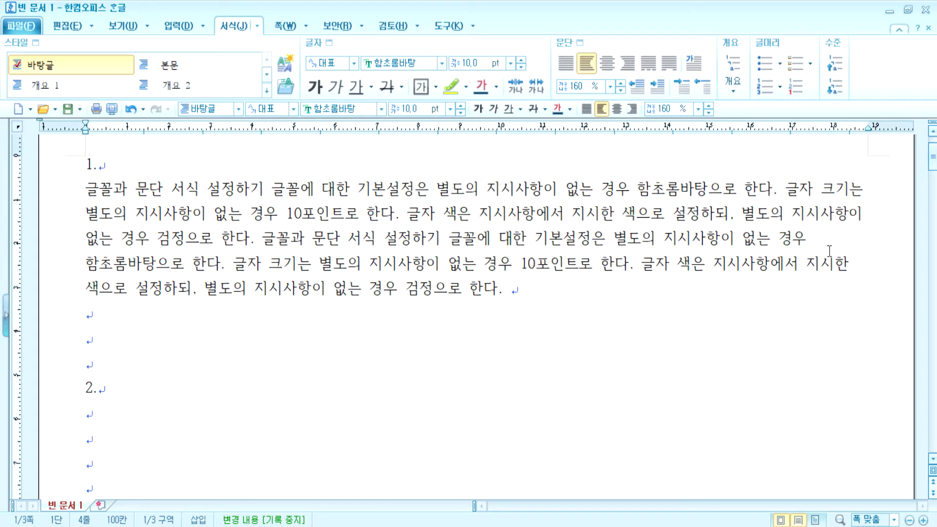
{"action": "left_click", "coordinate": [128, 264]}
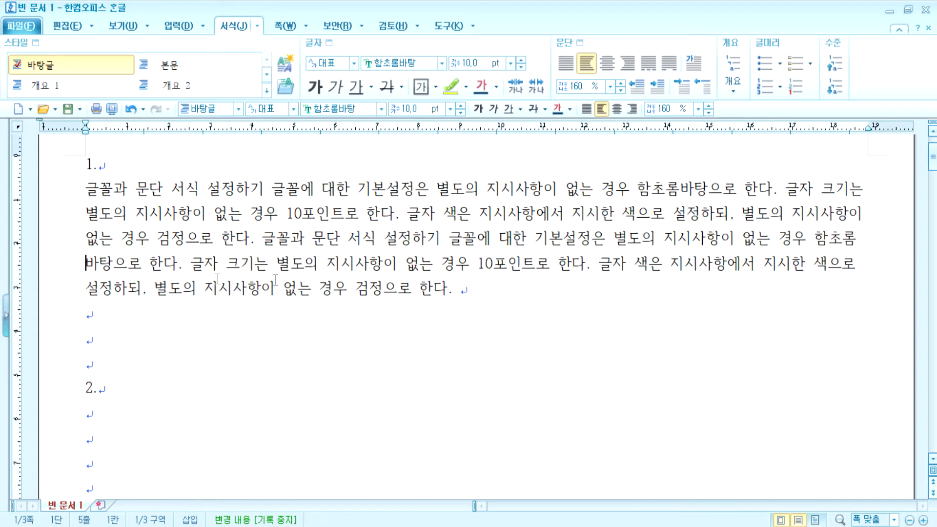
{"action": "key", "text": "ctrl+z"}
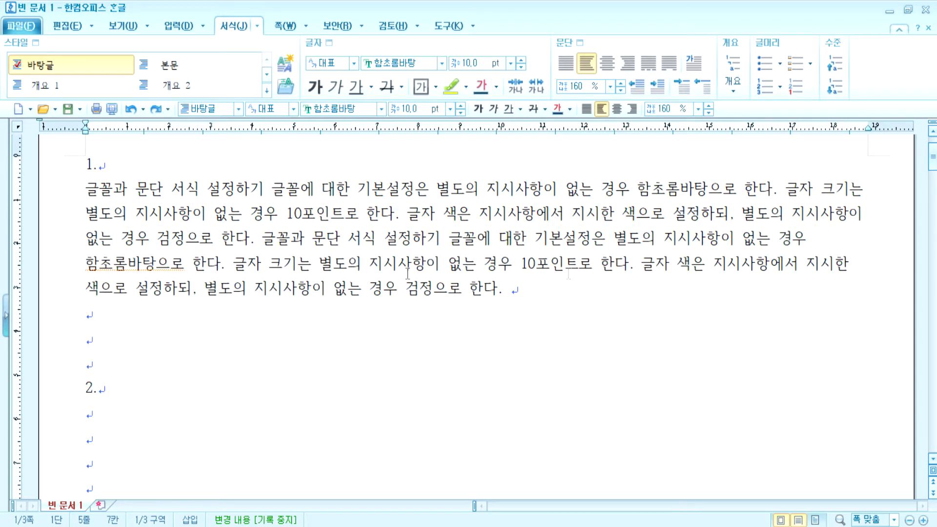
{"action": "left_click_drag", "start_coordinate": [85, 264], "coordinate": [186, 266]}
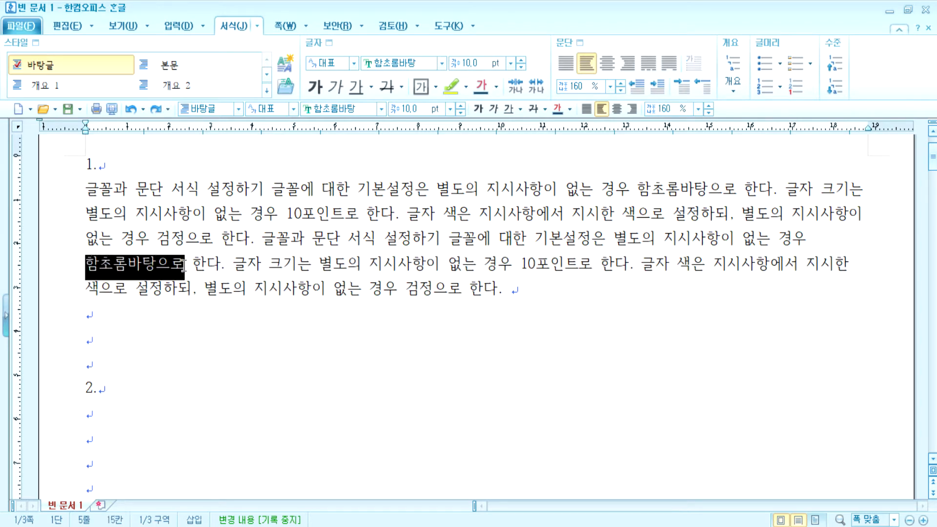
{"action": "left_click", "coordinate": [815, 237]}
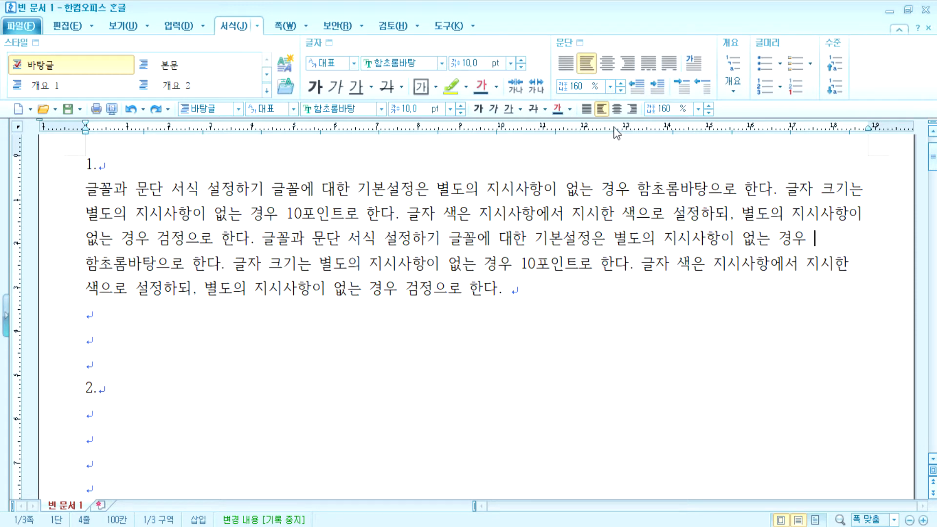
Apply right, centre, justified and left alignment in turn to the paragraph under number 1
{"action": "left_click", "coordinate": [631, 108]}
{"action": "left_click", "coordinate": [869, 189]}
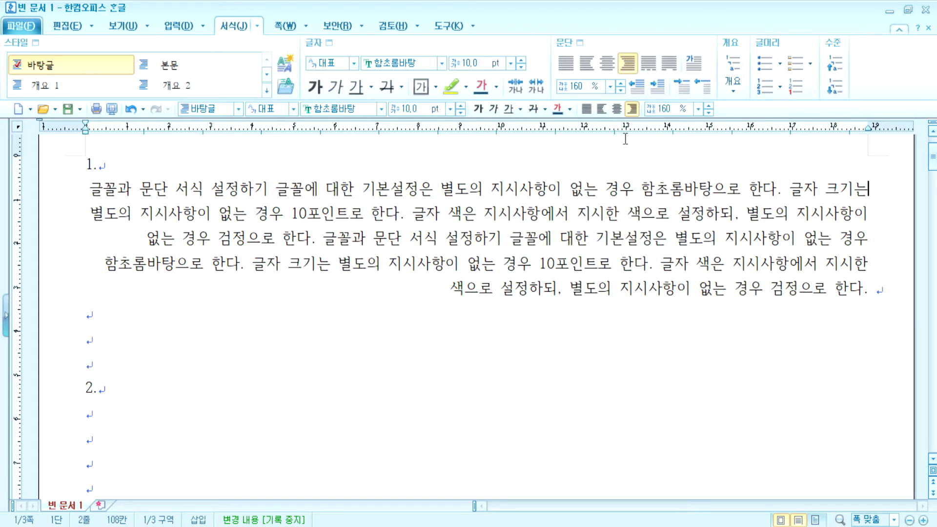
{"action": "left_click", "coordinate": [616, 108]}
{"action": "left_click", "coordinate": [587, 110]}
{"action": "left_click", "coordinate": [601, 108]}
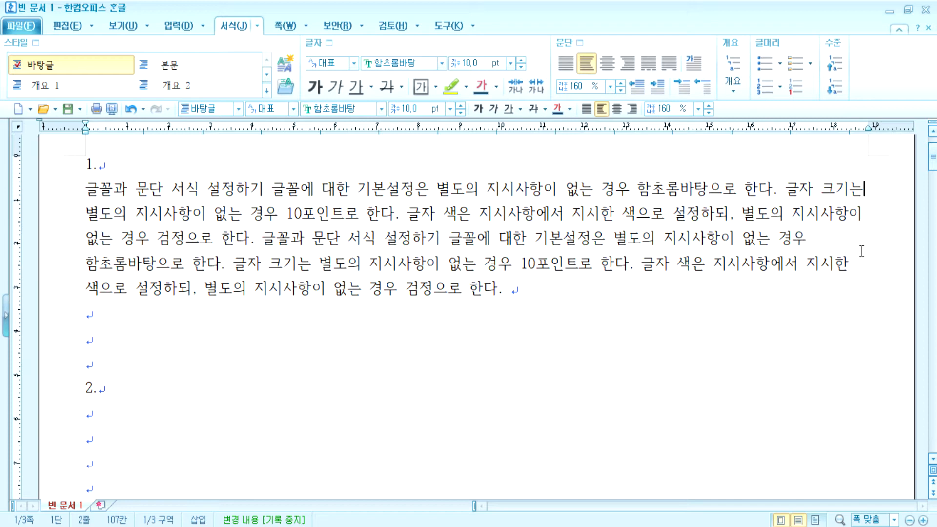
Alternate the paragraph between justified and left alignment to compare its line ends, finishing with justified alignment
{"action": "left_click", "coordinate": [586, 108]}
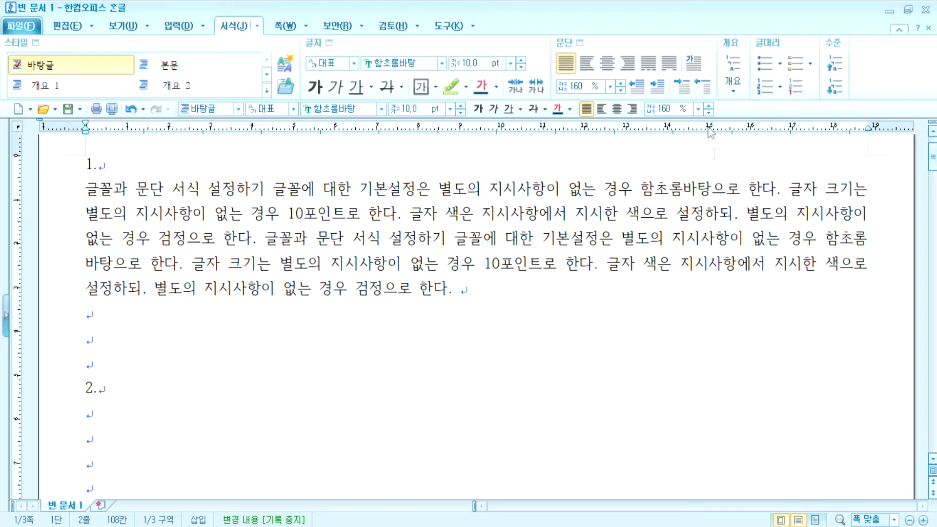
{"action": "left_click", "coordinate": [745, 238]}
{"action": "left_click", "coordinate": [603, 109]}
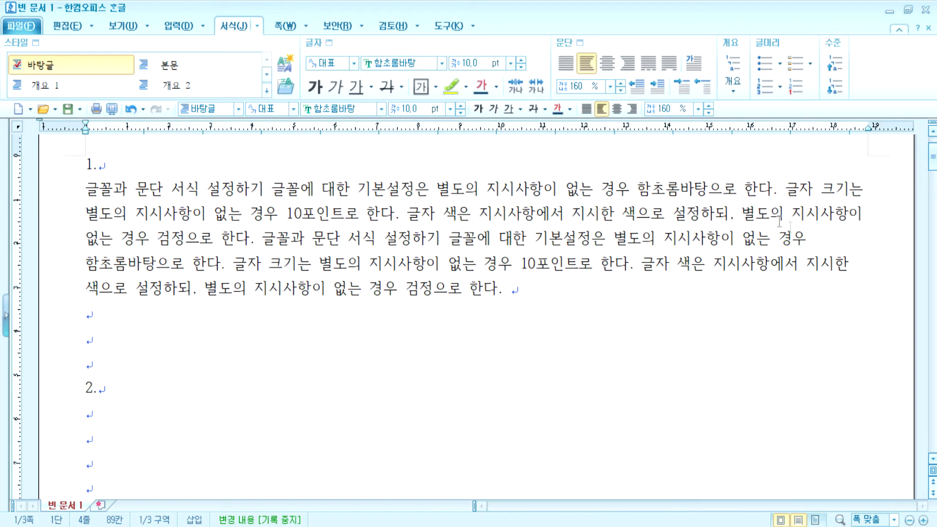
{"action": "key", "text": "End"}
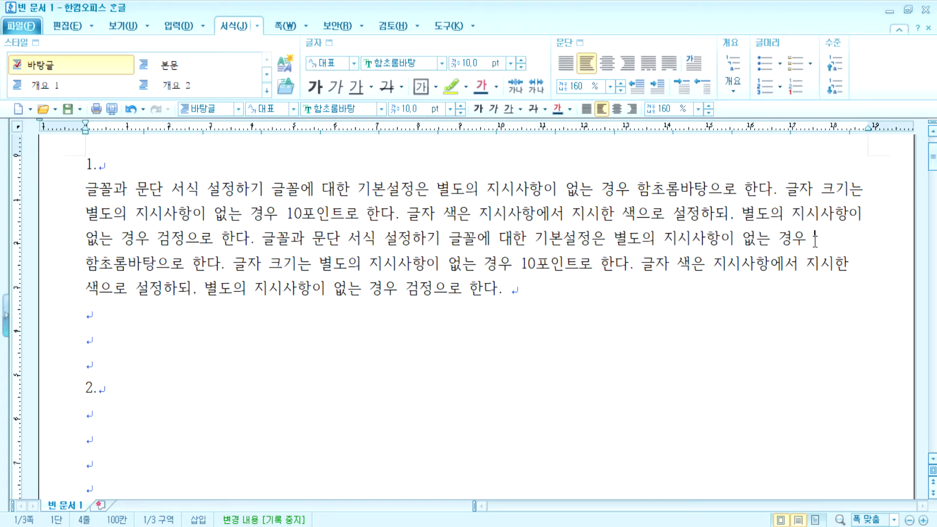
{"action": "left_click", "coordinate": [582, 109]}
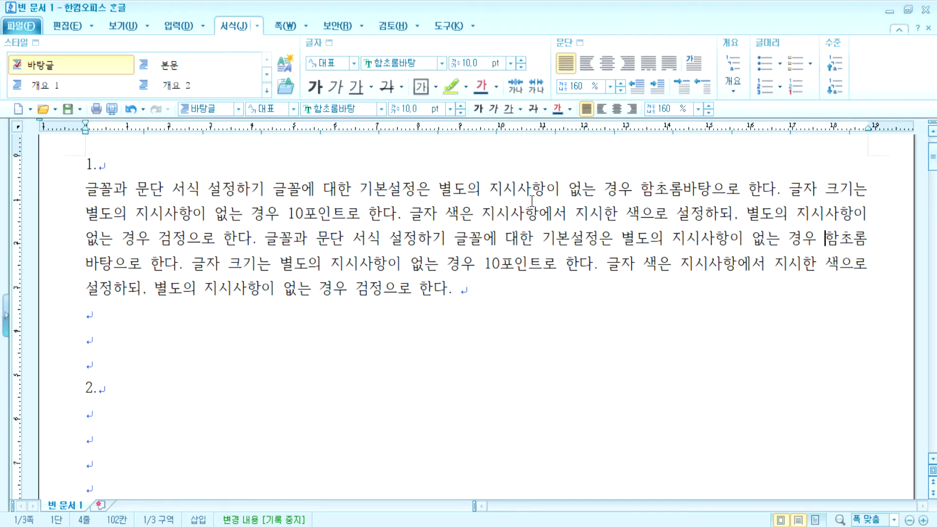
Delete the repeated second passage of the paragraph, from the second 글꼴과 문단 서식 설정하기 to the paragraph's end
{"action": "left_click", "coordinate": [501, 288]}
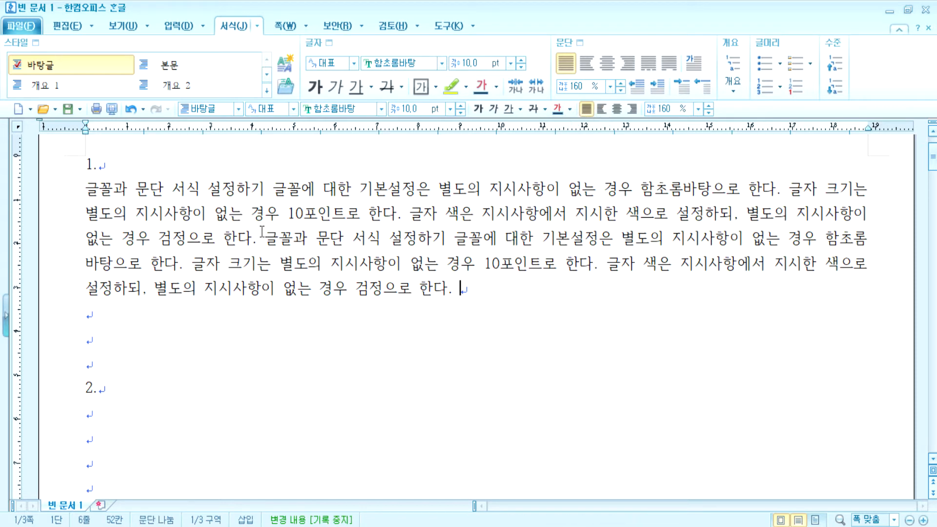
{"action": "left_click_drag", "start_coordinate": [272, 237], "coordinate": [480, 289]}
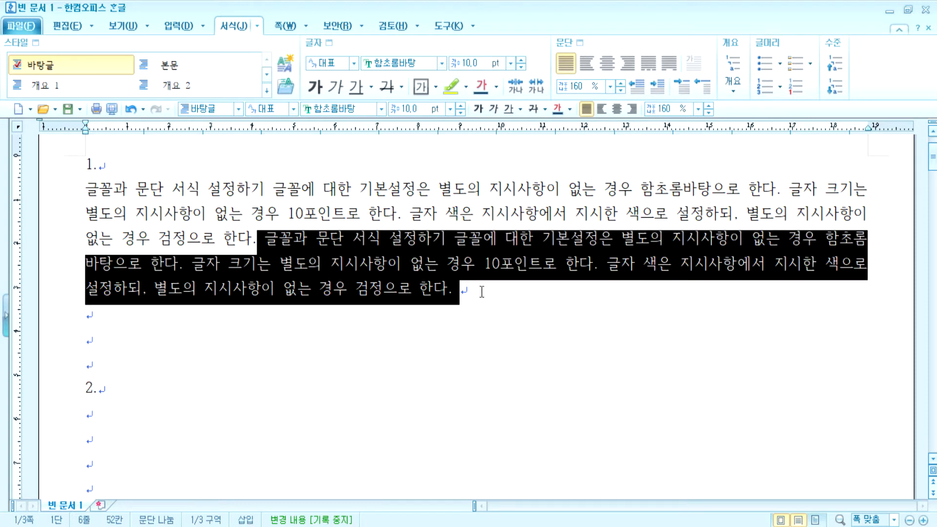
{"action": "key", "text": "Delete"}
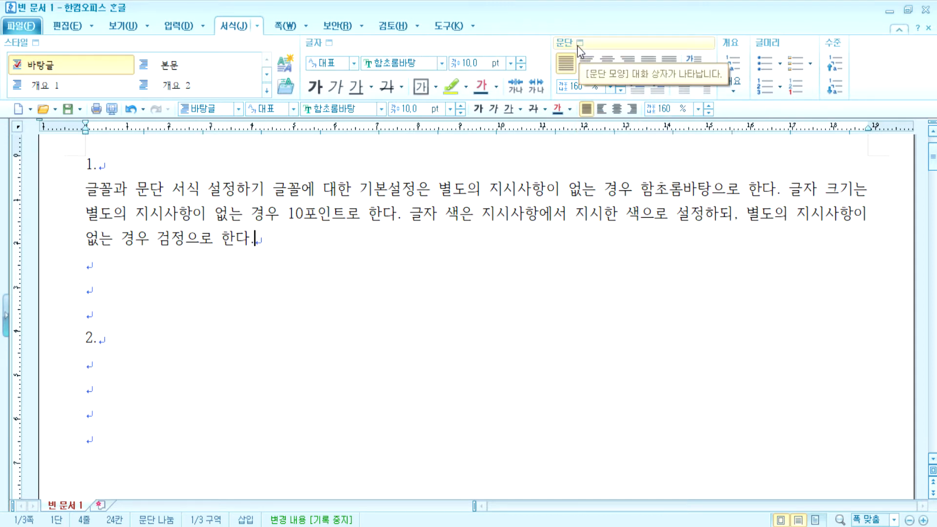
Apply left, centre, right, character-distributed and word-distributed (나눔 정렬) alignment in turn to the shortened paragraph
{"action": "left_click", "coordinate": [584, 67]}
{"action": "left_click", "coordinate": [605, 66]}
{"action": "left_click", "coordinate": [628, 65]}
{"action": "left_click", "coordinate": [651, 67]}
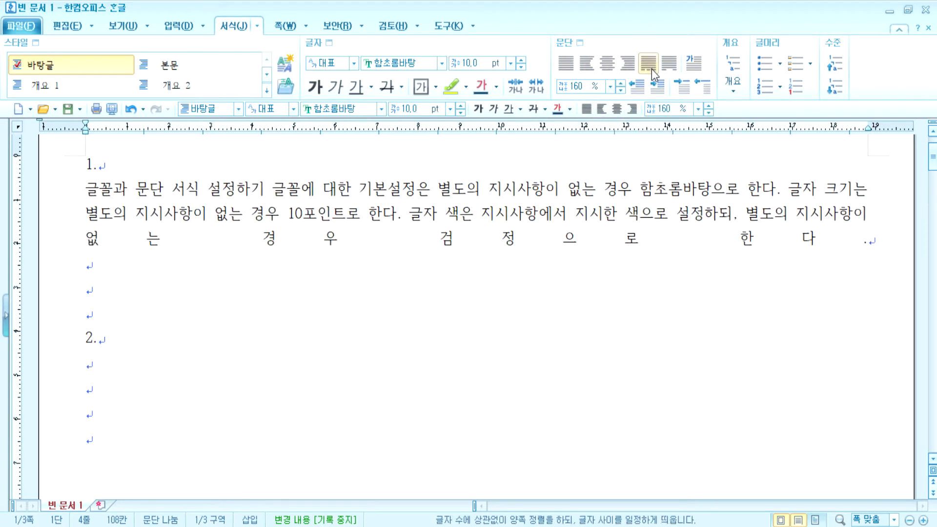
{"action": "left_click", "coordinate": [666, 66]}
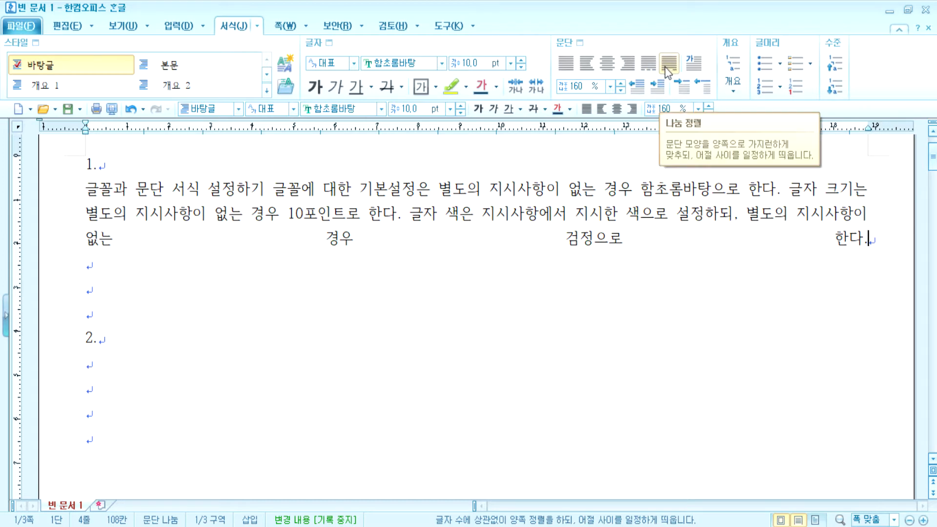
Compare even character spacing with even word spacing (나눔 정렬) on the paragraph's last line, finishing with character distribution
{"action": "left_click", "coordinate": [642, 66]}
{"action": "left_click", "coordinate": [666, 65]}
{"action": "left_click", "coordinate": [648, 63]}
{"action": "left_click", "coordinate": [628, 63]}
{"action": "left_click", "coordinate": [648, 65]}
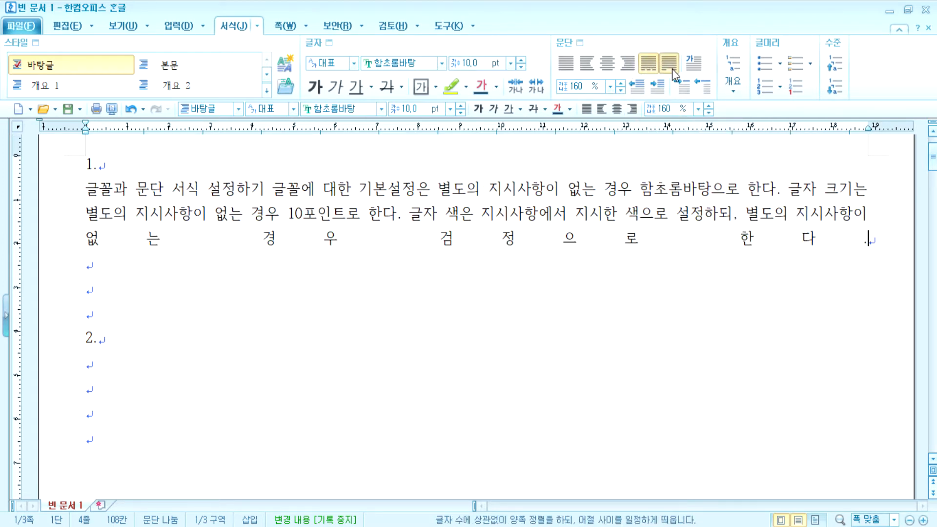
{"action": "left_click", "coordinate": [671, 69]}
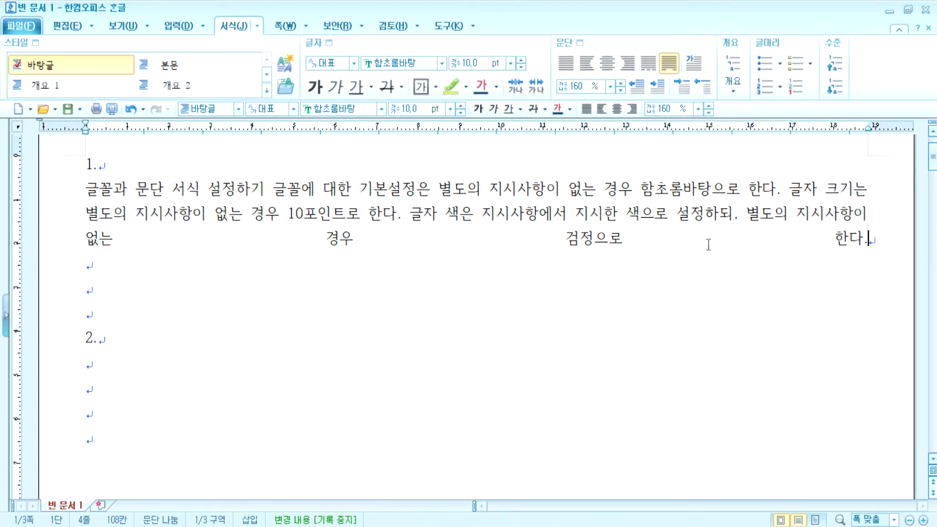
{"action": "left_click", "coordinate": [653, 65]}
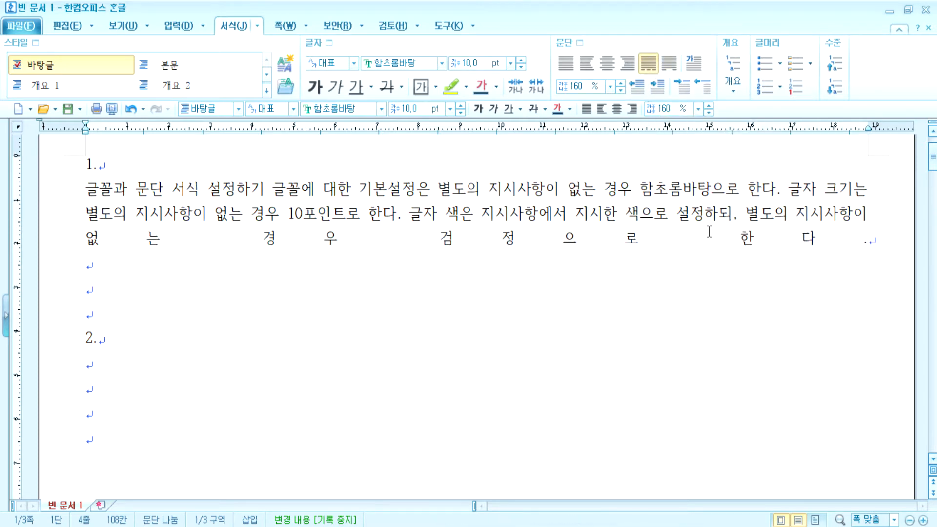
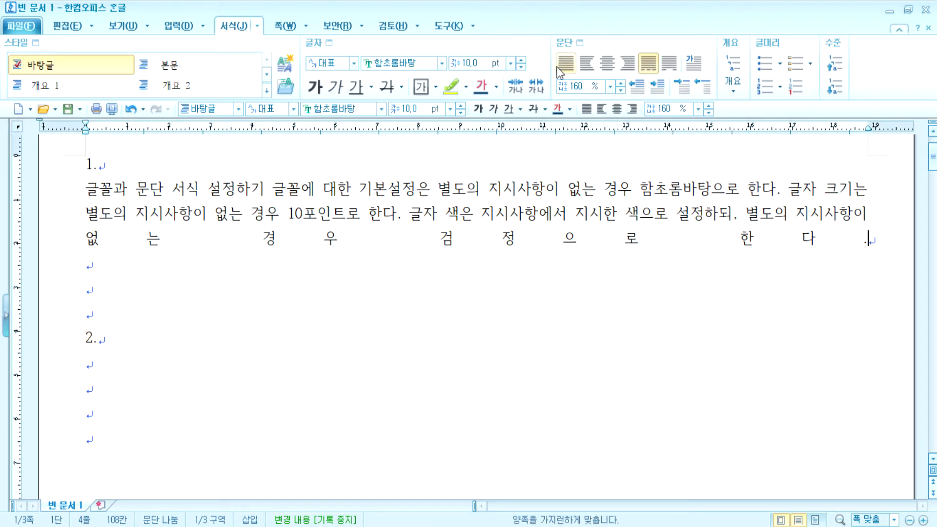
Return the paragraph to justified alignment, briefly reapplying character distribution for comparison
{"action": "left_click", "coordinate": [572, 65]}
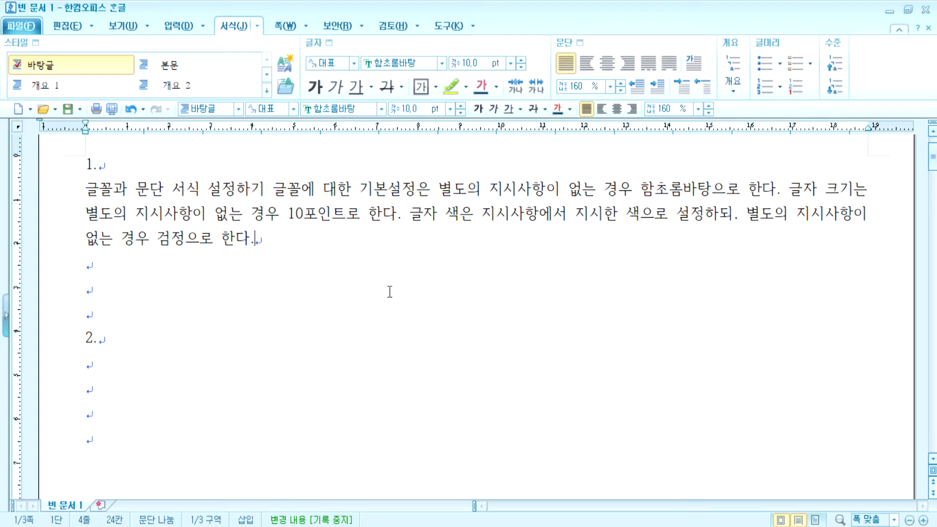
{"action": "left_click", "coordinate": [649, 71]}
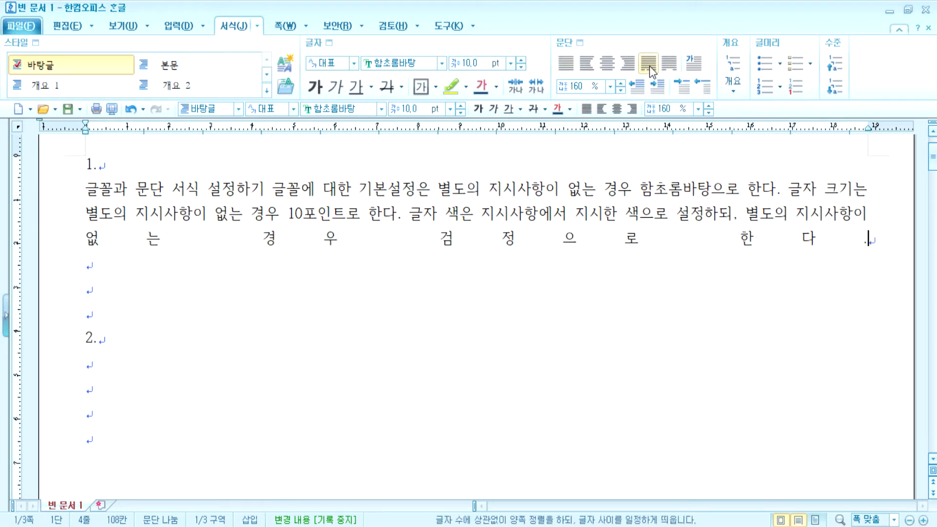
{"action": "left_click", "coordinate": [566, 63]}
{"action": "left_click", "coordinate": [268, 189]}
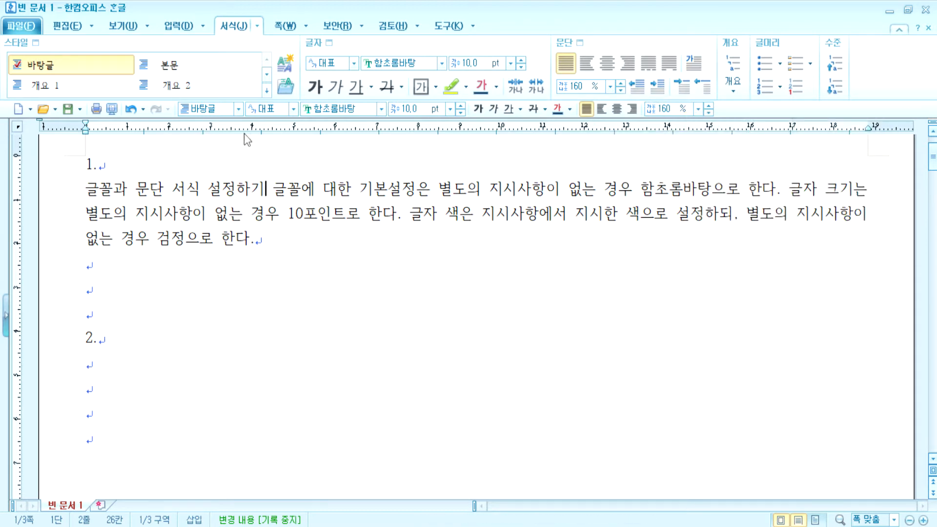
{"action": "left_click", "coordinate": [154, 209]}
{"action": "left_click_drag", "start_coordinate": [154, 210], "coordinate": [167, 211]}
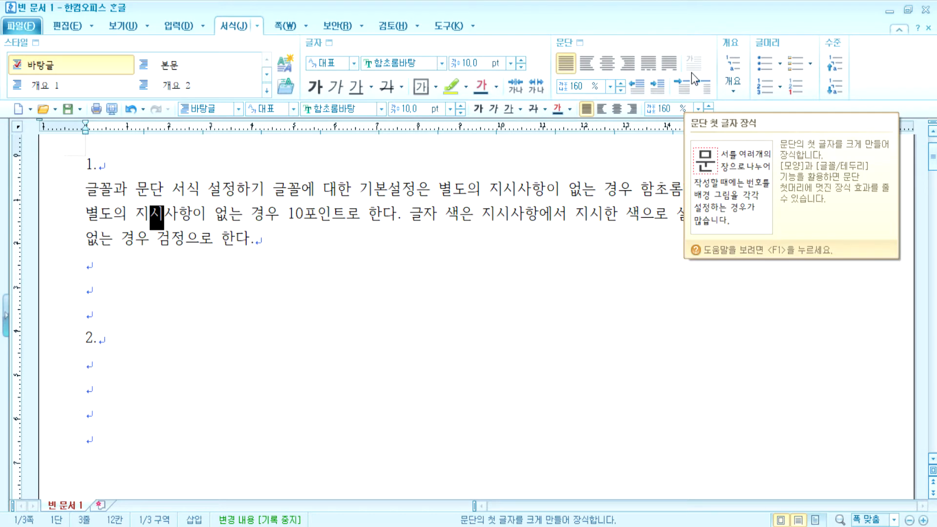
{"action": "left_click_drag", "start_coordinate": [86, 189], "coordinate": [96, 189]}
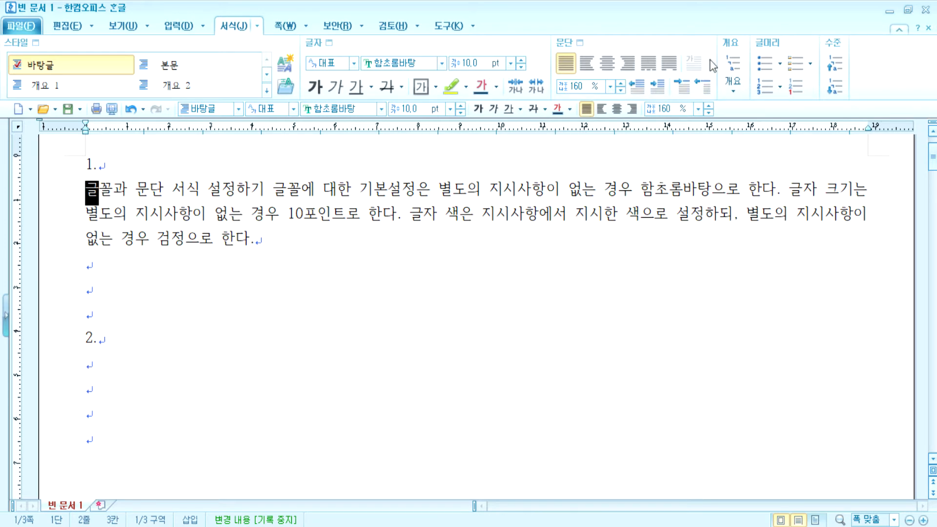
{"action": "left_click_drag", "start_coordinate": [314, 185], "coordinate": [330, 218]}
Add a first-letter decoration (문단 첫 글자 장식) to the paragraph under number 1, using the two-line shape
{"action": "left_click", "coordinate": [289, 200]}
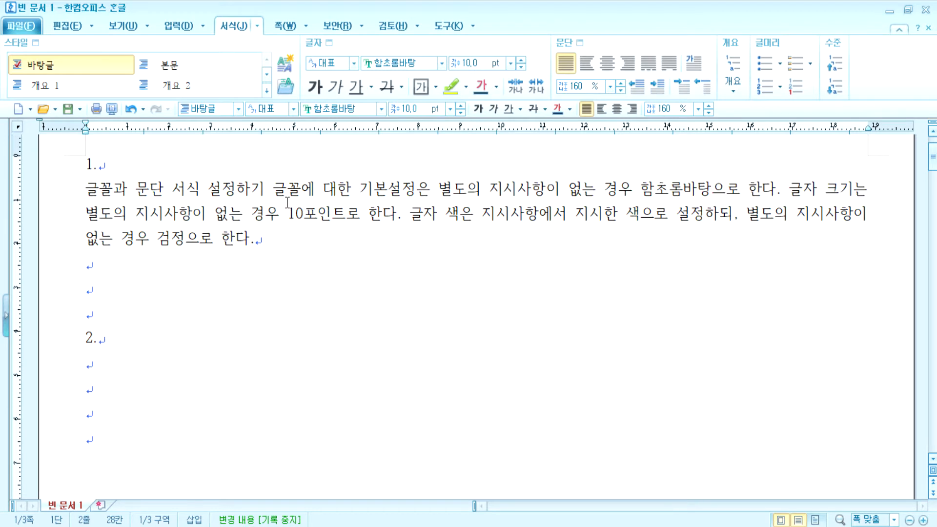
{"action": "left_click", "coordinate": [700, 58]}
{"action": "left_click", "coordinate": [404, 199]}
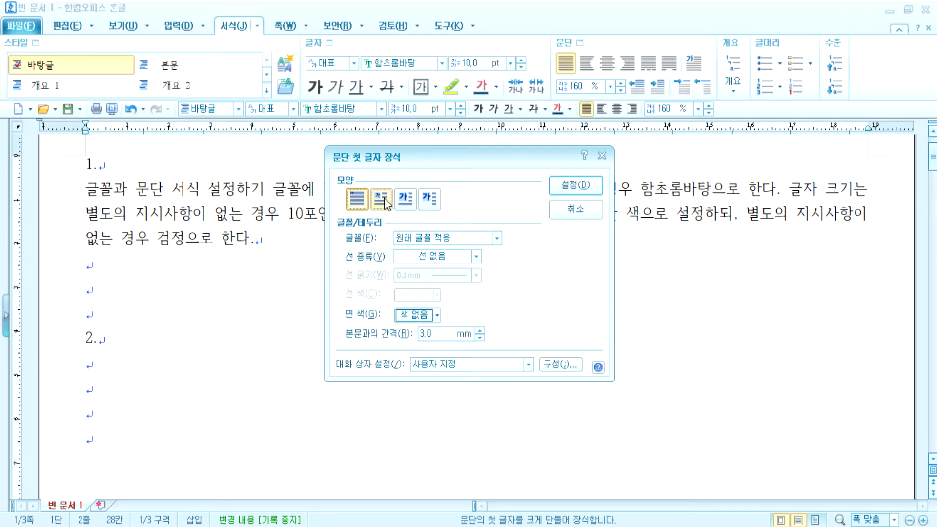
{"action": "key", "text": "Return"}
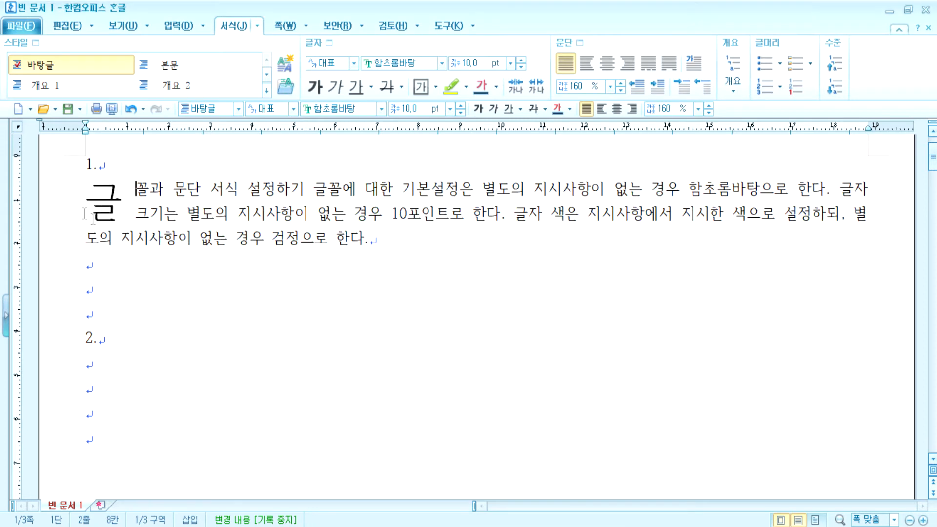
Compare the three-line first-letter decoration with the two-line one, finishing with the two-line shape
{"action": "left_click", "coordinate": [689, 65]}
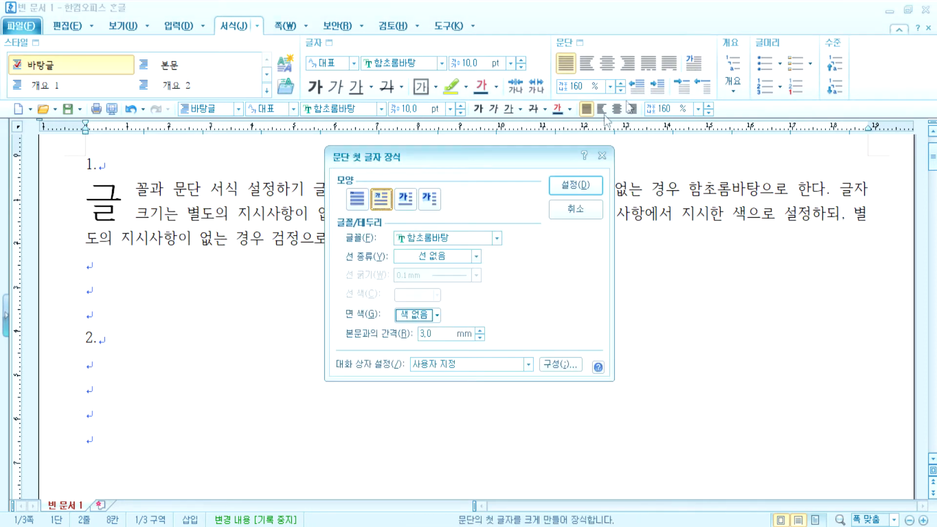
{"action": "left_click", "coordinate": [565, 187]}
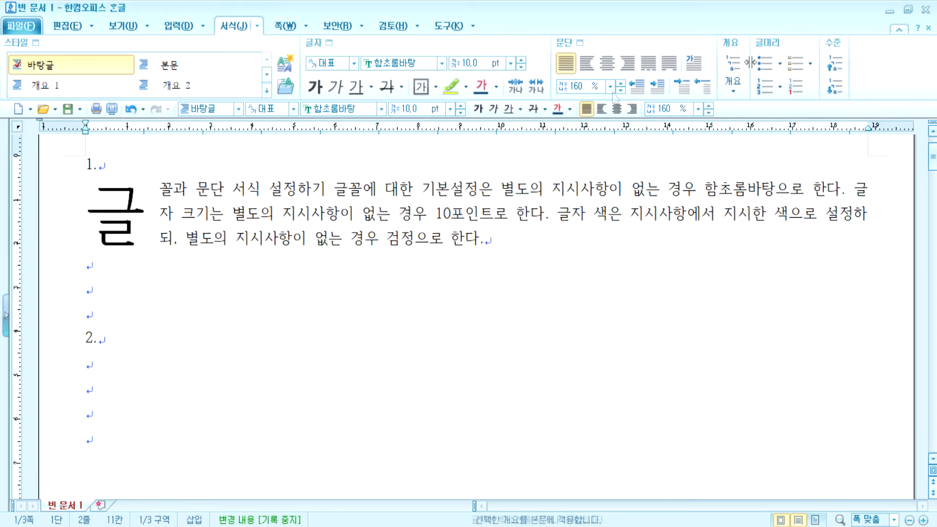
{"action": "left_click", "coordinate": [690, 64]}
{"action": "left_click", "coordinate": [381, 198]}
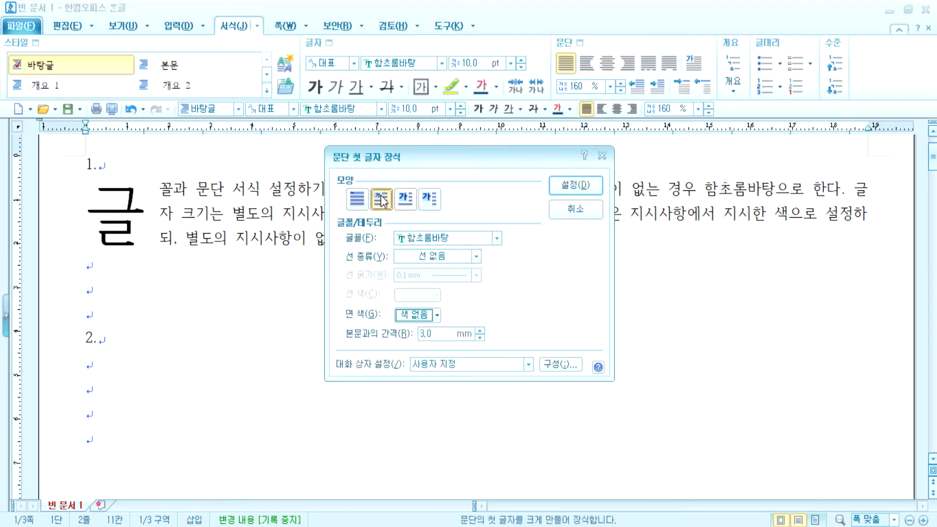
{"action": "left_click", "coordinate": [571, 185]}
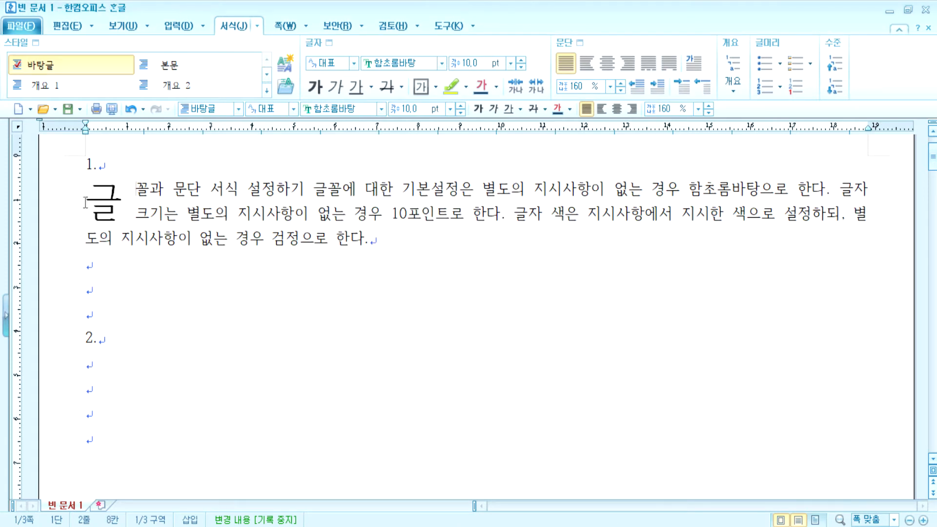
Give the decorated first letter the 함초롬돋움 font, a dotted border, yellow fill and 1.0 mm spacing from the body text
{"action": "left_click", "coordinate": [694, 64]}
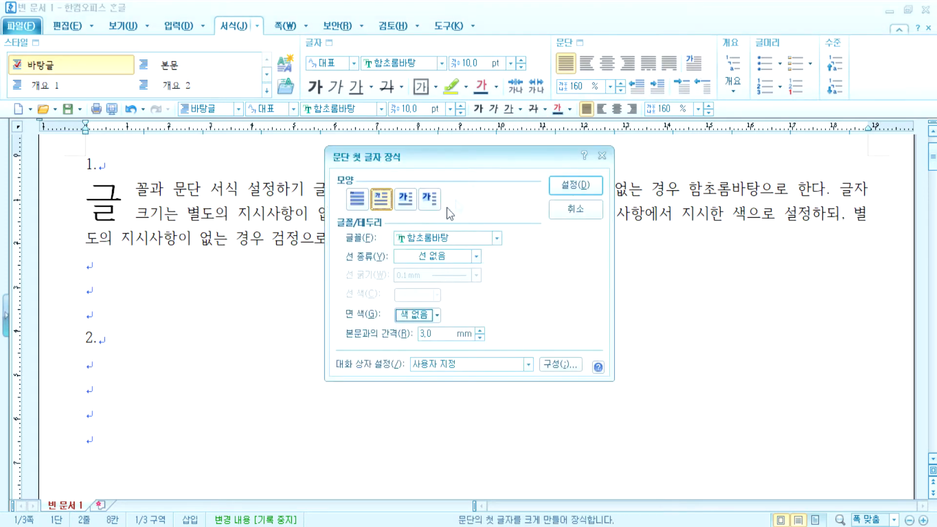
{"action": "left_click", "coordinate": [496, 239]}
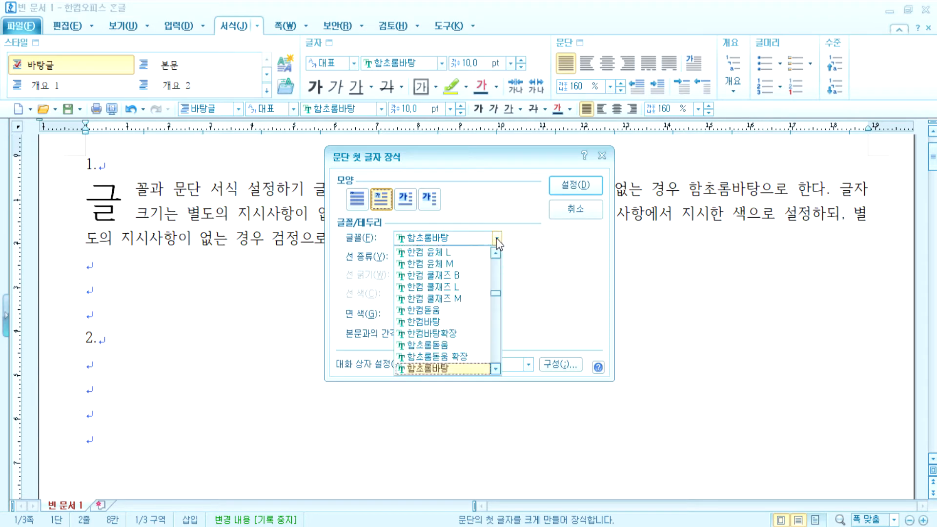
{"action": "left_click", "coordinate": [429, 345]}
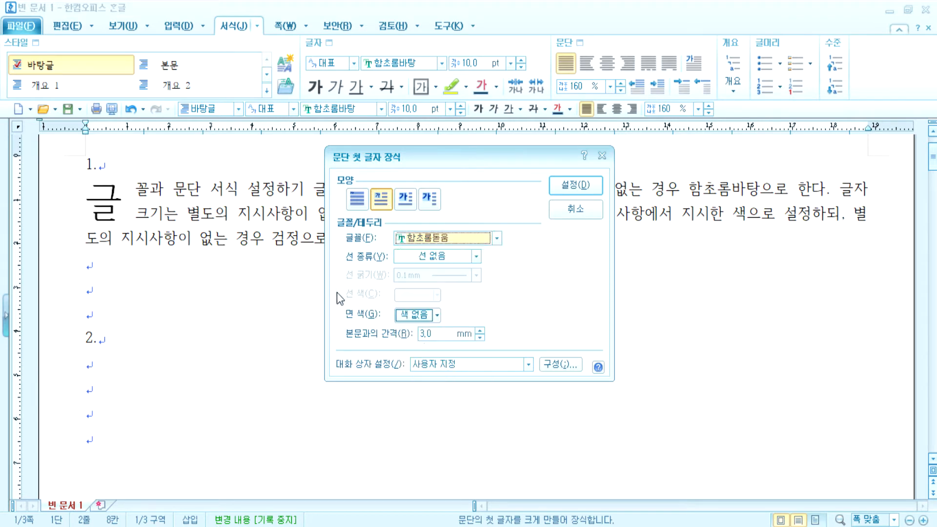
{"action": "left_click", "coordinate": [480, 337]}
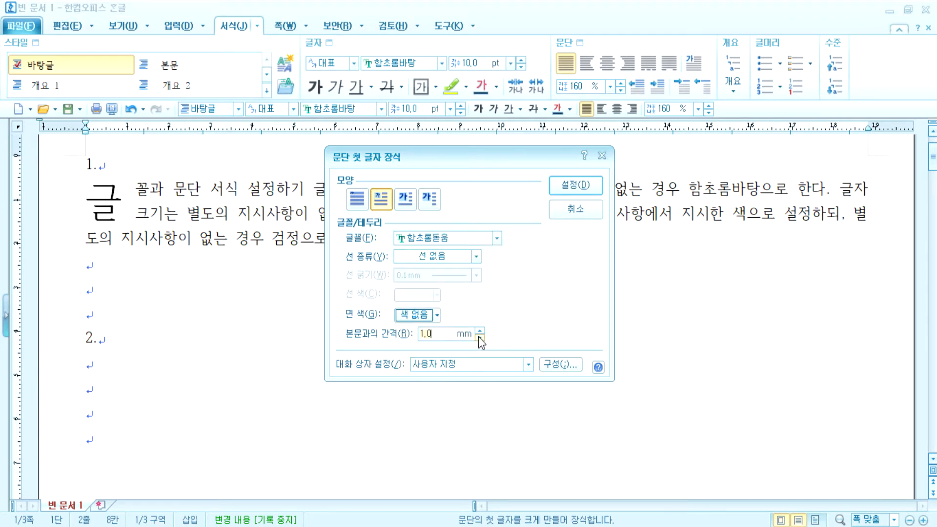
{"action": "left_click", "coordinate": [437, 315]}
{"action": "left_click", "coordinate": [434, 355]}
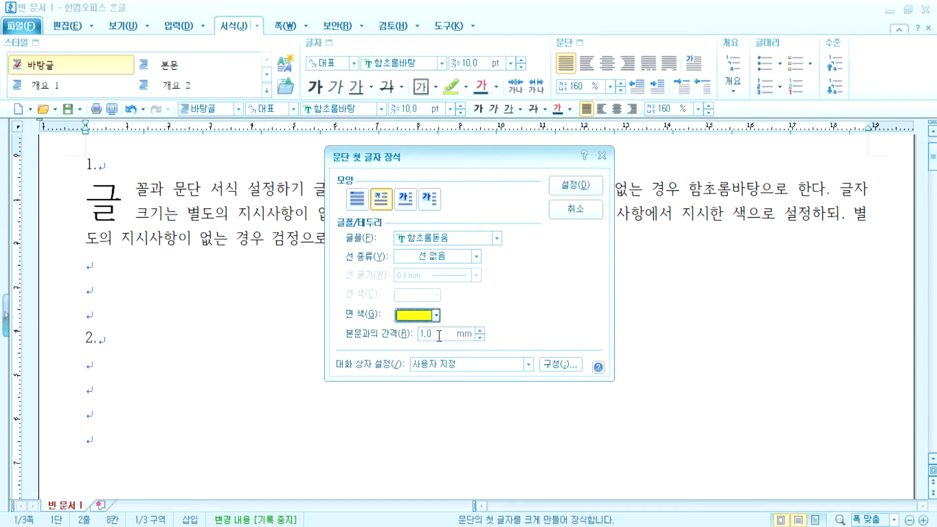
{"action": "left_click", "coordinate": [466, 261]}
{"action": "left_click", "coordinate": [438, 305]}
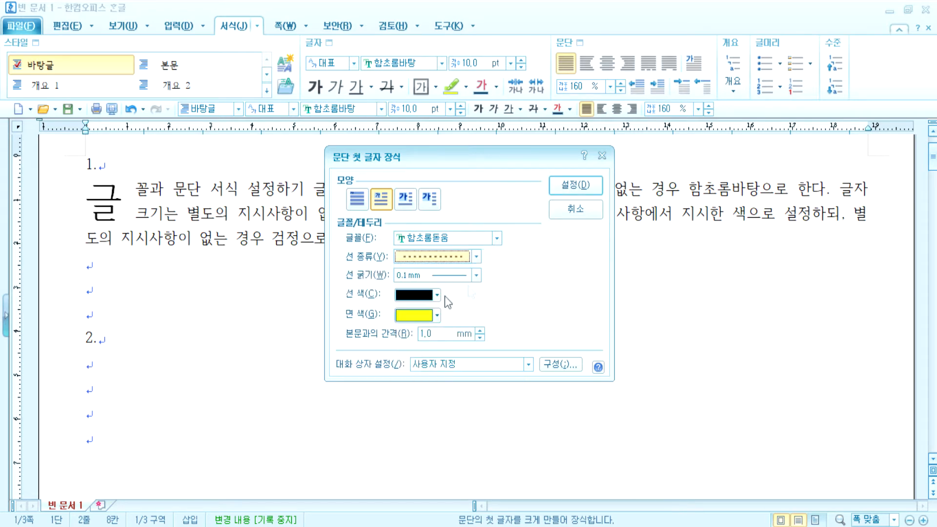
{"action": "left_click", "coordinate": [578, 187]}
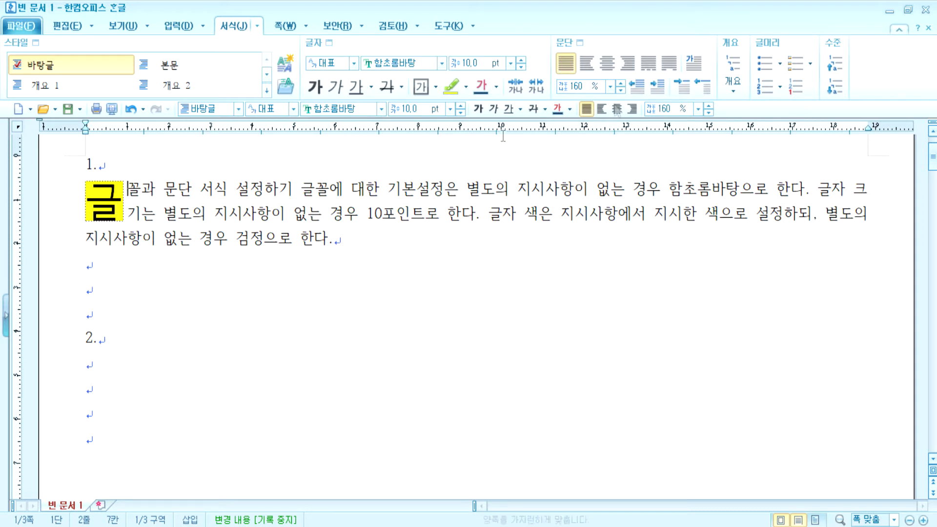
Review the first-letter decoration settings and colour the decorated letter 글 red
{"action": "left_click", "coordinate": [693, 62]}
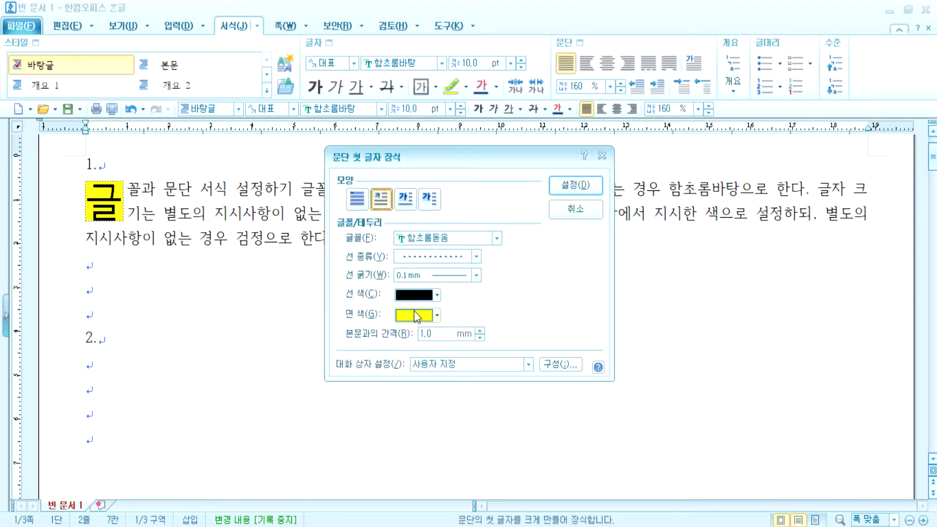
{"action": "left_click", "coordinate": [573, 214]}
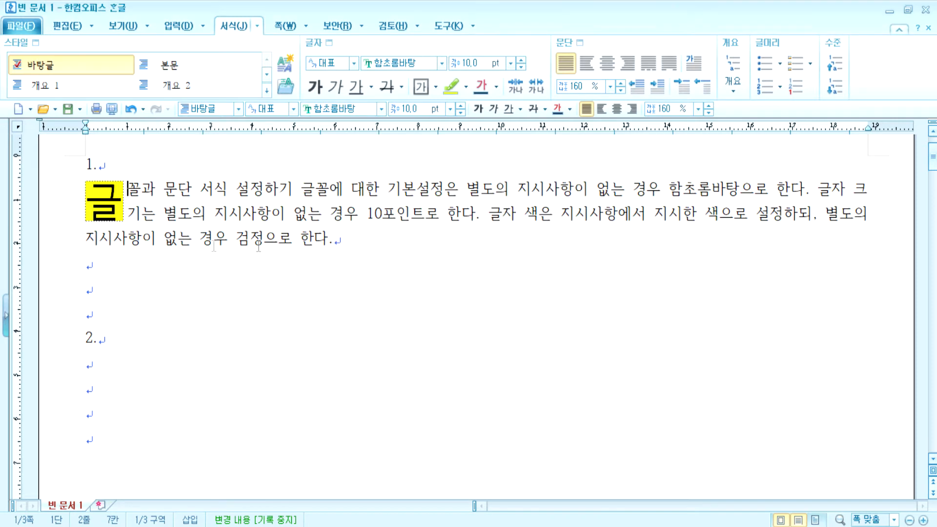
{"action": "left_click", "coordinate": [108, 201]}
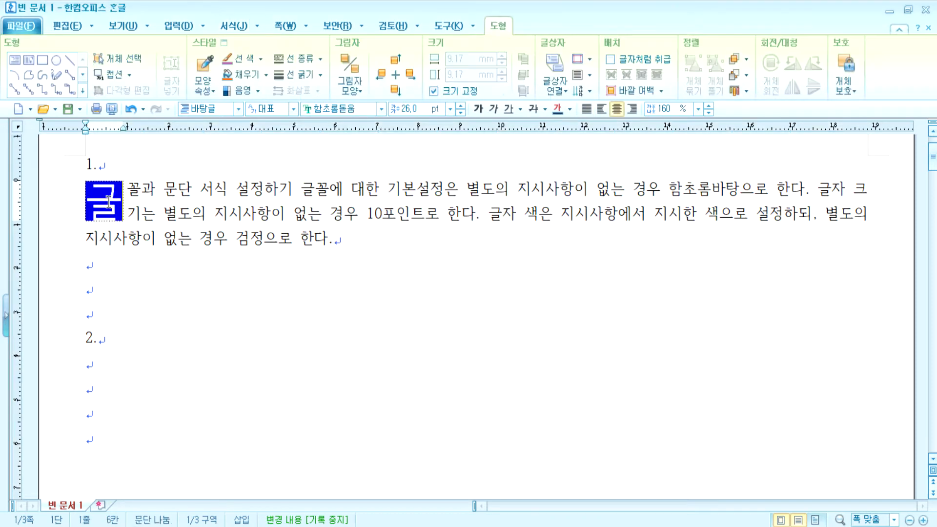
{"action": "left_click", "coordinate": [569, 109]}
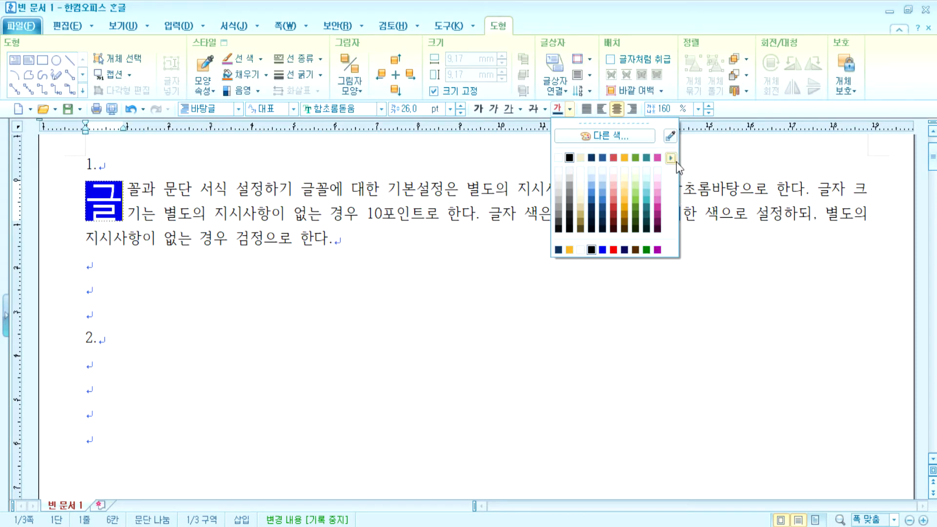
{"action": "left_click", "coordinate": [613, 250]}
{"action": "left_click", "coordinate": [328, 213]}
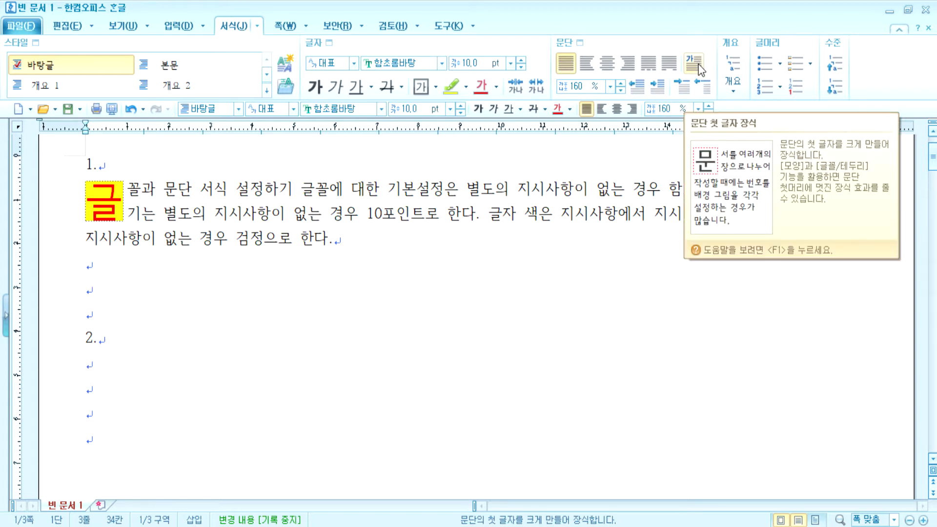
Remove the first-letter decoration from the paragraph by setting its shape to 없음
{"action": "left_click_drag", "start_coordinate": [298, 196], "coordinate": [407, 232]}
{"action": "left_click", "coordinate": [388, 195]}
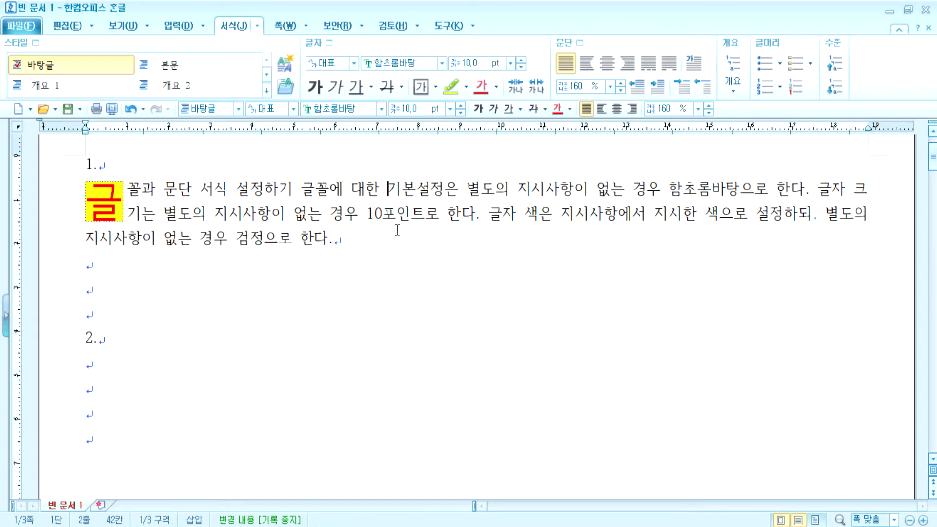
{"action": "left_click", "coordinate": [700, 66]}
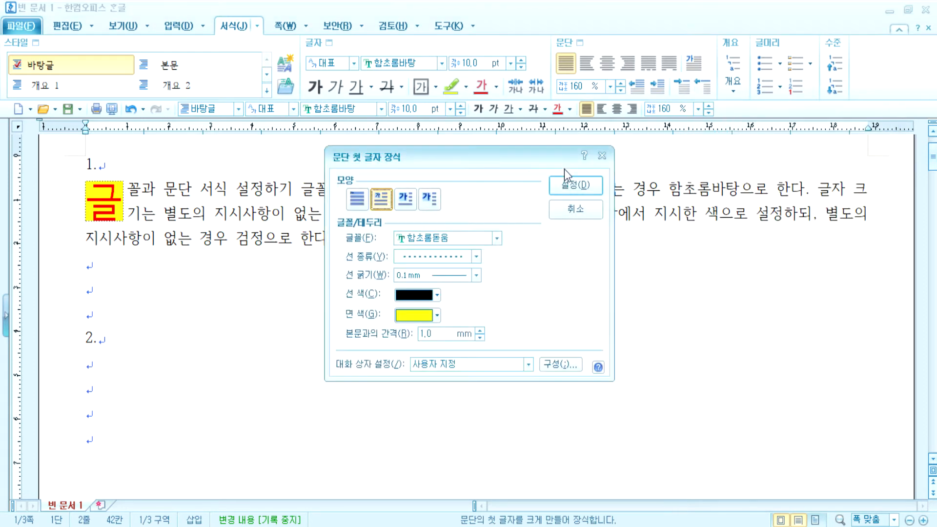
{"action": "left_click", "coordinate": [356, 199]}
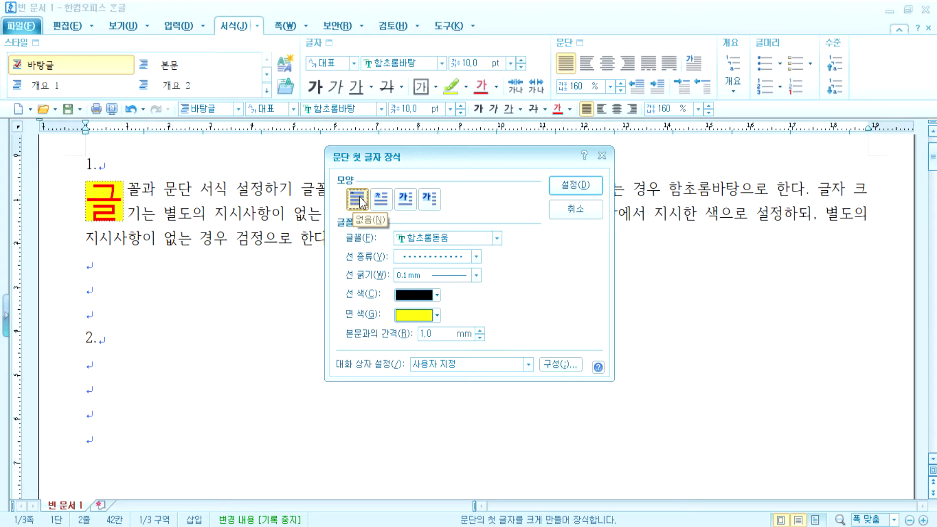
{"action": "left_click", "coordinate": [574, 187]}
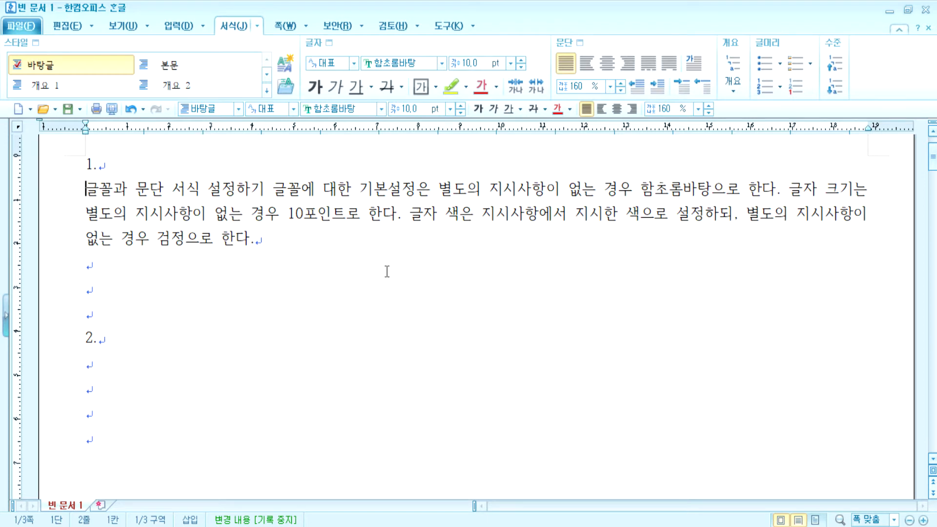
In the list at the document's end, number 하나 and 둘 manually with "1." and "2."
{"action": "key", "text": "ctrl+End"}
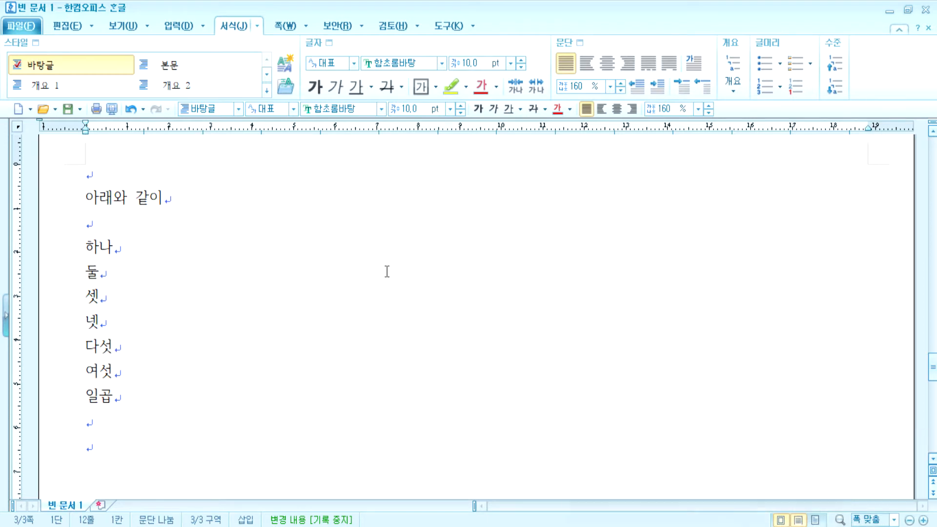
{"action": "left_click", "coordinate": [84, 247]}
{"action": "type", "text": "1."}
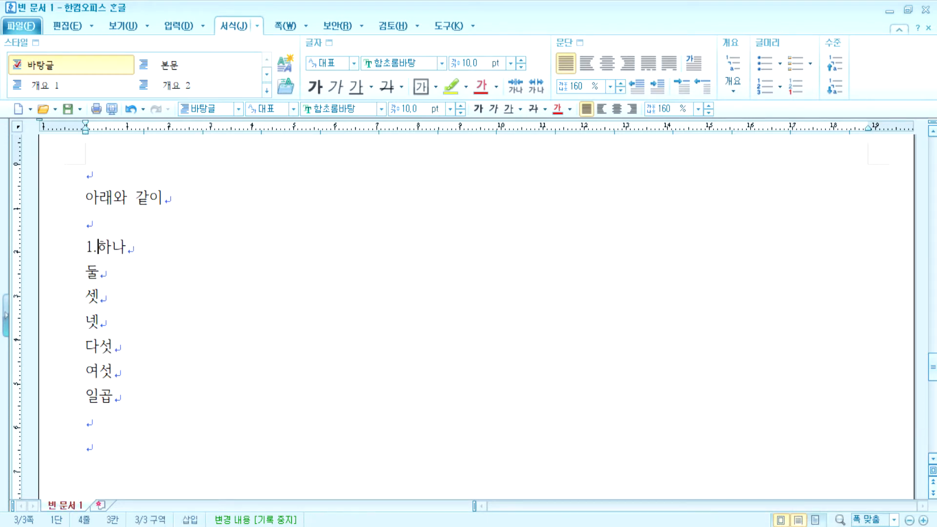
{"action": "key", "text": "Down"}
{"action": "key", "text": "Home"}
{"action": "type", "text": "2."}
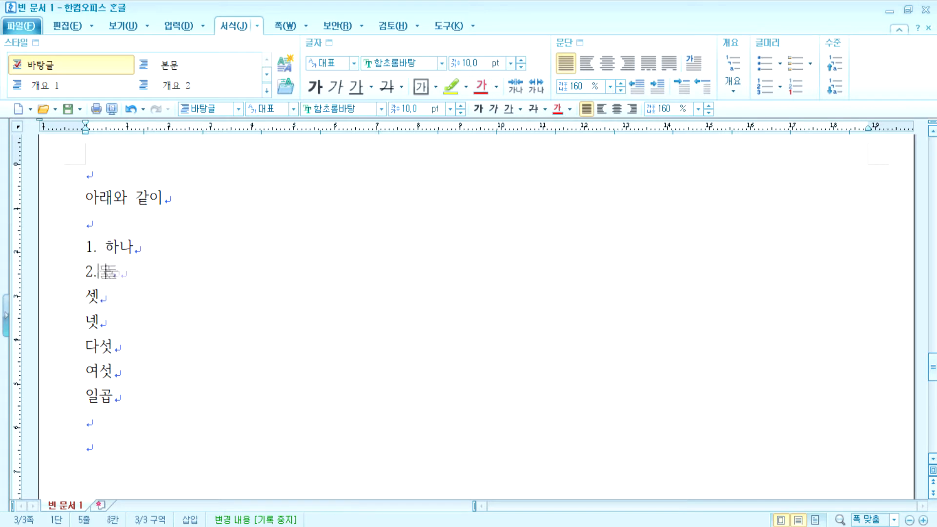
Delete the manually entered numbers in front of 둘 and 하나
{"action": "key", "text": "BackSpace"}
{"action": "key", "text": "BackSpace"}
{"action": "key", "text": "BackSpace"}
{"action": "key", "text": "Up"}
{"action": "key", "text": "Delete"}
{"action": "key", "text": "Delete"}
{"action": "key", "text": "Delete"}
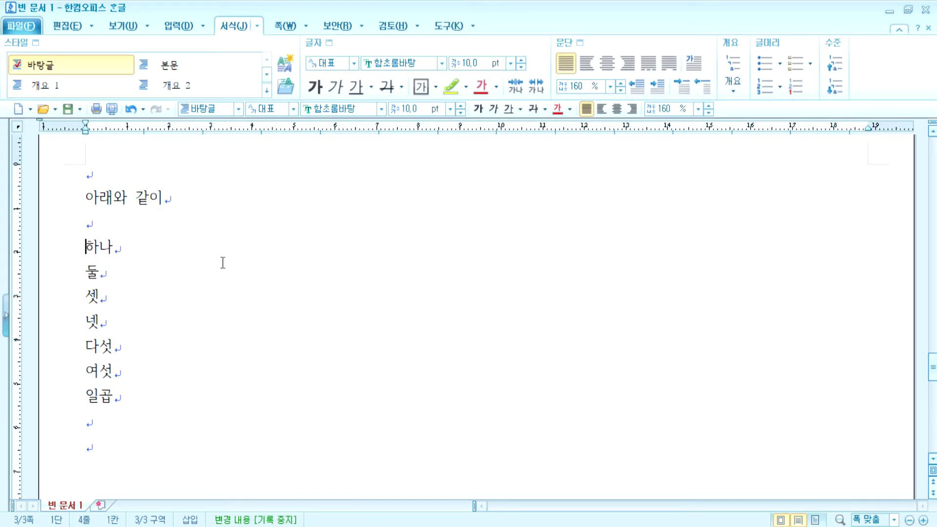
Select the seven list items from 하나 to 일곱, apply outline numbering (개요) and remove it again
{"action": "left_click_drag", "start_coordinate": [89, 244], "coordinate": [141, 395]}
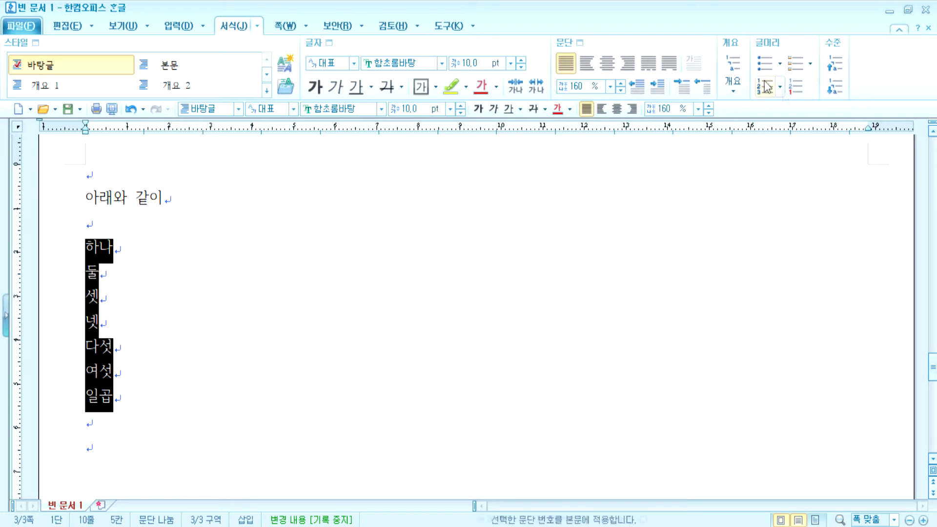
{"action": "left_click", "coordinate": [733, 65]}
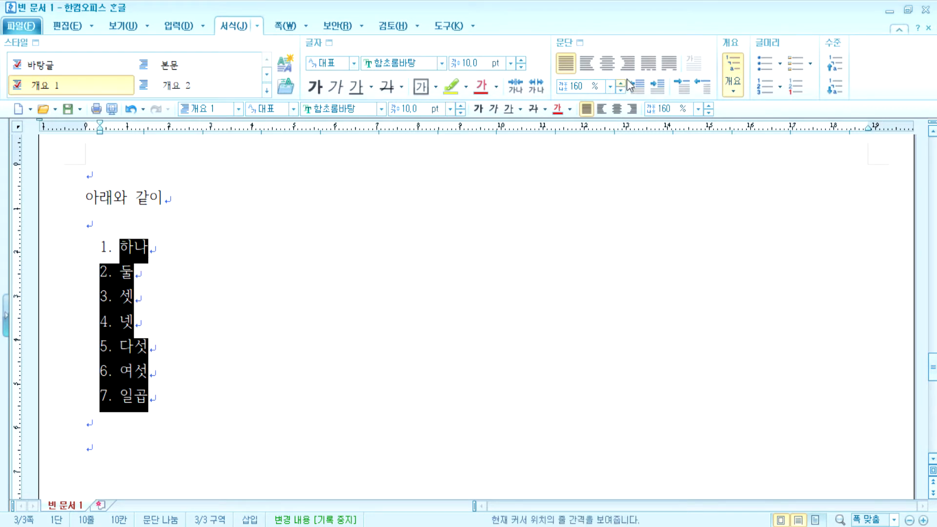
{"action": "left_click", "coordinate": [730, 72]}
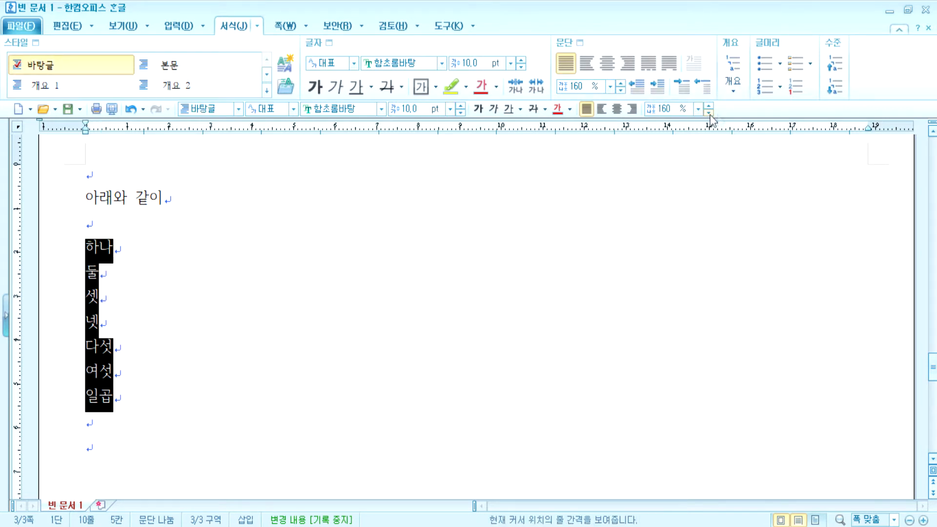
Switch bullets and paragraph numbering on and off for the seven selected items, ending with plain text
{"action": "left_click", "coordinate": [764, 63]}
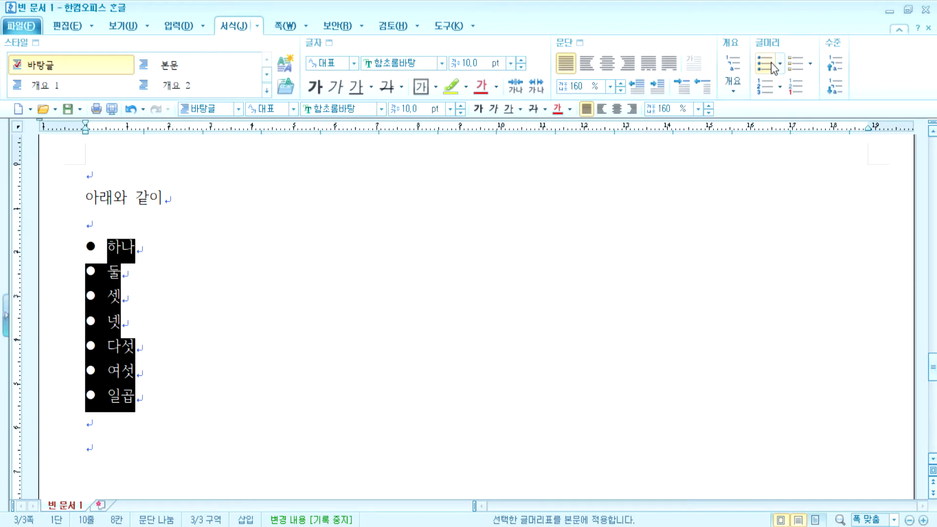
{"action": "left_click", "coordinate": [771, 63]}
{"action": "left_click", "coordinate": [769, 95]}
{"action": "left_click", "coordinate": [767, 87]}
{"action": "left_click", "coordinate": [767, 87]}
{"action": "left_click", "coordinate": [768, 93]}
{"action": "left_click", "coordinate": [769, 92]}
{"action": "left_click", "coordinate": [769, 93]}
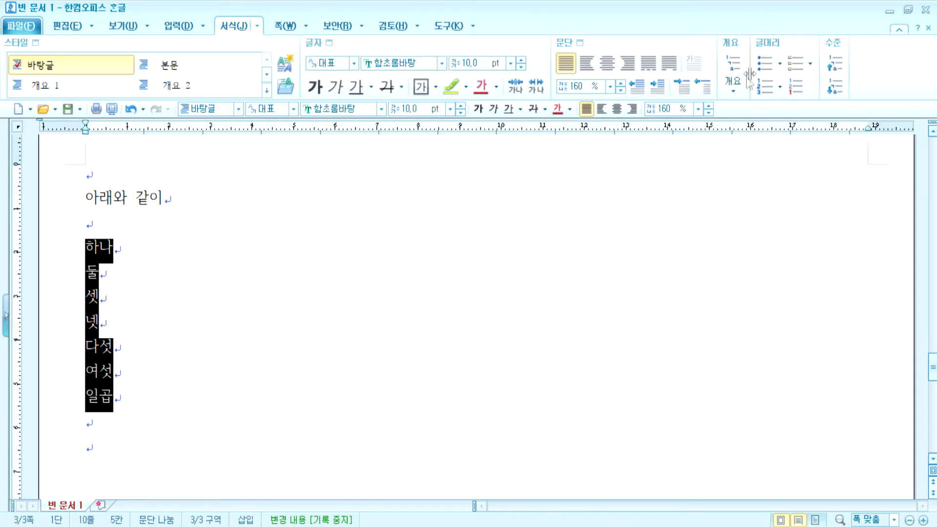
Preview the outline formats and apply paragraph numbering (문단 번호) to the seven list items
{"action": "left_click", "coordinate": [736, 92]}
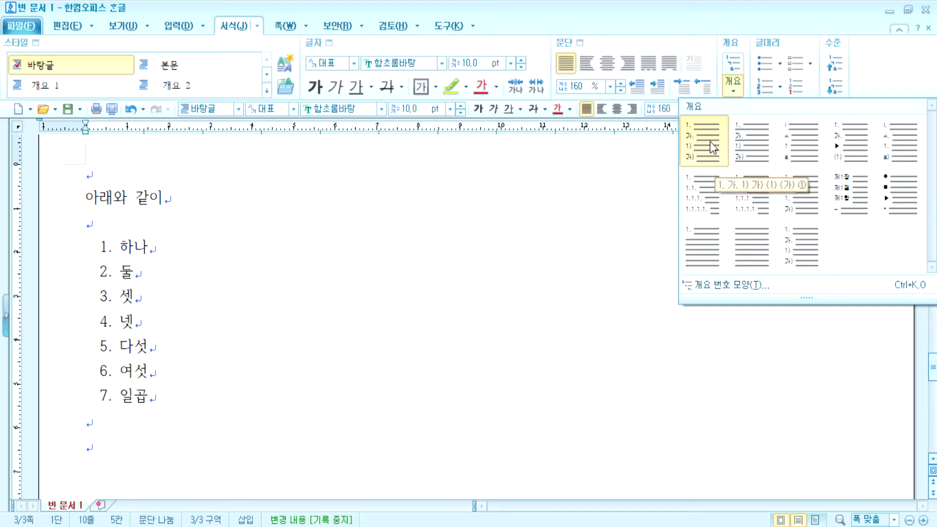
{"action": "left_click", "coordinate": [763, 90]}
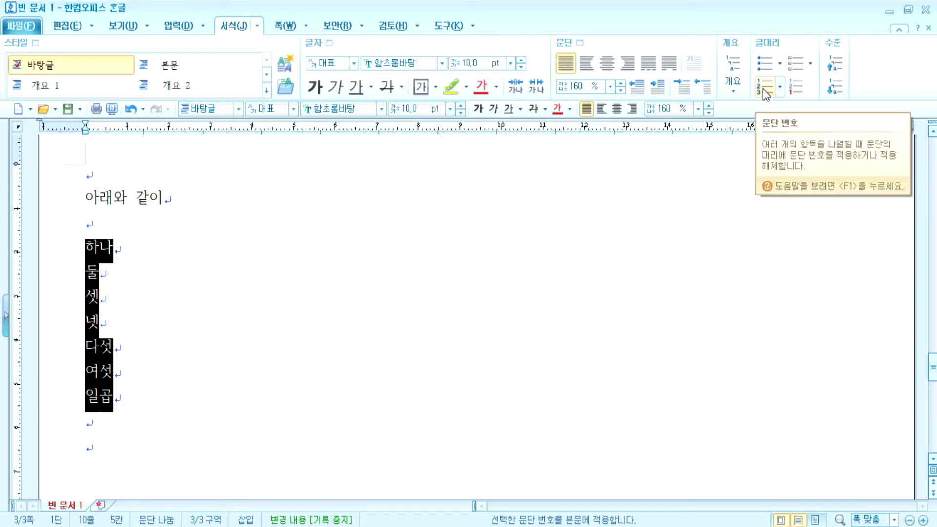
{"action": "left_click", "coordinate": [762, 89]}
{"action": "left_click", "coordinate": [228, 356]}
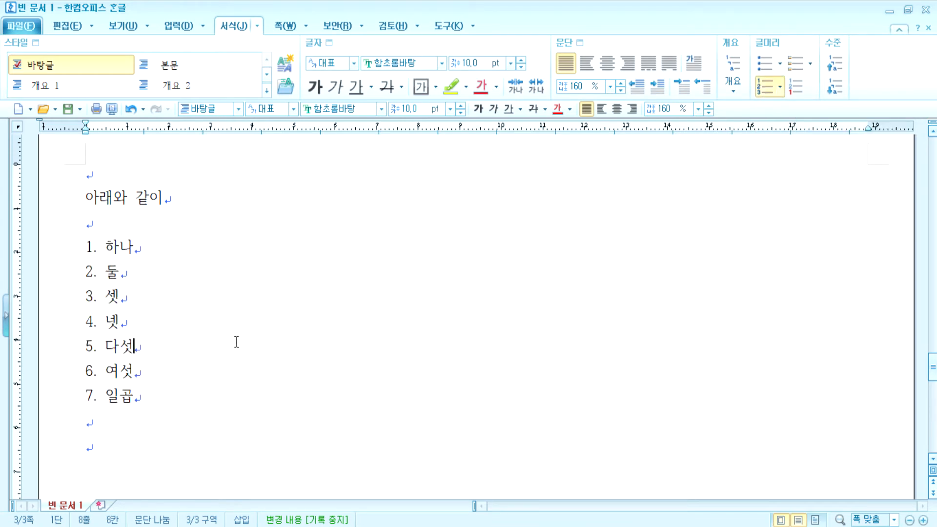
Insert a new numbered item "둘 반" after 둘
{"action": "left_click", "coordinate": [133, 275]}
{"action": "key", "text": "Return"}
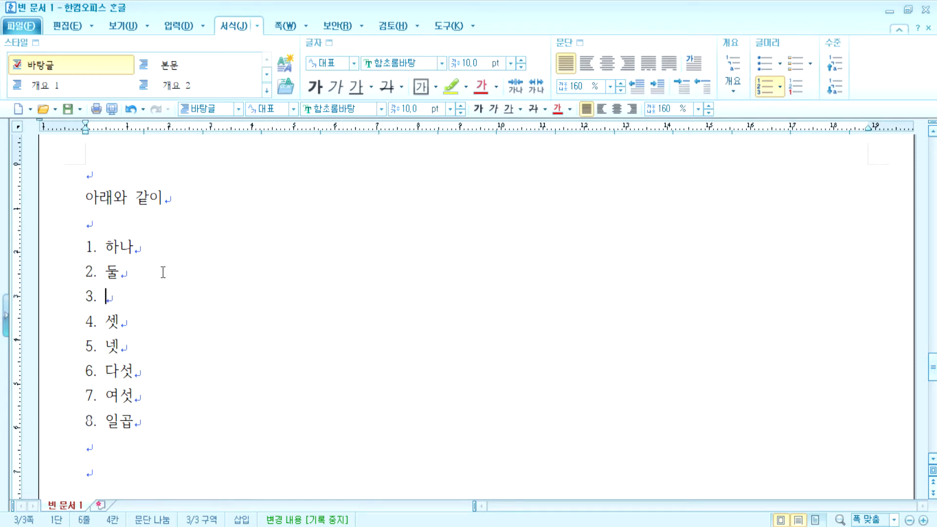
{"action": "type", "text": "ㄷㅜㄹ 반"}
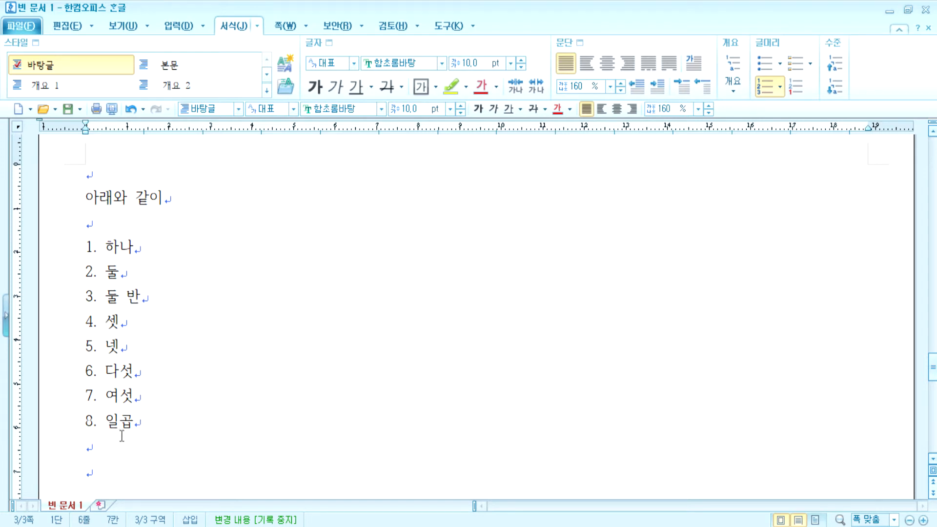
Insert a new first item "영" above 하나 in the numbered list
{"action": "left_click", "coordinate": [108, 249]}
{"action": "key", "text": "Return"}
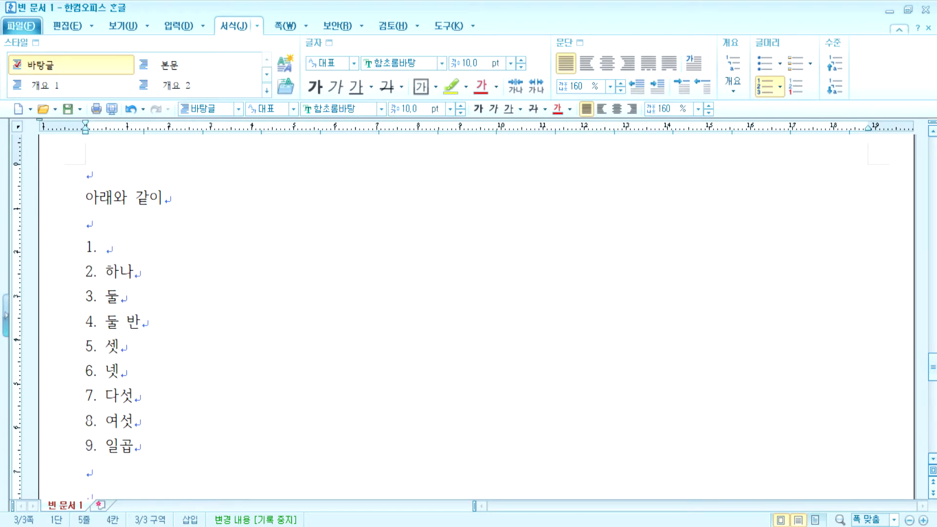
{"action": "key", "text": "Up"}
{"action": "type", "text": "영"}
Delete the numbered item "둘 반" between 둘 and 셋
{"action": "left_click_drag", "start_coordinate": [105, 323], "coordinate": [142, 323]}
{"action": "key", "text": "Left"}
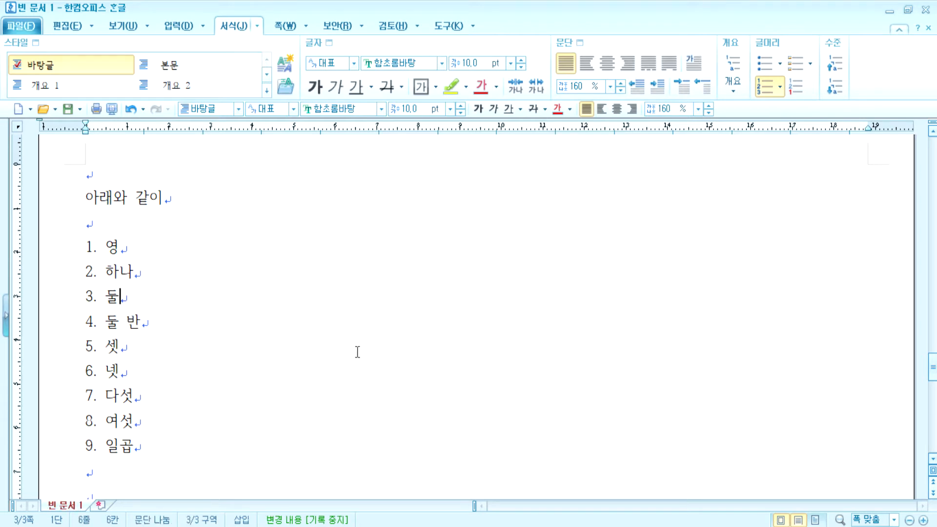
{"action": "key", "text": "Right"}
{"action": "key", "text": "Delete"}
{"action": "key", "text": "Delete"}
{"action": "key", "text": "Delete"}
{"action": "key", "text": "Delete"}
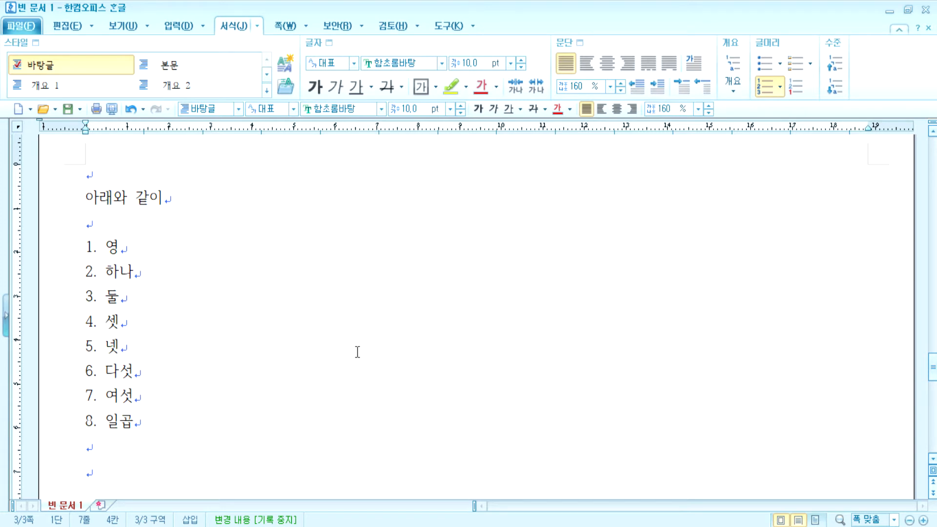
Add the item "여덟" after 일곱 and end the numbering on the following paragraph
{"action": "scroll", "coordinate": [341, 370], "scroll_direction": "down", "scroll_amount": 3}
{"action": "left_click", "coordinate": [150, 283]}
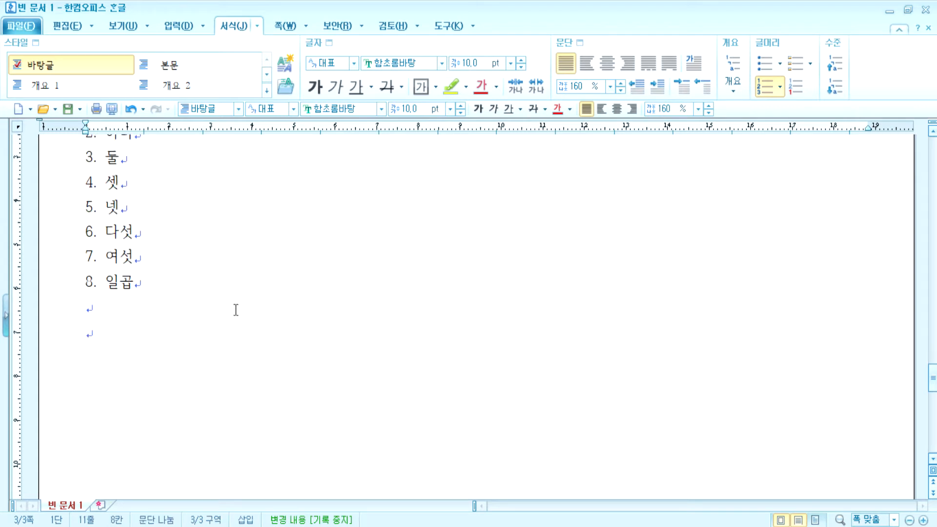
{"action": "key", "text": "Return"}
{"action": "type", "text": "여덟"}
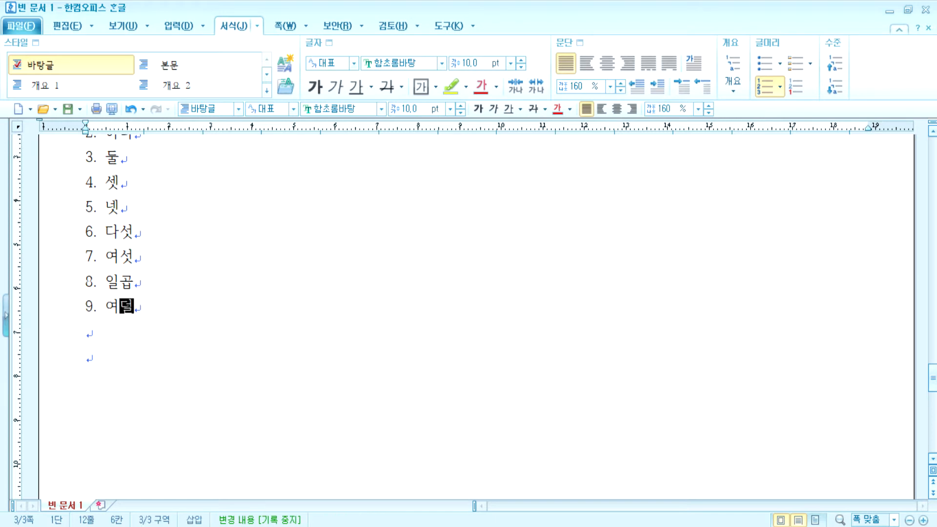
{"action": "key", "text": "Return"}
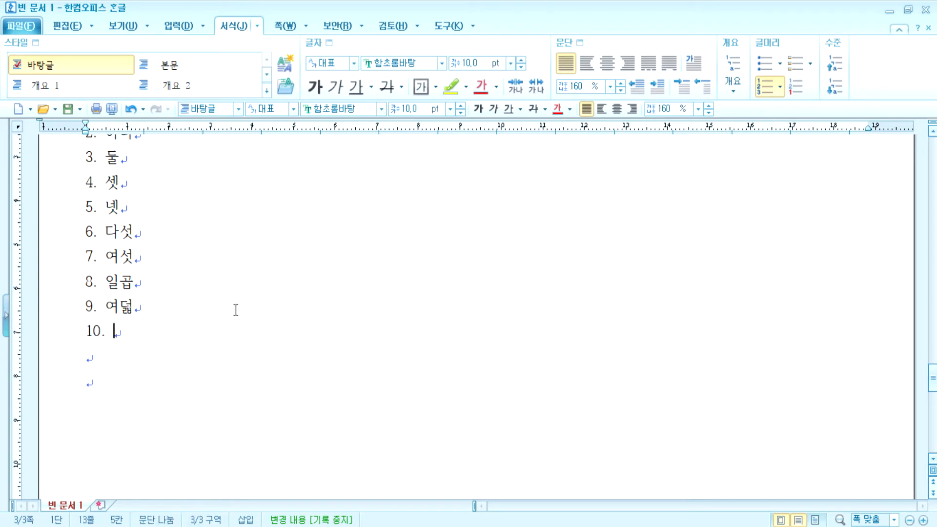
{"action": "key", "text": "BackSpace"}
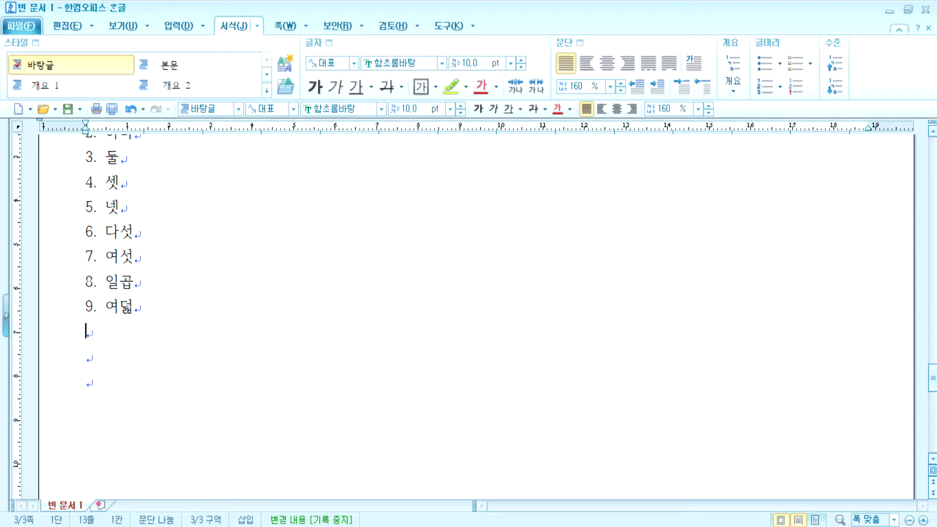
{"action": "key", "text": "Return"}
{"action": "key", "text": "BackSpace"}
Lower the item 둘 by one numbering level and raise it back again
{"action": "scroll", "coordinate": [146, 305], "scroll_direction": "up", "scroll_amount": 3}
{"action": "left_click", "coordinate": [108, 296]}
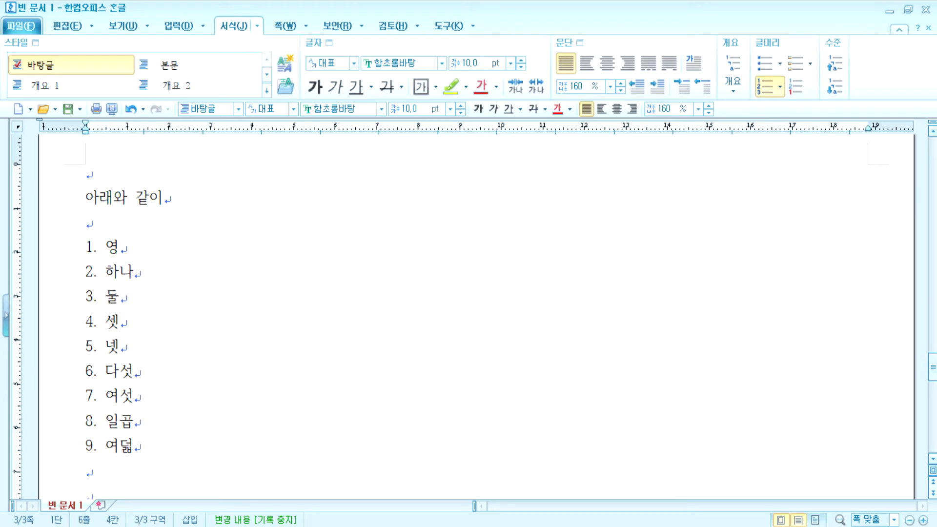
{"action": "key", "text": "BackSpace"}
{"action": "key", "text": "BackSpace"}
{"action": "key", "text": "BackSpace"}
{"action": "key", "text": "BackSpace"}
{"action": "key", "text": "BackSpace"}
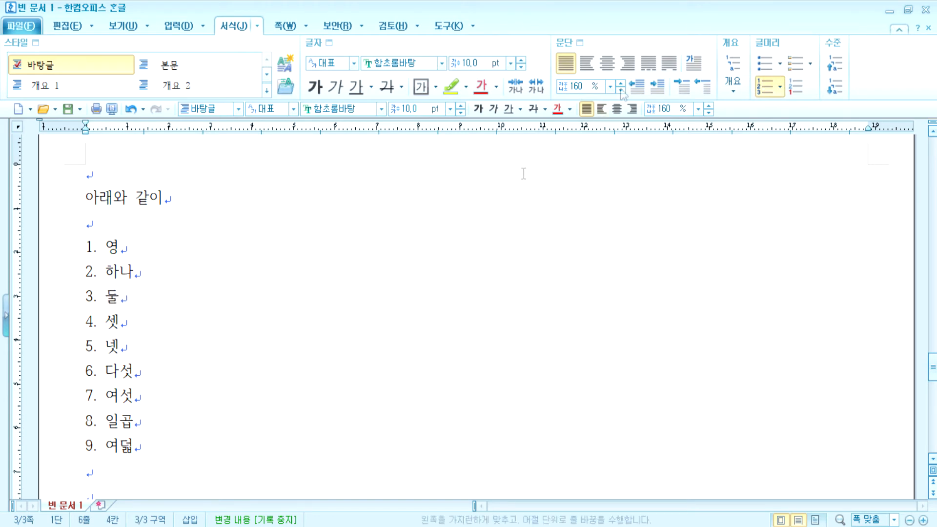
{"action": "left_click", "coordinate": [838, 93]}
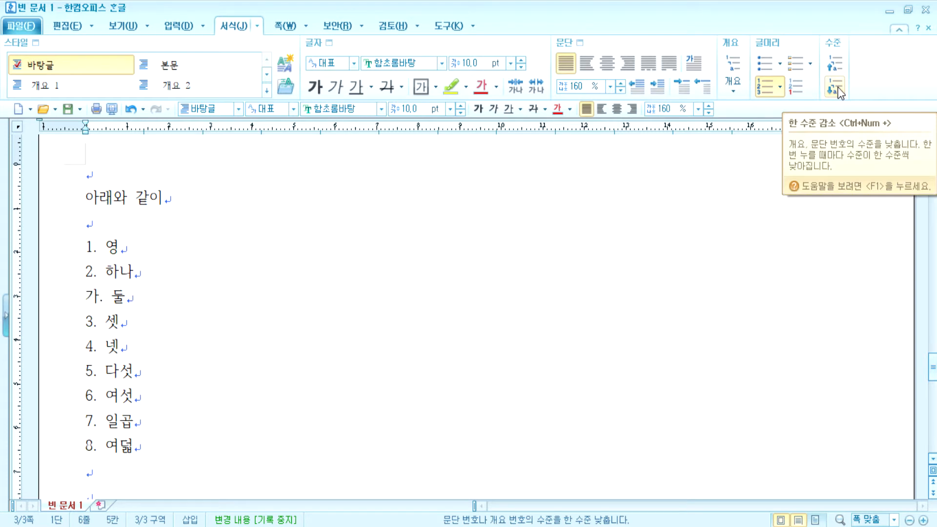
{"action": "left_click", "coordinate": [834, 64]}
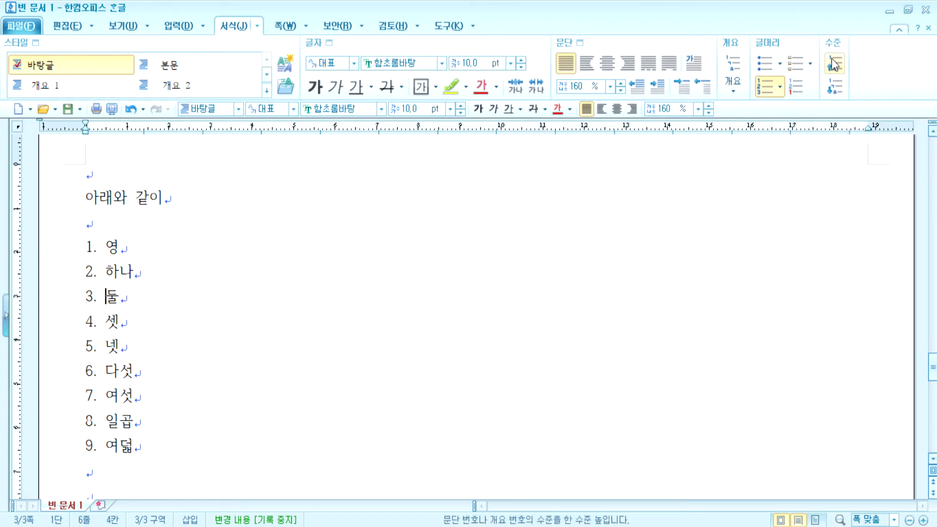
Lower the items 둘, 셋 and 넷 by one numbering level each
{"action": "left_click", "coordinate": [105, 296]}
{"action": "left_click", "coordinate": [122, 298]}
{"action": "left_click", "coordinate": [839, 86]}
{"action": "left_click", "coordinate": [839, 87]}
{"action": "left_click", "coordinate": [142, 354]}
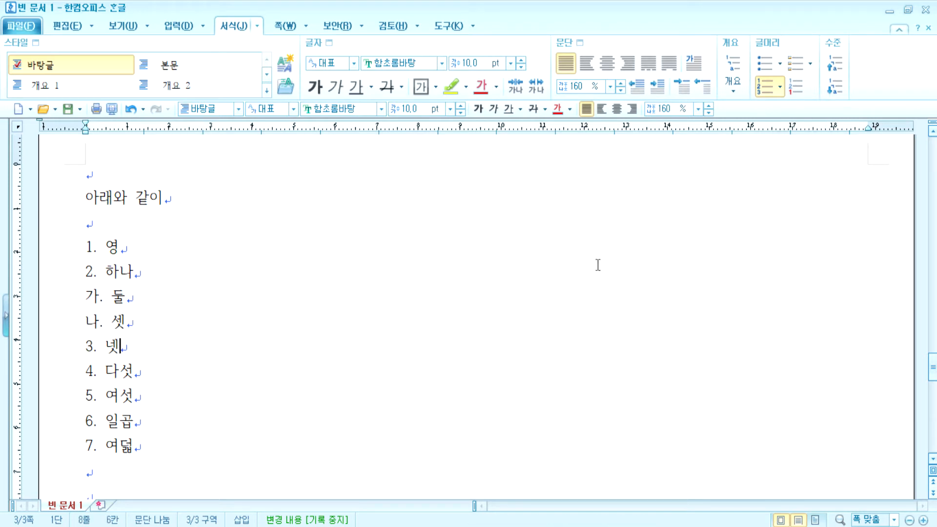
{"action": "left_click", "coordinate": [839, 87]}
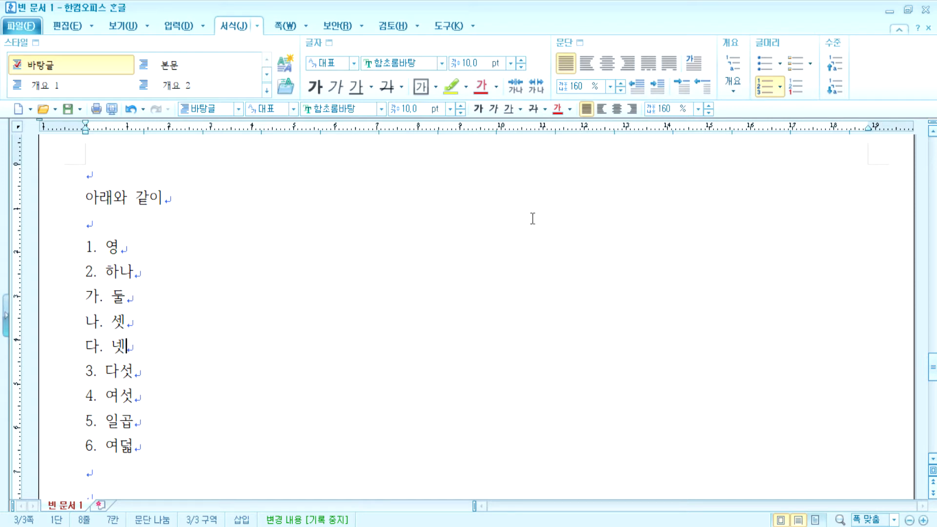
Lower the items 여섯 and 일곱 by one numbering level each
{"action": "left_click", "coordinate": [146, 392]}
{"action": "left_click", "coordinate": [836, 86]}
{"action": "left_click", "coordinate": [163, 418]}
{"action": "left_click", "coordinate": [835, 89]}
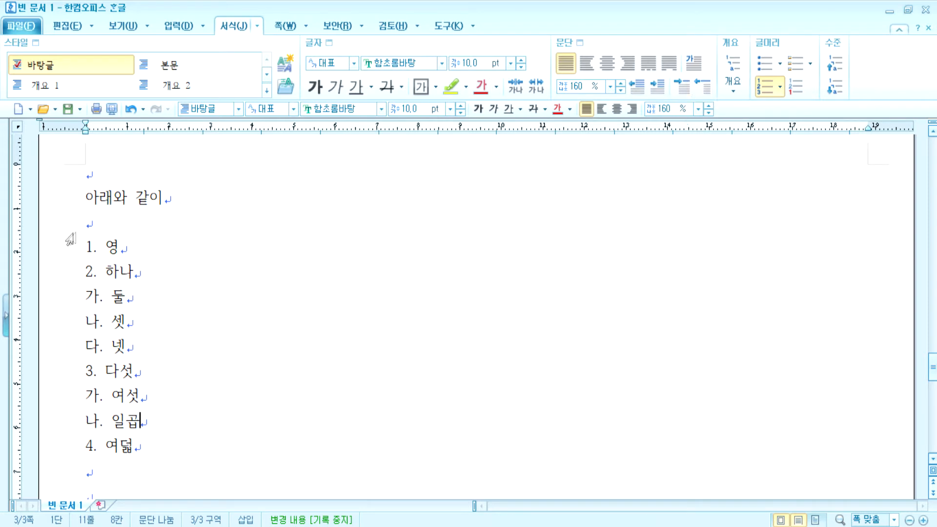
Apply the 바탕글 style from the heading 아래와 같이 through 여덟 to remove the paragraph numbering
{"action": "left_click_drag", "start_coordinate": [85, 198], "coordinate": [176, 450]}
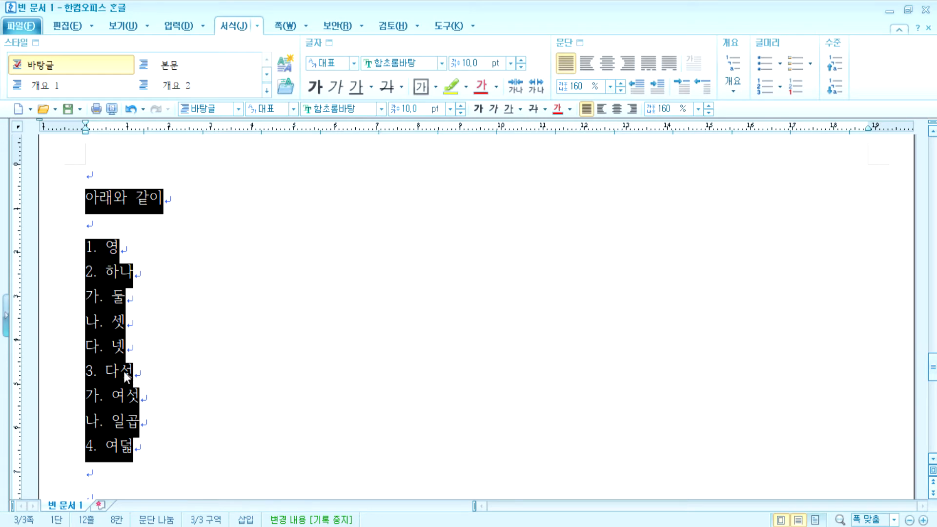
{"action": "left_click", "coordinate": [37, 65]}
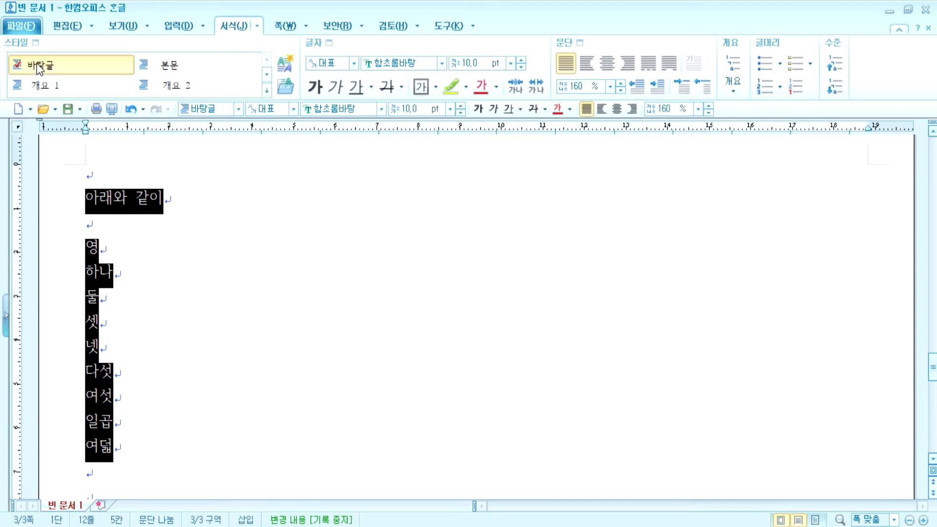
{"action": "left_click", "coordinate": [100, 271]}
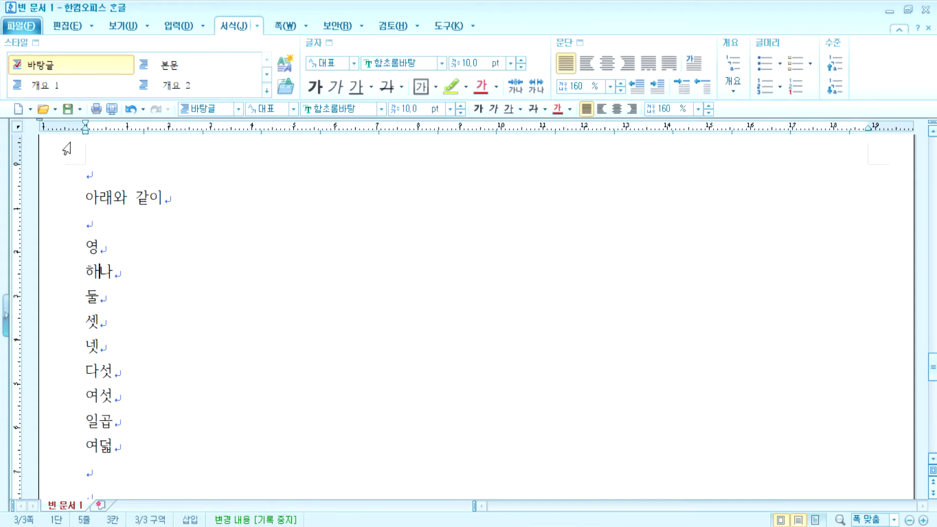
Set the character 꼴 in the first word of section 1's paragraph to 16 pt and red
{"action": "scroll", "coordinate": [172, 266], "scroll_direction": "up", "scroll_amount": 10}
{"action": "scroll", "coordinate": [176, 227], "scroll_direction": "up", "scroll_amount": 10}
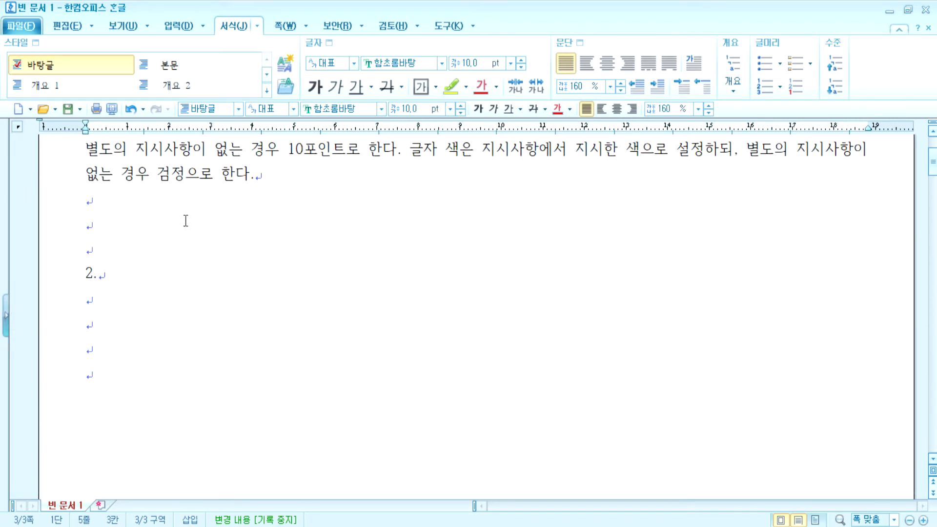
{"action": "scroll", "coordinate": [187, 214], "scroll_direction": "up", "scroll_amount": 5}
{"action": "left_click", "coordinate": [100, 269]}
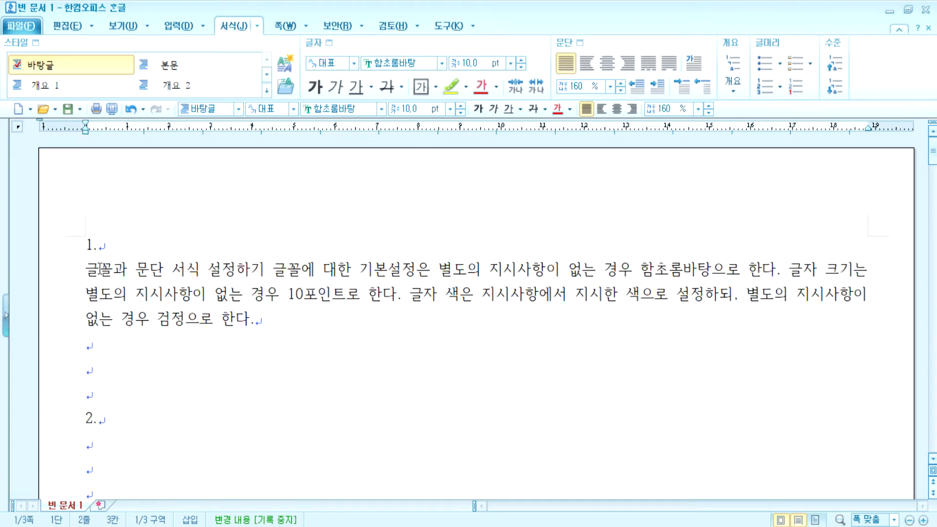
{"action": "left_click_drag", "start_coordinate": [100, 268], "coordinate": [113, 269]}
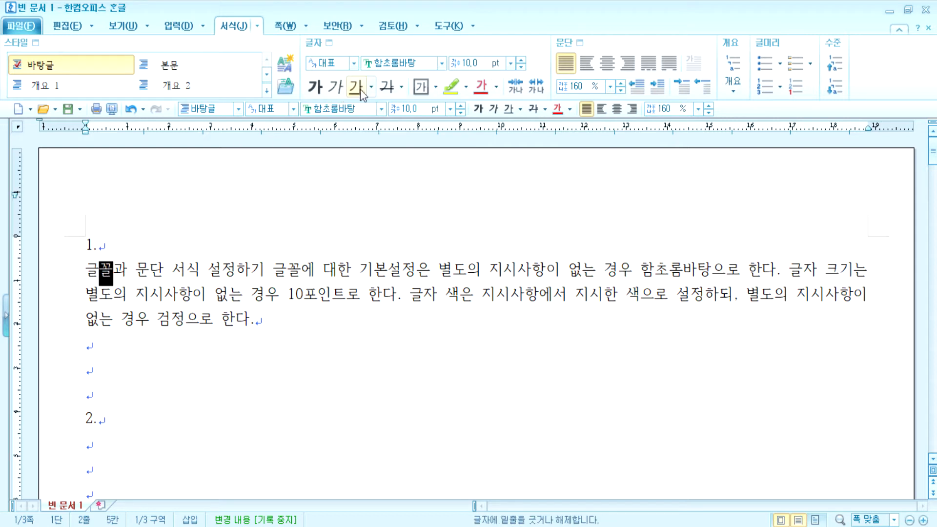
{"action": "left_click", "coordinate": [450, 109]}
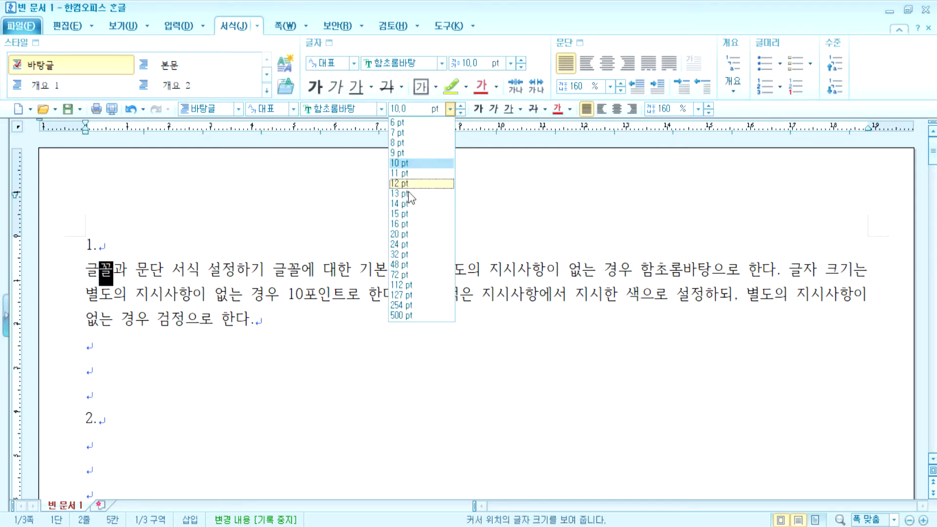
{"action": "left_click", "coordinate": [414, 227]}
{"action": "left_click", "coordinate": [481, 87]}
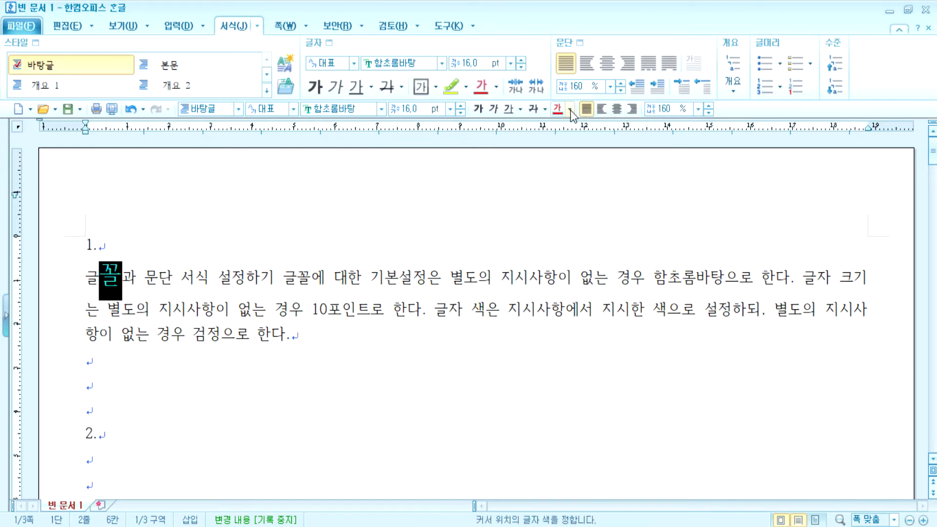
Make the red 꼴 bold, italic and underlined, and set its font to 함초롬돋움
{"action": "left_click", "coordinate": [482, 111]}
{"action": "left_click", "coordinate": [495, 112]}
{"action": "left_click", "coordinate": [508, 109]}
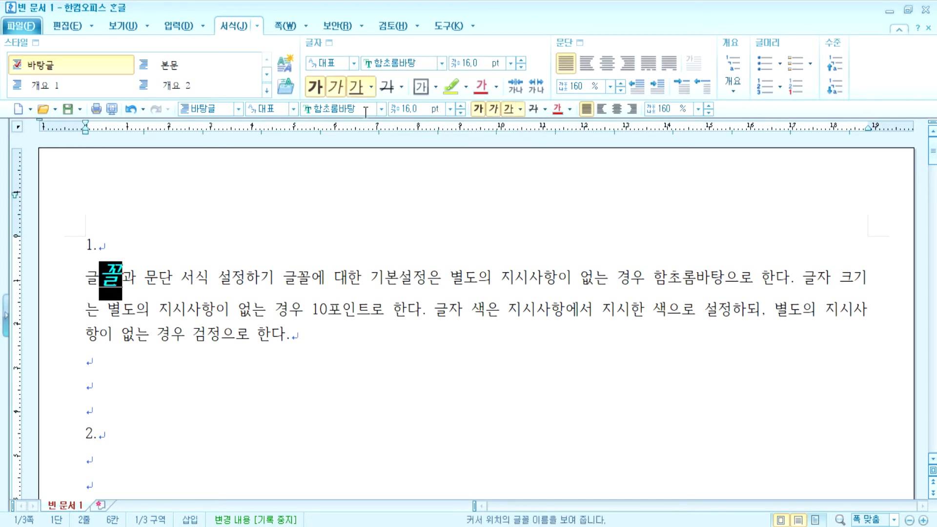
{"action": "left_click", "coordinate": [382, 109]}
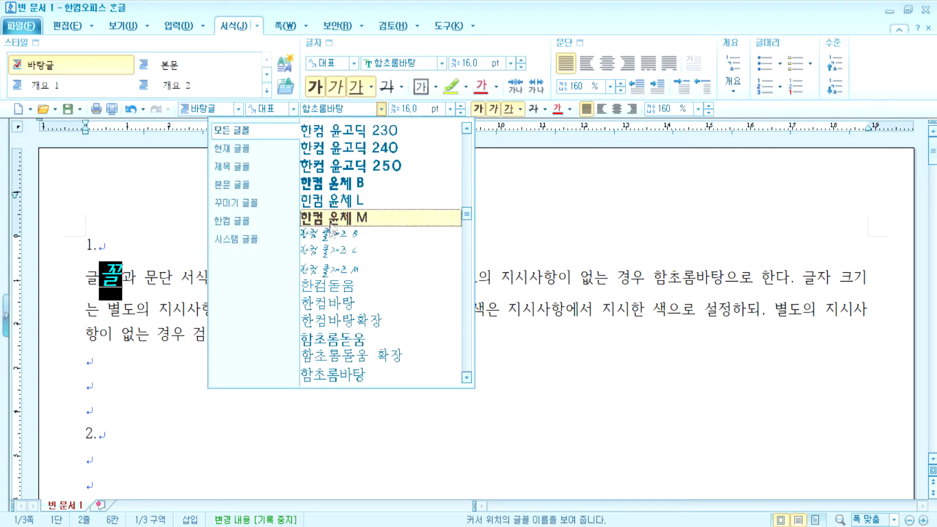
{"action": "left_click", "coordinate": [332, 343]}
{"action": "left_click", "coordinate": [173, 309]}
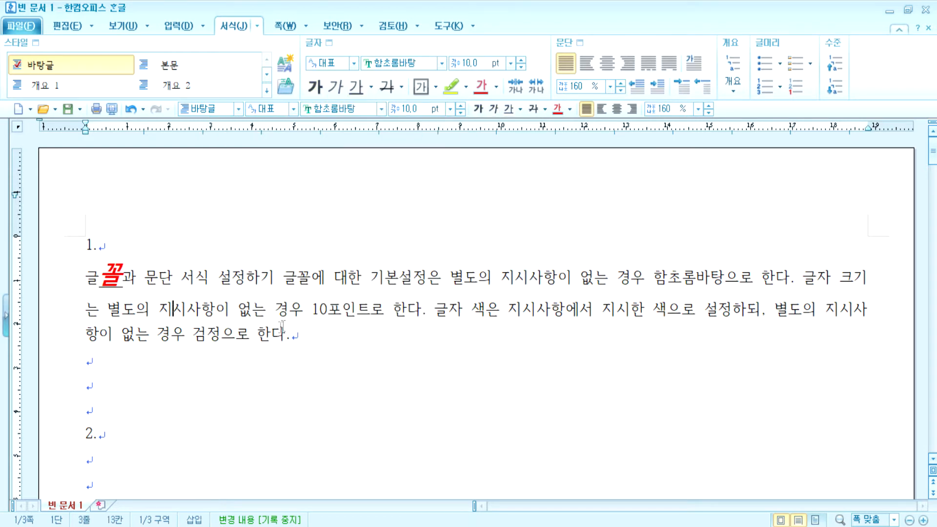
Insert another "꼴" with the same formatting directly after the red 꼴
{"action": "left_click", "coordinate": [109, 276]}
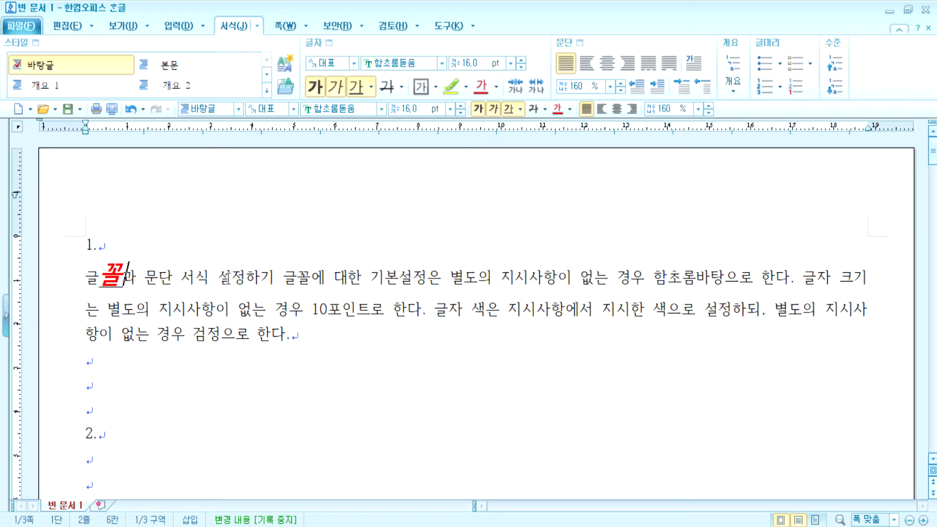
{"action": "type", "text": "꼴"}
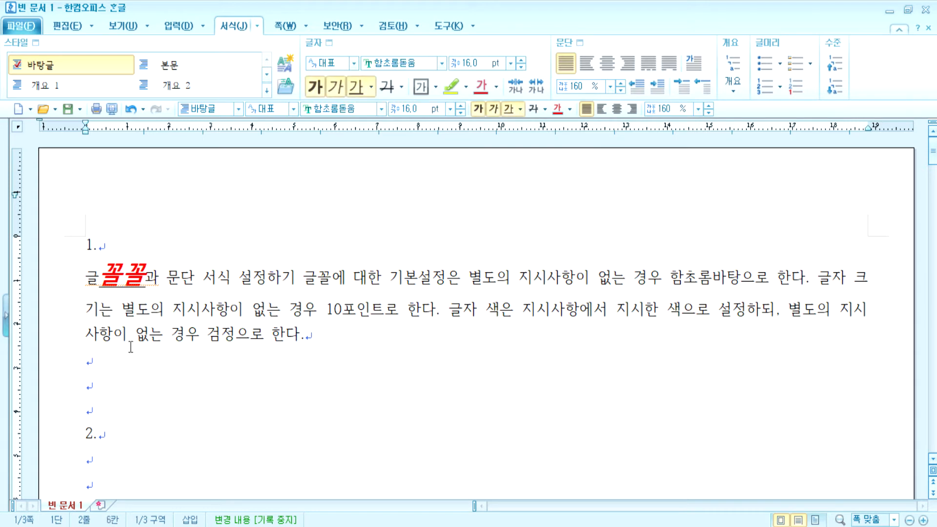
{"action": "left_click_drag", "start_coordinate": [128, 274], "coordinate": [139, 280]}
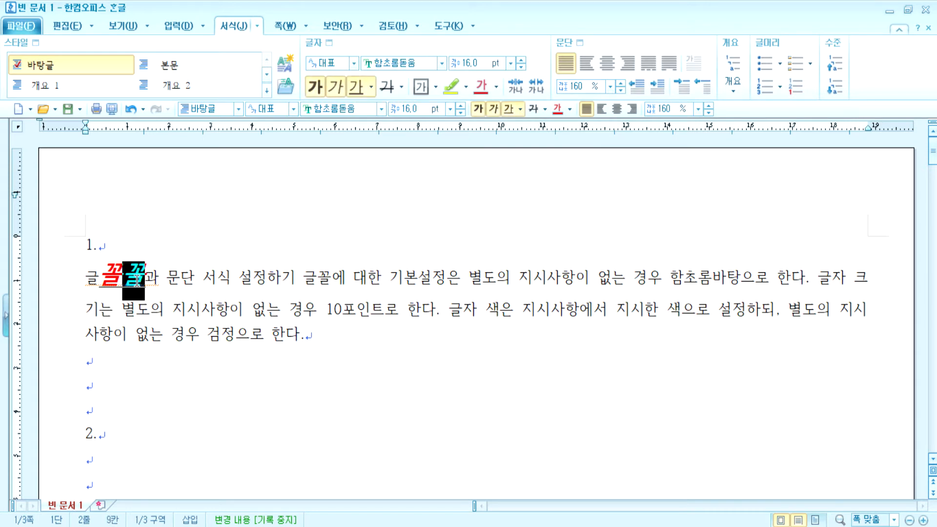
{"action": "left_click", "coordinate": [125, 284]}
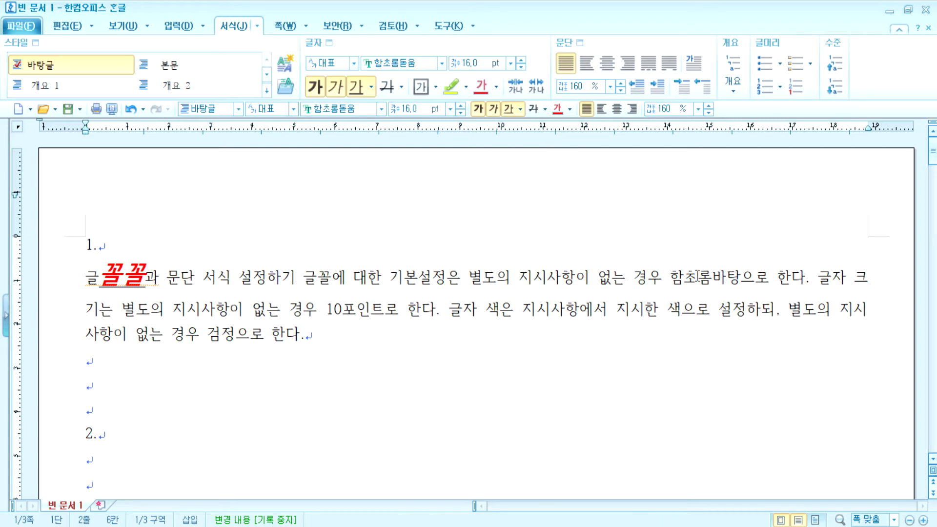
Compare the character formatting of the word 함초롬바탕 with that of the red 꼴
{"action": "left_click_drag", "start_coordinate": [670, 277], "coordinate": [738, 277]}
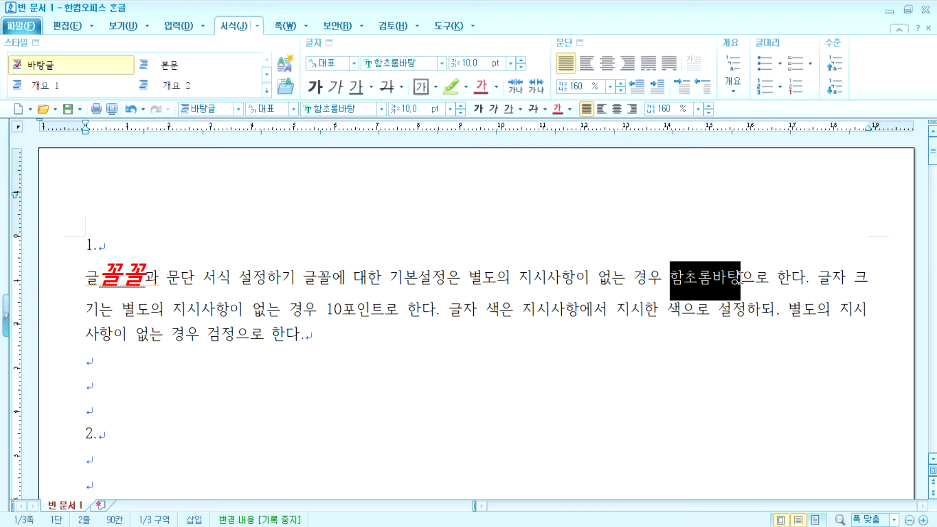
{"action": "left_click_drag", "start_coordinate": [122, 277], "coordinate": [146, 277]}
{"action": "left_click_drag", "start_coordinate": [669, 277], "coordinate": [738, 277]}
{"action": "left_click", "coordinate": [672, 277]}
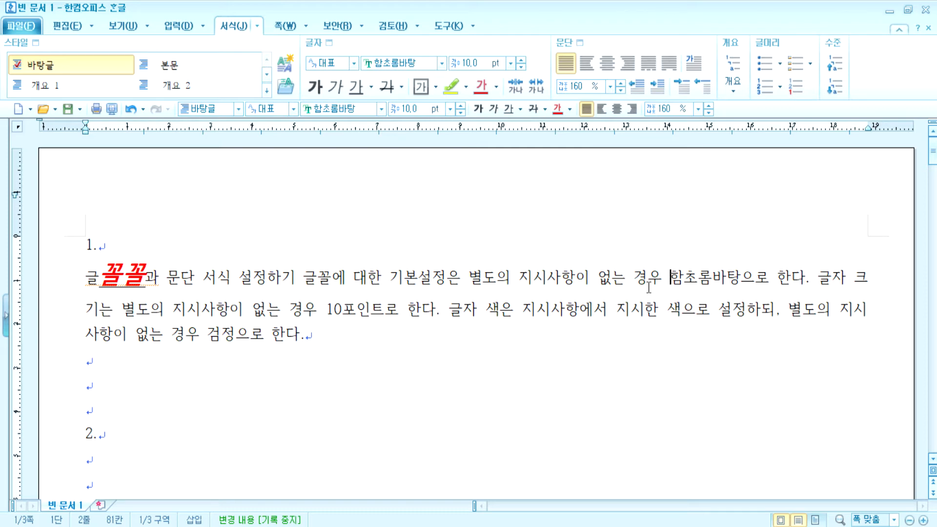
{"action": "left_click", "coordinate": [128, 277]}
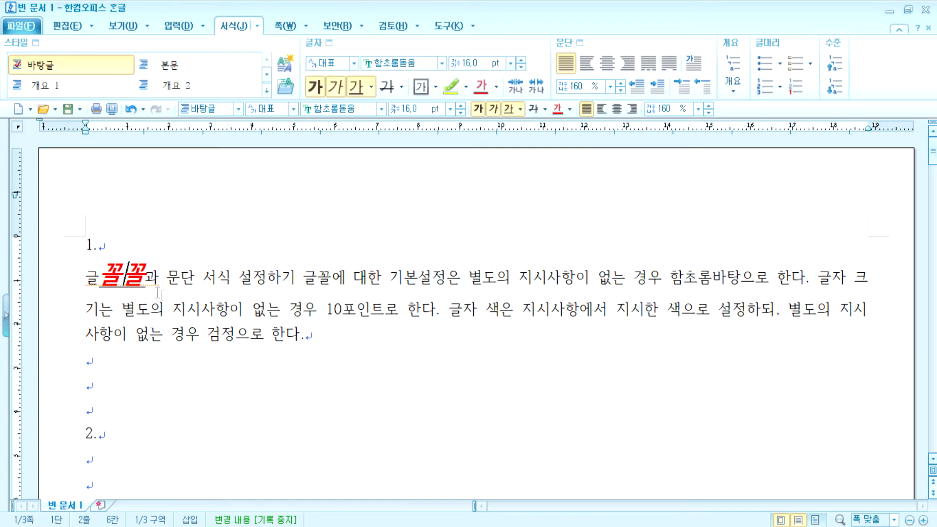
{"action": "left_click_drag", "start_coordinate": [671, 277], "coordinate": [737, 277]}
Copy the character shape (글자 모양) of the second red 꼴 with the 모양 복사 command
{"action": "left_click", "coordinate": [135, 277]}
{"action": "left_click", "coordinate": [72, 26]}
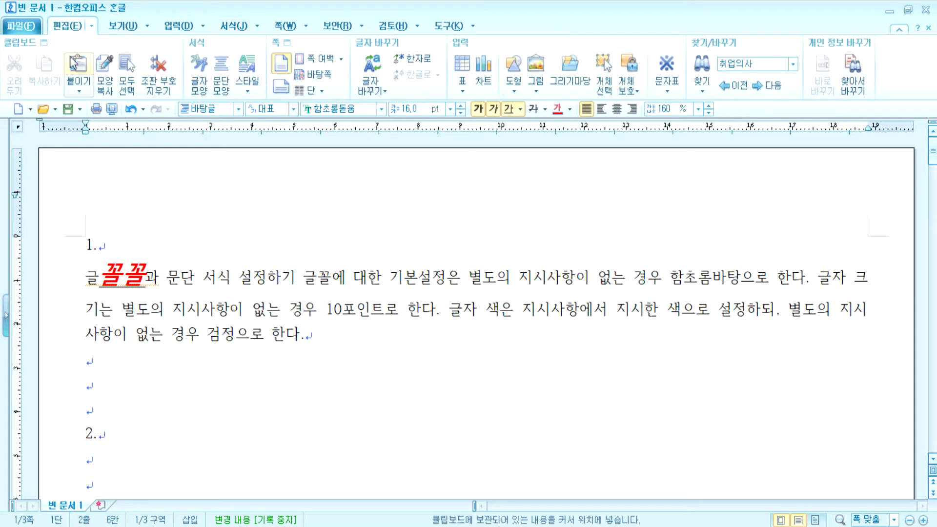
{"action": "left_click", "coordinate": [110, 71]}
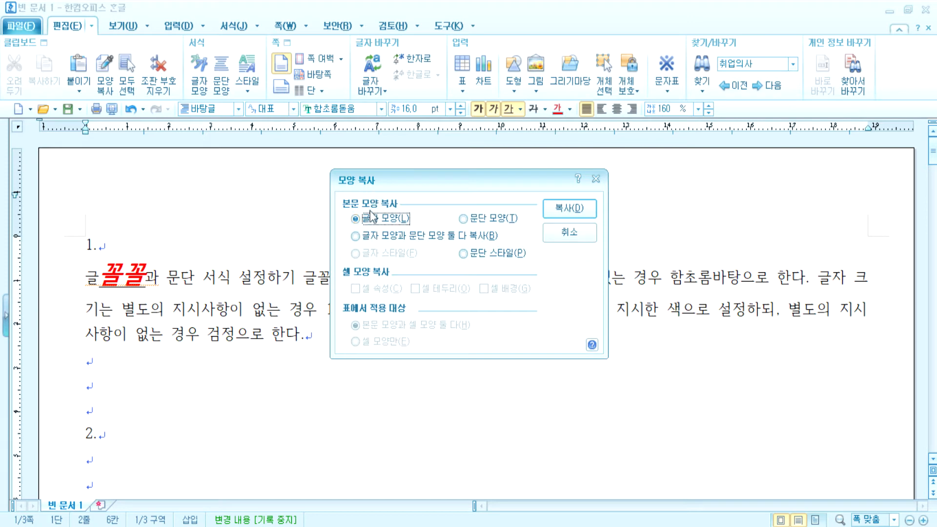
{"action": "left_click", "coordinate": [564, 211]}
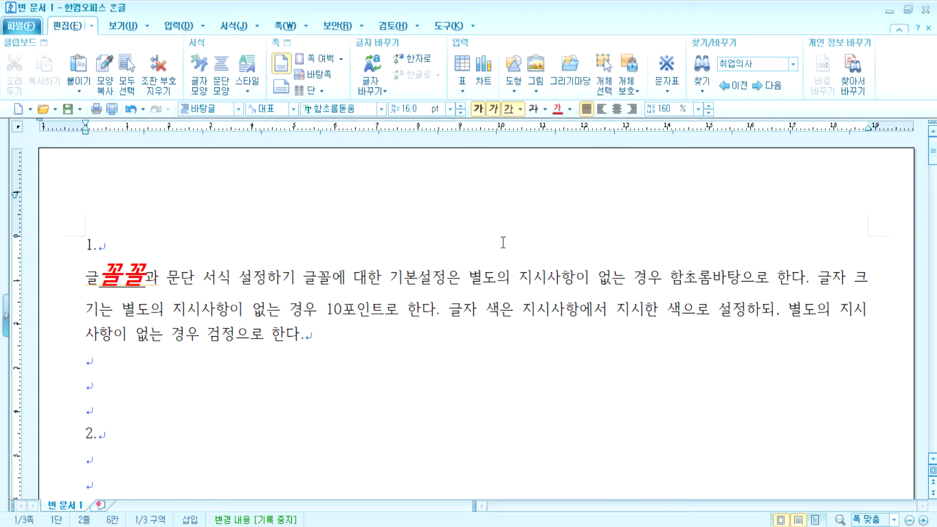
Copy the character shape (글자 모양) of the red 꼴 and apply it to the word 함초롬바탕 with 모양 복사
{"action": "left_click_drag", "start_coordinate": [670, 277], "coordinate": [738, 276]}
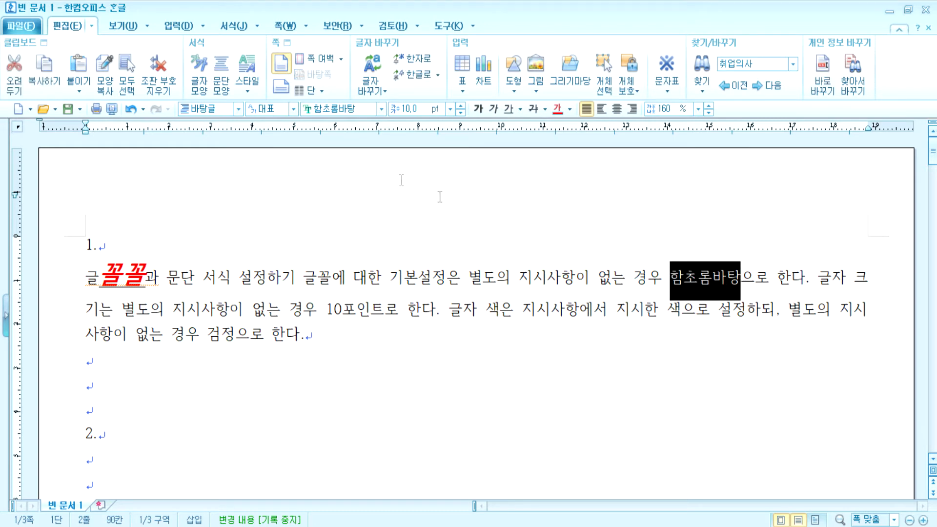
{"action": "left_click", "coordinate": [152, 272]}
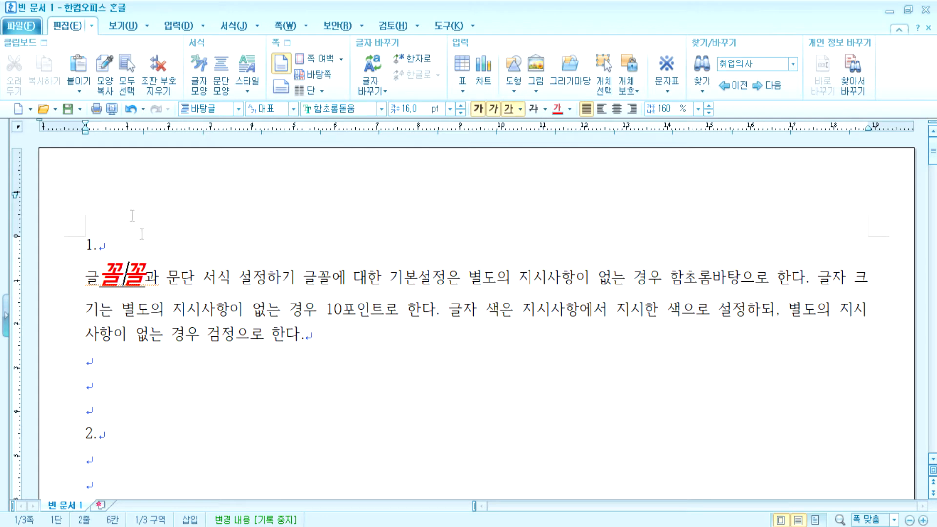
{"action": "left_click", "coordinate": [107, 67]}
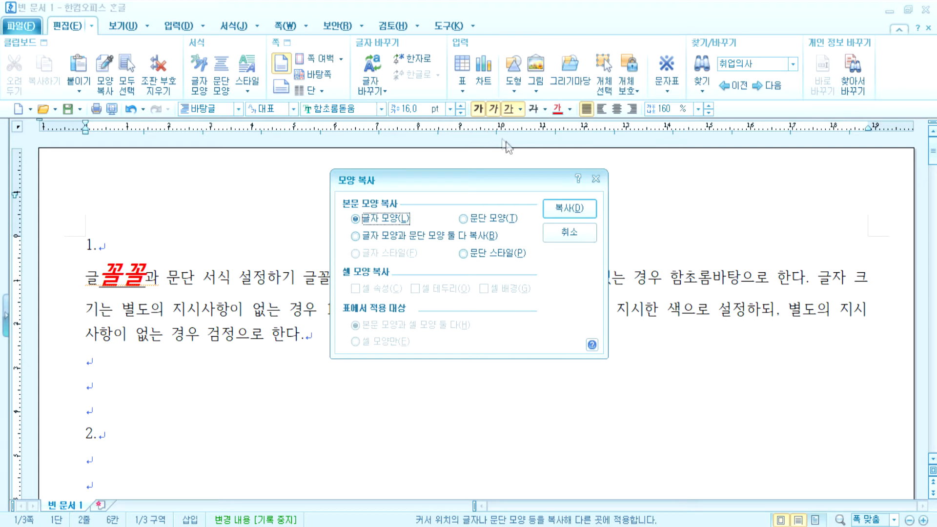
{"action": "left_click", "coordinate": [570, 215]}
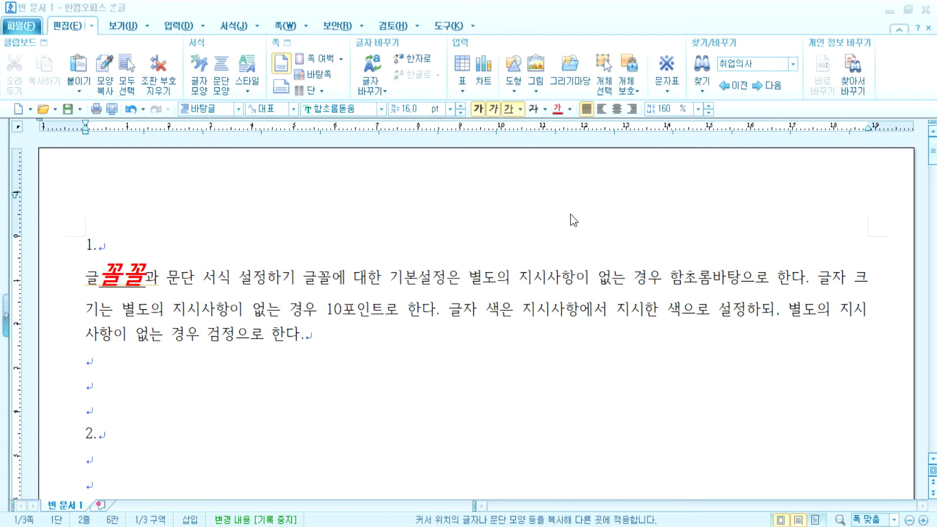
{"action": "left_click", "coordinate": [669, 277]}
{"action": "left_click_drag", "start_coordinate": [671, 277], "coordinate": [737, 274]}
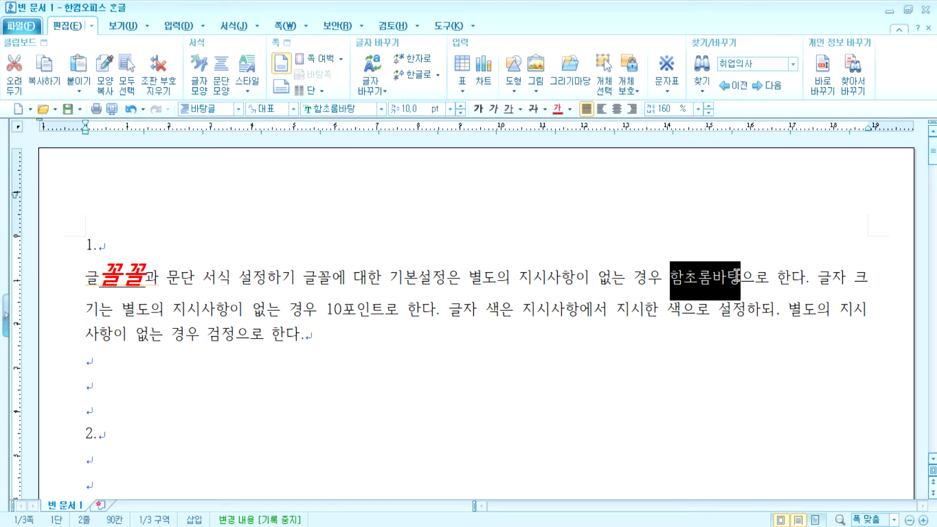
{"action": "left_click", "coordinate": [104, 73]}
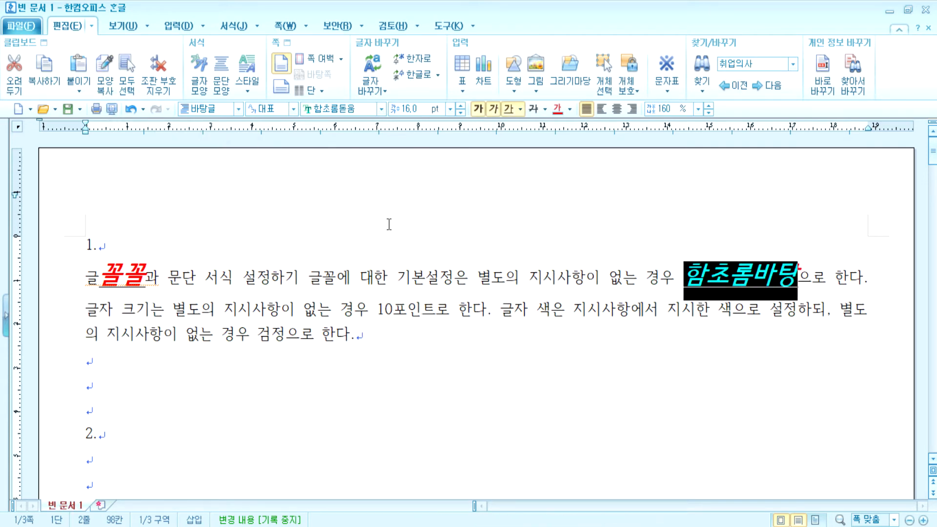
{"action": "left_click", "coordinate": [658, 307]}
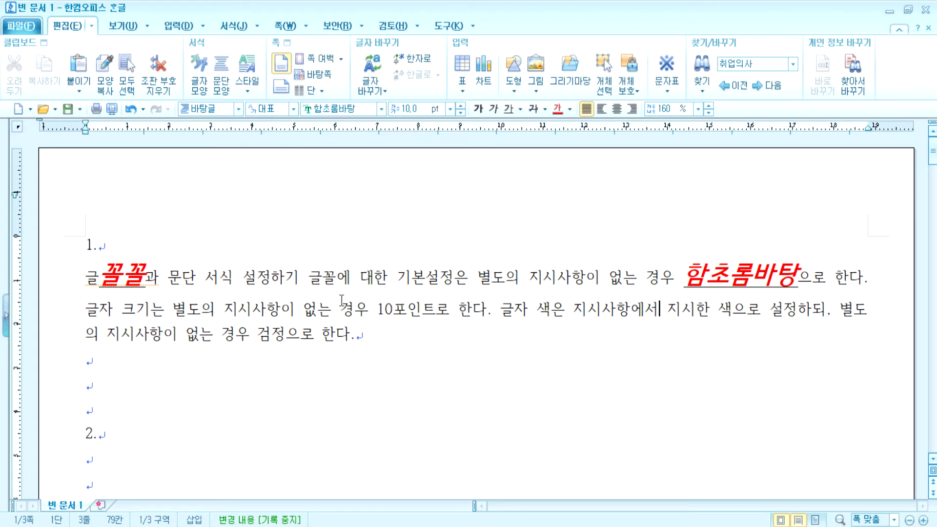
Set the font of the word 지시사항 after "글자 색은" to 함초롬돋움
{"action": "left_click", "coordinate": [717, 284]}
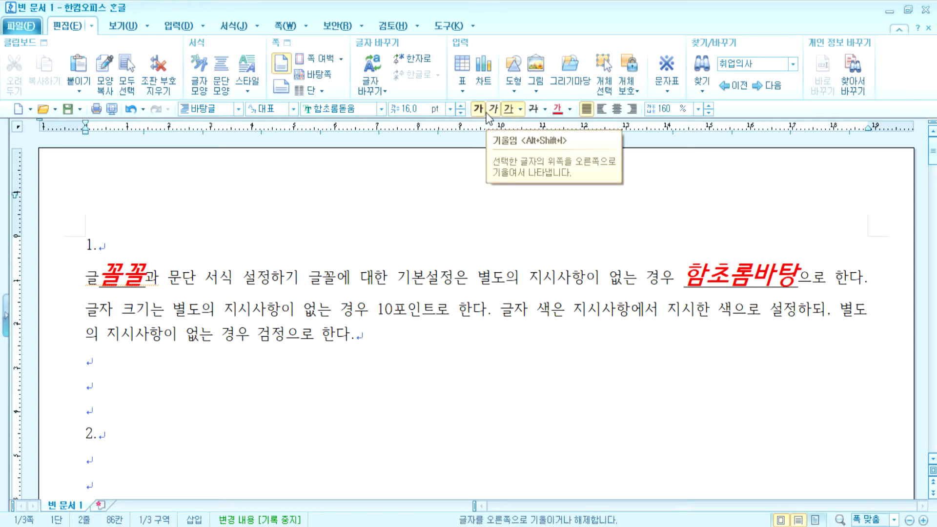
{"action": "left_click_drag", "start_coordinate": [573, 313], "coordinate": [631, 312]}
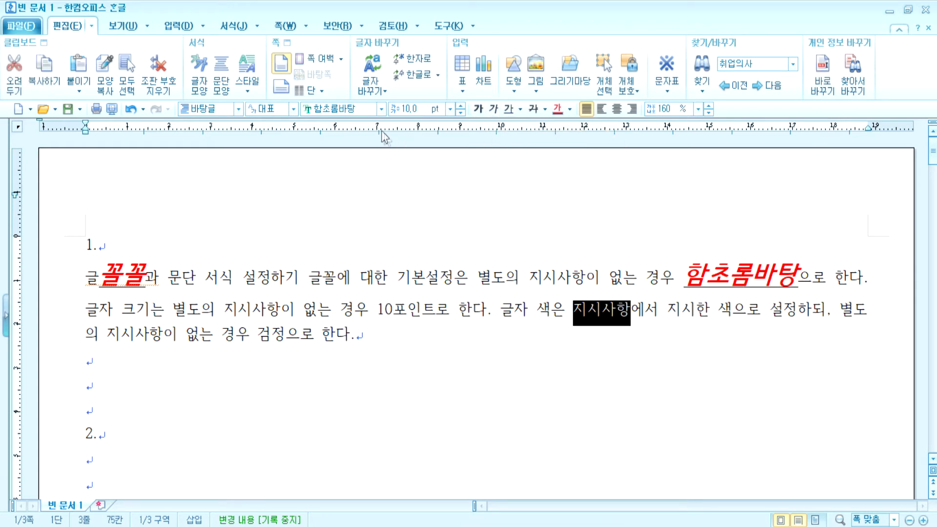
{"action": "left_click", "coordinate": [381, 109]}
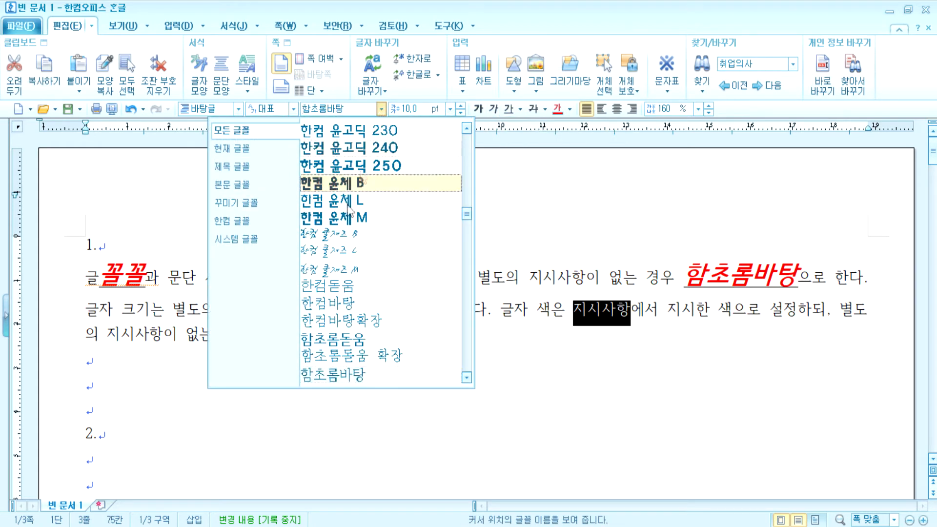
{"action": "left_click", "coordinate": [327, 342]}
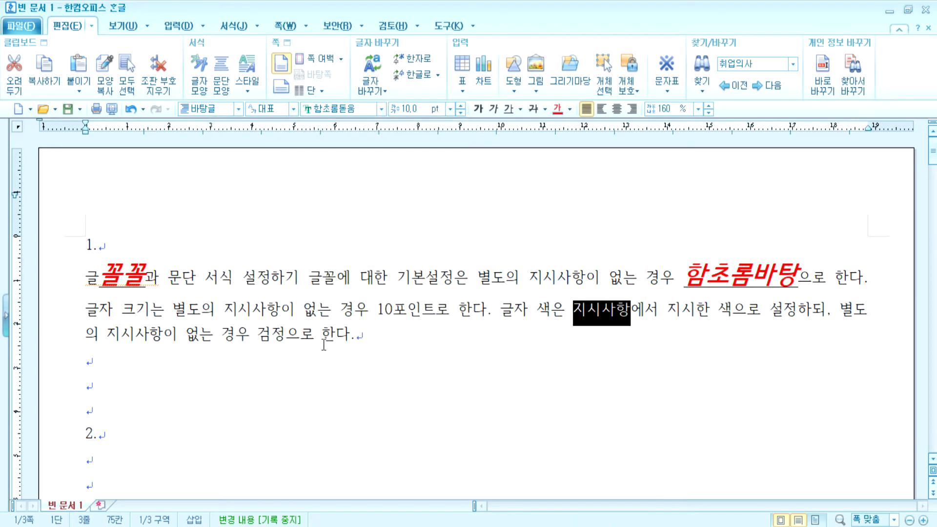
Enlarge the word 지시사항 to 22 pt and make it red and bold
{"action": "left_click", "coordinate": [461, 107]}
{"action": "left_click", "coordinate": [461, 106]}
{"action": "left_click", "coordinate": [461, 107]}
{"action": "left_click", "coordinate": [461, 107]}
{"action": "left_click", "coordinate": [461, 106]}
{"action": "left_click", "coordinate": [462, 107]}
{"action": "left_click", "coordinate": [462, 107]}
{"action": "left_click", "coordinate": [461, 107]}
{"action": "left_click", "coordinate": [462, 107]}
{"action": "left_click", "coordinate": [461, 106]}
{"action": "left_click", "coordinate": [462, 107]}
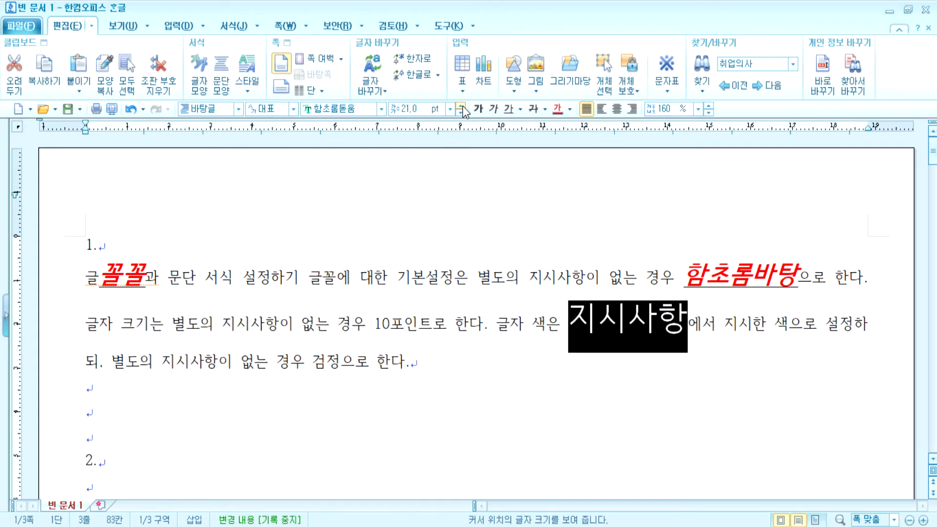
{"action": "left_click", "coordinate": [462, 107]}
{"action": "left_click", "coordinate": [557, 110]}
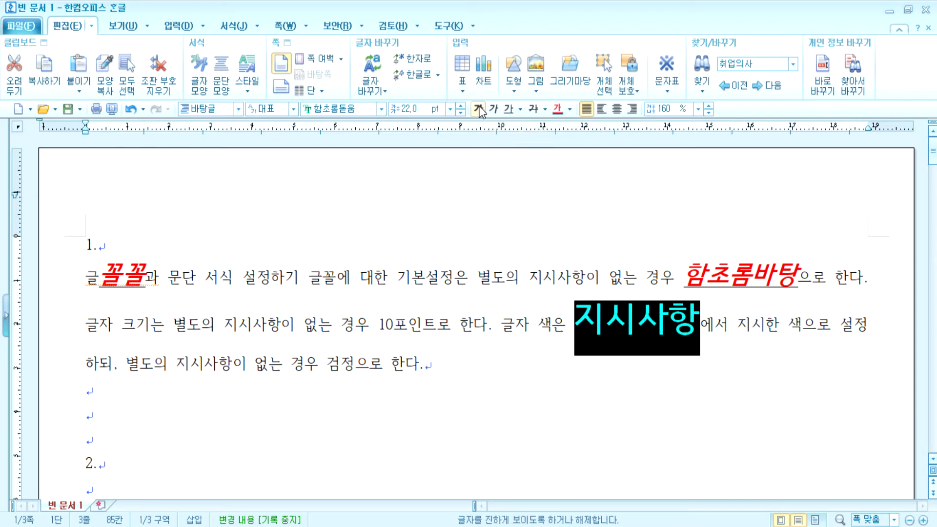
{"action": "left_click", "coordinate": [529, 322]}
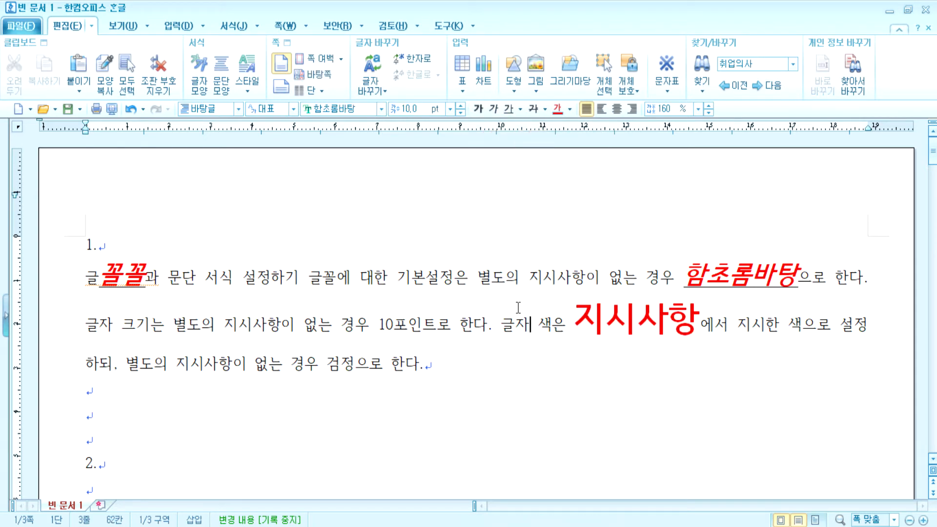
Copy the character shape of the red 함초롬바탕 and apply it to the large red 지시사항 with 모양 복사
{"action": "left_click", "coordinate": [731, 273]}
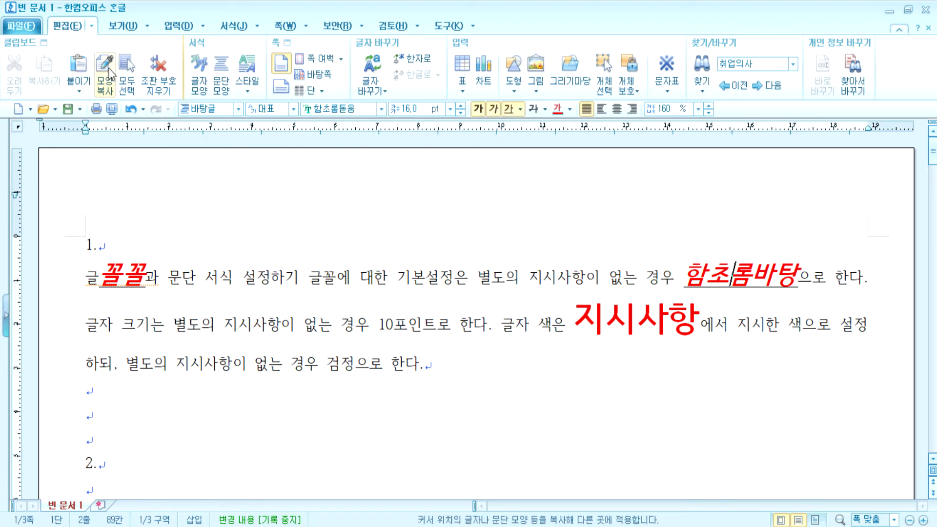
{"action": "left_click", "coordinate": [110, 73]}
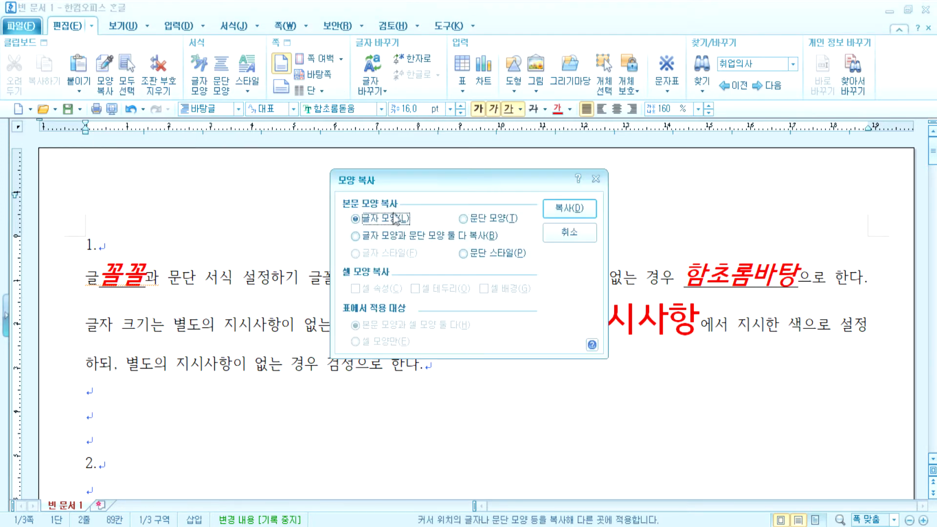
{"action": "left_click", "coordinate": [557, 215]}
{"action": "left_click_drag", "start_coordinate": [579, 319], "coordinate": [699, 326]}
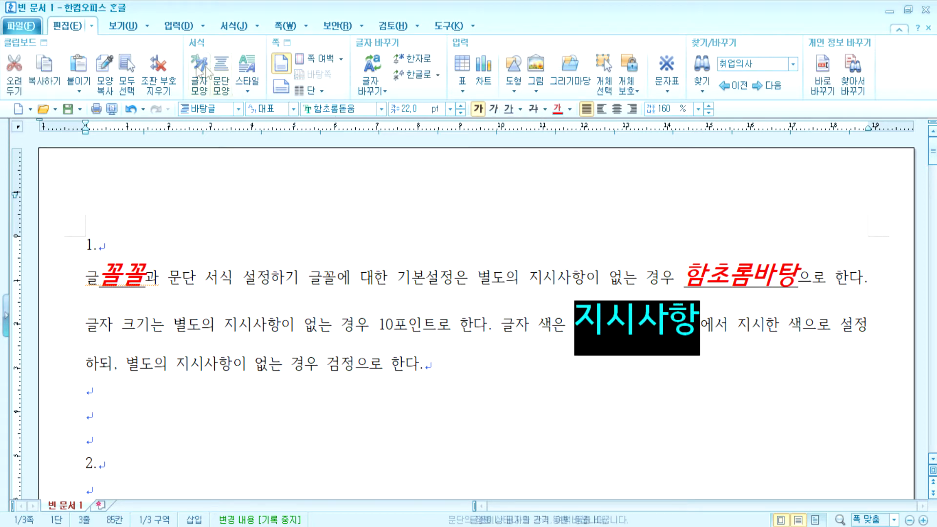
{"action": "left_click", "coordinate": [107, 68]}
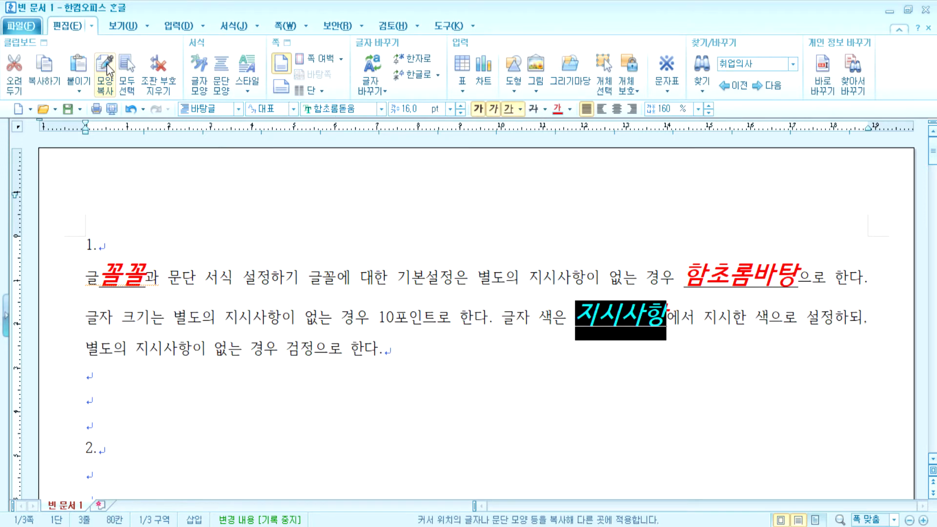
{"action": "left_click", "coordinate": [671, 277]}
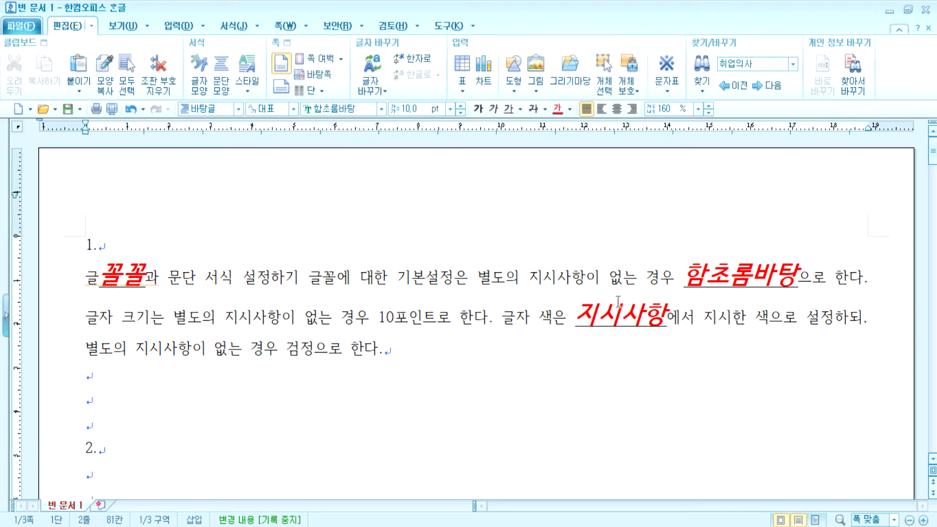
{"action": "left_click", "coordinate": [578, 294]}
Copy the character shape of the red 꼴 and apply it to "경우 검정으로" in the last line of the paragraph
{"action": "left_click", "coordinate": [131, 273]}
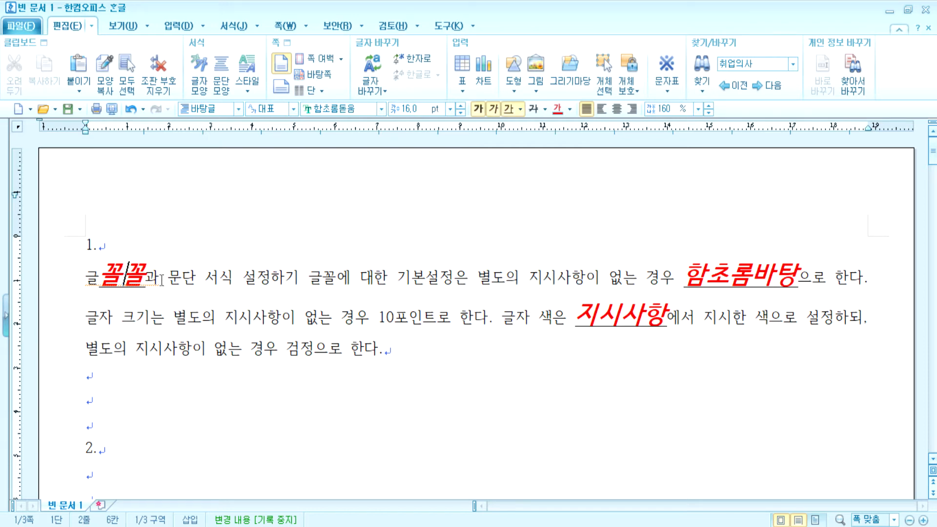
{"action": "key", "text": "alt+c"}
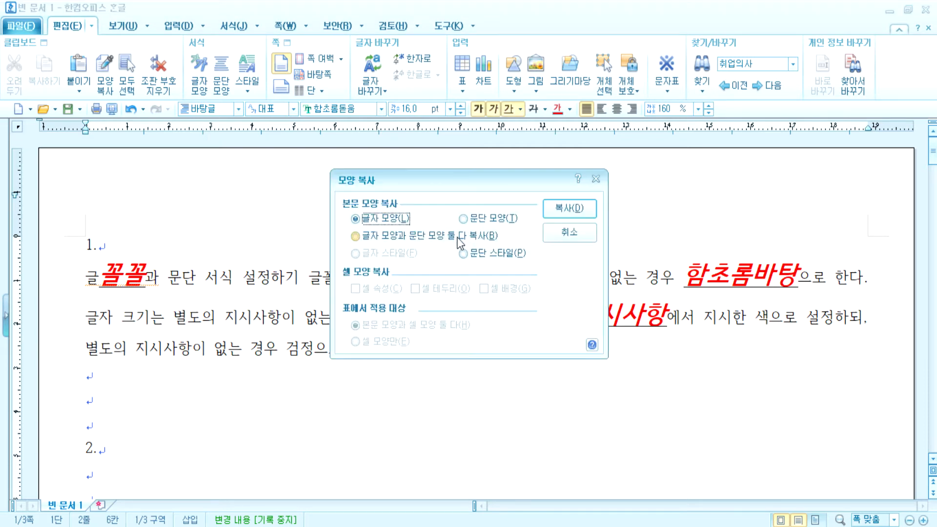
{"action": "left_click", "coordinate": [575, 209]}
{"action": "left_click_drag", "start_coordinate": [257, 351], "coordinate": [343, 350]}
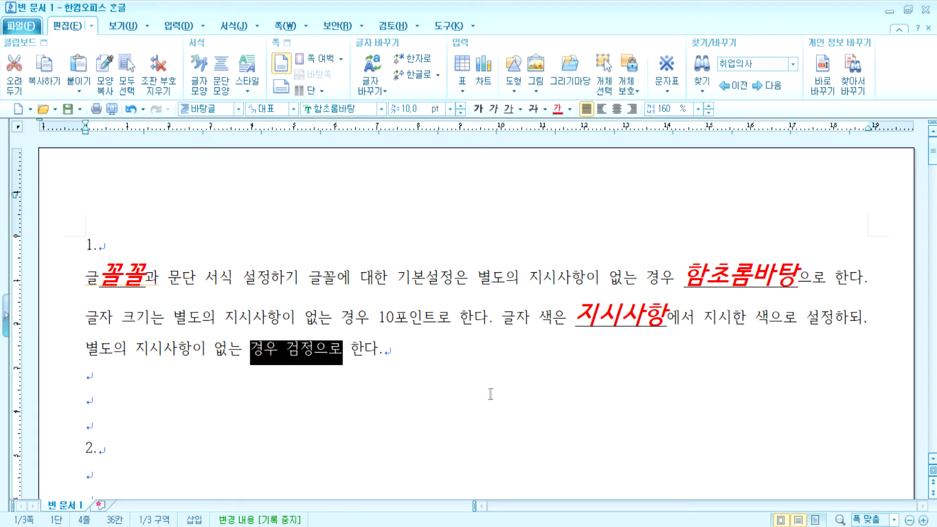
{"action": "key", "text": "alt+c"}
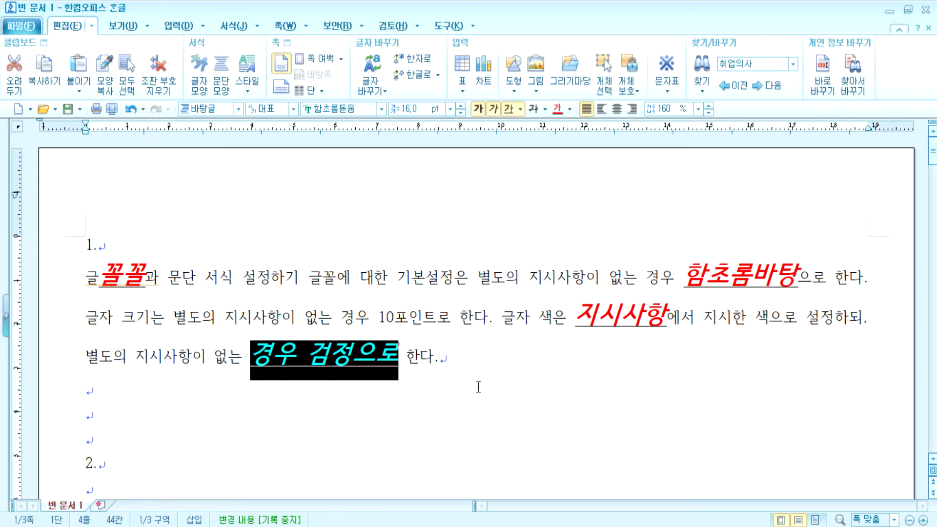
{"action": "left_click", "coordinate": [320, 335]}
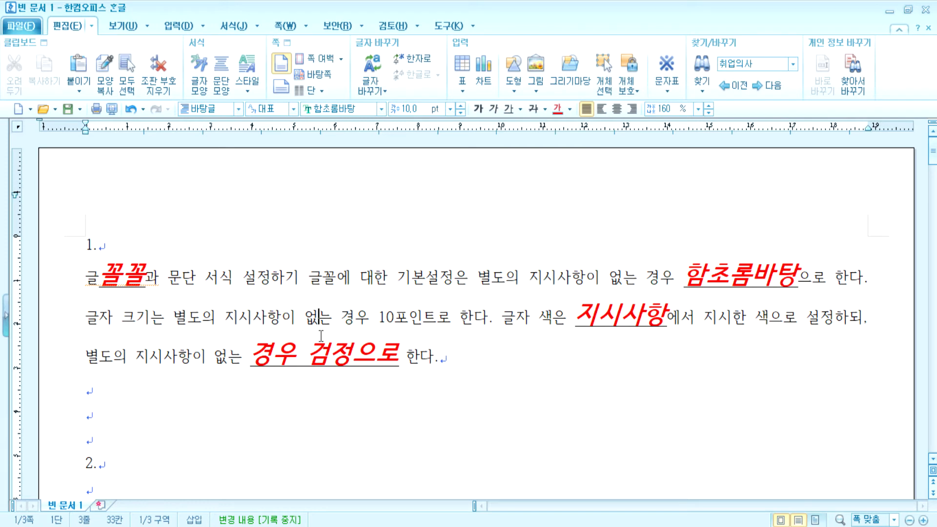
Examine the available 서식 commands and the 확장 options of the 글자 모양 dialog without changing any formatting
{"action": "left_click", "coordinate": [235, 27]}
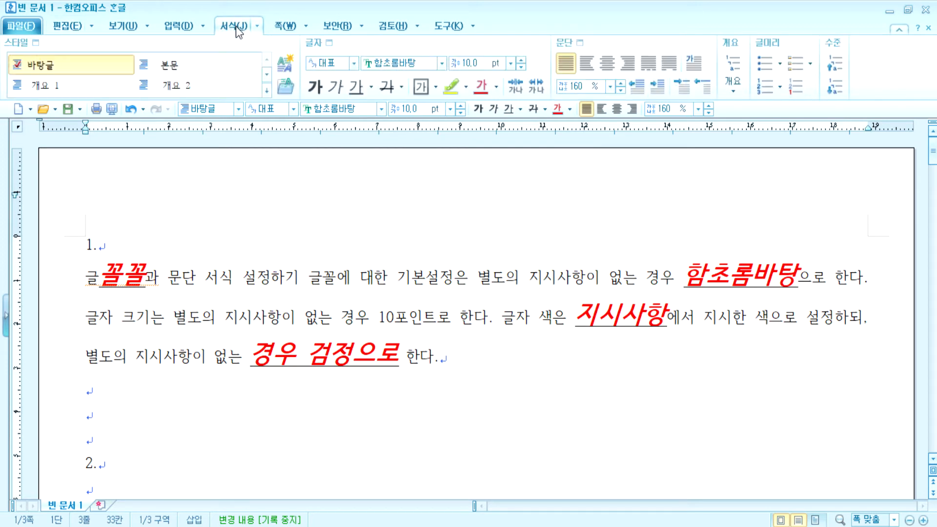
{"action": "left_click", "coordinate": [257, 27]}
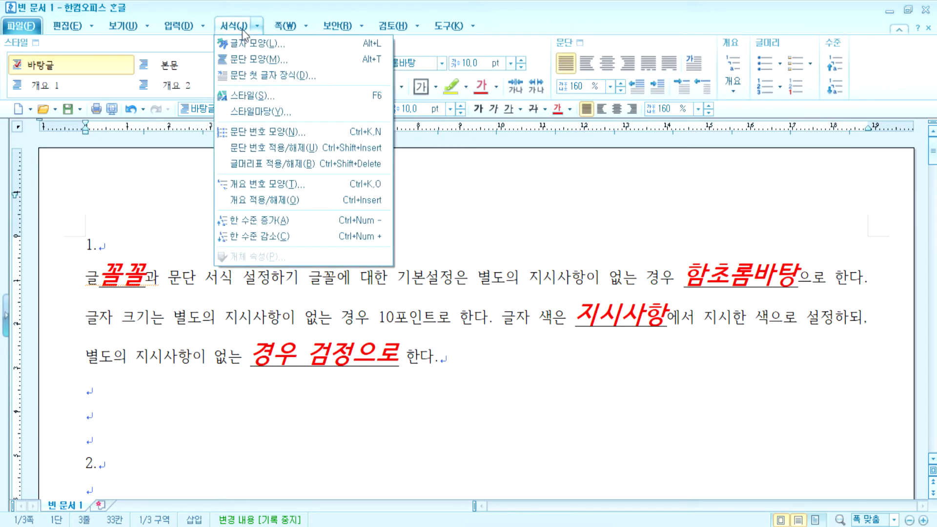
{"action": "left_click", "coordinate": [238, 29]}
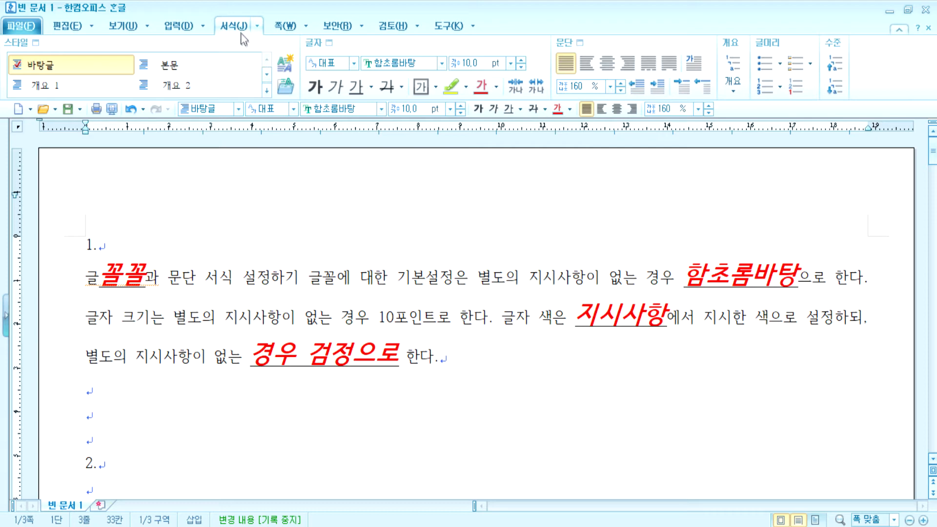
{"action": "left_click", "coordinate": [255, 28]}
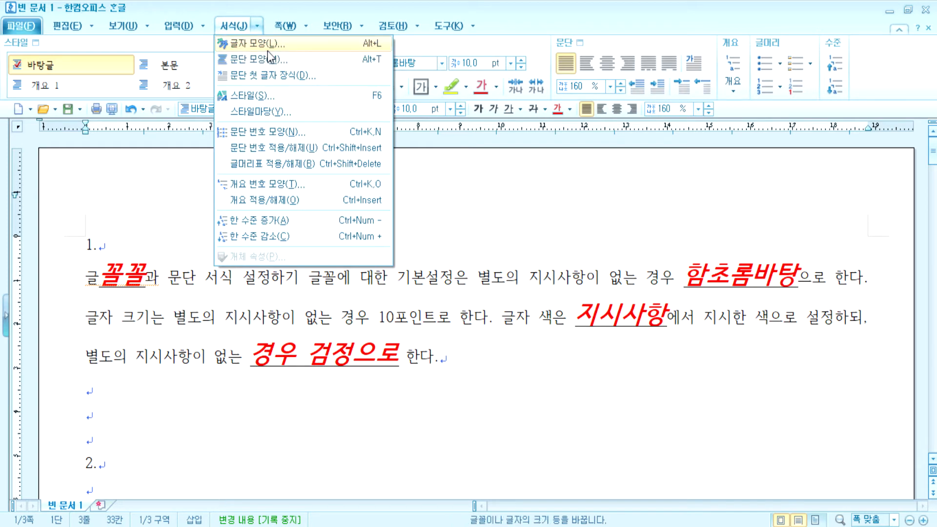
{"action": "left_click", "coordinate": [360, 5]}
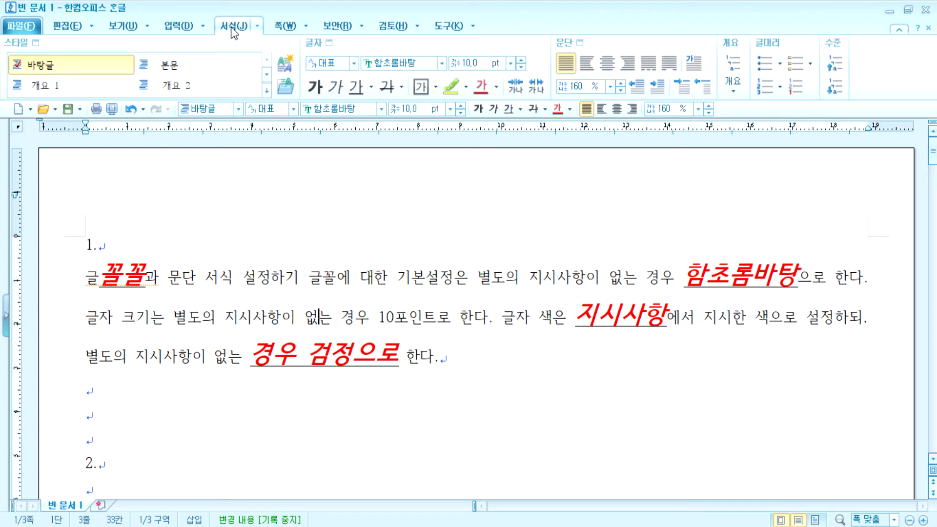
{"action": "left_click", "coordinate": [317, 46]}
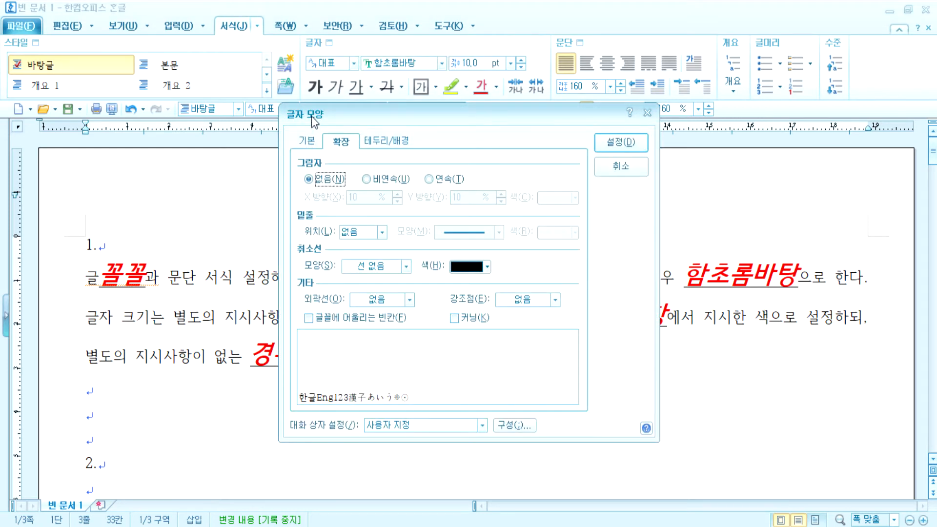
{"action": "key", "text": "Escape"}
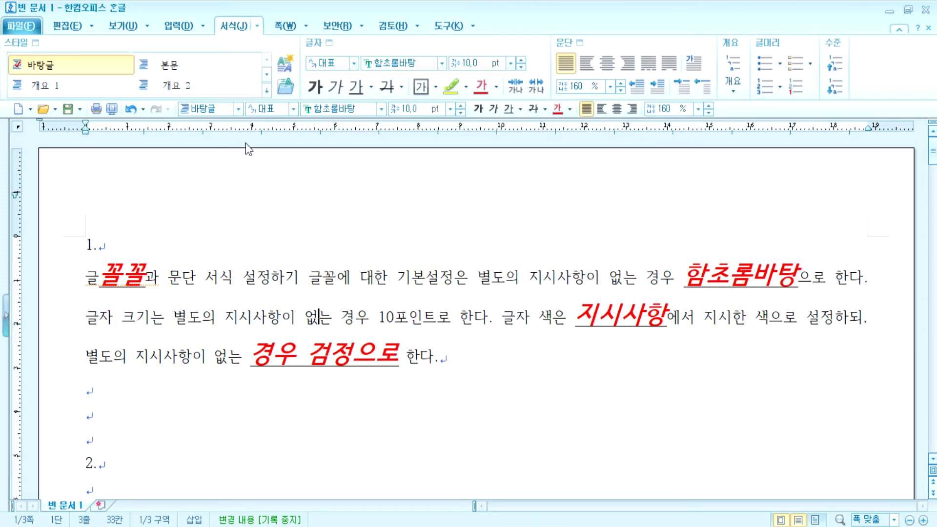
Reset the whole document to the 바탕글 style and clear the selection
{"action": "left_click", "coordinate": [63, 263]}
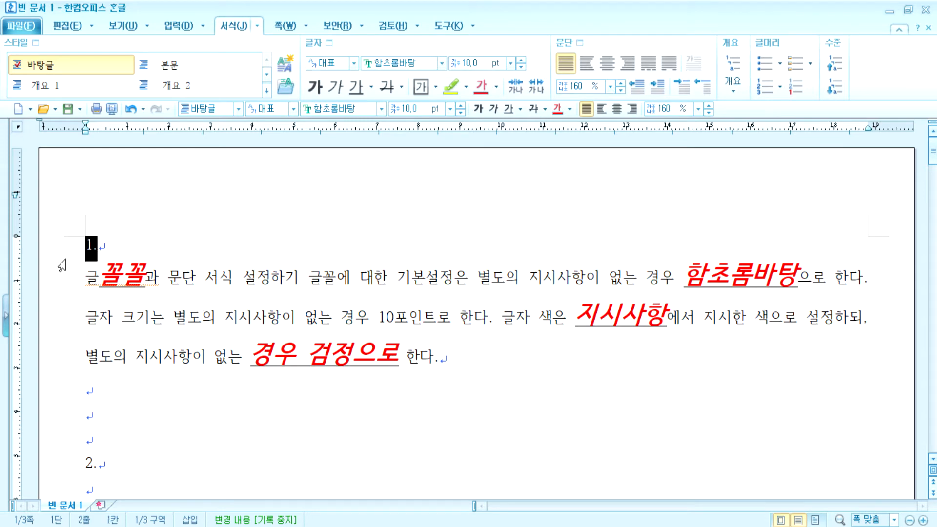
{"action": "triple_click", "coordinate": [70, 263]}
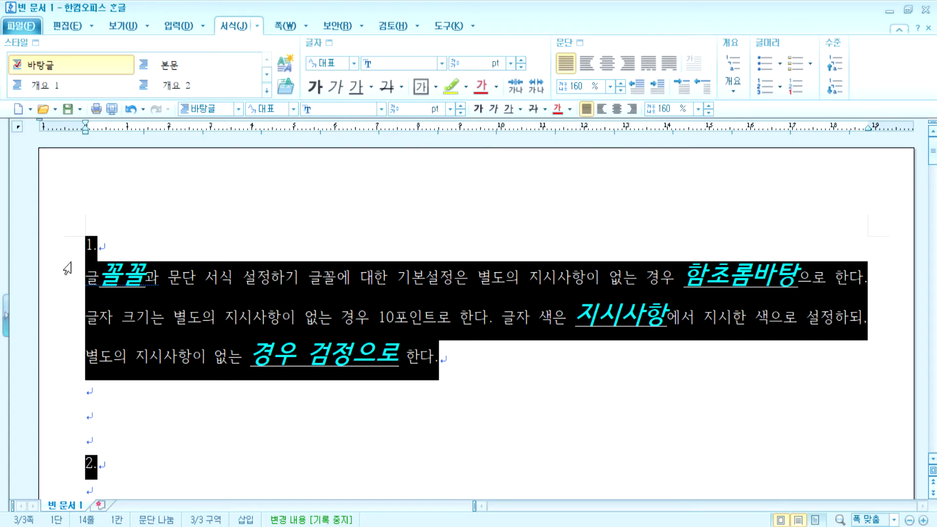
{"action": "left_click", "coordinate": [55, 65]}
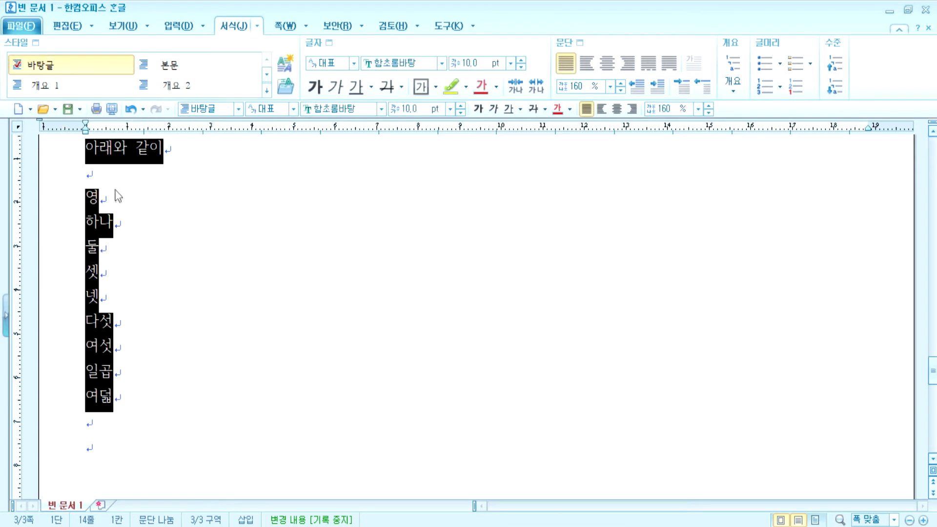
{"action": "left_click", "coordinate": [115, 203]}
{"action": "scroll", "coordinate": [108, 241], "scroll_direction": "up", "scroll_amount": 5}
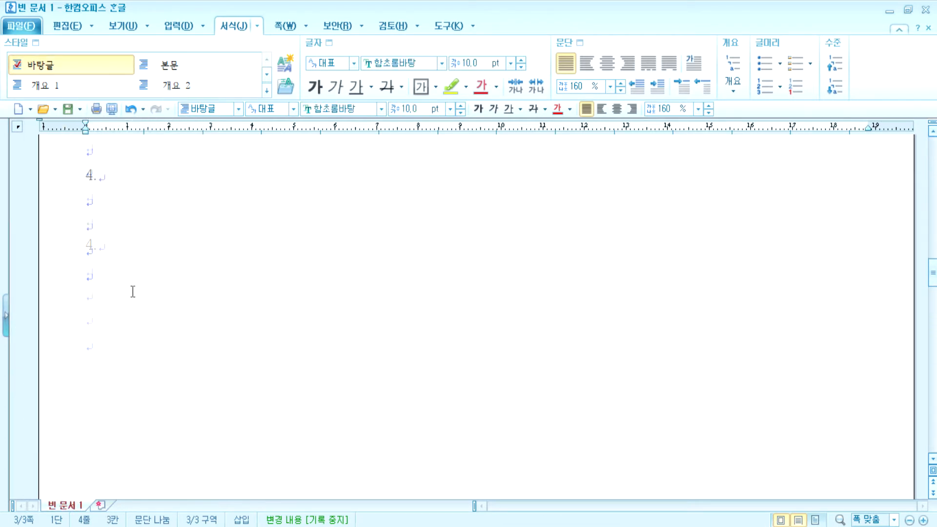
Delete the duplicated 꼴 from "글꼴꼴과" at the start of the first paragraph
{"action": "scroll", "coordinate": [130, 284], "scroll_direction": "up", "scroll_amount": 5}
{"action": "scroll", "coordinate": [118, 281], "scroll_direction": "up", "scroll_amount": 5}
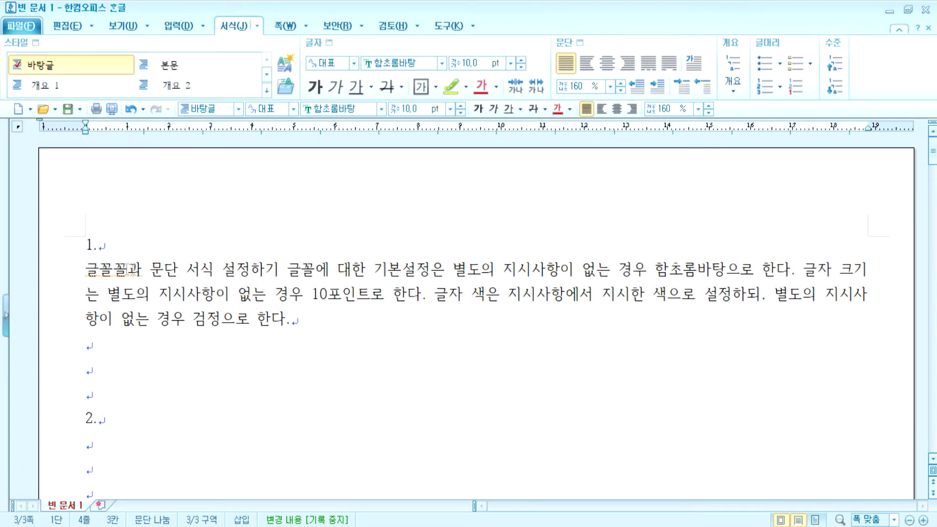
{"action": "left_click", "coordinate": [109, 268]}
{"action": "key", "text": "Delete"}
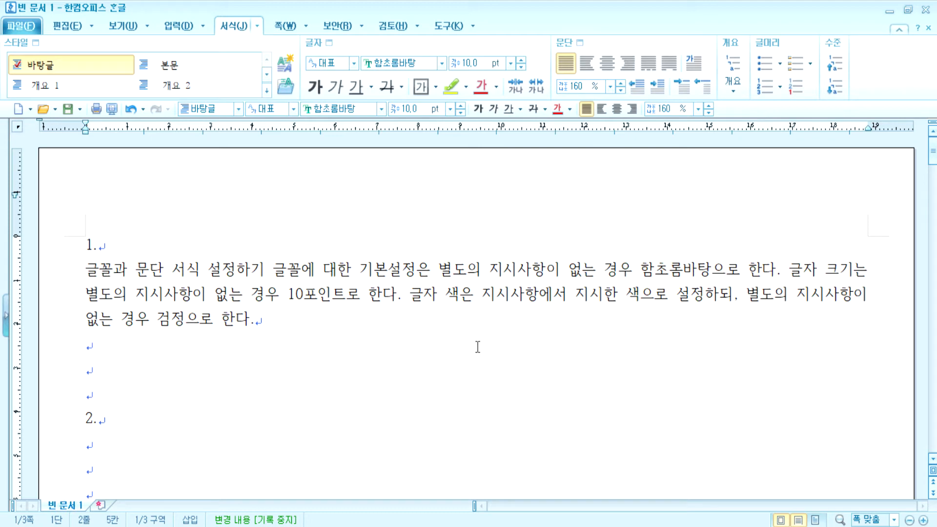
Create a new blank document and open its 편집 용지 page settings
{"action": "key", "text": "alt+n"}
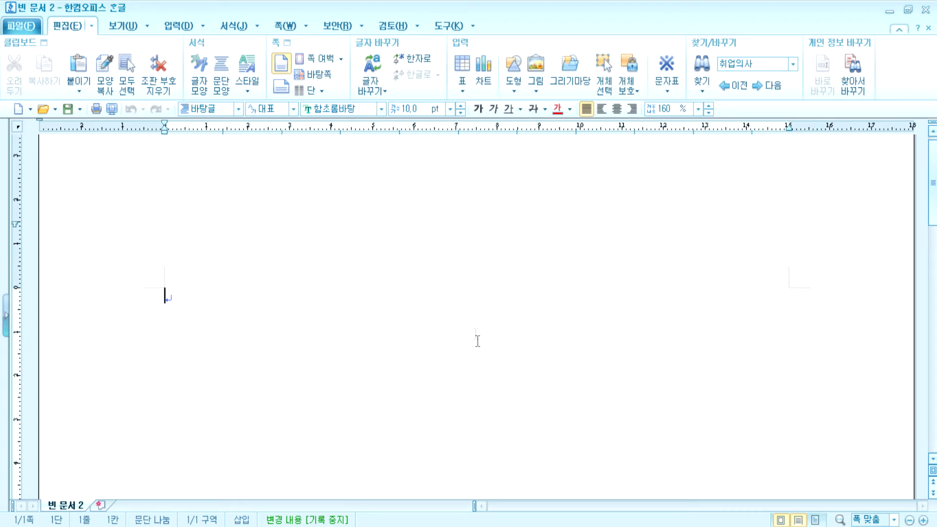
{"action": "left_click", "coordinate": [925, 9]}
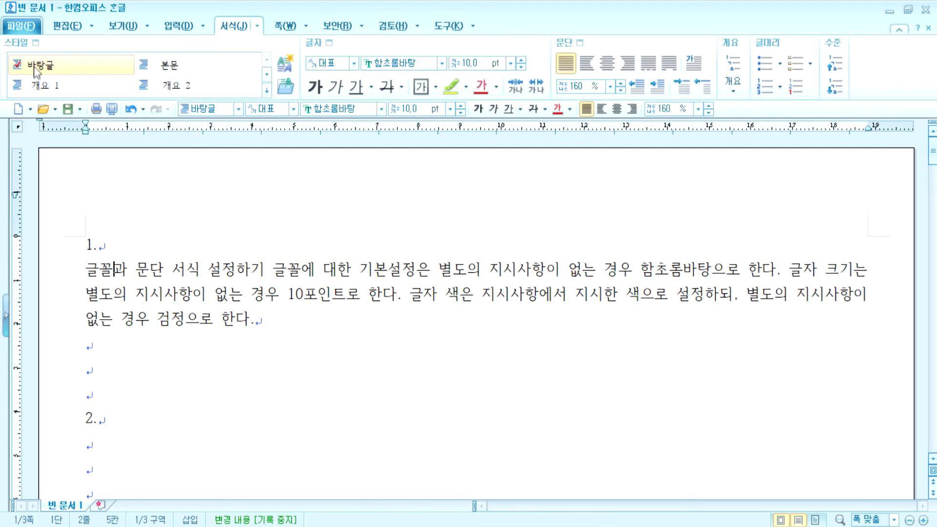
{"action": "left_click", "coordinate": [22, 26]}
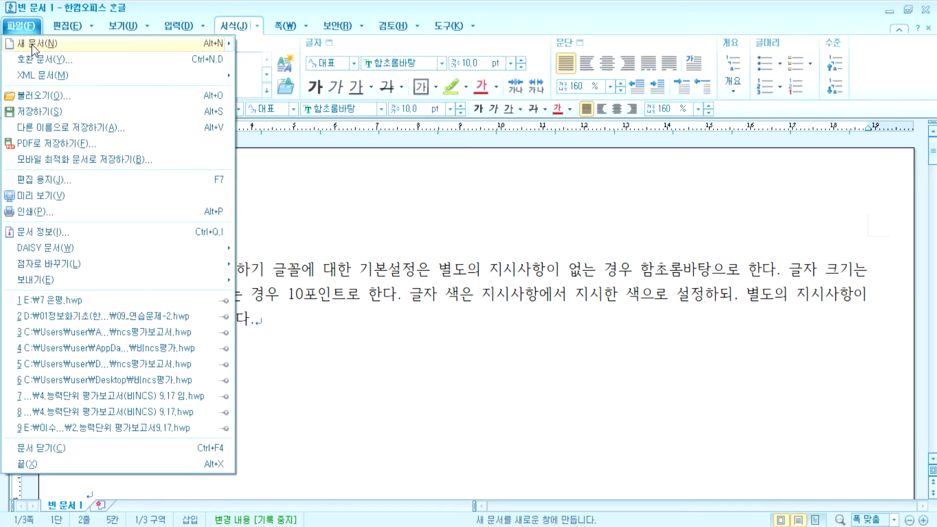
{"action": "mouse_move", "coordinate": [31, 44]}
{"action": "left_click", "coordinate": [19, 93]}
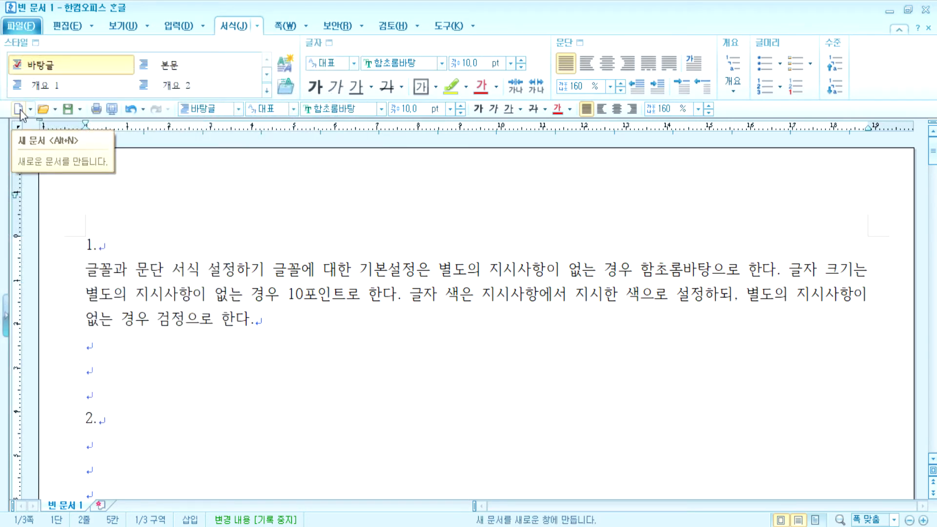
{"action": "left_click", "coordinate": [20, 110]}
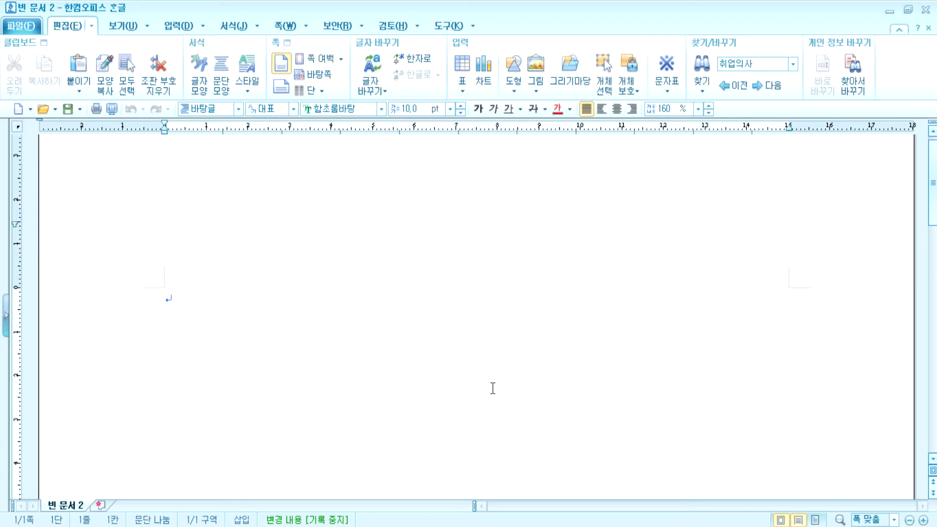
{"action": "key", "text": "F7"}
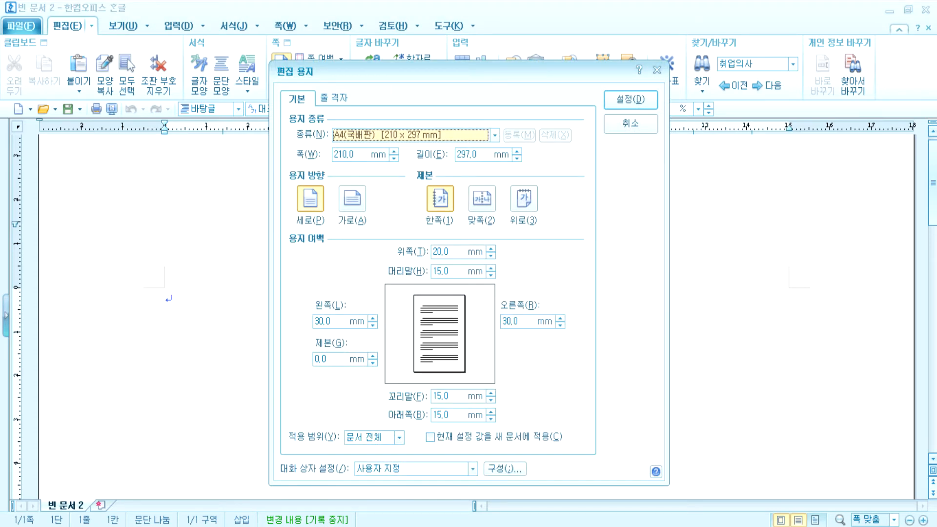
In the Notepad notes, replace the dash before the 문제번호 line with a separate "-----" divider line above it
{"action": "key", "text": "alt+Tab"}
{"action": "scroll", "coordinate": [330, 331], "scroll_direction": "up", "scroll_amount": 5}
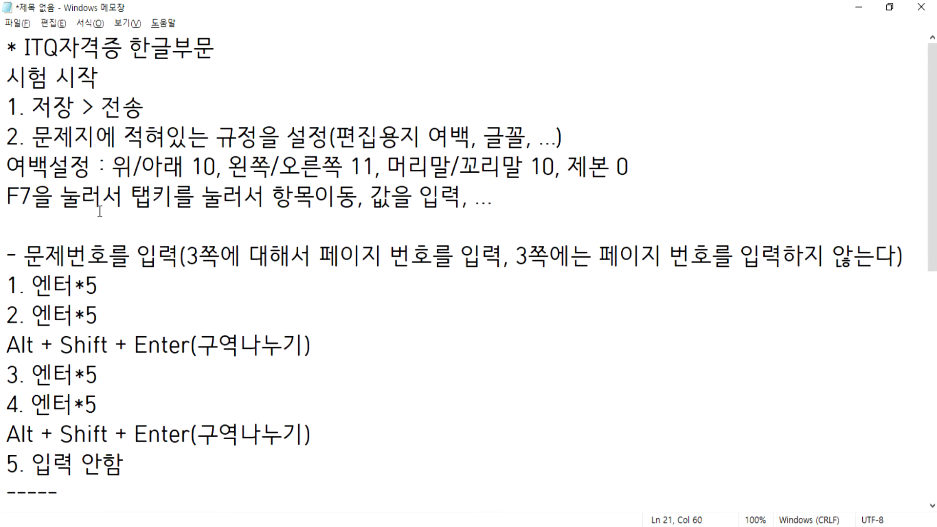
{"action": "left_click", "coordinate": [27, 257]}
{"action": "key", "text": "BackSpace"}
{"action": "key", "text": "Return"}
{"action": "left_click", "coordinate": [43, 251]}
{"action": "type", "text": "----"}
{"action": "scroll", "coordinate": [69, 290], "scroll_direction": "down", "scroll_amount": 3}
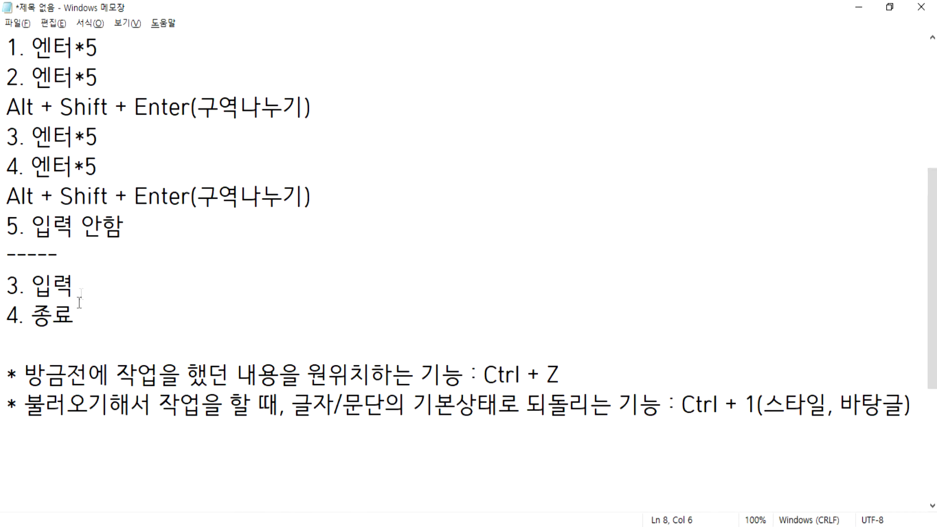
{"action": "scroll", "coordinate": [81, 280], "scroll_direction": "up", "scroll_amount": 3}
Return to the Hangul document's 편집 용지 settings and set the 위쪽 and 아래쪽 margins to 10 mm
{"action": "key", "text": "alt+Tab"}
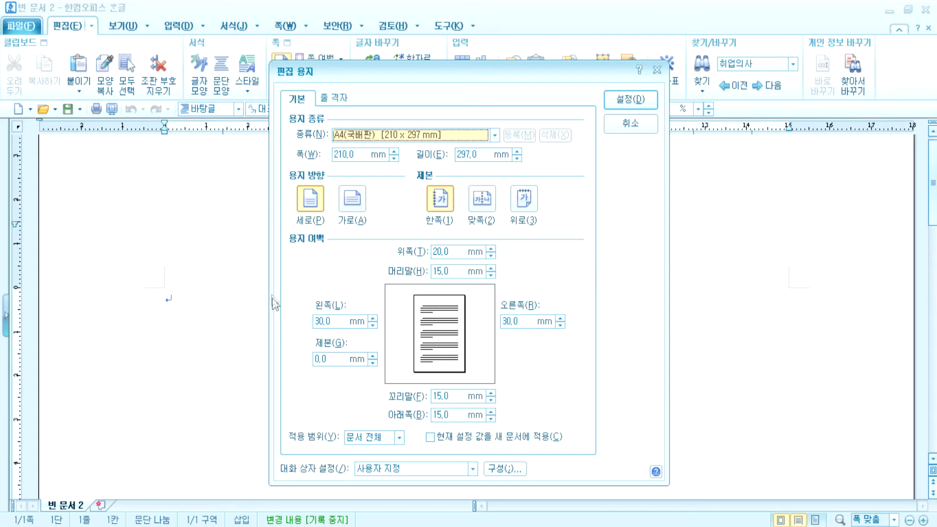
{"action": "key", "text": "Tab"}
{"action": "key", "text": "Tab"}
{"action": "key", "text": "Tab"}
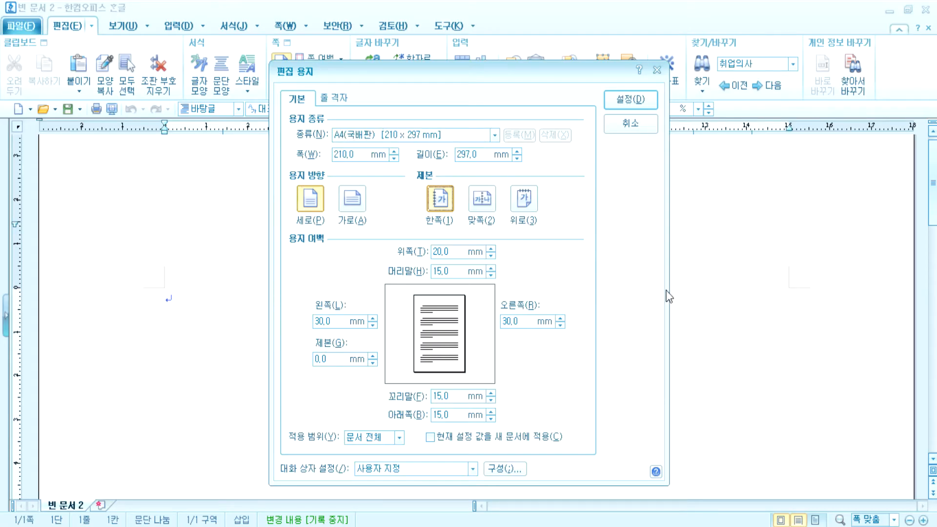
{"action": "type", "text": "10"}
{"action": "key", "text": "Tab"}
{"action": "type", "text": "10"}
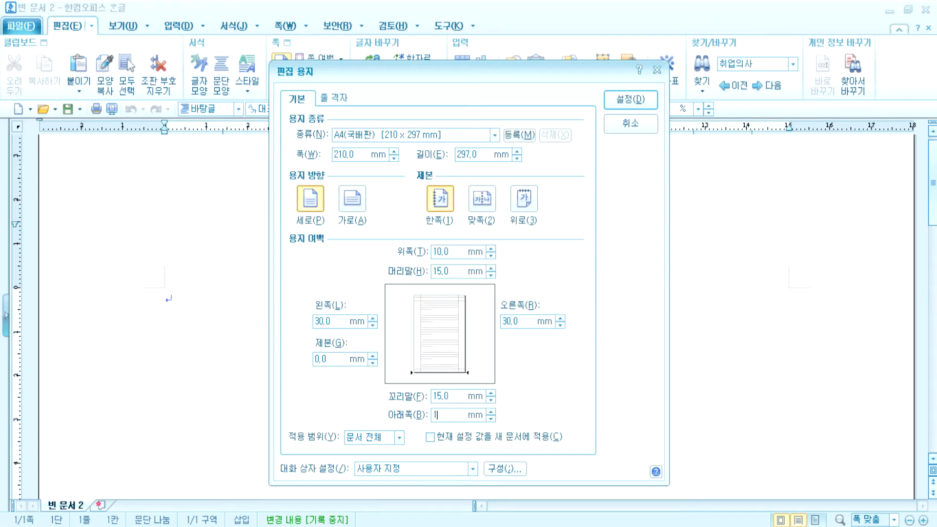
Set the 왼쪽 and 오른쪽 margins to 11 mm and 머리말 and 꼬리말 to 10 mm, then apply the page settings
{"action": "key", "text": "Tab"}
{"action": "type", "text": "11"}
{"action": "key", "text": "Tab"}
{"action": "type", "text": "11"}
{"action": "key", "text": "Tab"}
{"action": "type", "text": "10"}
{"action": "key", "text": "Tab"}
{"action": "type", "text": "10"}
{"action": "key", "text": "Return"}
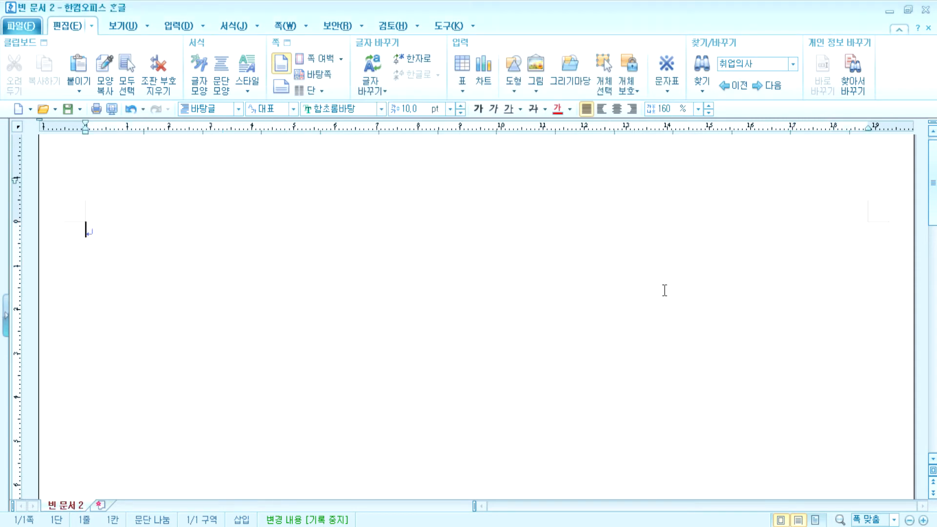
Check the margin values in the Notepad notes, then set the Hangul document's 위쪽 and 아래쪽 margins to 10 mm
{"action": "key", "text": "alt+Tab"}
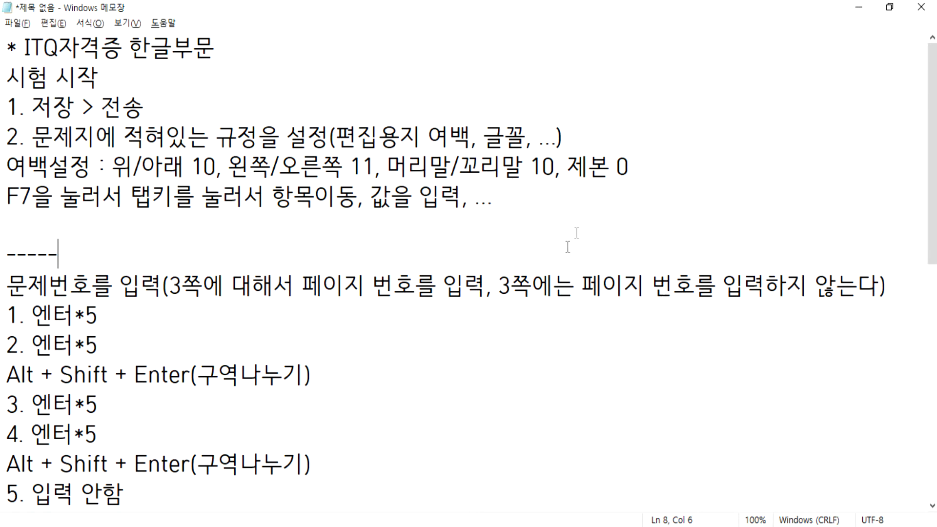
{"action": "left_click_drag", "start_coordinate": [134, 169], "coordinate": [243, 195]}
{"action": "left_click", "coordinate": [227, 225]}
{"action": "key", "text": "alt+Tab"}
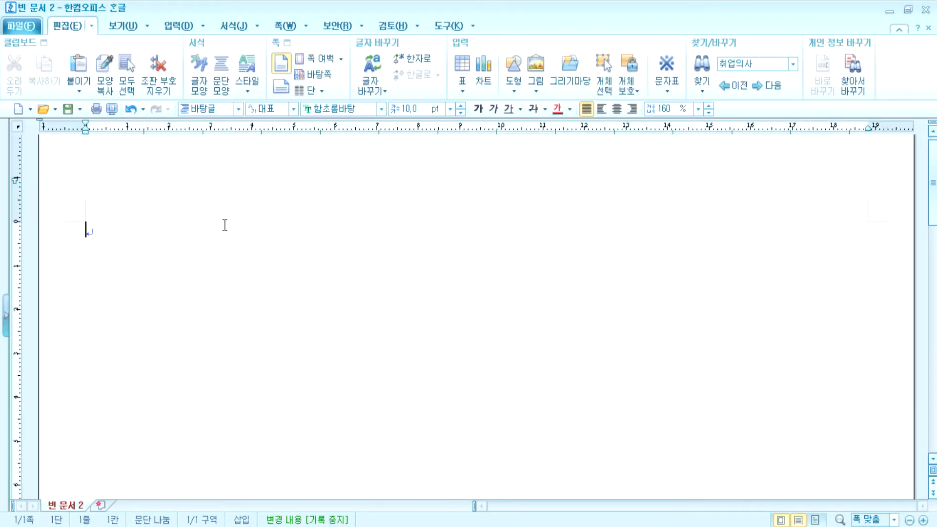
{"action": "key", "text": "F7"}
{"action": "key", "text": "Tab"}
{"action": "key", "text": "Tab"}
{"action": "key", "text": "Tab"}
{"action": "key", "text": "Tab"}
{"action": "key", "text": "Tab"}
{"action": "type", "text": "10"}
{"action": "key", "text": "Tab"}
{"action": "type", "text": "10"}
Set 왼쪽 and 오른쪽 to 11 mm plus 머리말 and 꼬리말 to 10 mm, and confirm the page setup
{"action": "key", "text": "Tab"}
{"action": "type", "text": "11"}
{"action": "key", "text": "Tab"}
{"action": "type", "text": "11"}
{"action": "key", "text": "Tab"}
{"action": "type", "text": "10"}
{"action": "key", "text": "Tab"}
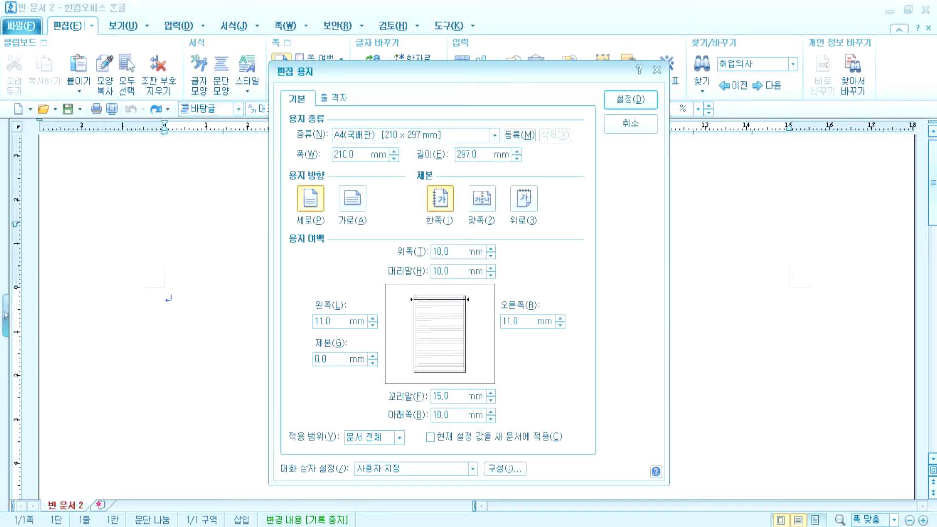
{"action": "type", "text": "10"}
{"action": "key", "text": "Return"}
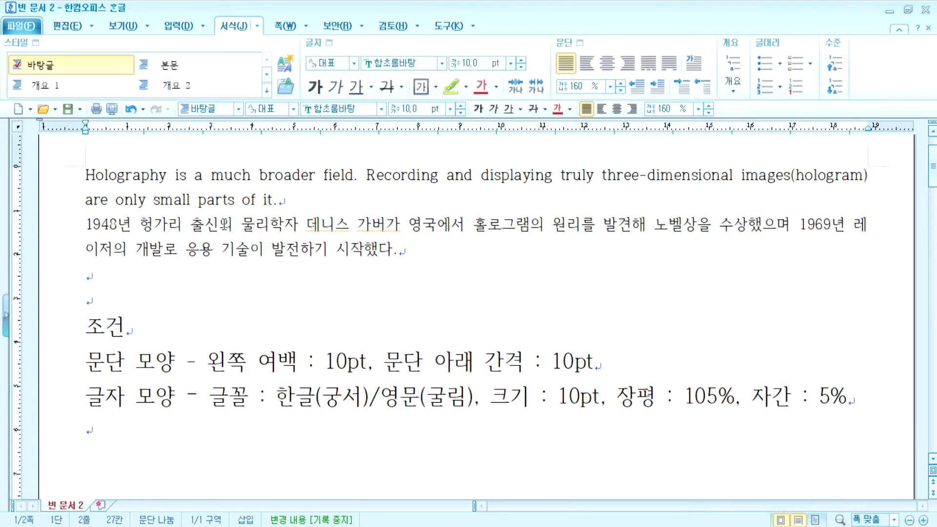
Examine the English Holography paragraph and the Korean paragraph below it, without changing any formatting
{"action": "left_click", "coordinate": [92, 174]}
{"action": "left_click_drag", "start_coordinate": [93, 174], "coordinate": [271, 254]}
{"action": "left_click", "coordinate": [413, 256]}
{"action": "left_click_drag", "start_coordinate": [397, 275], "coordinate": [78, 225]}
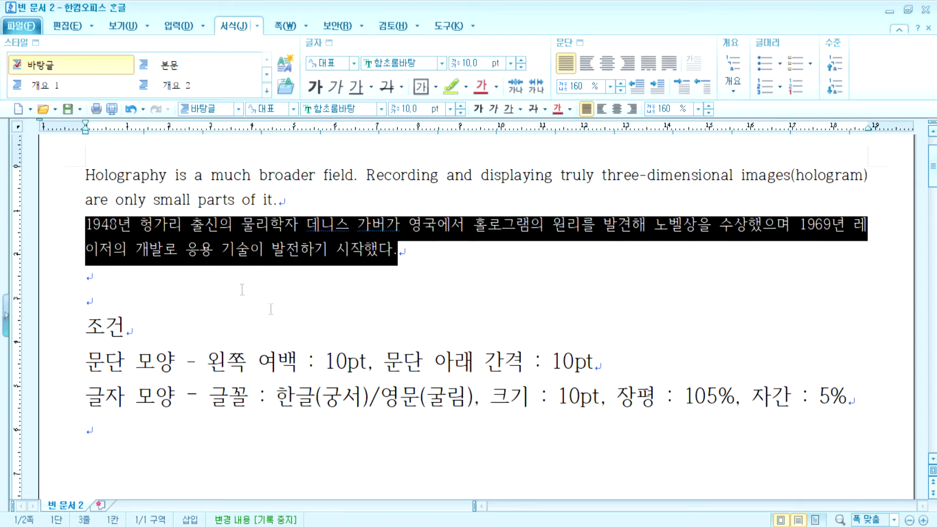
{"action": "left_click_drag", "start_coordinate": [278, 200], "coordinate": [60, 169]}
{"action": "left_click", "coordinate": [181, 228]}
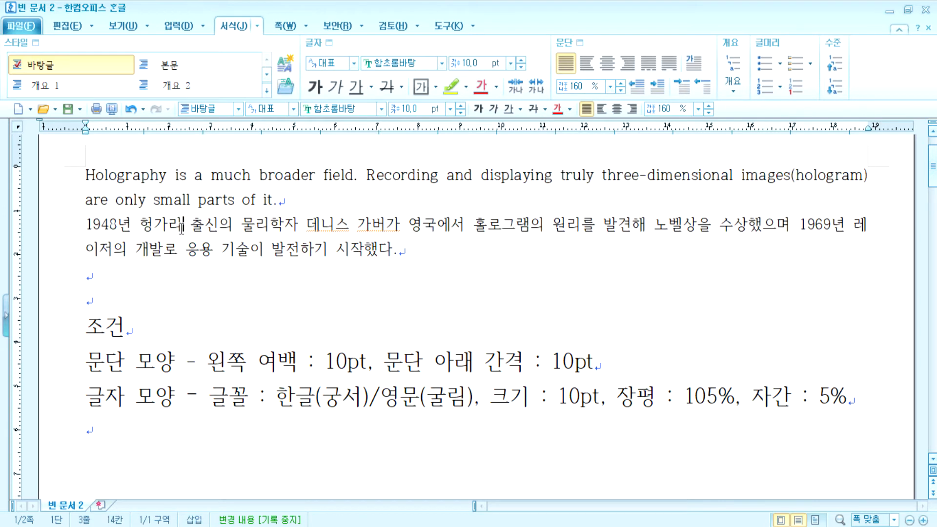
{"action": "left_click", "coordinate": [86, 180]}
{"action": "left_click_drag", "start_coordinate": [86, 181], "coordinate": [428, 270]}
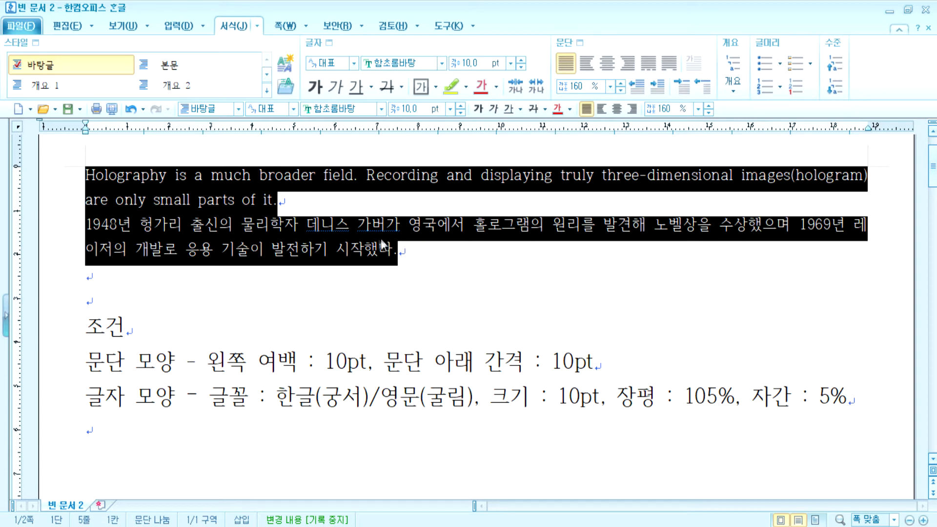
{"action": "left_click", "coordinate": [233, 244]}
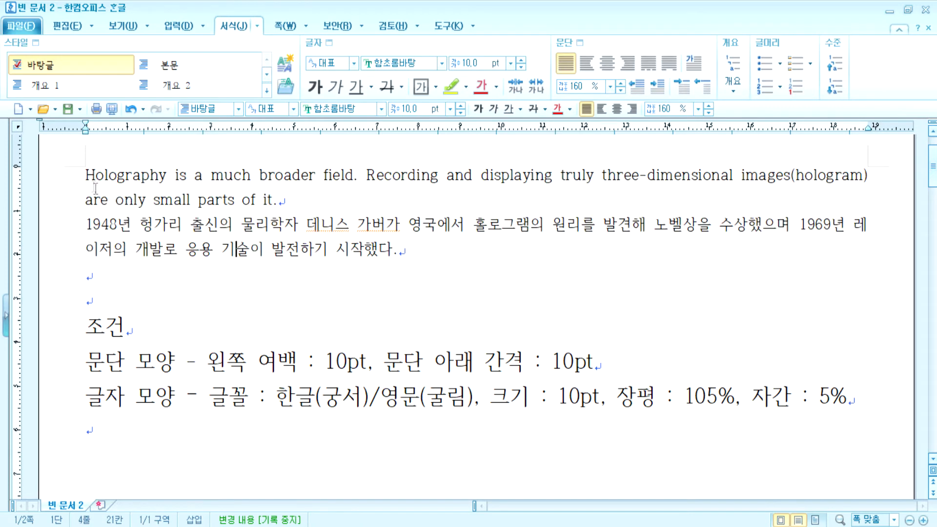
Select the English and Korean paragraphs and open the 기본 settings of 글자 모양, keeping the sample conditions readable
{"action": "left_click_drag", "start_coordinate": [86, 175], "coordinate": [405, 251]}
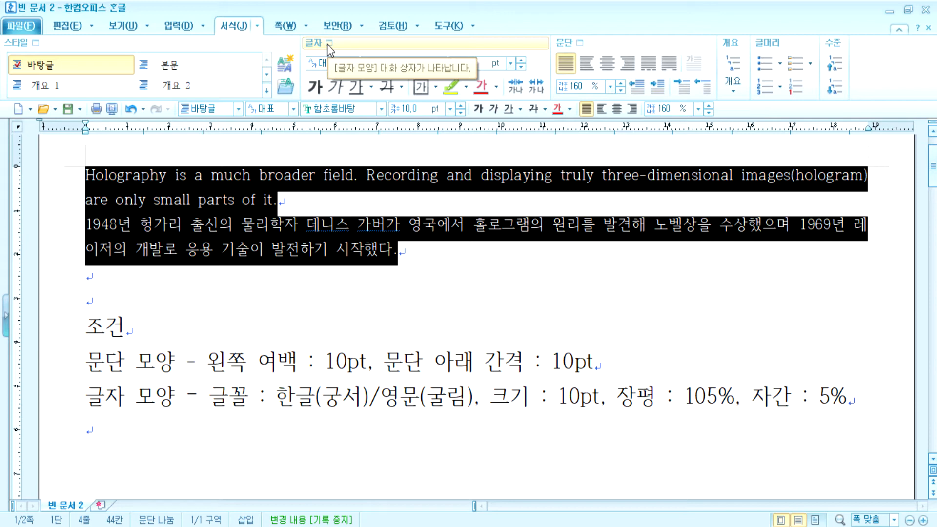
{"action": "left_click", "coordinate": [66, 26]}
{"action": "left_click", "coordinate": [199, 73]}
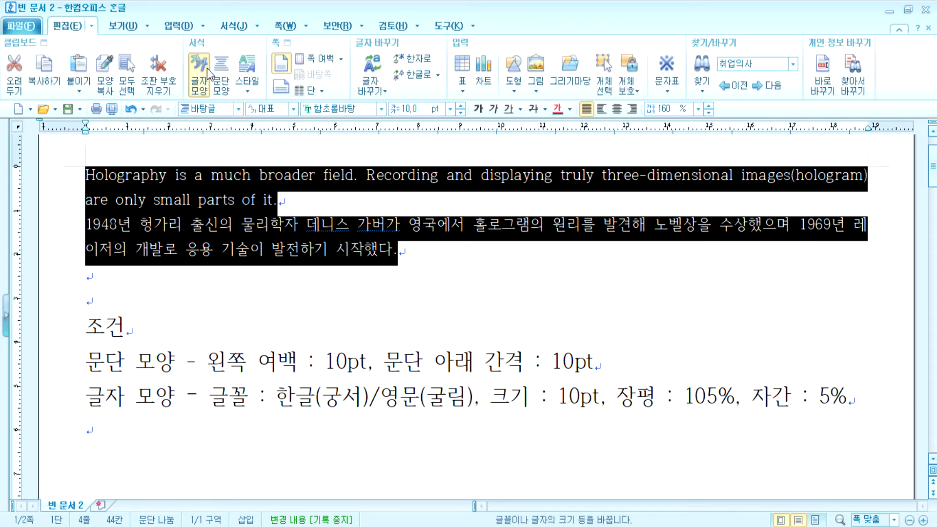
{"action": "left_click", "coordinate": [608, 142]}
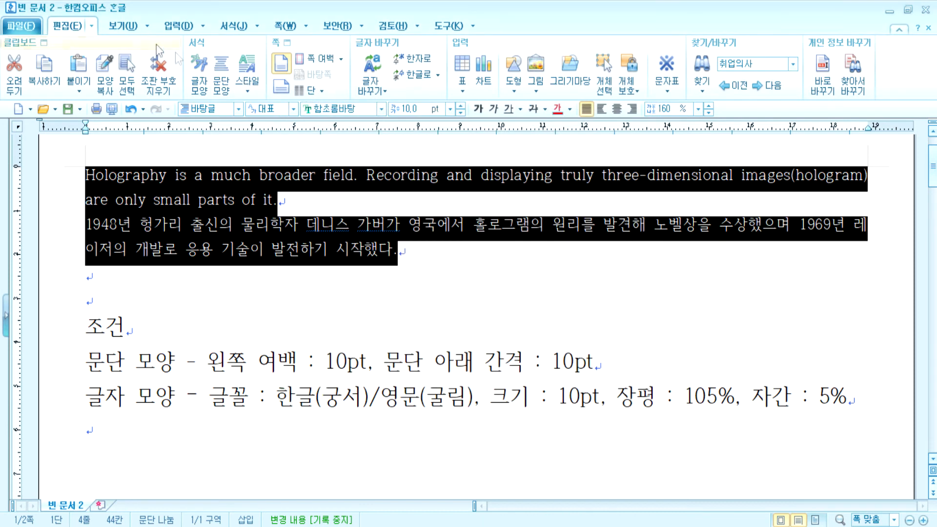
{"action": "left_click", "coordinate": [229, 25]}
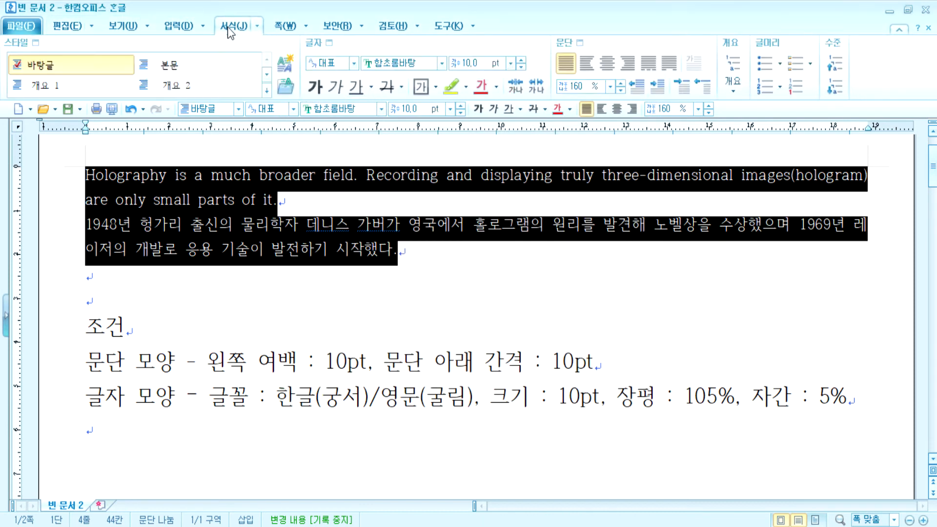
{"action": "left_click", "coordinate": [327, 44]}
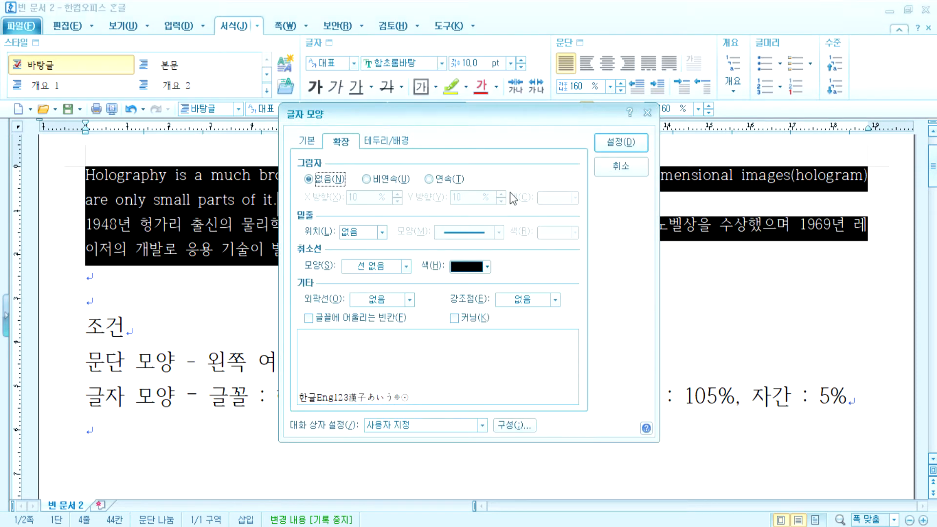
{"action": "left_click_drag", "start_coordinate": [488, 116], "coordinate": [673, 50]}
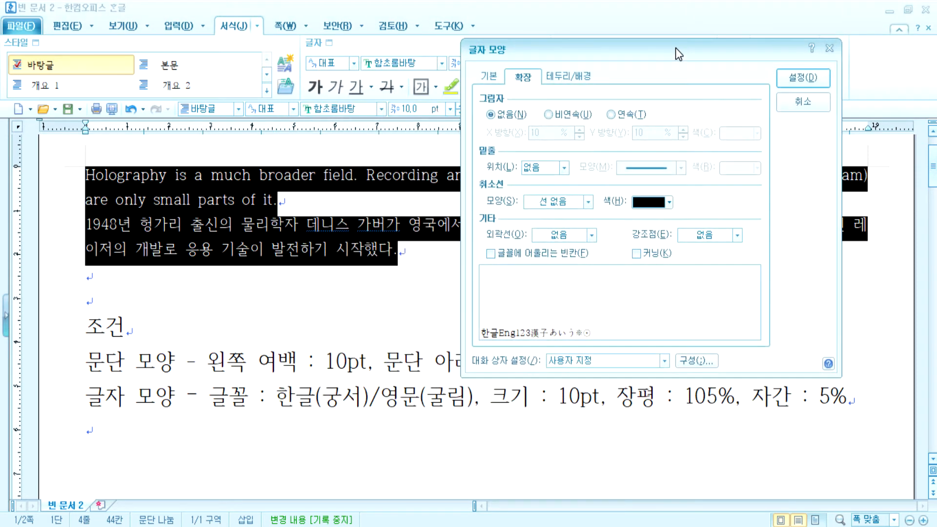
{"action": "left_click", "coordinate": [490, 77]}
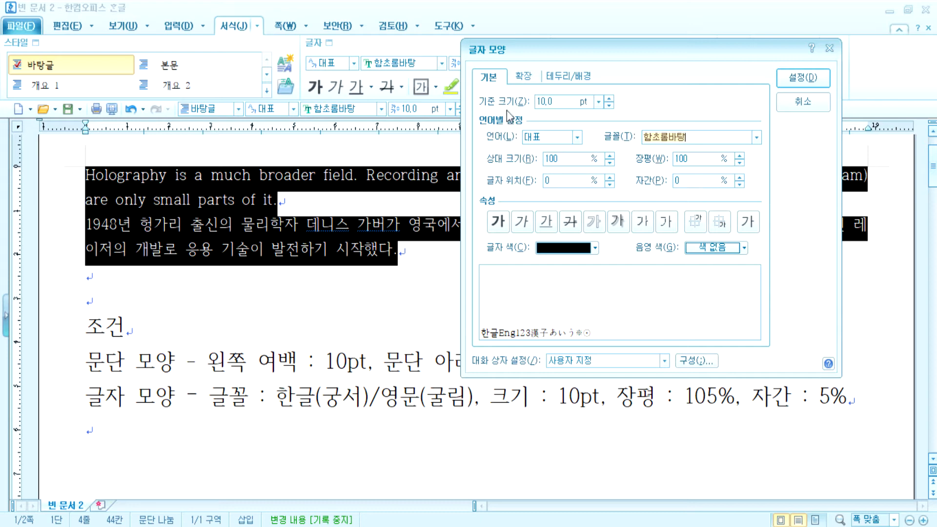
Set the 장평 of the selected paragraphs to 105% for the 대표 language
{"action": "left_click", "coordinate": [577, 137]}
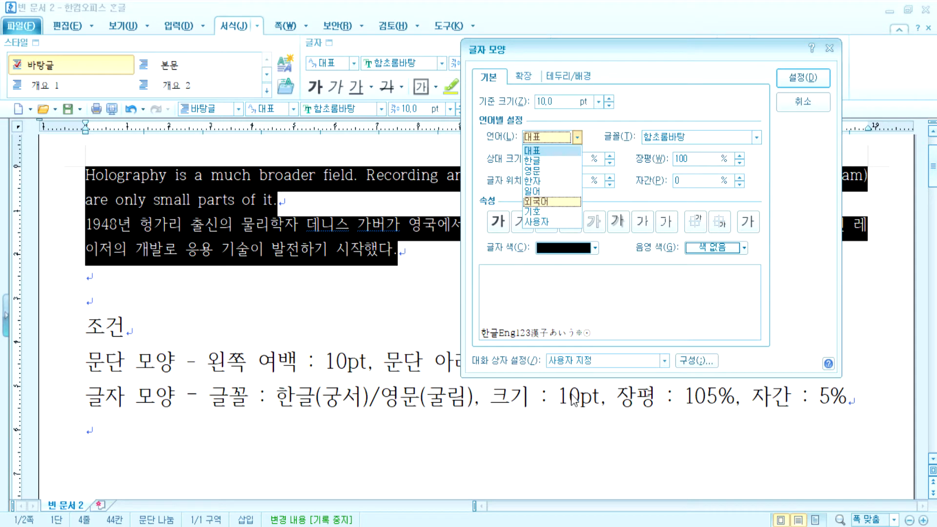
{"action": "left_click", "coordinate": [823, 414]}
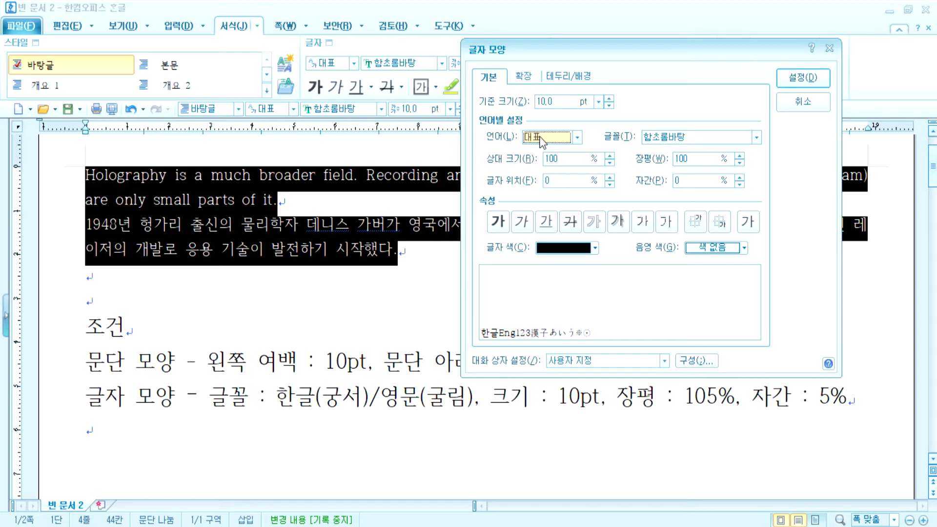
{"action": "left_click_drag", "start_coordinate": [591, 49], "coordinate": [537, 10]}
{"action": "left_click", "coordinate": [686, 118]}
{"action": "left_click", "coordinate": [687, 118]}
{"action": "left_click", "coordinate": [686, 118]}
{"action": "left_click", "coordinate": [686, 118]}
{"action": "left_click", "coordinate": [686, 118]}
{"action": "left_click", "coordinate": [686, 118]}
{"action": "left_click", "coordinate": [687, 123]}
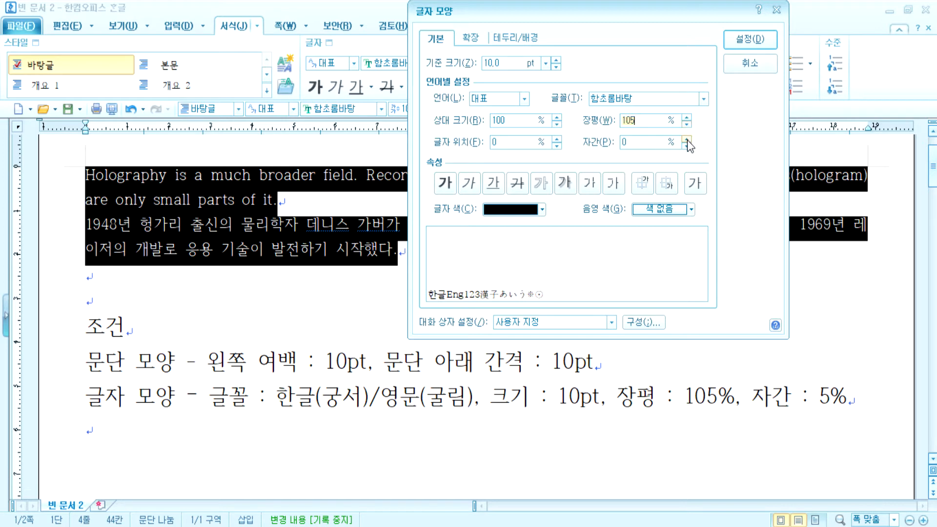
Set the 자간 of the selected paragraphs to 5%
{"action": "left_click", "coordinate": [687, 139]}
{"action": "left_click", "coordinate": [686, 139]}
{"action": "left_click", "coordinate": [687, 140]}
{"action": "left_click", "coordinate": [686, 140]}
{"action": "left_click", "coordinate": [687, 140]}
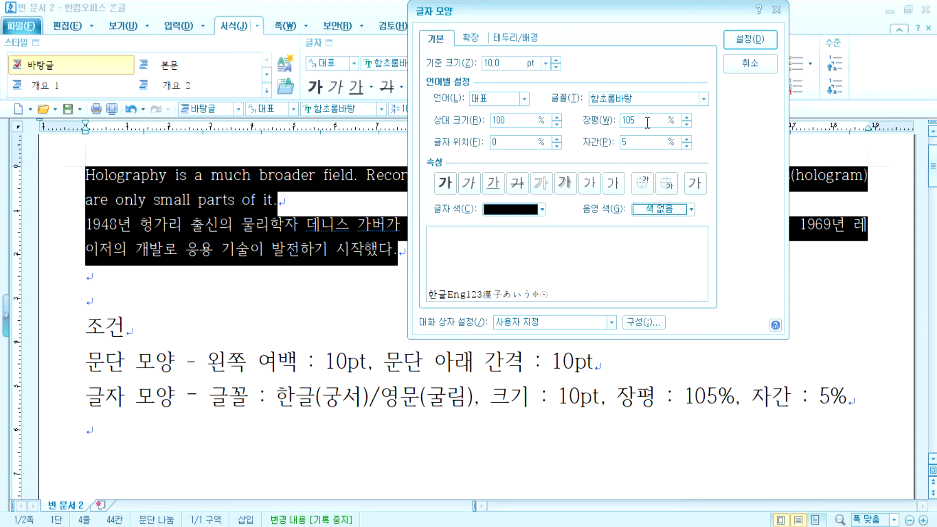
{"action": "left_click_drag", "start_coordinate": [638, 120], "coordinate": [613, 120]}
{"action": "left_click", "coordinate": [634, 142]}
Set the 한글 font of the selected paragraphs to 궁서
{"action": "left_click", "coordinate": [525, 100]}
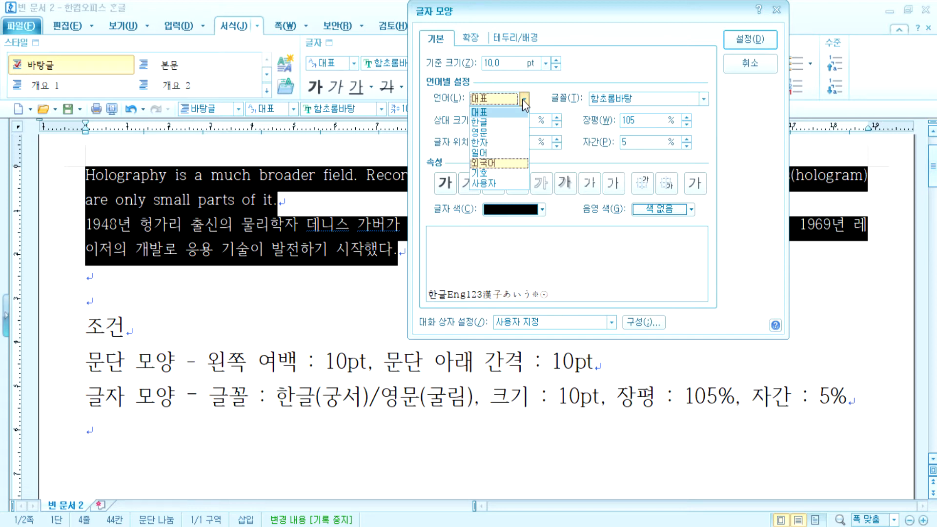
{"action": "left_click", "coordinate": [490, 122]}
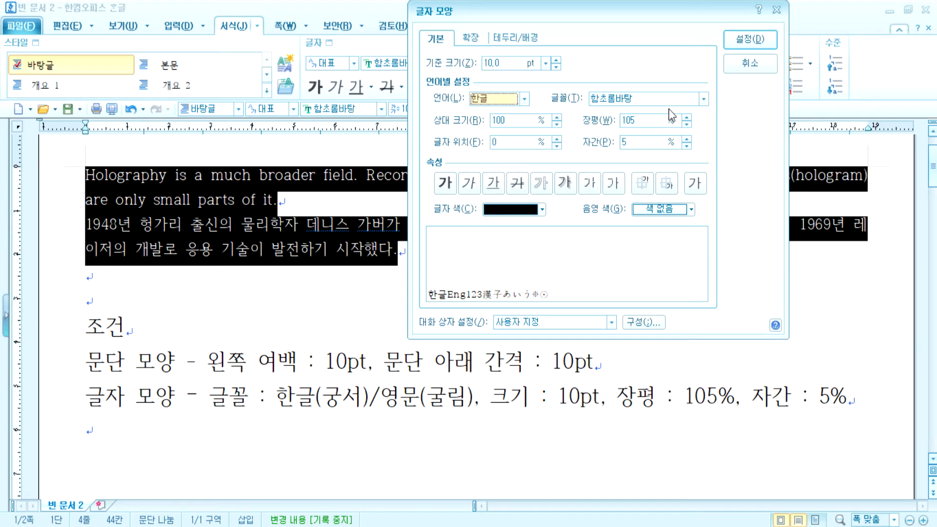
{"action": "left_click", "coordinate": [703, 100]}
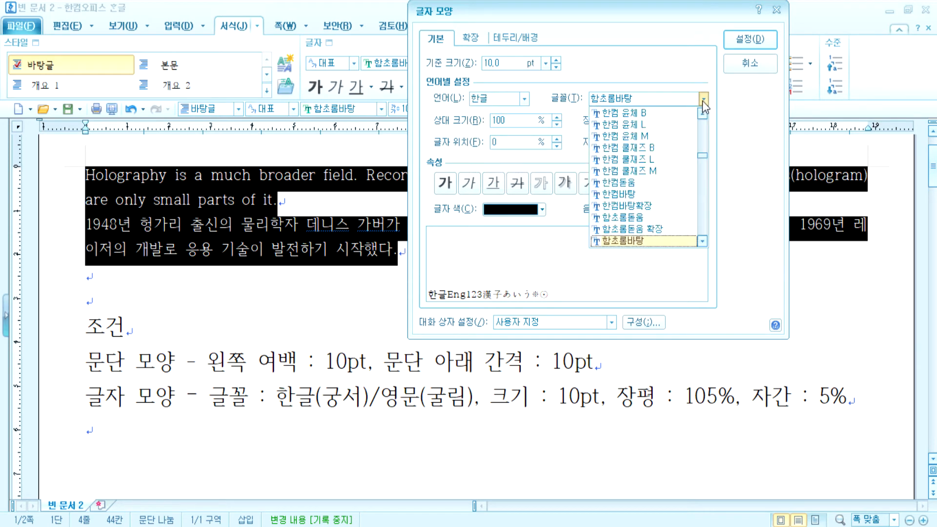
{"action": "scroll", "coordinate": [669, 112], "scroll_direction": "up", "scroll_amount": 8}
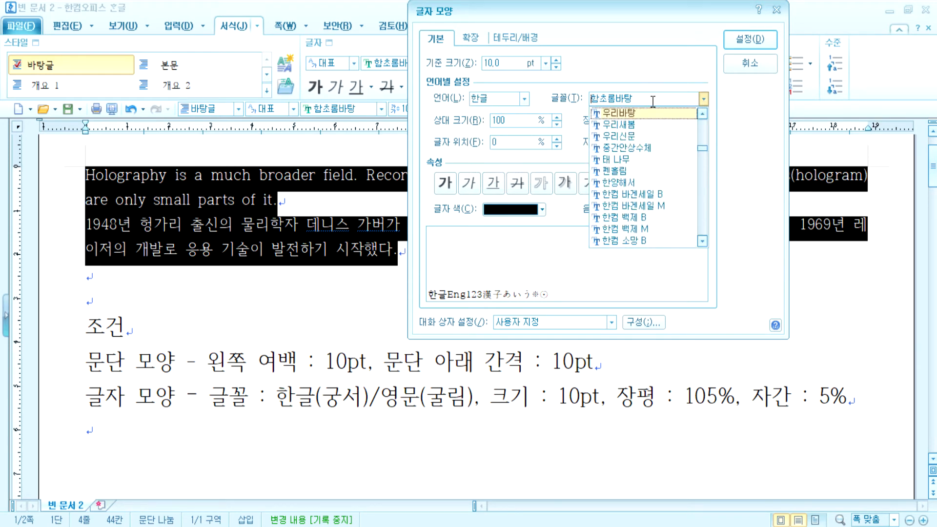
{"action": "left_click", "coordinate": [702, 125]}
{"action": "left_click_drag", "start_coordinate": [702, 140], "coordinate": [704, 126]}
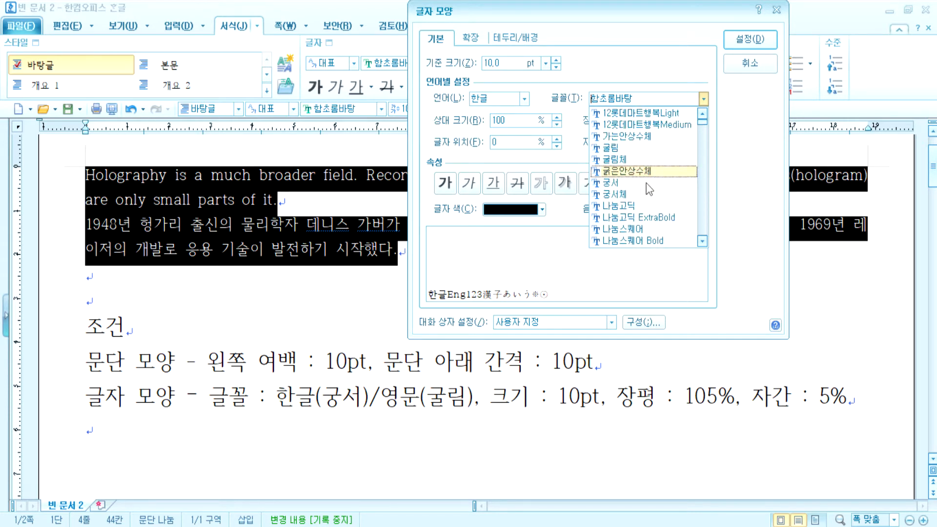
{"action": "left_click", "coordinate": [610, 183]}
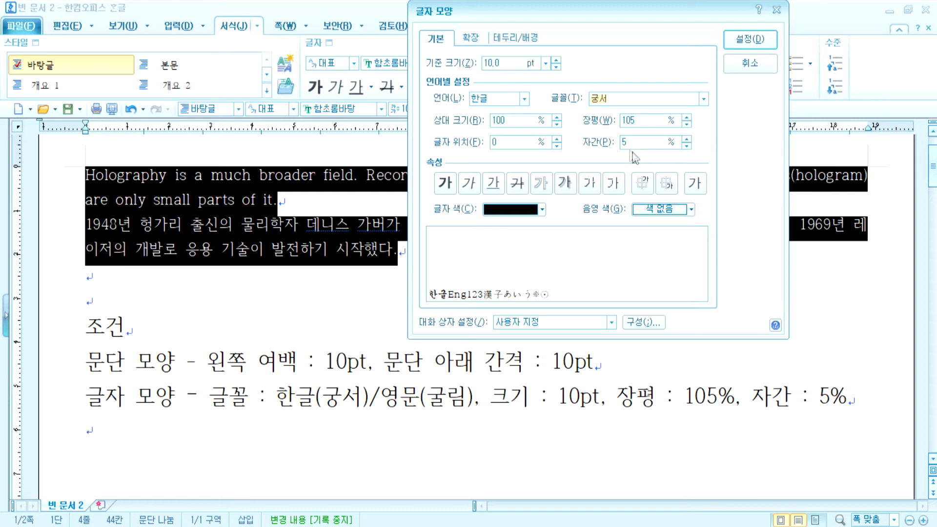
Set the 영문 font of the selected paragraphs to 굴림 and apply the 글자 모양 settings
{"action": "left_click", "coordinate": [517, 99]}
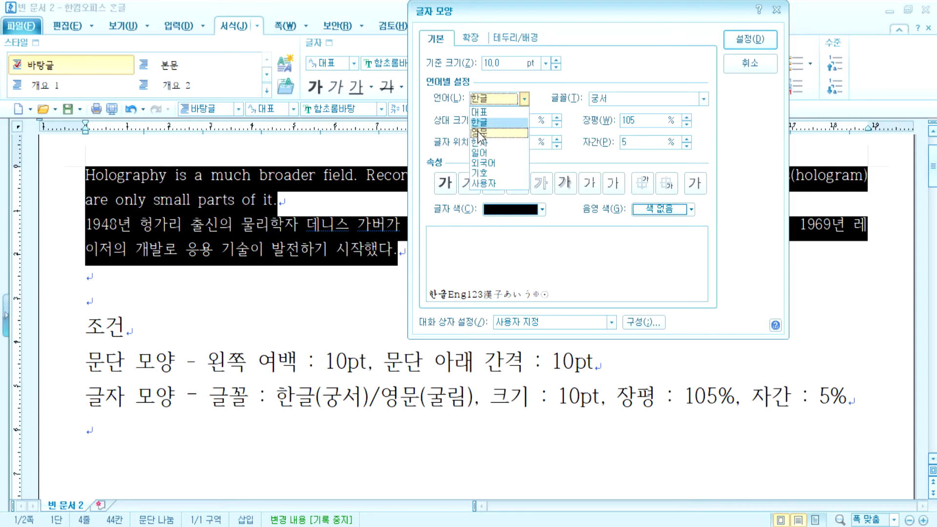
{"action": "key", "text": "Escape"}
{"action": "key", "text": "Down"}
{"action": "left_click", "coordinate": [703, 99]}
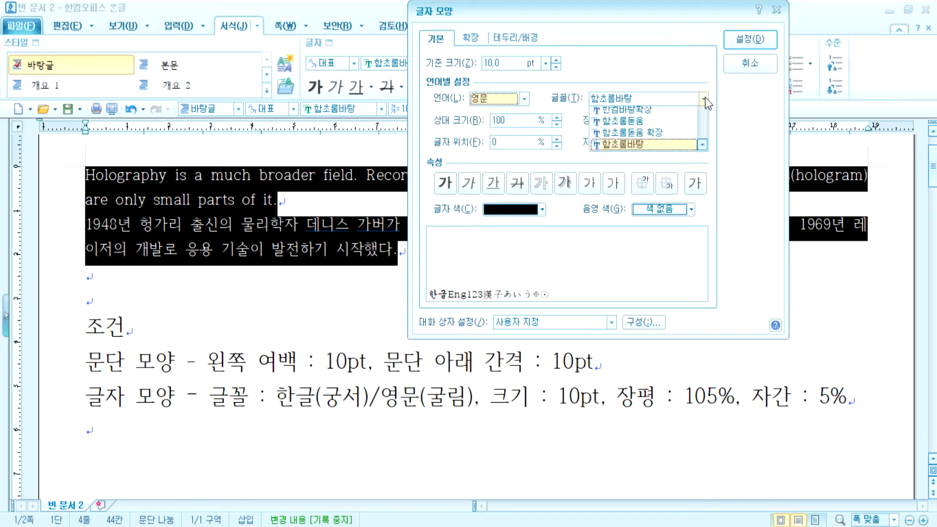
{"action": "scroll", "coordinate": [701, 137], "scroll_direction": "up", "scroll_amount": 10}
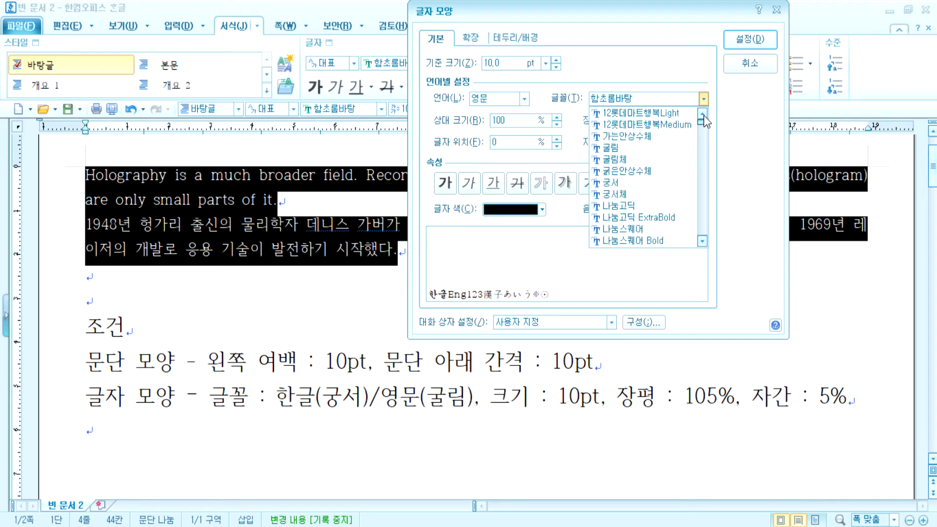
{"action": "left_click", "coordinate": [636, 149]}
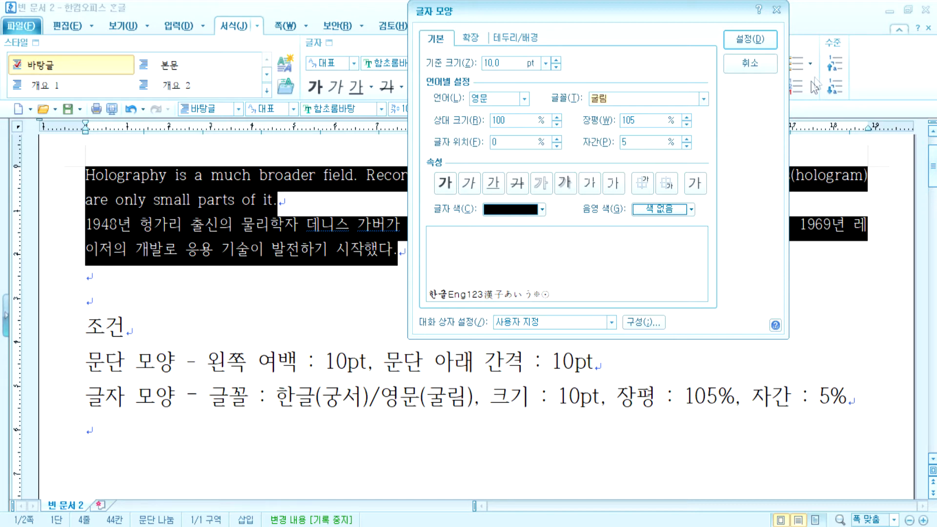
{"action": "left_click", "coordinate": [751, 44]}
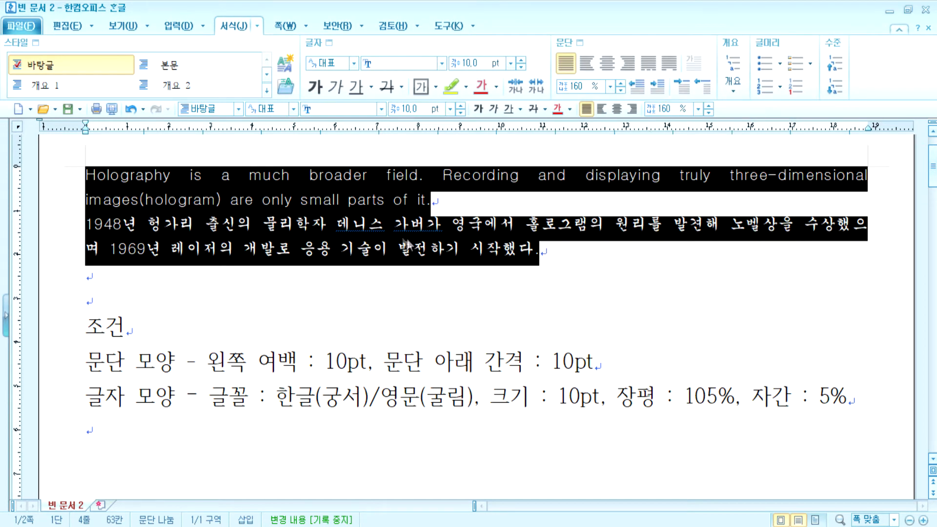
Test the Hangul font by inserting 가나다라 before "field" in the English paragraph, and remove the test text
{"action": "left_click", "coordinate": [370, 203]}
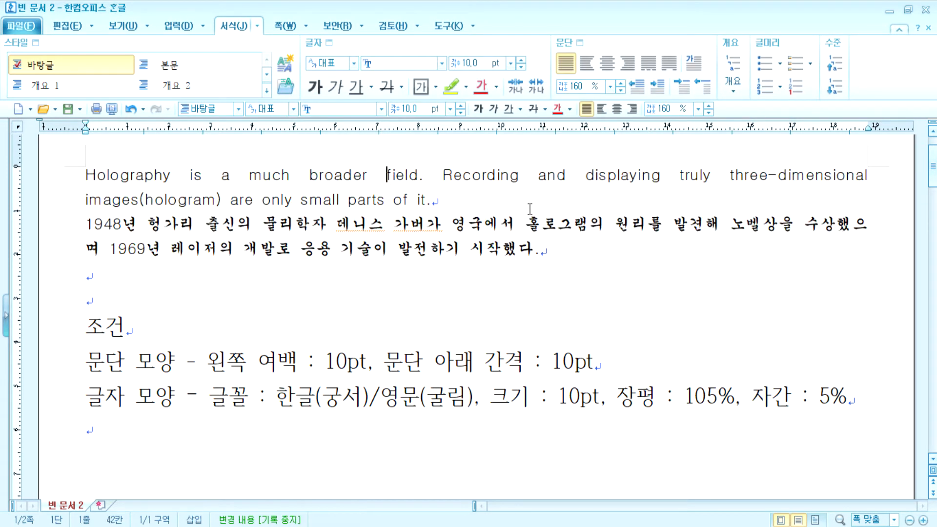
{"action": "type", "text": "가나다라"}
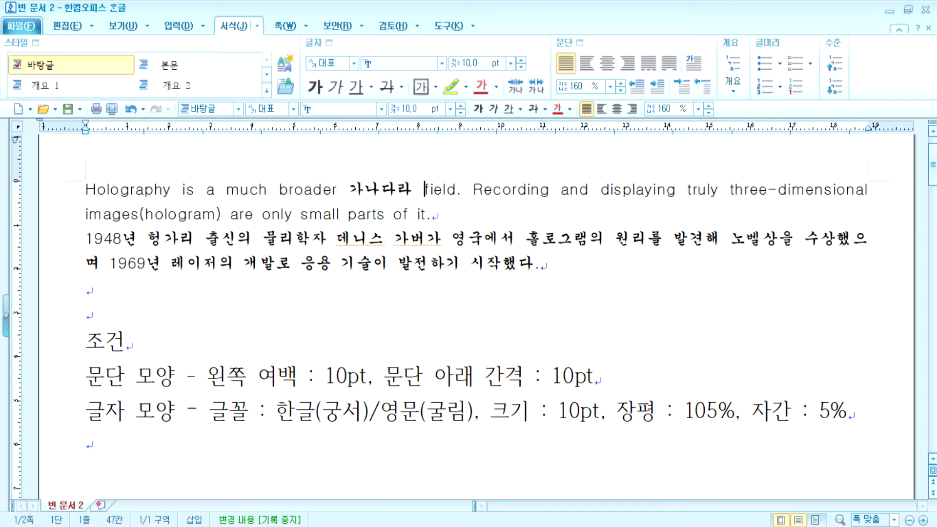
{"action": "key", "text": "BackSpace"}
{"action": "key", "text": "BackSpace"}
{"action": "key", "text": "BackSpace"}
{"action": "key", "text": "BackSpace"}
{"action": "key", "text": "BackSpace"}
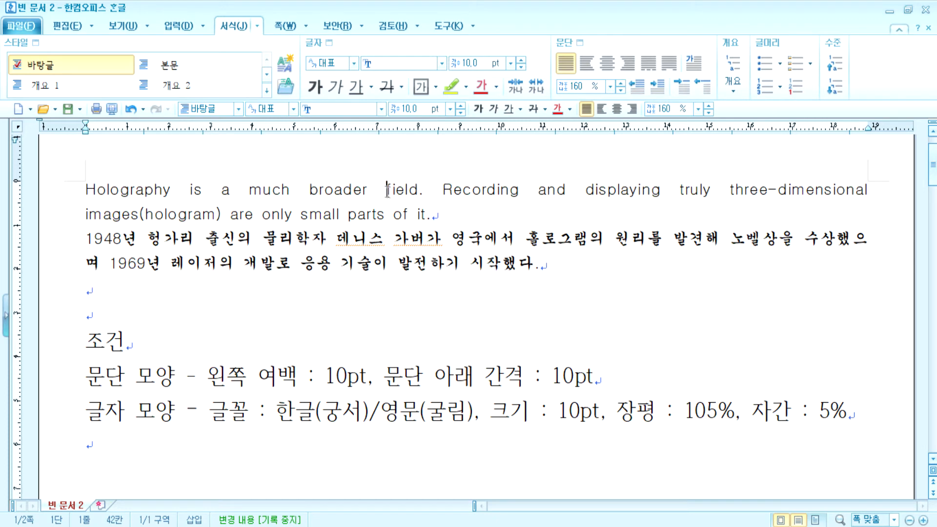
Test the English font by inserting abcd inside 홀로그램 in the Korean paragraph, and remove the test text
{"action": "left_click", "coordinate": [561, 236]}
{"action": "type", "text": "abcd"}
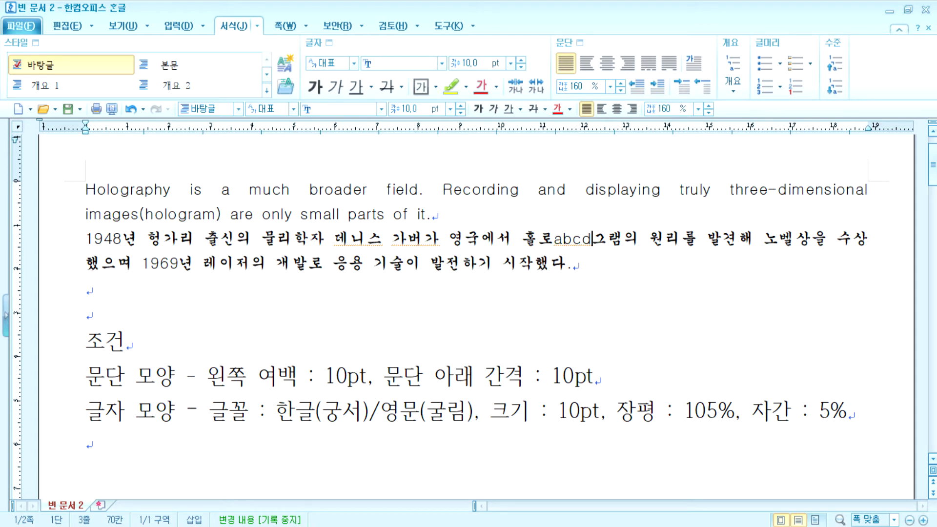
{"action": "key", "text": "BackSpace"}
{"action": "key", "text": "BackSpace"}
{"action": "key", "text": "BackSpace"}
{"action": "key", "text": "BackSpace"}
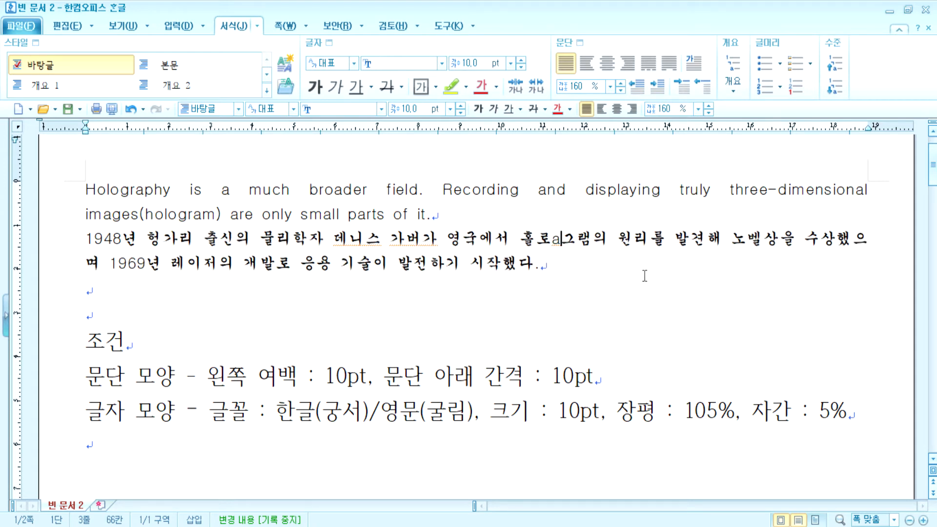
Highlight the English paragraph and the digits of 1948 to compare which font each kind of character uses
{"action": "left_click_drag", "start_coordinate": [84, 190], "coordinate": [545, 267]}
{"action": "left_click", "coordinate": [481, 194]}
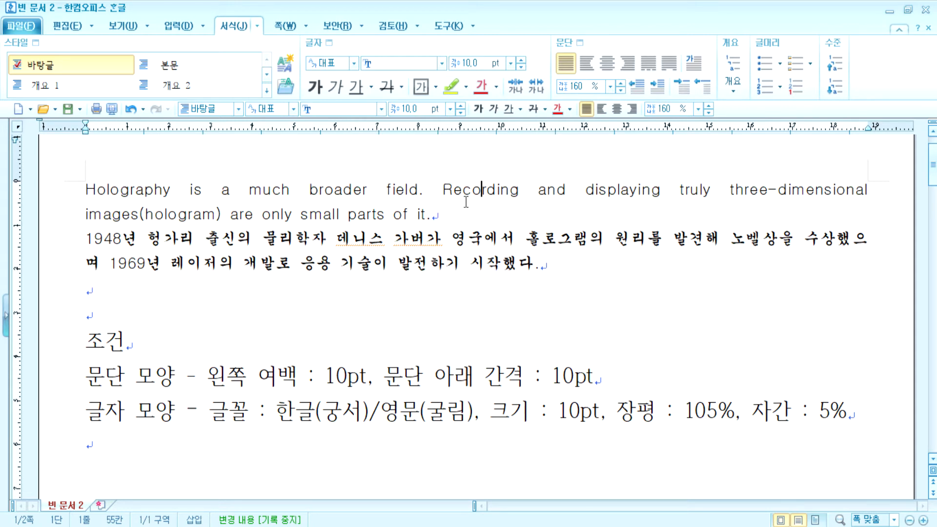
{"action": "left_click_drag", "start_coordinate": [84, 190], "coordinate": [430, 215]}
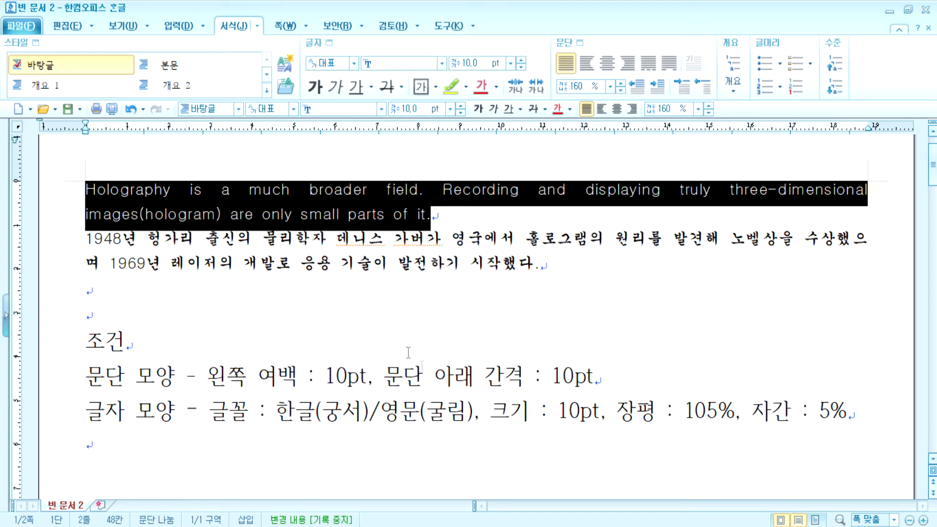
{"action": "left_click_drag", "start_coordinate": [93, 239], "coordinate": [122, 239]}
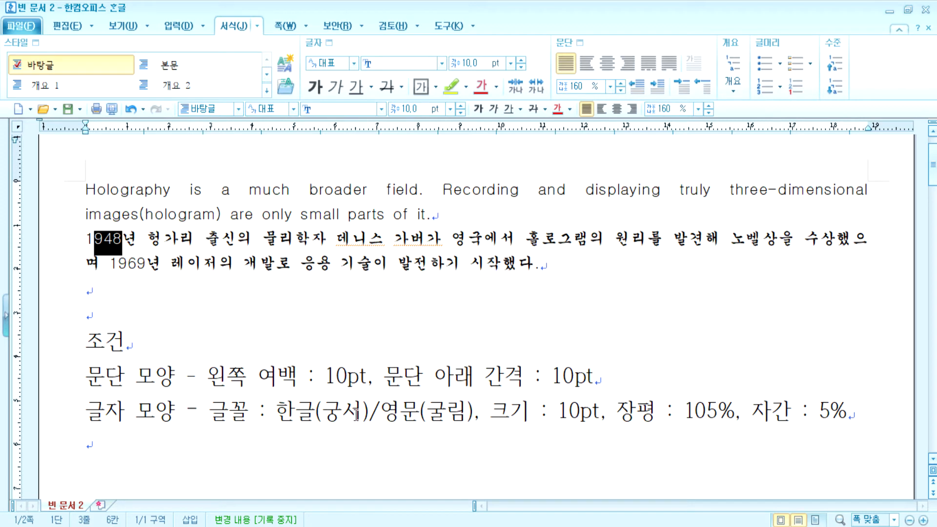
{"action": "left_click", "coordinate": [324, 268]}
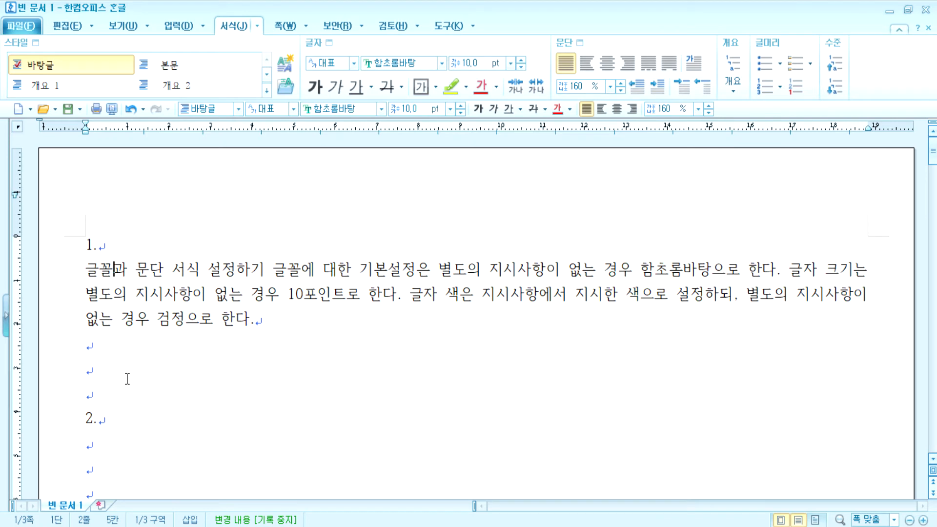
In 빈 문서 1, enter 강아지 at a size of 127 pt on an empty line below item 2
{"action": "scroll", "coordinate": [127, 378], "scroll_direction": "down", "scroll_amount": 10}
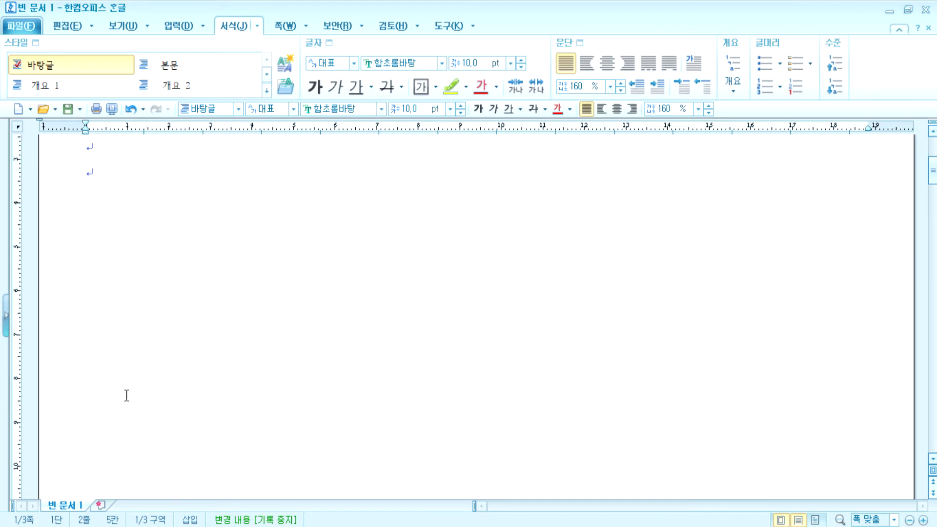
{"action": "scroll", "coordinate": [129, 365], "scroll_direction": "up", "scroll_amount": 3}
{"action": "left_click", "coordinate": [105, 234]}
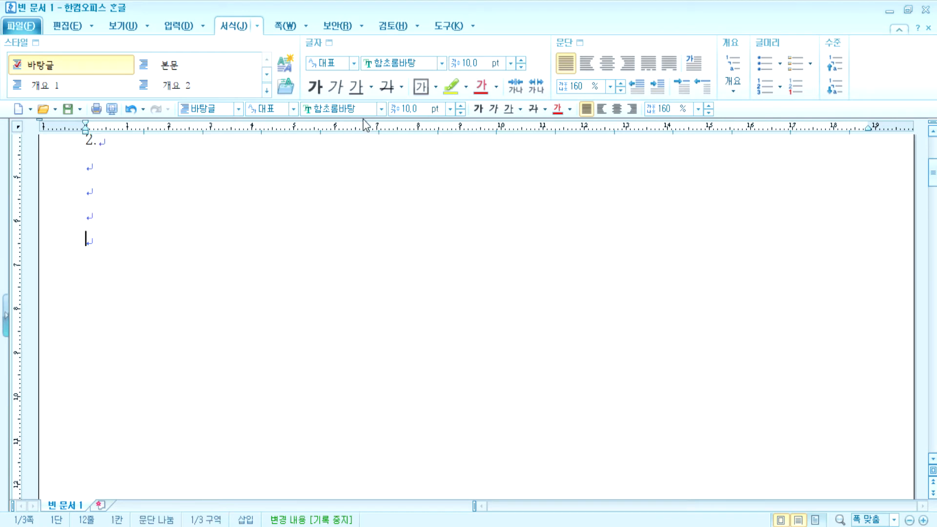
{"action": "left_click", "coordinate": [450, 109]}
{"action": "left_click", "coordinate": [398, 293]}
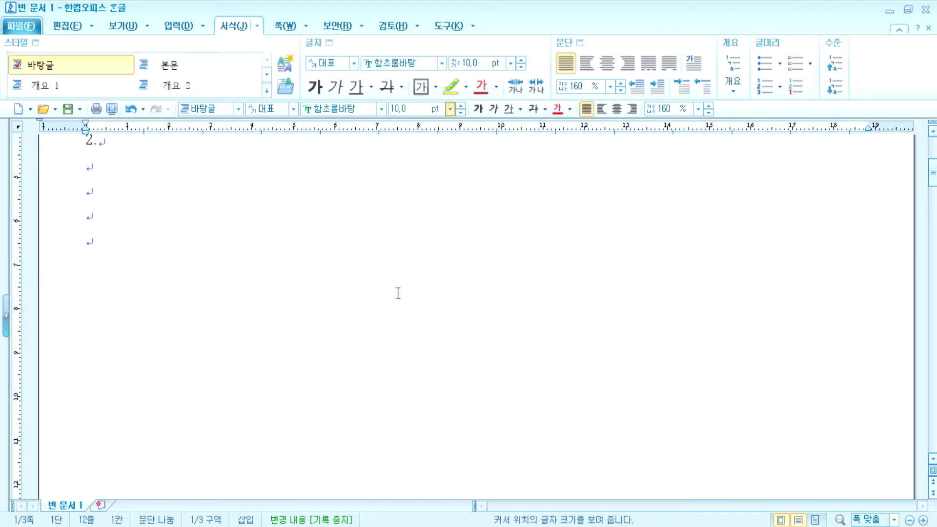
{"action": "type", "text": "rkd"}
{"action": "key", "text": "BackSpace"}
{"action": "key", "text": "BackSpace"}
{"action": "key", "text": "BackSpace"}
{"action": "type", "text": "ㄱㅏㅇㅇㅏㅈㅣ"}
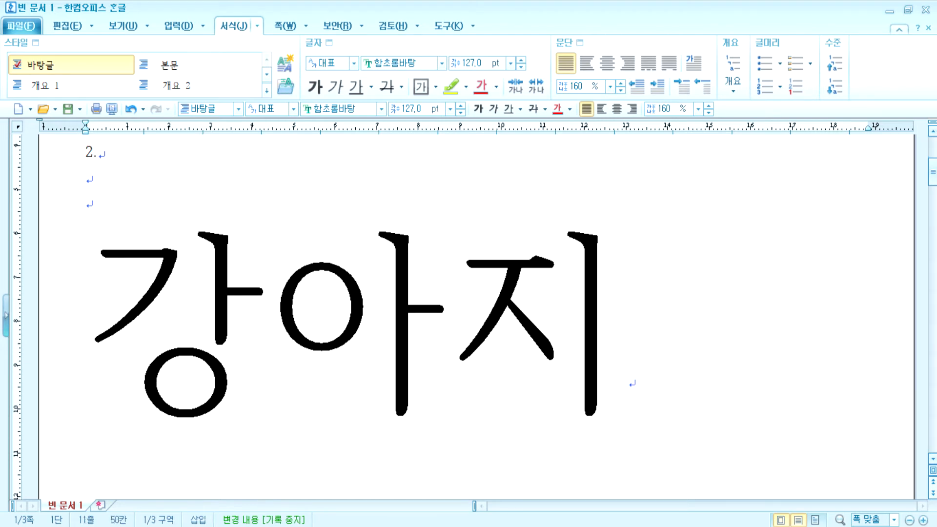
Examine the individual characters of the enlarged word 강아지 and its font size
{"action": "key", "text": "Right"}
{"action": "key", "text": "Left"}
{"action": "key", "text": "Left"}
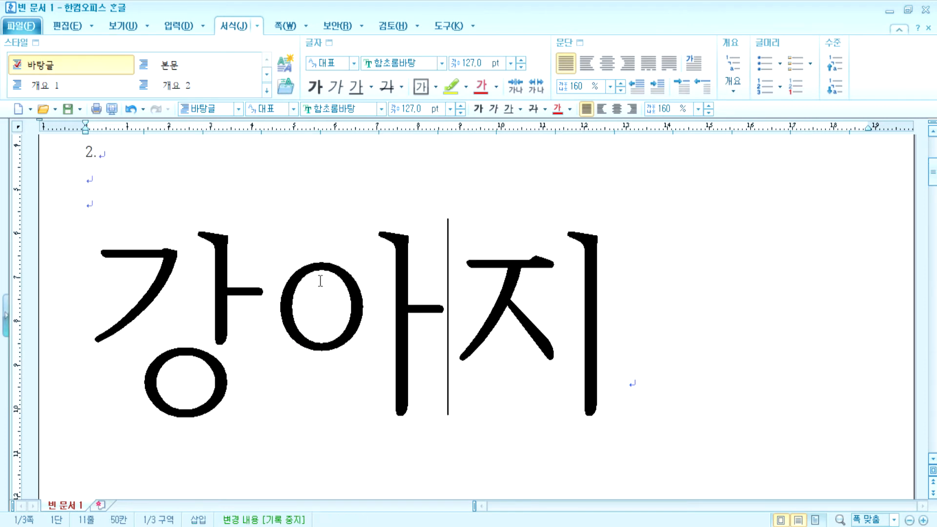
{"action": "left_click", "coordinate": [624, 337]}
{"action": "left_click_drag", "start_coordinate": [102, 290], "coordinate": [267, 309]}
{"action": "left_click", "coordinate": [395, 322]}
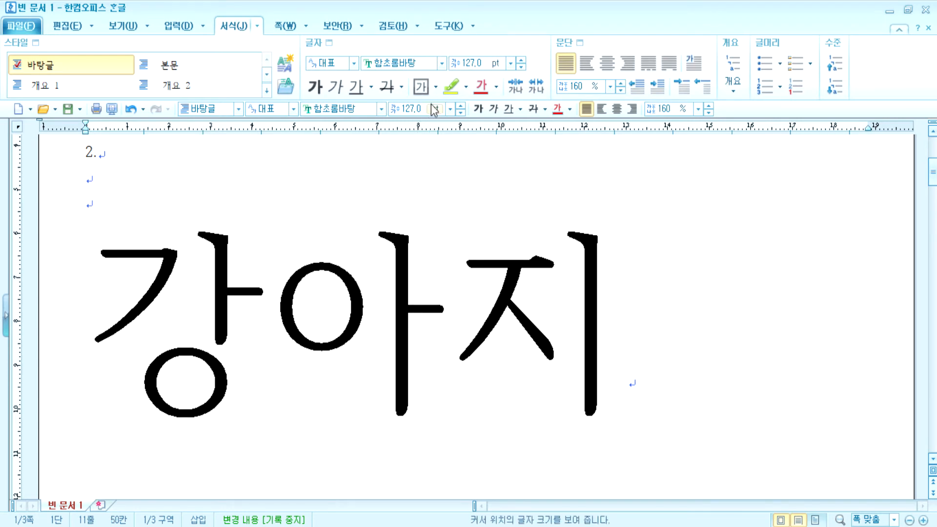
{"action": "left_click", "coordinate": [603, 288]}
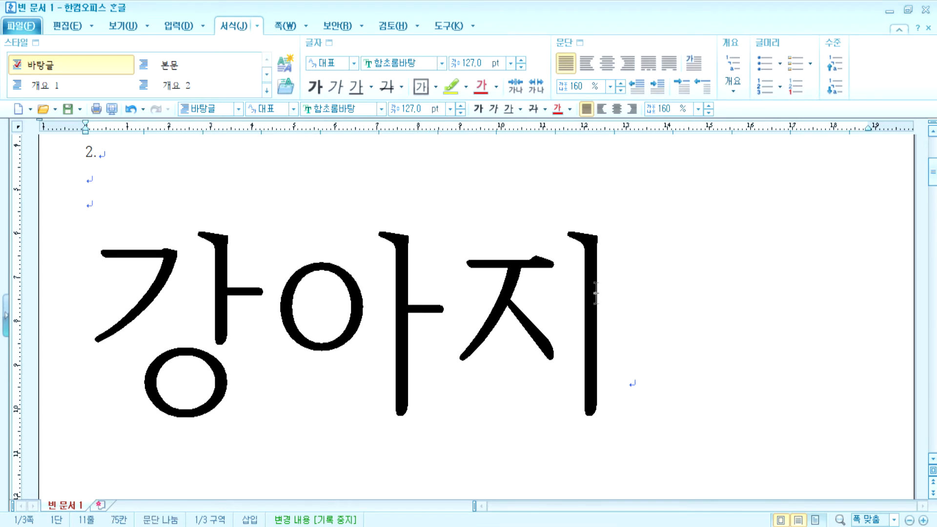
Switch to Notepad and write 글자모양에서 글자의 크기 on a new line below the shortcut notes
{"action": "key", "text": "alt+Tab"}
{"action": "scroll", "coordinate": [259, 378], "scroll_direction": "down", "scroll_amount": 6}
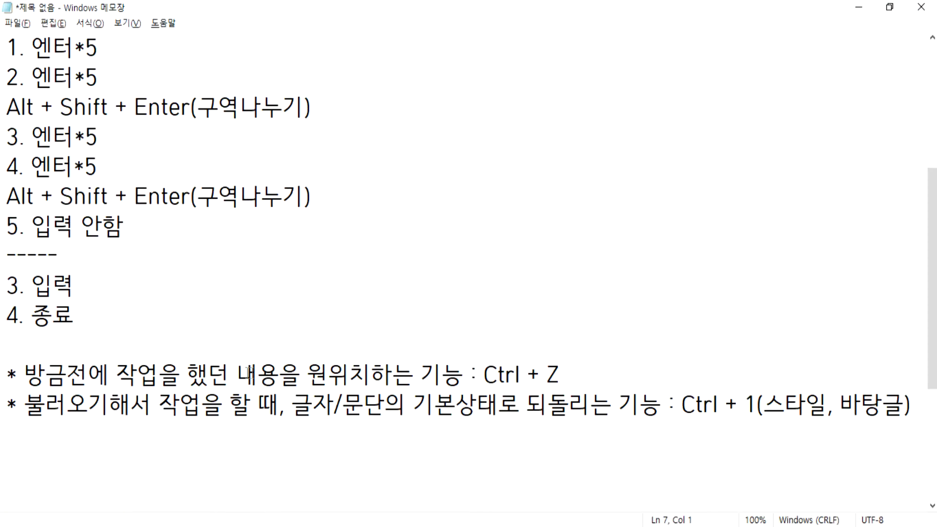
{"action": "type", "text": "글자"}
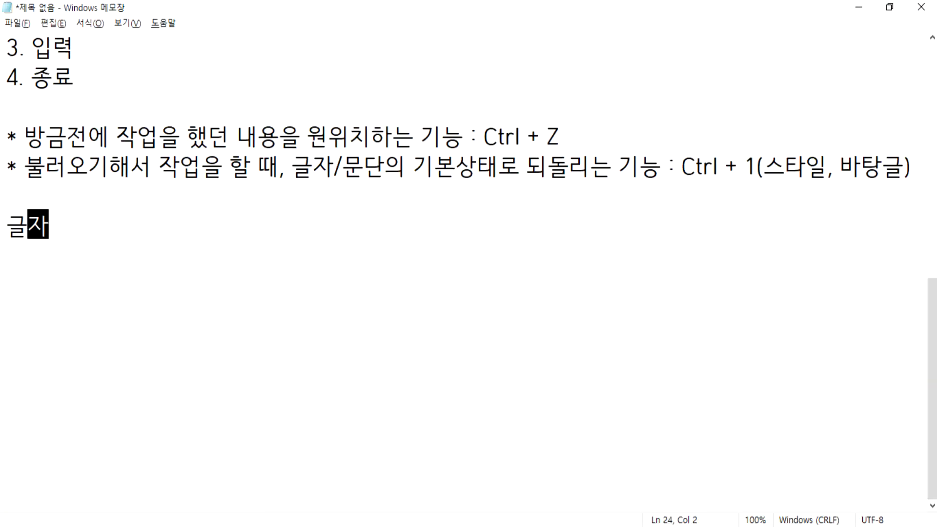
{"action": "type", "text": "모양에"}
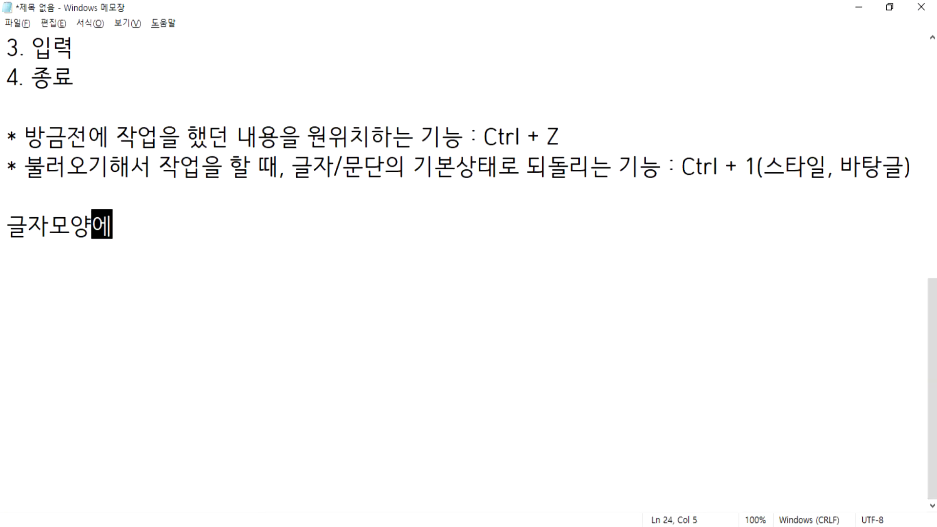
{"action": "type", "text": "서 글자의 크기"}
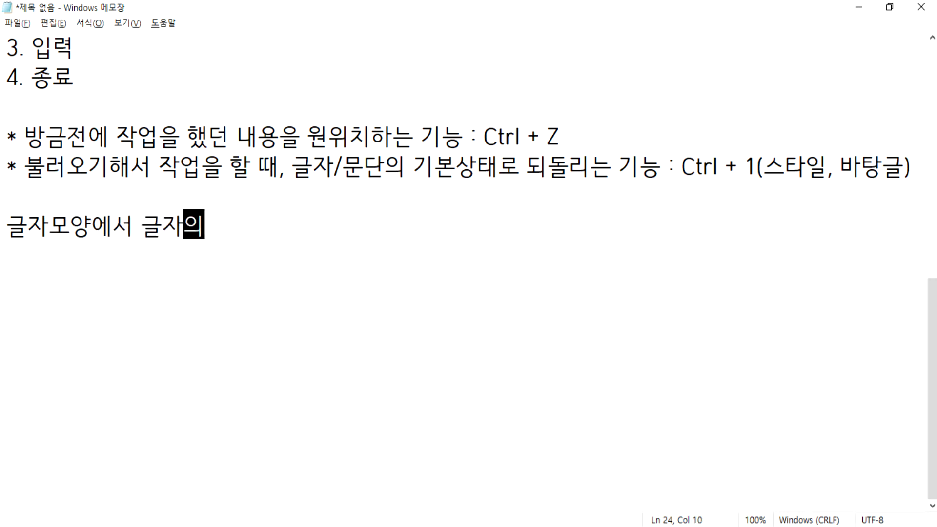
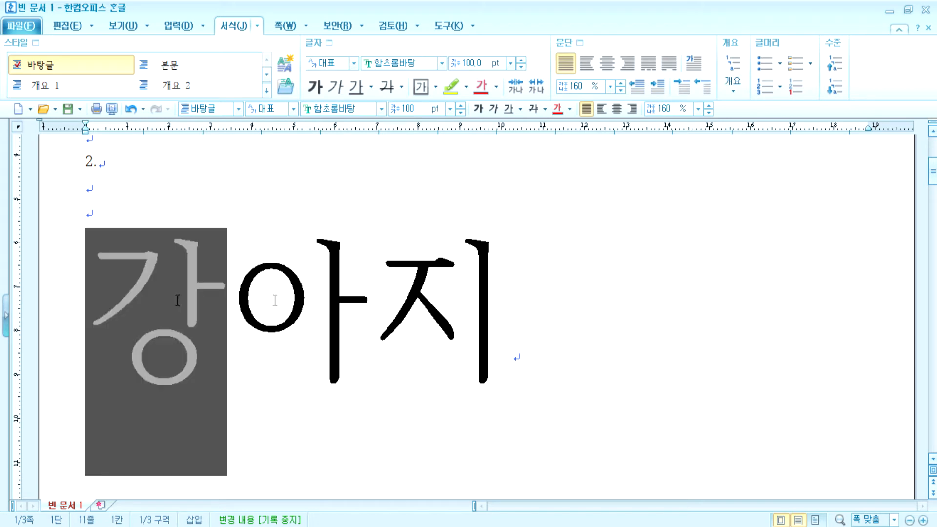
Widen the 자간 of the whole word 강아지 through the 글자 모양 settings and apply it
{"action": "key", "text": "alt+l"}
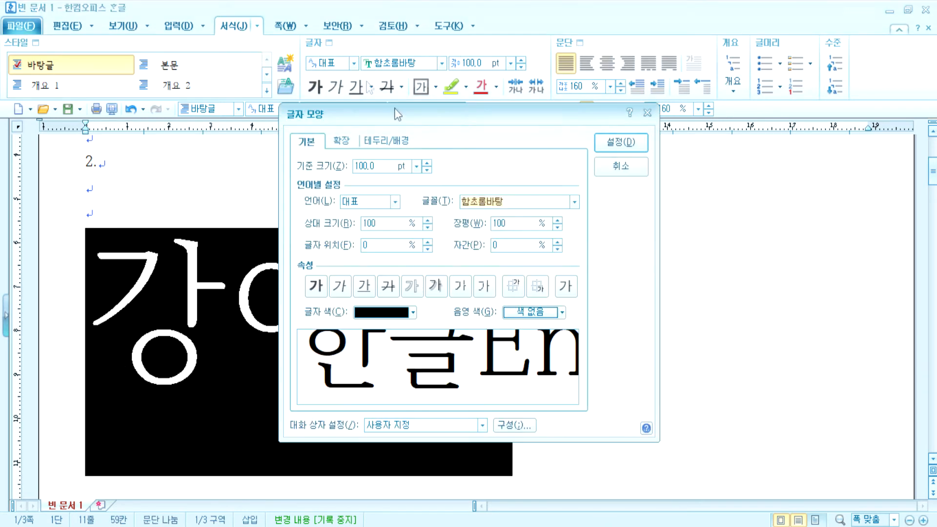
{"action": "left_click", "coordinate": [557, 242]}
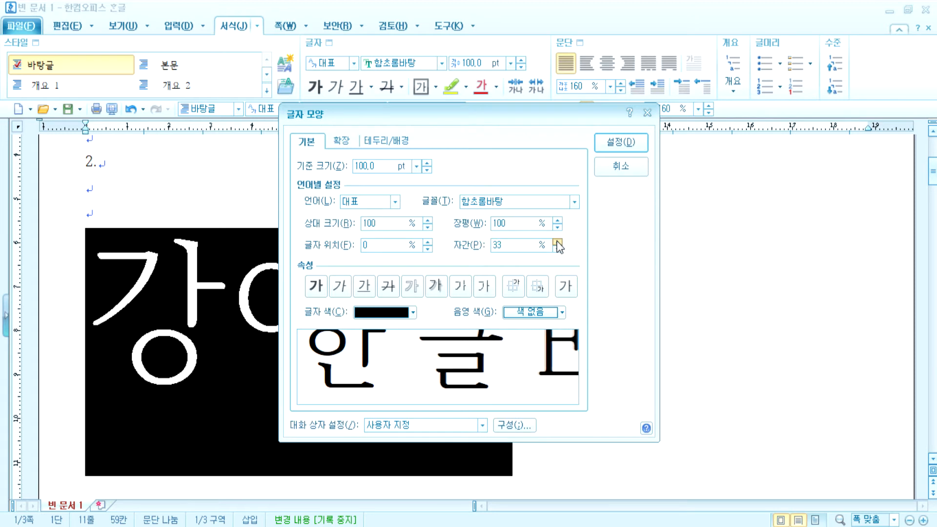
{"action": "left_click", "coordinate": [619, 144]}
{"action": "left_click", "coordinate": [261, 317]}
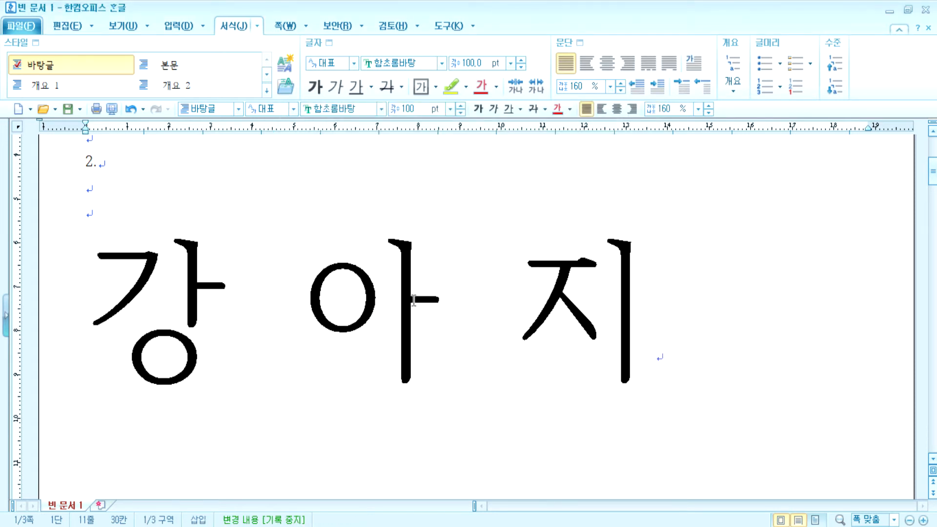
Undo the last spacing change on the enlarged word 강아지 and set its 자간 to 20%
{"action": "left_click", "coordinate": [649, 299]}
{"action": "key", "text": "ctrl+z"}
{"action": "key", "text": "ctrl+z"}
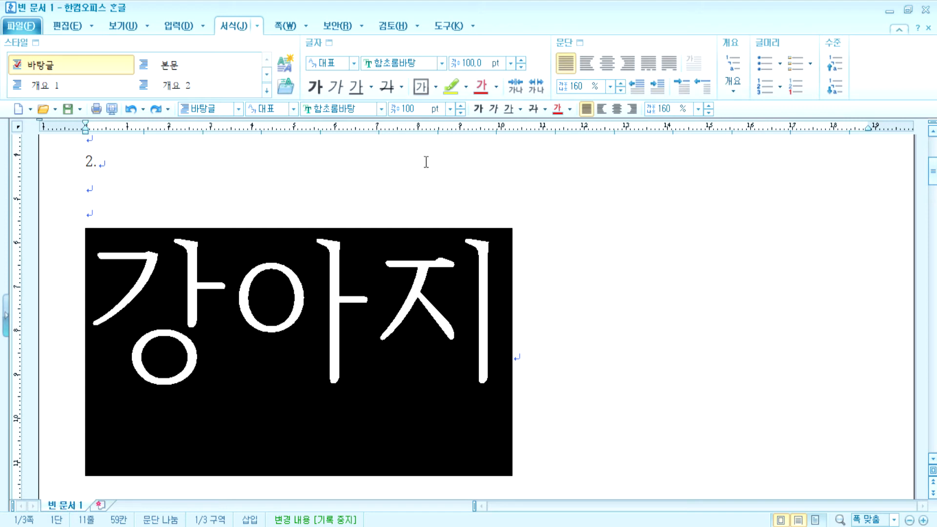
{"action": "left_click", "coordinate": [345, 45]}
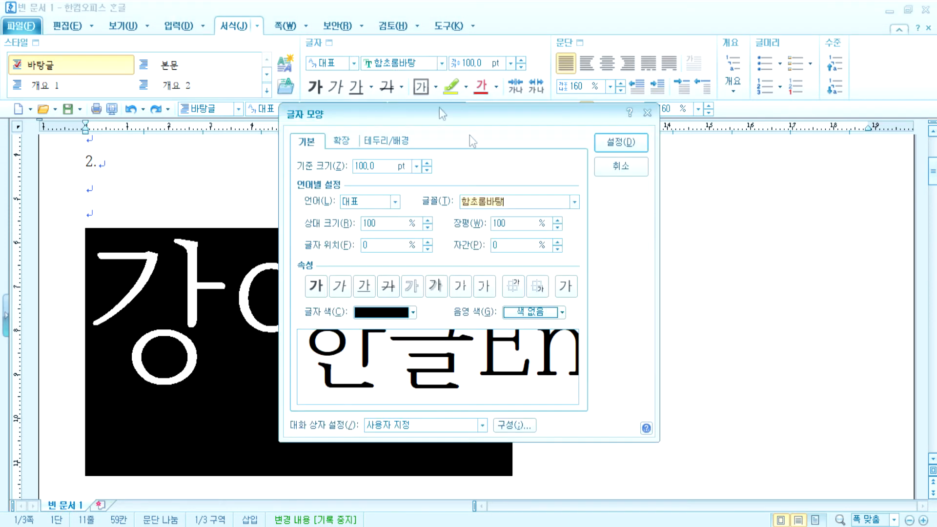
{"action": "left_click", "coordinate": [502, 245]}
{"action": "type", "text": "20"}
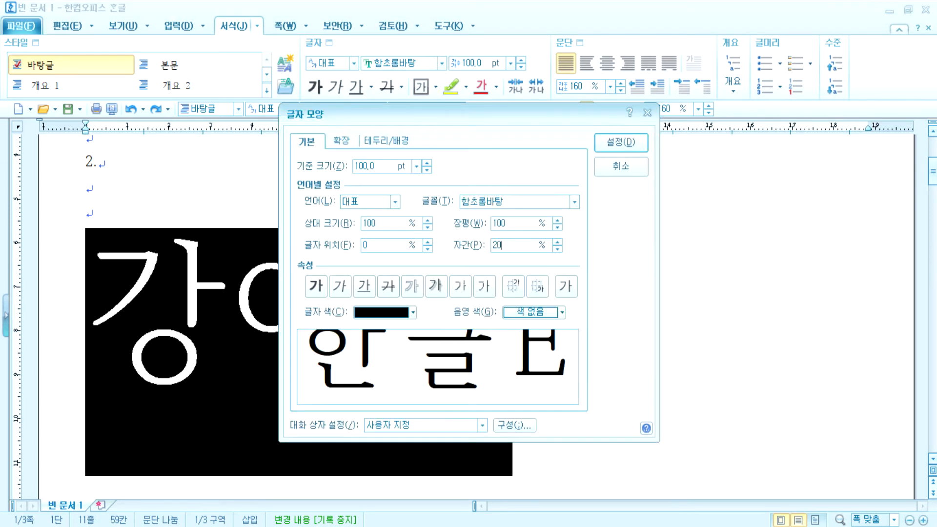
{"action": "key", "text": "Return"}
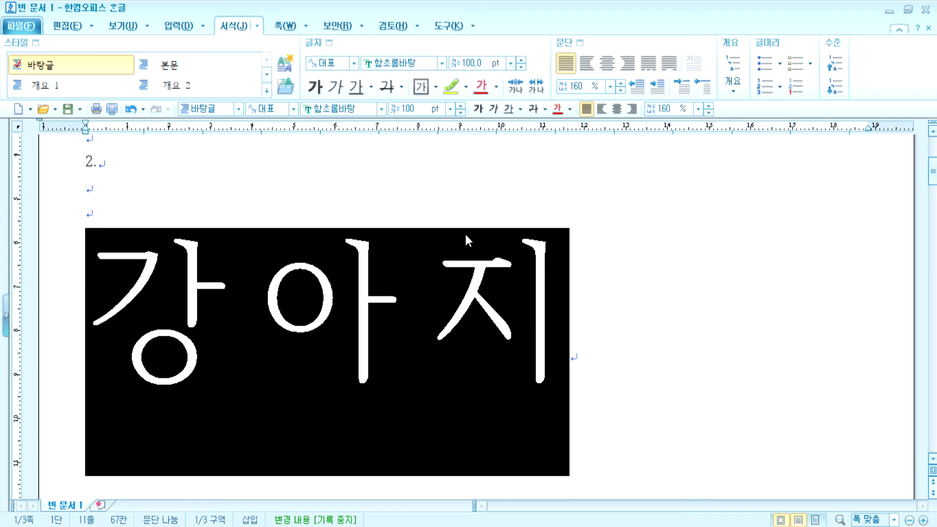
Set the font size of the whole document's text to 10 pt and return to the beginning of the document
{"action": "scroll", "coordinate": [344, 235], "scroll_direction": "up", "scroll_amount": 5}
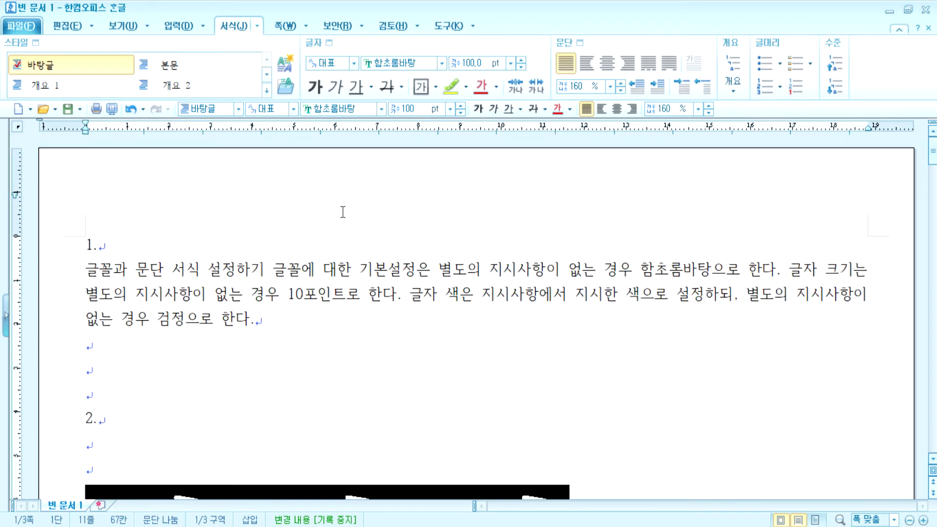
{"action": "left_click_drag", "start_coordinate": [186, 276], "coordinate": [278, 326]}
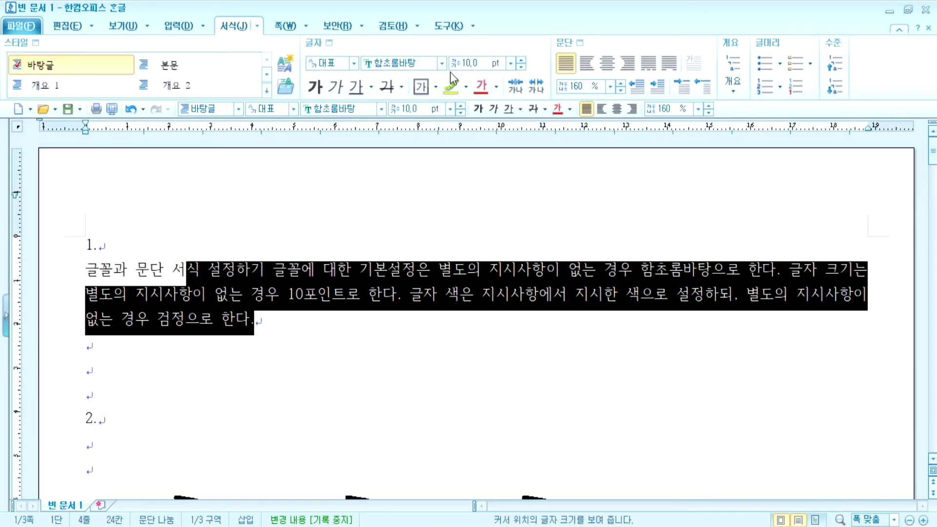
{"action": "left_click", "coordinate": [511, 64]}
{"action": "left_click", "coordinate": [471, 141]}
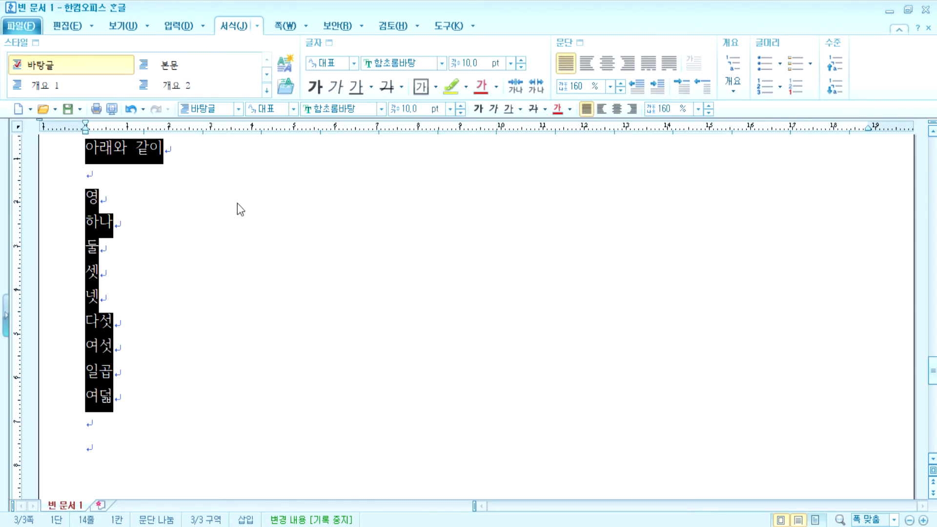
{"action": "left_click", "coordinate": [224, 240]}
{"action": "key", "text": "ctrl+Page_Up"}
{"action": "key", "text": "ctrl+Page_Up"}
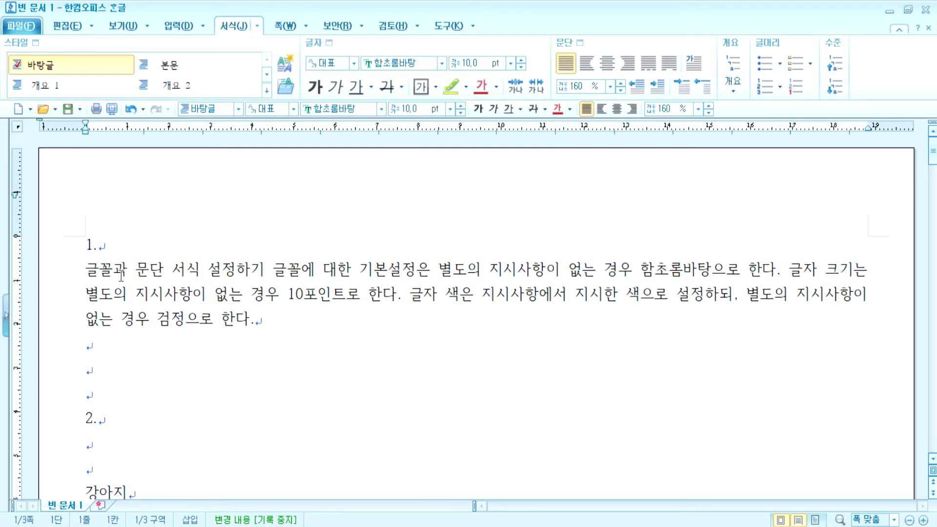
{"action": "left_click_drag", "start_coordinate": [88, 265], "coordinate": [296, 319]}
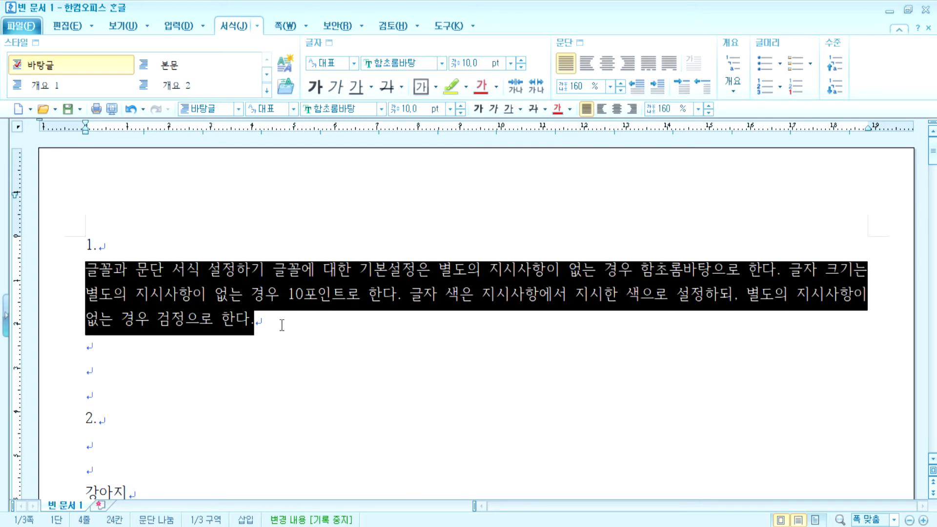
{"action": "left_click", "coordinate": [282, 323]}
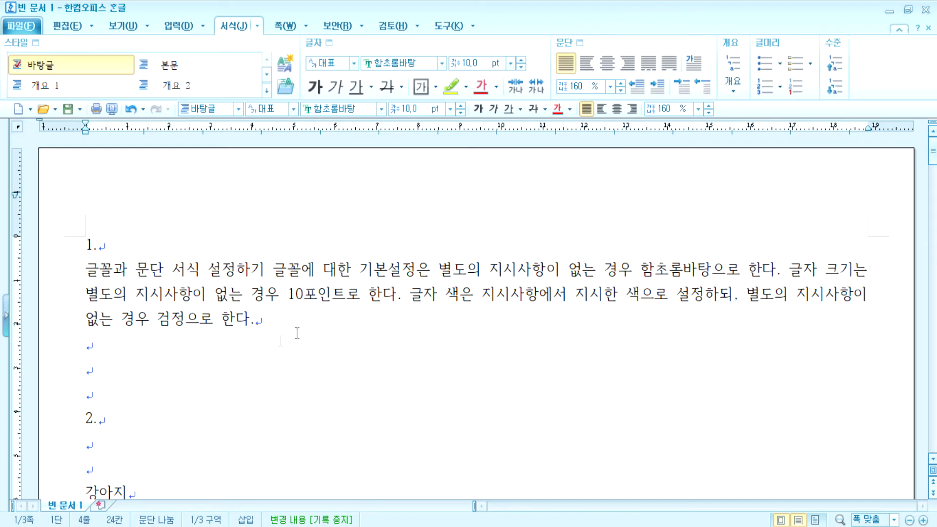
{"action": "left_click", "coordinate": [239, 347]}
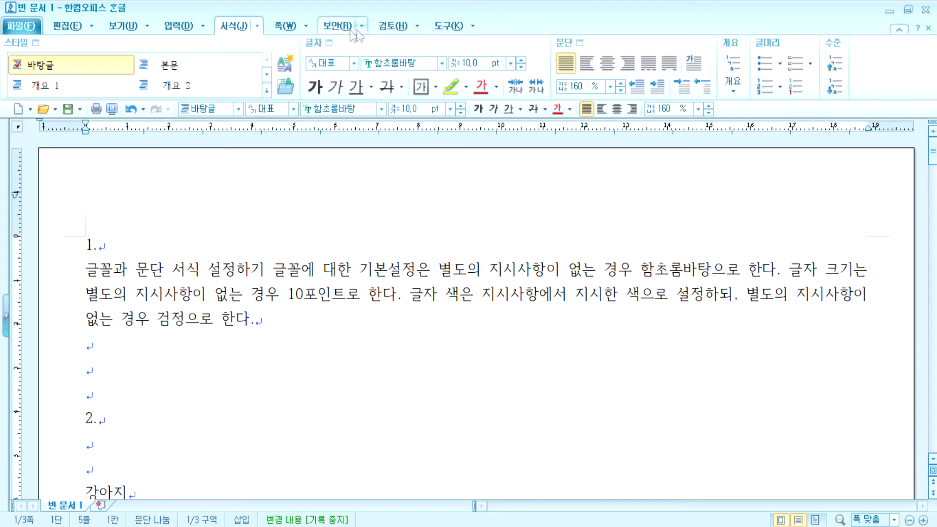
Create a 200자 원고지(B5 용지)-빨강 manuscript document with 현재 문서에서 내용을 가져다 채움 enabled
{"action": "left_click", "coordinate": [453, 28]}
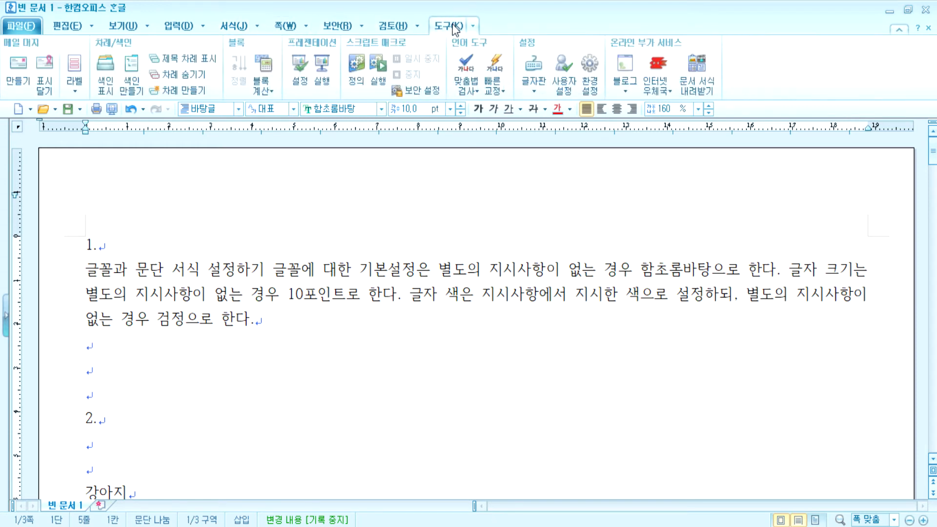
{"action": "left_click", "coordinate": [399, 27]}
{"action": "left_click", "coordinate": [346, 29]}
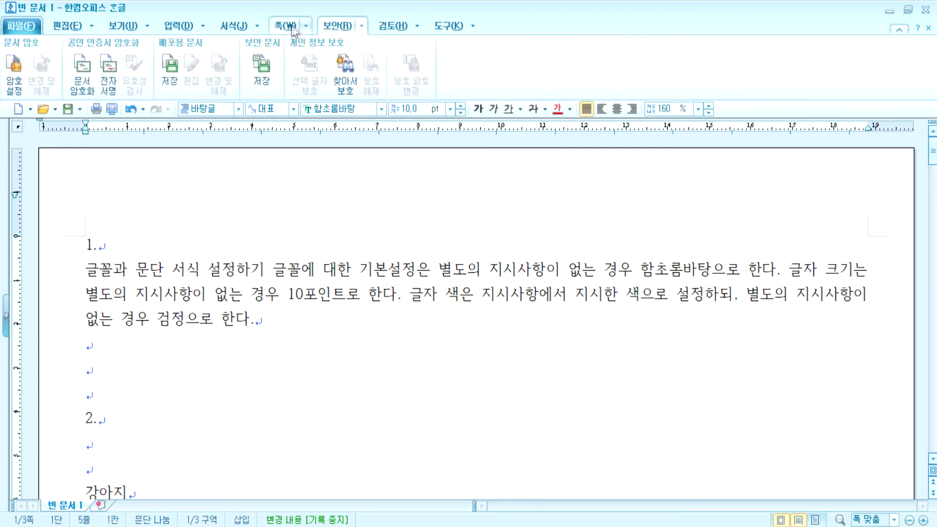
{"action": "left_click", "coordinate": [292, 27]}
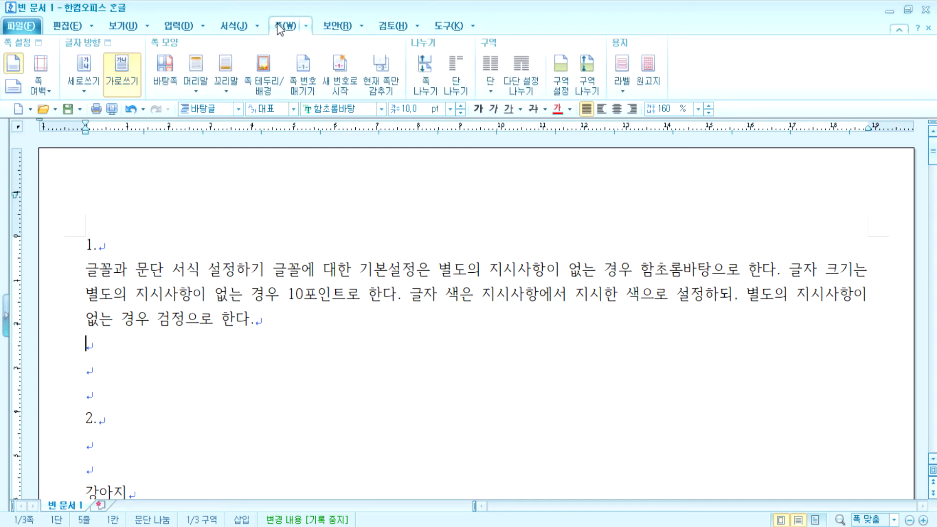
{"action": "left_click", "coordinate": [651, 64]}
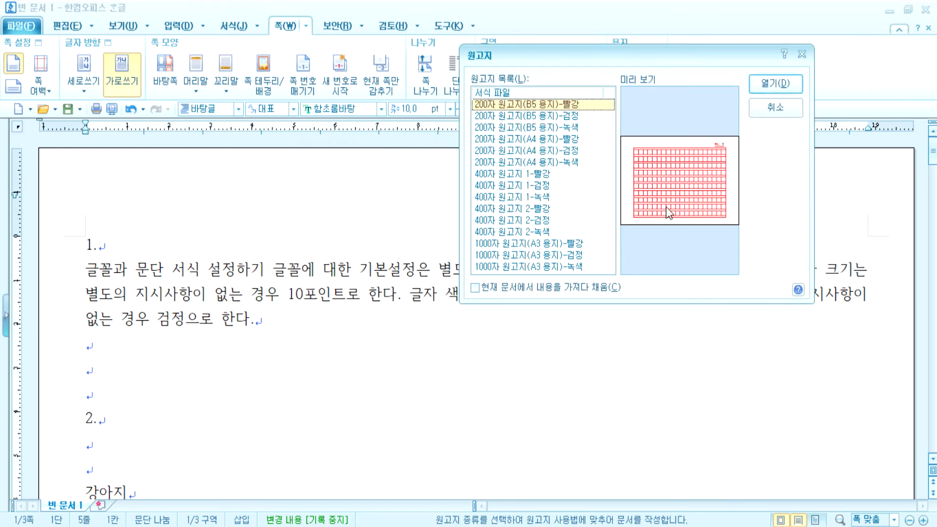
{"action": "left_click", "coordinate": [476, 289]}
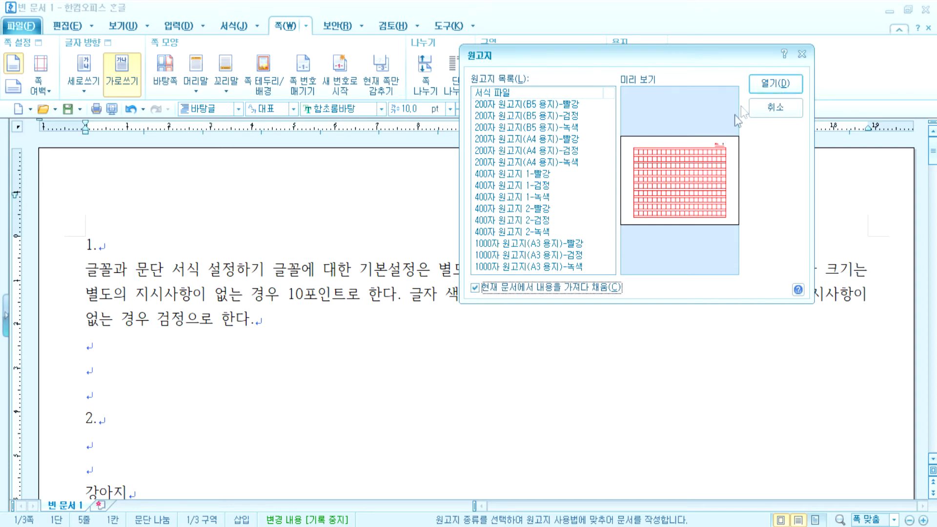
{"action": "left_click", "coordinate": [775, 84]}
Look through the filled manuscript pages of 빈 문서 3 and close it without saving
{"action": "scroll", "coordinate": [418, 291], "scroll_direction": "down", "scroll_amount": 10}
{"action": "scroll", "coordinate": [418, 292], "scroll_direction": "up", "scroll_amount": 10}
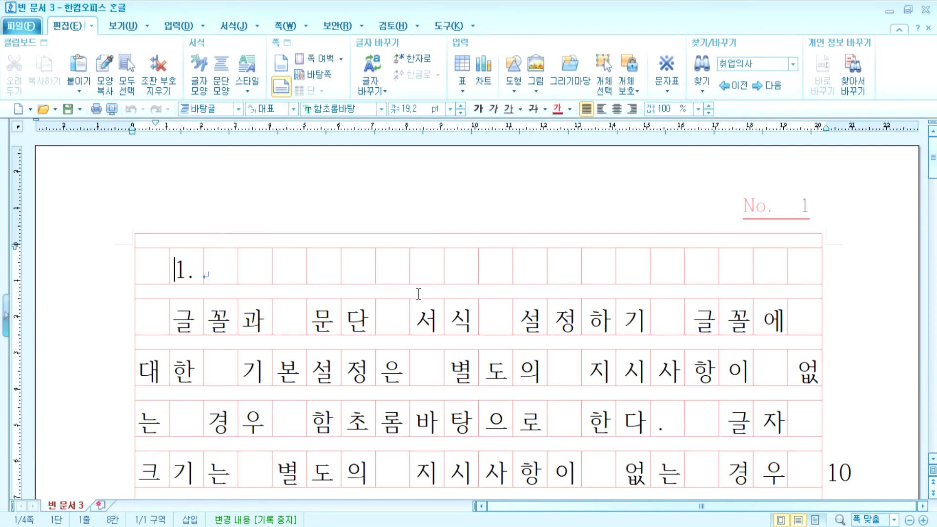
{"action": "scroll", "coordinate": [418, 293], "scroll_direction": "down", "scroll_amount": 1}
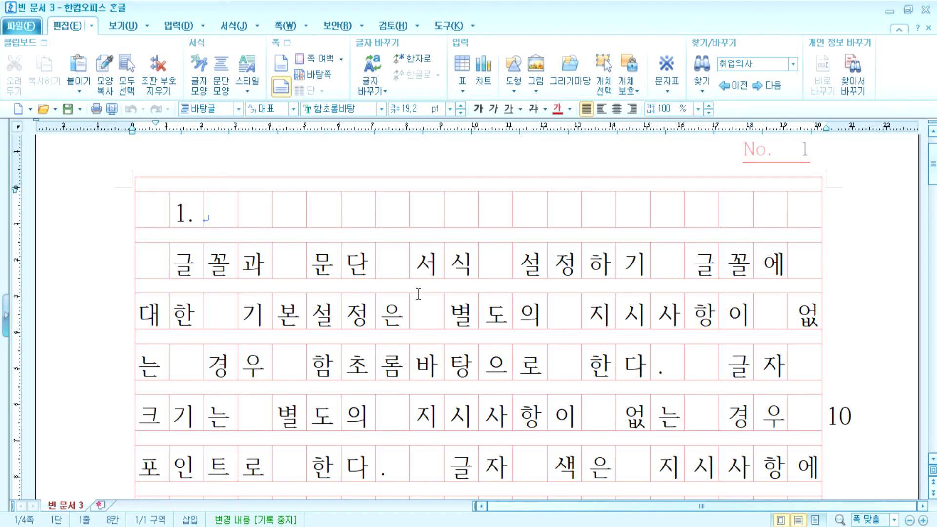
{"action": "scroll", "coordinate": [418, 293], "scroll_direction": "up", "scroll_amount": 1}
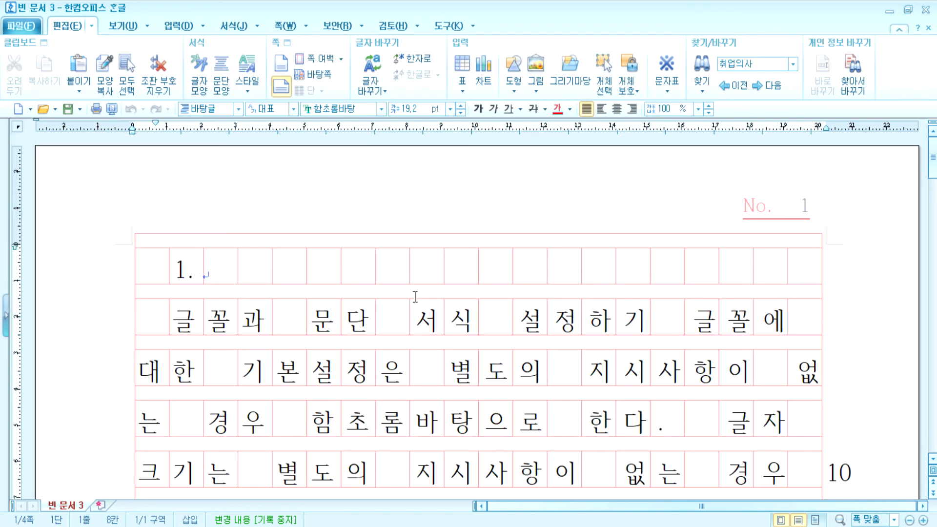
{"action": "left_click", "coordinate": [925, 9]}
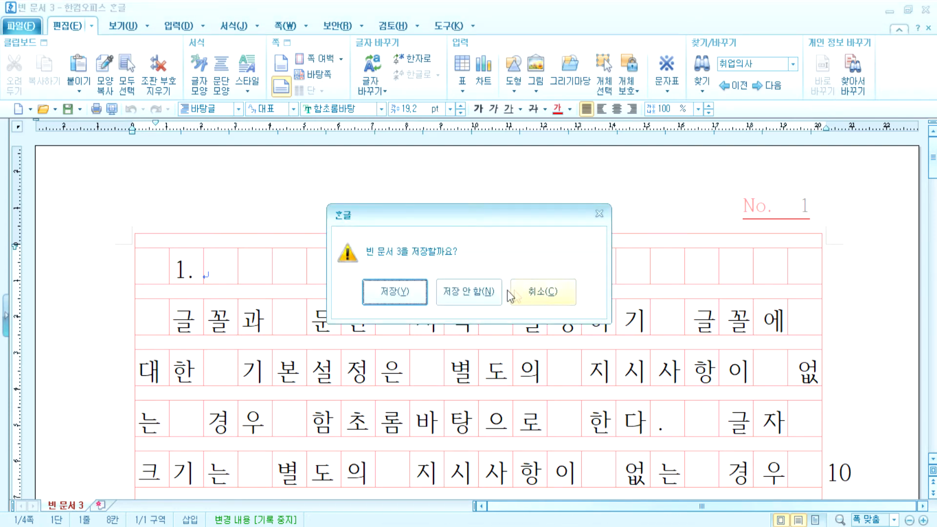
{"action": "key", "text": "n"}
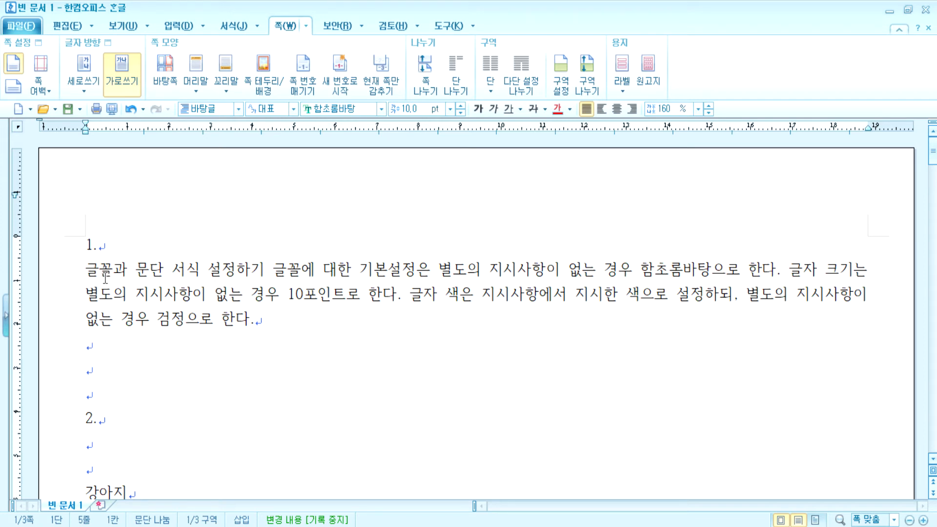
Generate the 200자 원고지(B5 용지)-빨강 manuscript again from the content of 빈 문서 1
{"action": "left_click_drag", "start_coordinate": [85, 269], "coordinate": [255, 317]}
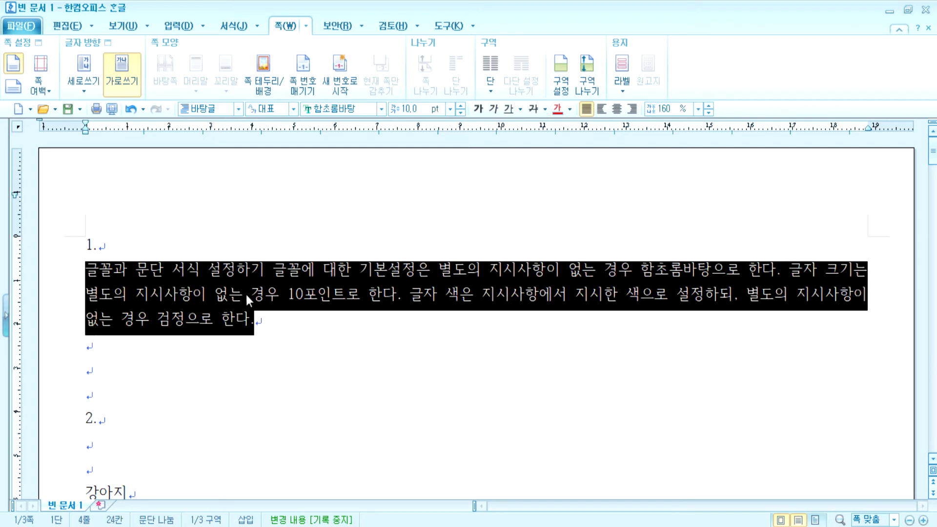
{"action": "left_click", "coordinate": [240, 290]}
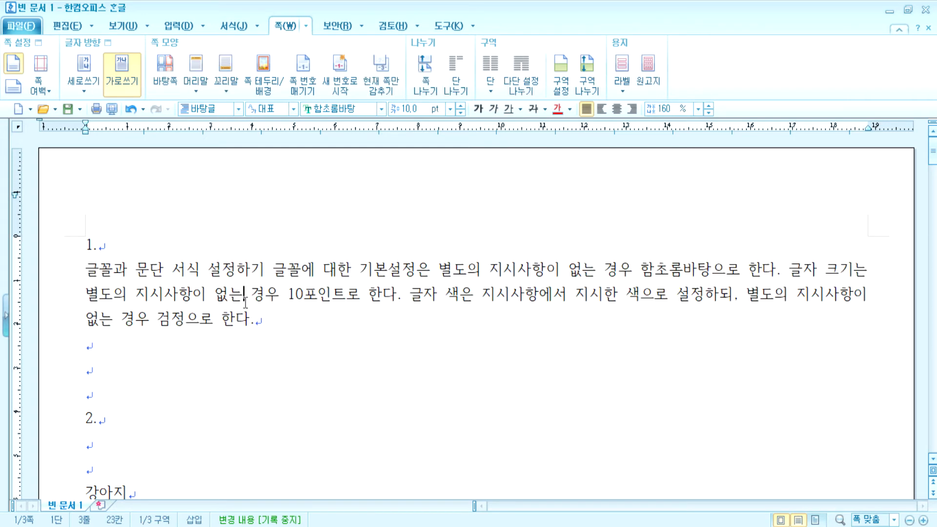
{"action": "left_click", "coordinate": [240, 274]}
{"action": "left_click", "coordinate": [648, 68]}
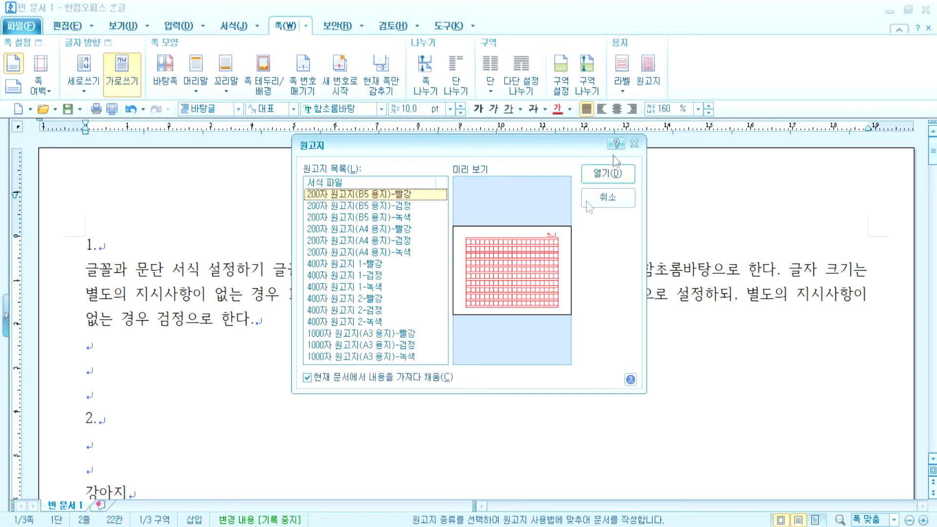
{"action": "left_click", "coordinate": [609, 175]}
Review the regenerated manuscript down to its last pages and close it without saving
{"action": "scroll", "coordinate": [367, 403], "scroll_direction": "down", "scroll_amount": 3}
{"action": "scroll", "coordinate": [367, 403], "scroll_direction": "down", "scroll_amount": 15}
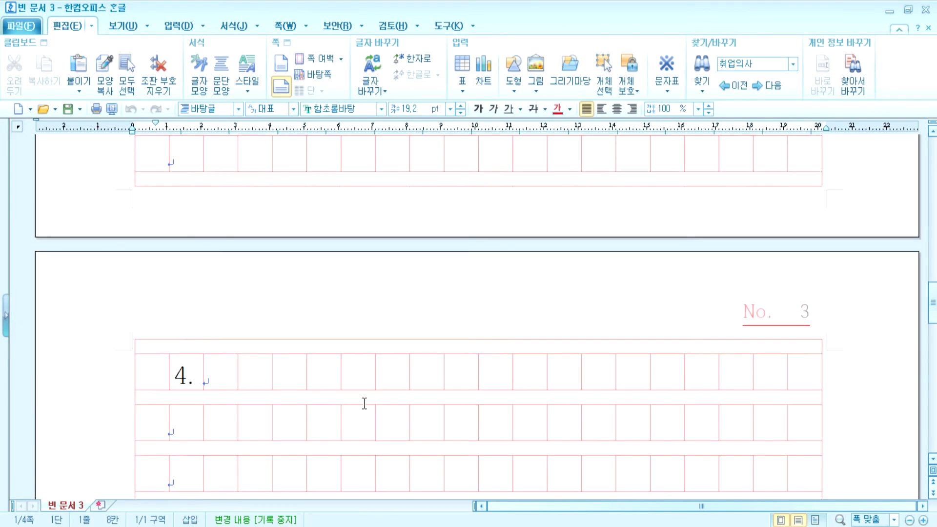
{"action": "scroll", "coordinate": [363, 403], "scroll_direction": "down", "scroll_amount": 6}
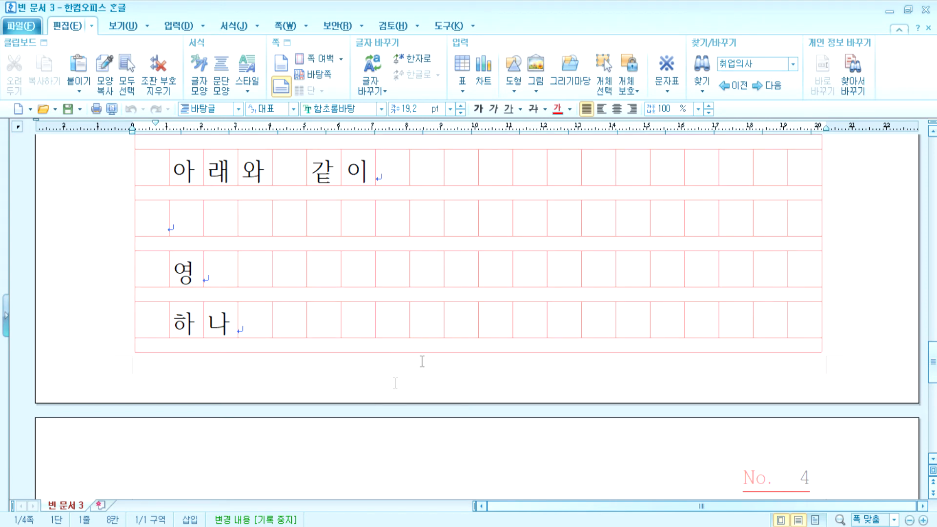
{"action": "left_click", "coordinate": [926, 10]}
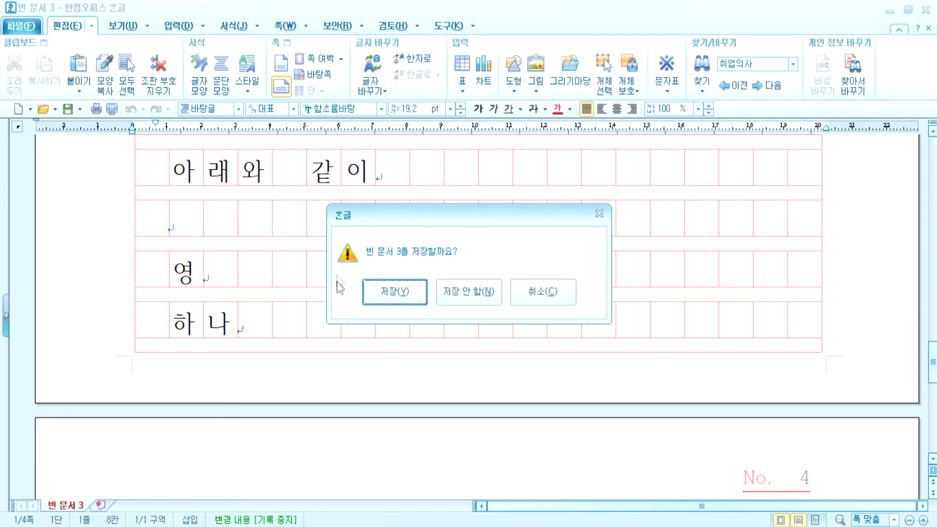
{"action": "left_click", "coordinate": [454, 295]}
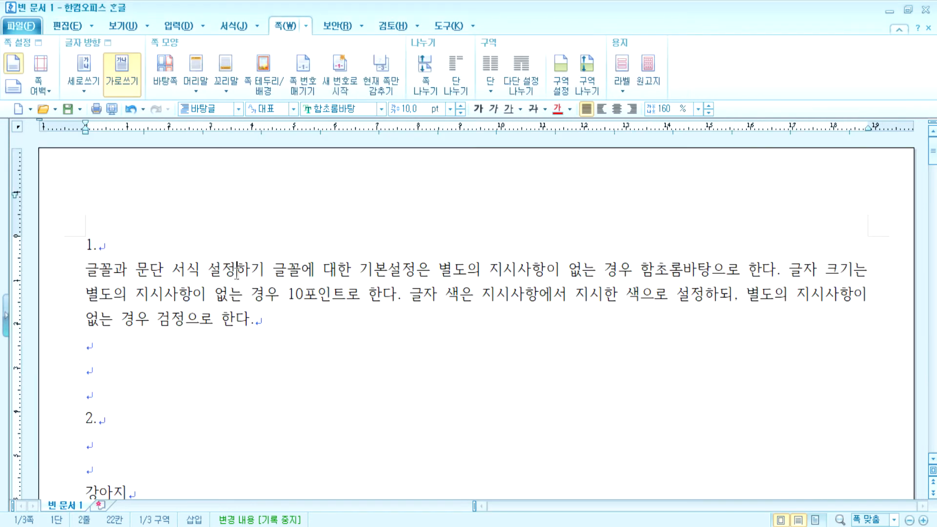
Examine the 문서 통계 of 빈 문서 1 in its 문서 정보, including the 원고지(200자 기준) figure, and close it
{"action": "left_click", "coordinate": [20, 25]}
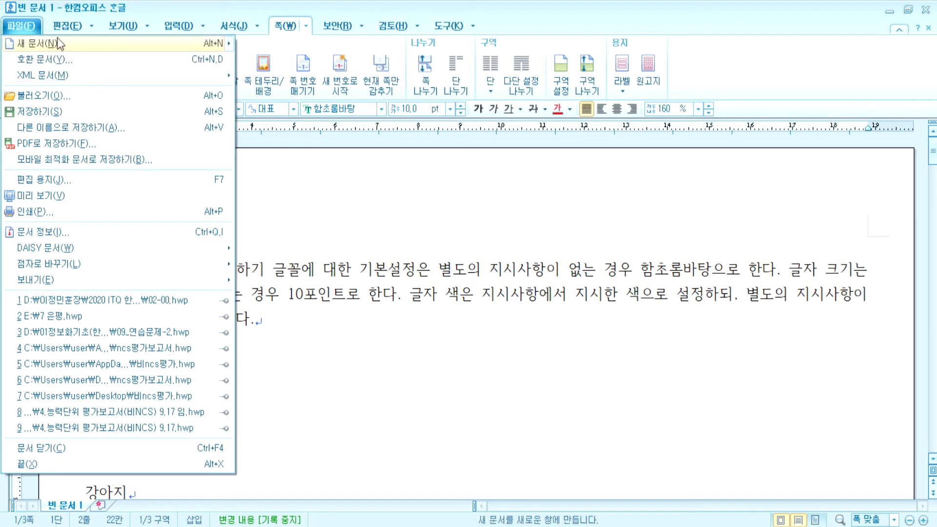
{"action": "left_click", "coordinate": [33, 234]}
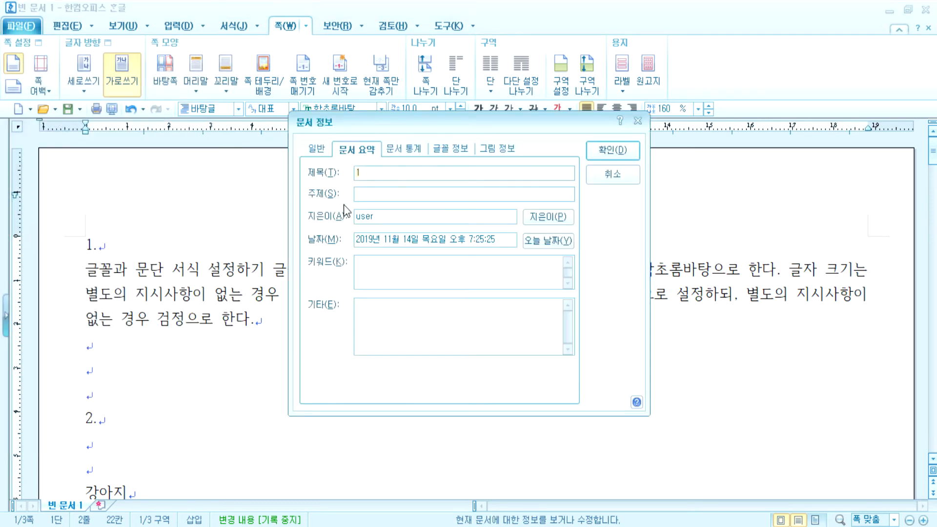
{"action": "left_click", "coordinate": [398, 151]}
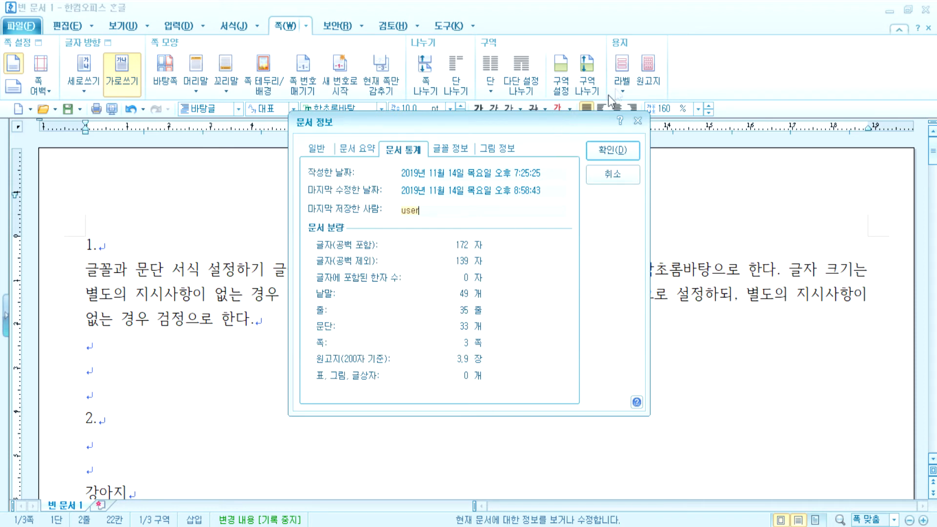
{"action": "left_click", "coordinate": [612, 150]}
Open the current document's content once more as a 200자 원고지(B5 용지)-빨강 manuscript and check its pages
{"action": "left_click", "coordinate": [647, 68]}
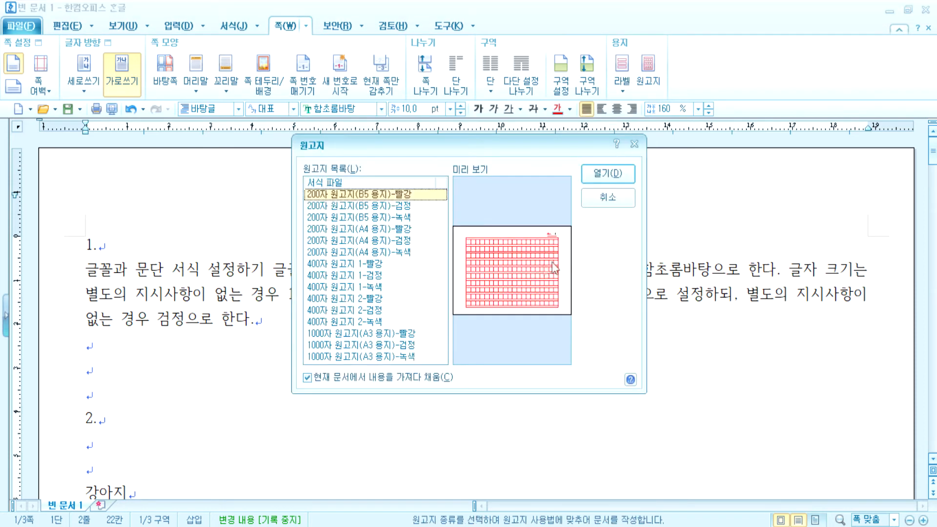
{"action": "left_click", "coordinate": [613, 175]}
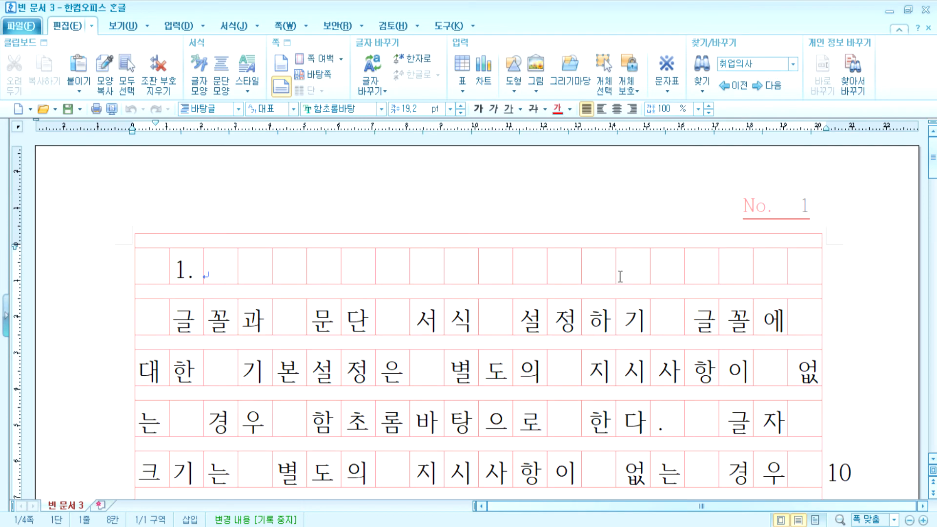
{"action": "scroll", "coordinate": [513, 370], "scroll_direction": "down", "scroll_amount": 15}
{"action": "scroll", "coordinate": [513, 371], "scroll_direction": "up", "scroll_amount": 5}
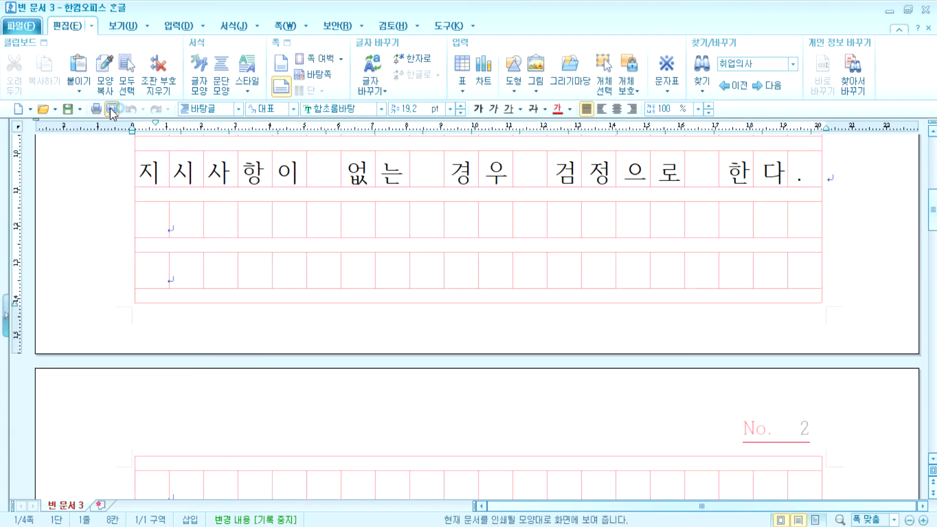
Check the manuscript's pages in the print preview and return to its first page
{"action": "left_click", "coordinate": [111, 108]}
{"action": "scroll", "coordinate": [545, 316], "scroll_direction": "down", "scroll_amount": 1}
{"action": "scroll", "coordinate": [545, 316], "scroll_direction": "up", "scroll_amount": 1}
{"action": "key", "text": "Escape"}
{"action": "scroll", "coordinate": [144, 174], "scroll_direction": "up", "scroll_amount": 3}
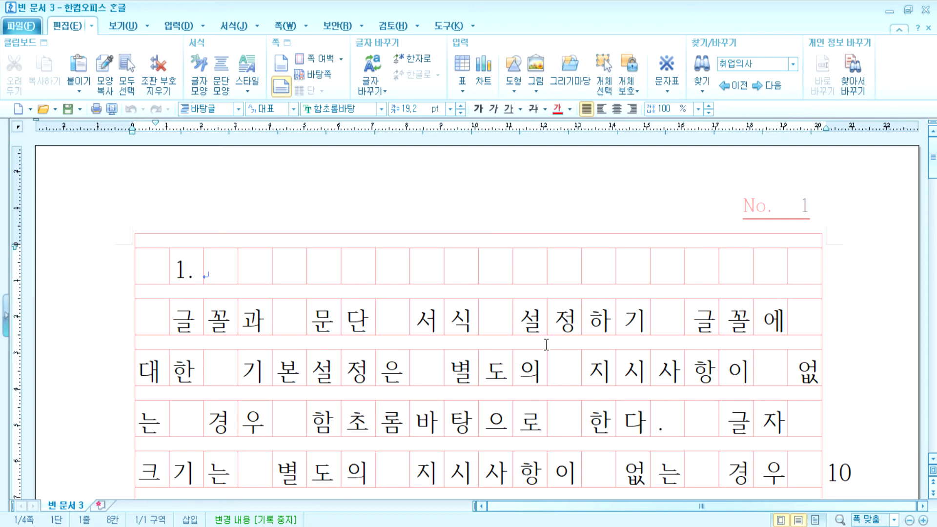
Close the open manuscript without saving, generate the 200자 원고지 from the document again and discard that copy as well
{"action": "left_click", "coordinate": [924, 9]}
{"action": "left_click", "coordinate": [488, 296]}
{"action": "left_click", "coordinate": [648, 73]}
{"action": "left_click", "coordinate": [608, 173]}
{"action": "left_click", "coordinate": [924, 10]}
{"action": "left_click", "coordinate": [480, 286]}
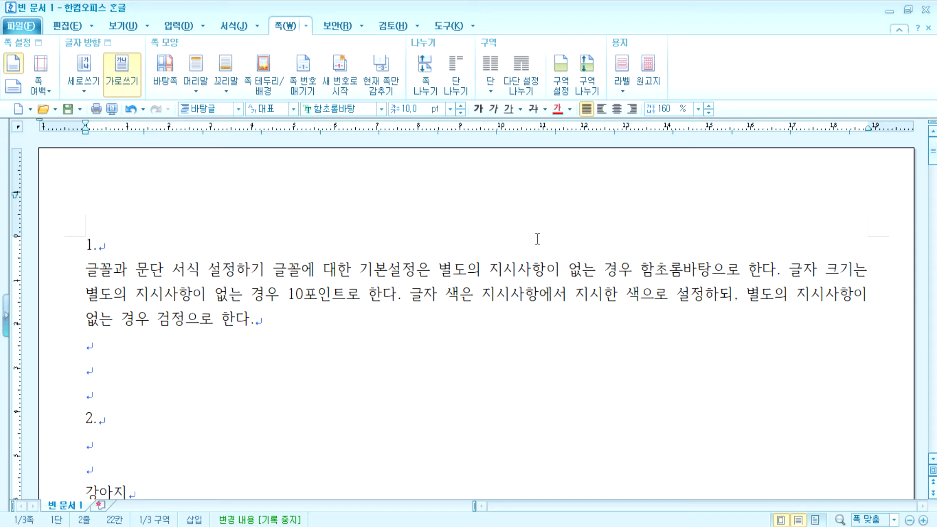
View the list of available 원고지 forms and cancel it without opening a manuscript
{"action": "left_click", "coordinate": [652, 79]}
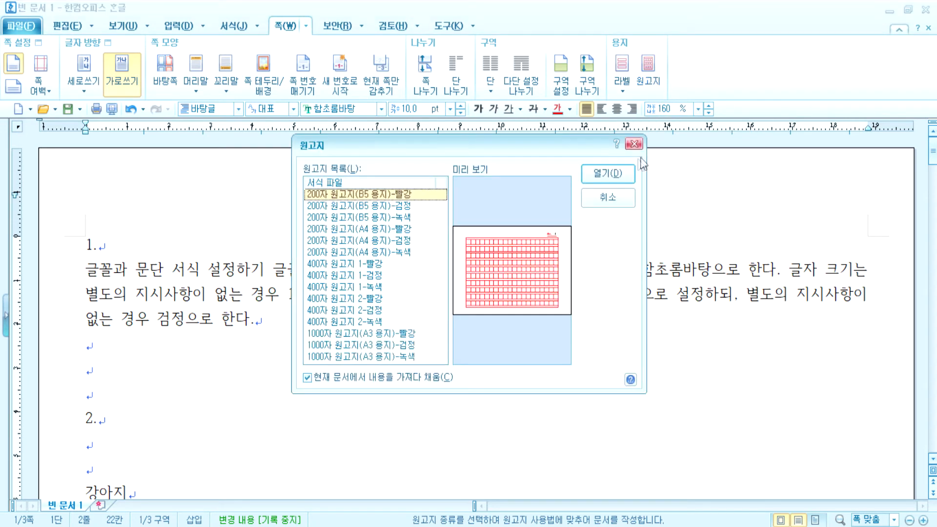
{"action": "left_click", "coordinate": [608, 197]}
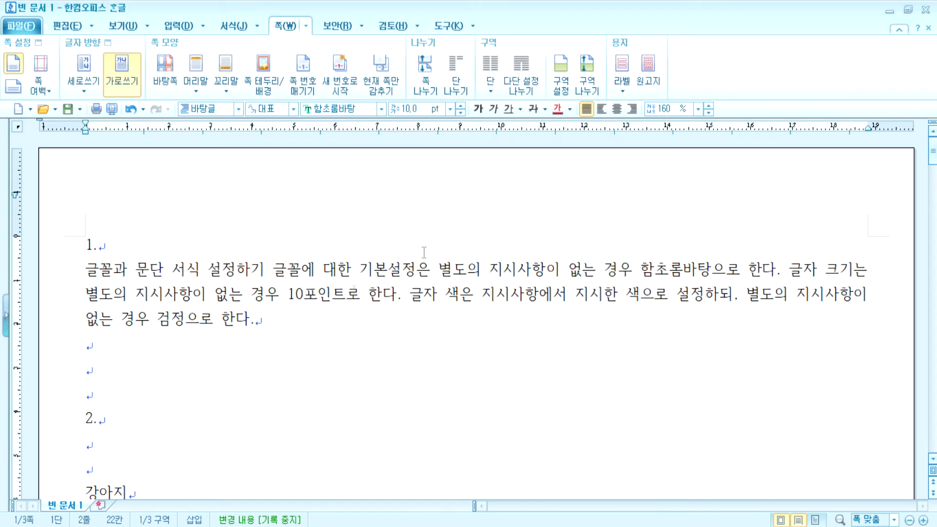
{"action": "left_click", "coordinate": [195, 360]}
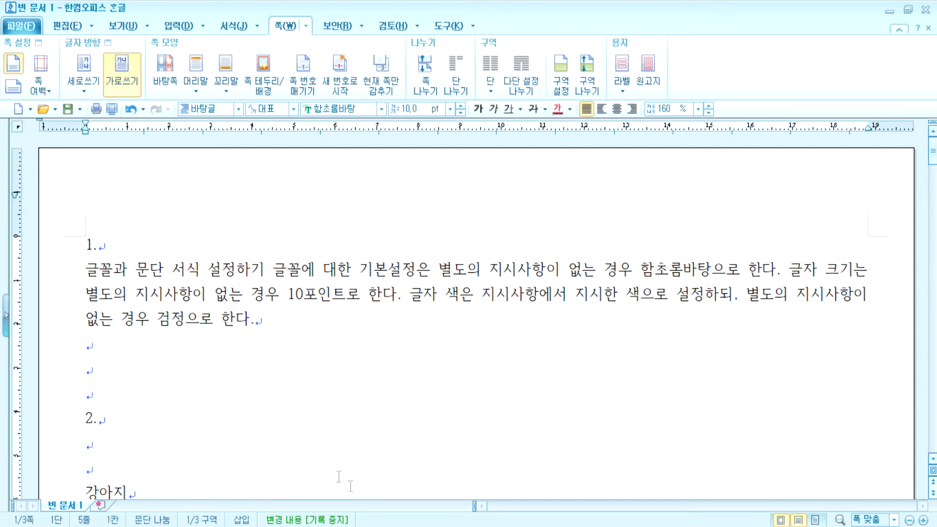
Look through the 디지털 홀로그래피 text in 빈 문서 2 and return to the start of 빈 문서 1
{"action": "scroll", "coordinate": [320, 410], "scroll_direction": "down", "scroll_amount": 5}
{"action": "scroll", "coordinate": [319, 414], "scroll_direction": "down", "scroll_amount": 3}
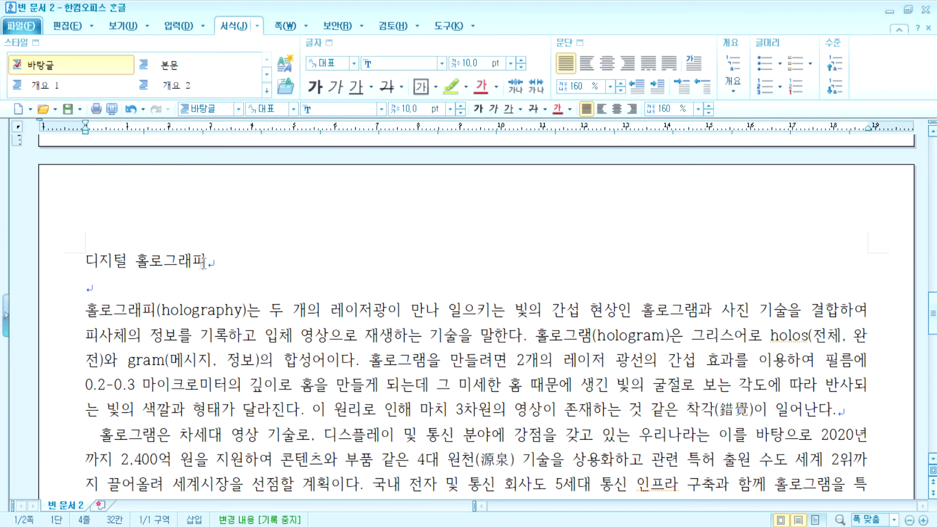
{"action": "scroll", "coordinate": [235, 301], "scroll_direction": "down", "scroll_amount": 8}
{"action": "scroll", "coordinate": [237, 308], "scroll_direction": "up", "scroll_amount": 5}
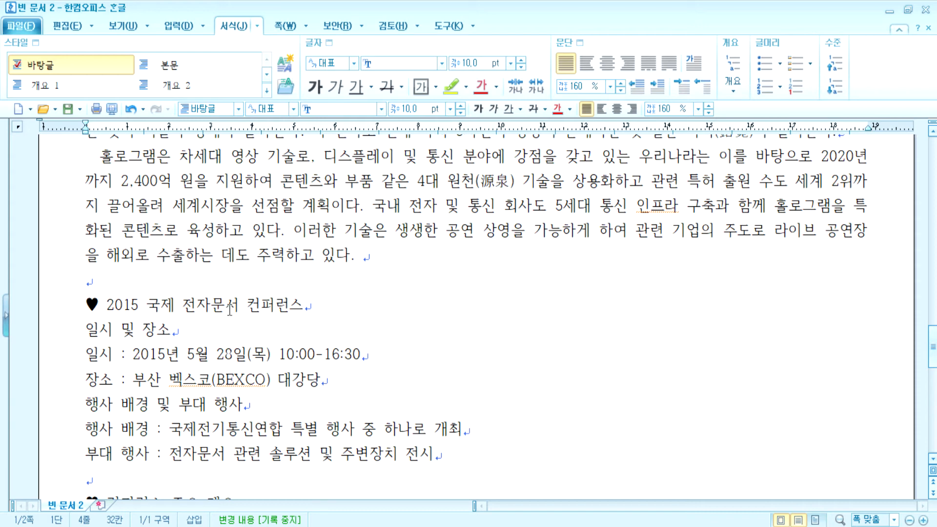
{"action": "left_click", "coordinate": [441, 526]}
{"action": "right_click", "coordinate": [441, 526]}
{"action": "scroll", "coordinate": [360, 303], "scroll_direction": "up", "scroll_amount": 5}
{"action": "left_click", "coordinate": [237, 255]}
{"action": "scroll", "coordinate": [238, 254], "scroll_direction": "up", "scroll_amount": 6}
{"action": "left_click", "coordinate": [239, 254]}
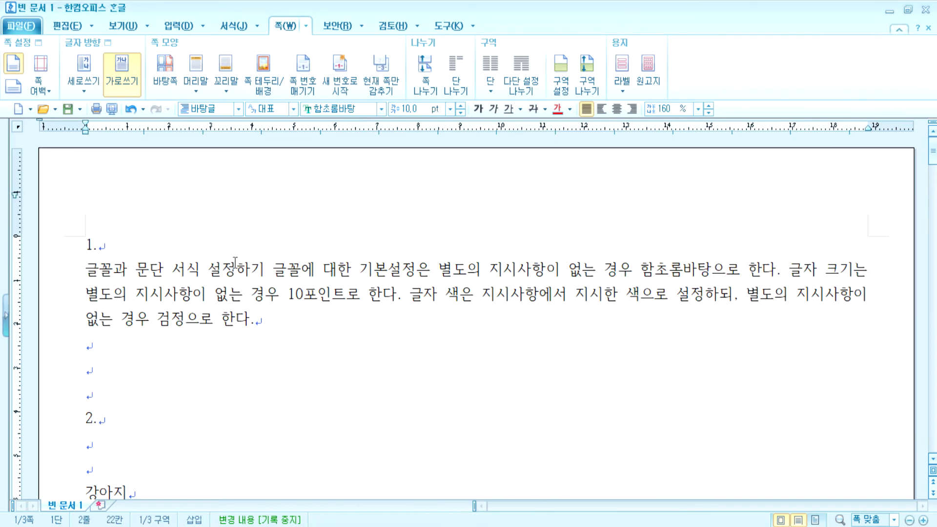
Open the content of 빈 문서 1 as a 200자 원고지(B5 용지)-빨강 manuscript and close it without saving
{"action": "left_click", "coordinate": [648, 68]}
{"action": "left_click", "coordinate": [633, 181]}
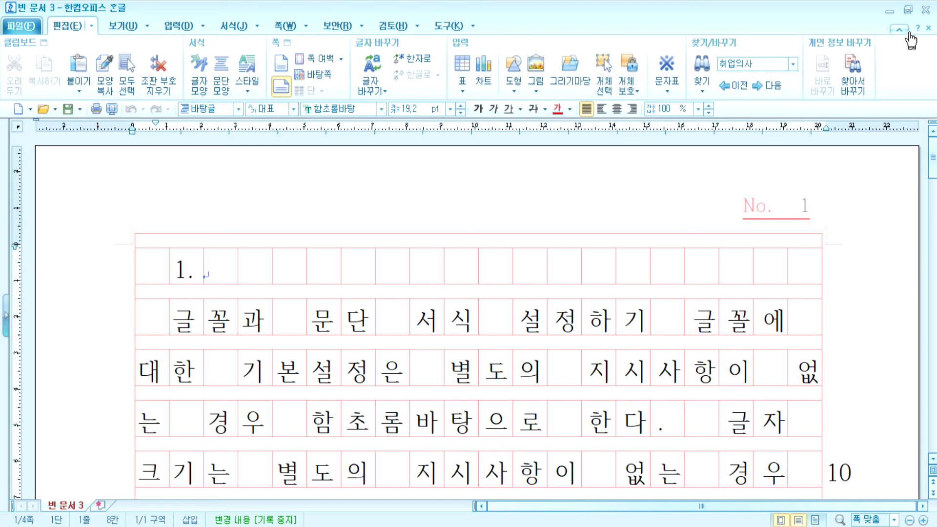
{"action": "left_click", "coordinate": [924, 11]}
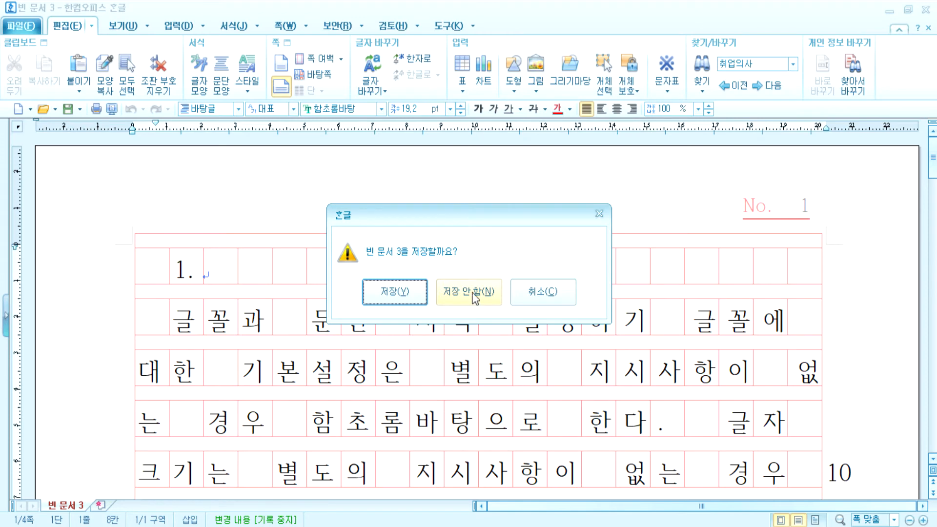
{"action": "left_click", "coordinate": [474, 292]}
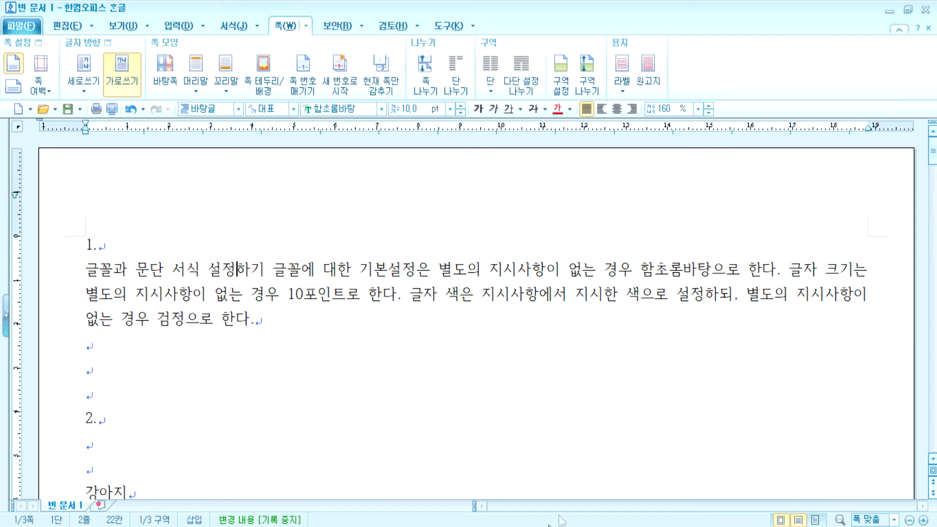
Switch to 빈 문서 2 and highlight its title, the opening sentence and the following body text in turn
{"action": "left_click", "coordinate": [357, 526]}
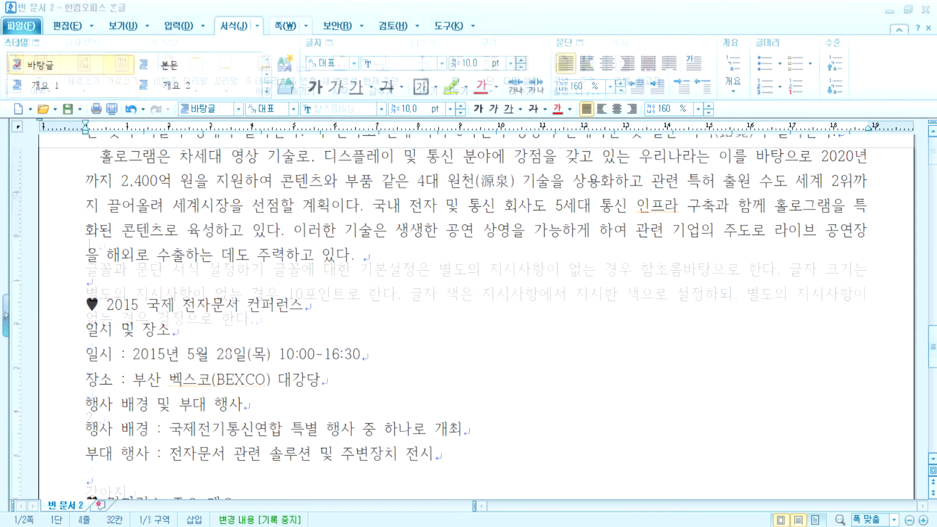
{"action": "scroll", "coordinate": [312, 415], "scroll_direction": "up", "scroll_amount": 3}
{"action": "scroll", "coordinate": [312, 415], "scroll_direction": "up", "scroll_amount": 5}
{"action": "scroll", "coordinate": [312, 413], "scroll_direction": "down", "scroll_amount": 3}
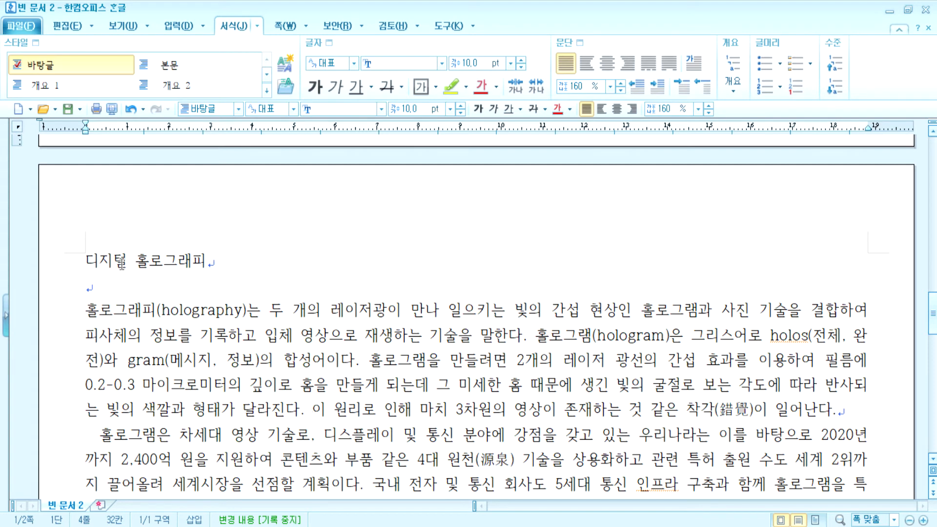
{"action": "left_click_drag", "start_coordinate": [85, 260], "coordinate": [229, 258]}
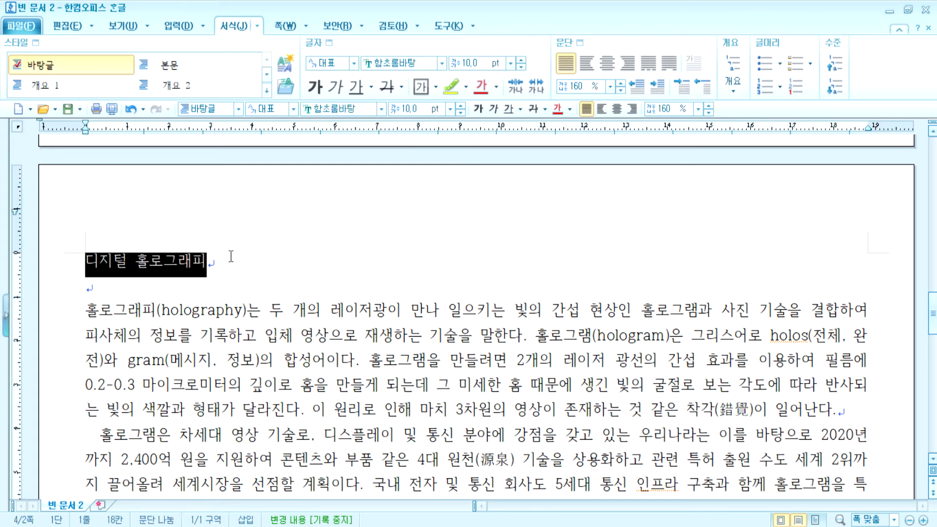
{"action": "left_click_drag", "start_coordinate": [86, 309], "coordinate": [527, 344]}
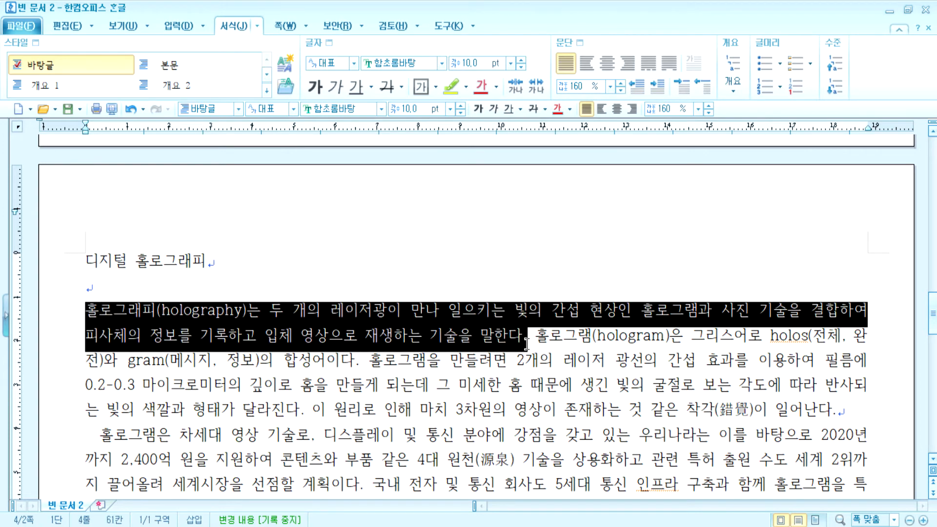
{"action": "scroll", "coordinate": [569, 342], "scroll_direction": "down", "scroll_amount": 3}
{"action": "left_click_drag", "start_coordinate": [536, 202], "coordinate": [616, 374]}
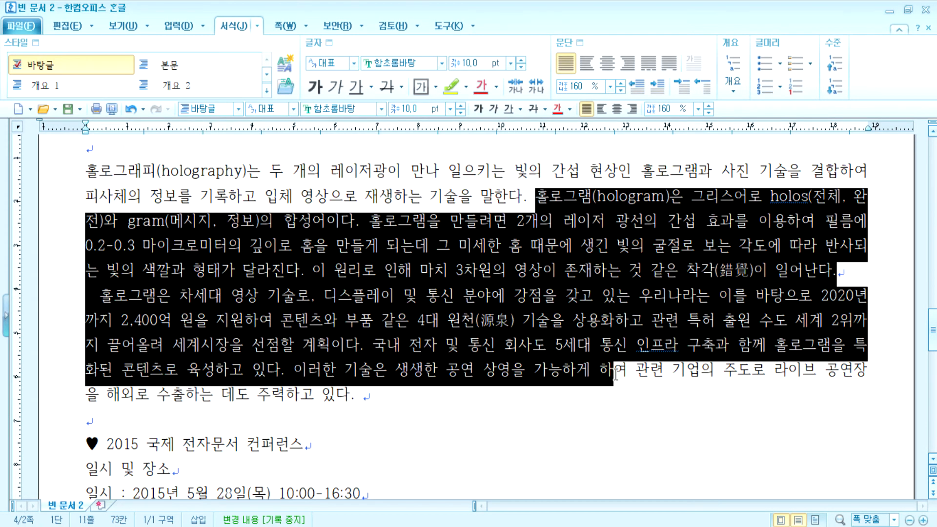
{"action": "left_click", "coordinate": [415, 320]}
{"action": "left_click_drag", "start_coordinate": [86, 171], "coordinate": [536, 202]}
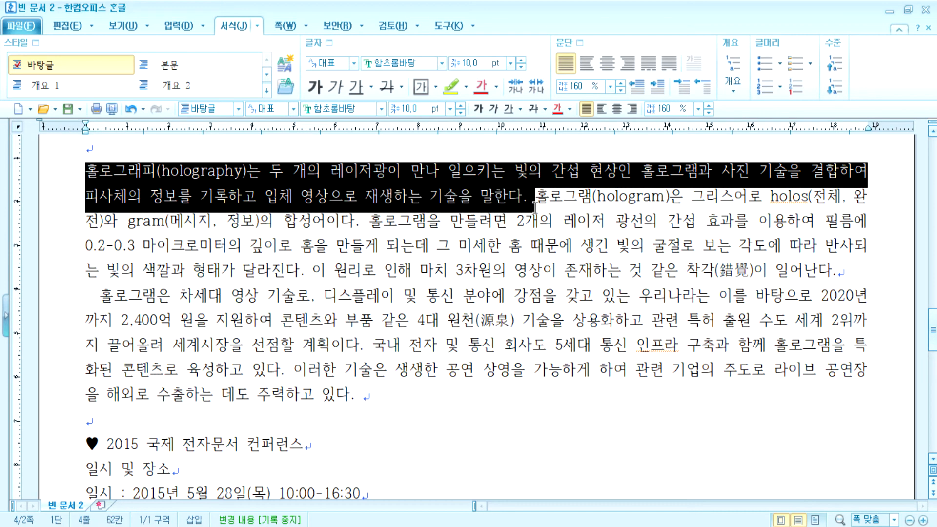
Highlight the two conference sections down to 대한전자문서산업협회, and the body text from 홀로그램(hologram)은 to its end
{"action": "scroll", "coordinate": [537, 202], "scroll_direction": "down", "scroll_amount": 3}
{"action": "left_click_drag", "start_coordinate": [86, 235], "coordinate": [225, 385]}
{"action": "scroll", "coordinate": [225, 385], "scroll_direction": "down", "scroll_amount": 3}
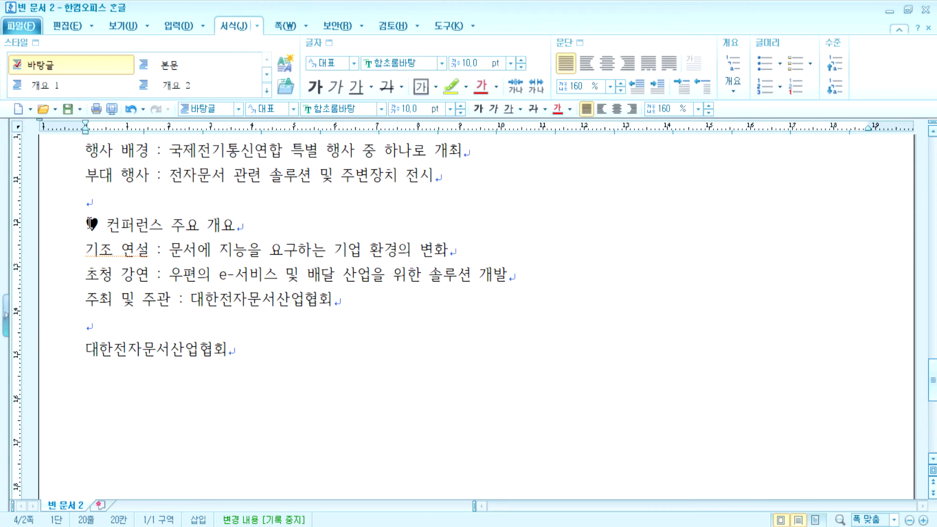
{"action": "left_click_drag", "start_coordinate": [86, 225], "coordinate": [257, 361]}
{"action": "left_click", "coordinate": [211, 286]}
{"action": "scroll", "coordinate": [211, 288], "scroll_direction": "up", "scroll_amount": 10}
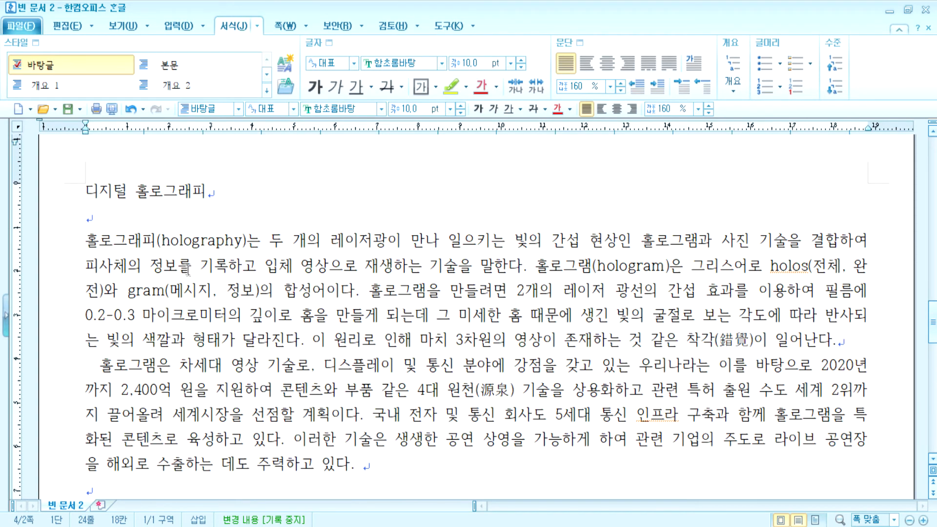
{"action": "left_click_drag", "start_coordinate": [536, 266], "coordinate": [599, 464]}
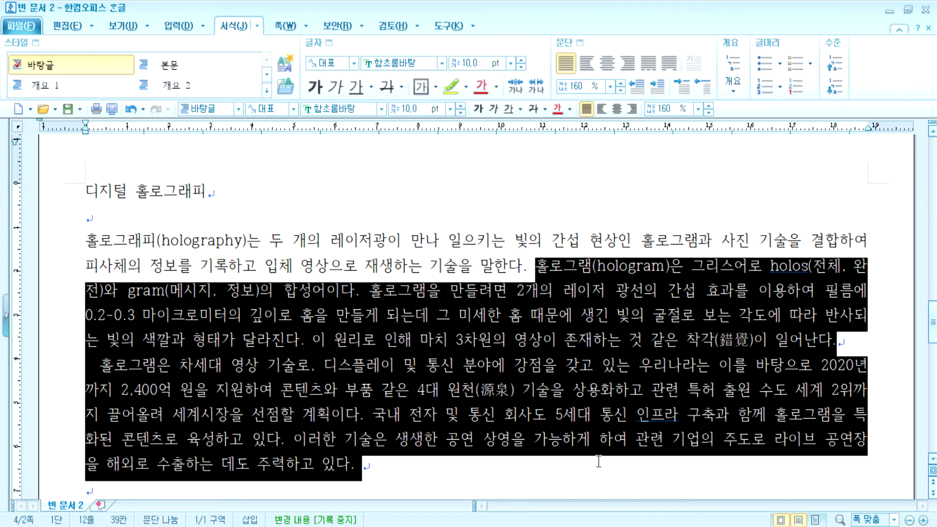
{"action": "left_click", "coordinate": [454, 349]}
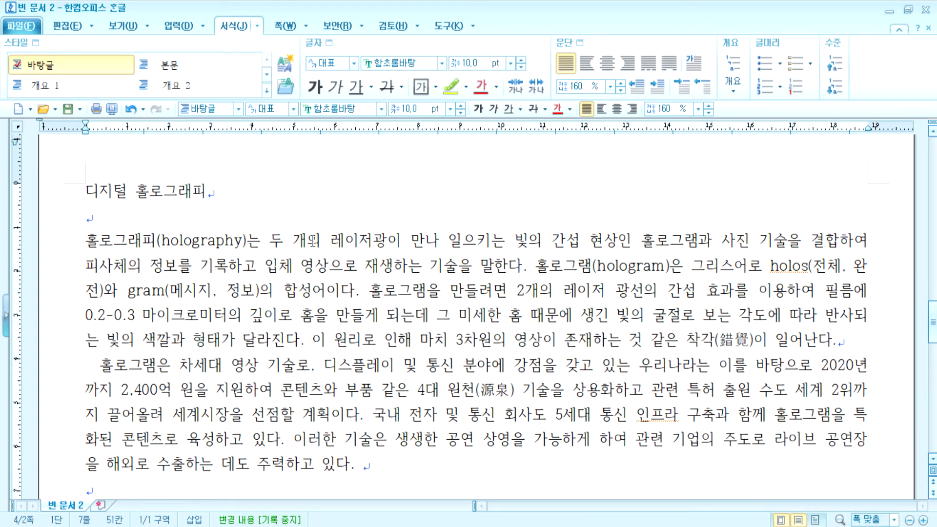
Highlight the two ♥ headings, 2015 국제 전자문서 컨퍼런스 and 컨퍼런스 주요 개요, in turn
{"action": "left_click", "coordinate": [265, 199]}
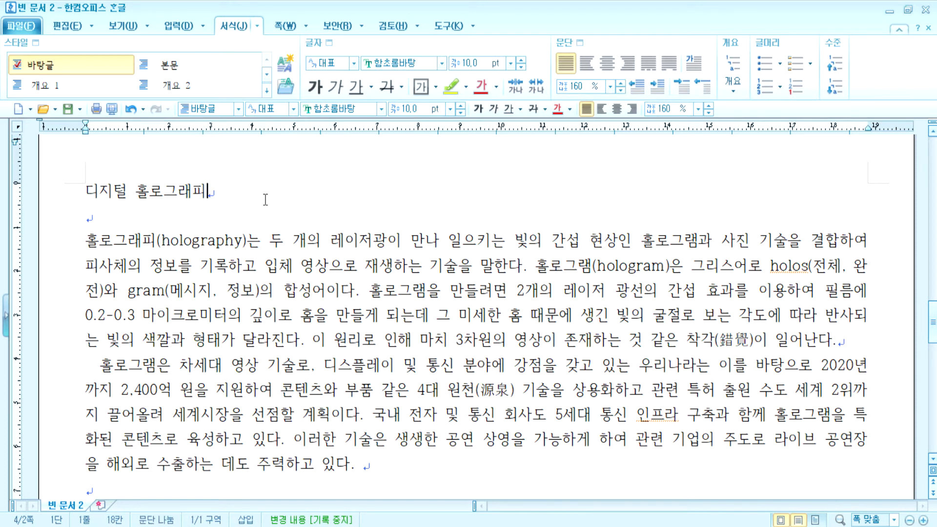
{"action": "scroll", "coordinate": [194, 283], "scroll_direction": "down", "scroll_amount": 4}
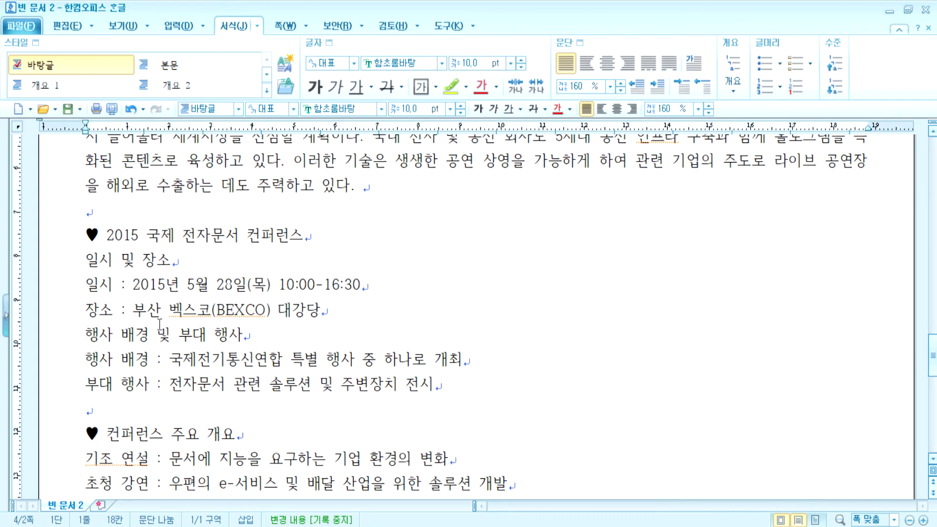
{"action": "left_click", "coordinate": [93, 239]}
{"action": "left_click_drag", "start_coordinate": [93, 239], "coordinate": [304, 240]}
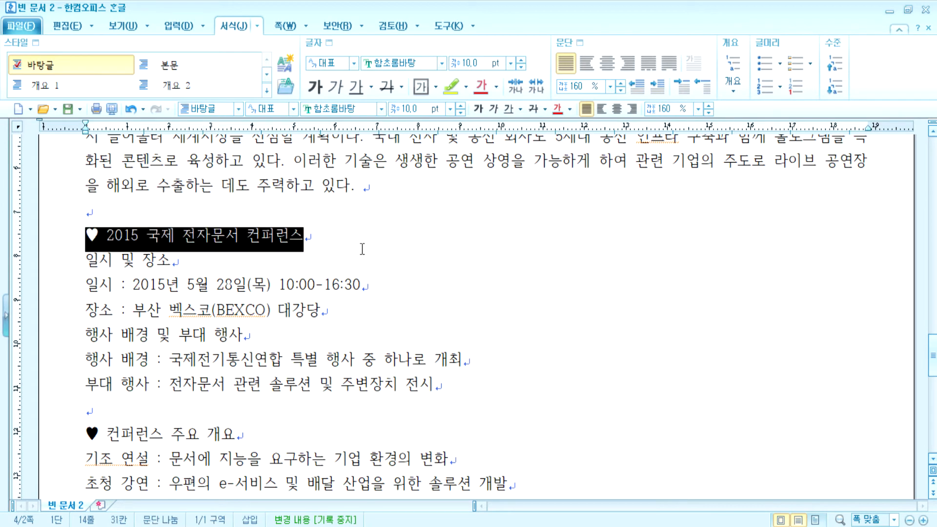
{"action": "left_click_drag", "start_coordinate": [78, 435], "coordinate": [291, 432]}
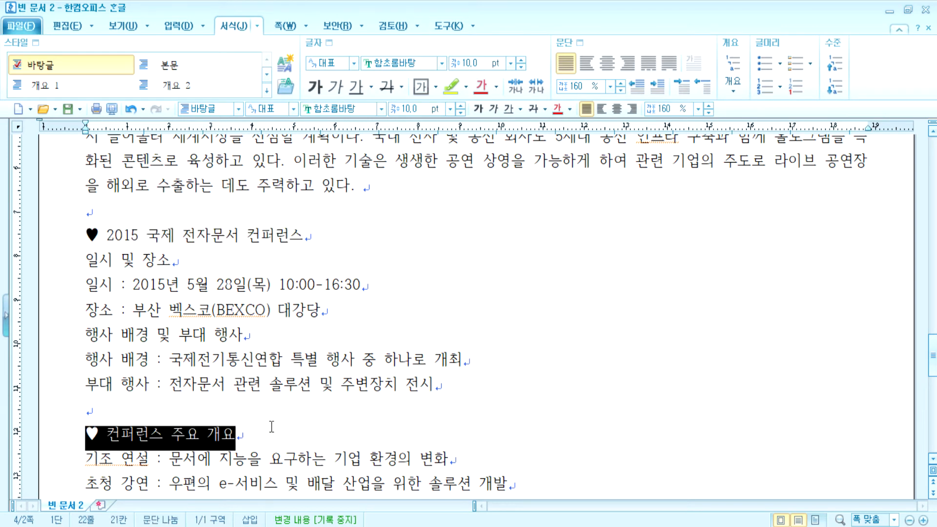
Change the font of the title 디지털 홀로그래피 to 돋움
{"action": "scroll", "coordinate": [257, 419], "scroll_direction": "up", "scroll_amount": 4}
{"action": "scroll", "coordinate": [257, 419], "scroll_direction": "up", "scroll_amount": 2}
{"action": "left_click_drag", "start_coordinate": [212, 333], "coordinate": [59, 316]}
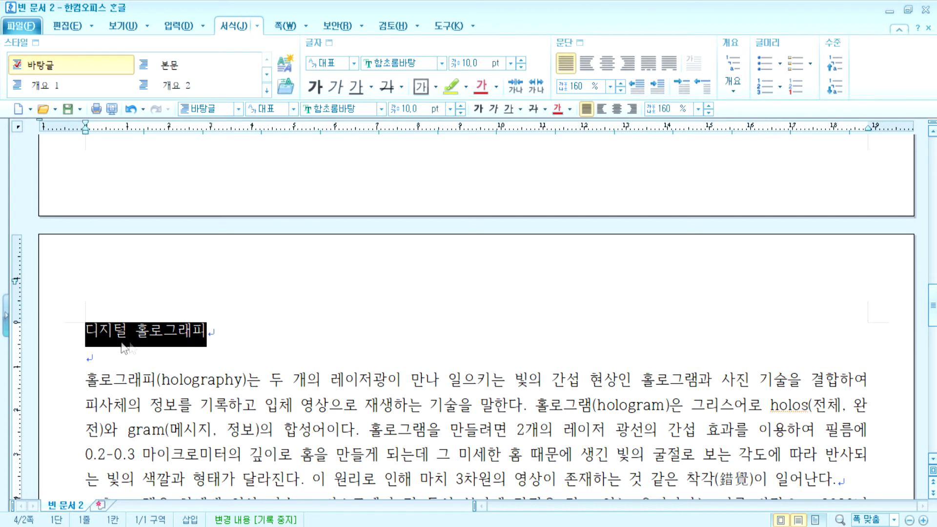
{"action": "left_click", "coordinate": [253, 339]}
{"action": "left_click_drag", "start_coordinate": [241, 337], "coordinate": [57, 327]}
{"action": "triple_click", "coordinate": [125, 326]}
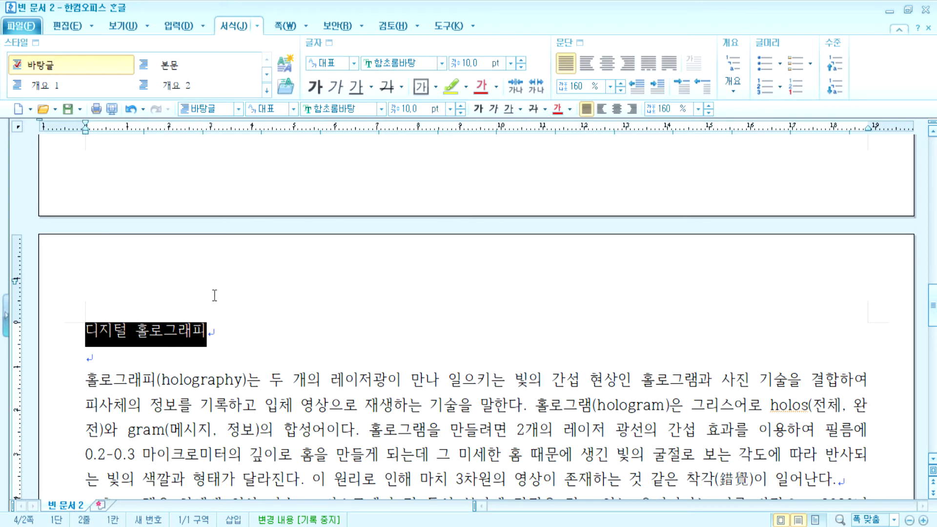
{"action": "left_click", "coordinate": [382, 109]}
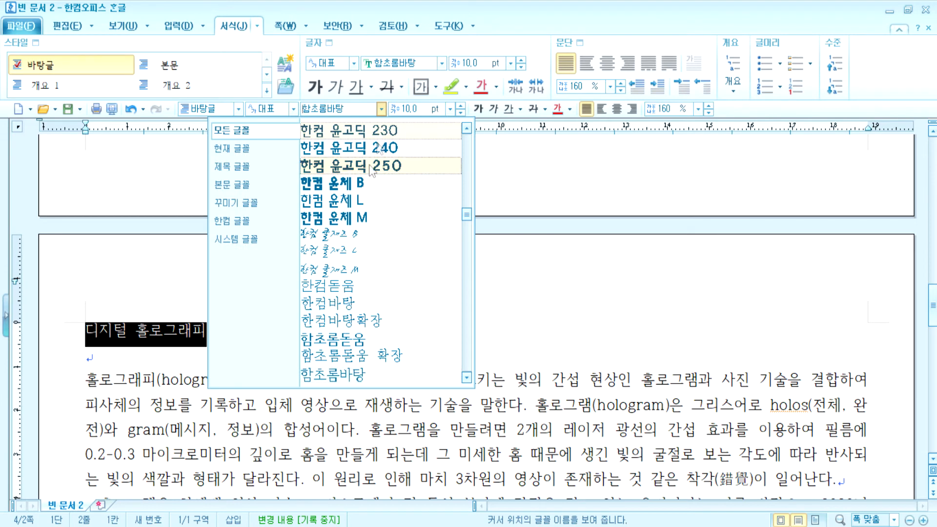
{"action": "scroll", "coordinate": [367, 179], "scroll_direction": "up", "scroll_amount": 8}
{"action": "scroll", "coordinate": [366, 179], "scroll_direction": "up", "scroll_amount": 10}
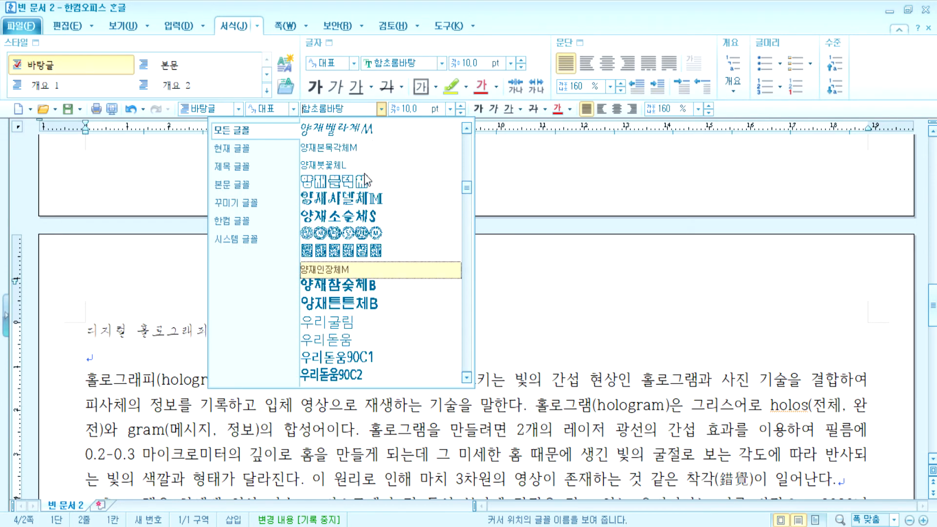
{"action": "scroll", "coordinate": [365, 180], "scroll_direction": "up", "scroll_amount": 5}
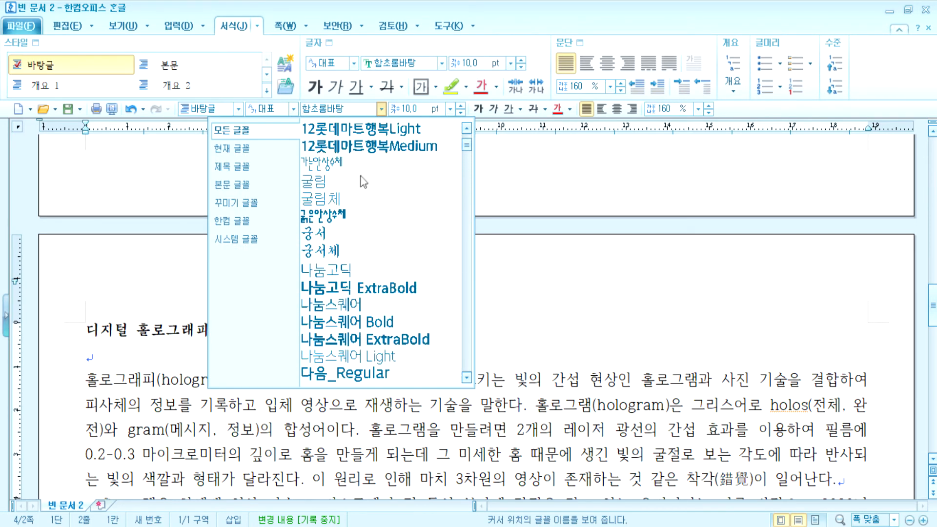
{"action": "scroll", "coordinate": [366, 182], "scroll_direction": "down", "scroll_amount": 4}
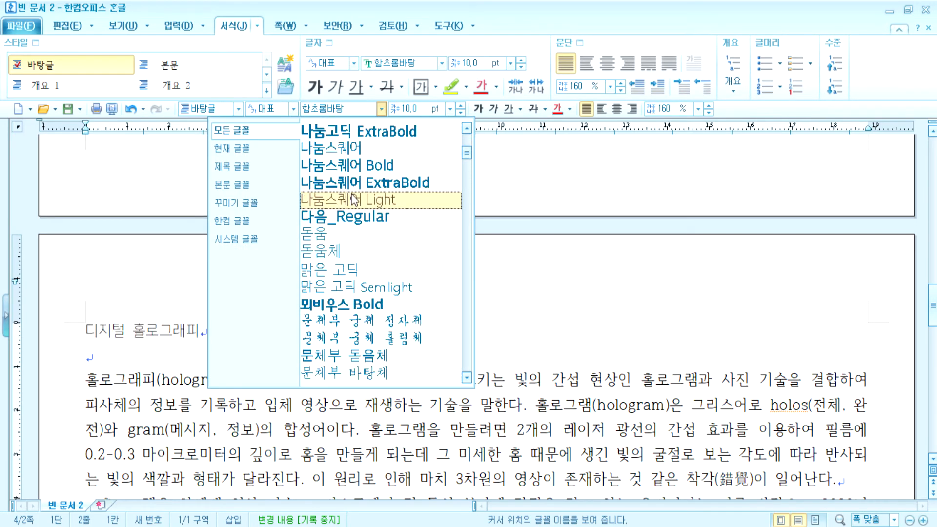
{"action": "left_click", "coordinate": [334, 237]}
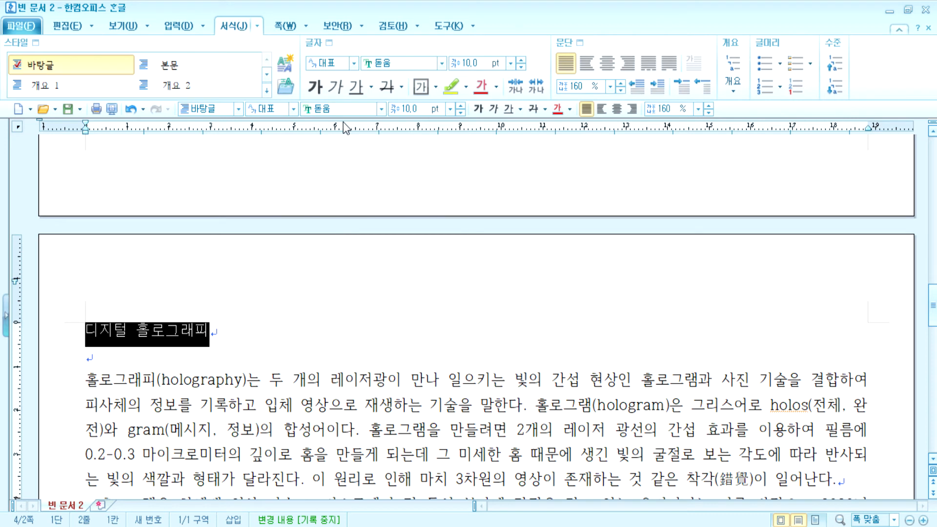
Set the title 디지털 홀로그래피 to 18 pt, make it bold and centre it
{"action": "left_click", "coordinate": [423, 110]}
{"action": "type", "text": "18"}
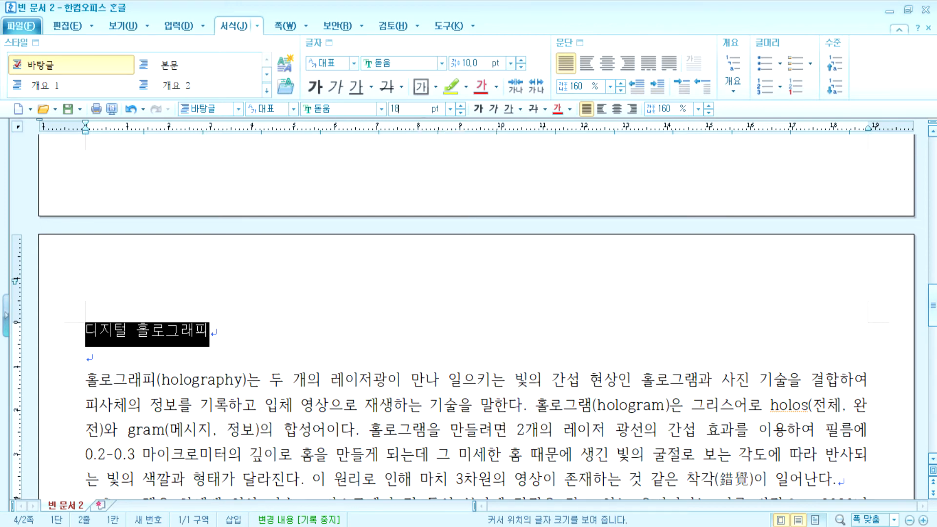
{"action": "key", "text": "Return"}
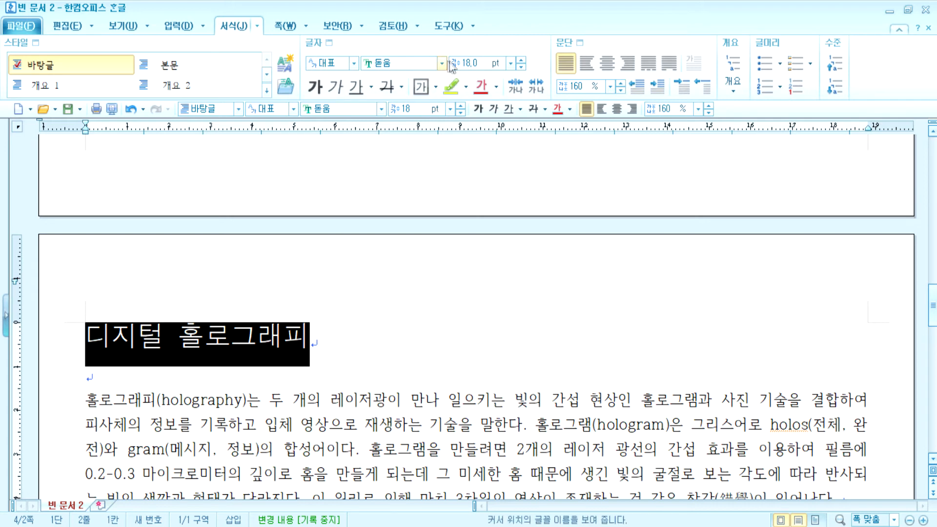
{"action": "left_click", "coordinate": [480, 110]}
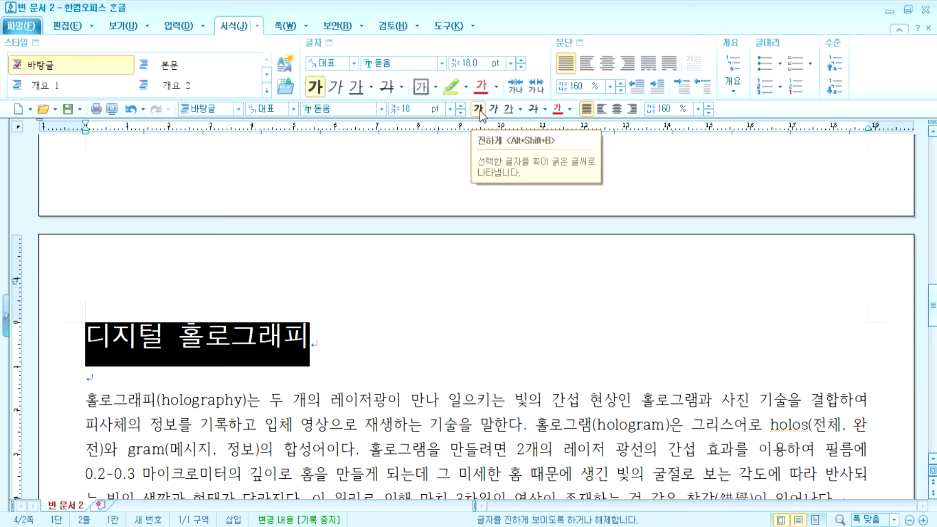
{"action": "left_click", "coordinate": [616, 108]}
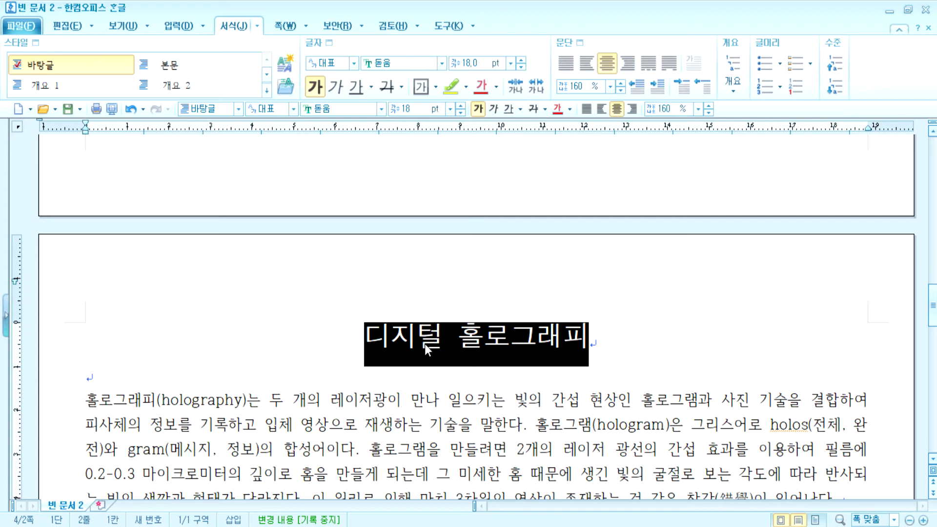
{"action": "key", "text": "ctrl+b"}
{"action": "key", "text": "ctrl+b"}
Select the whole first body paragraph, beginning with 홀로그래피(holography)는
{"action": "scroll", "coordinate": [104, 386], "scroll_direction": "down", "scroll_amount": 3}
{"action": "left_click_drag", "start_coordinate": [88, 266], "coordinate": [100, 266]}
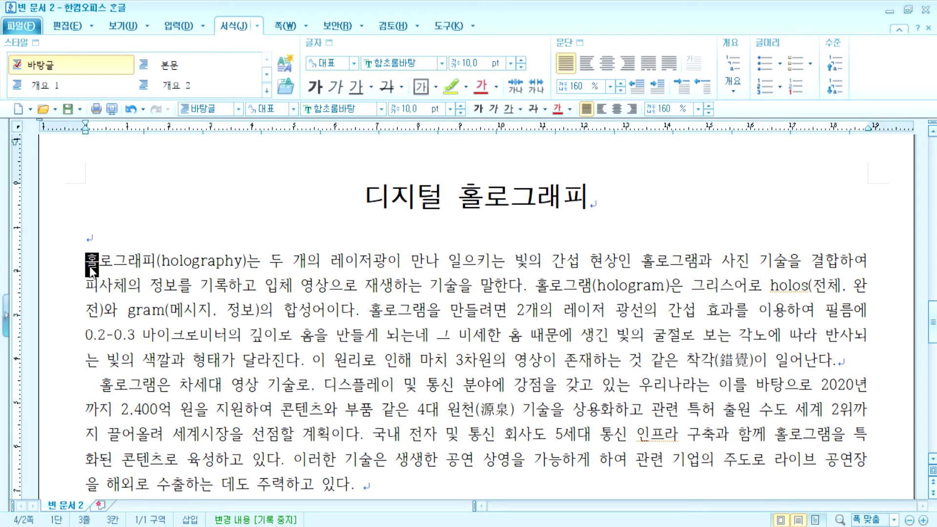
{"action": "left_click_drag", "start_coordinate": [857, 365], "coordinate": [266, 246]}
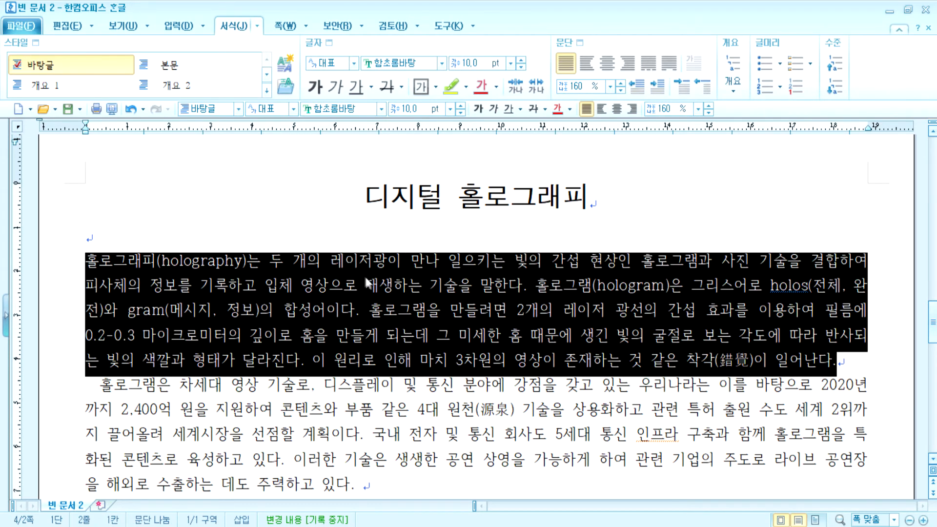
{"action": "left_click", "coordinate": [330, 267]}
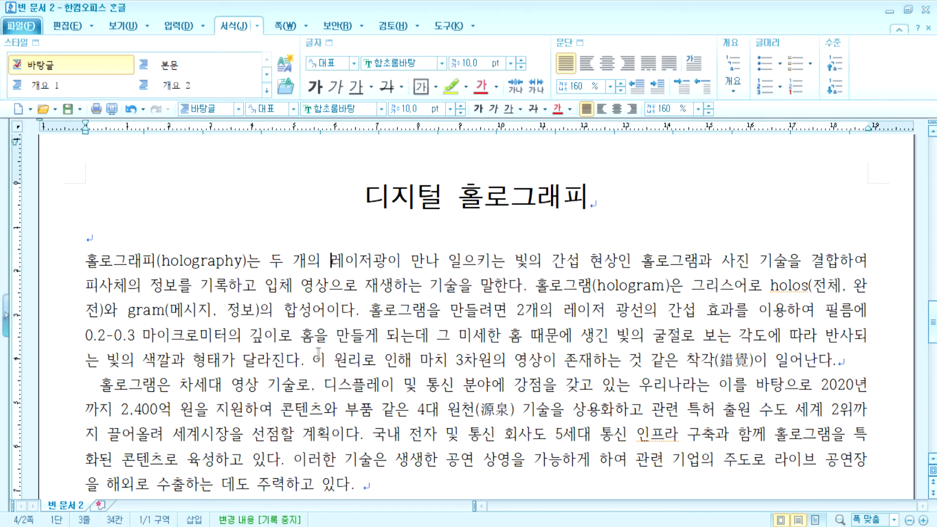
{"action": "left_click", "coordinate": [88, 263]}
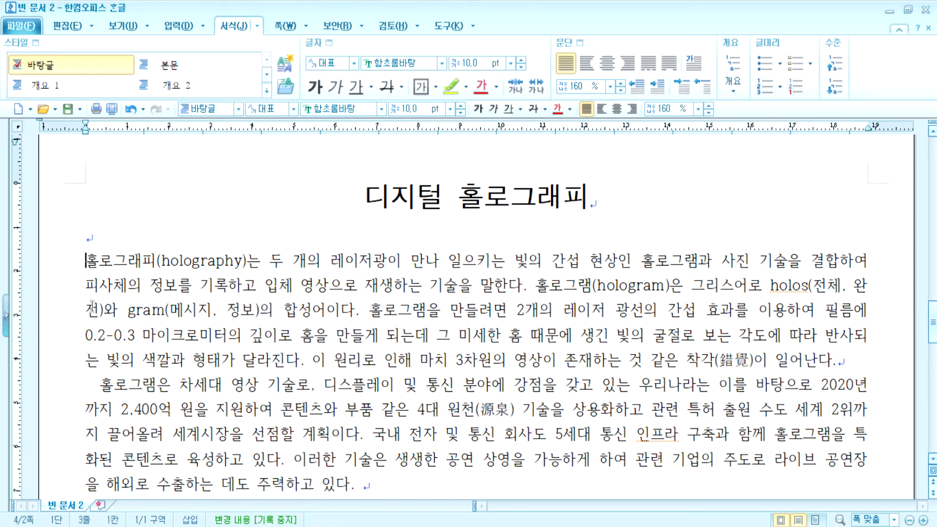
{"action": "key", "text": "Right"}
{"action": "left_click_drag", "start_coordinate": [250, 260], "coordinate": [760, 410]}
{"action": "left_click", "coordinate": [591, 260]}
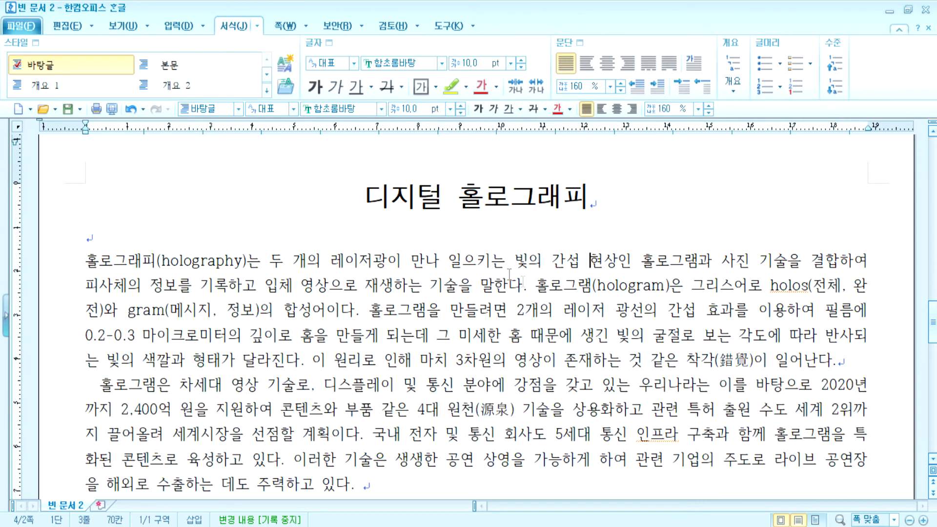
Decorate the first letter of the opening body paragraph as a 2-line drop cap in the 궁서 font with a yellow fill
{"action": "left_click", "coordinate": [319, 255]}
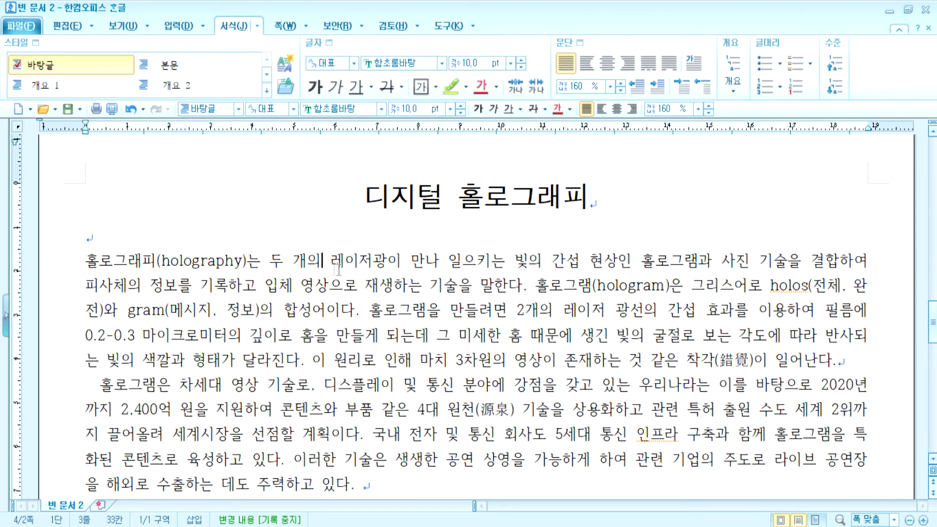
{"action": "left_click", "coordinate": [697, 61]}
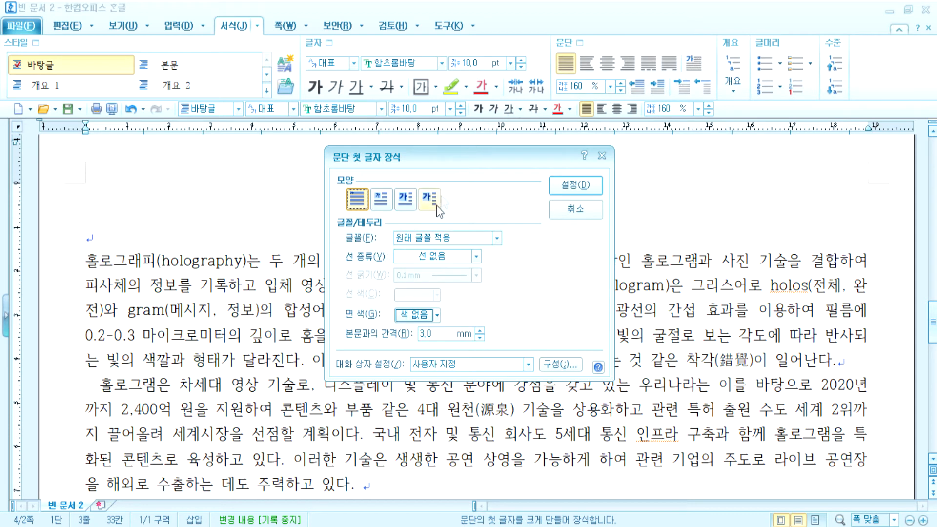
{"action": "left_click", "coordinate": [383, 200]}
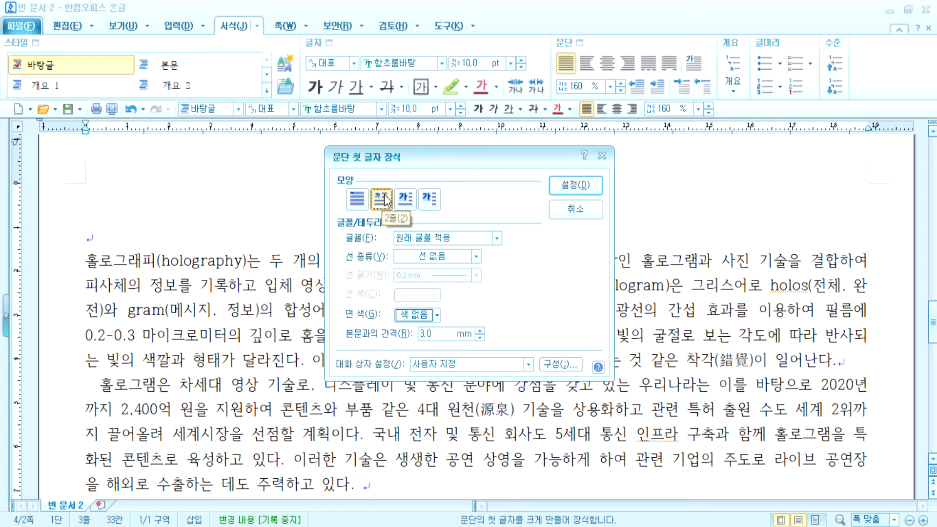
{"action": "left_click", "coordinate": [496, 239]}
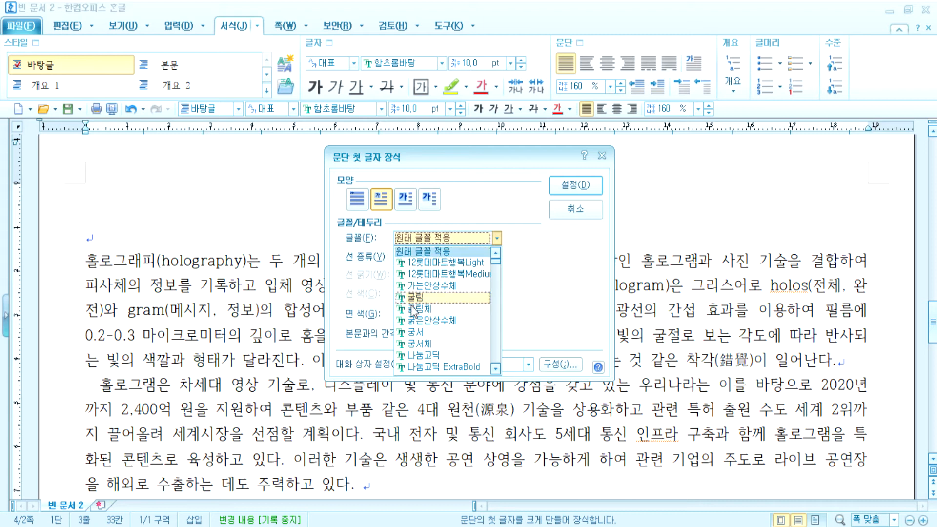
{"action": "left_click", "coordinate": [417, 333]}
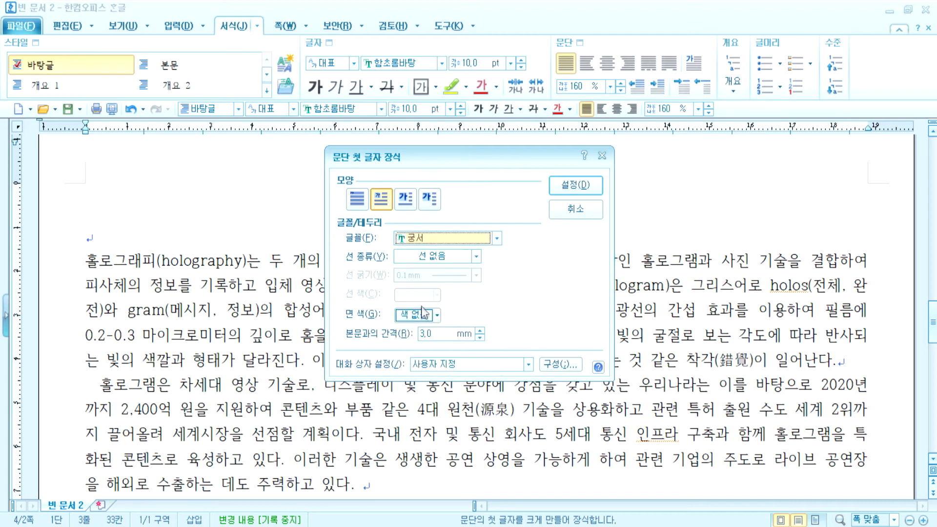
{"action": "left_click", "coordinate": [422, 314]}
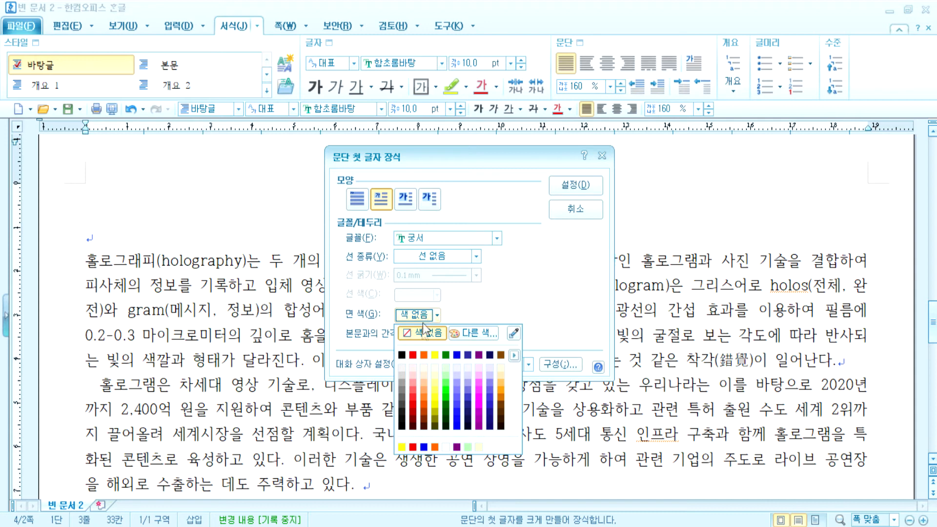
{"action": "left_click", "coordinate": [435, 355]}
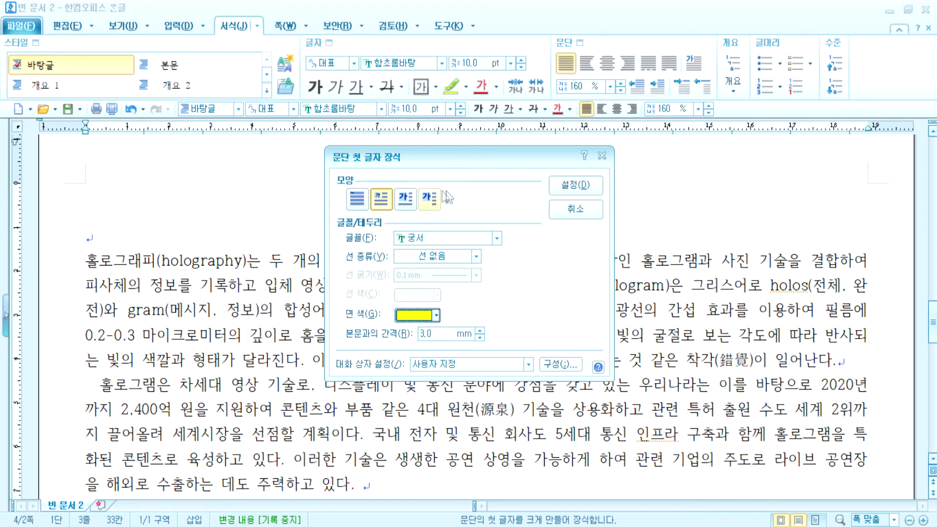
{"action": "left_click", "coordinate": [574, 188]}
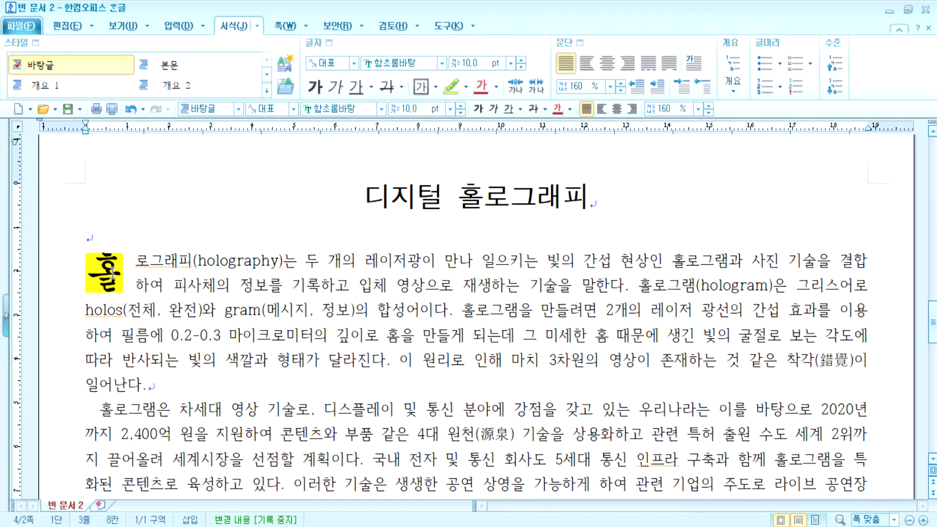
Select the drop cap letter 홀 and set its font colour to black
{"action": "left_click", "coordinate": [92, 269]}
{"action": "double_click", "coordinate": [113, 267]}
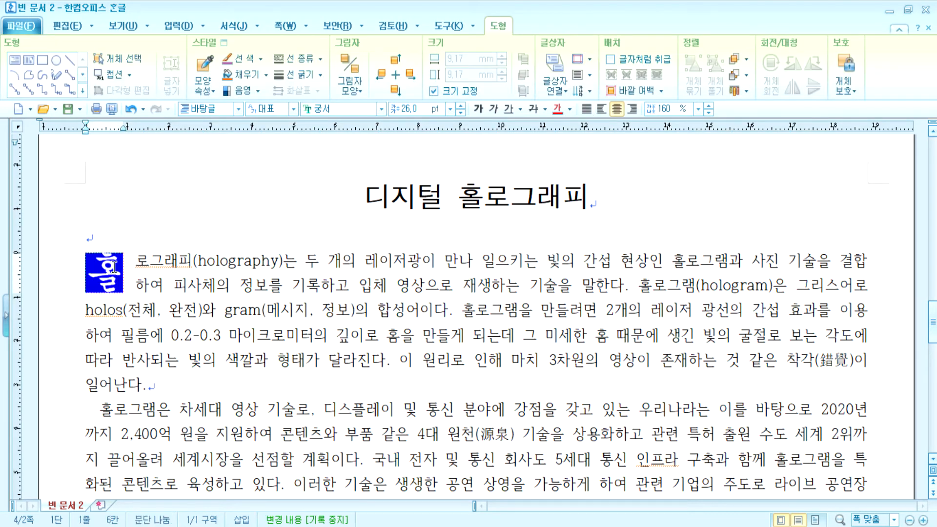
{"action": "left_click", "coordinate": [570, 109]}
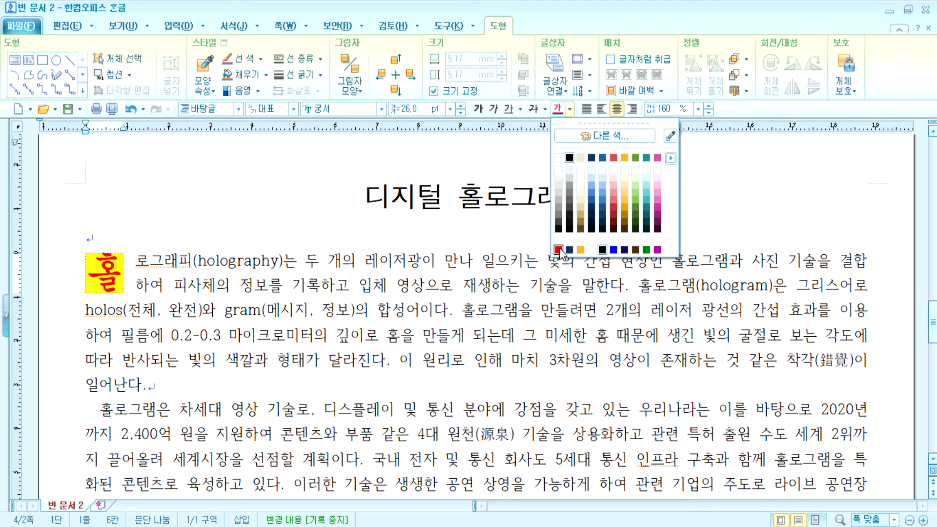
{"action": "left_click", "coordinate": [569, 157]}
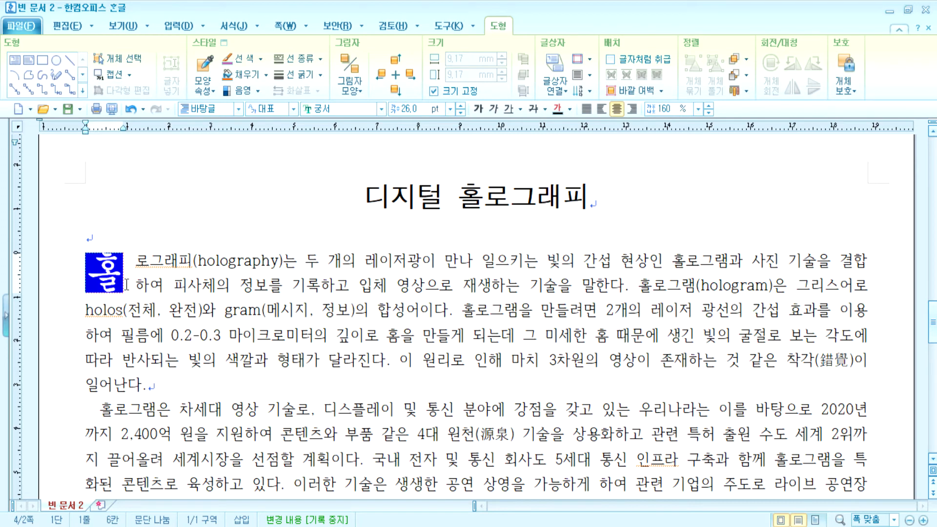
Review the first-letter decoration settings of the opening body paragraph and leave them without applying a change
{"action": "left_click", "coordinate": [186, 263]}
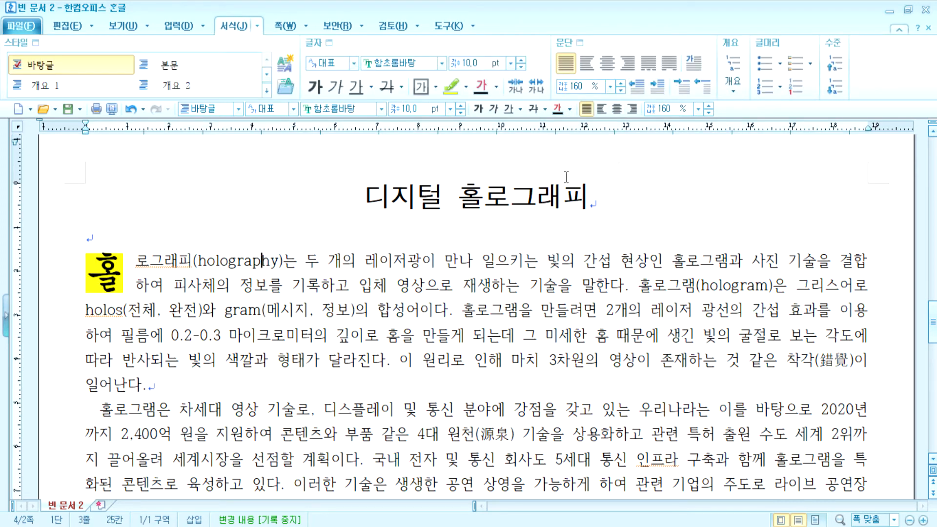
{"action": "left_click", "coordinate": [692, 64]}
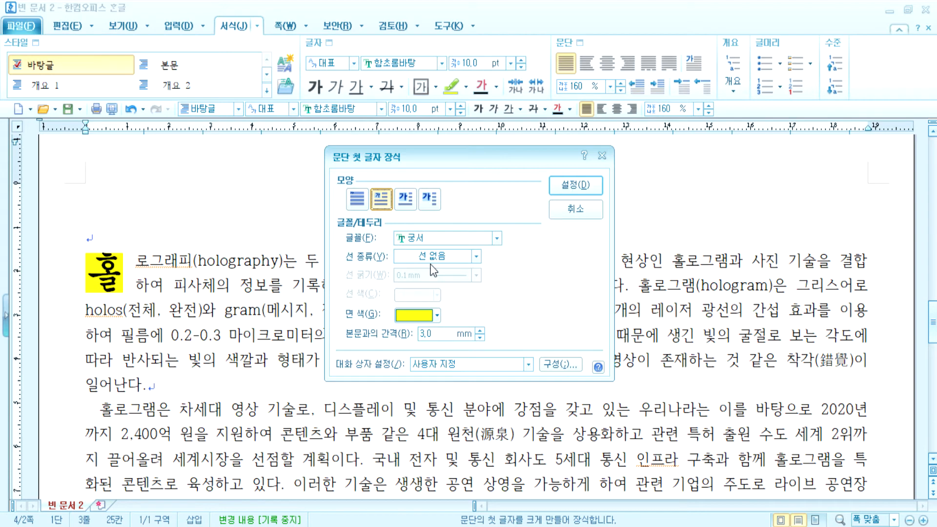
{"action": "left_click", "coordinate": [589, 210]}
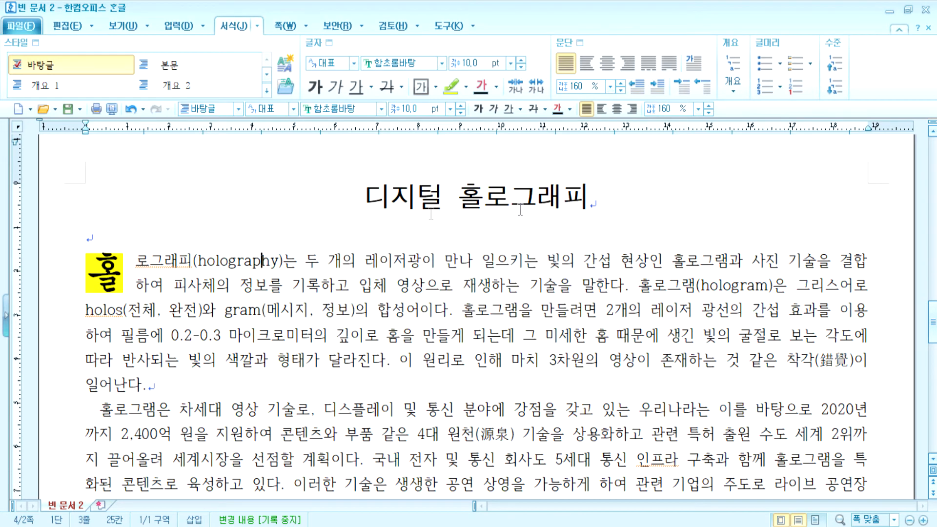
With the drop cap letter selected, switch the font colour palette to the 오피스 theme and close it without picking a colour
{"action": "left_click", "coordinate": [100, 264]}
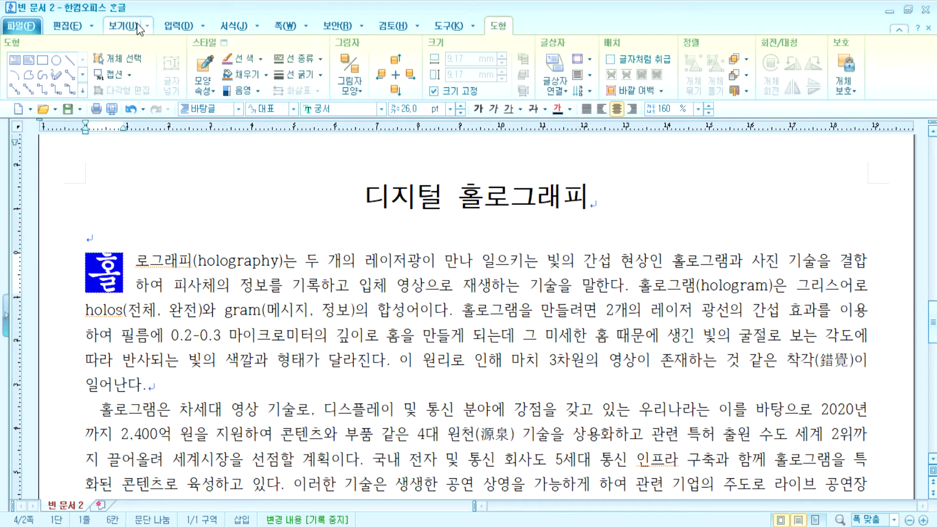
{"action": "left_click", "coordinate": [234, 25]}
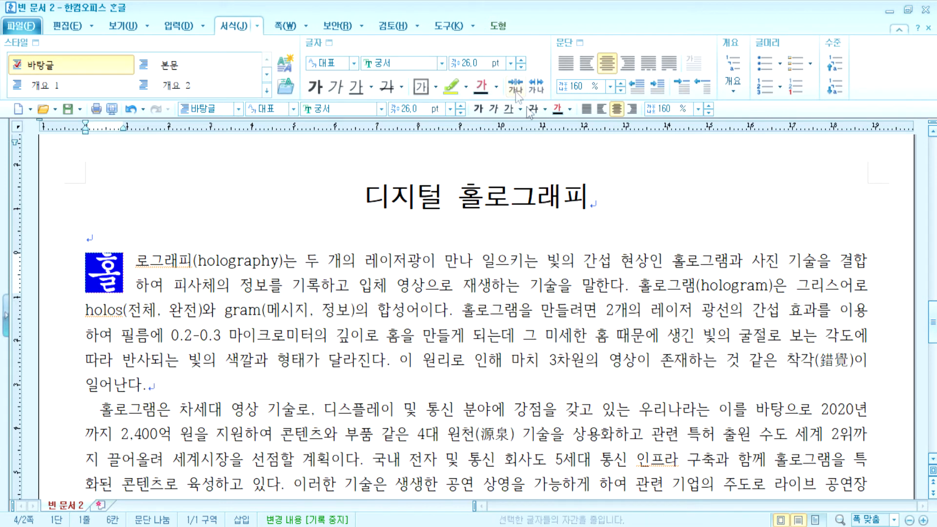
{"action": "left_click", "coordinate": [569, 109]}
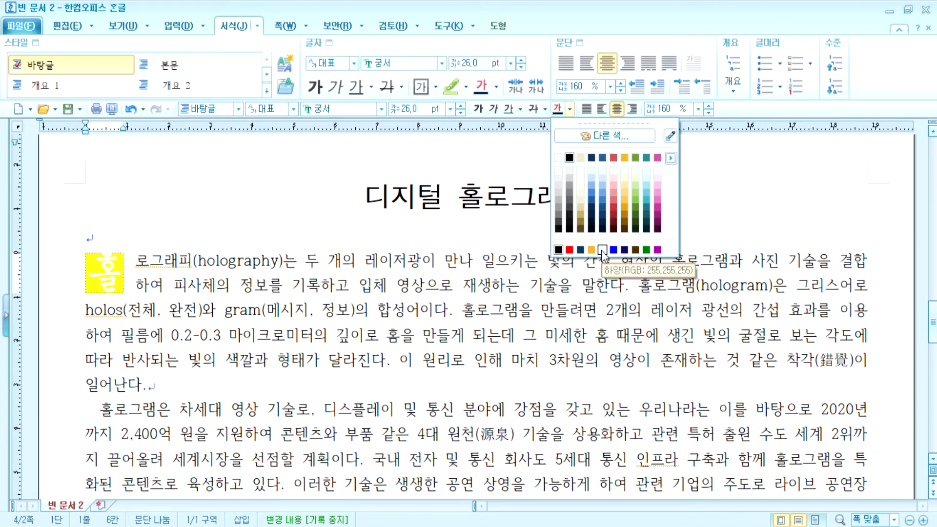
{"action": "left_click", "coordinate": [671, 158]}
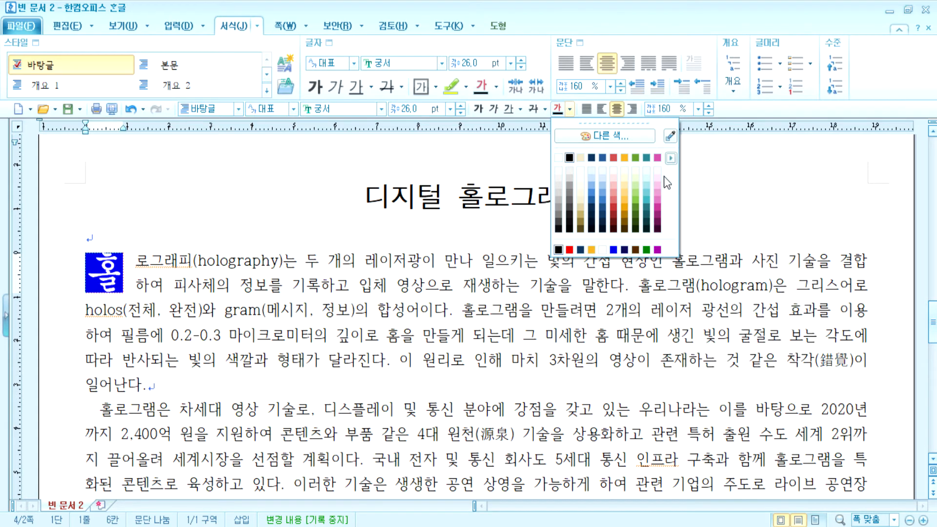
{"action": "mouse_move", "coordinate": [670, 162]}
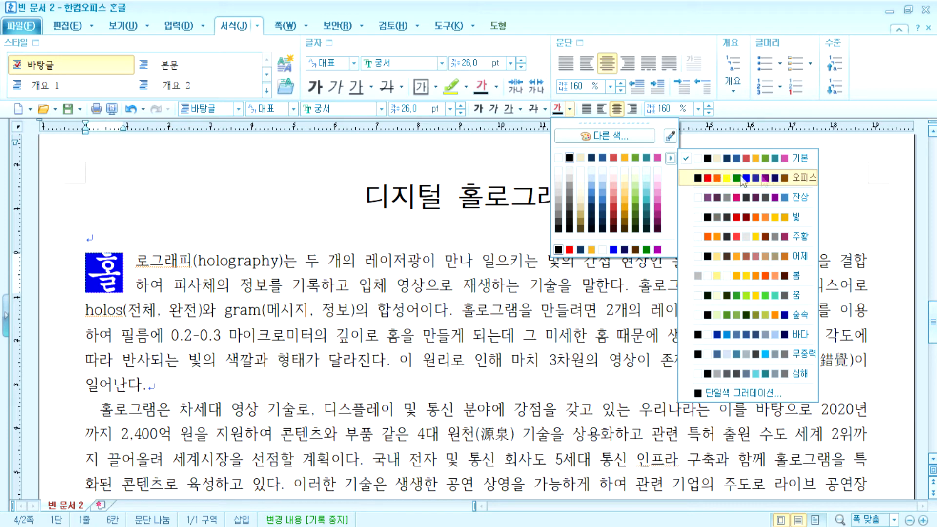
{"action": "left_click", "coordinate": [805, 183]}
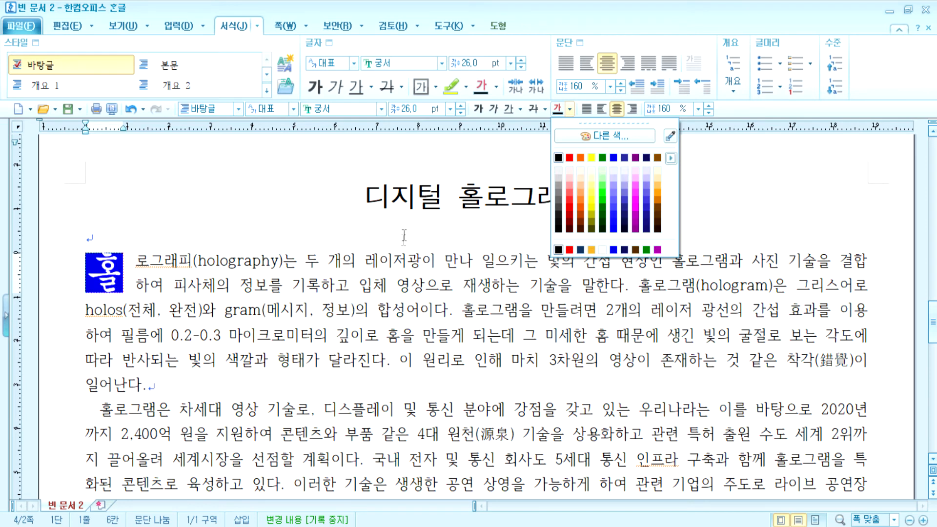
{"action": "left_click", "coordinate": [358, 309]}
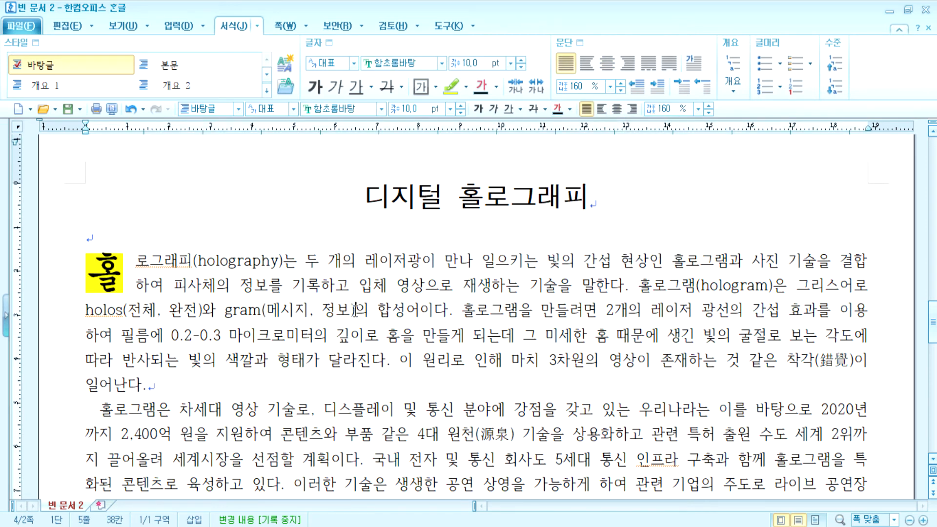
Set the font size of the whole heading line "♥ 2015 국제 전자문서 컨퍼런스", heart symbol included, to 18 pt
{"action": "scroll", "coordinate": [357, 309], "scroll_direction": "down", "scroll_amount": 8}
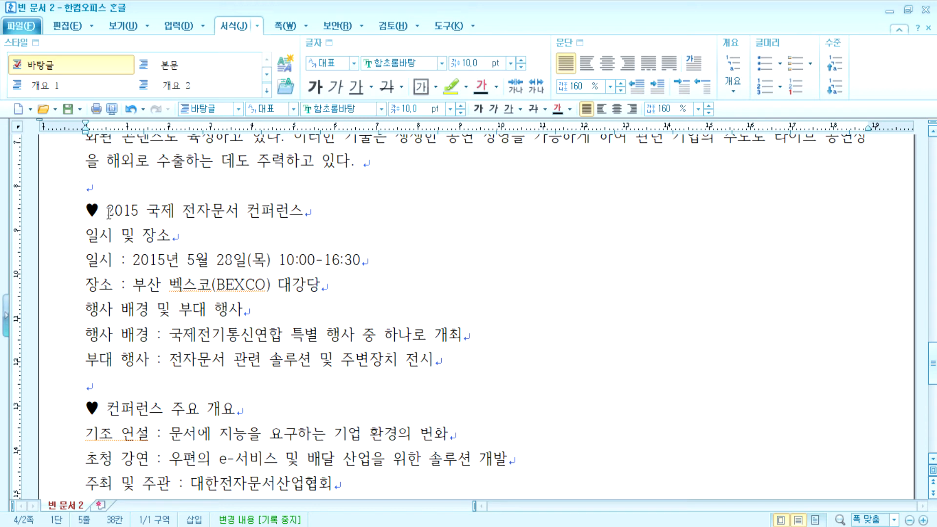
{"action": "left_click_drag", "start_coordinate": [108, 213], "coordinate": [310, 218]}
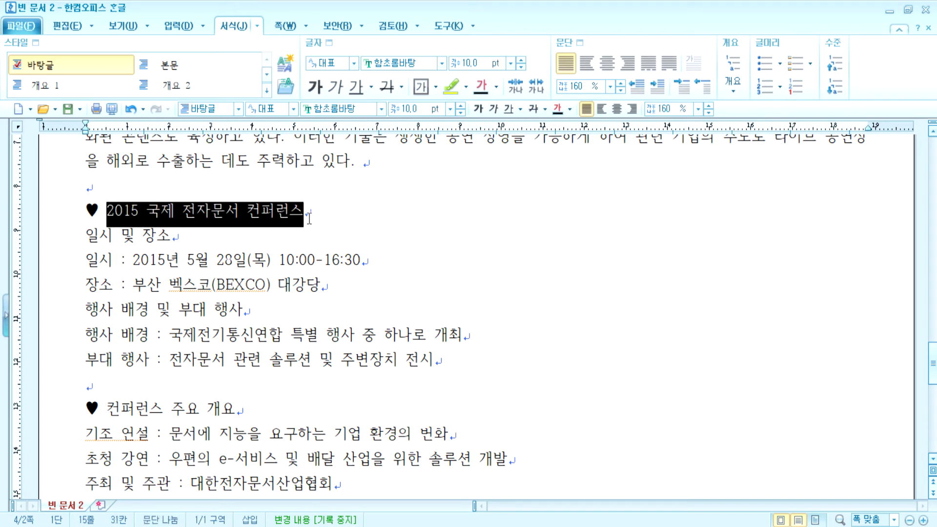
{"action": "left_click", "coordinate": [231, 209]}
{"action": "left_click", "coordinate": [334, 225]}
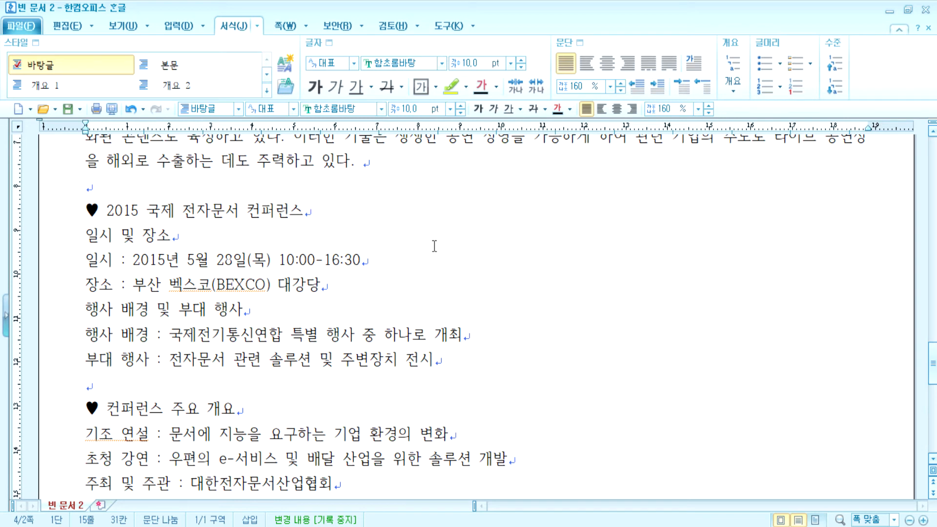
{"action": "left_click_drag", "start_coordinate": [107, 213], "coordinate": [317, 207]}
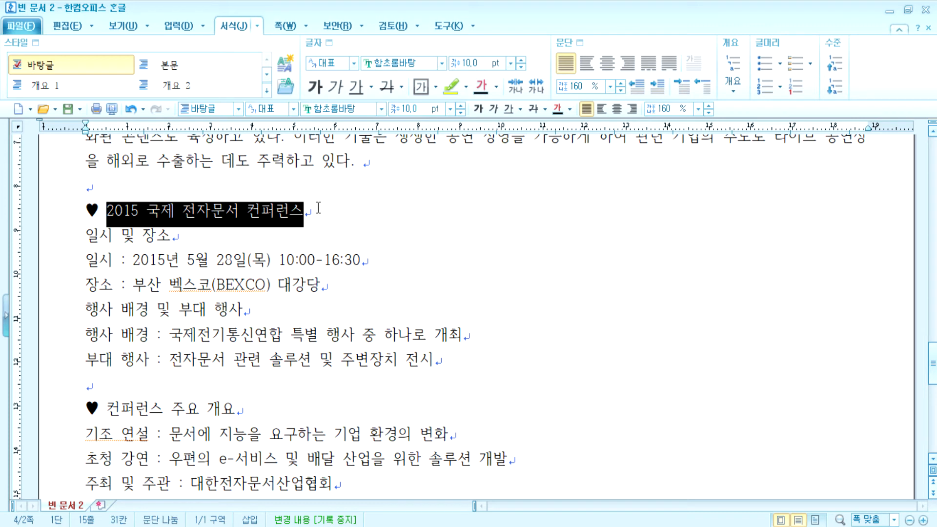
{"action": "left_click_drag", "start_coordinate": [82, 211], "coordinate": [318, 212]}
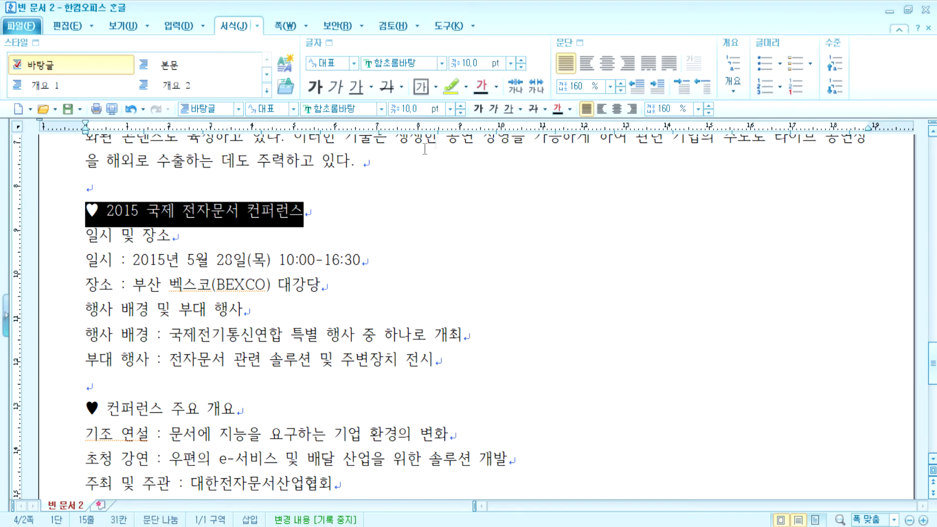
{"action": "left_click", "coordinate": [433, 113]}
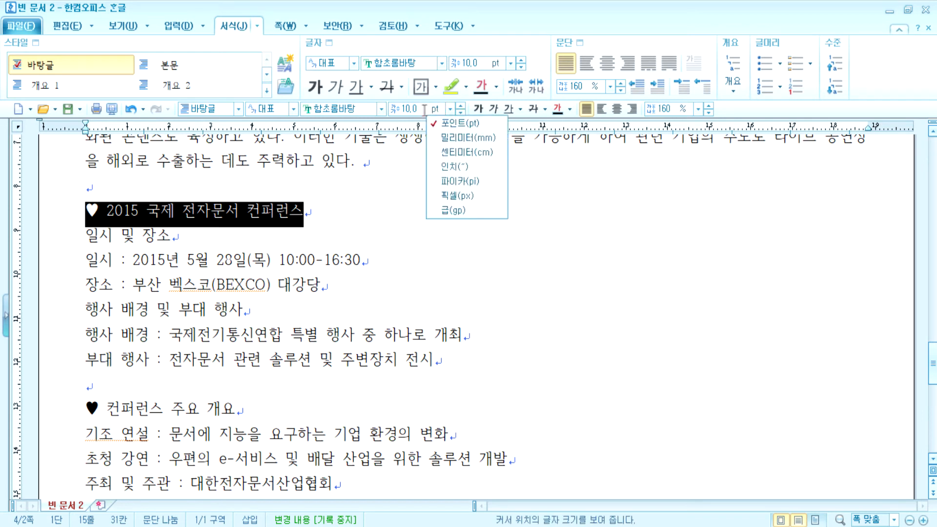
{"action": "left_click", "coordinate": [423, 108]}
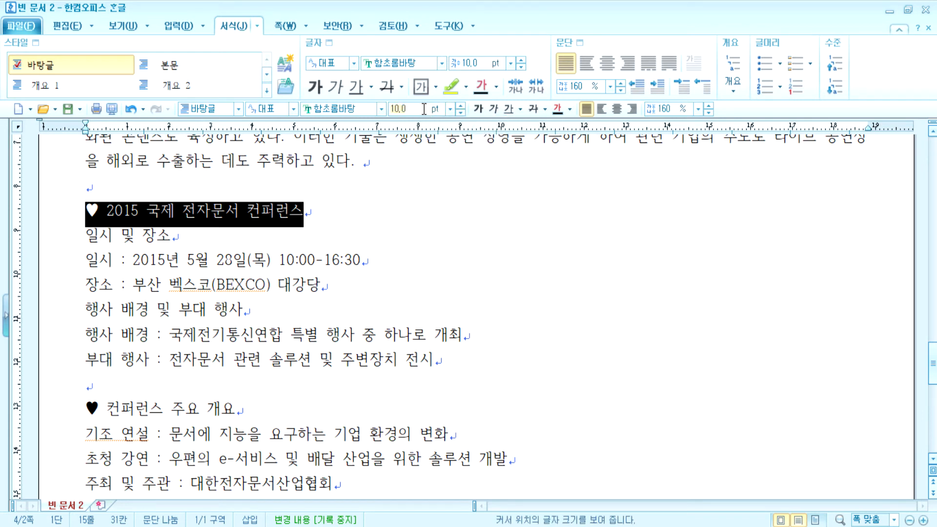
{"action": "type", "text": "18"}
{"action": "key", "text": "Return"}
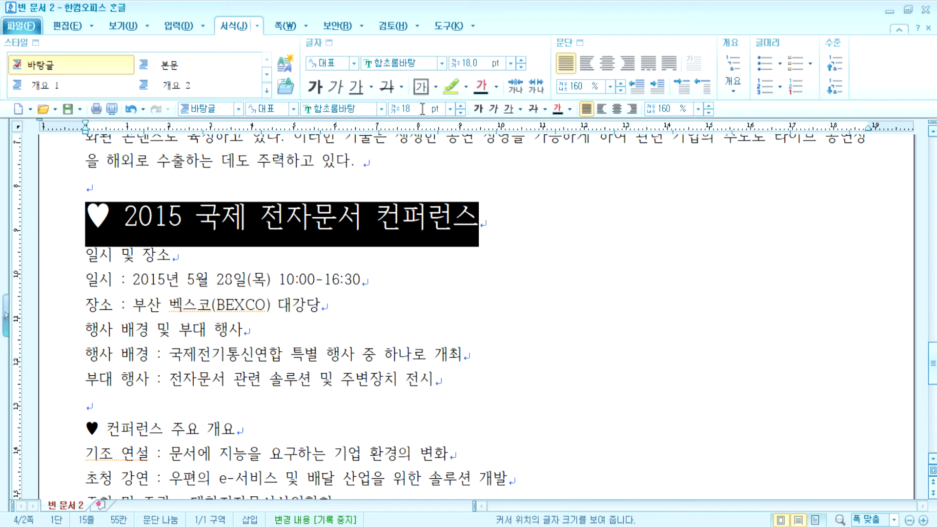
Change the font of the selected "♥ 2015 국제 전자문서 컨퍼런스" heading to 굴림
{"action": "left_click", "coordinate": [383, 109]}
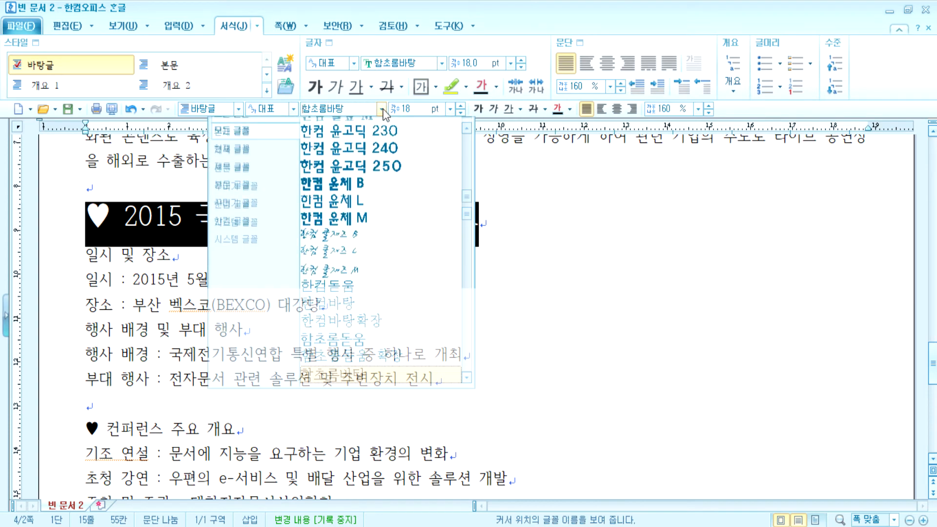
{"action": "scroll", "coordinate": [391, 218], "scroll_direction": "up", "scroll_amount": 10}
{"action": "scroll", "coordinate": [393, 212], "scroll_direction": "up", "scroll_amount": 10}
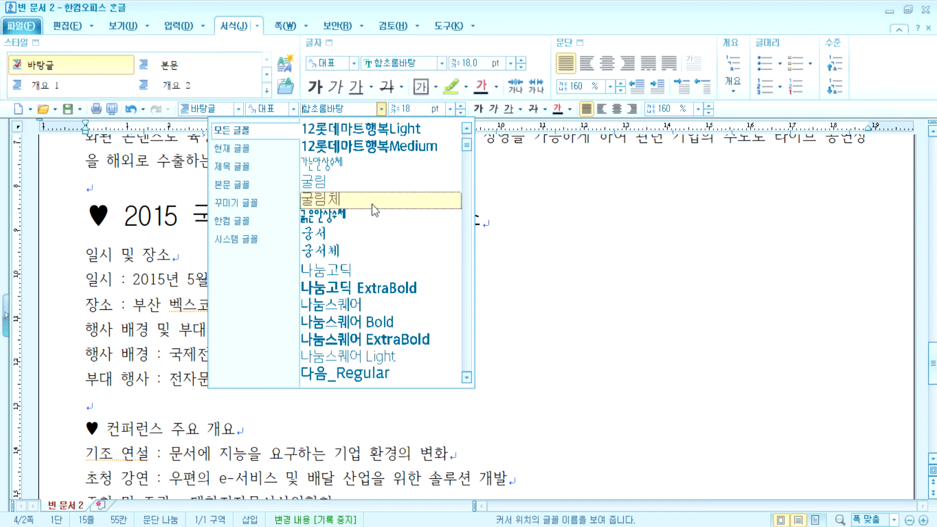
{"action": "left_click", "coordinate": [359, 181]}
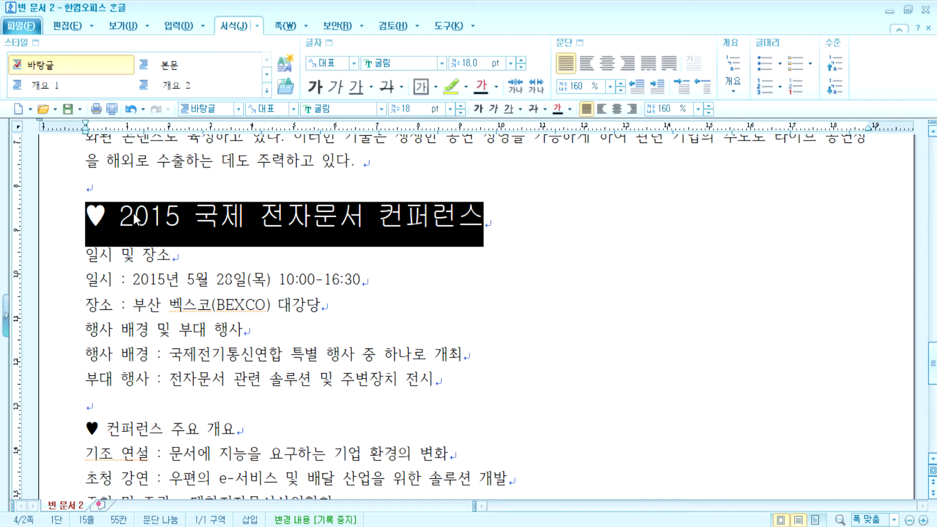
Set the font colour of "2015 국제 전자문서 컨퍼런스", without the heart symbol, to white
{"action": "left_click_drag", "start_coordinate": [122, 219], "coordinate": [499, 220]}
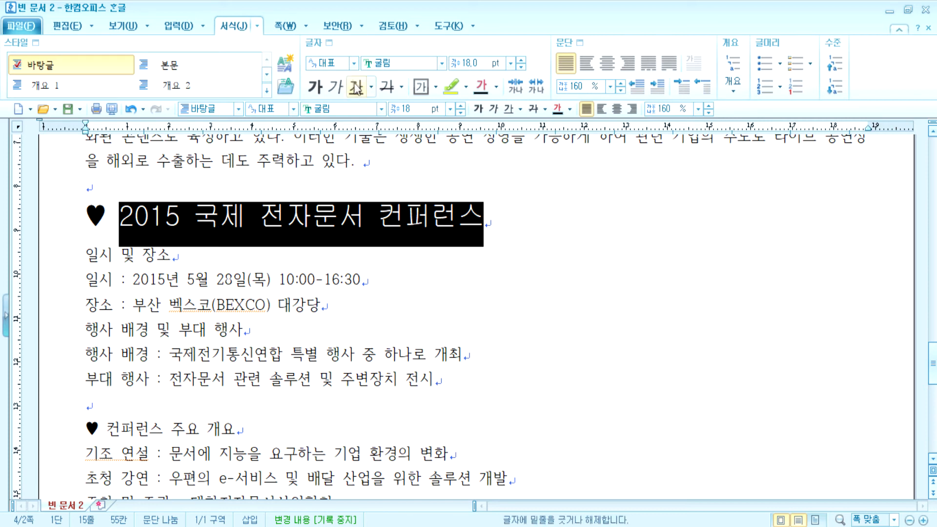
{"action": "left_click", "coordinate": [319, 43]}
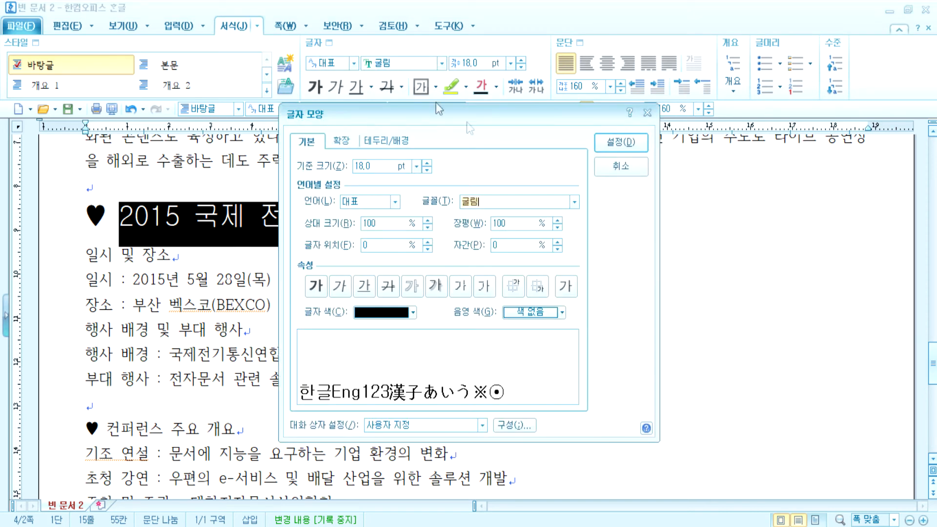
{"action": "left_click", "coordinate": [413, 312]}
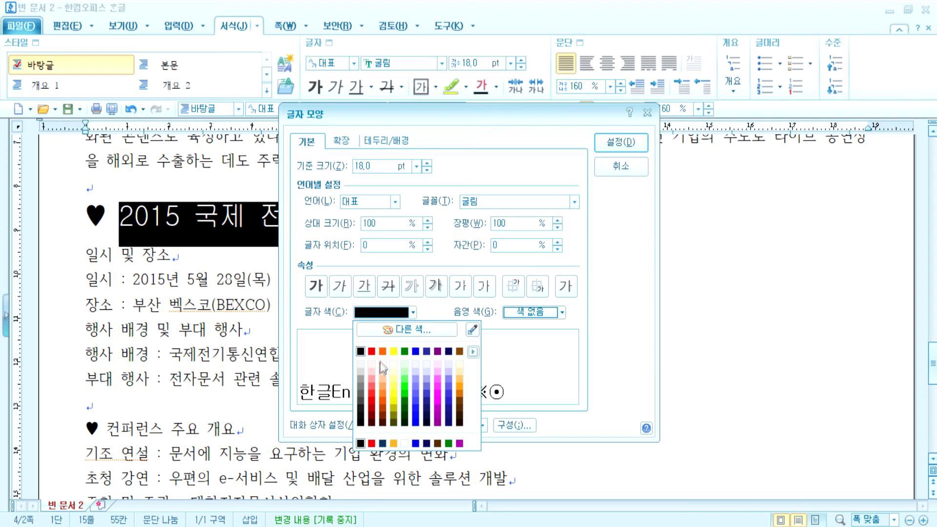
{"action": "left_click", "coordinate": [393, 443]}
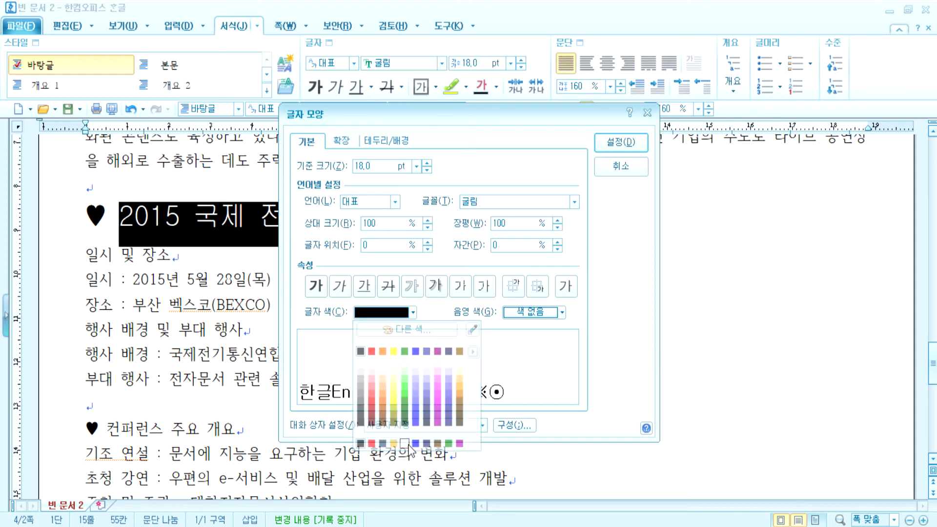
Switch the shading palette to the 오피스 theme and apply blue shading to the heading text
{"action": "left_click", "coordinate": [562, 312]}
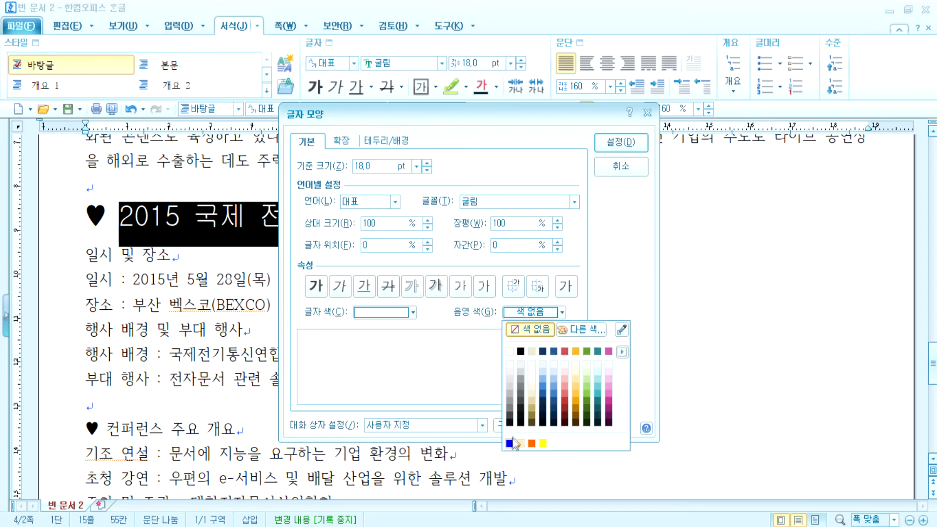
{"action": "left_click", "coordinate": [623, 352]}
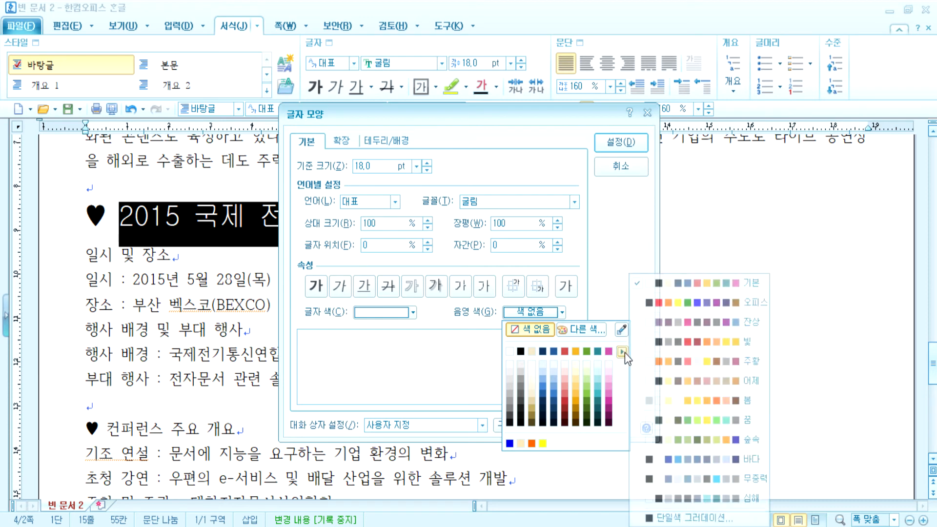
{"action": "left_click", "coordinate": [669, 302]}
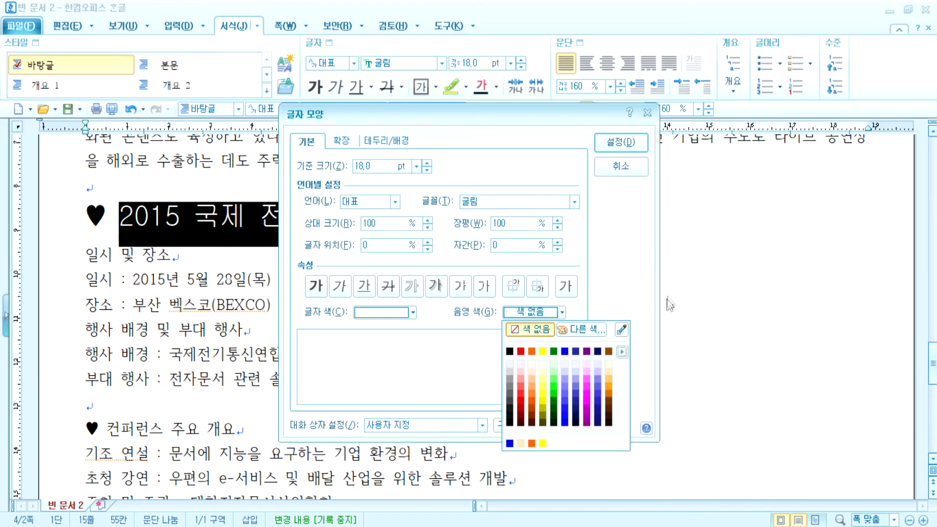
{"action": "left_click", "coordinate": [564, 352]}
{"action": "left_click", "coordinate": [621, 142]}
{"action": "left_click", "coordinate": [245, 330]}
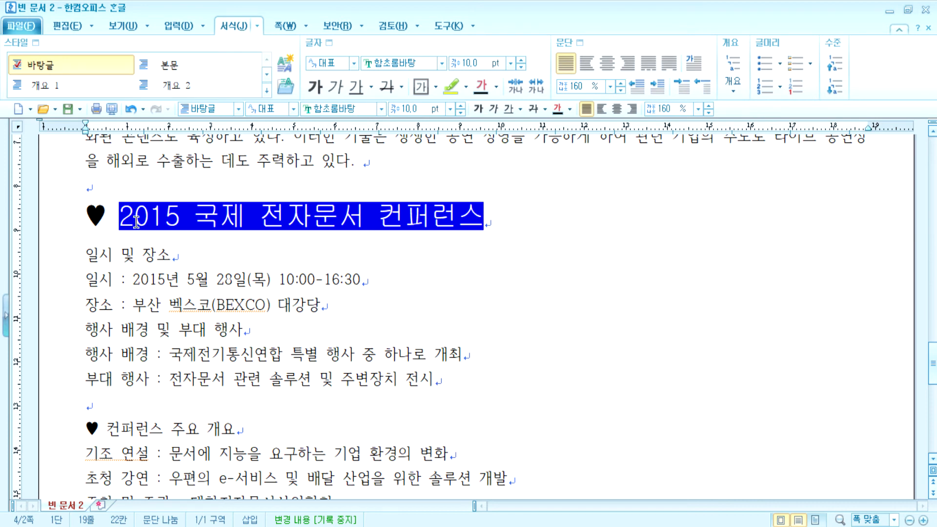
{"action": "double_click", "coordinate": [98, 215]}
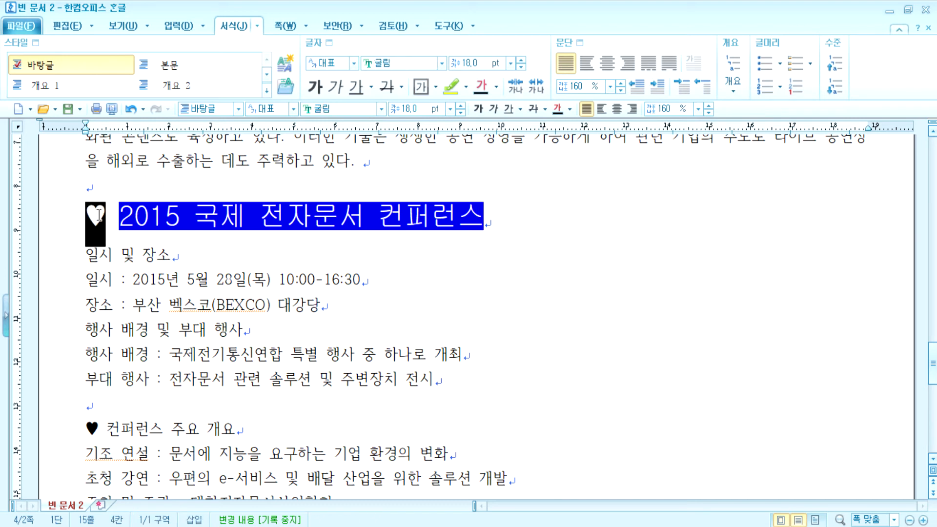
{"action": "key", "text": "Right"}
{"action": "key", "text": "Delete"}
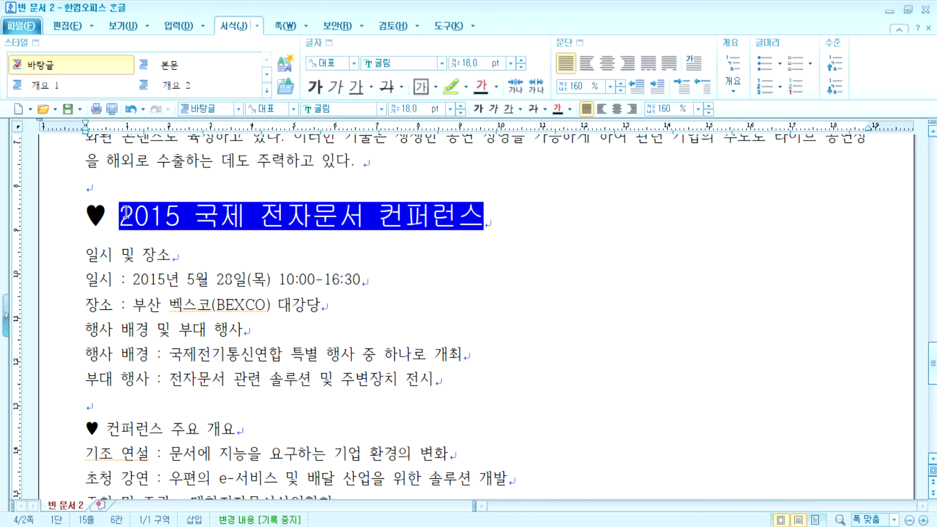
{"action": "left_click", "coordinate": [221, 285]}
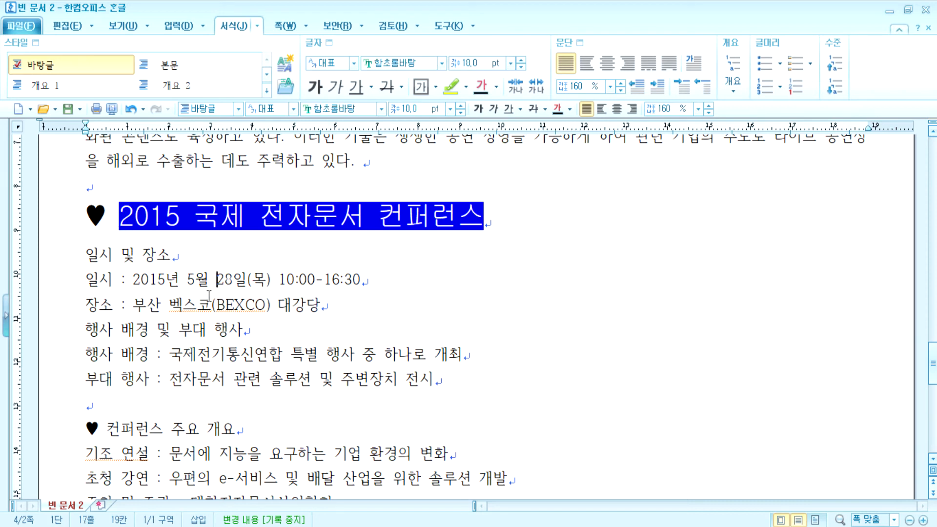
{"action": "left_click", "coordinate": [93, 213]}
{"action": "left_click_drag", "start_coordinate": [92, 214], "coordinate": [103, 213]}
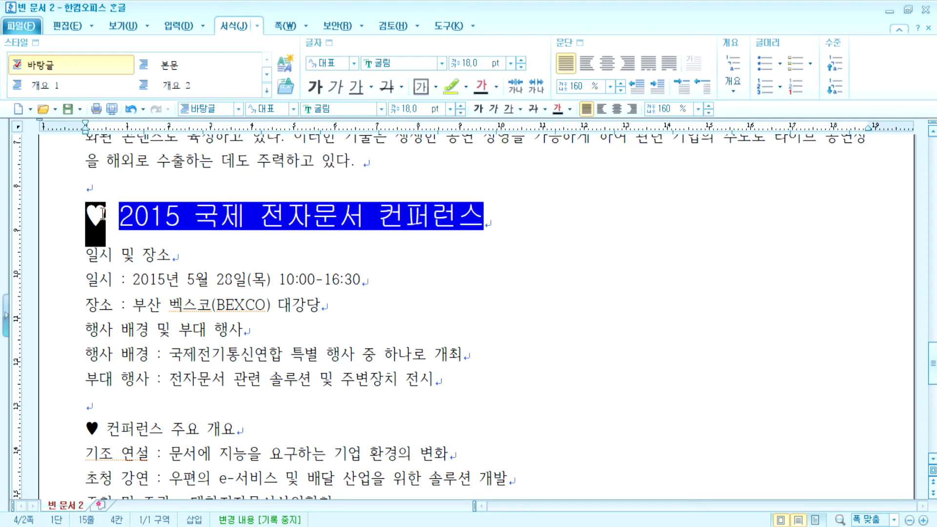
{"action": "left_click", "coordinate": [179, 309]}
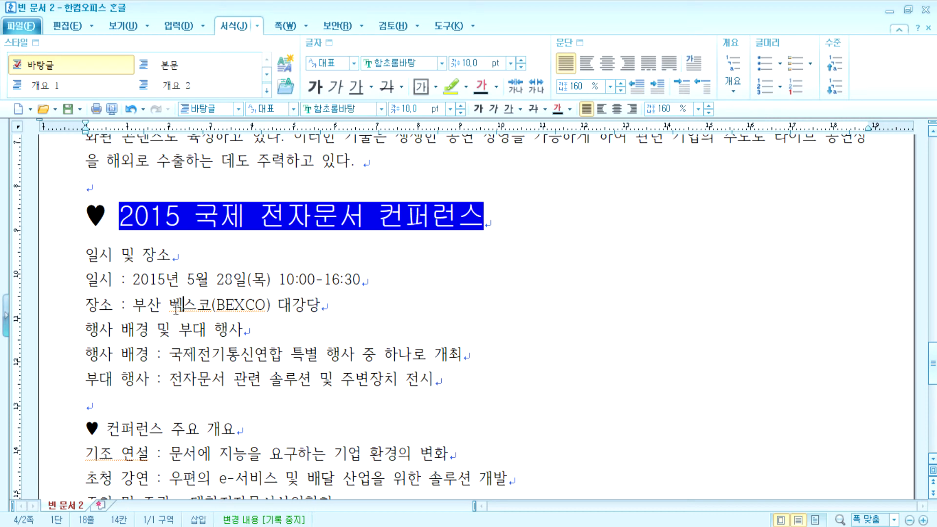
{"action": "left_click", "coordinate": [106, 215]}
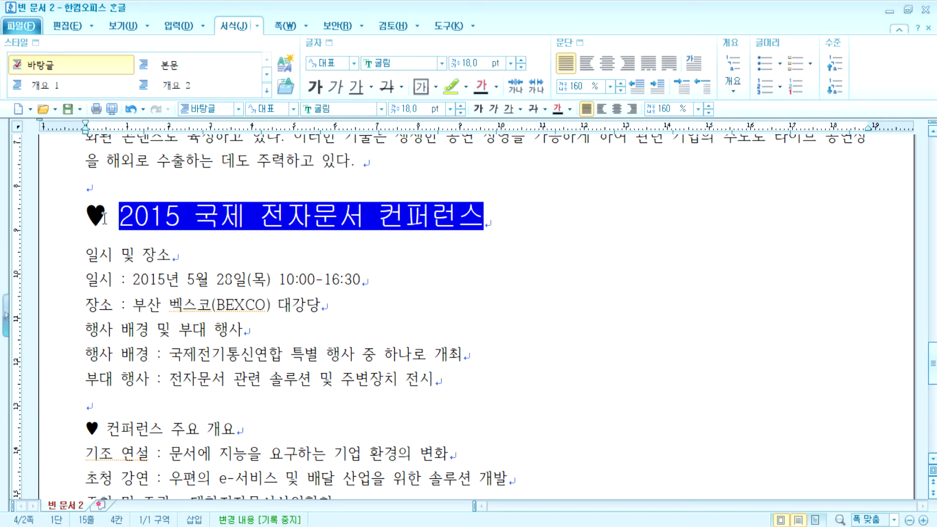
Remove the space after the heart and the leading "2" of 2015 in the shaded heading
{"action": "key", "text": "Delete"}
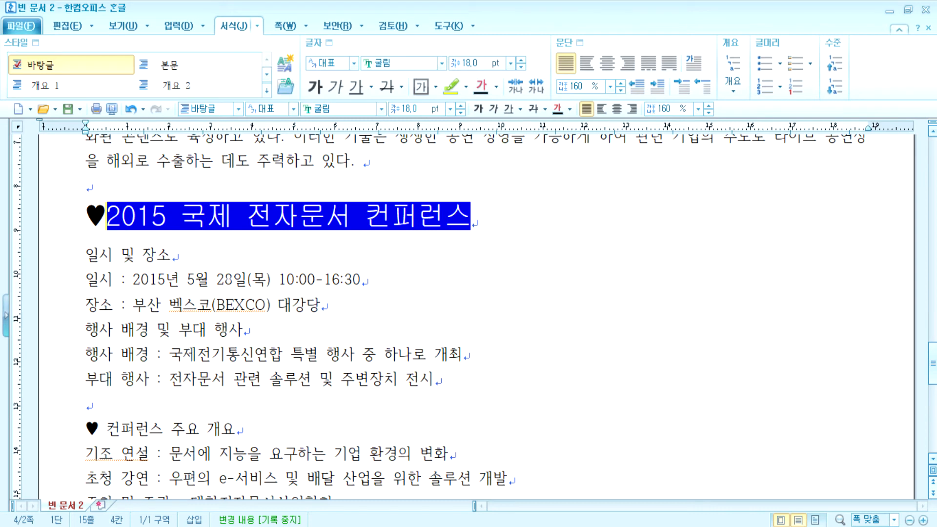
{"action": "key", "text": "BackSpace"}
{"action": "key", "text": "Right"}
{"action": "key", "text": "Left"}
{"action": "key", "text": "BackSpace"}
{"action": "key", "text": "Right"}
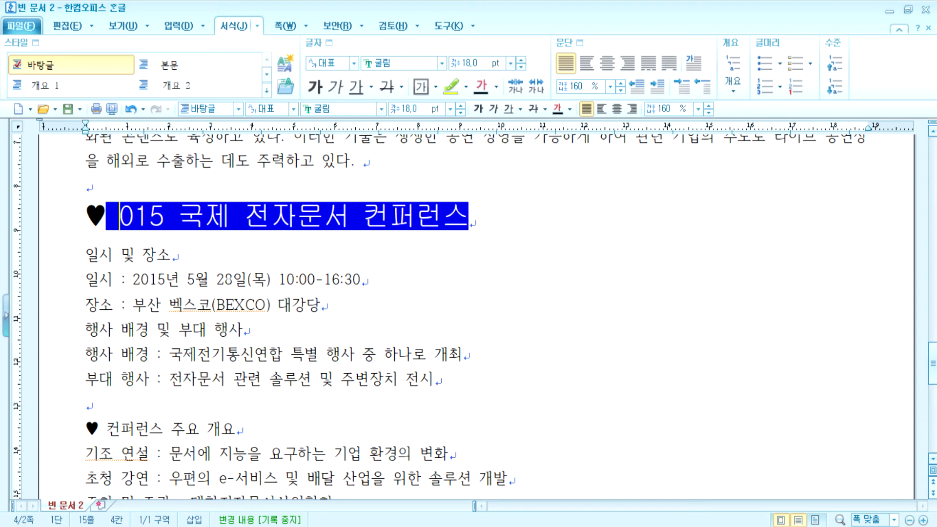
{"action": "key", "text": "BackSpace"}
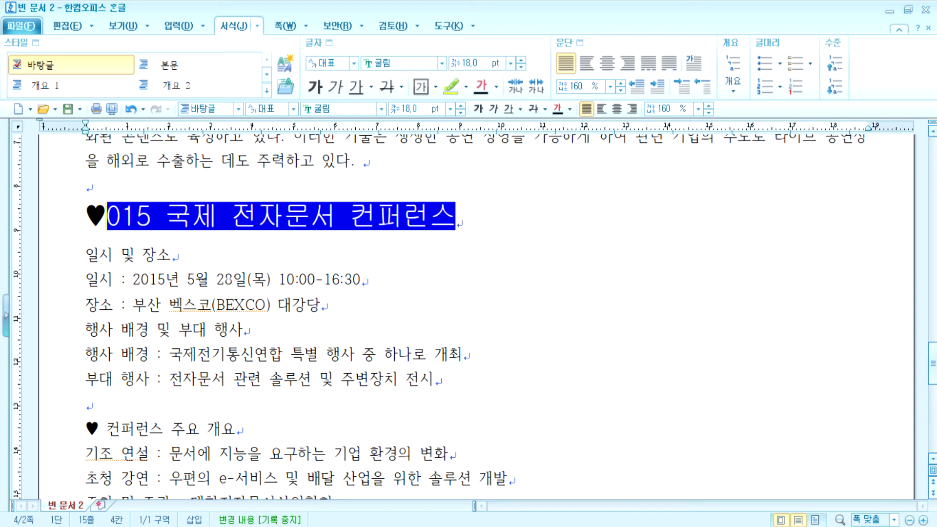
Retype the "2" of 2015 in the heading, with a blue-shaded space between the heart and the year
{"action": "type", "text": "2"}
{"action": "key", "text": "Right"}
{"action": "type", "text": "20"}
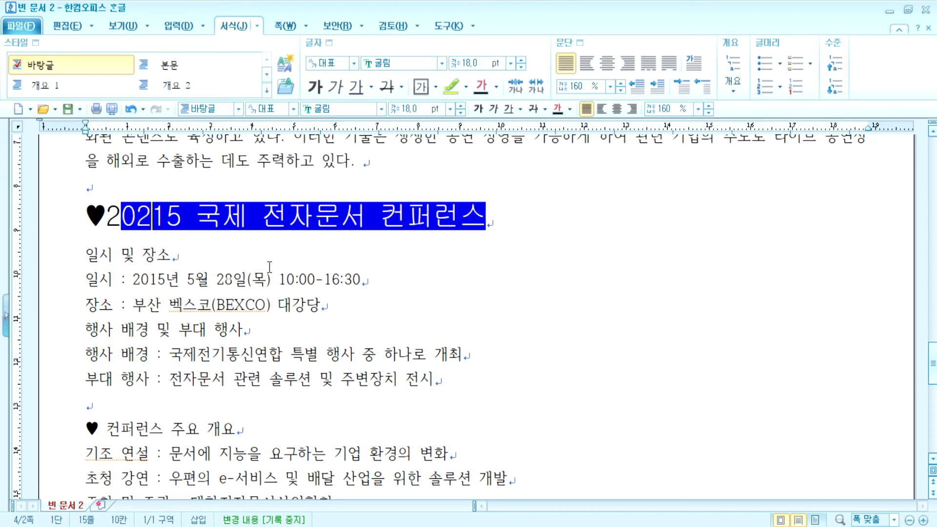
{"action": "key", "text": "Left"}
{"action": "key", "text": "Left"}
{"action": "key", "text": "BackSpace"}
{"action": "key", "text": "BackSpace"}
{"action": "key", "text": "Right"}
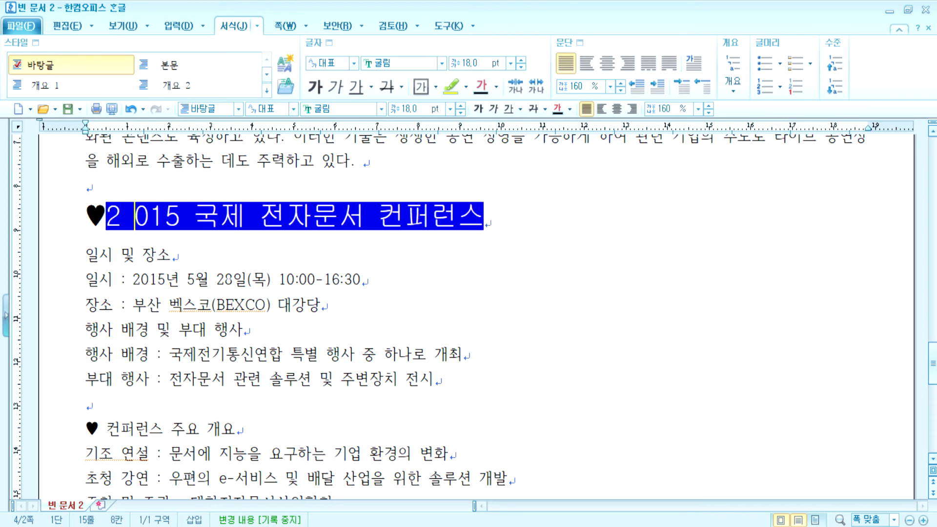
{"action": "type", "text": "2"}
{"action": "key", "text": "Left"}
{"action": "key", "text": "Left"}
{"action": "key", "text": "Left"}
{"action": "key", "text": "Delete"}
Format only the space between the heart and 2015 with black font colour and shading set to 색 없음
{"action": "left_click_drag", "start_coordinate": [108, 214], "coordinate": [120, 215]}
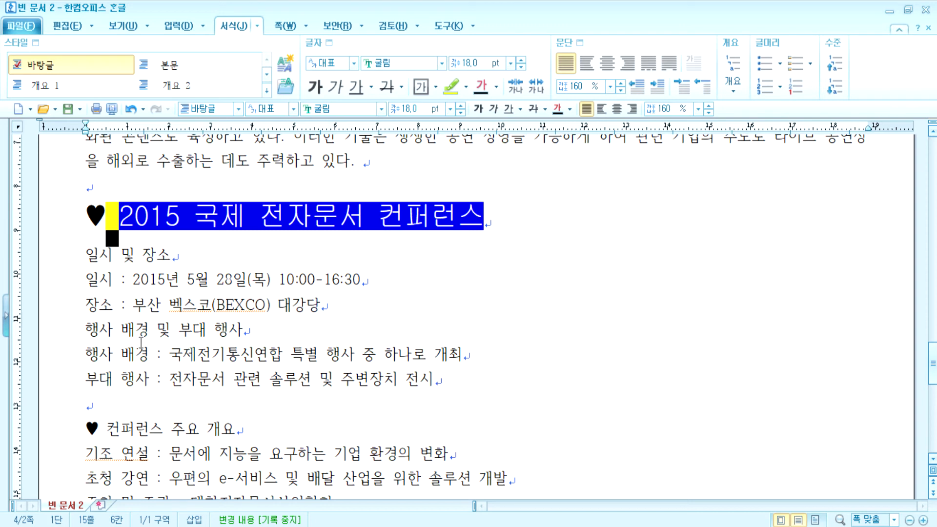
{"action": "left_click", "coordinate": [128, 221]}
{"action": "left_click_drag", "start_coordinate": [107, 216], "coordinate": [121, 215]}
{"action": "left_click", "coordinate": [329, 43]}
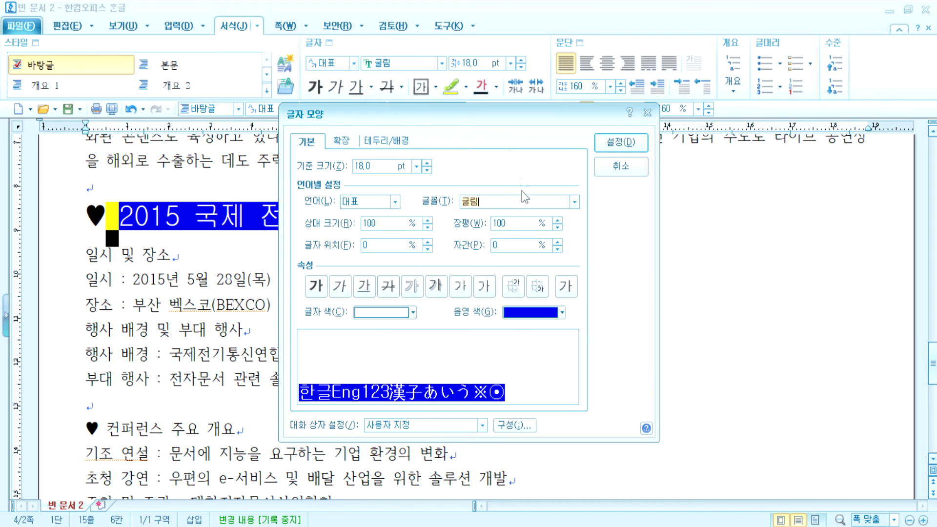
{"action": "left_click_drag", "start_coordinate": [494, 113], "coordinate": [661, 42]}
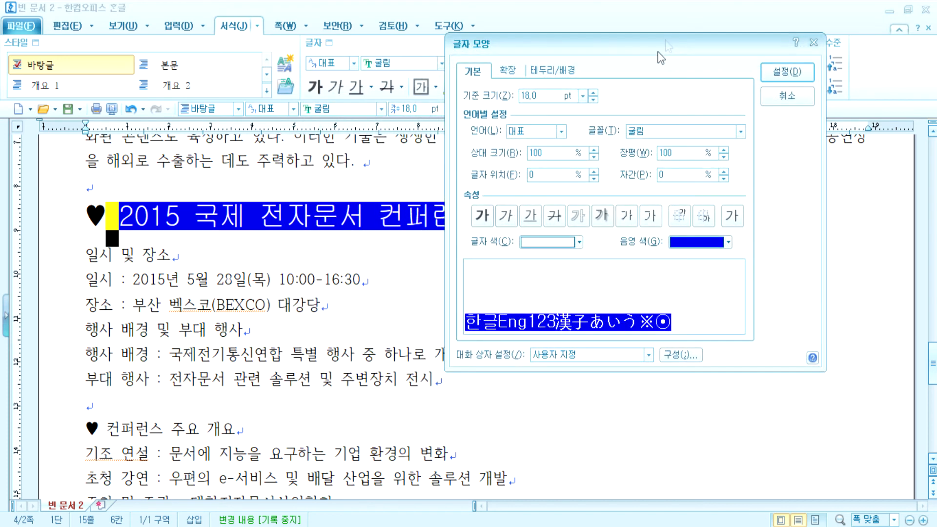
{"action": "left_click", "coordinate": [570, 243]}
{"action": "left_click", "coordinate": [527, 281]}
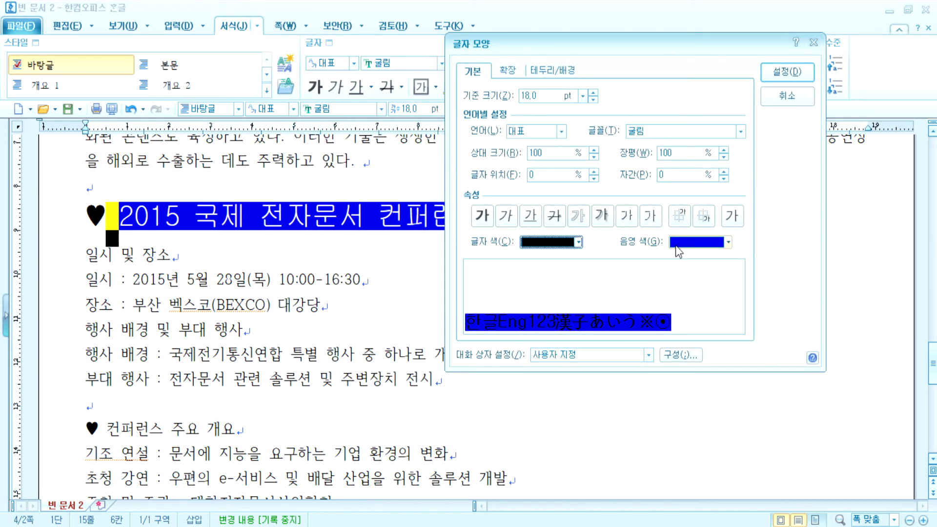
{"action": "left_click", "coordinate": [676, 244]}
{"action": "left_click", "coordinate": [694, 262]}
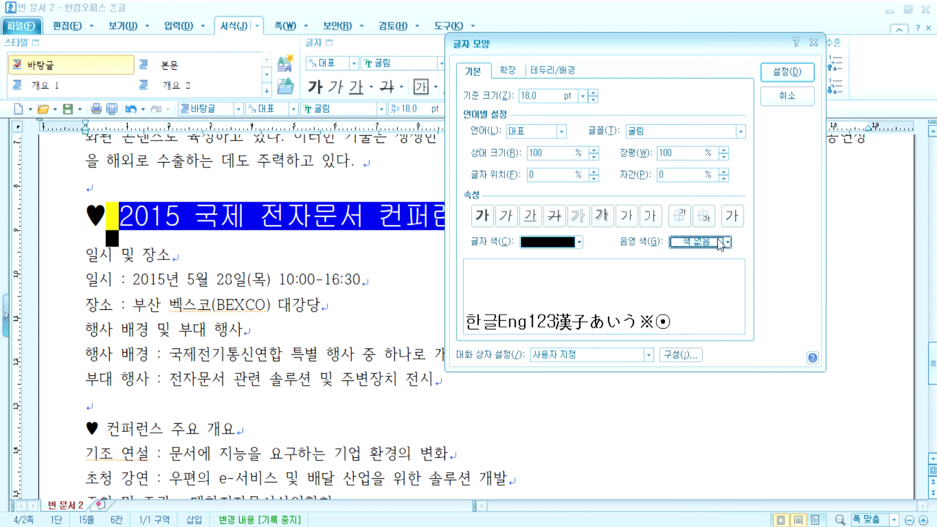
{"action": "left_click", "coordinate": [787, 72]}
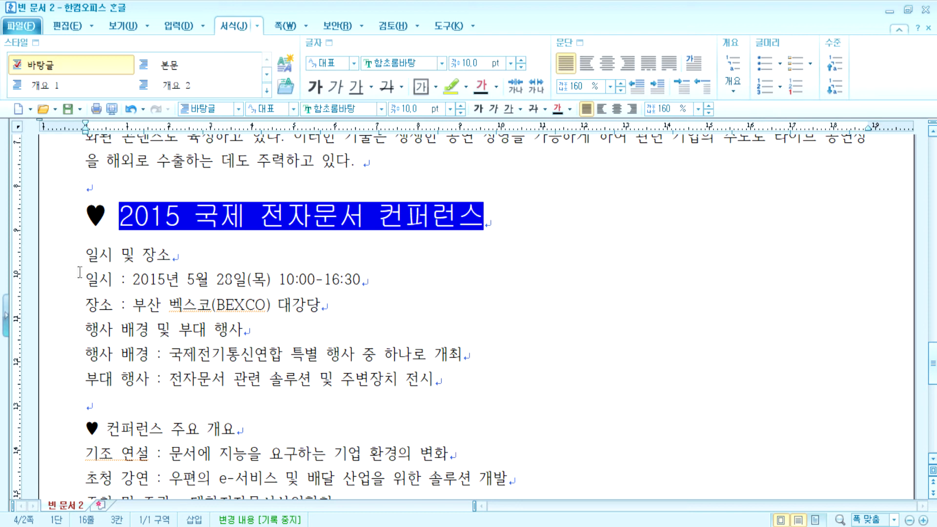
Delete the space after the heart in the "♥ 컨퍼런스 주요 개요" line and put it back
{"action": "left_click", "coordinate": [97, 433]}
{"action": "scroll", "coordinate": [237, 405], "scroll_direction": "down", "scroll_amount": 3}
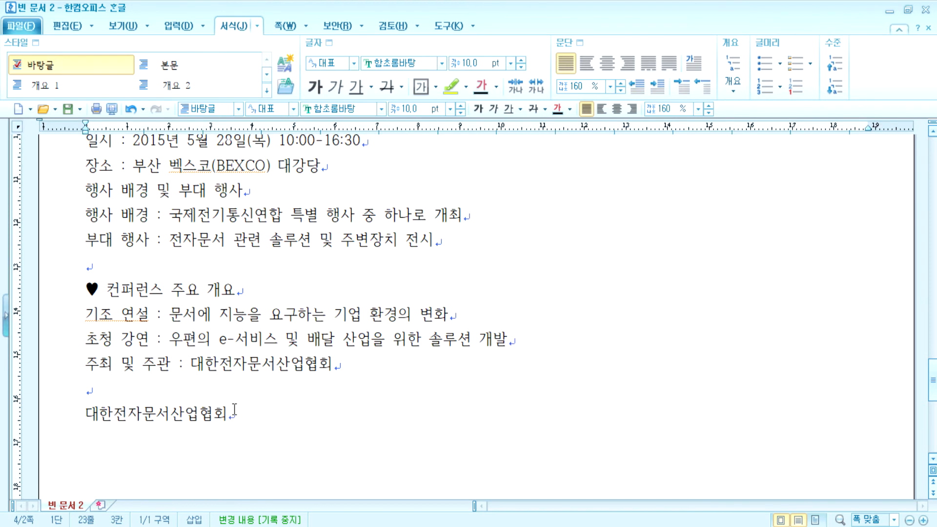
{"action": "key", "text": "Delete"}
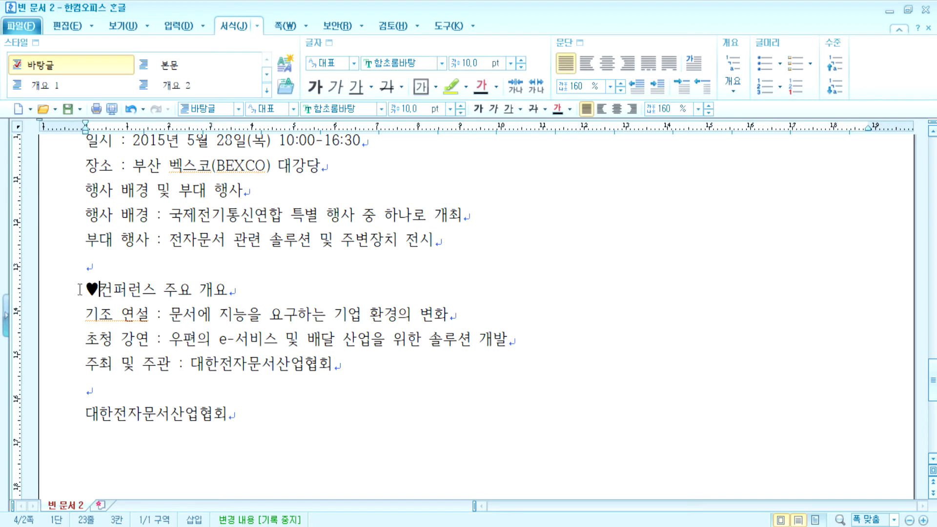
{"action": "left_click_drag", "start_coordinate": [90, 290], "coordinate": [250, 289]}
{"action": "left_click", "coordinate": [99, 289]}
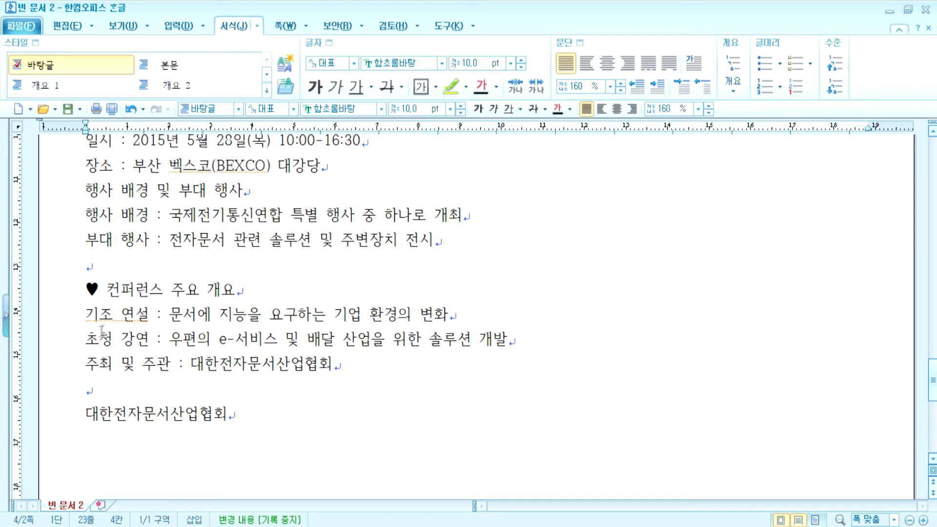
Change the font of the whole "♥ 컨퍼런스 주요 개요" line to 굴림
{"action": "left_click", "coordinate": [91, 289]}
{"action": "left_click_drag", "start_coordinate": [91, 289], "coordinate": [240, 289]}
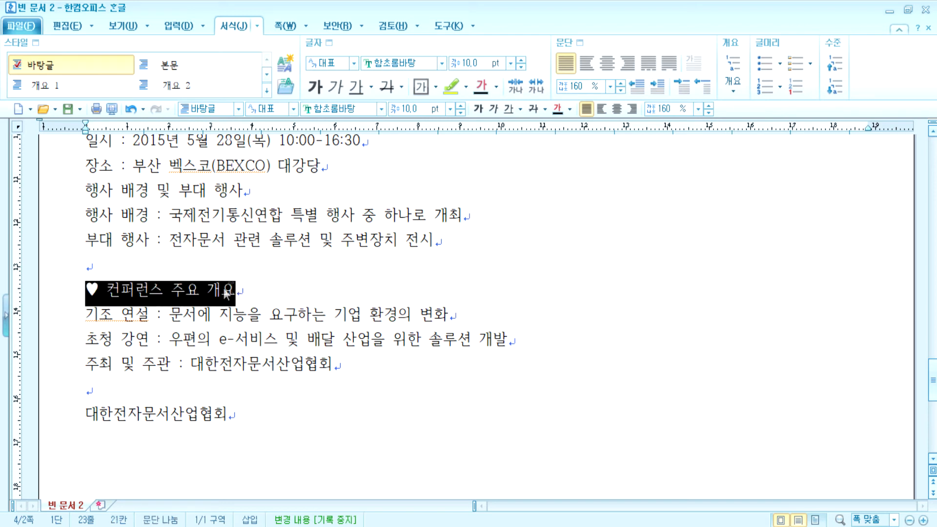
{"action": "left_click", "coordinate": [382, 109]}
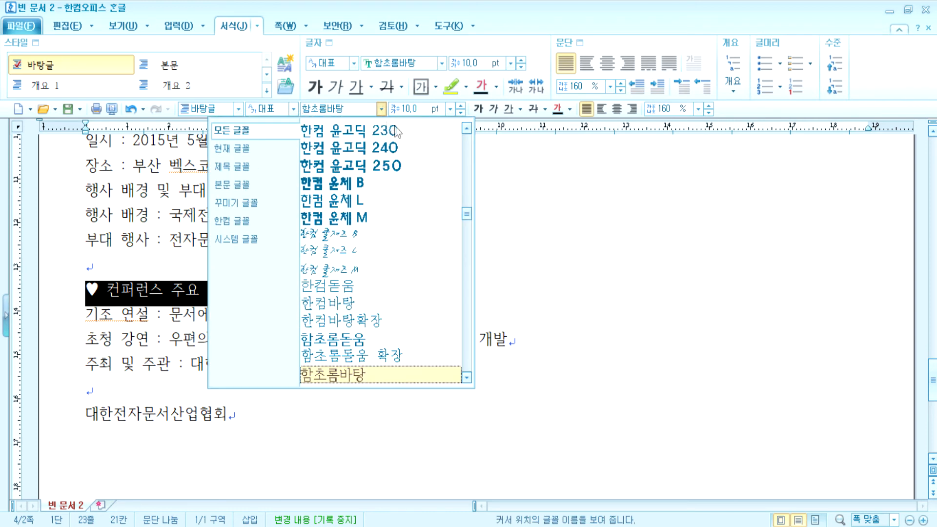
{"action": "left_click_drag", "start_coordinate": [466, 209], "coordinate": [469, 136]}
{"action": "left_click", "coordinate": [315, 129]}
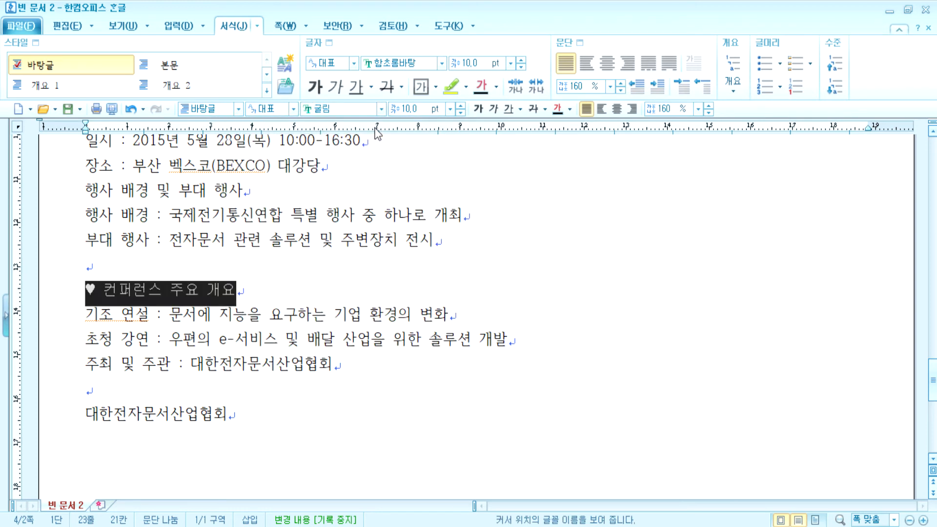
Set the font size of the selected "♥ 컨퍼런스 주요 개요" heading to 18 pt
{"action": "left_click", "coordinate": [404, 109]}
{"action": "type", "text": "18"}
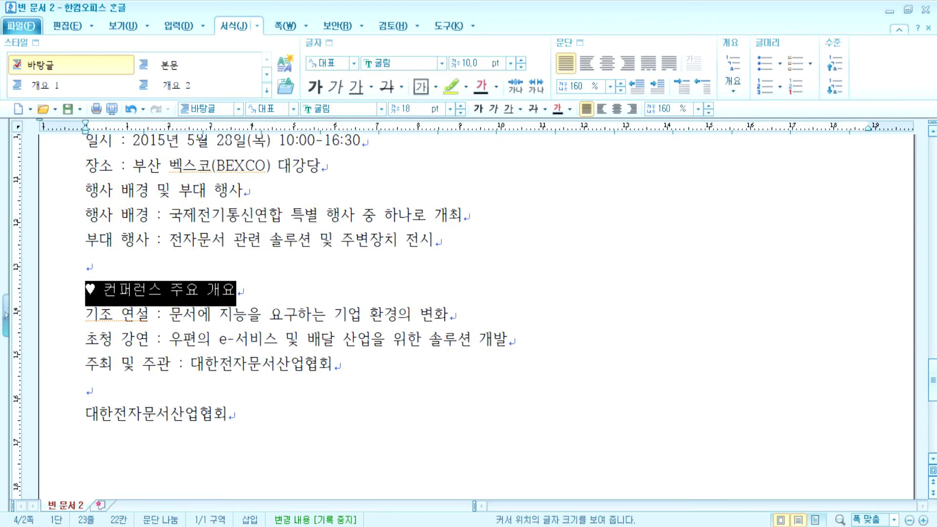
{"action": "key", "text": "Return"}
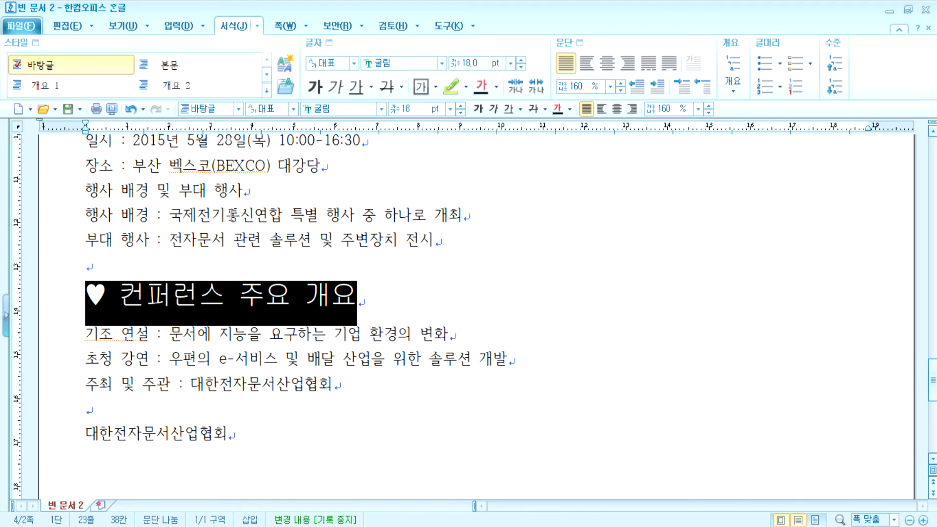
{"action": "left_click", "coordinate": [271, 160]}
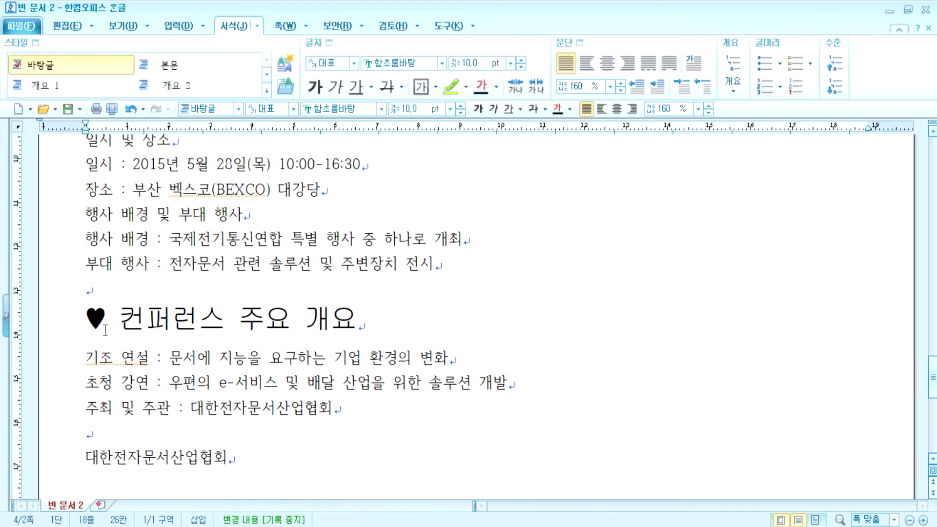
Italicize the "컨퍼런스 주요 개요" heading text, leaving out the heart symbol in front of it
{"action": "left_click", "coordinate": [122, 321]}
{"action": "left_click_drag", "start_coordinate": [122, 321], "coordinate": [365, 336]}
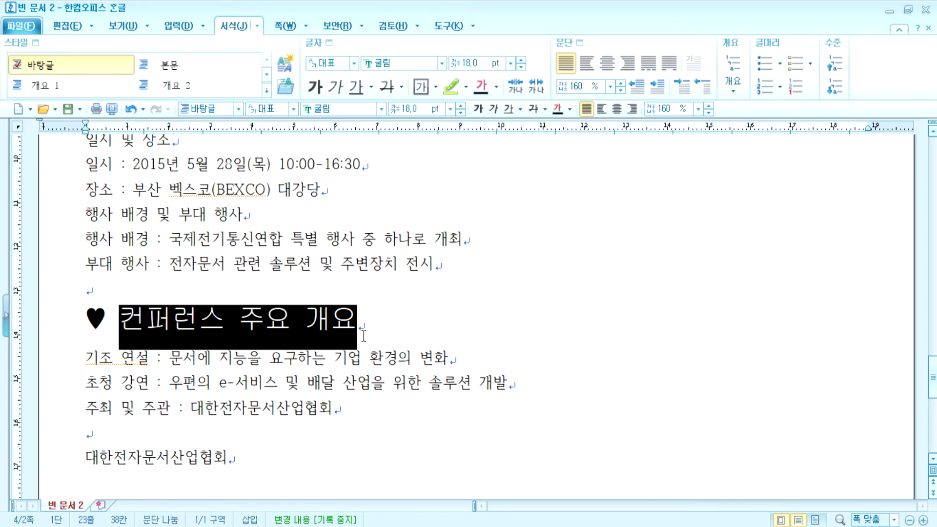
{"action": "left_click", "coordinate": [494, 110]}
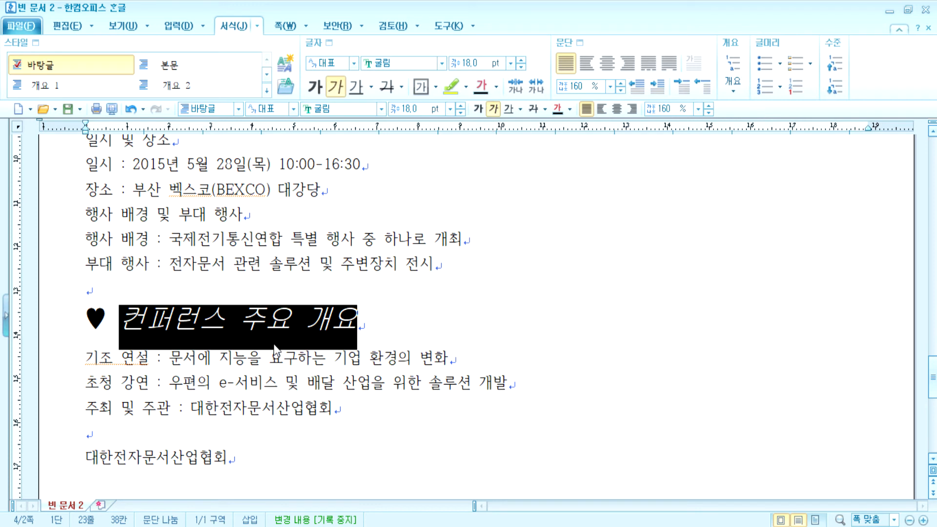
{"action": "left_click_drag", "start_coordinate": [120, 318], "coordinate": [215, 313]}
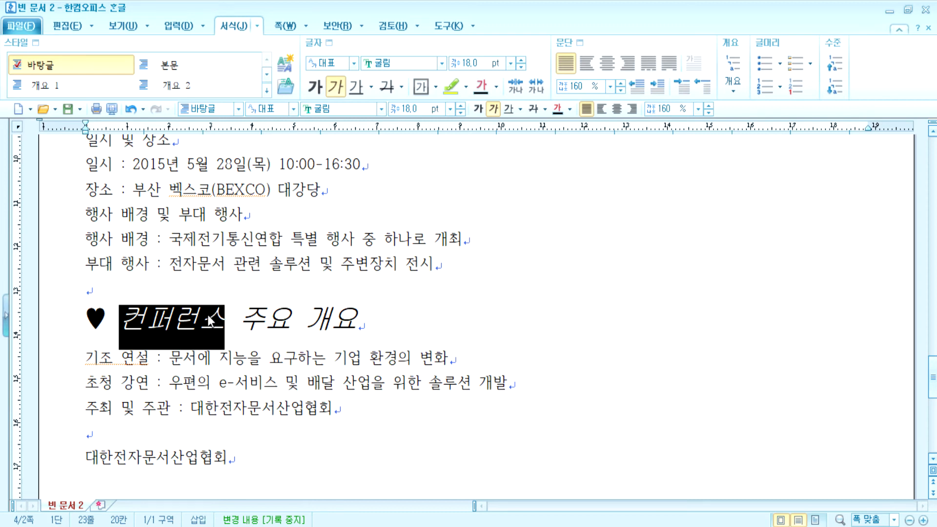
{"action": "left_click_drag", "start_coordinate": [121, 318], "coordinate": [358, 317]}
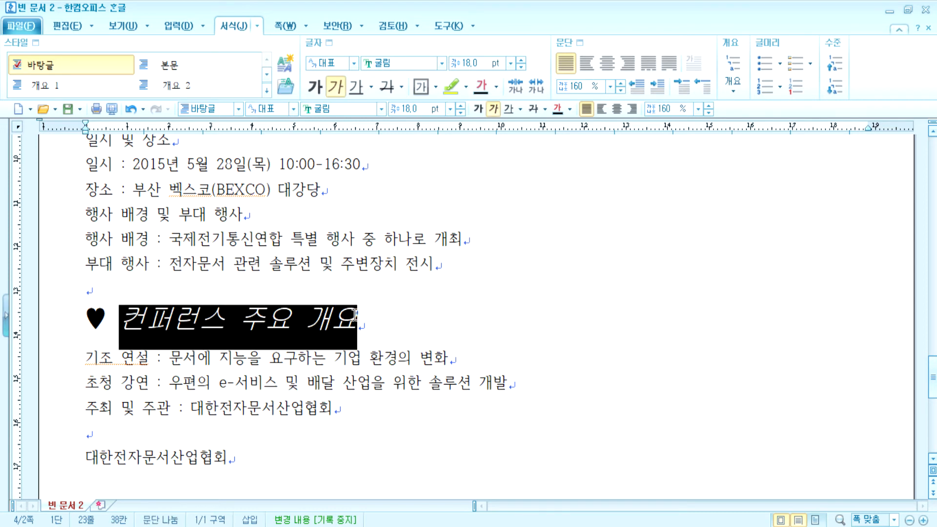
{"action": "left_click_drag", "start_coordinate": [84, 324], "coordinate": [136, 325]}
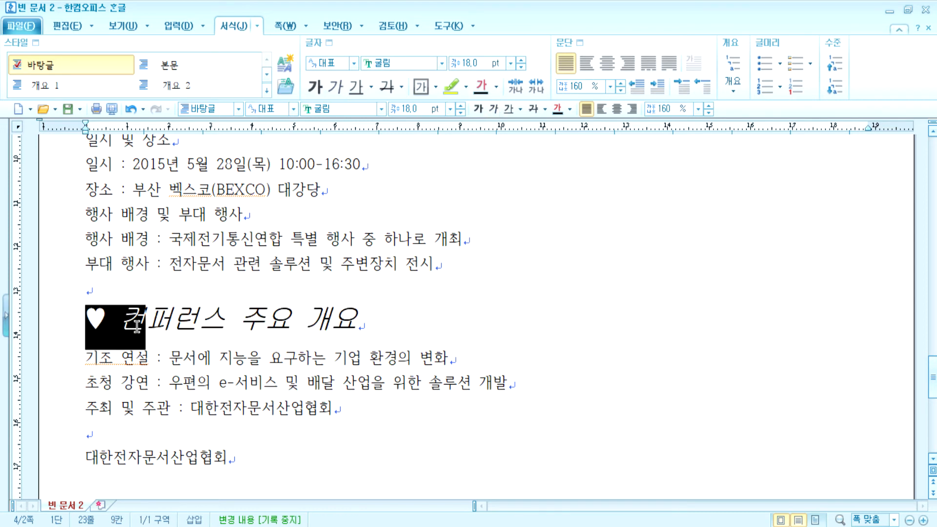
{"action": "left_click_drag", "start_coordinate": [121, 321], "coordinate": [381, 329]}
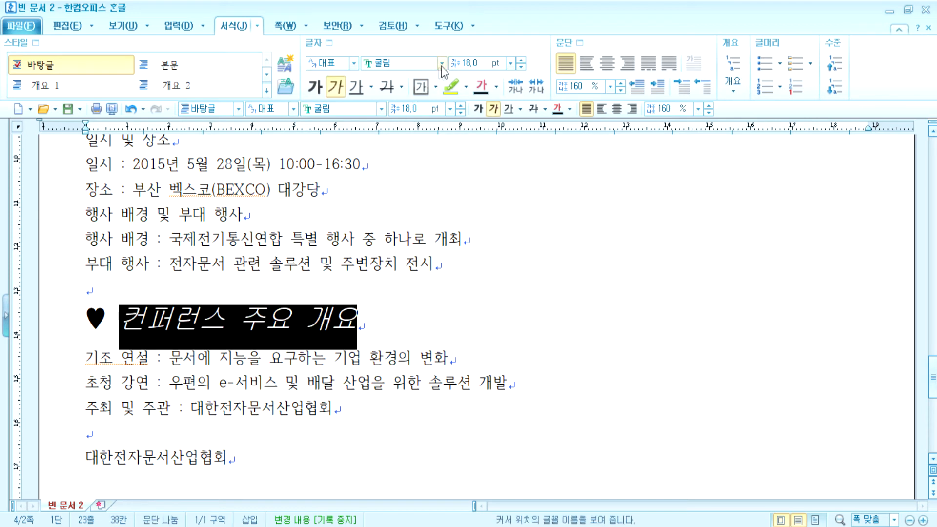
Add the ˇ-shaped emphasis mark (강조점) above only the word 컨퍼런스 in the "♥ 컨퍼런스 주요 개요" heading
{"action": "left_click", "coordinate": [145, 336]}
{"action": "left_click_drag", "start_coordinate": [122, 321], "coordinate": [224, 322]}
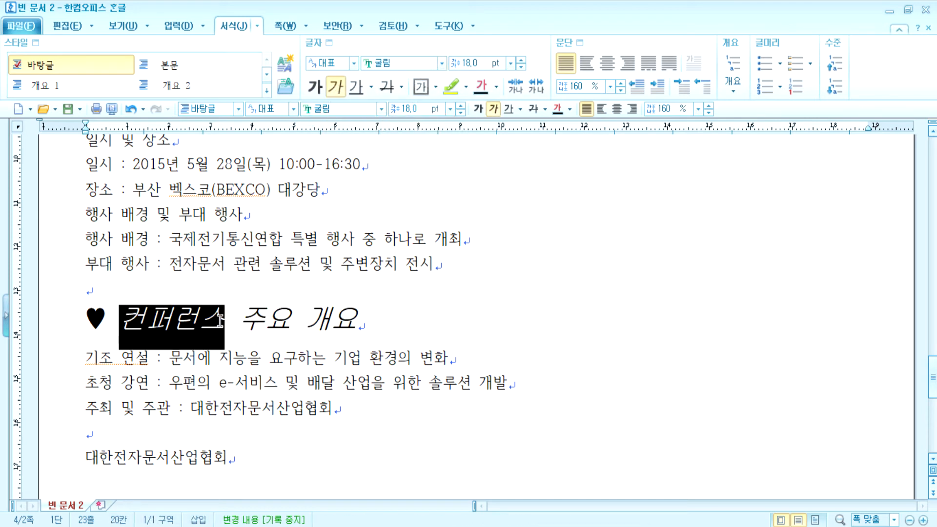
{"action": "left_click", "coordinate": [328, 45]}
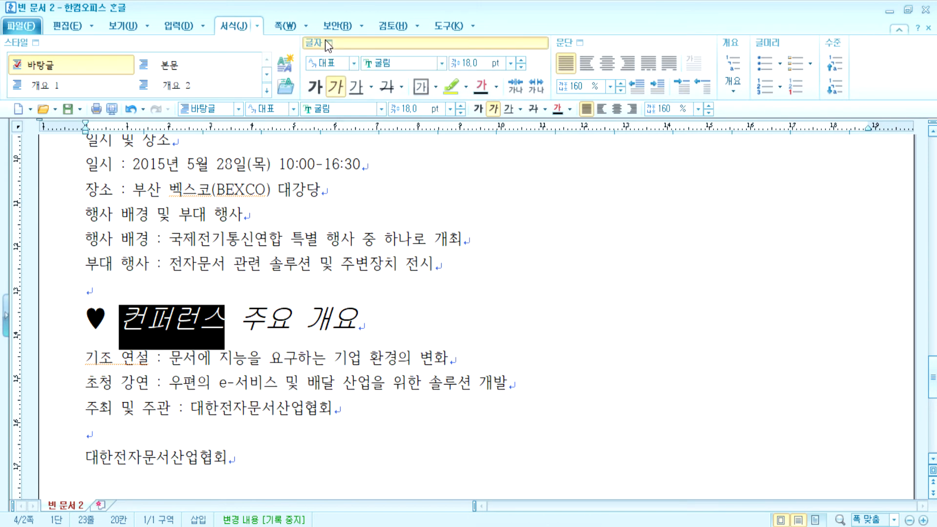
{"action": "left_click_drag", "start_coordinate": [455, 52], "coordinate": [626, 51]}
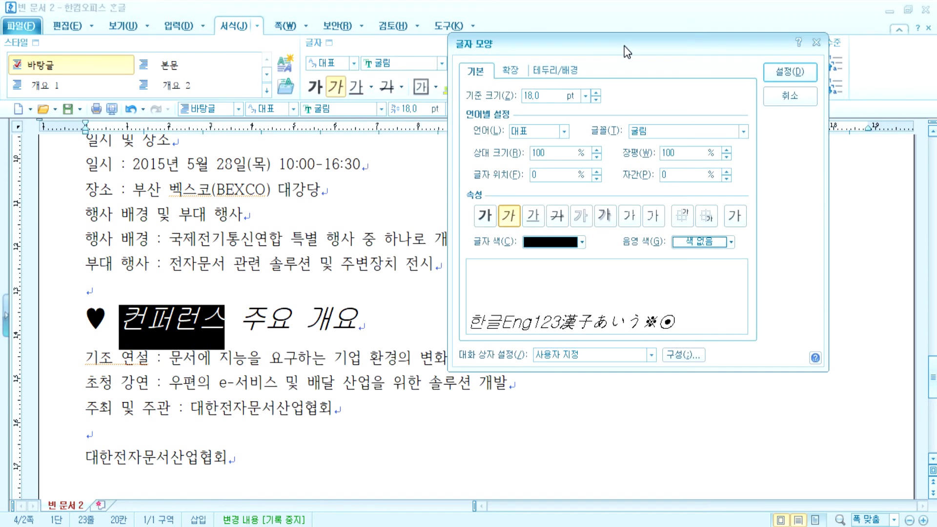
{"action": "left_click", "coordinate": [518, 71]}
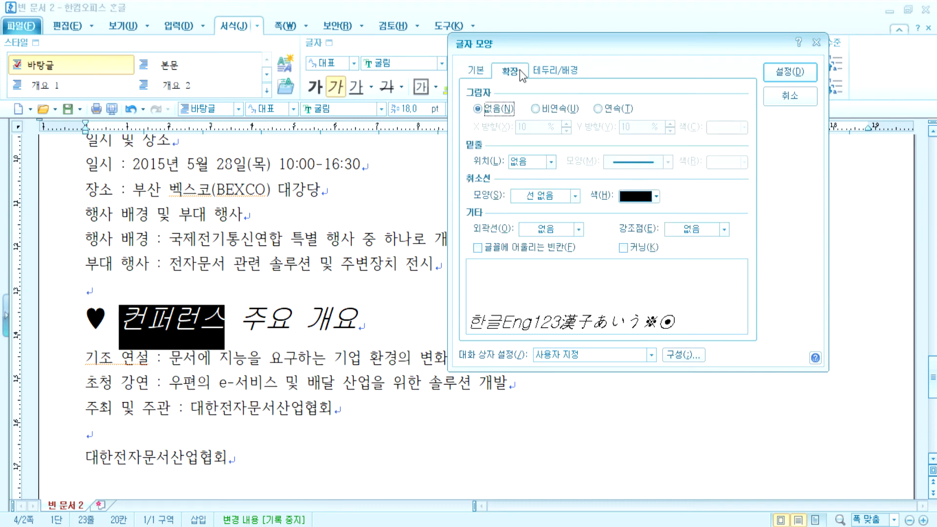
{"action": "left_click", "coordinate": [724, 230]}
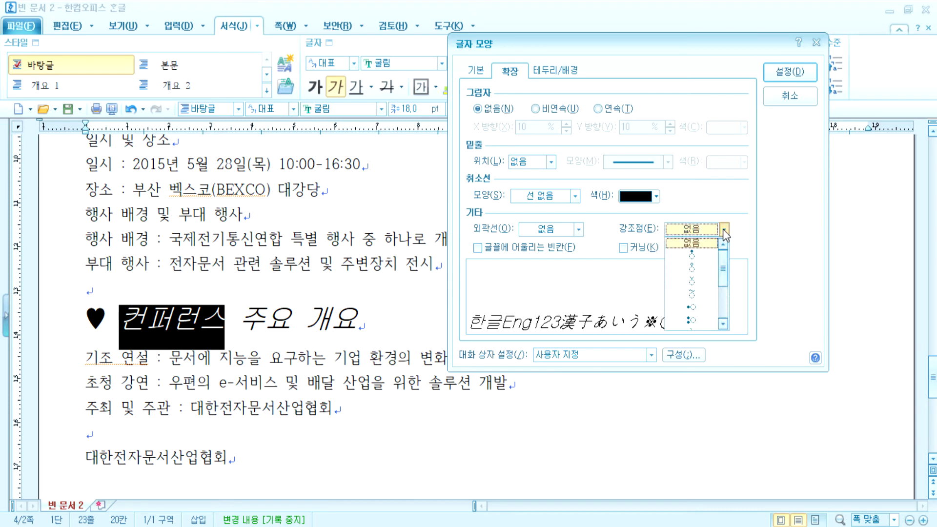
{"action": "left_click", "coordinate": [695, 281]}
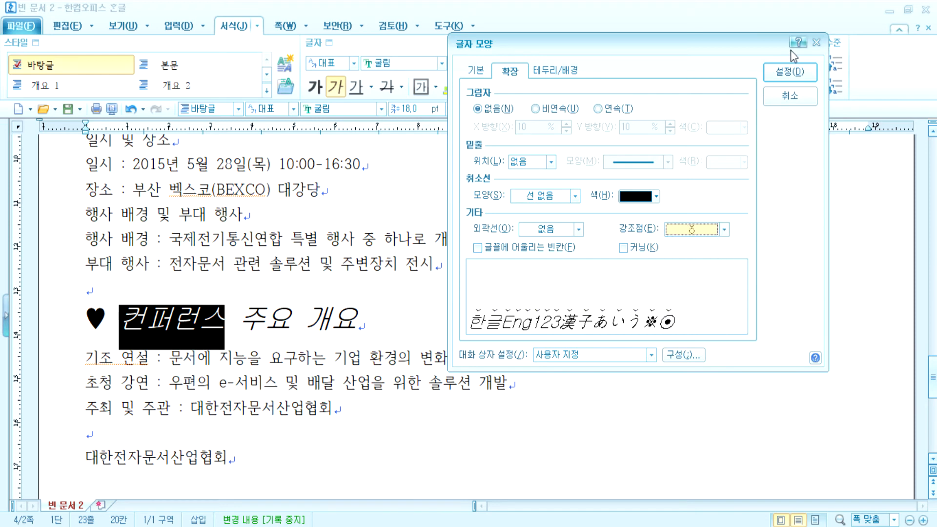
{"action": "left_click", "coordinate": [791, 74]}
{"action": "left_click", "coordinate": [239, 381]}
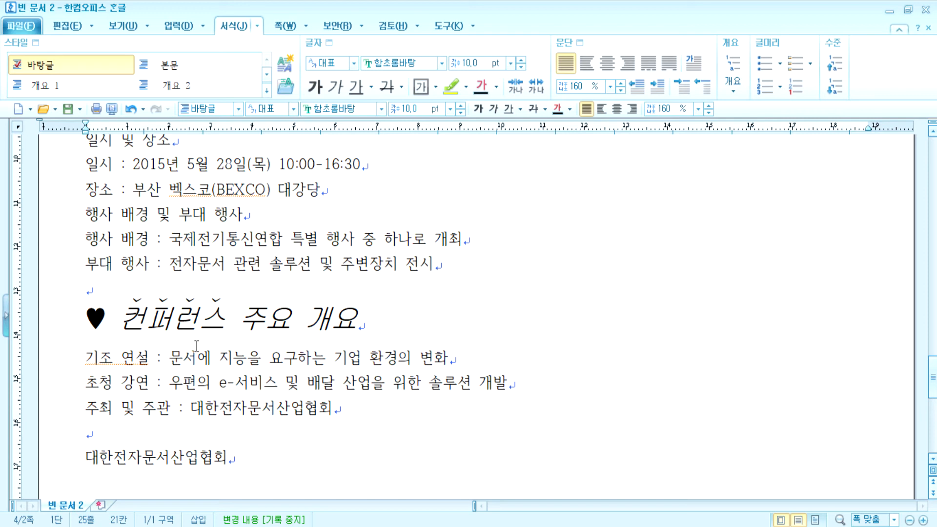
Review the formatting of the "2015 국제 전자문서 컨퍼런스" and "컨퍼런스 주요 개요" headings, including their heart symbols
{"action": "scroll", "coordinate": [196, 346], "scroll_direction": "down", "scroll_amount": 3}
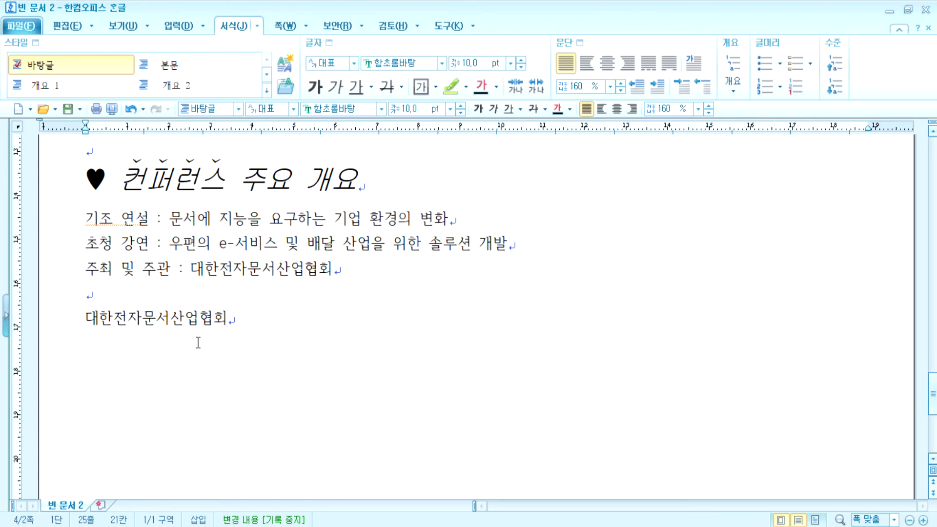
{"action": "scroll", "coordinate": [196, 343], "scroll_direction": "up", "scroll_amount": 8}
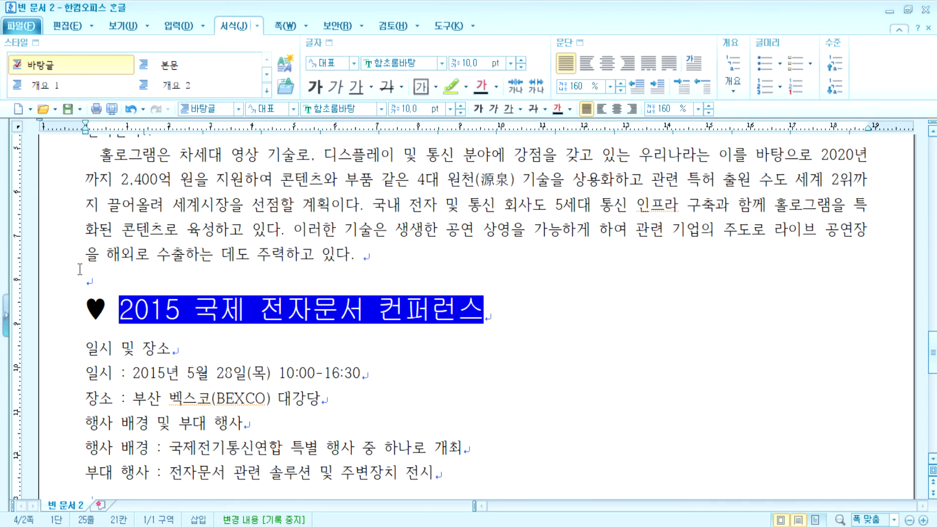
{"action": "left_click_drag", "start_coordinate": [81, 304], "coordinate": [522, 303]}
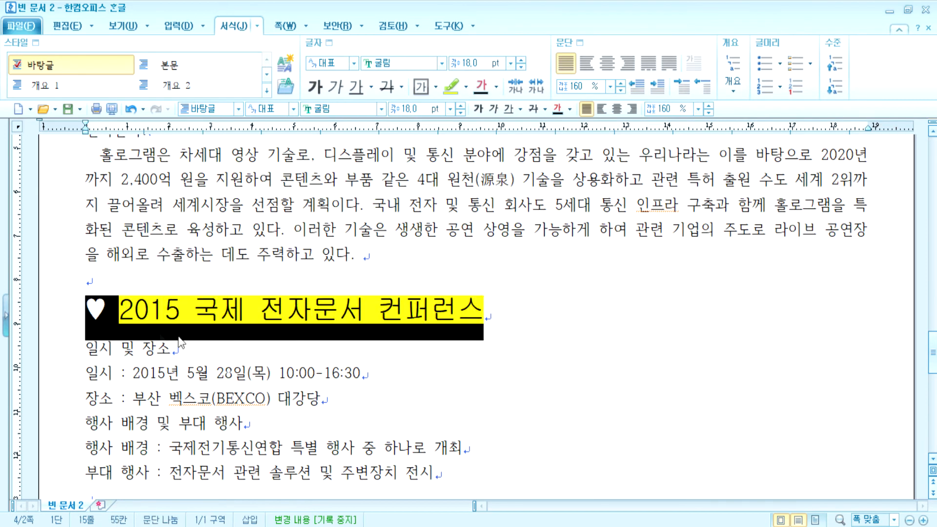
{"action": "left_click_drag", "start_coordinate": [87, 310], "coordinate": [123, 309]}
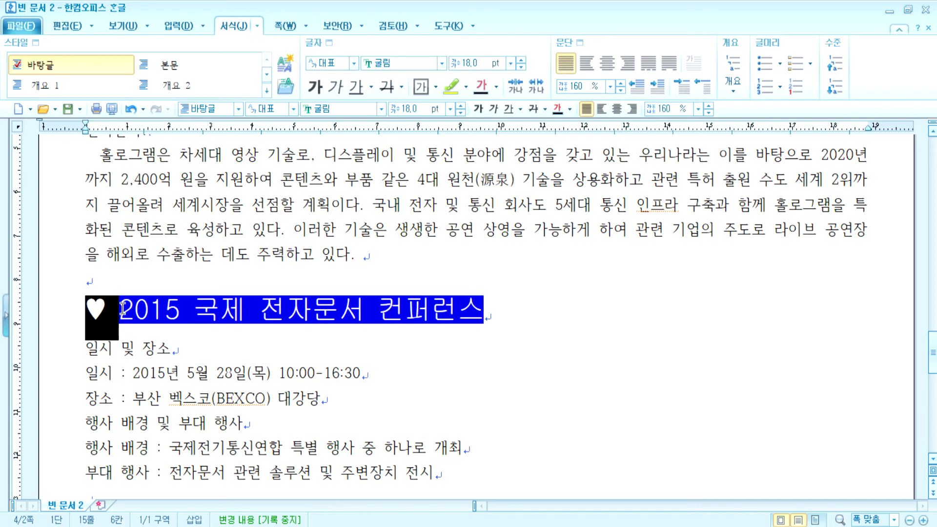
{"action": "scroll", "coordinate": [118, 348], "scroll_direction": "down", "scroll_amount": 6}
{"action": "left_click_drag", "start_coordinate": [86, 251], "coordinate": [408, 254]}
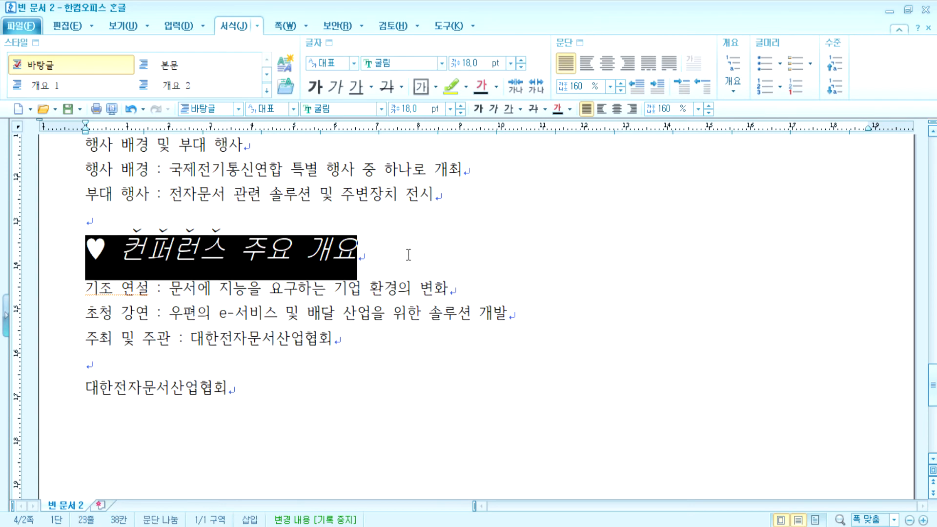
{"action": "scroll", "coordinate": [349, 302], "scroll_direction": "up", "scroll_amount": 3}
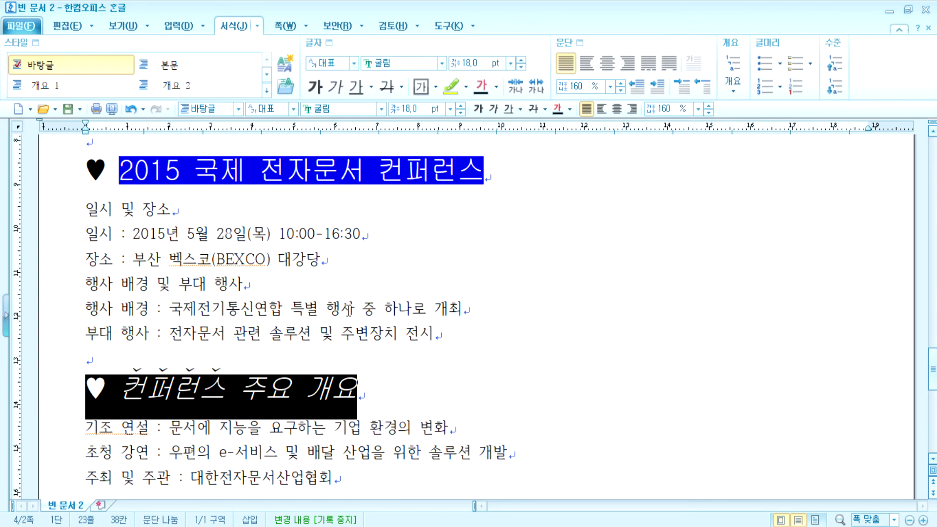
{"action": "scroll", "coordinate": [347, 309], "scroll_direction": "up", "scroll_amount": 1}
{"action": "left_click_drag", "start_coordinate": [121, 239], "coordinate": [472, 239]}
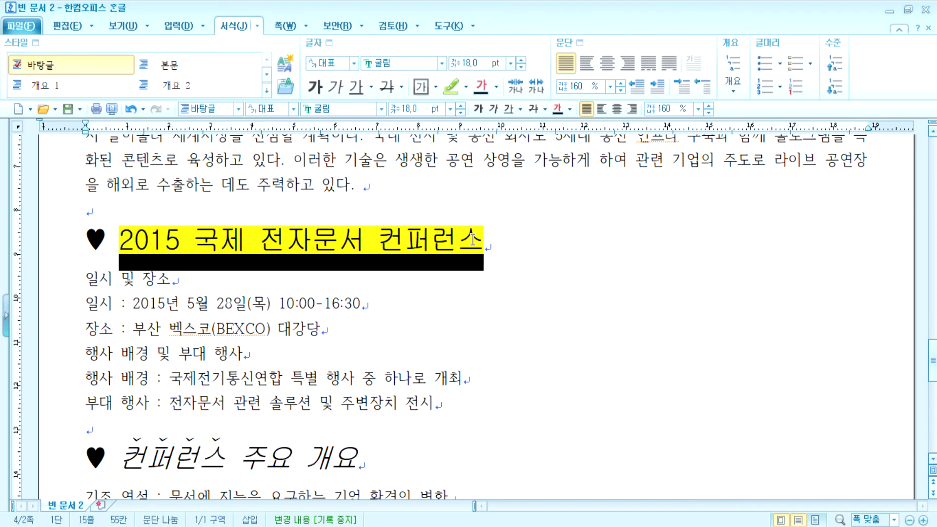
{"action": "left_click", "coordinate": [372, 279]}
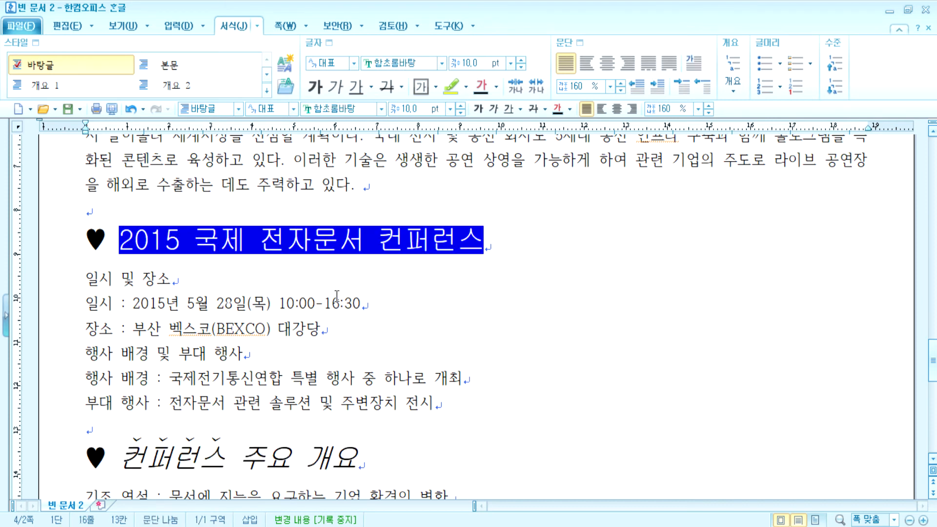
{"action": "scroll", "coordinate": [336, 296], "scroll_direction": "down", "scroll_amount": 3}
{"action": "left_click_drag", "start_coordinate": [121, 249], "coordinate": [355, 253]}
{"action": "left_click", "coordinate": [228, 261]}
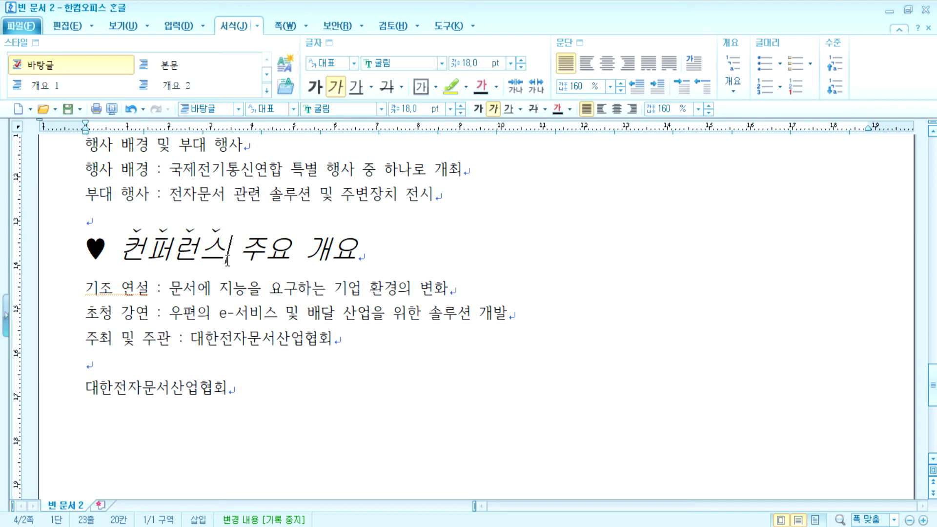
{"action": "scroll", "coordinate": [227, 261], "scroll_direction": "down", "scroll_amount": 1}
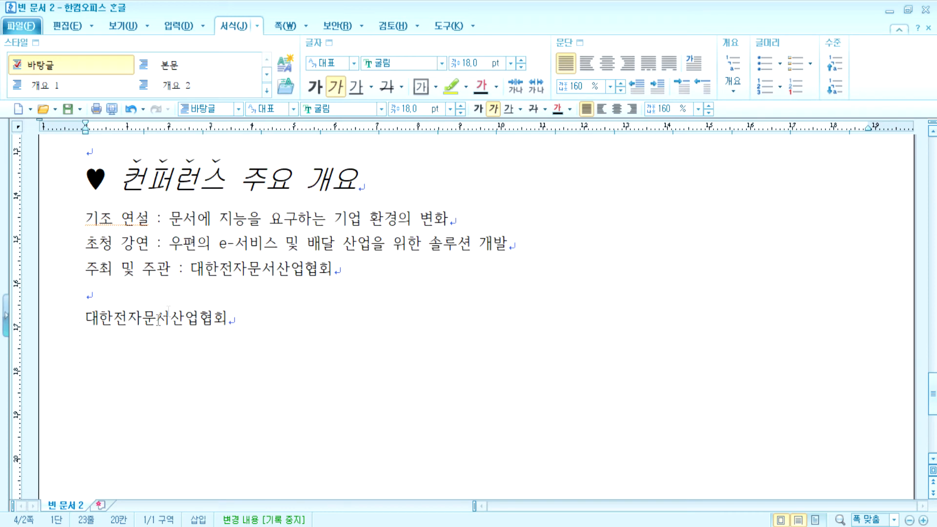
Examine the character formatting of the 디지털 홀로그래피 title and compare it with the closing 대한전자문서산업협회 line
{"action": "left_click_drag", "start_coordinate": [83, 321], "coordinate": [258, 319]}
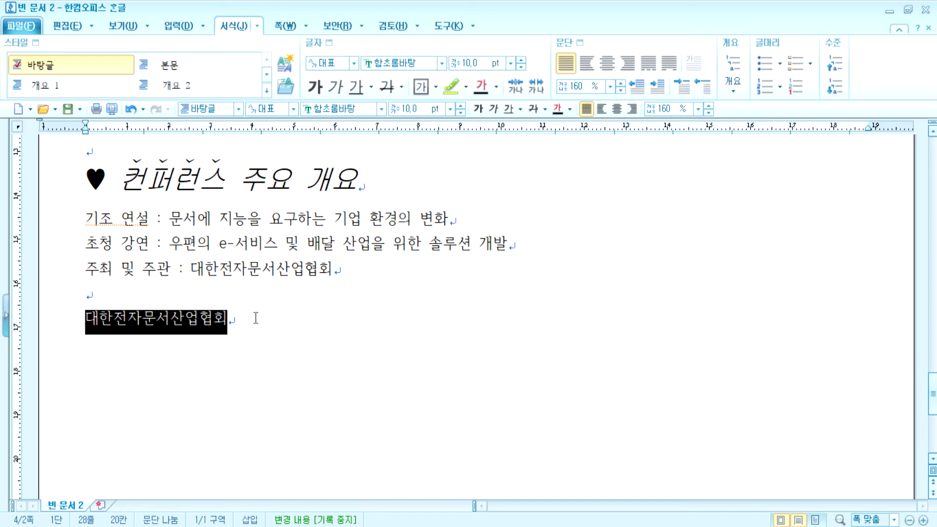
{"action": "scroll", "coordinate": [256, 317], "scroll_direction": "up", "scroll_amount": 15}
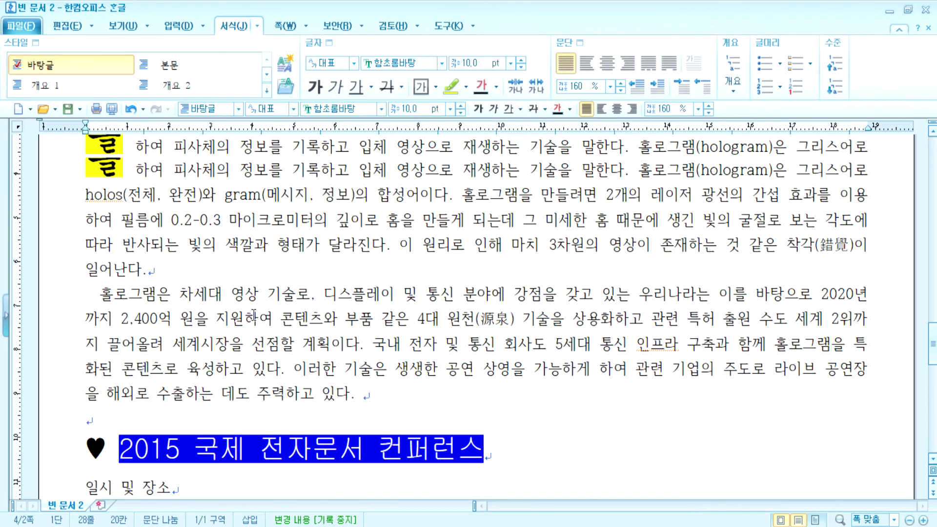
{"action": "left_click_drag", "start_coordinate": [340, 292], "coordinate": [608, 286]}
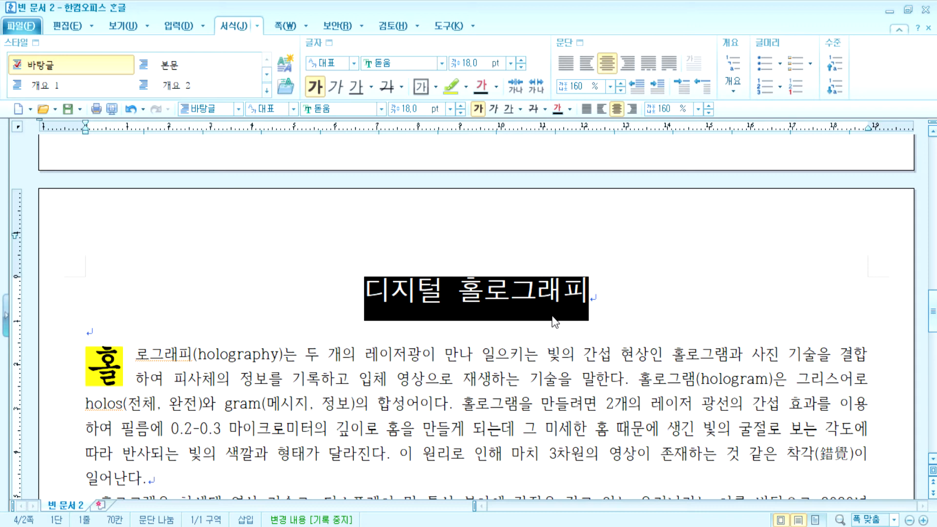
{"action": "scroll", "coordinate": [554, 322], "scroll_direction": "down", "scroll_amount": 15}
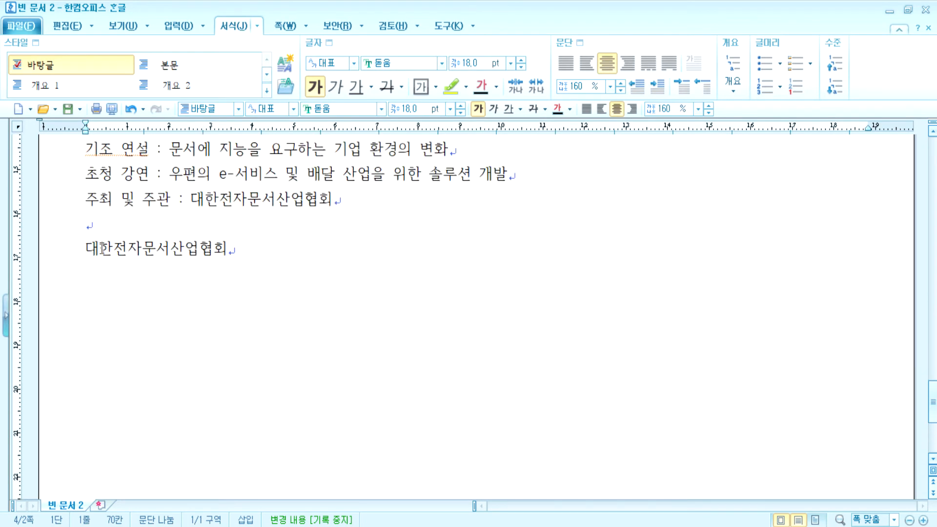
{"action": "left_click_drag", "start_coordinate": [87, 247], "coordinate": [240, 259]}
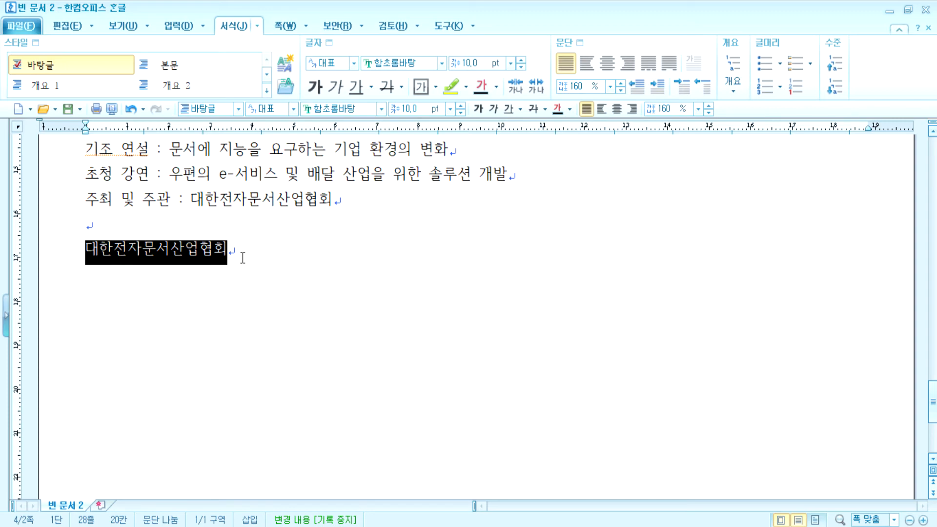
{"action": "scroll", "coordinate": [242, 257], "scroll_direction": "up", "scroll_amount": 10}
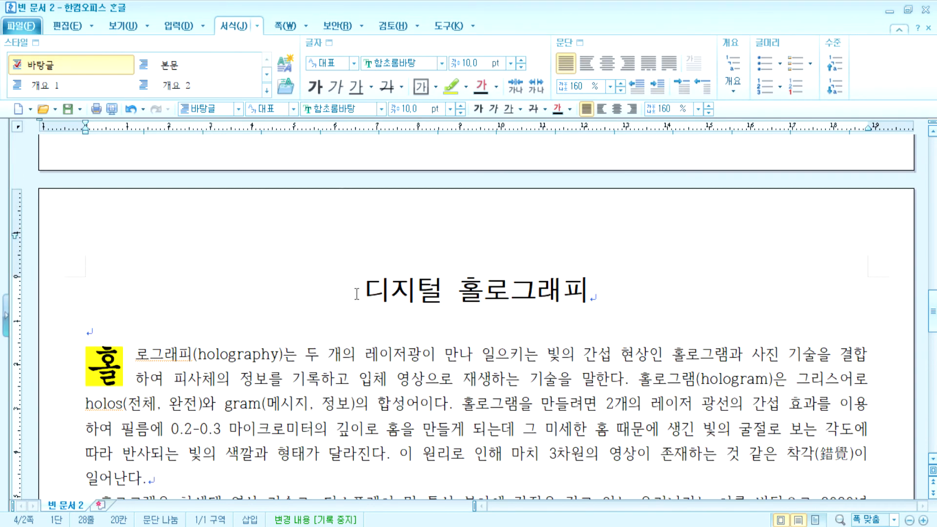
{"action": "left_click_drag", "start_coordinate": [351, 295], "coordinate": [489, 332]}
{"action": "scroll", "coordinate": [321, 431], "scroll_direction": "down", "scroll_amount": 10}
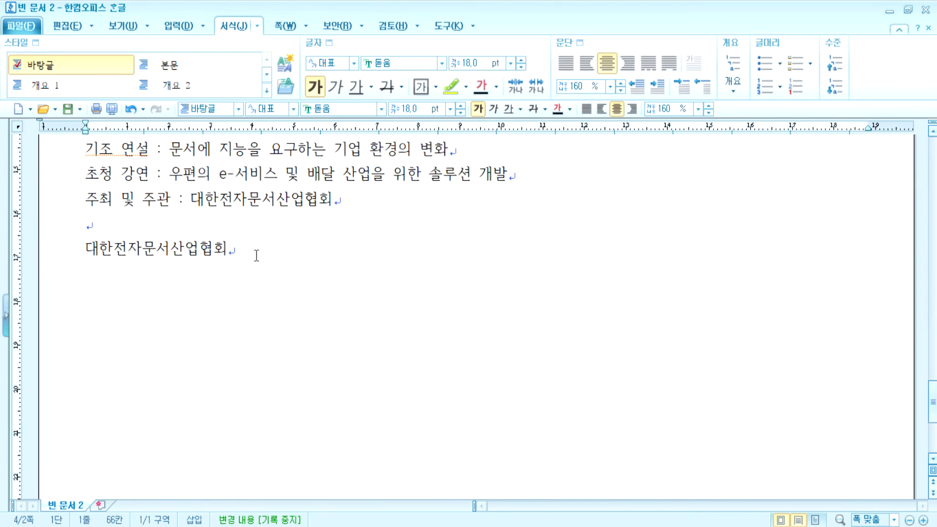
{"action": "left_click_drag", "start_coordinate": [258, 256], "coordinate": [90, 242]}
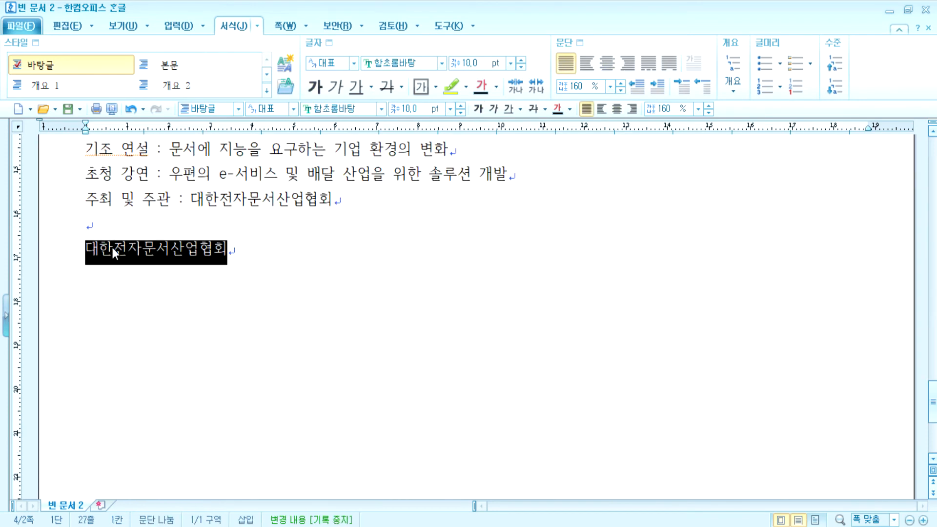
{"action": "scroll", "coordinate": [111, 249], "scroll_direction": "up", "scroll_amount": 10}
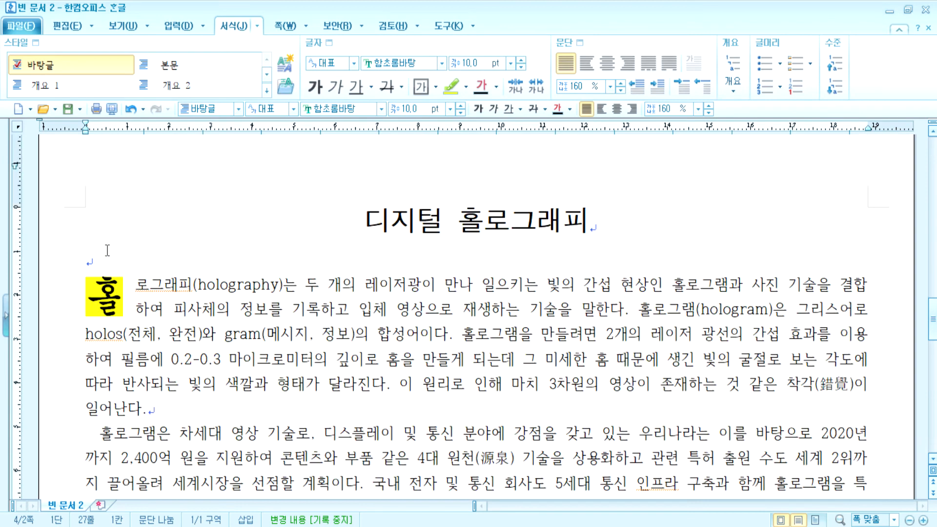
{"action": "left_click", "coordinate": [84, 273]}
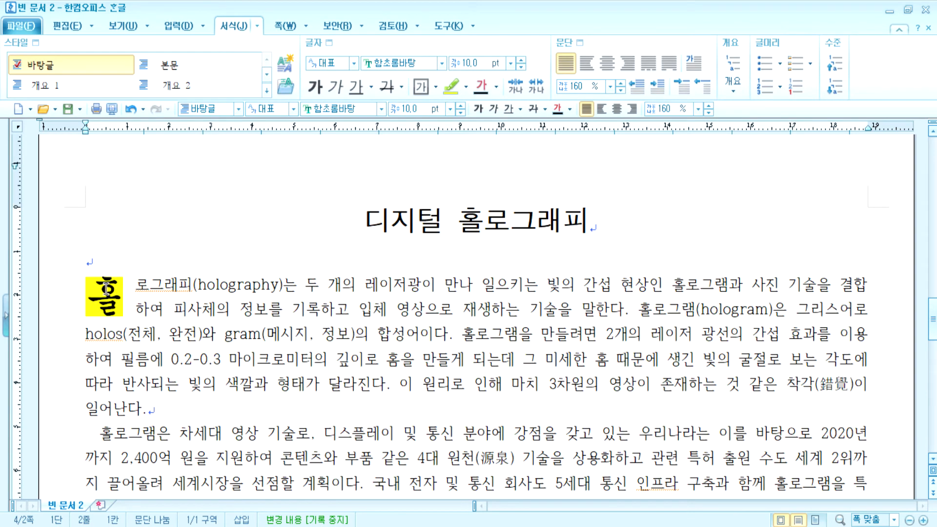
Format the closing 대한전자문서산업협회 line in 궁서 at 24 pt and right-align it
{"action": "scroll", "coordinate": [106, 283], "scroll_direction": "down", "scroll_amount": 10}
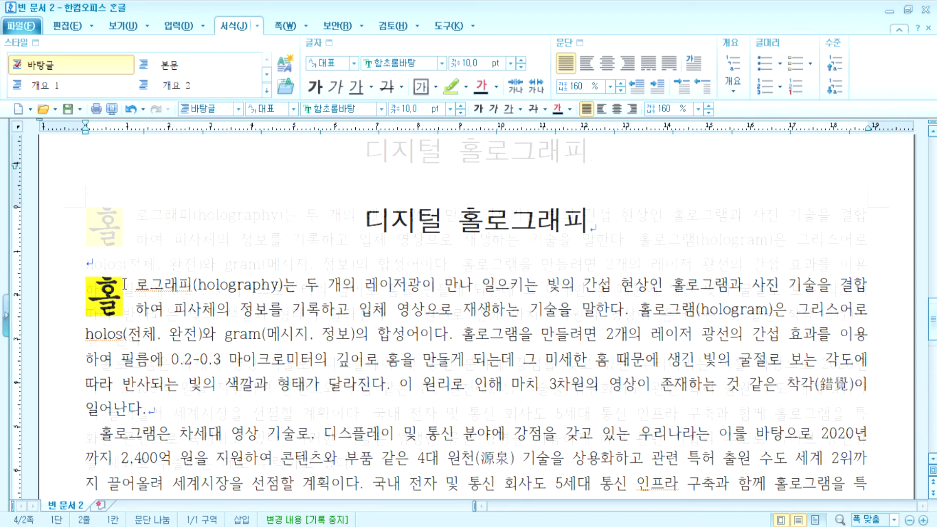
{"action": "scroll", "coordinate": [105, 264], "scroll_direction": "up", "scroll_amount": 3}
{"action": "left_click_drag", "start_coordinate": [85, 180], "coordinate": [271, 180]}
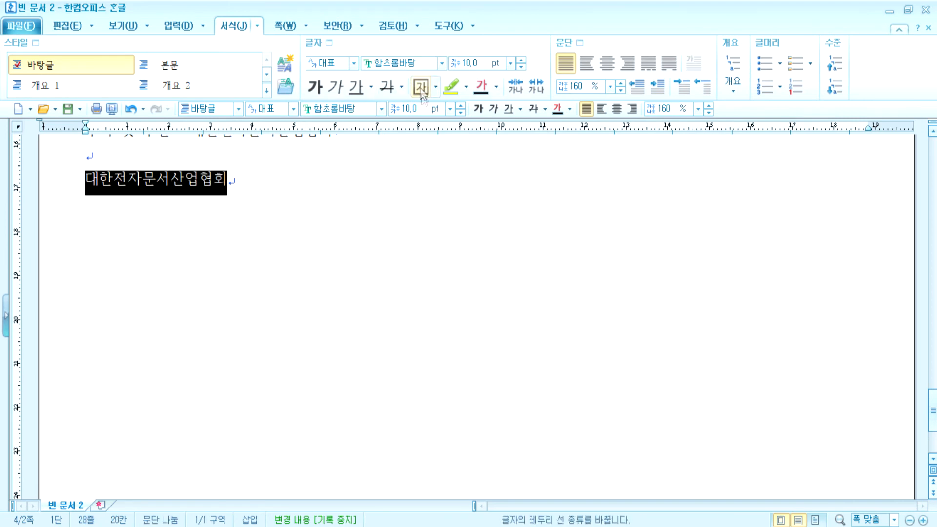
{"action": "left_click", "coordinate": [378, 112]}
{"action": "left_click_drag", "start_coordinate": [468, 215], "coordinate": [469, 142]}
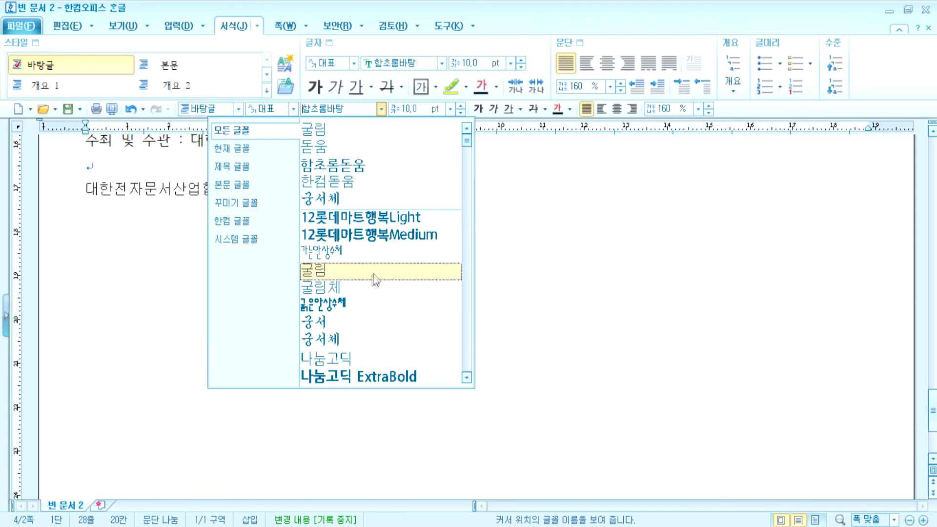
{"action": "scroll", "coordinate": [419, 274], "scroll_direction": "down", "scroll_amount": 1}
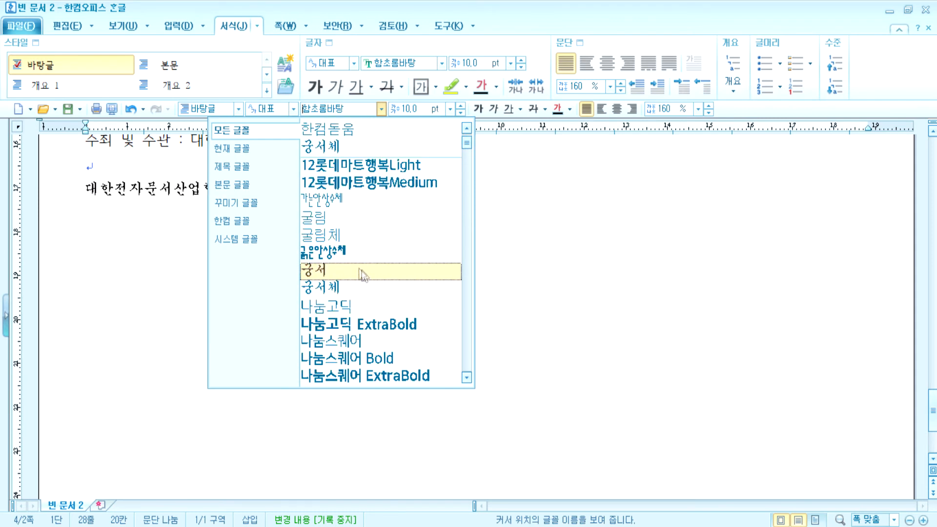
{"action": "left_click", "coordinate": [332, 271]}
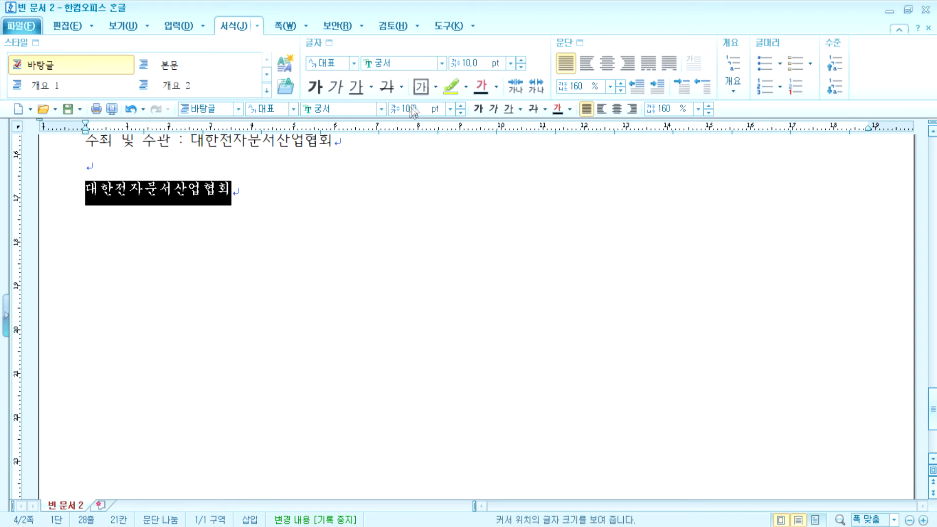
{"action": "left_click", "coordinate": [450, 109]}
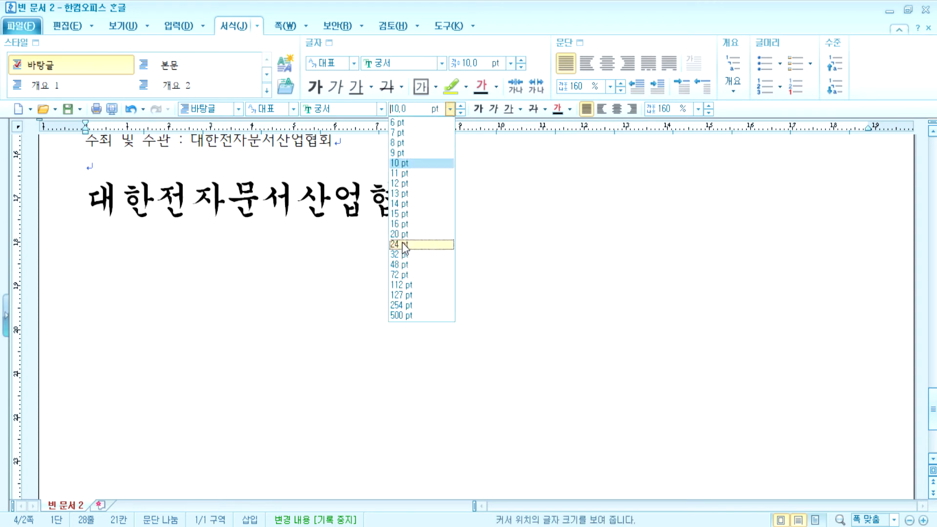
{"action": "left_click", "coordinate": [398, 244]}
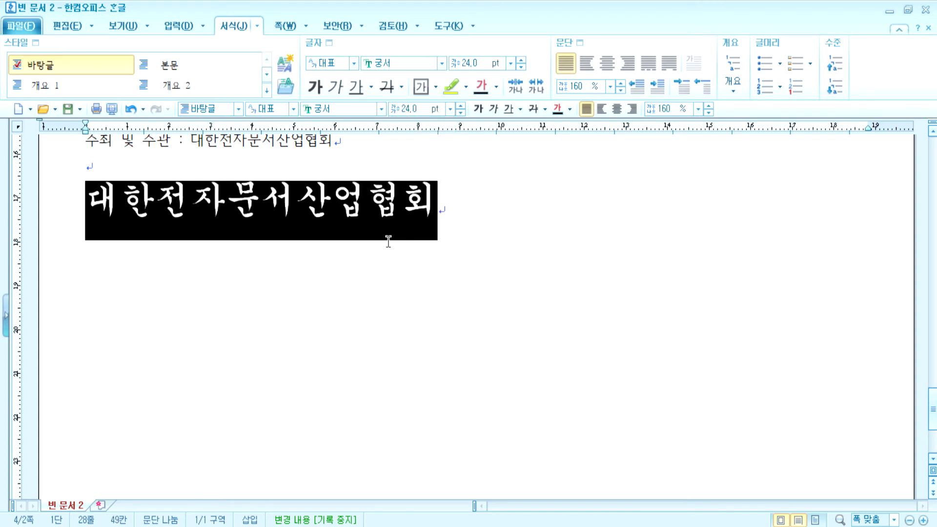
{"action": "left_click", "coordinate": [632, 109]}
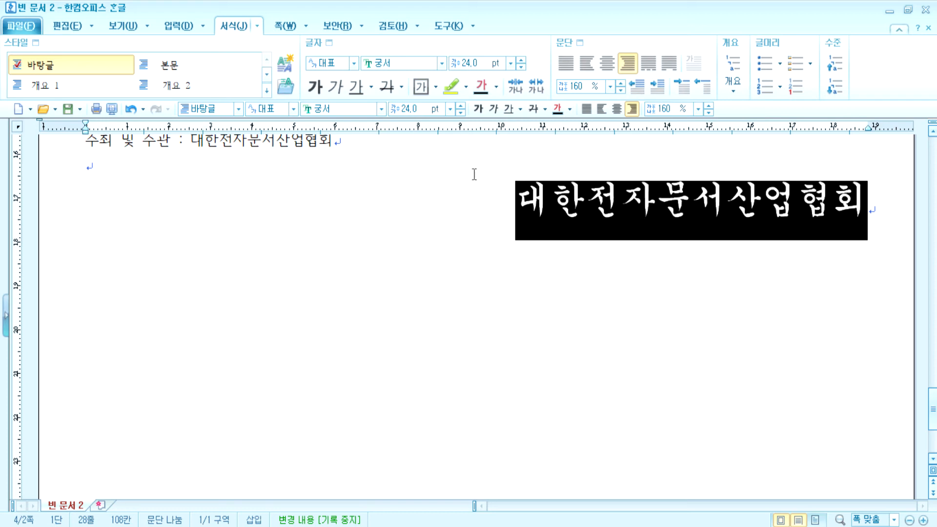
Set the character width (장평) of the closing 대한전자문서산업협회 line to 115%
{"action": "left_click", "coordinate": [324, 42]}
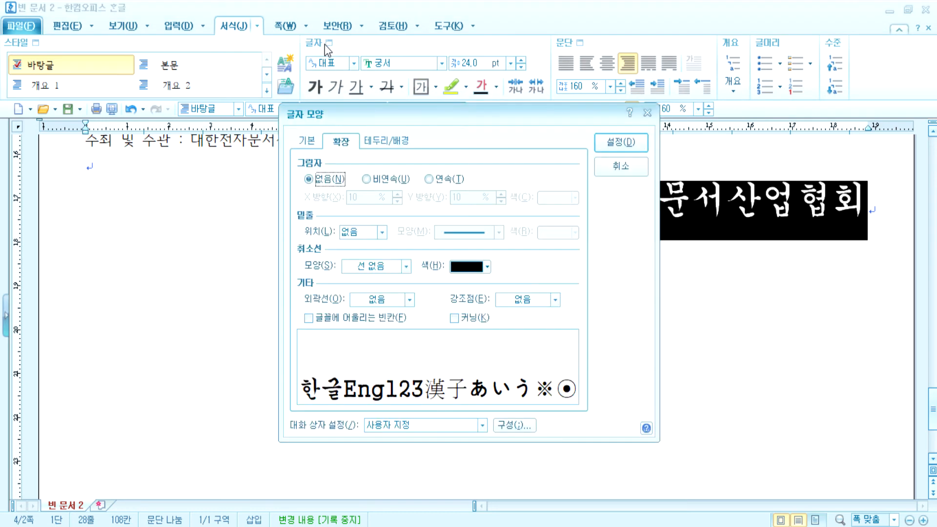
{"action": "left_click", "coordinate": [308, 143]}
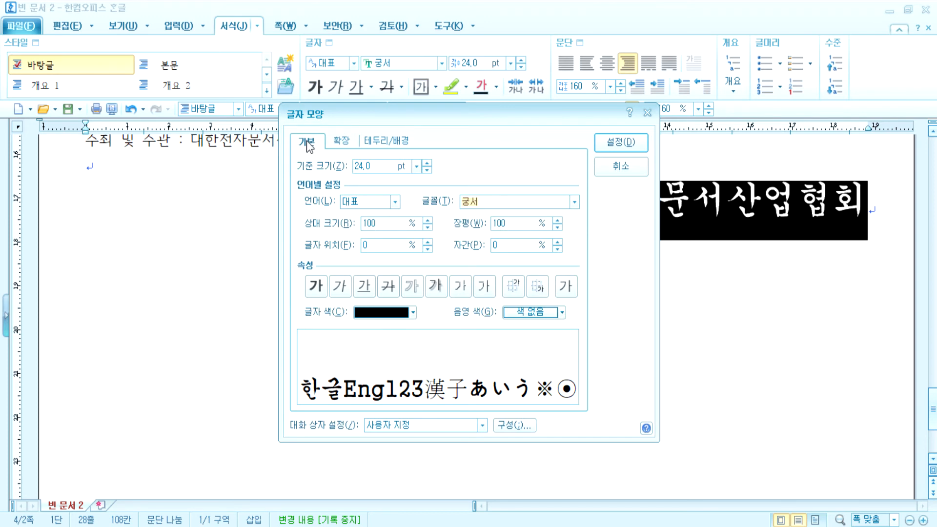
{"action": "left_click", "coordinate": [558, 221]}
{"action": "left_click", "coordinate": [557, 221]}
{"action": "left_click", "coordinate": [557, 220]}
{"action": "left_click", "coordinate": [557, 221]}
{"action": "left_click", "coordinate": [557, 221]}
{"action": "left_click", "coordinate": [558, 220]}
{"action": "left_click", "coordinate": [557, 221]}
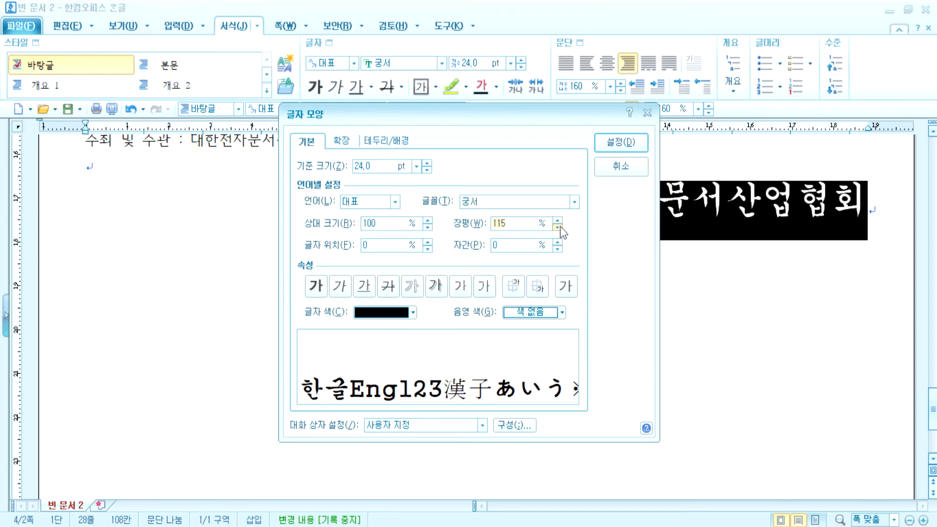
{"action": "left_click_drag", "start_coordinate": [546, 117], "coordinate": [412, 79]}
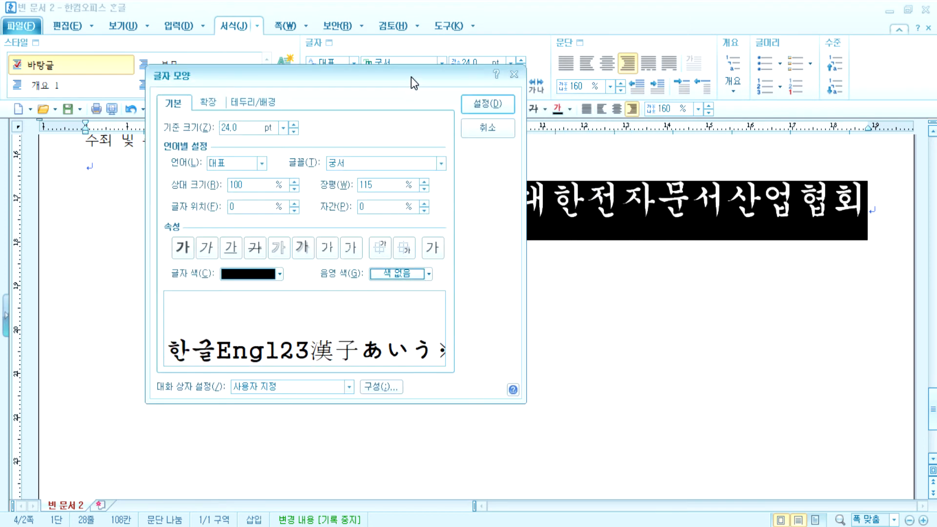
{"action": "left_click", "coordinate": [484, 105]}
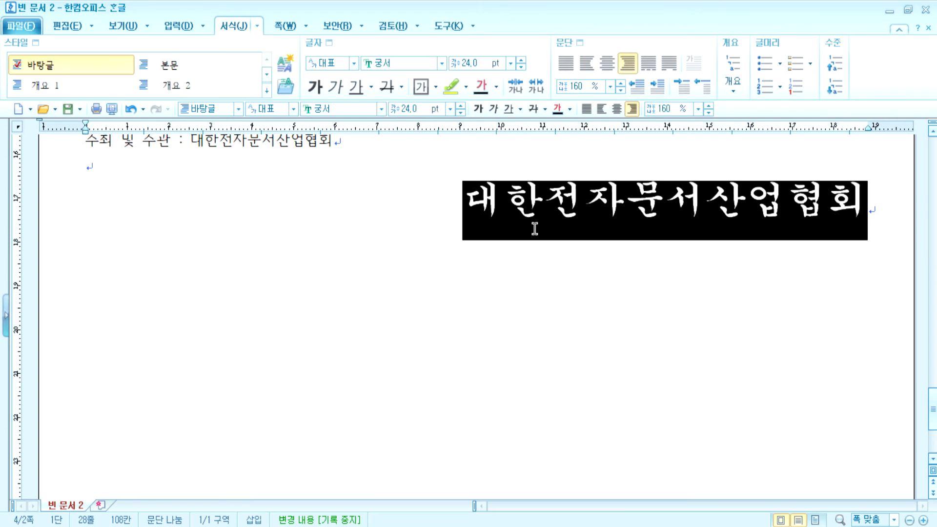
Reset the closing 대한전자문서산업협회 line to the default 바탕글 formatting
{"action": "scroll", "coordinate": [533, 232], "scroll_direction": "up", "scroll_amount": 2}
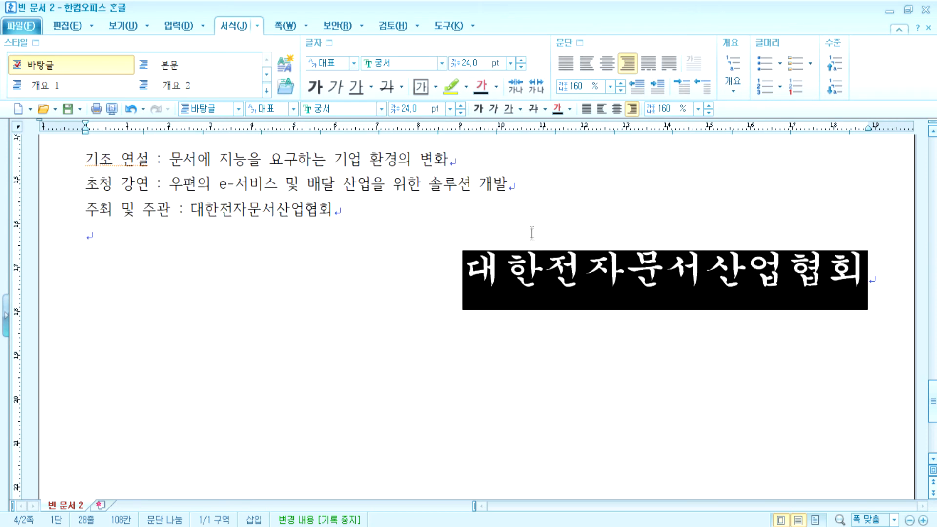
{"action": "left_click", "coordinate": [494, 274]}
{"action": "left_click_drag", "start_coordinate": [463, 273], "coordinate": [821, 297]}
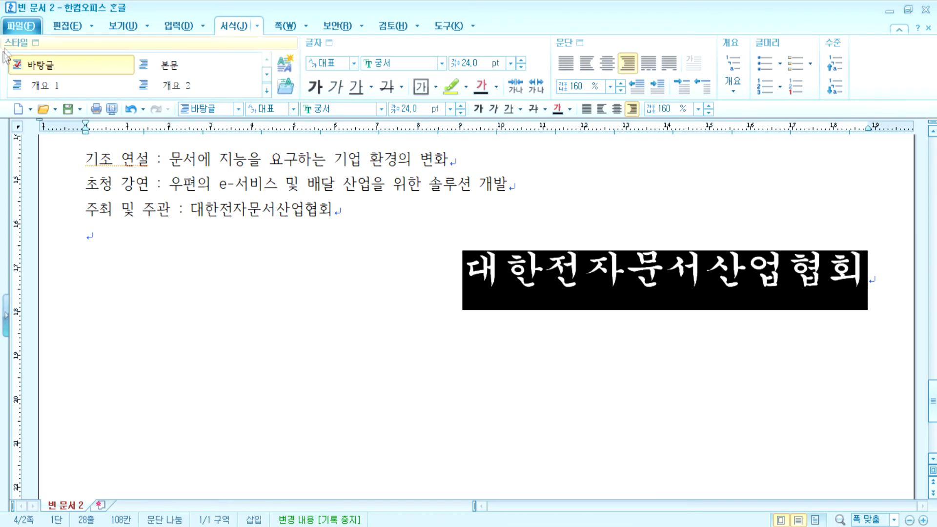
{"action": "left_click", "coordinate": [29, 71]}
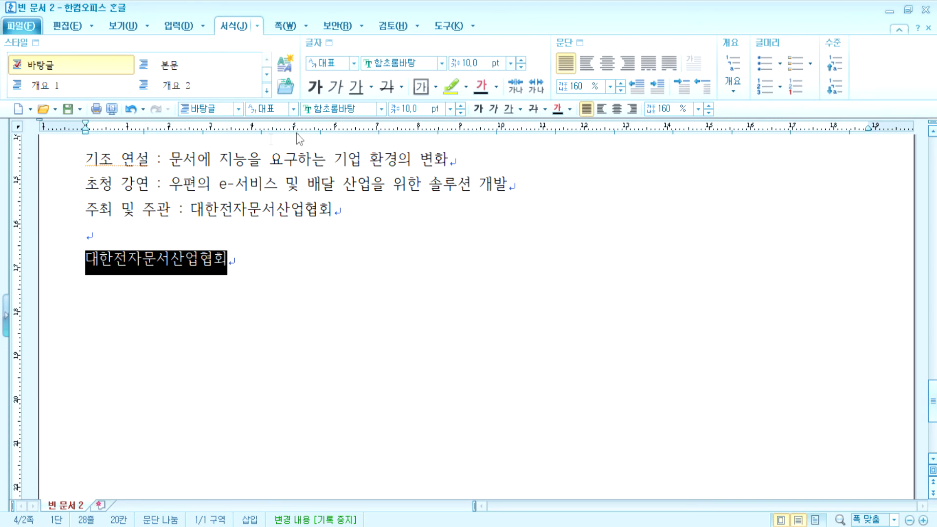
Set the closing 대한전자문서산업협회 line to the 궁서 font at 24 pt
{"action": "left_click", "coordinate": [441, 64]}
{"action": "left_click_drag", "start_coordinate": [527, 164], "coordinate": [537, 82]}
{"action": "left_click", "coordinate": [373, 83]}
{"action": "left_click", "coordinate": [510, 63]}
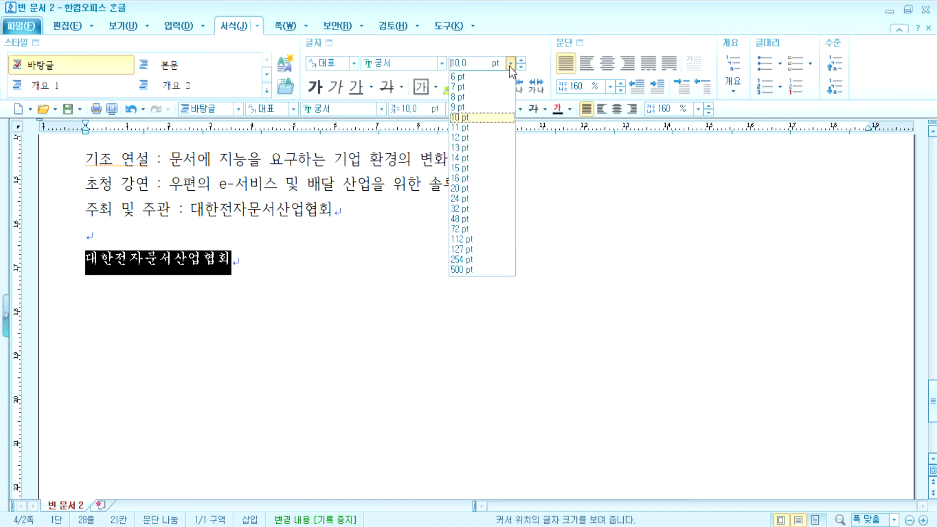
{"action": "left_click", "coordinate": [461, 198]}
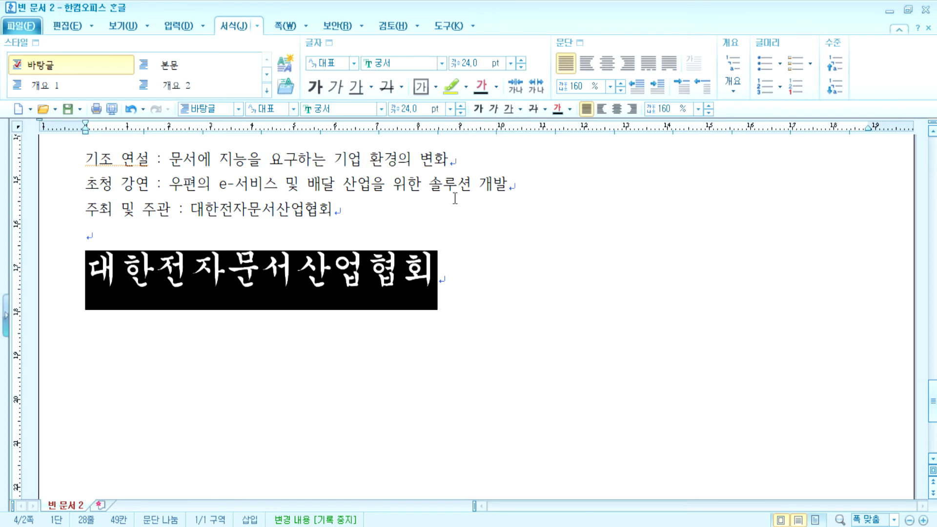
Widen the characters of the closing 대한전자문서산업협회 line to 115% (장평) and right-align the line
{"action": "left_click", "coordinate": [329, 43]}
{"action": "left_click", "coordinate": [510, 223]}
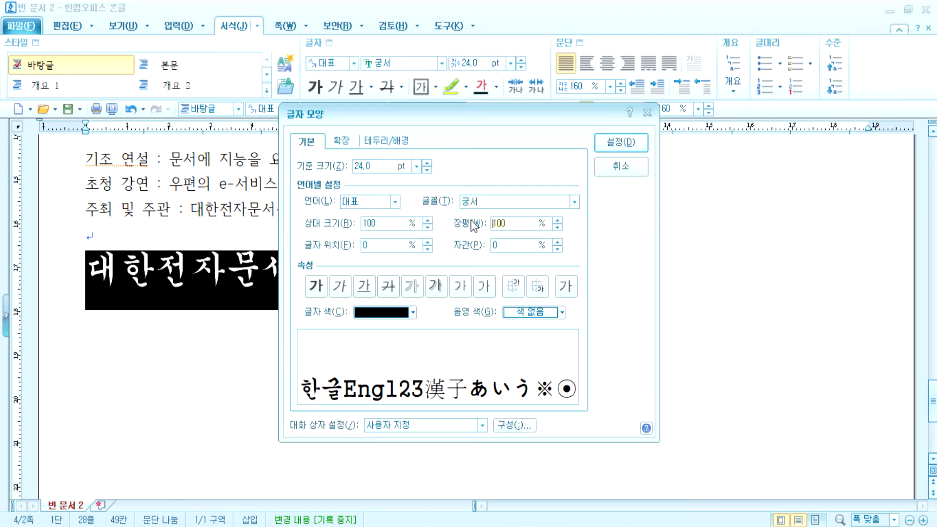
{"action": "type", "text": "115"}
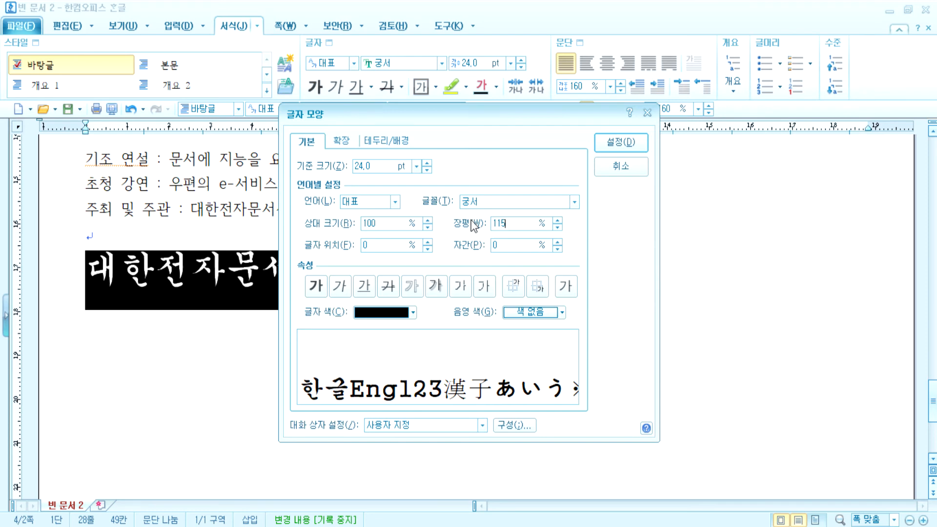
{"action": "key", "text": "Return"}
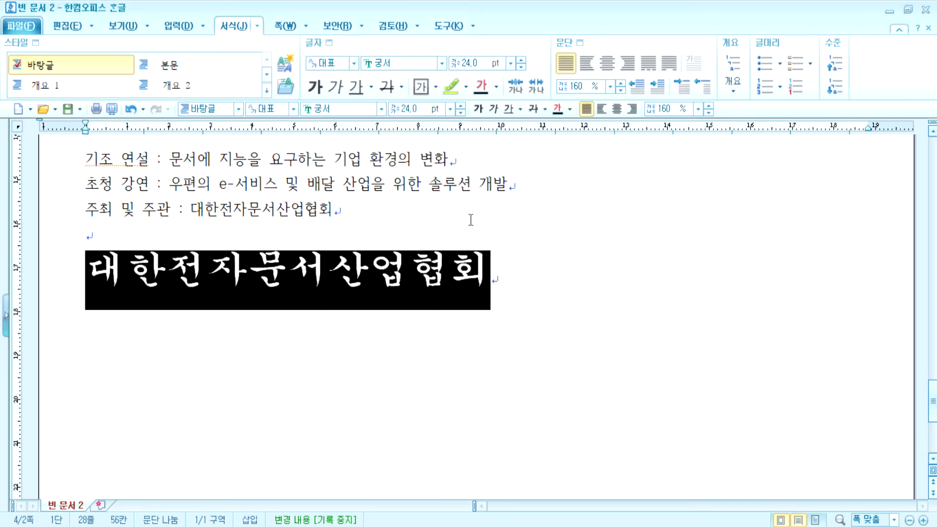
{"action": "left_click", "coordinate": [632, 108]}
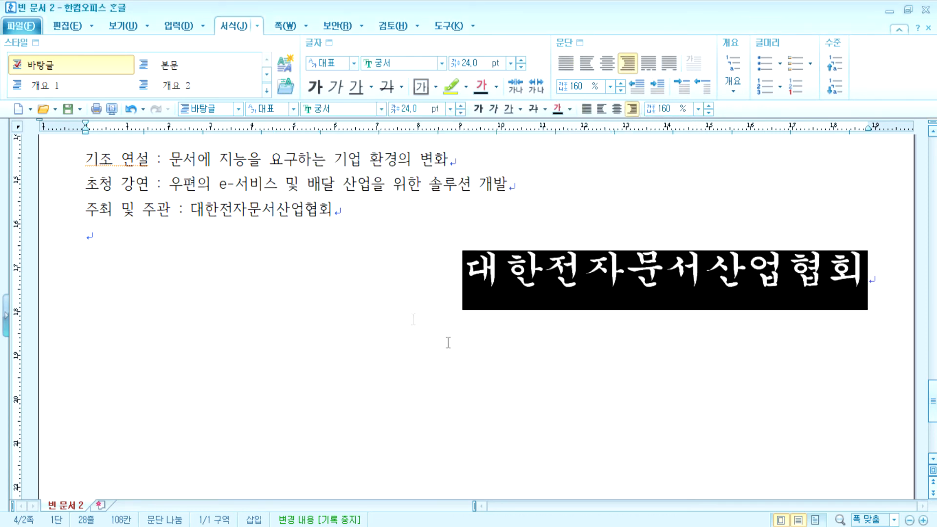
{"action": "left_click", "coordinate": [360, 225]}
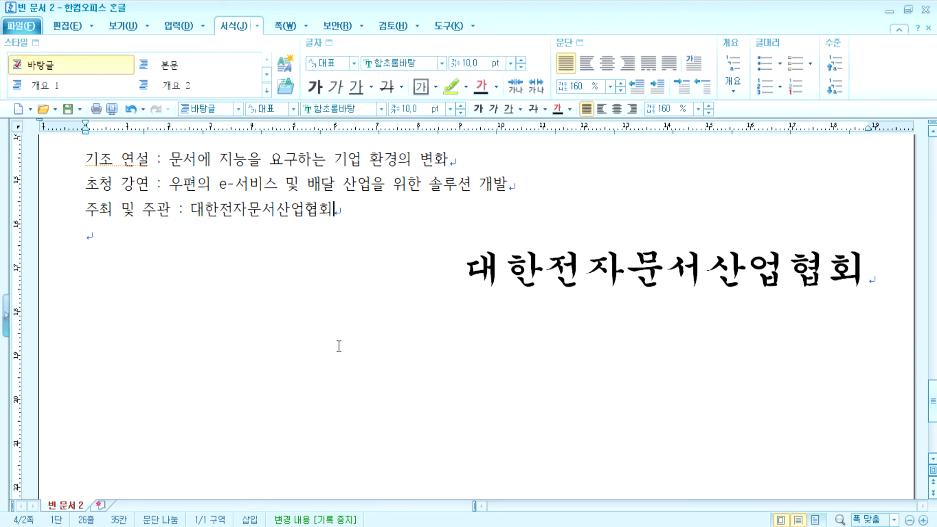
Examine the 일시 및 장소 and 행사 배경 및 부대 행사 lines with their sub-items under the 2015 국제 전자문서 컨퍼런스 heading
{"action": "scroll", "coordinate": [339, 347], "scroll_direction": "up", "scroll_amount": 2}
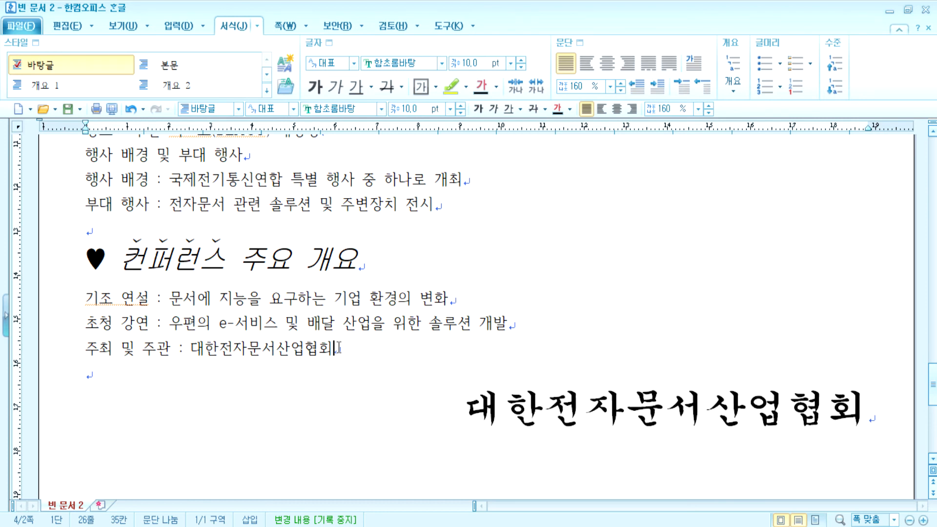
{"action": "scroll", "coordinate": [338, 348], "scroll_direction": "up", "scroll_amount": 2}
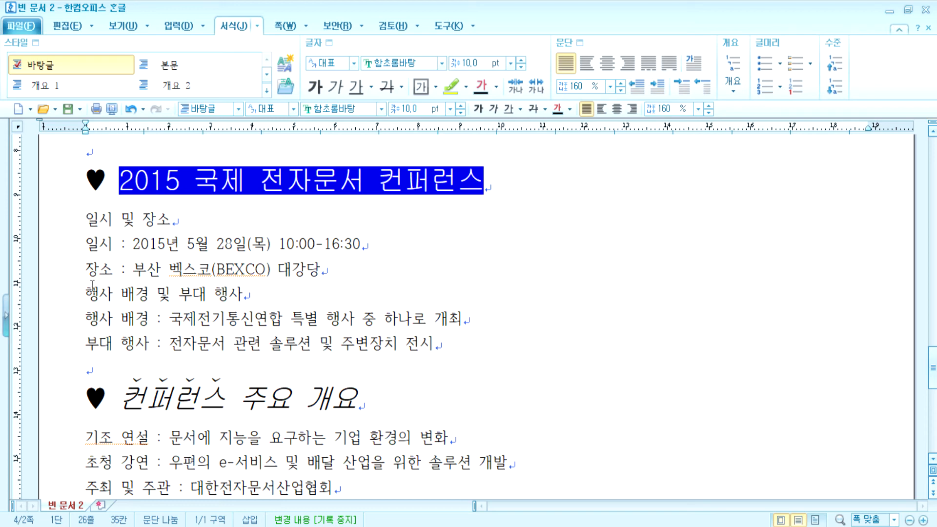
{"action": "scroll", "coordinate": [87, 225], "scroll_direction": "up", "scroll_amount": 5}
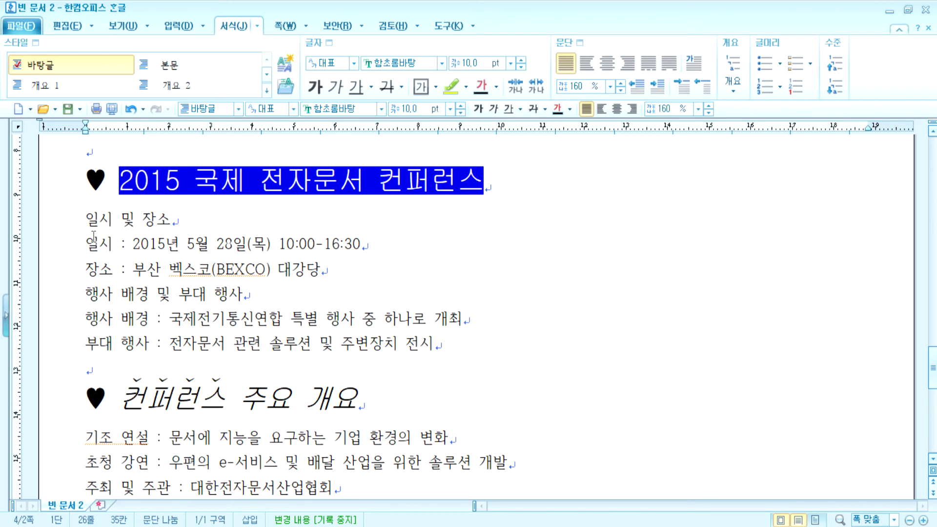
{"action": "left_click_drag", "start_coordinate": [87, 219], "coordinate": [253, 344]}
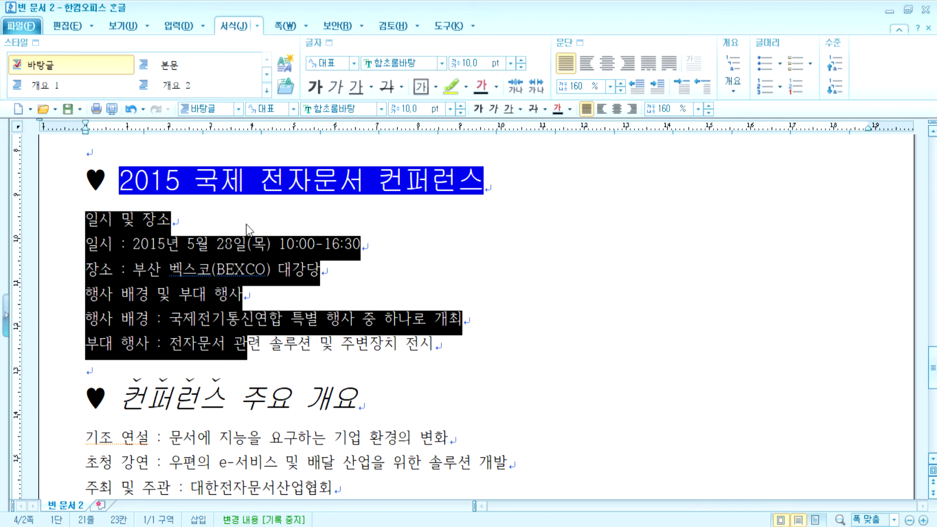
{"action": "right_click", "coordinate": [209, 248]}
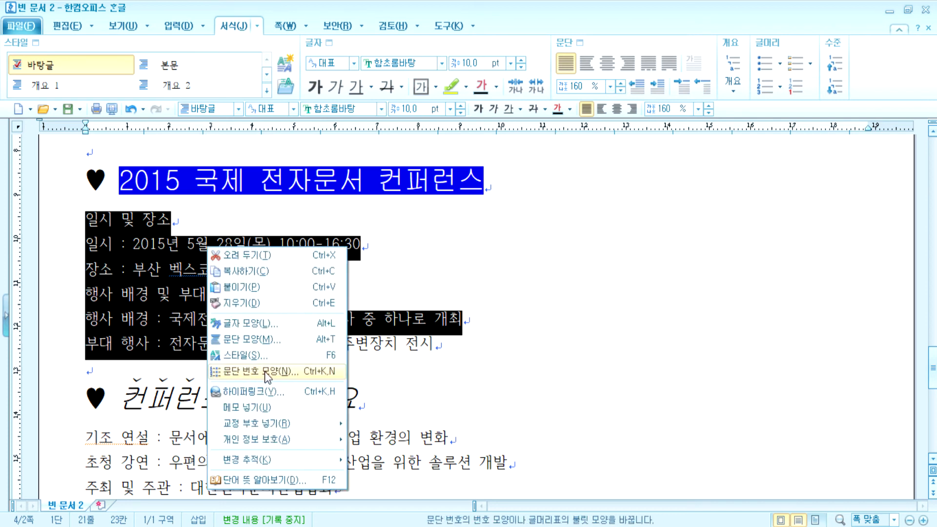
{"action": "left_click", "coordinate": [87, 227]}
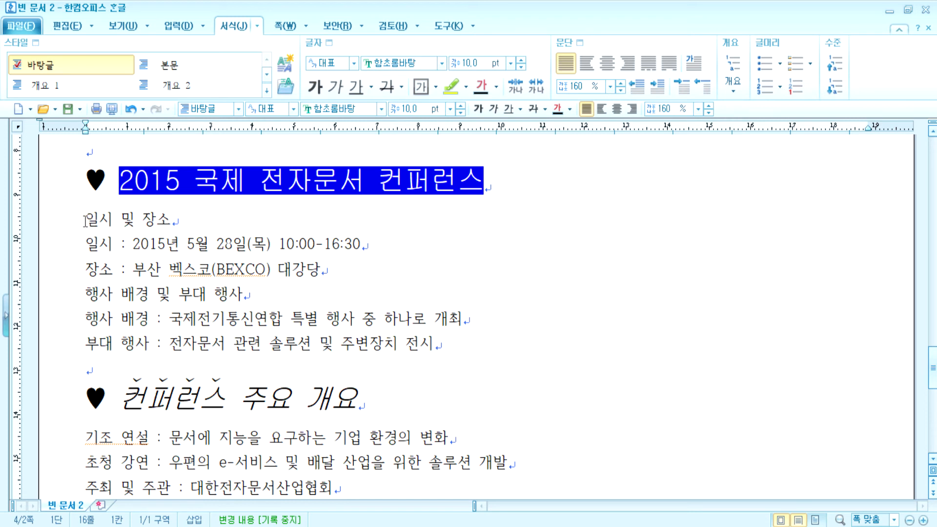
{"action": "left_click_drag", "start_coordinate": [86, 294], "coordinate": [253, 299]}
{"action": "left_click_drag", "start_coordinate": [86, 220], "coordinate": [173, 223]}
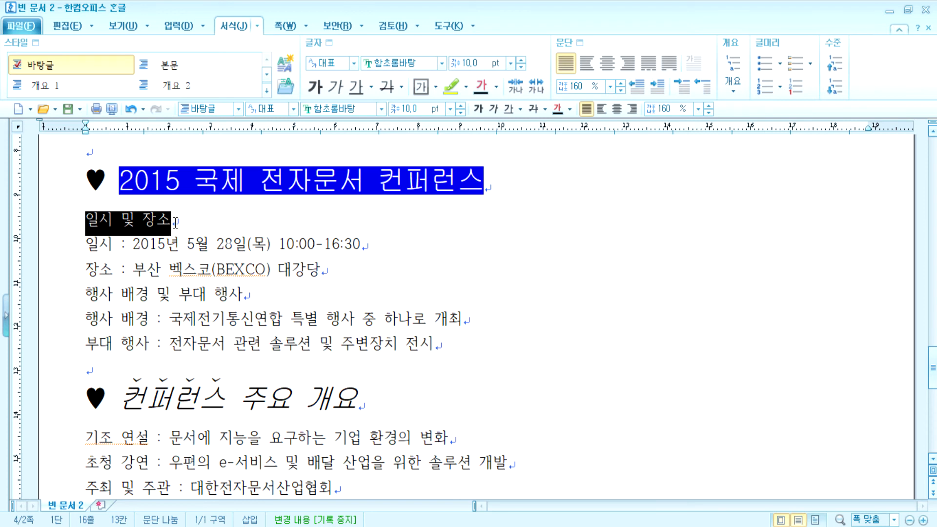
{"action": "left_click_drag", "start_coordinate": [85, 244], "coordinate": [152, 268]}
{"action": "left_click_drag", "start_coordinate": [87, 318], "coordinate": [184, 341]}
{"action": "left_click", "coordinate": [186, 337]}
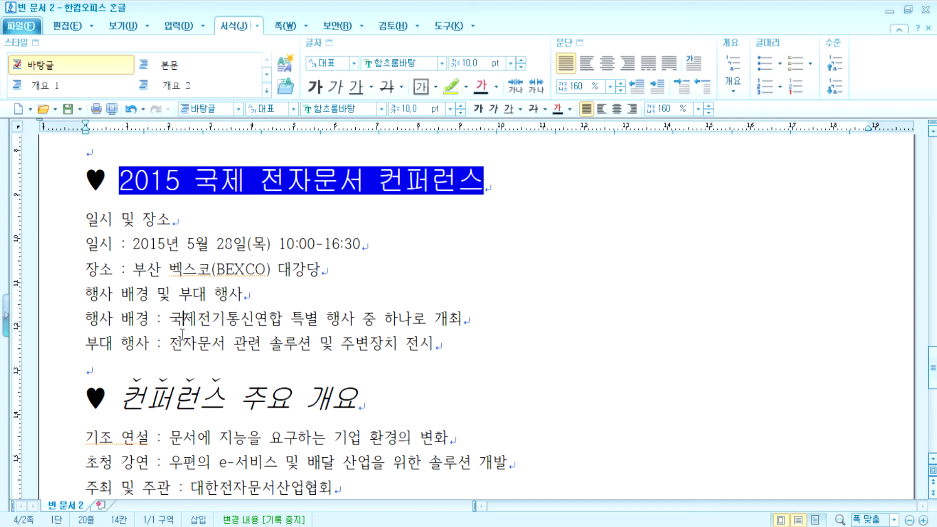
{"action": "left_click_drag", "start_coordinate": [86, 222], "coordinate": [325, 364]}
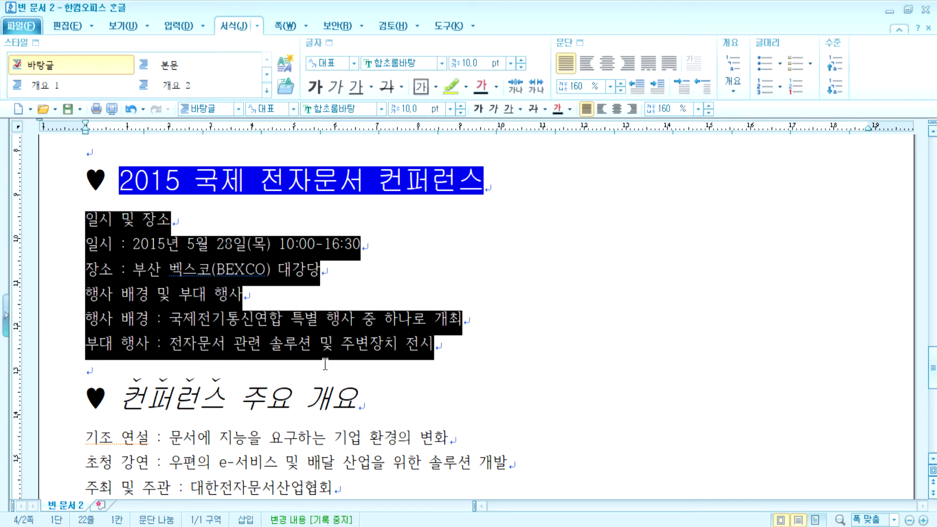
{"action": "left_click", "coordinate": [223, 332]}
{"action": "left_click_drag", "start_coordinate": [86, 219], "coordinate": [434, 344]}
{"action": "left_click_drag", "start_coordinate": [158, 218], "coordinate": [148, 344]}
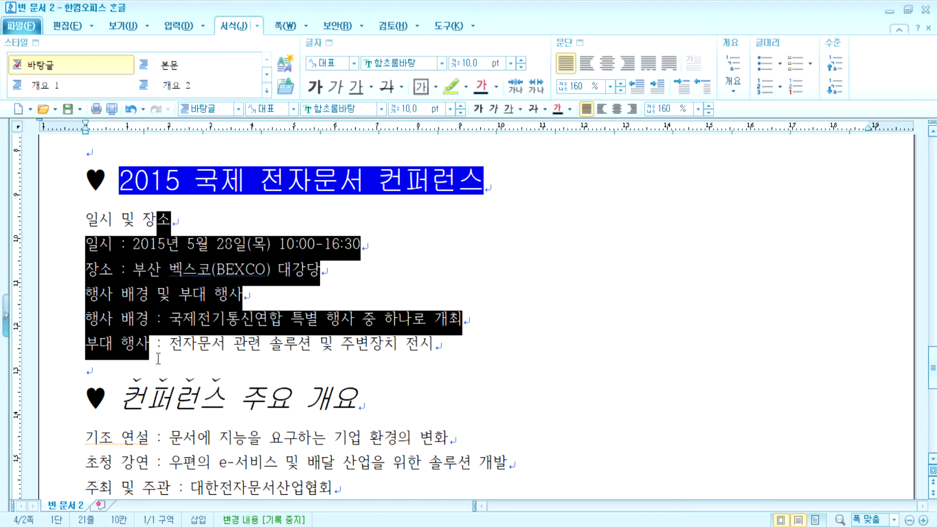
{"action": "left_click", "coordinate": [159, 313]}
{"action": "left_click_drag", "start_coordinate": [147, 219], "coordinate": [146, 347]}
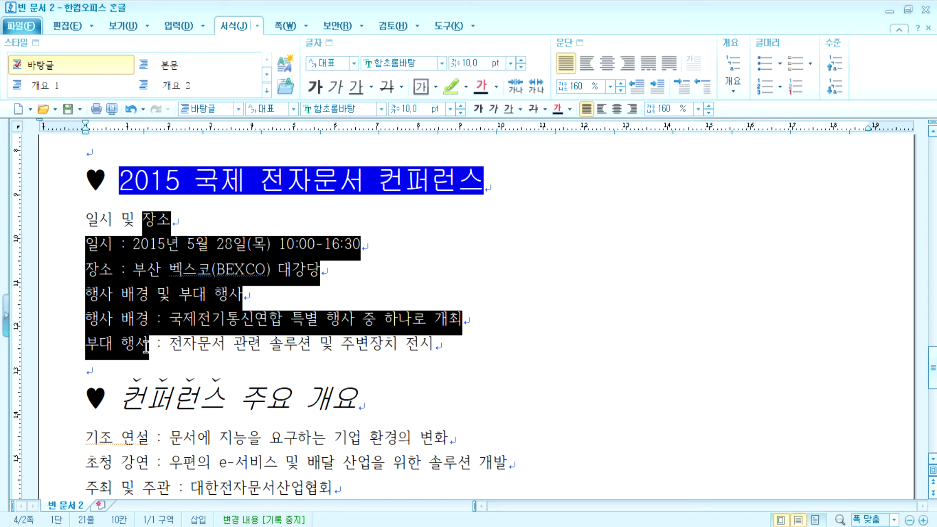
{"action": "left_click", "coordinate": [198, 269]}
Try a line spacing of 100% on the six detail lines from 일시 및 장소 to 부대 행사
{"action": "left_click_drag", "start_coordinate": [87, 219], "coordinate": [452, 356]}
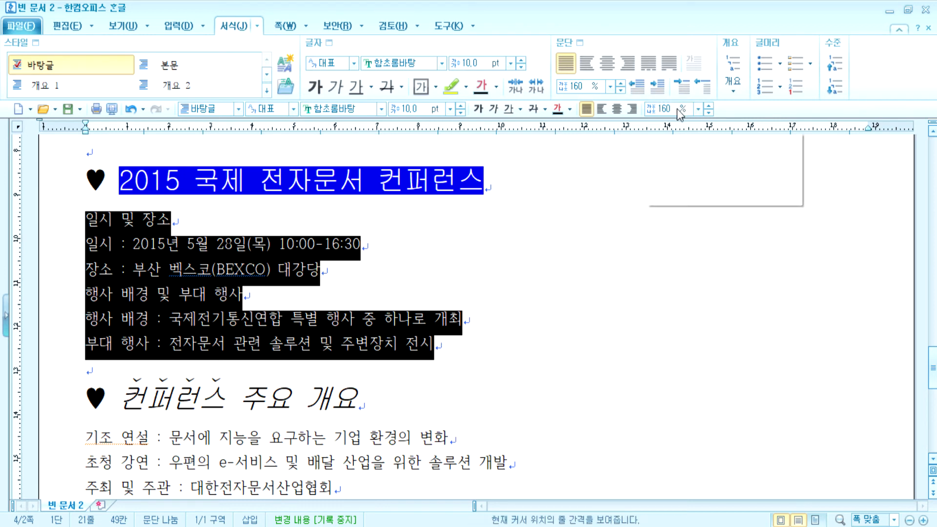
{"action": "left_click", "coordinate": [698, 110]}
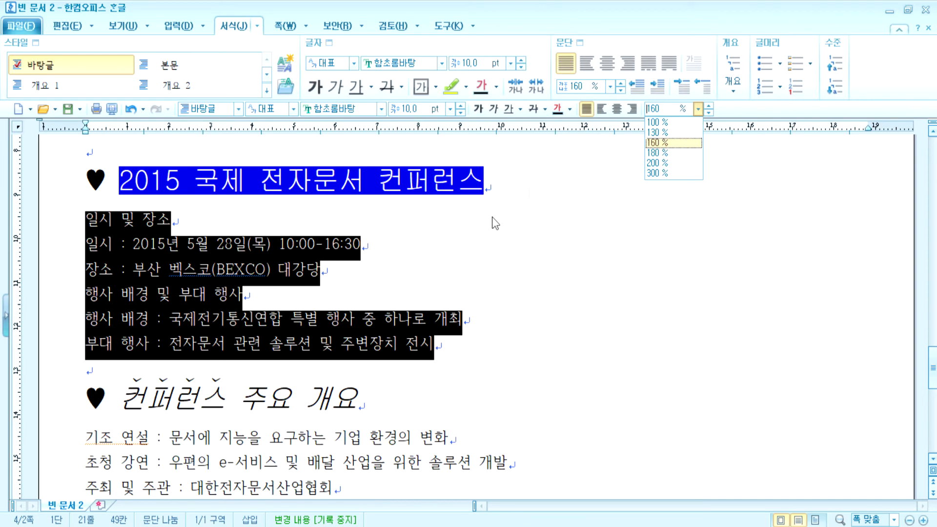
{"action": "left_click", "coordinate": [659, 123]}
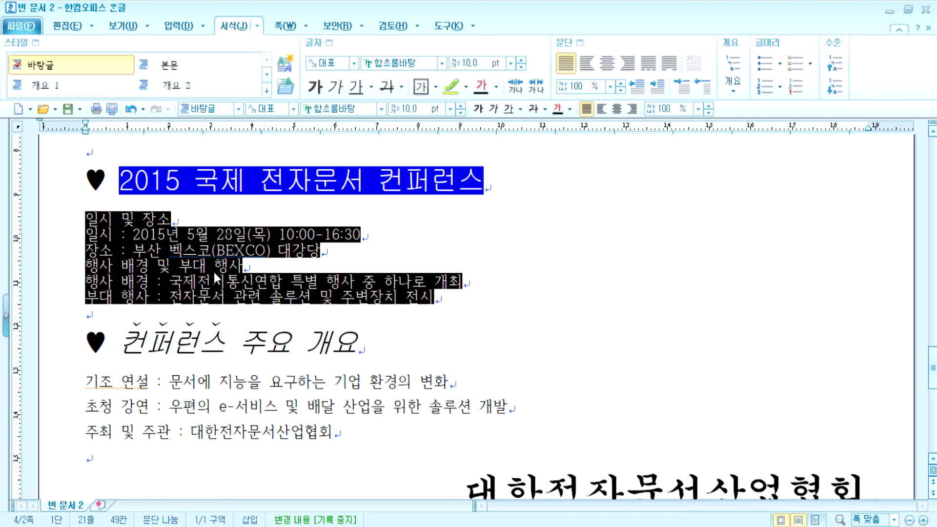
Try a line spacing of 200% on the six detail lines under the 2015 국제 전자문서 컨퍼런스 heading
{"action": "left_click", "coordinate": [698, 109]}
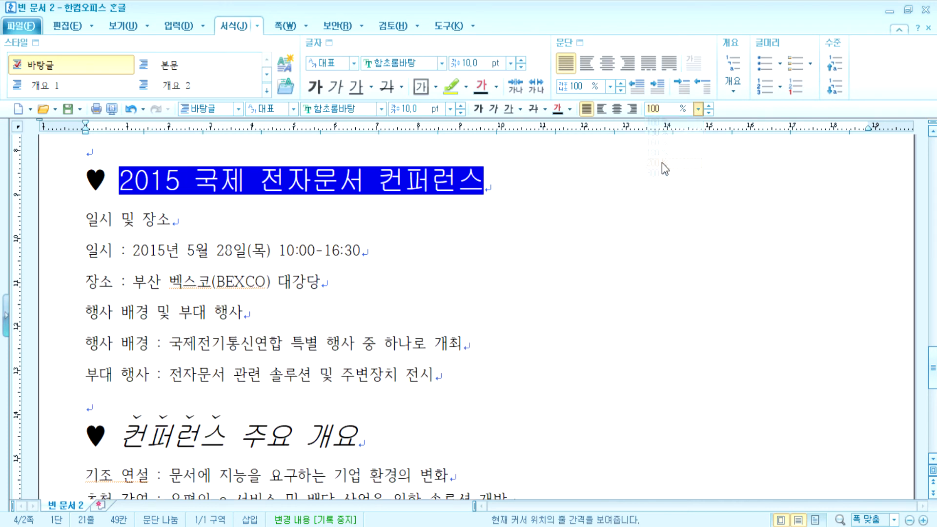
{"action": "left_click", "coordinate": [664, 163]}
{"action": "left_click", "coordinate": [196, 292]}
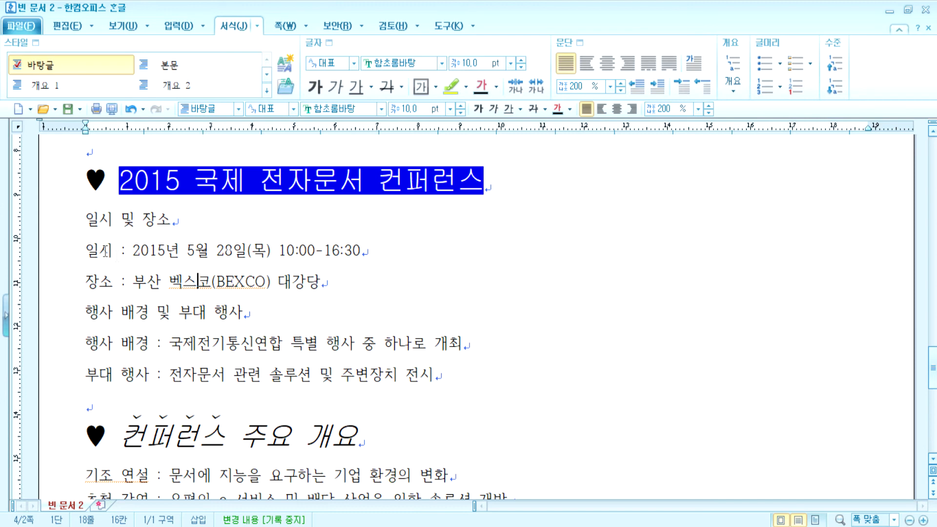
Try a line spacing of 300% on the 일시 및 장소 through 부대 행사 lines and inspect the wider gaps
{"action": "left_click_drag", "start_coordinate": [85, 219], "coordinate": [439, 377]}
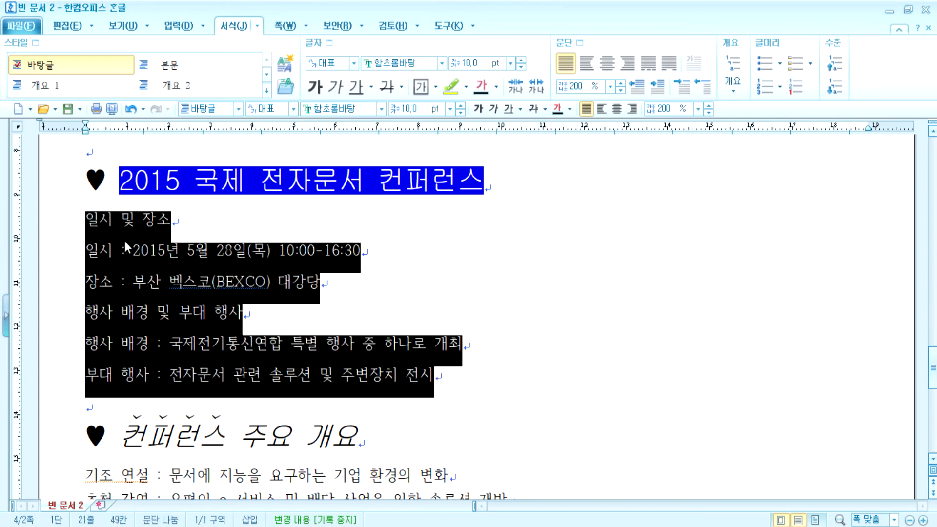
{"action": "left_click", "coordinate": [698, 109]}
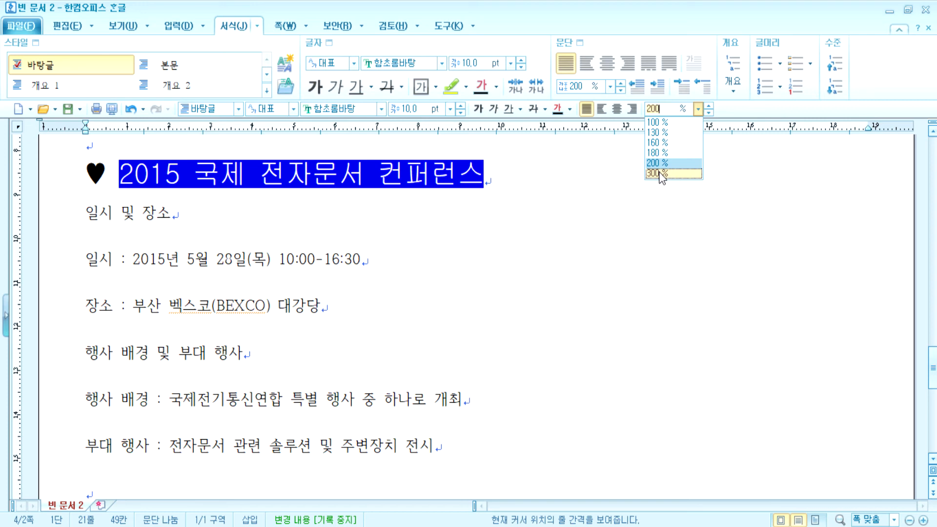
{"action": "left_click", "coordinate": [660, 174]}
{"action": "scroll", "coordinate": [318, 346], "scroll_direction": "down", "scroll_amount": 2}
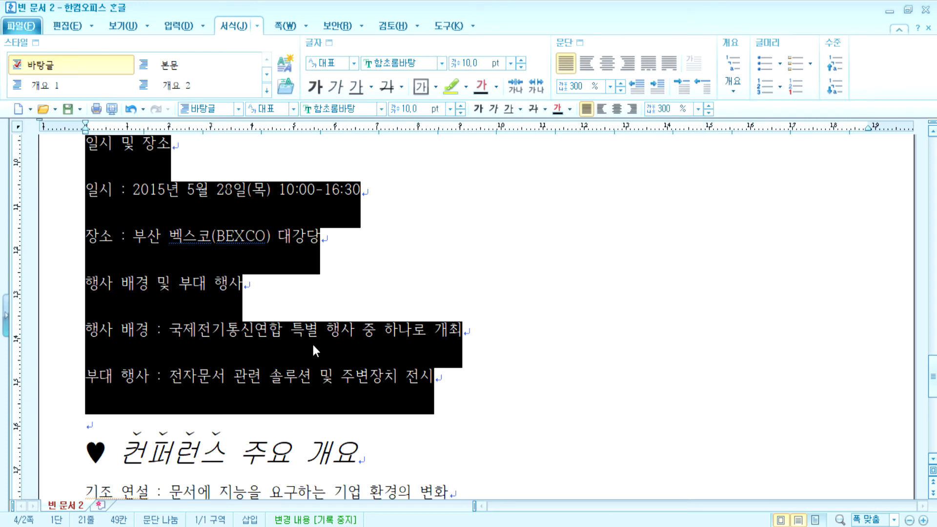
{"action": "scroll", "coordinate": [309, 345], "scroll_direction": "up", "scroll_amount": 2}
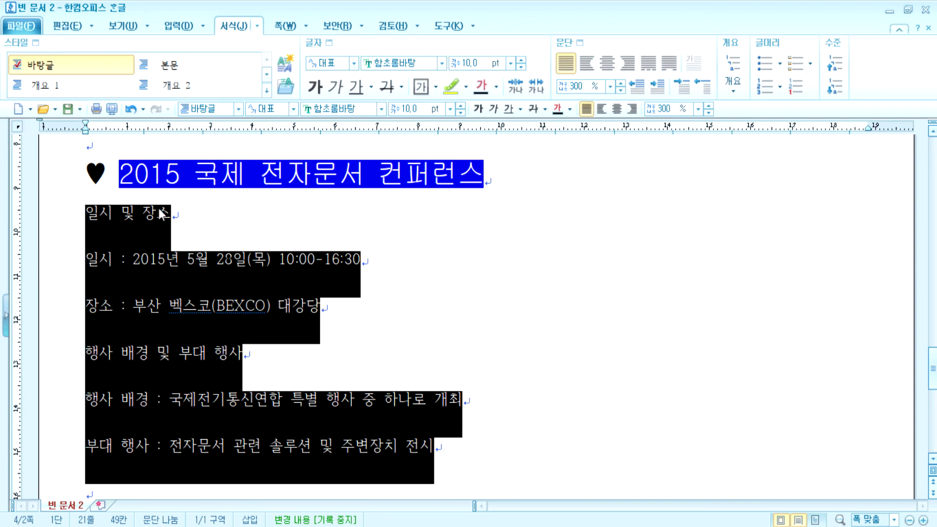
Compare the line spacing of the 홀로그래피 body paragraphs with that of the detail lines under the conference heading
{"action": "scroll", "coordinate": [162, 215], "scroll_direction": "up", "scroll_amount": 15}
{"action": "left_click_drag", "start_coordinate": [149, 288], "coordinate": [535, 461]}
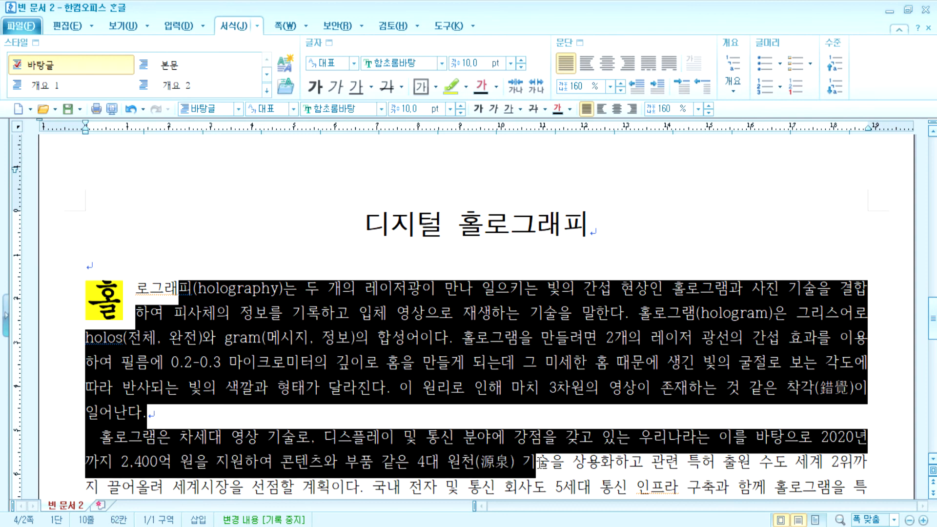
{"action": "scroll", "coordinate": [400, 444], "scroll_direction": "down", "scroll_amount": 10}
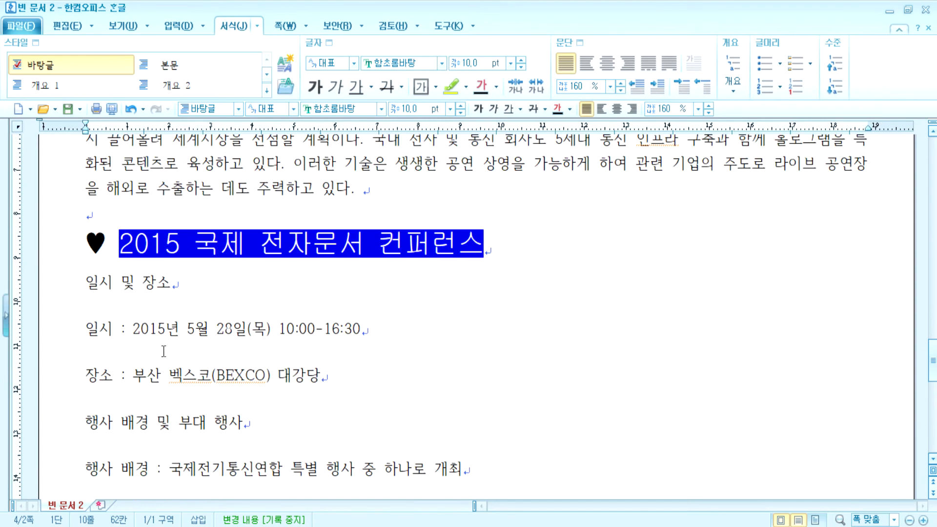
{"action": "left_click", "coordinate": [132, 301]}
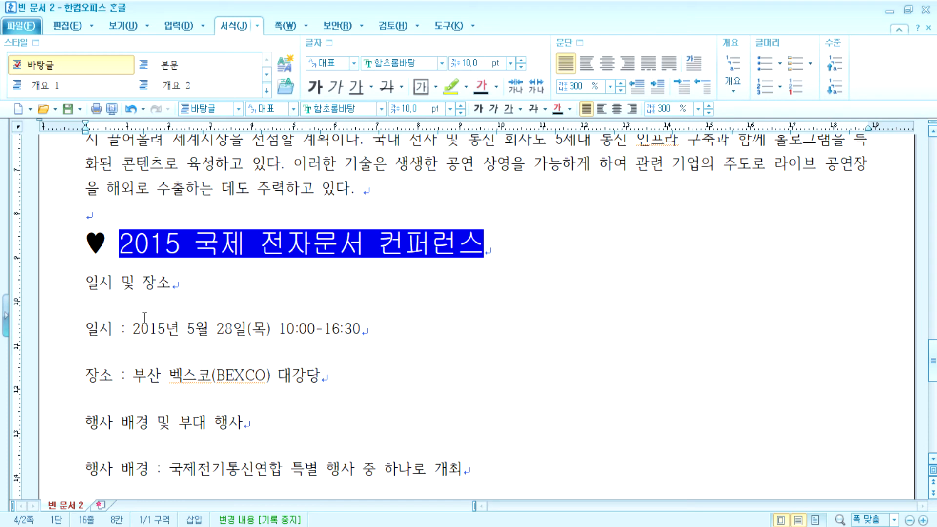
{"action": "left_click", "coordinate": [440, 164]}
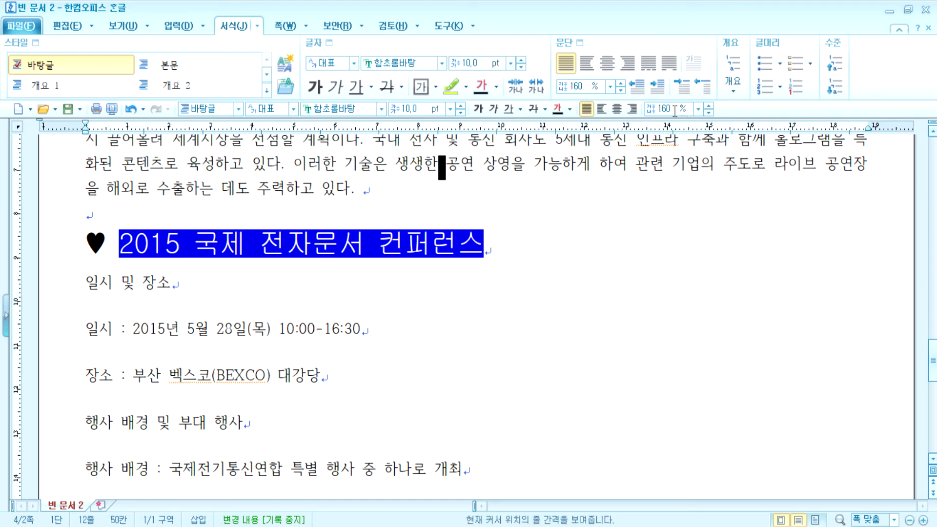
{"action": "left_click", "coordinate": [420, 161]}
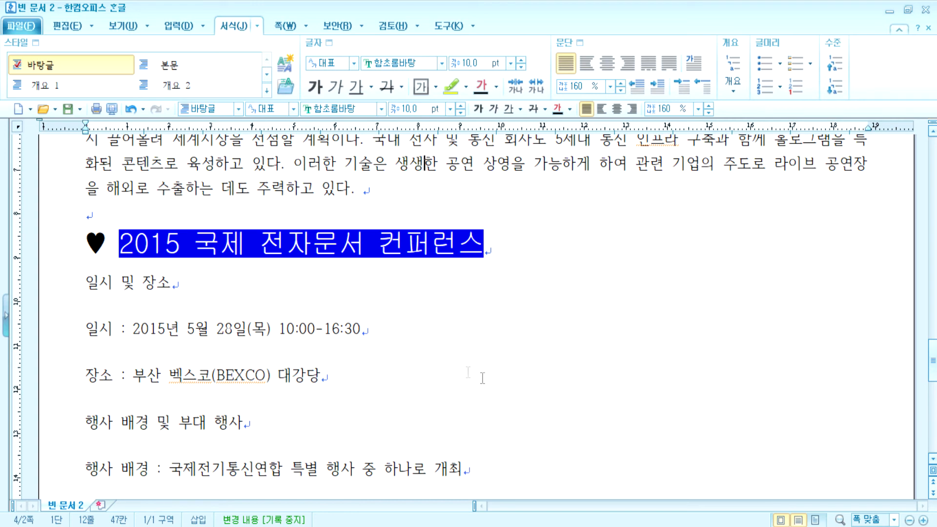
Set the line spacing of the six detail lines from 일시 및 장소 to 부대 행사 to 180%
{"action": "left_click_drag", "start_coordinate": [86, 283], "coordinate": [437, 347]}
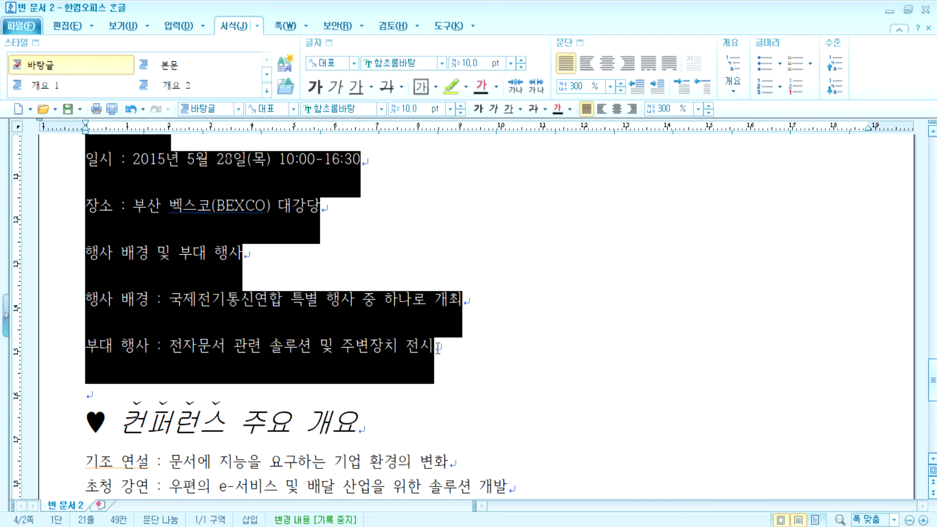
{"action": "left_click", "coordinate": [698, 108]}
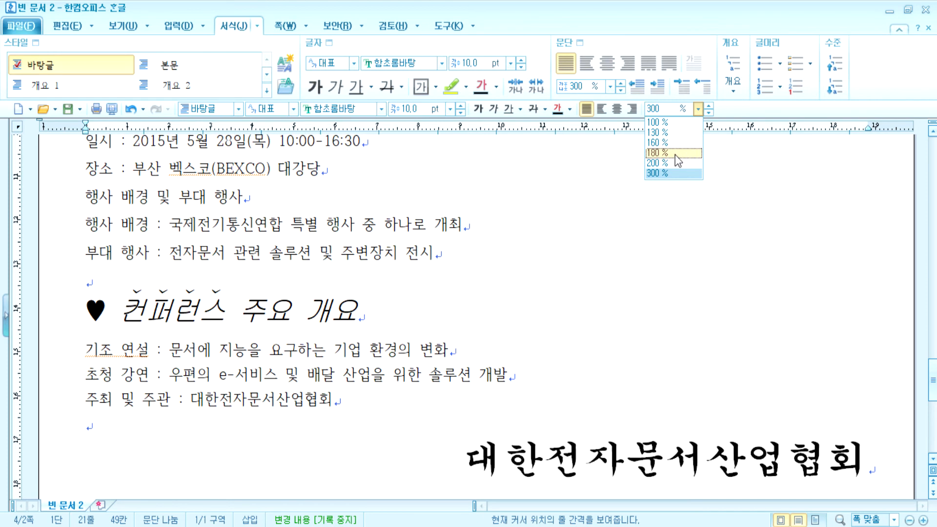
{"action": "left_click", "coordinate": [675, 154]}
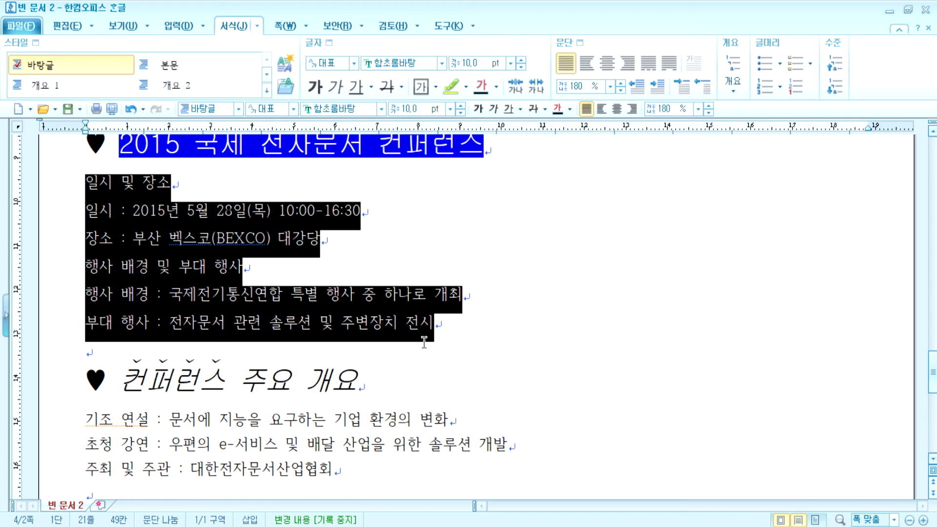
{"action": "scroll", "coordinate": [382, 348], "scroll_direction": "down", "scroll_amount": 3}
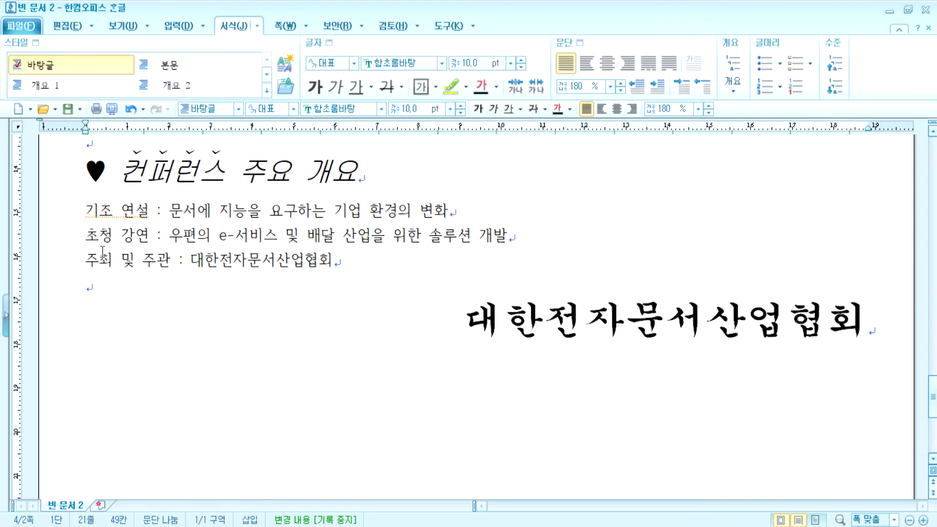
{"action": "scroll", "coordinate": [102, 253], "scroll_direction": "up", "scroll_amount": 4}
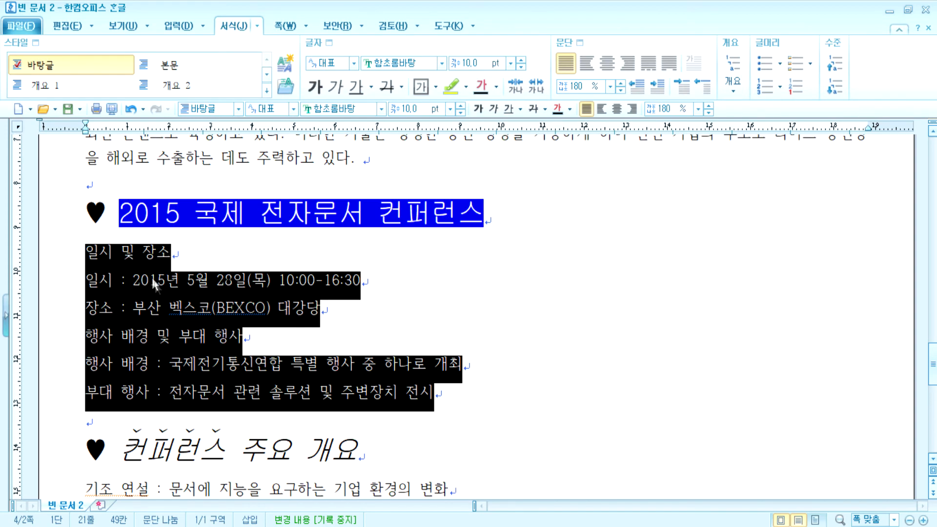
Open the paragraph numbering settings (문단 번호 모양) for the six detail lines under the 2015 국제 전자문서 컨퍼런스 heading
{"action": "right_click", "coordinate": [157, 289]}
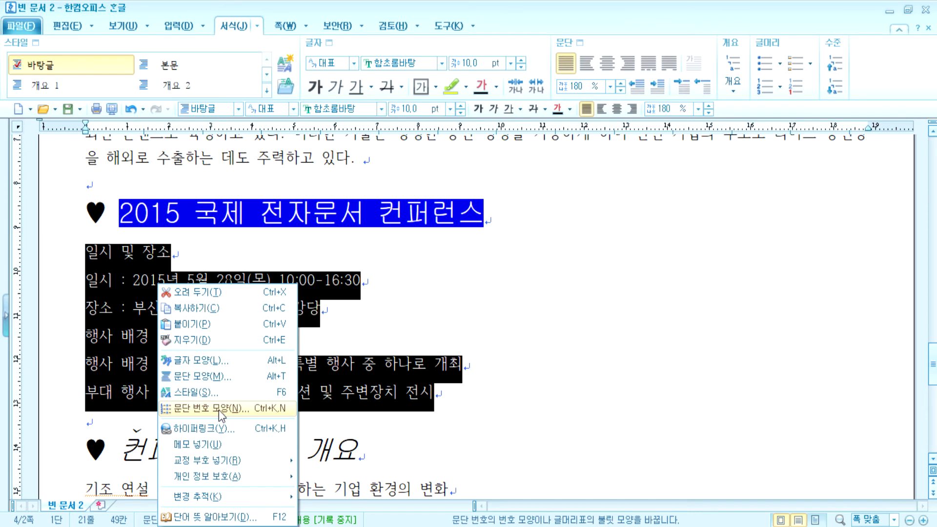
{"action": "left_click", "coordinate": [734, 93]}
{"action": "left_click", "coordinate": [735, 93]}
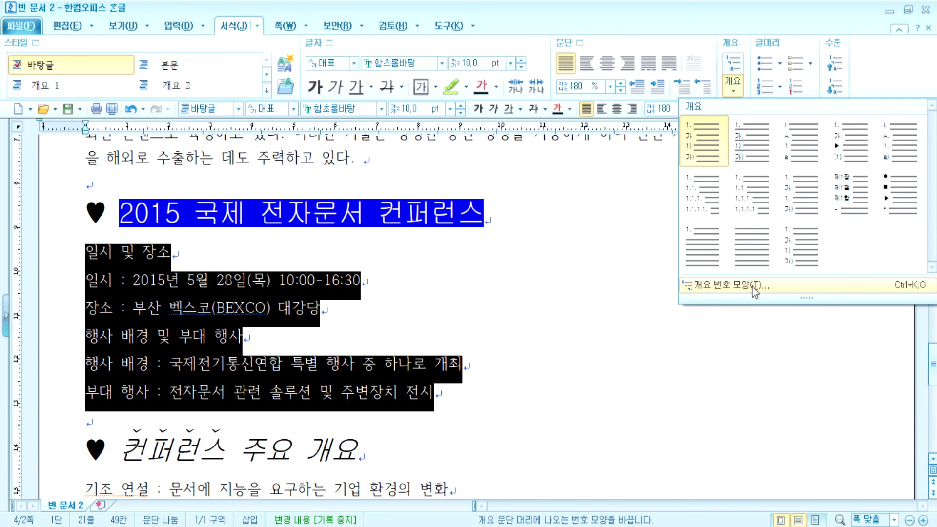
{"action": "right_click", "coordinate": [276, 291]}
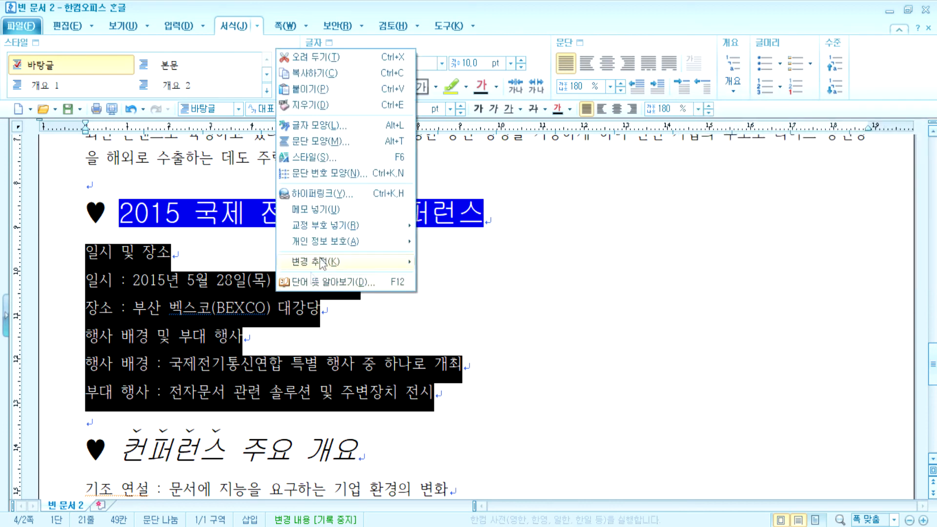
{"action": "left_click", "coordinate": [317, 174]}
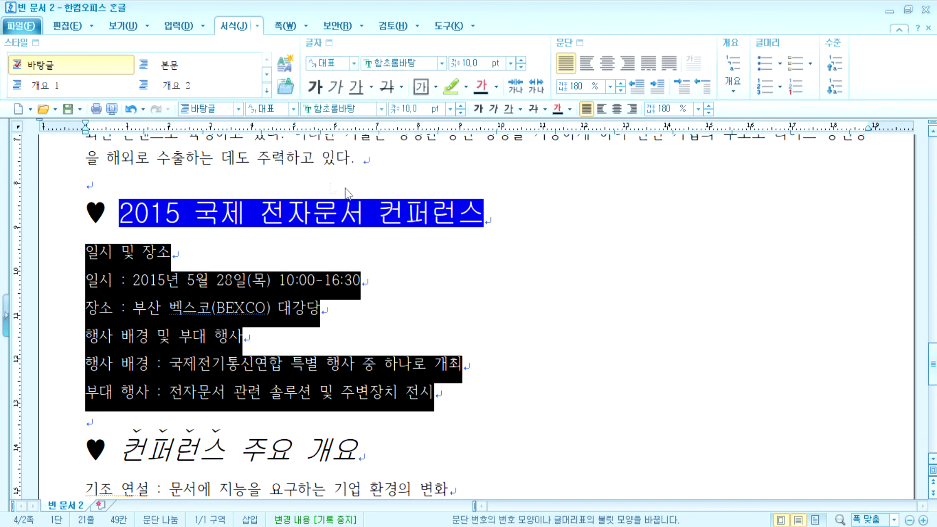
{"action": "left_click_drag", "start_coordinate": [464, 83], "coordinate": [604, 49]}
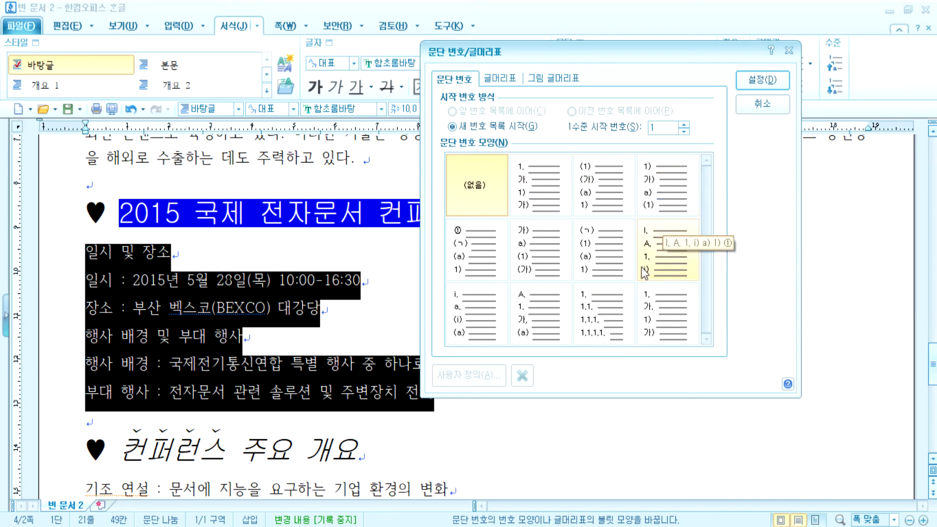
Choose the 1. 가. 1) 가) number format as the base numbering for the detail lines
{"action": "left_click", "coordinate": [605, 194]}
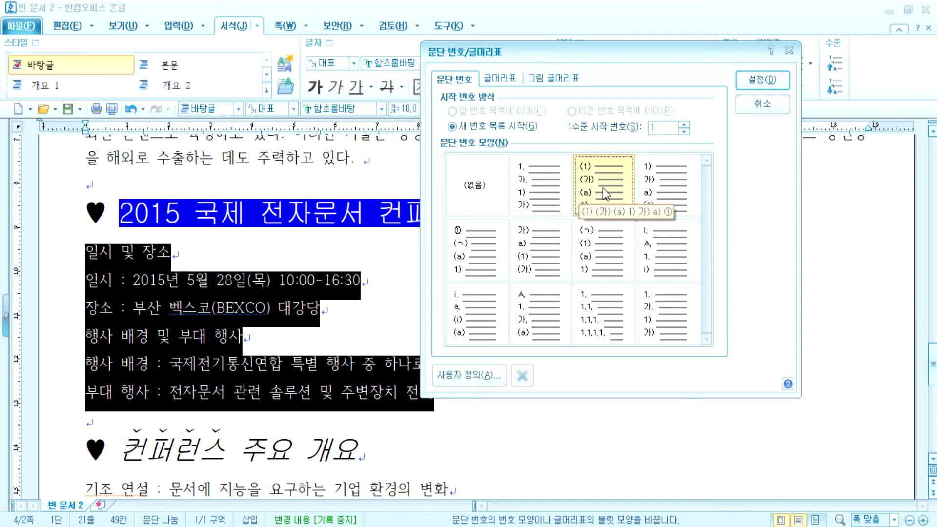
{"action": "left_click", "coordinate": [650, 191]}
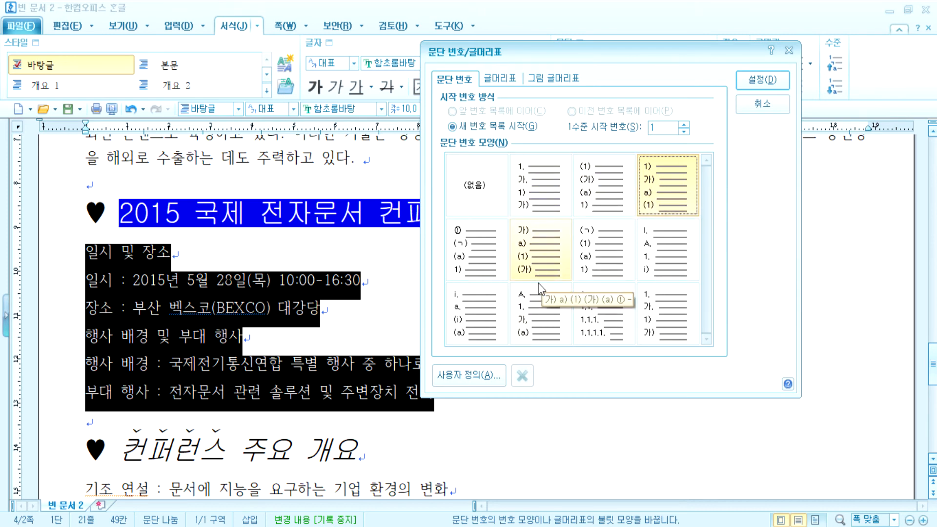
{"action": "left_click", "coordinate": [537, 308]}
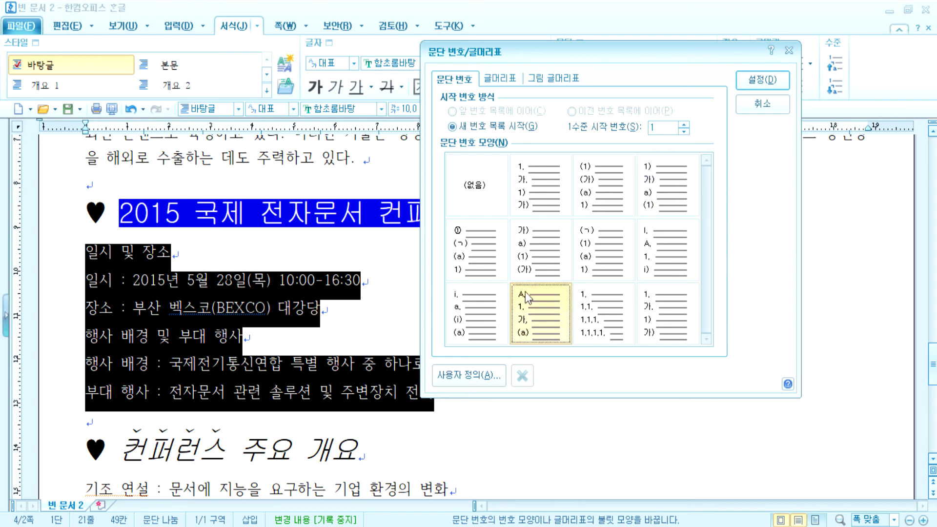
{"action": "left_click", "coordinate": [536, 199]}
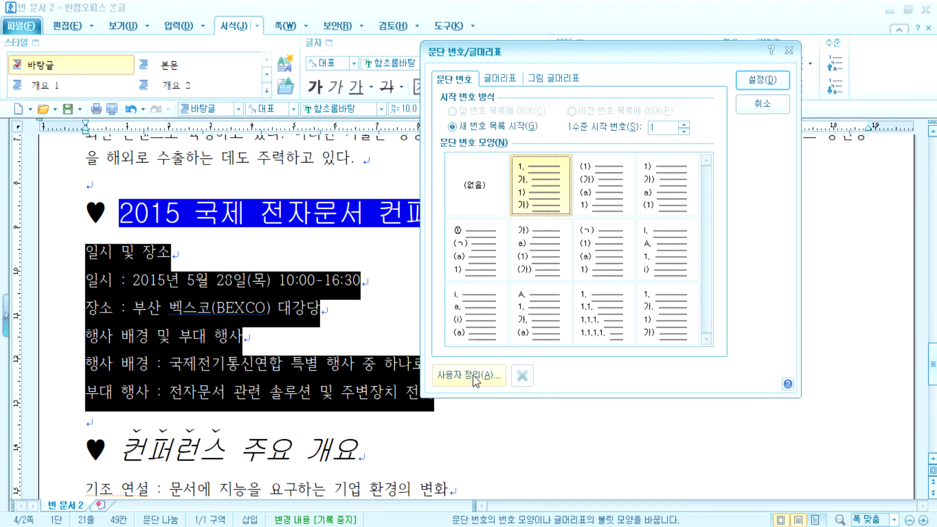
{"action": "left_click", "coordinate": [477, 198]}
{"action": "left_click", "coordinate": [521, 197]}
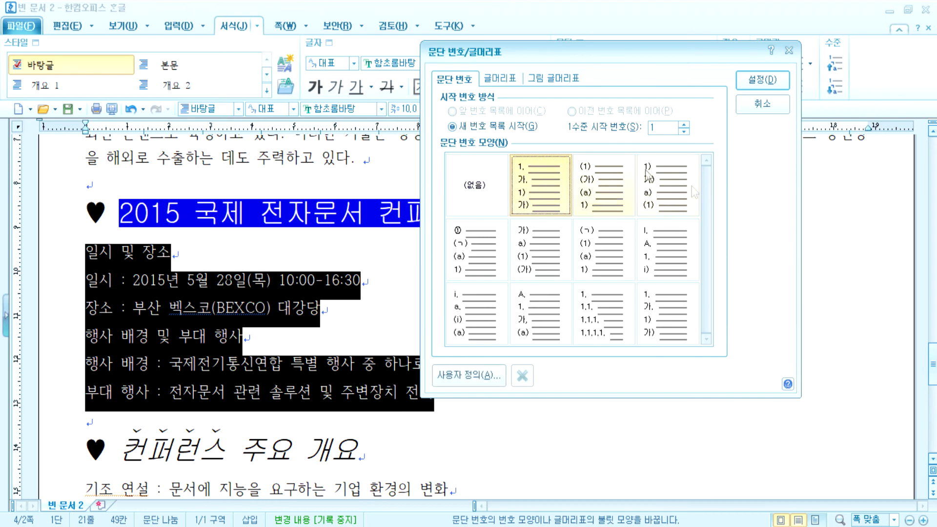
Open the custom numbering settings and define level 1 with the format ^1. and the A,B,C number style
{"action": "left_click", "coordinate": [472, 378]}
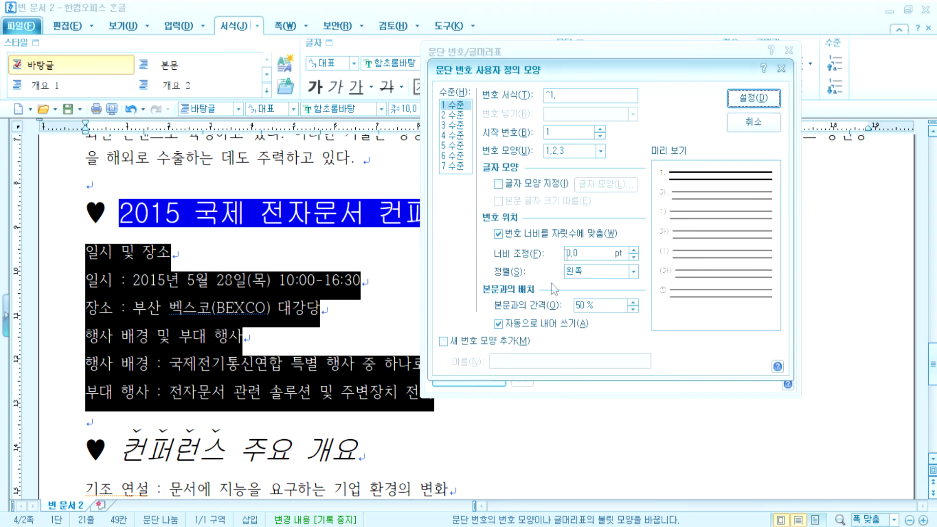
{"action": "left_click_drag", "start_coordinate": [564, 63], "coordinate": [564, 87]}
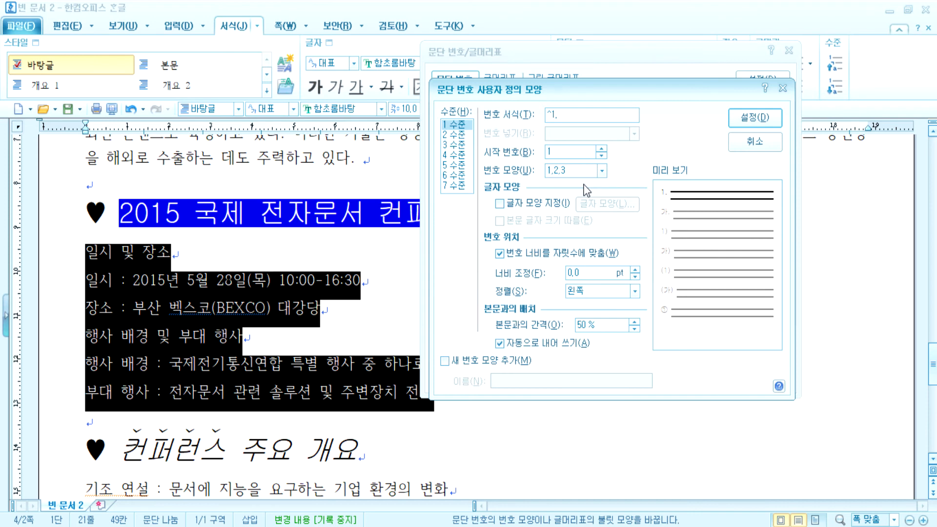
{"action": "key", "text": "BackSpace"}
{"action": "type", "text": ")"}
{"action": "key", "text": "BackSpace"}
{"action": "type", "text": "."}
{"action": "left_click", "coordinate": [575, 171]}
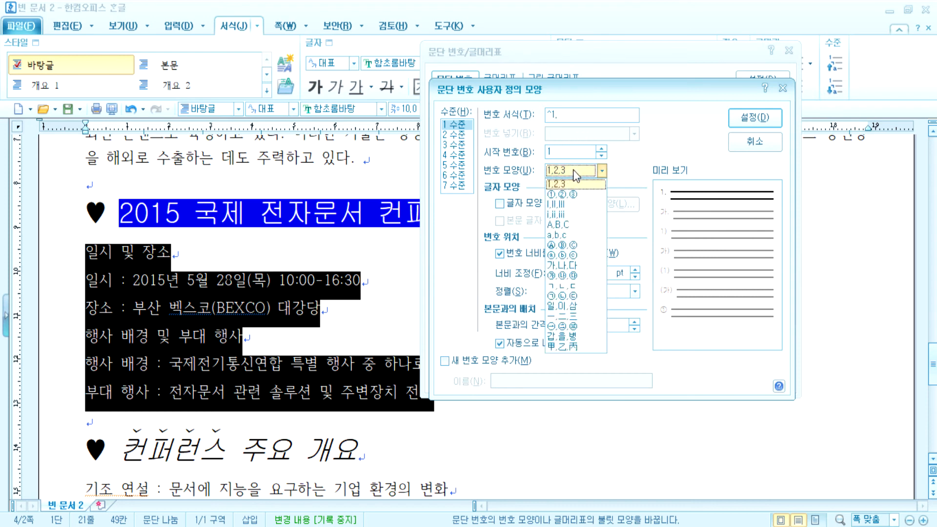
{"action": "left_click", "coordinate": [565, 225]}
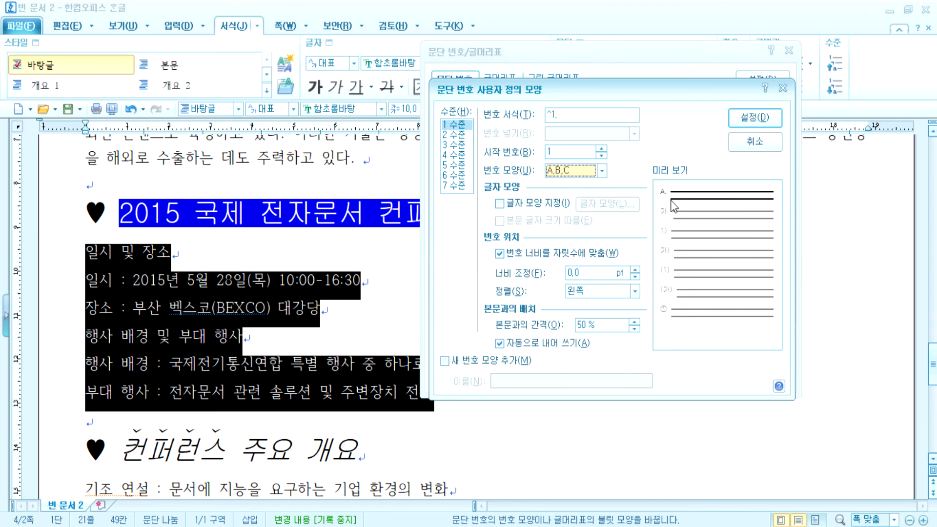
Set the number style of level 2 to i,ii,iii in the custom numbering
{"action": "left_click", "coordinate": [458, 134]}
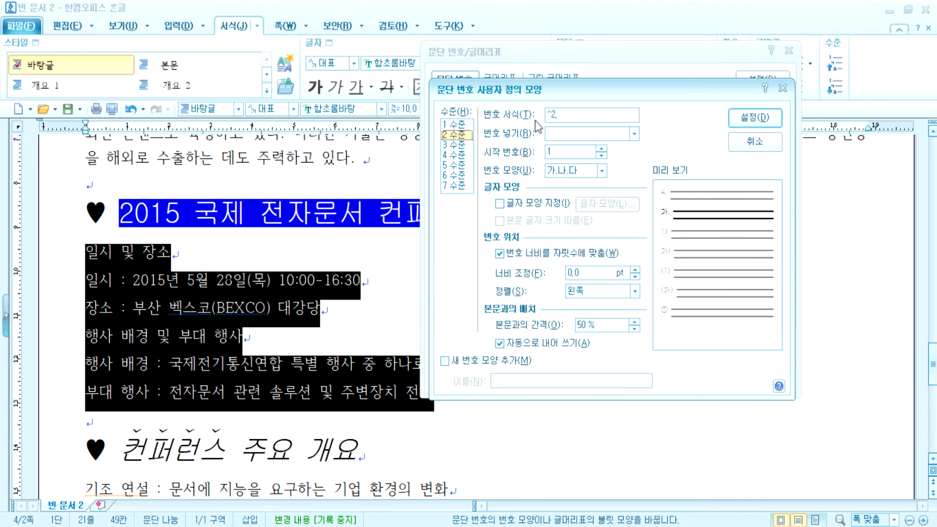
{"action": "left_click", "coordinate": [583, 174]}
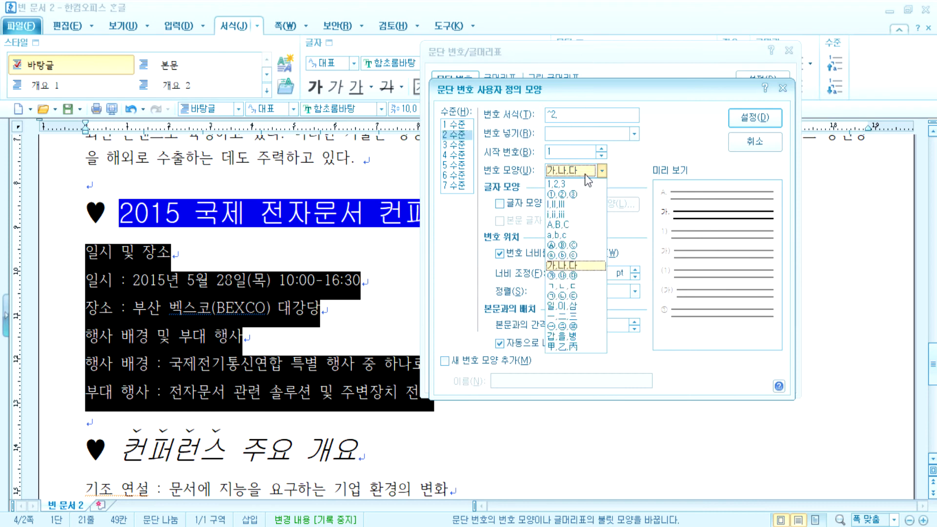
{"action": "left_click", "coordinate": [567, 215]}
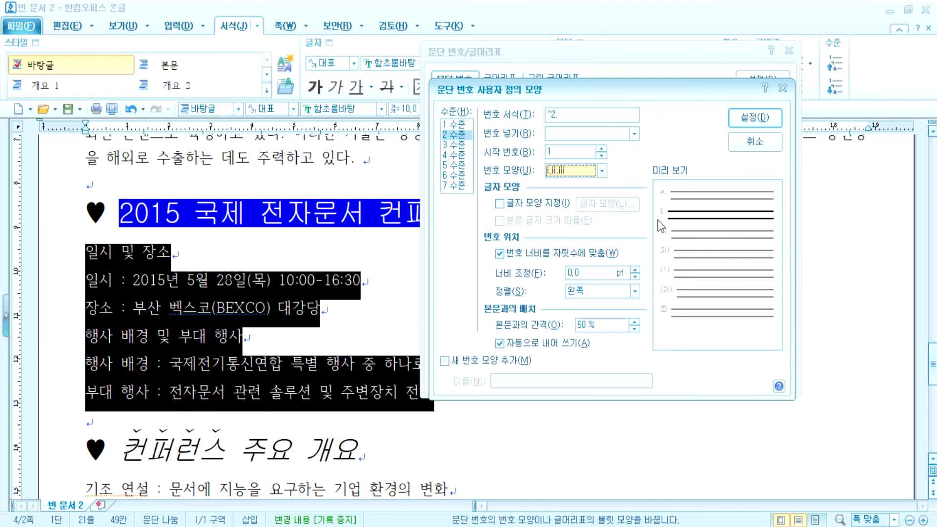
{"action": "left_click", "coordinate": [457, 124]}
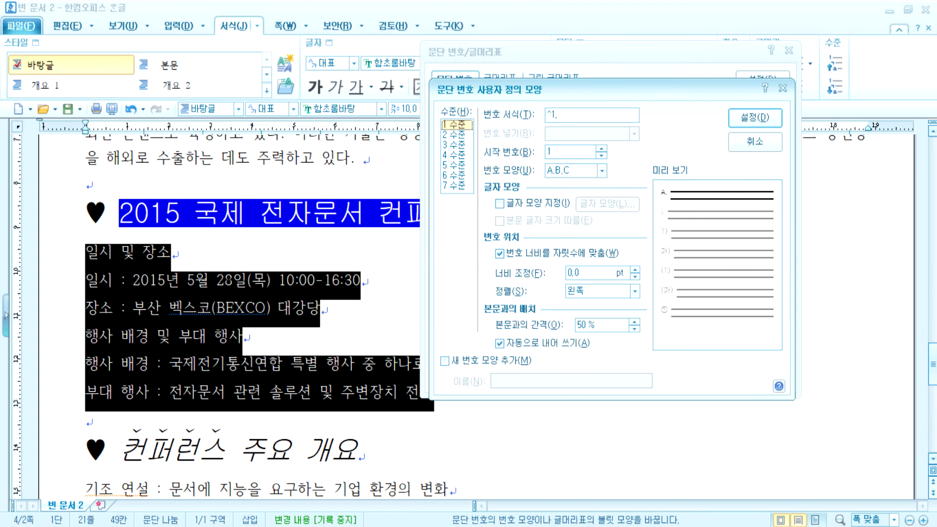
Switch to Notepad and add a 문단번호모양 note with the line A. 개요 and an indented i. line below it
{"action": "key", "text": "alt+Tab"}
{"action": "scroll", "coordinate": [272, 280], "scroll_direction": "down", "scroll_amount": 2}
{"action": "left_click", "coordinate": [190, 293]}
{"action": "type", "text": "문단"}
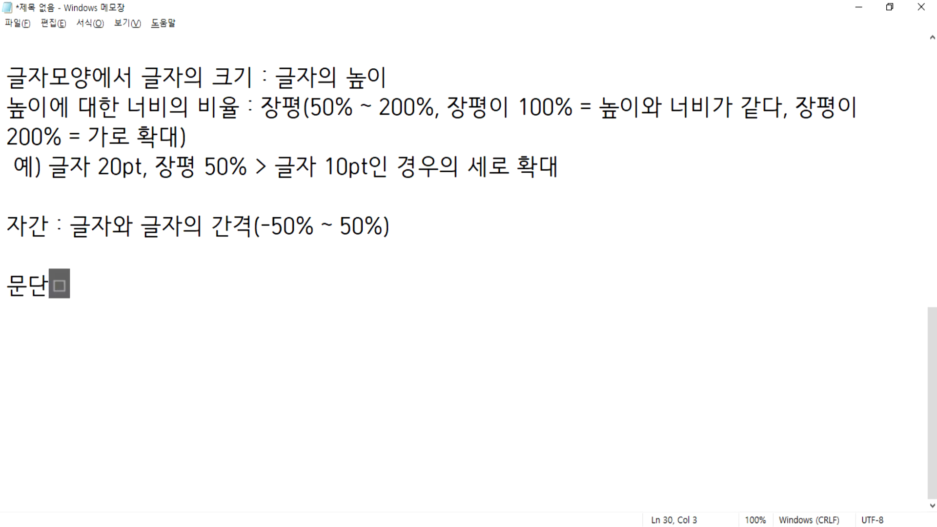
{"action": "type", "text": "번호모양"}
{"action": "key", "text": "Return"}
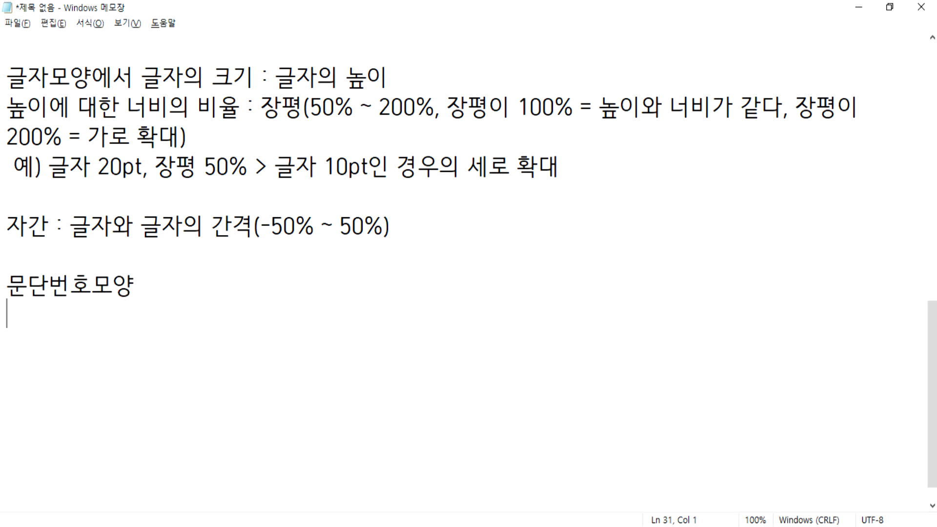
{"action": "type", "text": "A. 개요"}
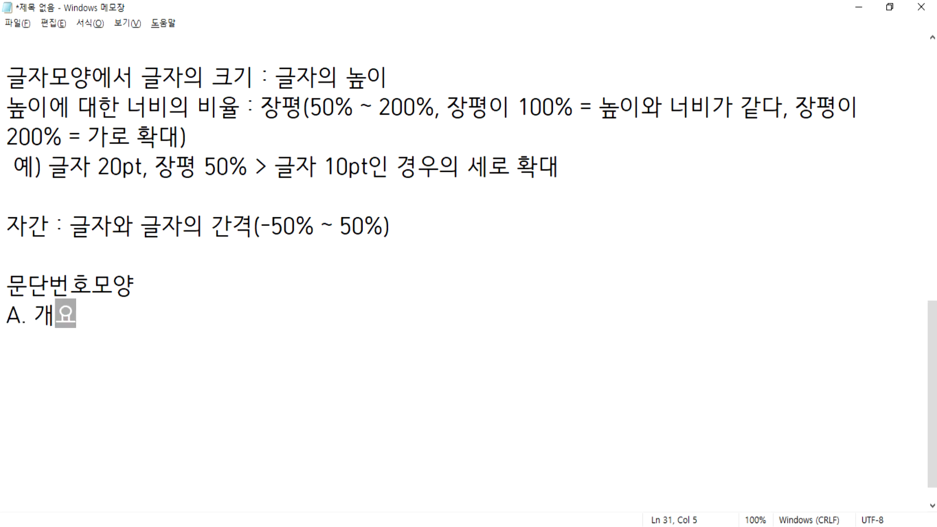
{"action": "key", "text": "Return"}
{"action": "type", "text": "i."}
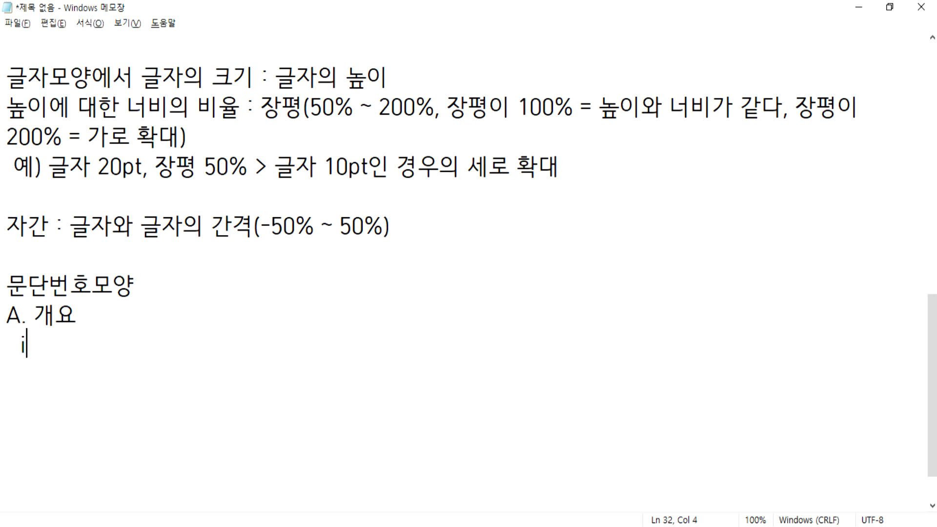
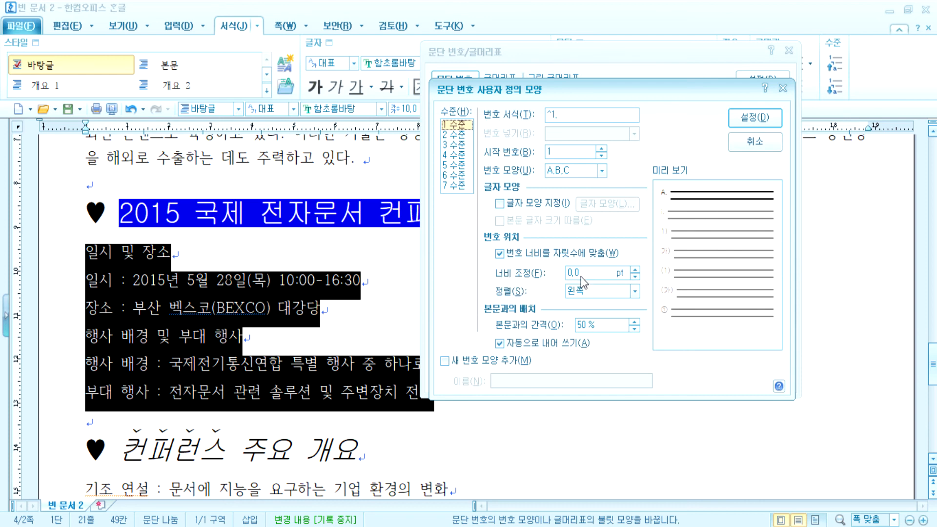
Back in Hangul, set the level 1 number width to 20 pt with right (오른쪽) alignment
{"action": "left_click", "coordinate": [574, 275]}
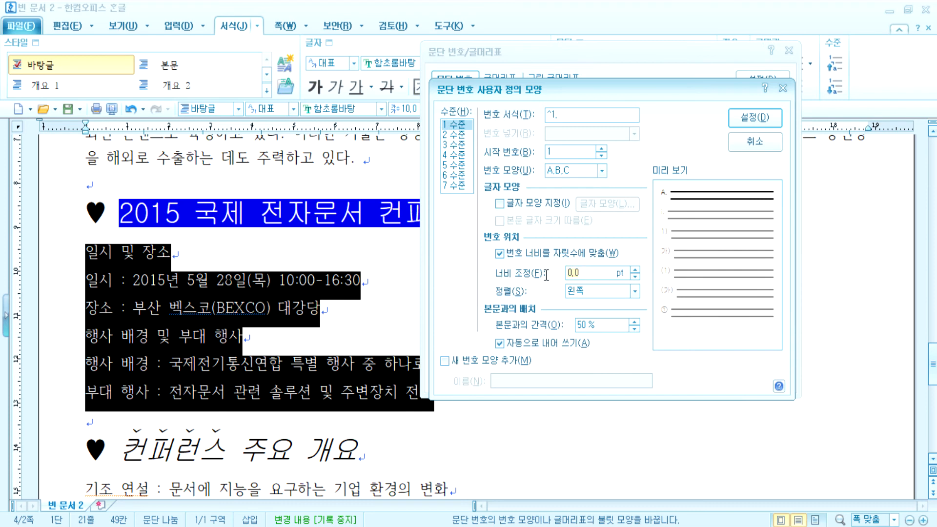
{"action": "type", "text": "20"}
{"action": "left_click", "coordinate": [588, 292]}
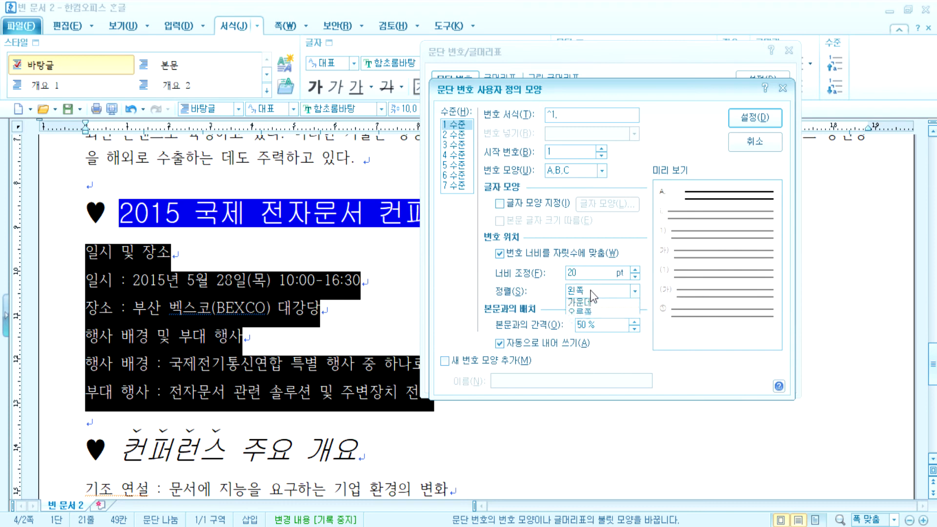
{"action": "left_click", "coordinate": [584, 324]}
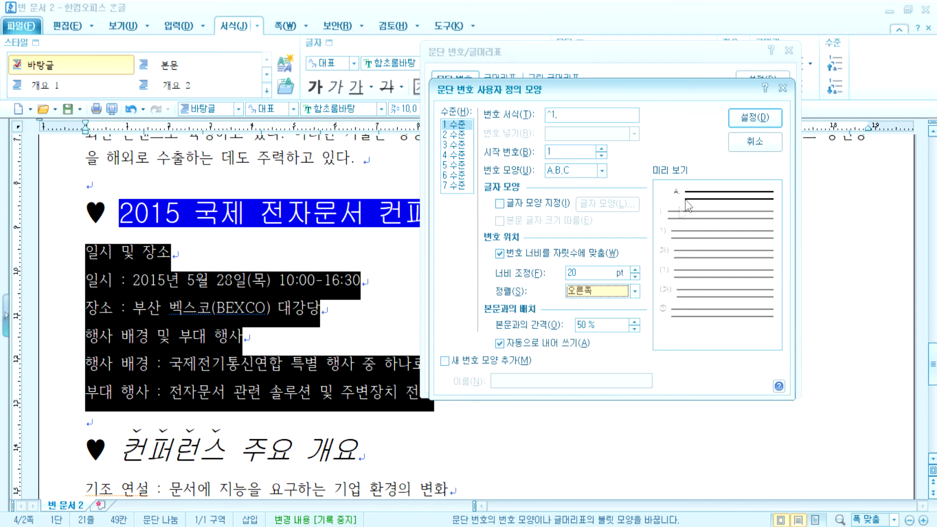
{"action": "left_click", "coordinate": [610, 293]}
{"action": "left_click", "coordinate": [597, 303]}
{"action": "left_click", "coordinate": [598, 291]}
{"action": "left_click", "coordinate": [588, 323]}
Set the level 2 number width to 30 pt with right (오른쪽) alignment and apply the custom numbering to the detail lines
{"action": "left_click", "coordinate": [456, 134]}
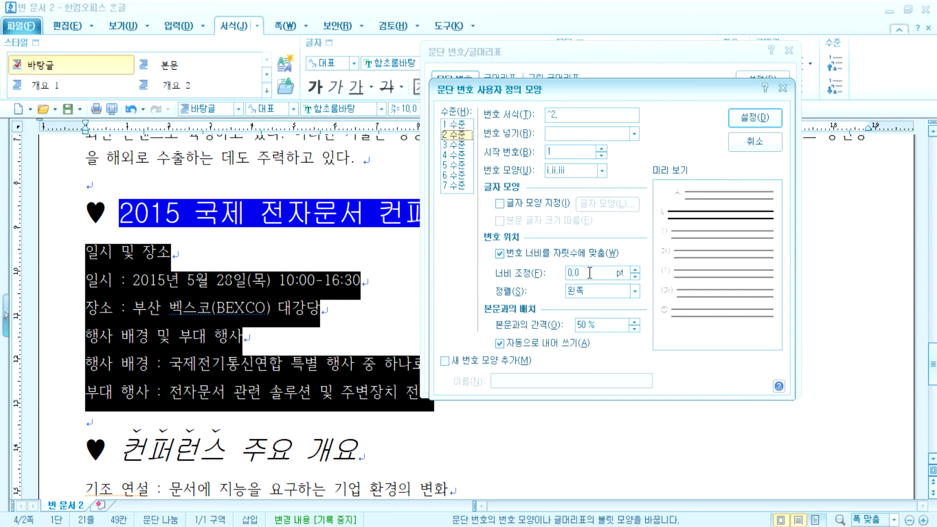
{"action": "type", "text": "3."}
{"action": "type", "text": "0"}
{"action": "left_click", "coordinate": [594, 291]}
{"action": "left_click", "coordinate": [591, 321]}
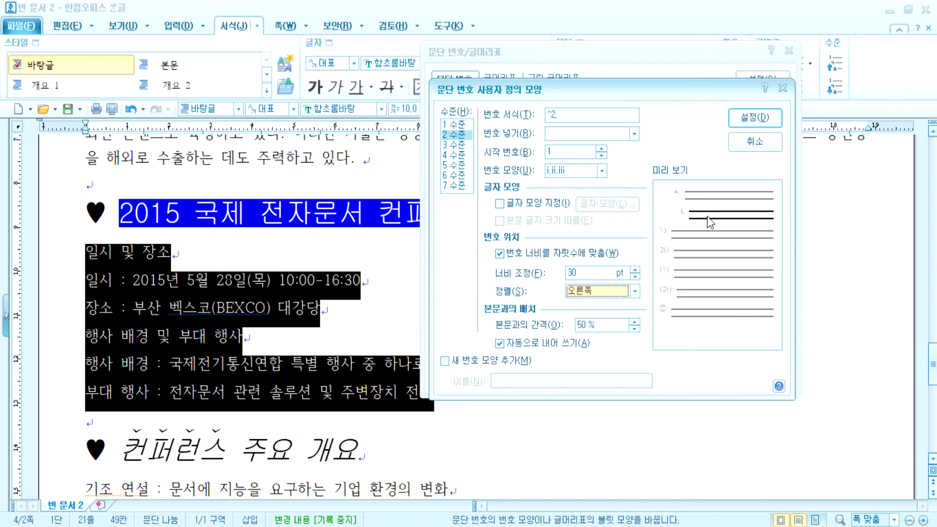
{"action": "left_click", "coordinate": [762, 119]}
{"action": "left_click", "coordinate": [761, 79]}
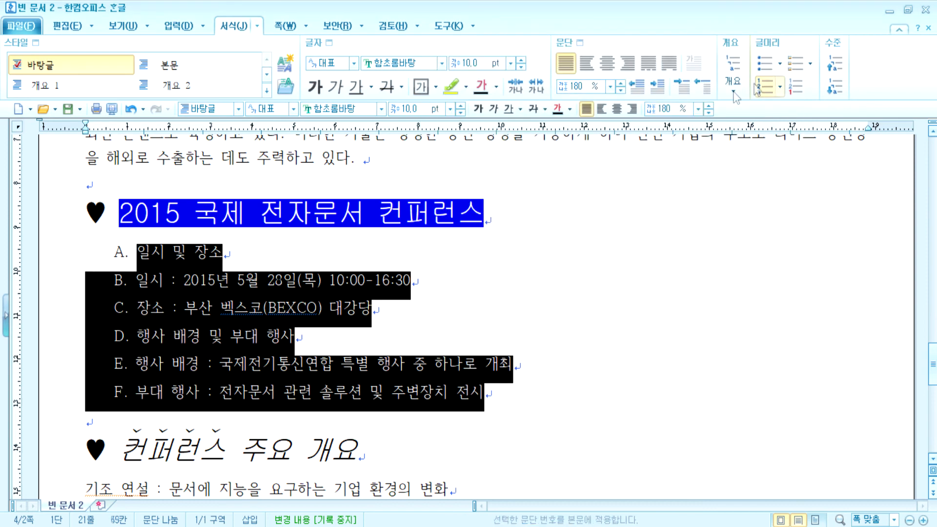
Demote the 일시, 장소, 행사 배경 and 부대 행사 lines by one numbering level
{"action": "left_click", "coordinate": [136, 287]}
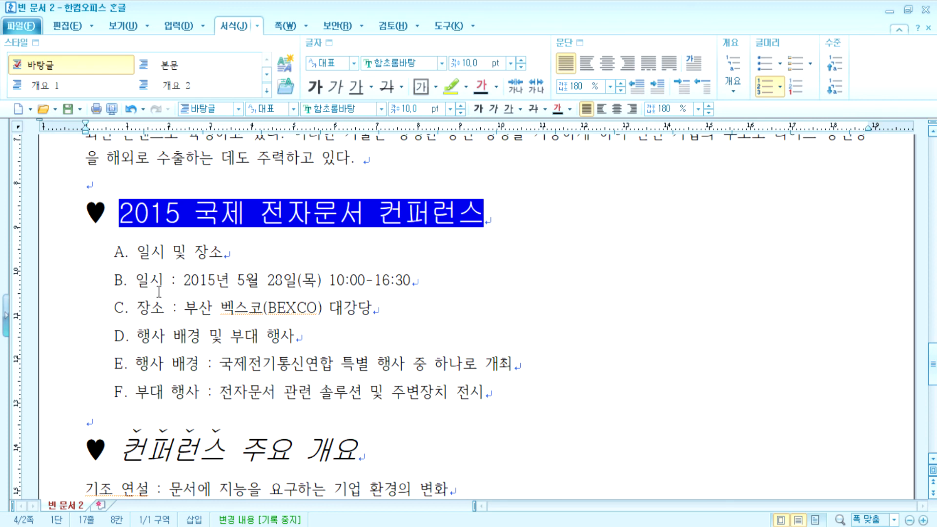
{"action": "key", "text": "shift+Right"}
{"action": "key", "text": "shift+Right"}
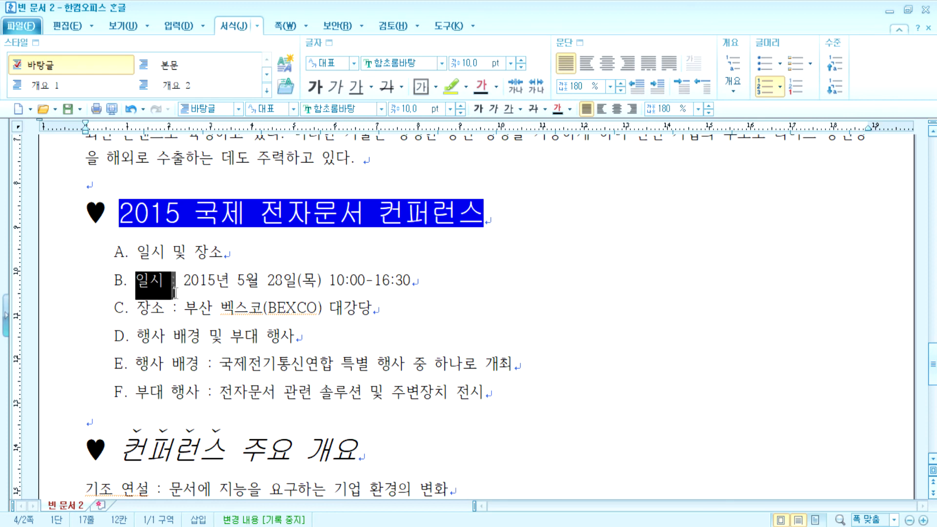
{"action": "key", "text": "shift+Down"}
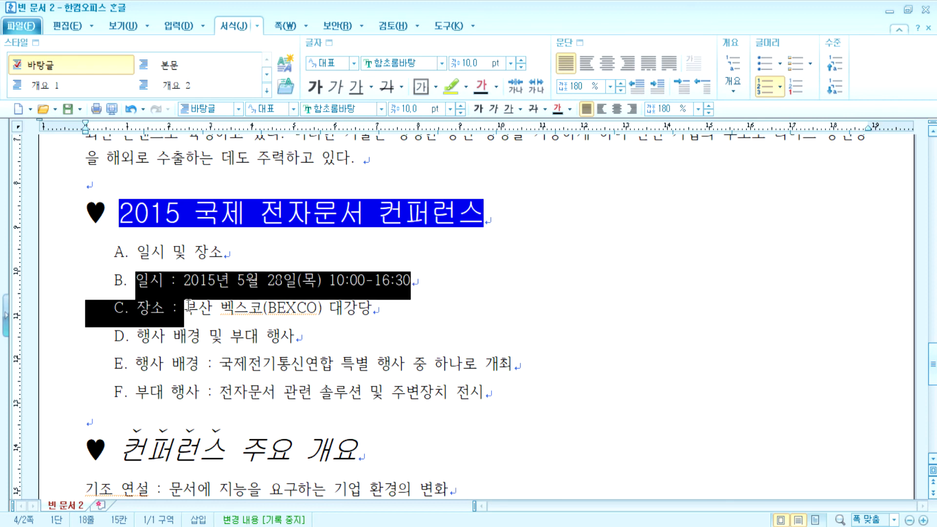
{"action": "left_click", "coordinate": [835, 89]}
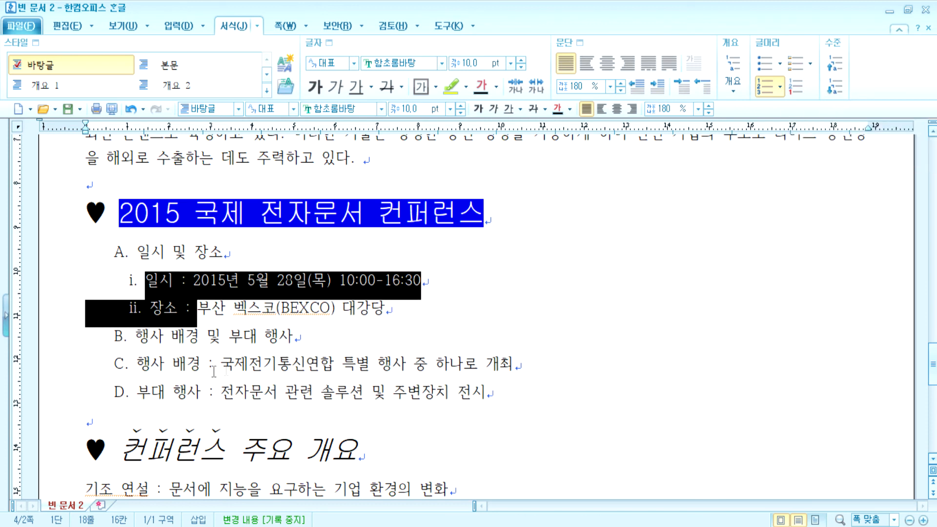
{"action": "left_click_drag", "start_coordinate": [174, 365], "coordinate": [187, 390]}
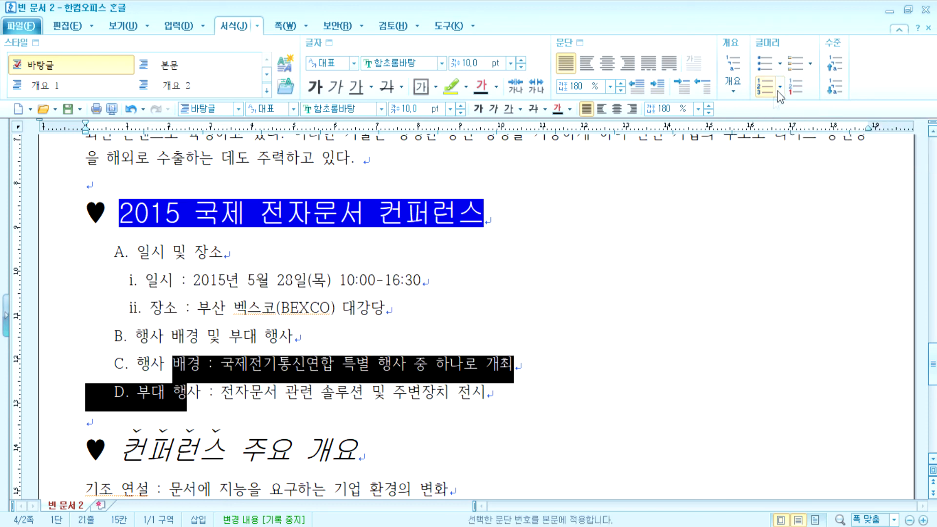
{"action": "left_click", "coordinate": [835, 89]}
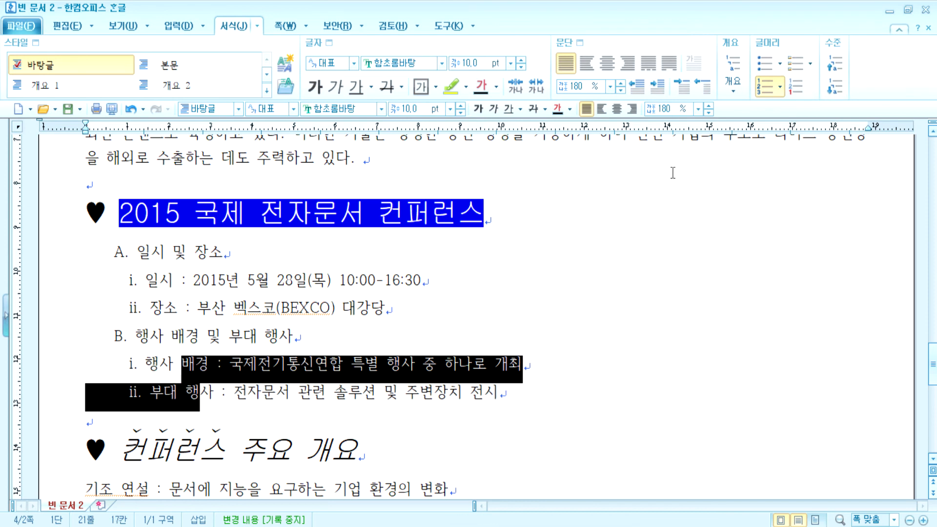
Promote the 일시, 장소, 행사 배경 and 부대 행사 lines back to the first numbering level
{"action": "left_click", "coordinate": [194, 287]}
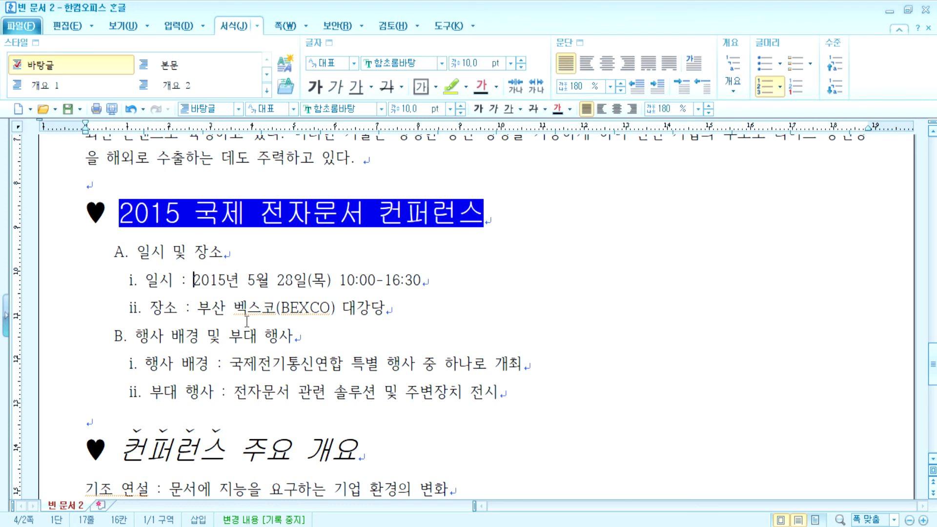
{"action": "left_click", "coordinate": [170, 290]}
{"action": "left_click_drag", "start_coordinate": [171, 291], "coordinate": [178, 310]}
{"action": "left_click", "coordinate": [835, 63]}
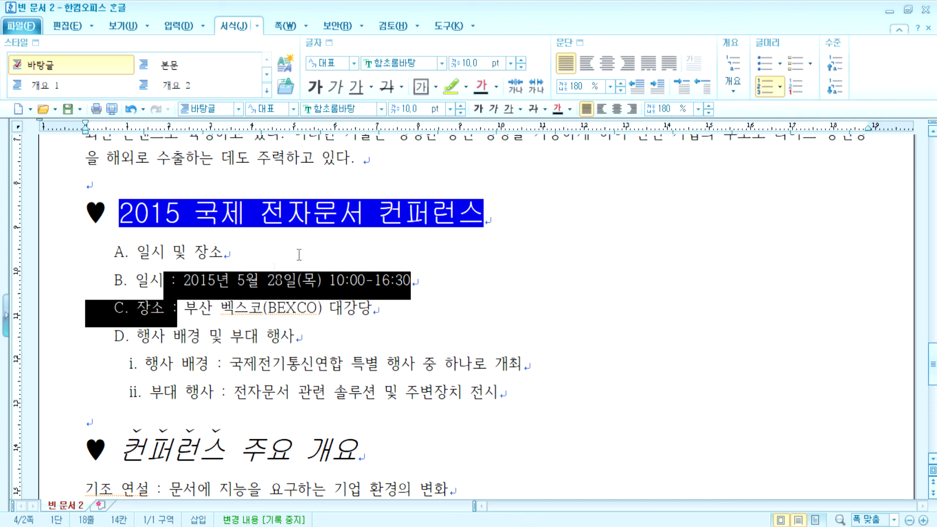
{"action": "left_click_drag", "start_coordinate": [160, 363], "coordinate": [178, 392]}
{"action": "left_click", "coordinate": [740, 88]}
{"action": "left_click", "coordinate": [141, 279]}
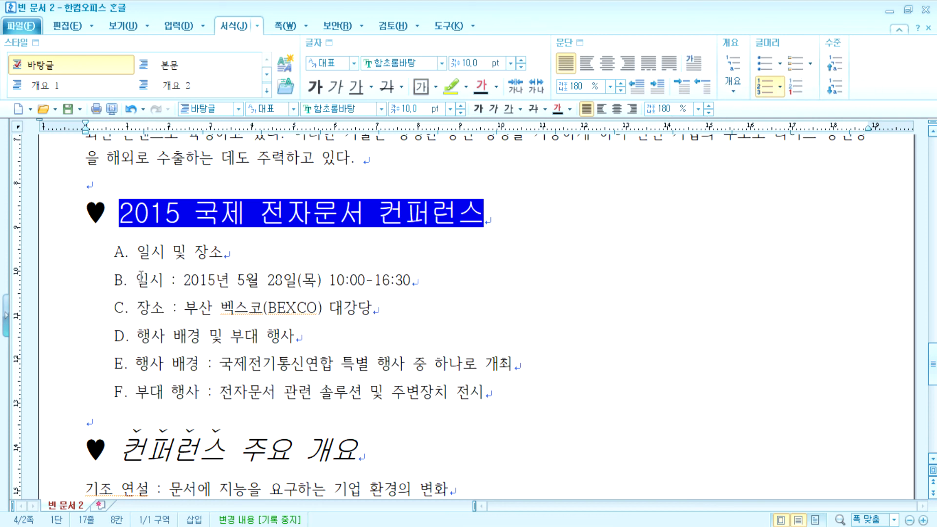
Compare the heading lines and sub-item lines of the detail list with the A. and i. numbering notes in Notepad
{"action": "left_click_drag", "start_coordinate": [141, 279], "coordinate": [380, 312]}
{"action": "left_click_drag", "start_coordinate": [195, 254], "coordinate": [113, 257]}
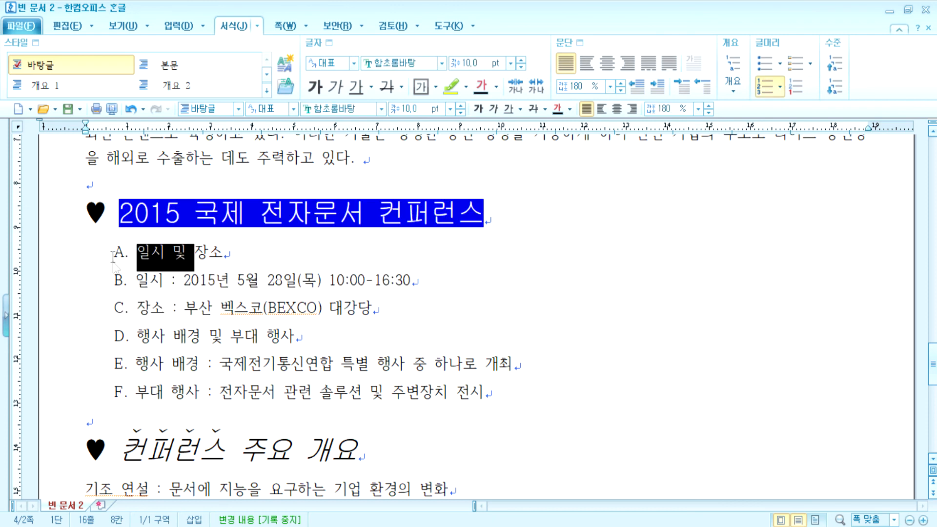
{"action": "left_click_drag", "start_coordinate": [136, 336], "coordinate": [223, 336]}
{"action": "left_click_drag", "start_coordinate": [181, 282], "coordinate": [215, 306]}
{"action": "left_click_drag", "start_coordinate": [200, 363], "coordinate": [211, 390]}
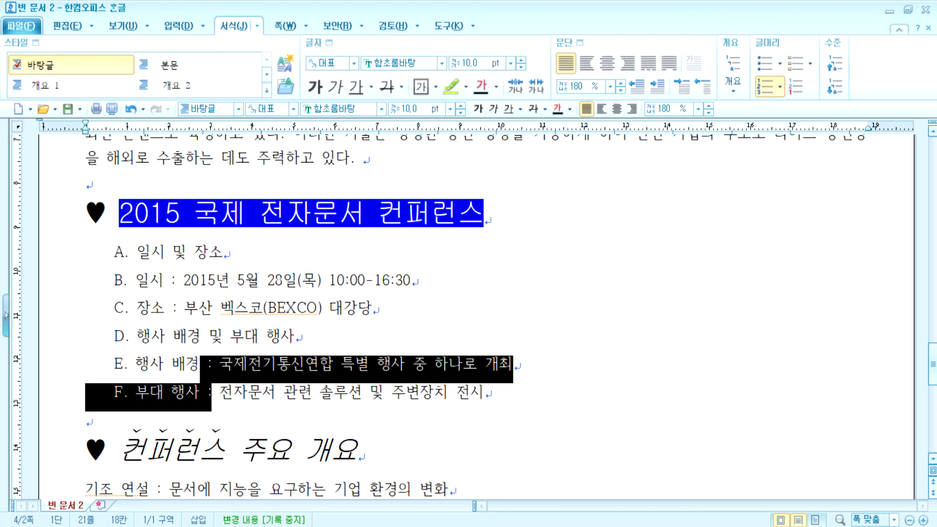
{"action": "key", "text": "alt+Tab"}
{"action": "left_click_drag", "start_coordinate": [40, 346], "coordinate": [92, 380]}
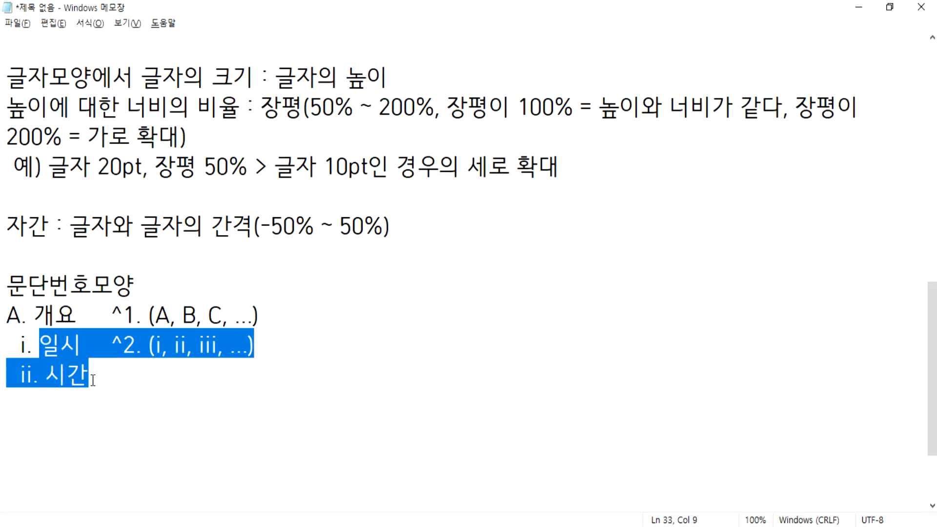
{"action": "left_click", "coordinate": [263, 458]}
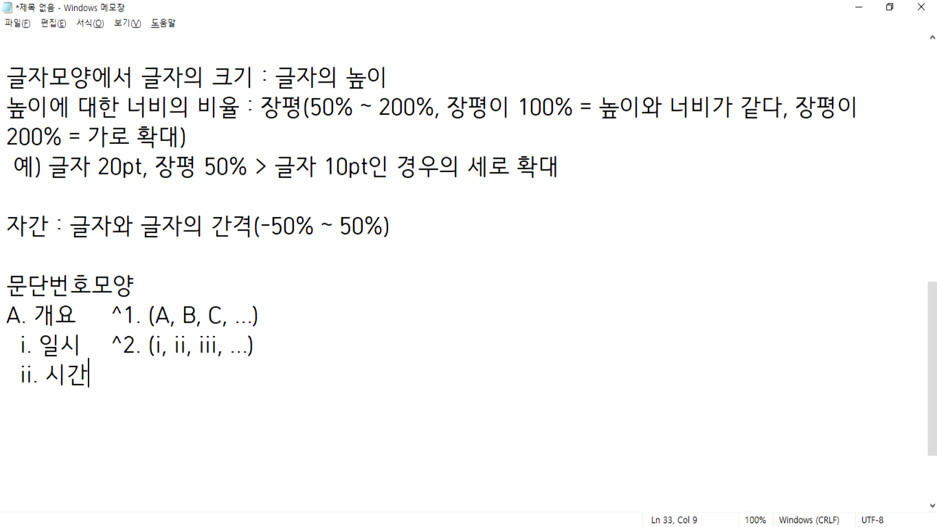
Return to the Hangul document and demote the 일시, 장소, 행사 배경 and 부대 행사 lines to the second numbering level
{"action": "key", "text": "alt+Tab"}
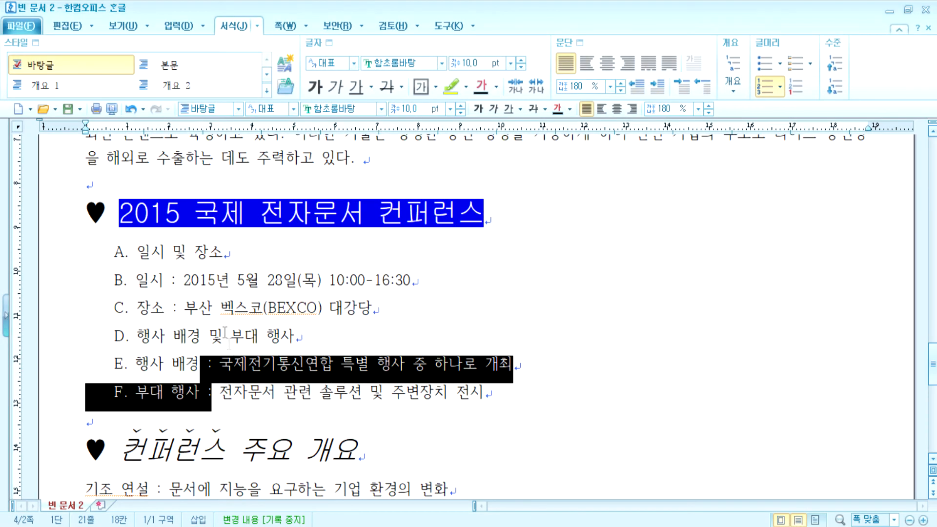
{"action": "left_click", "coordinate": [208, 280]}
{"action": "left_click_drag", "start_coordinate": [199, 281], "coordinate": [218, 308]}
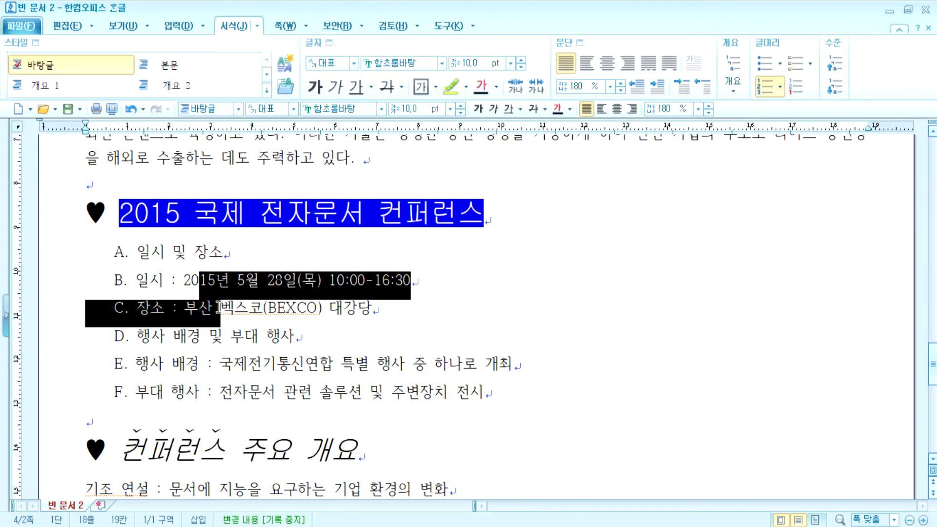
{"action": "left_click_drag", "start_coordinate": [133, 281], "coordinate": [356, 312]}
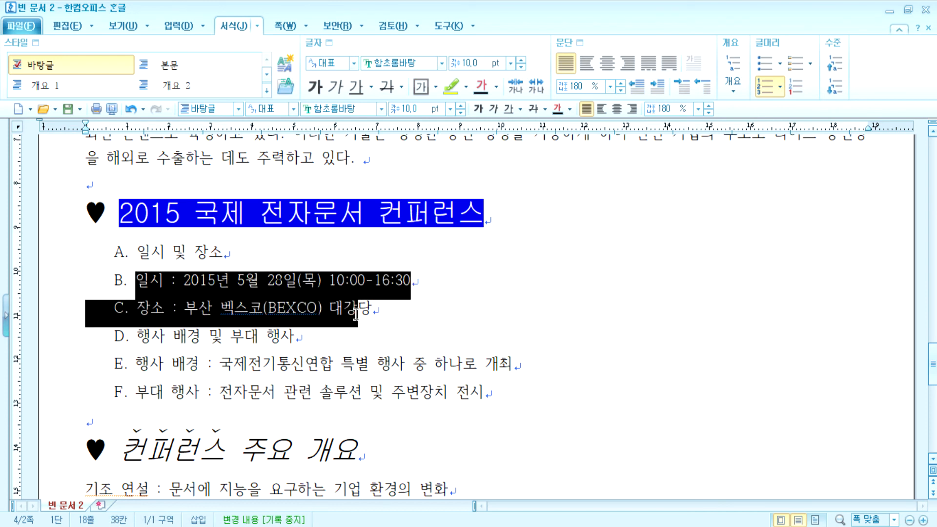
{"action": "left_click", "coordinate": [262, 307]}
{"action": "left_click_drag", "start_coordinate": [262, 282], "coordinate": [306, 308]}
{"action": "left_click", "coordinate": [278, 307]}
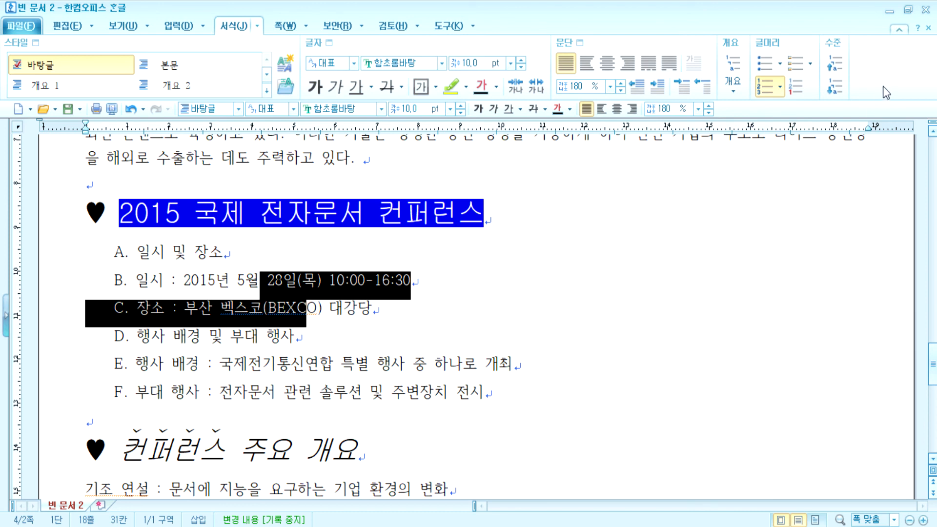
{"action": "left_click", "coordinate": [839, 90]}
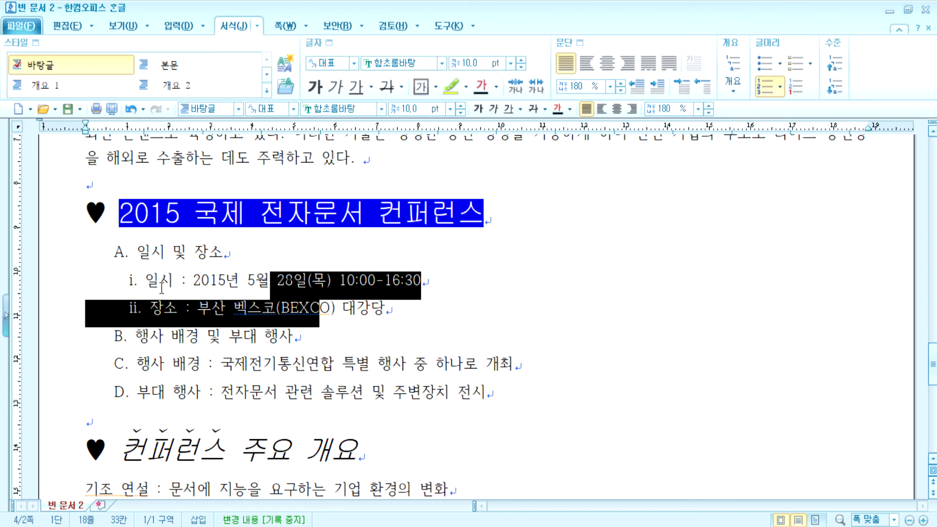
{"action": "left_click_drag", "start_coordinate": [151, 364], "coordinate": [195, 393]}
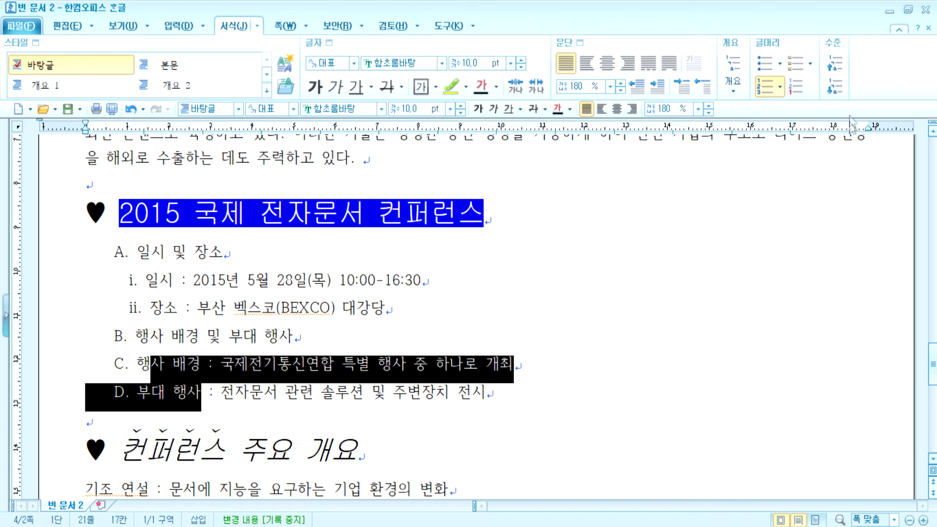
{"action": "left_click", "coordinate": [838, 90]}
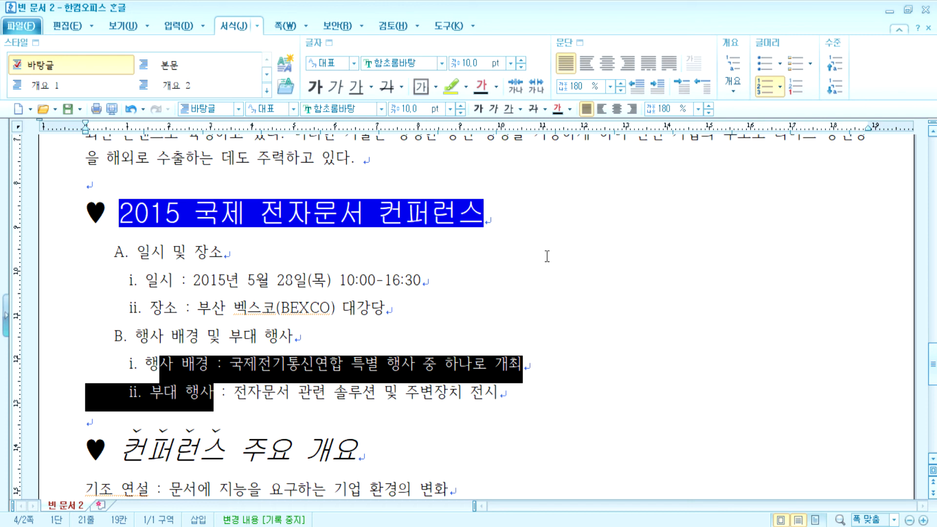
Set the line spacing of the three lines under the 컨퍼런스 주요 개요 heading to 180%
{"action": "scroll", "coordinate": [457, 217], "scroll_direction": "down", "scroll_amount": 3}
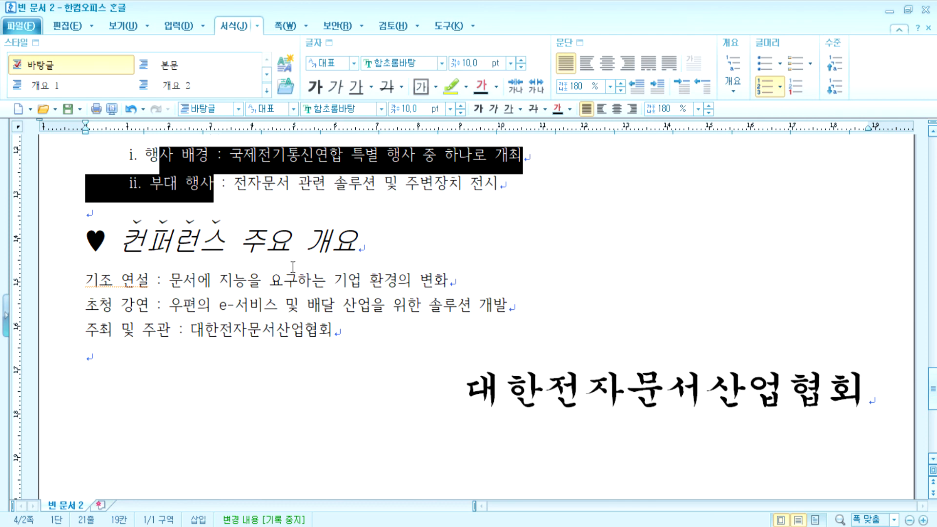
{"action": "left_click_drag", "start_coordinate": [140, 281], "coordinate": [188, 334]}
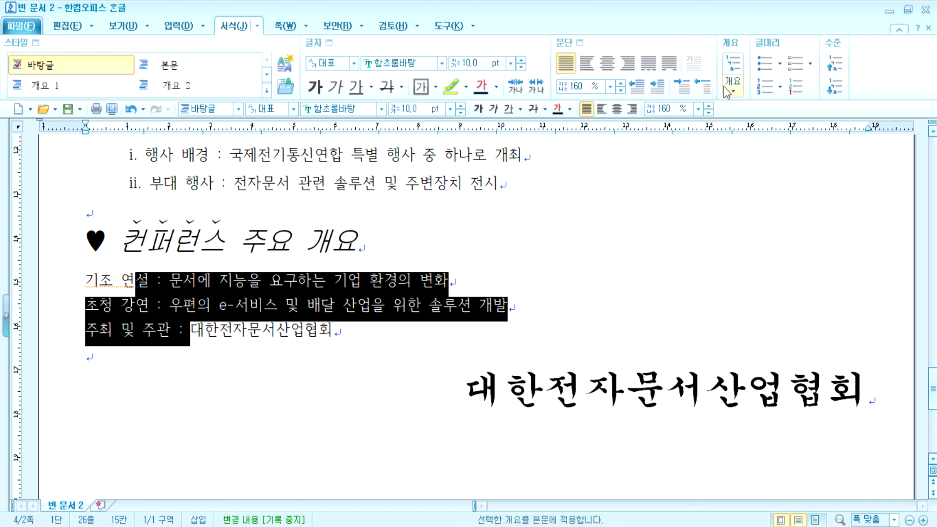
{"action": "left_click", "coordinate": [698, 109]}
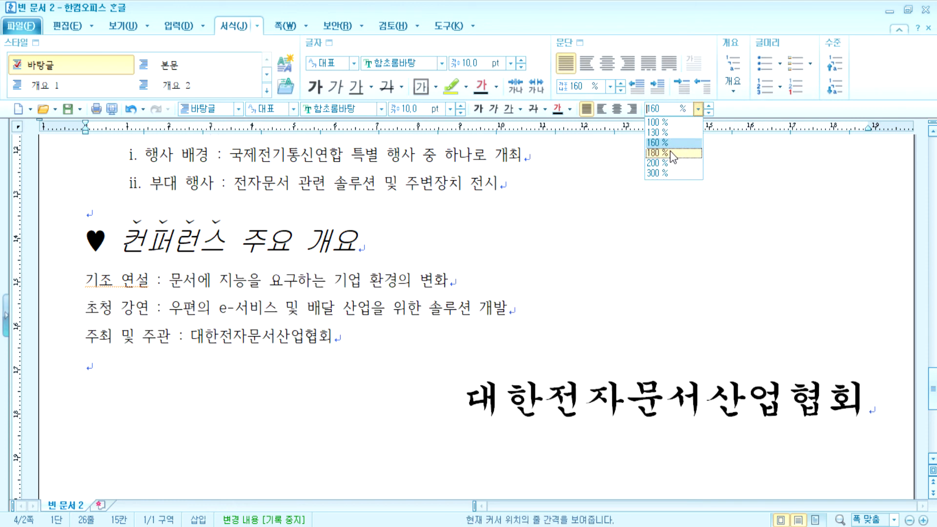
{"action": "left_click", "coordinate": [673, 153]}
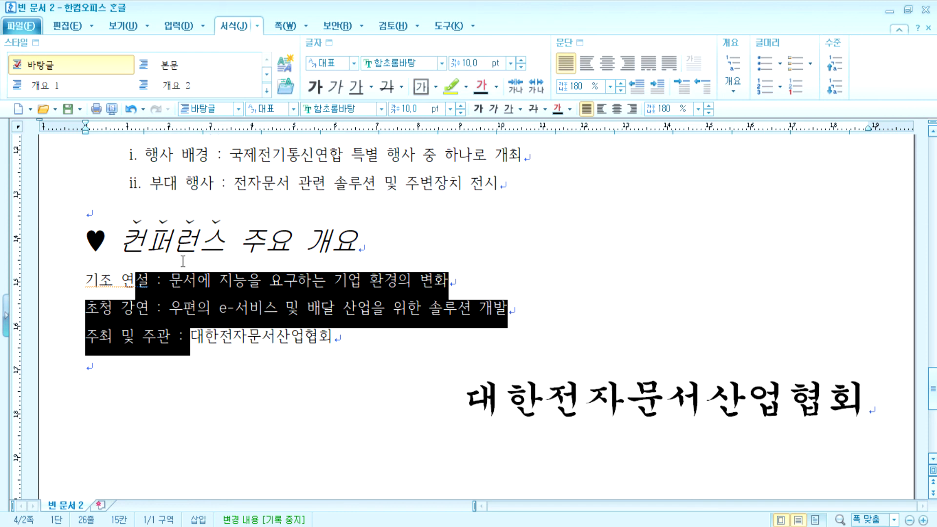
Apply the preset A. paragraph numbering to the three lines under the 컨퍼런스 주요 개요 heading
{"action": "left_click", "coordinate": [780, 88]}
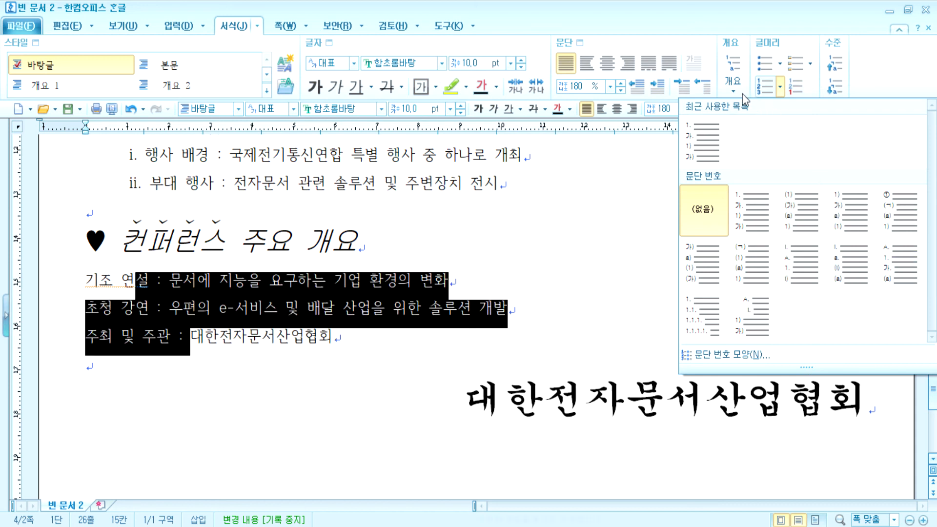
{"action": "right_click", "coordinate": [317, 317]}
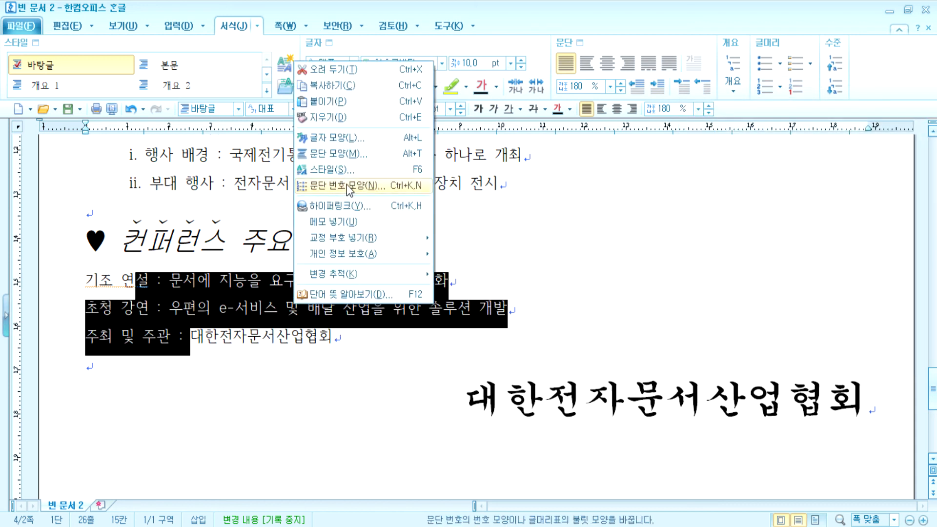
{"action": "left_click", "coordinate": [780, 90]}
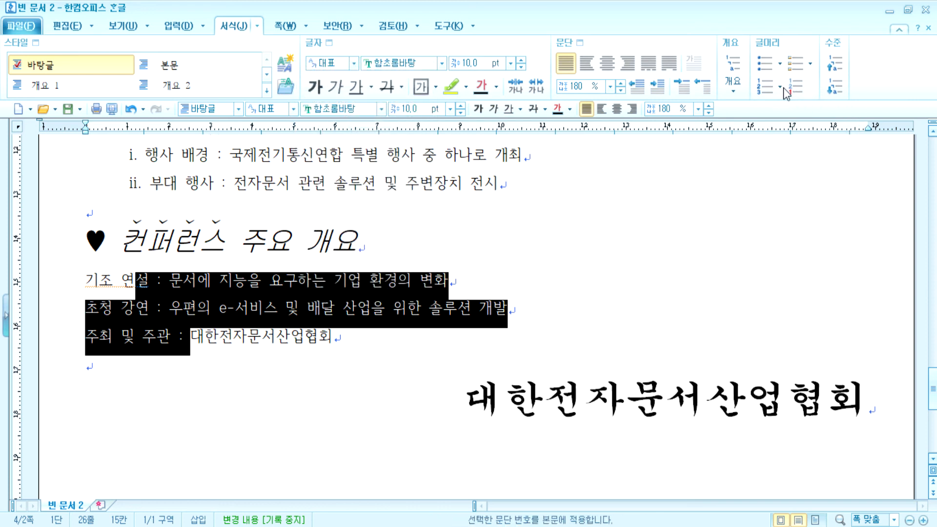
{"action": "left_click", "coordinate": [779, 87]}
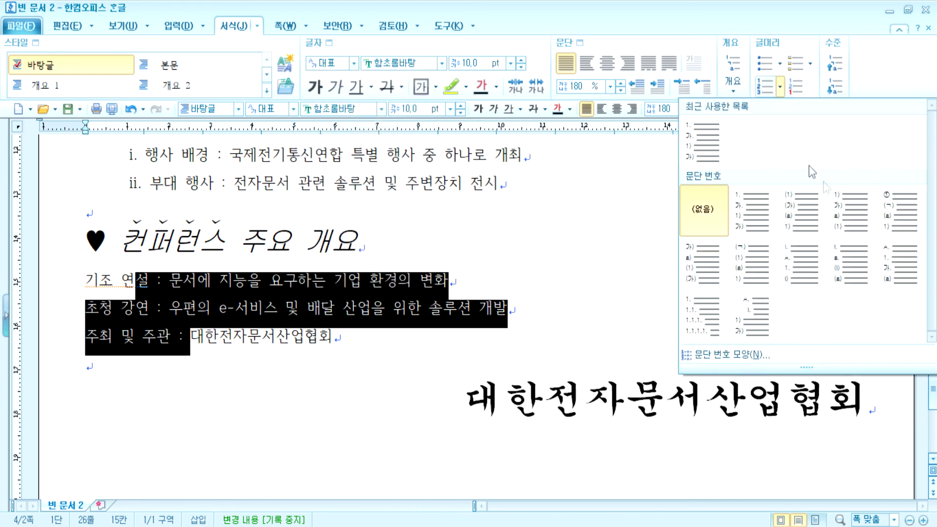
{"action": "left_click", "coordinate": [900, 263]}
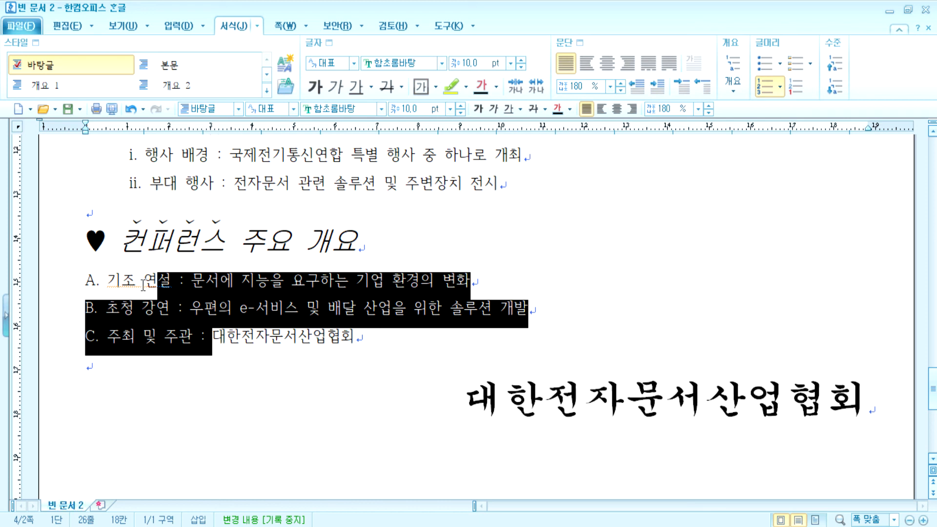
Set the left paragraph margin of the three 컨퍼런스 주요 개요 lines to 20 pt
{"action": "left_click", "coordinate": [577, 48]}
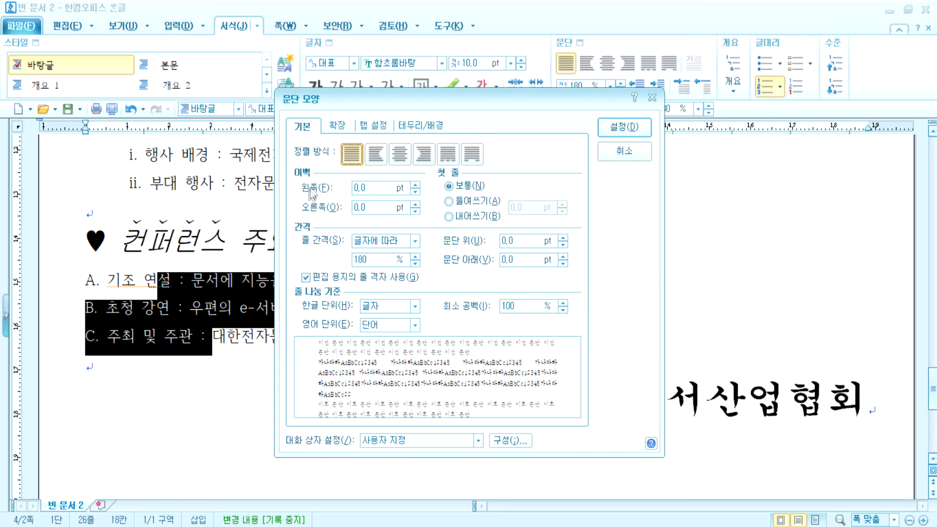
{"action": "left_click", "coordinate": [358, 188]}
{"action": "type", "text": "20"}
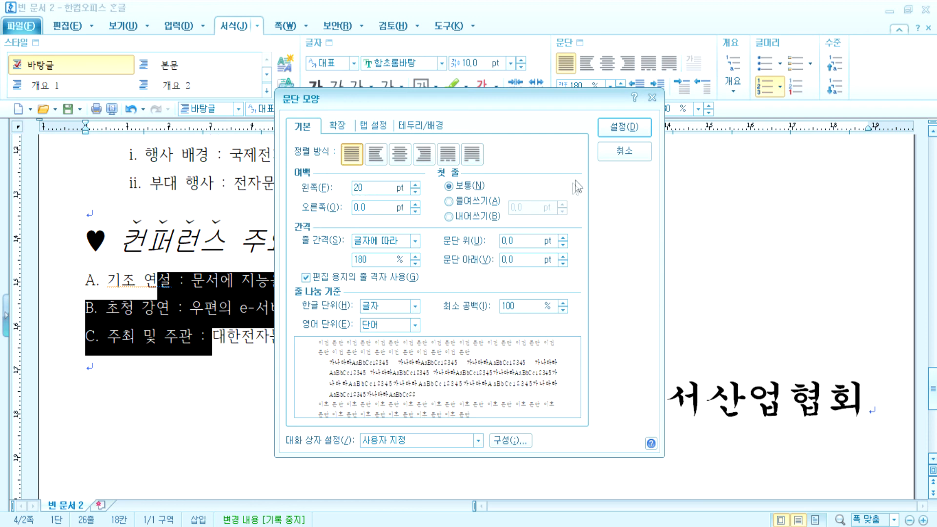
{"action": "left_click", "coordinate": [611, 132]}
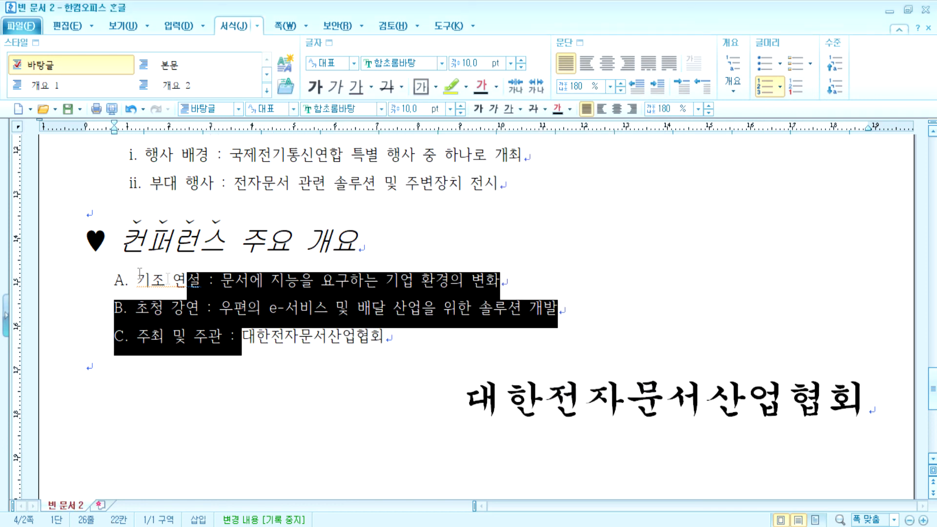
{"action": "left_click", "coordinate": [92, 280]}
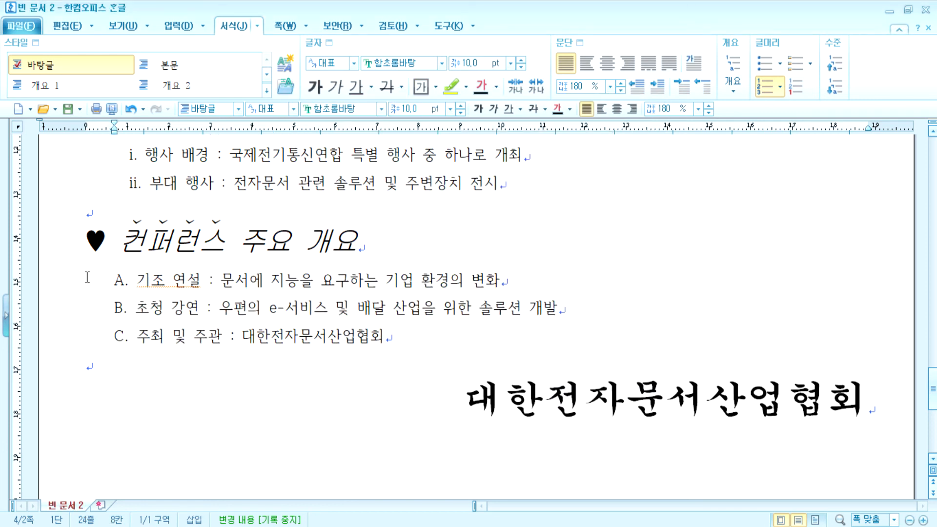
Review the custom numbering settings of levels 1 and 2 for the 2015 국제 전자문서 컨퍼런스 list, leaving them unaltered
{"action": "left_click", "coordinate": [133, 345]}
{"action": "scroll", "coordinate": [148, 356], "scroll_direction": "up", "scroll_amount": 3}
{"action": "left_click_drag", "start_coordinate": [137, 253], "coordinate": [219, 388]}
{"action": "right_click", "coordinate": [330, 280]}
{"action": "left_click", "coordinate": [368, 406]}
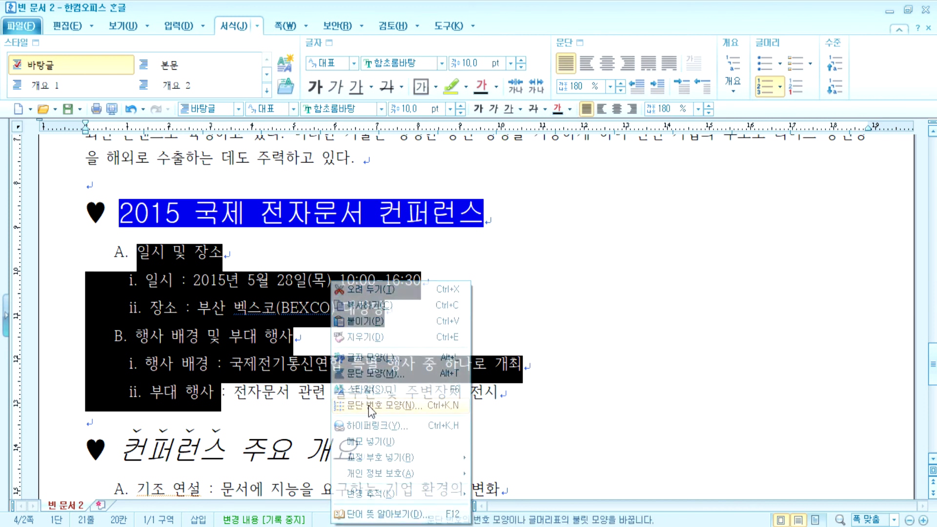
{"action": "left_click", "coordinate": [324, 419]}
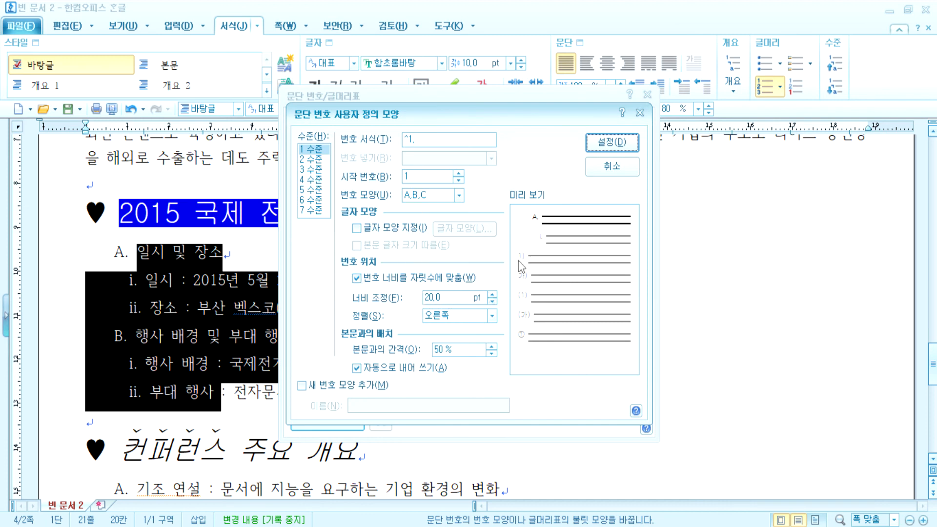
{"action": "left_click", "coordinate": [325, 160]}
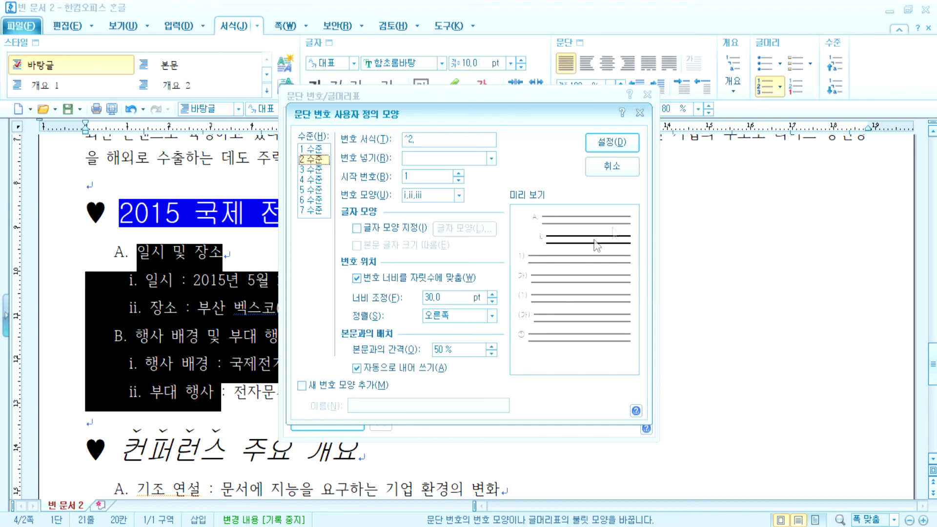
{"action": "left_click", "coordinate": [628, 166]}
{"action": "left_click", "coordinate": [610, 149]}
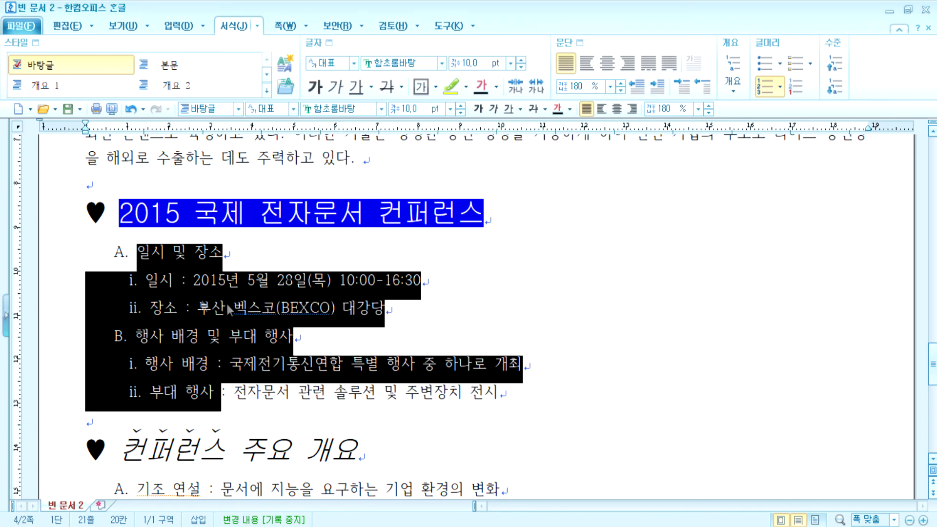
Check the paragraph margins of the 일시 및 장소 line
{"action": "left_click", "coordinate": [155, 252]}
{"action": "left_click_drag", "start_coordinate": [155, 253], "coordinate": [210, 253]}
{"action": "left_click", "coordinate": [580, 43]}
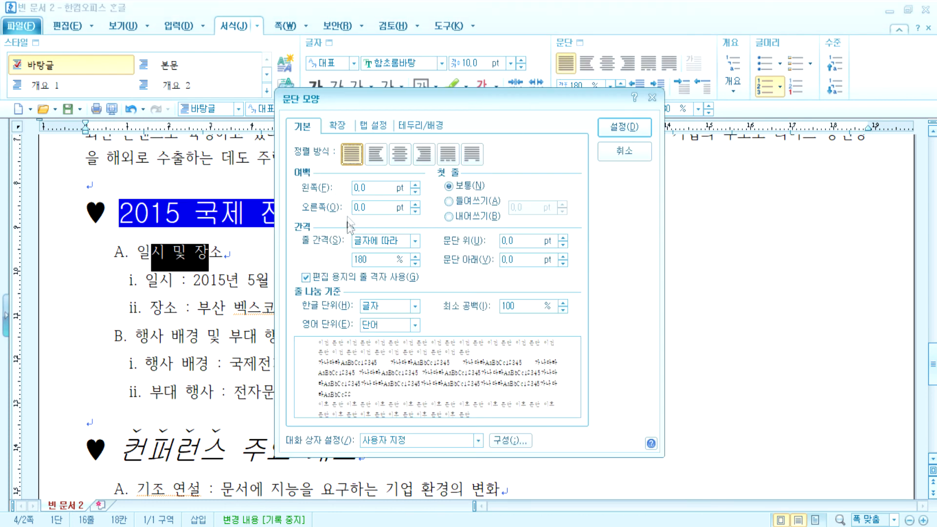
{"action": "left_click", "coordinate": [625, 151]}
Compare the indentation of the two numbered lists and check the paragraph margins of the 컨퍼런스 주요 개요 lines
{"action": "left_click_drag", "start_coordinate": [275, 279], "coordinate": [290, 312]}
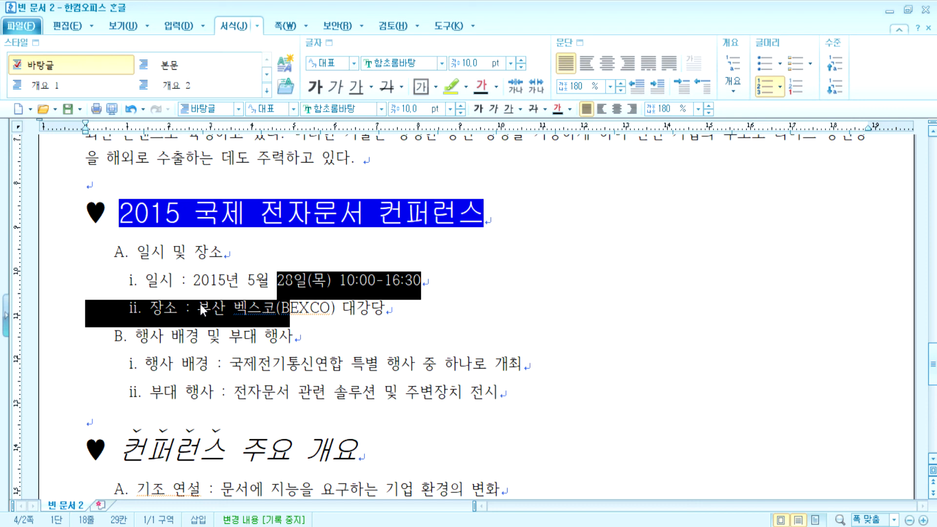
{"action": "scroll", "coordinate": [201, 308], "scroll_direction": "down", "scroll_amount": 5}
{"action": "left_click_drag", "start_coordinate": [201, 280], "coordinate": [254, 335]}
{"action": "scroll", "coordinate": [258, 346], "scroll_direction": "up", "scroll_amount": 3}
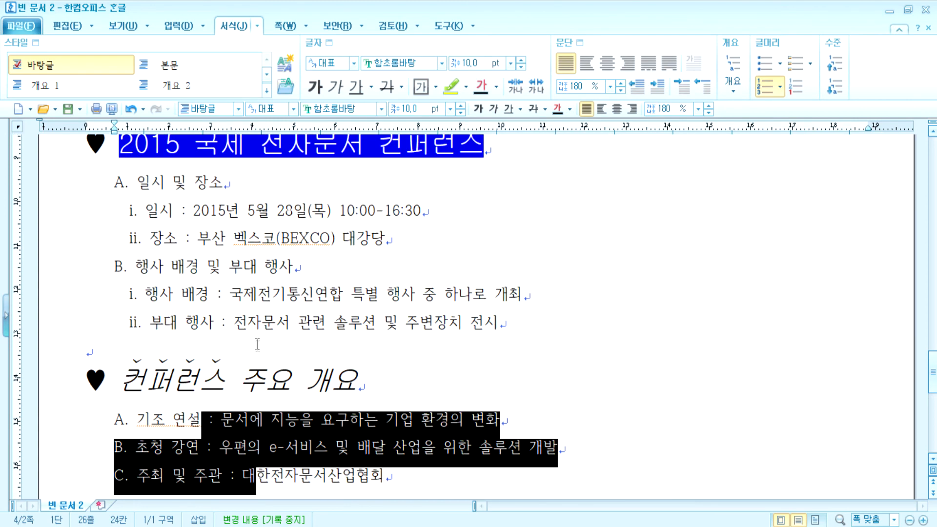
{"action": "left_click_drag", "start_coordinate": [194, 181], "coordinate": [246, 323]}
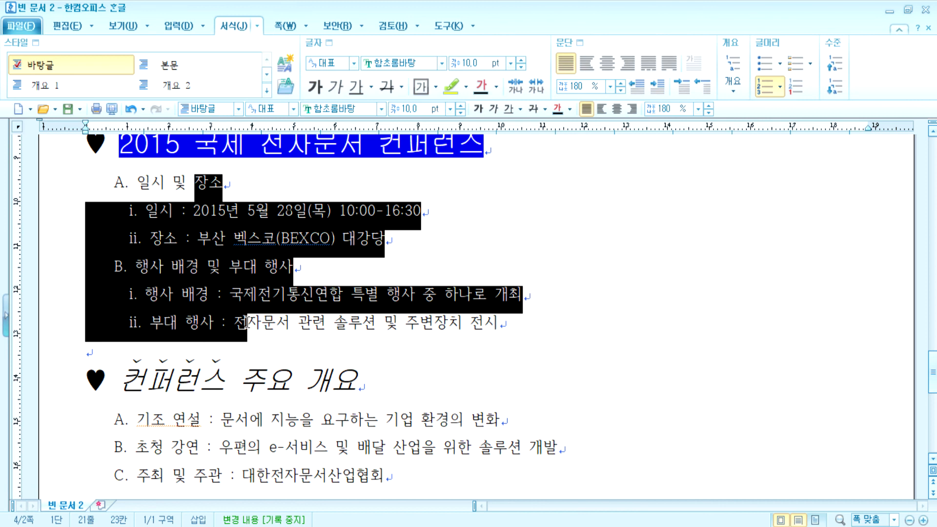
{"action": "scroll", "coordinate": [247, 323], "scroll_direction": "down", "scroll_amount": 3}
{"action": "left_click_drag", "start_coordinate": [235, 280], "coordinate": [271, 337]}
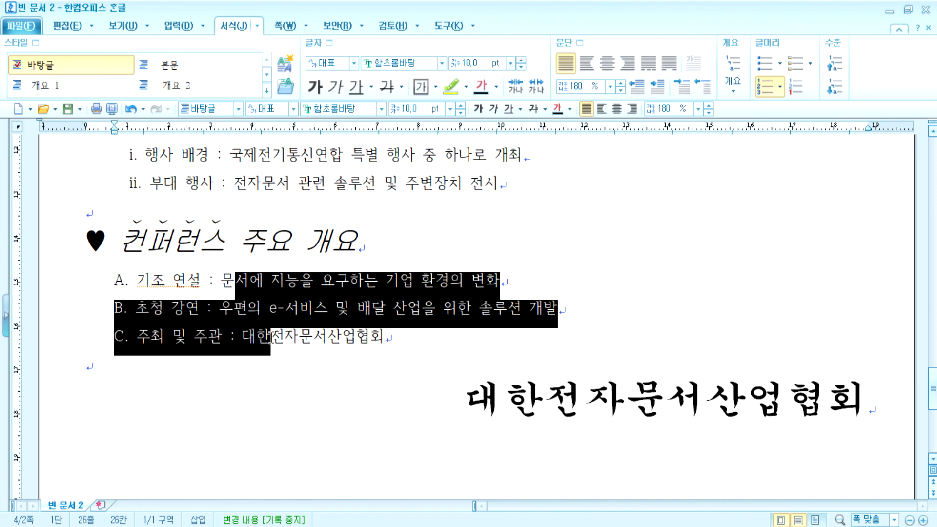
{"action": "left_click", "coordinate": [581, 43]}
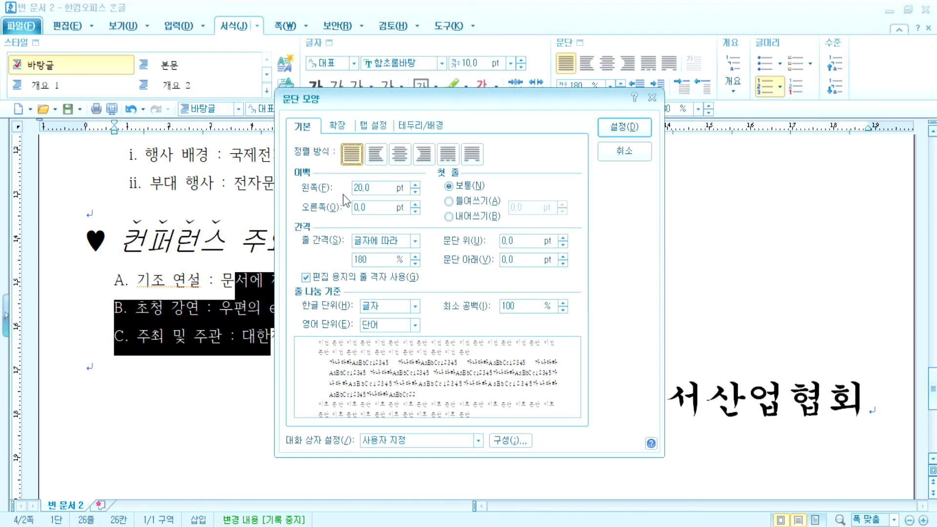
{"action": "left_click", "coordinate": [610, 153]}
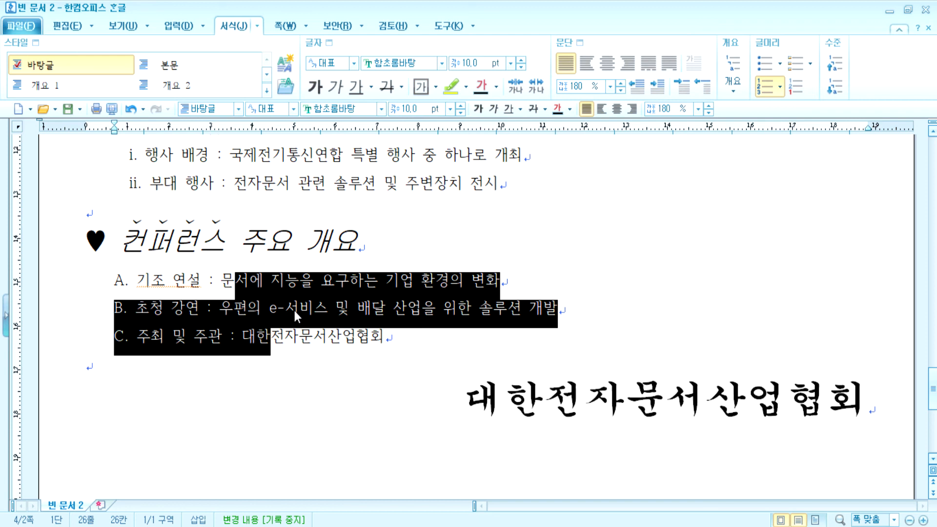
Replace the automatic numbering of the three 컨퍼런스 주요 개요 lines with manually entered A., B. and C. prefixes
{"action": "left_click", "coordinate": [769, 90]}
{"action": "left_click", "coordinate": [128, 279]}
{"action": "type", "text": "ㅁ"}
{"action": "key", "text": "BackSpace"}
{"action": "type", "text": "A."}
{"action": "key", "text": "Down"}
{"action": "key", "text": "Home"}
{"action": "type", "text": "B."}
{"action": "key", "text": "Down"}
{"action": "key", "text": "Home"}
{"action": "type", "text": "C."}
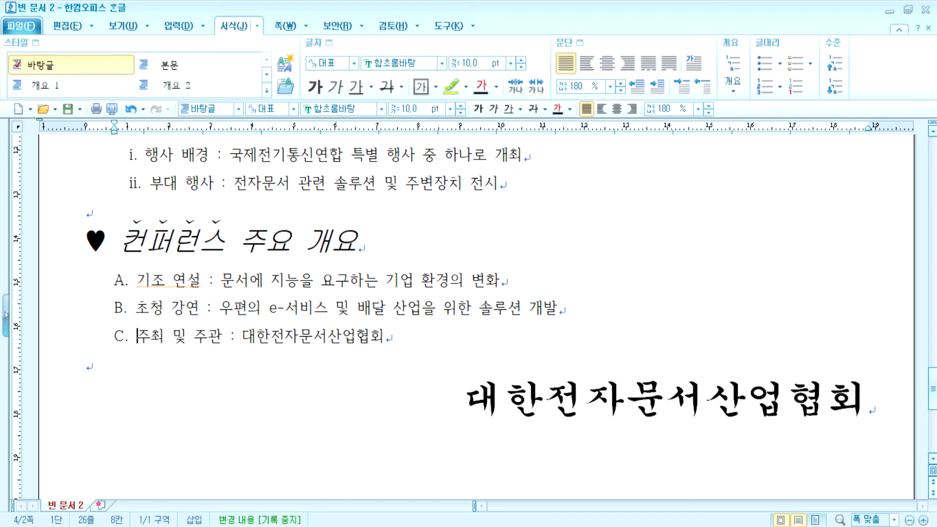
Compare the automatically numbered 2015 국제 전자문서 컨퍼런스 list with the manually lettered 컨퍼런스 주요 개요 lines
{"action": "scroll", "coordinate": [27, 223], "scroll_direction": "up", "scroll_amount": 3}
{"action": "left_click", "coordinate": [28, 222]}
{"action": "scroll", "coordinate": [38, 261], "scroll_direction": "up", "scroll_amount": 1}
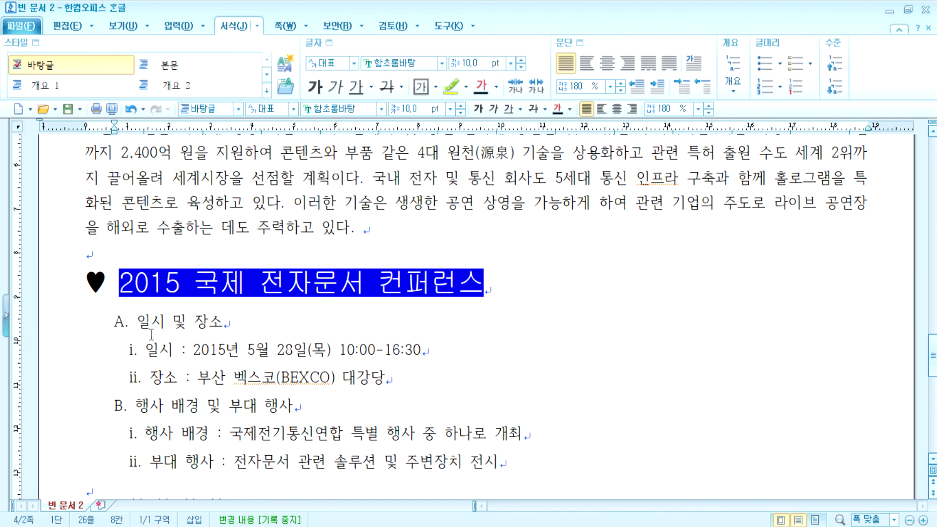
{"action": "left_click_drag", "start_coordinate": [187, 323], "coordinate": [244, 480]}
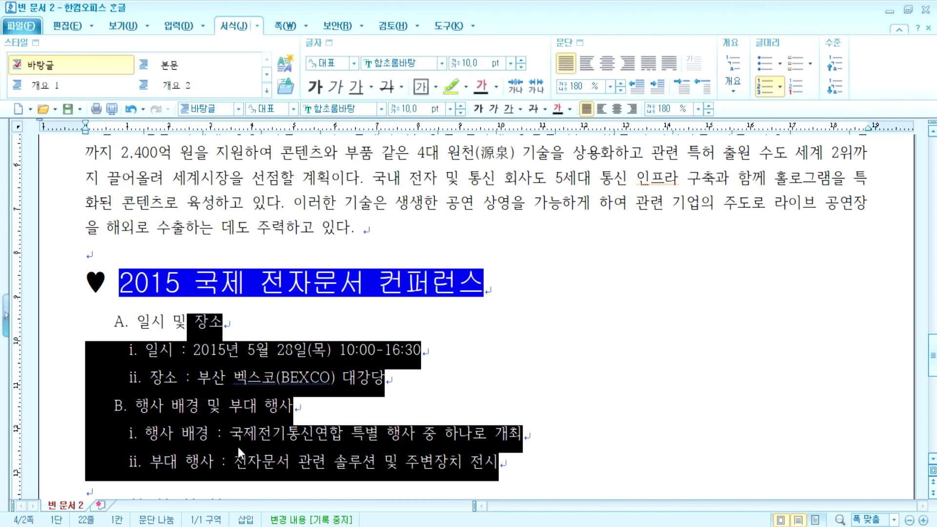
{"action": "scroll", "coordinate": [239, 354], "scroll_direction": "down", "scroll_amount": 4}
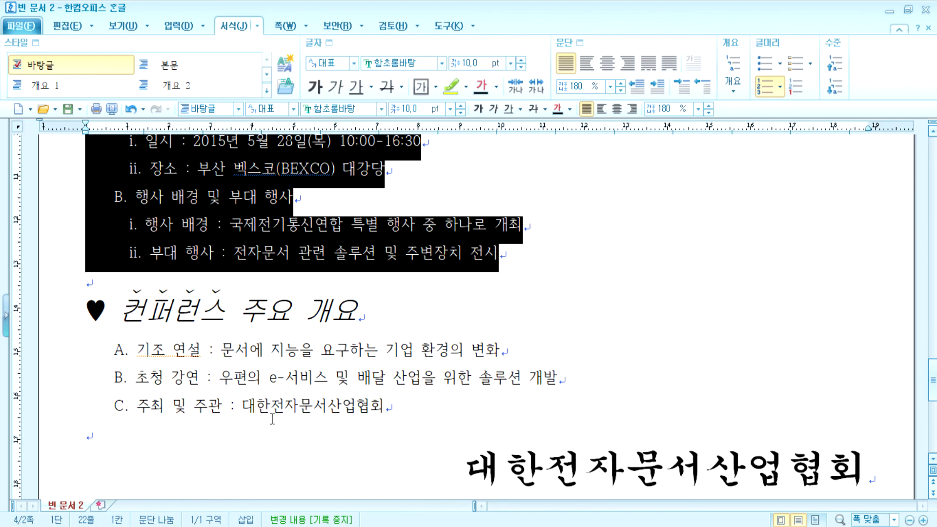
Check the paragraph numbering format assigned to the 컨퍼런스 주요 개요 lines without changing it
{"action": "left_click_drag", "start_coordinate": [239, 354], "coordinate": [268, 414]}
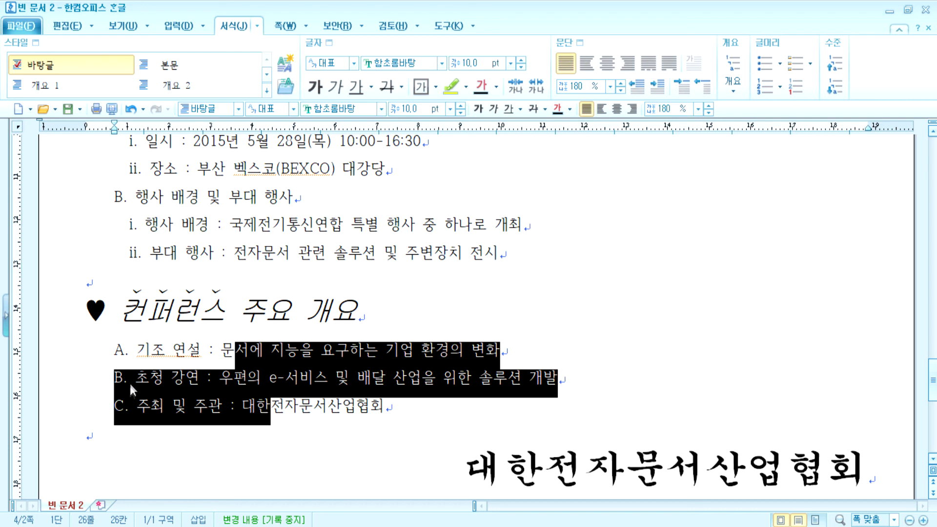
{"action": "left_click", "coordinate": [150, 407]}
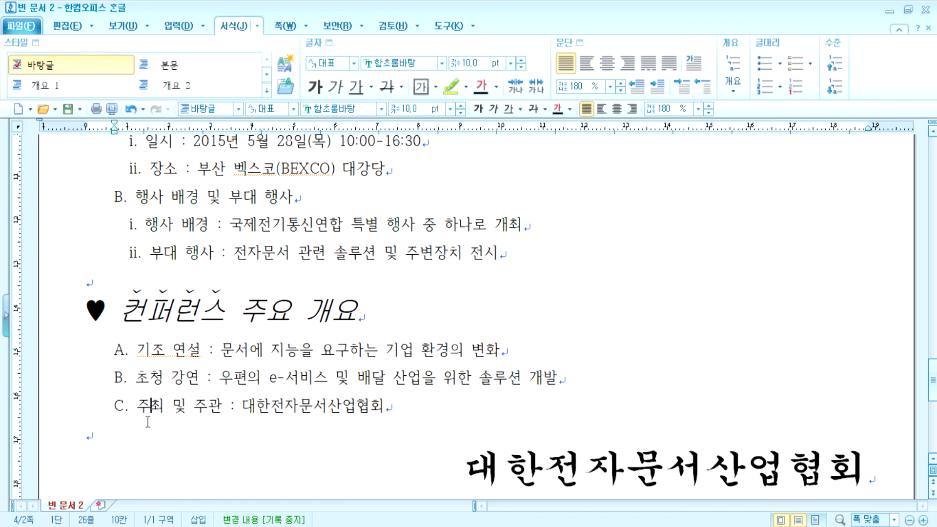
{"action": "left_click_drag", "start_coordinate": [150, 363], "coordinate": [209, 409]}
{"action": "left_click", "coordinate": [781, 90]}
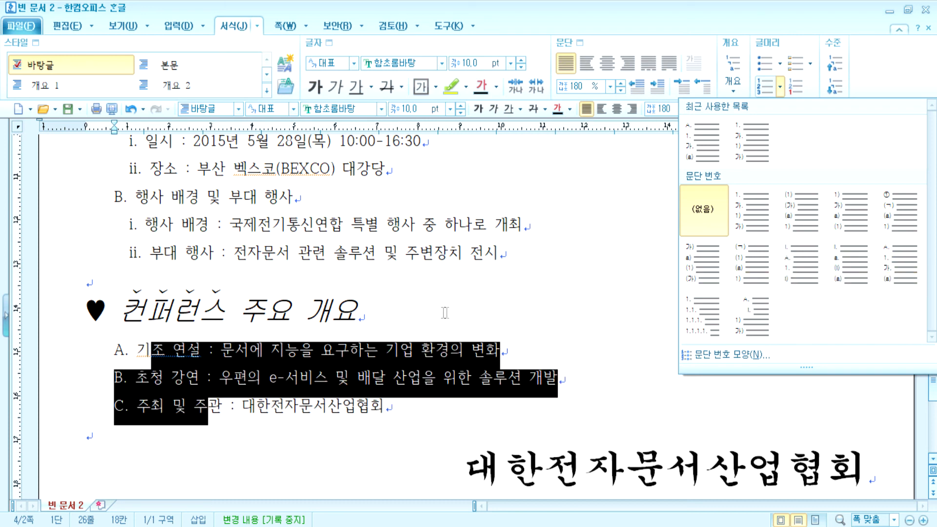
{"action": "left_click", "coordinate": [246, 365]}
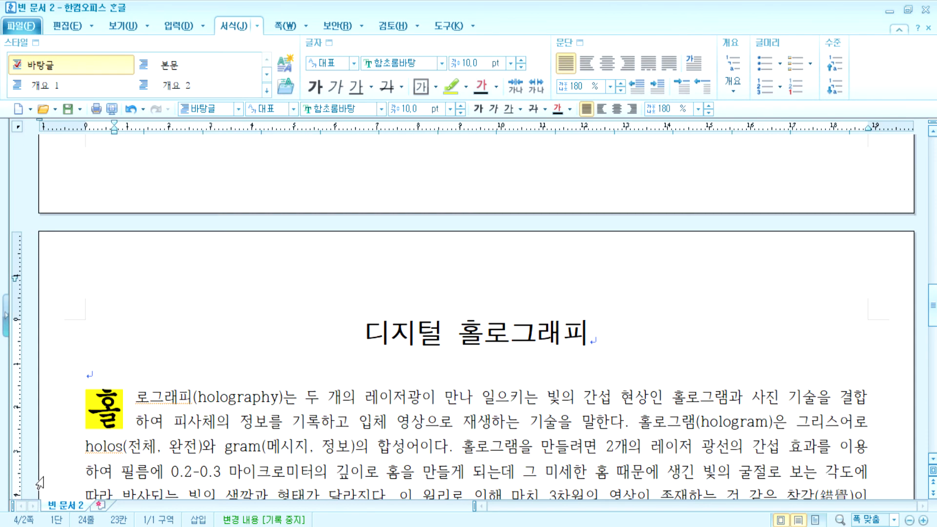
Open the character formatting of the English and Korean holography paragraphs on the first page and view the Korean and English language settings
{"action": "scroll", "coordinate": [40, 476], "scroll_direction": "up", "scroll_amount": 10}
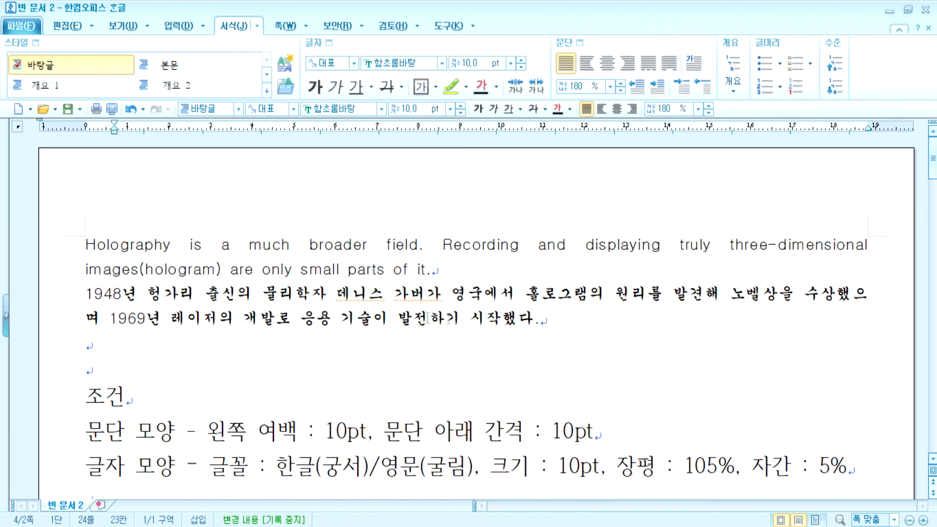
{"action": "left_click_drag", "start_coordinate": [573, 322], "coordinate": [81, 252]}
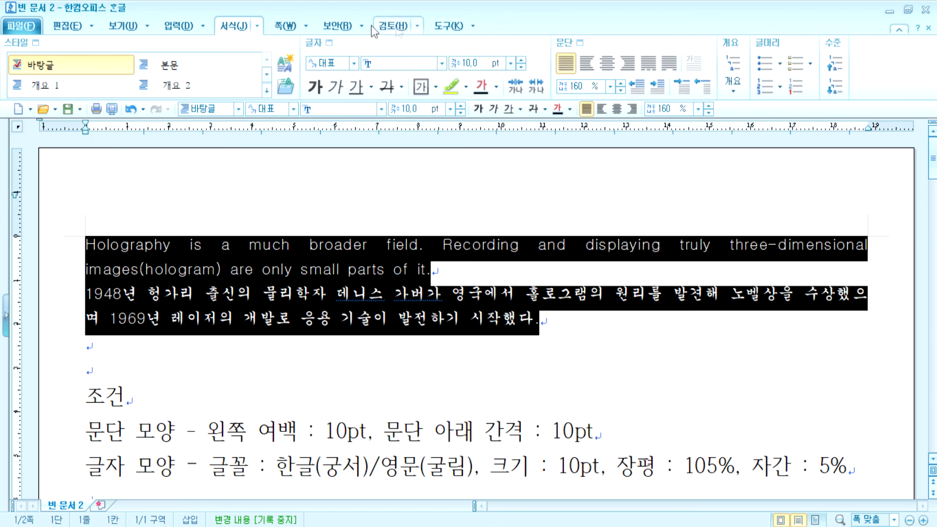
{"action": "left_click", "coordinate": [317, 44]}
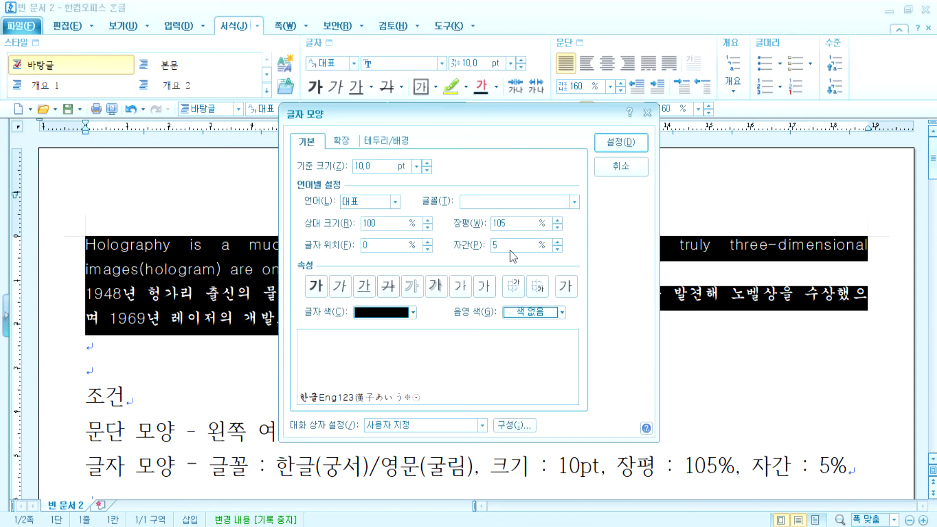
{"action": "left_click", "coordinate": [396, 201]}
{"action": "left_click", "coordinate": [374, 226]}
{"action": "left_click", "coordinate": [396, 202]}
{"action": "left_click", "coordinate": [351, 235]}
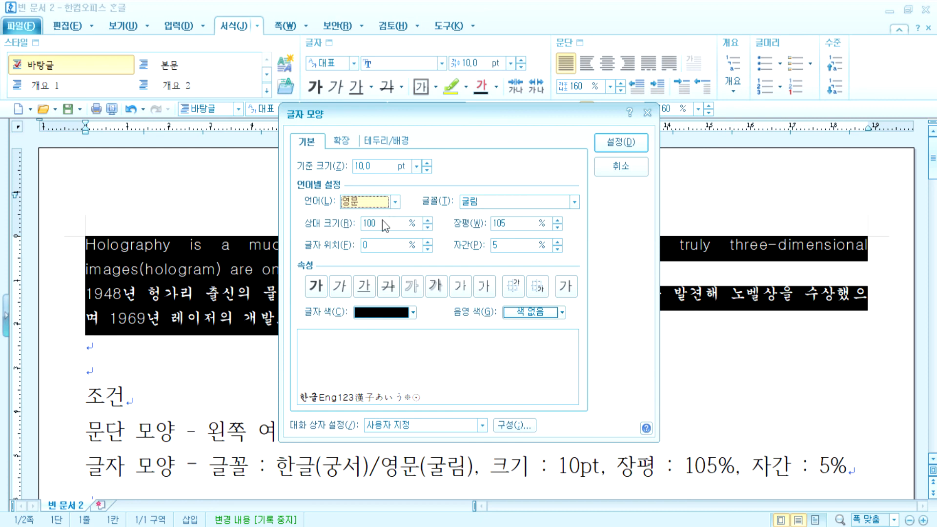
Review the Korean font, character width and letter spacing of the selected holography paragraphs
{"action": "left_click", "coordinate": [396, 201]}
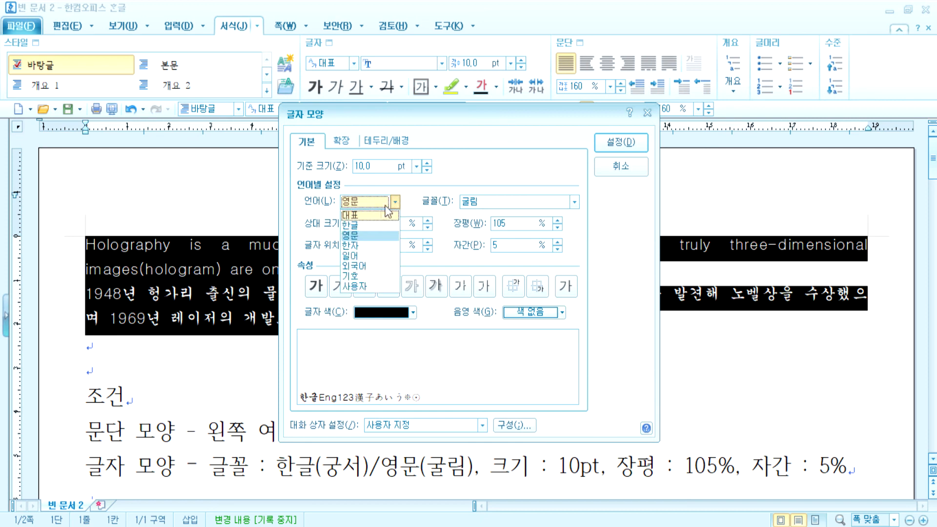
{"action": "left_click", "coordinate": [372, 226]}
{"action": "left_click", "coordinate": [480, 204]}
{"action": "left_click_drag", "start_coordinate": [513, 225], "coordinate": [484, 221]}
{"action": "left_click_drag", "start_coordinate": [510, 249], "coordinate": [473, 245]}
Review the English font settings of the selected paragraphs and leave the character formatting unchanged
{"action": "left_click", "coordinate": [396, 202]}
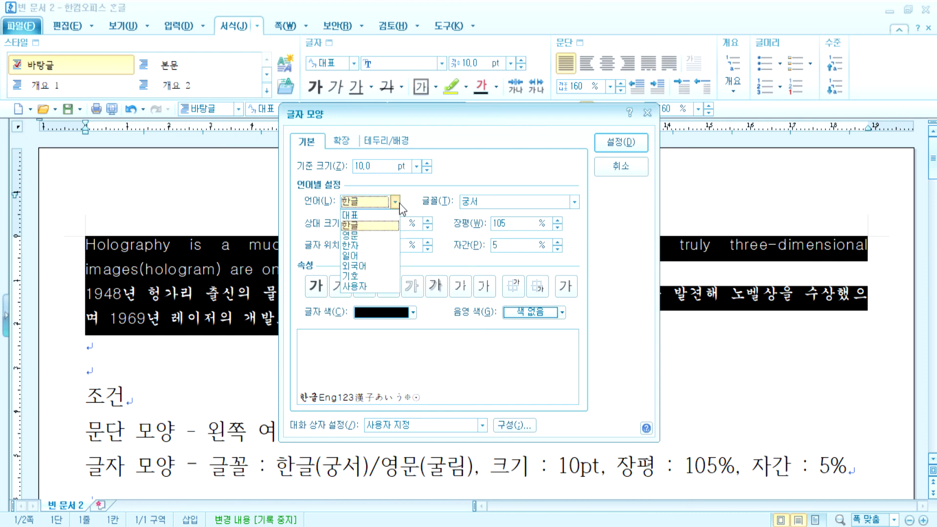
{"action": "left_click", "coordinate": [374, 236]}
{"action": "left_click", "coordinate": [488, 202]}
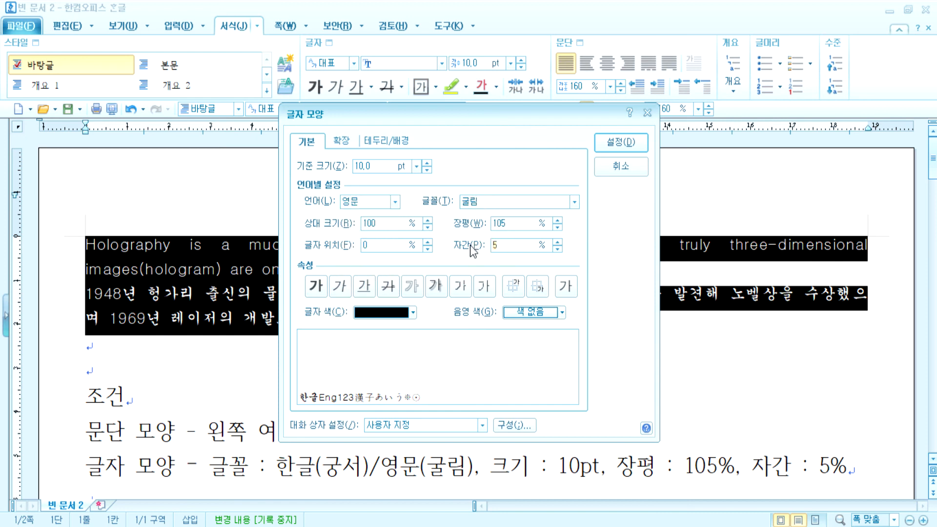
{"action": "left_click", "coordinate": [374, 202]}
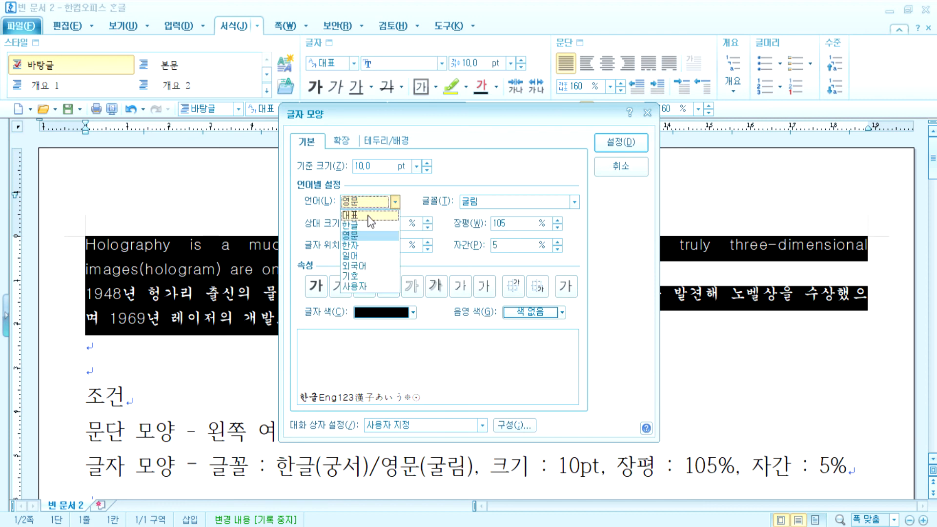
{"action": "left_click", "coordinate": [377, 212]}
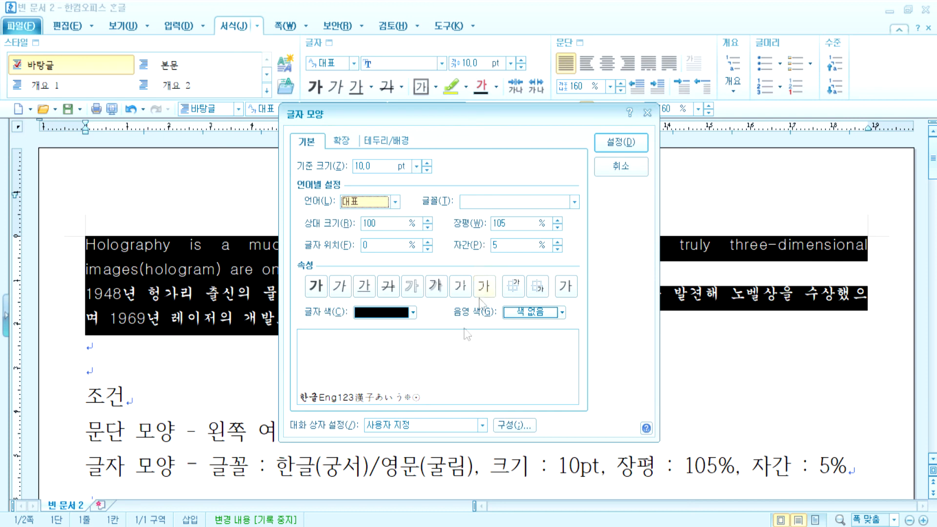
{"action": "left_click", "coordinate": [600, 171]}
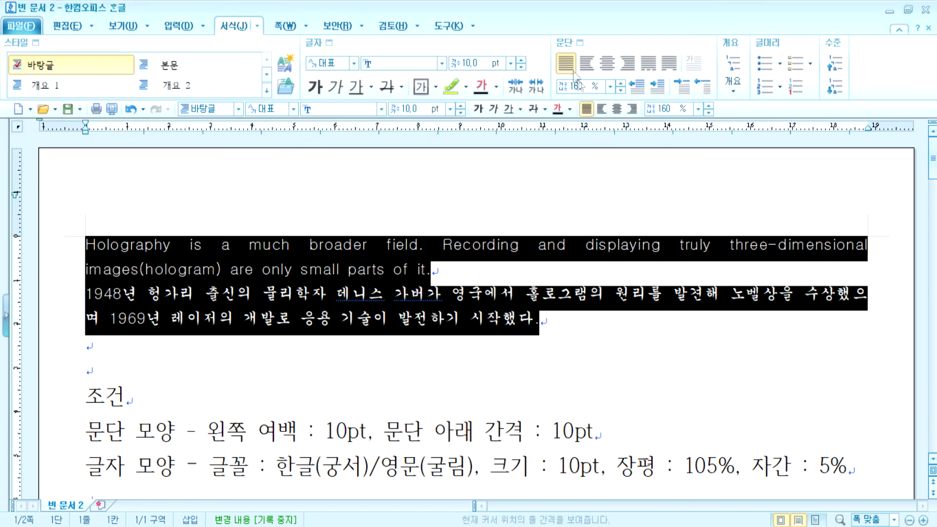
Check the current paragraph margins and spacing of the holography paragraphs and read the required values in the 조건 lines
{"action": "left_click", "coordinate": [579, 43]}
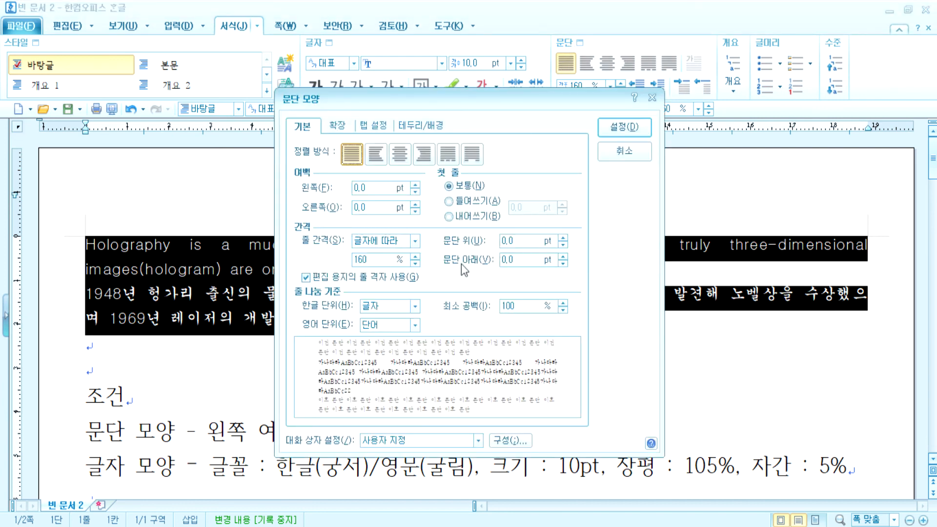
{"action": "left_click", "coordinate": [624, 151]}
{"action": "left_click_drag", "start_coordinate": [429, 319], "coordinate": [303, 237]}
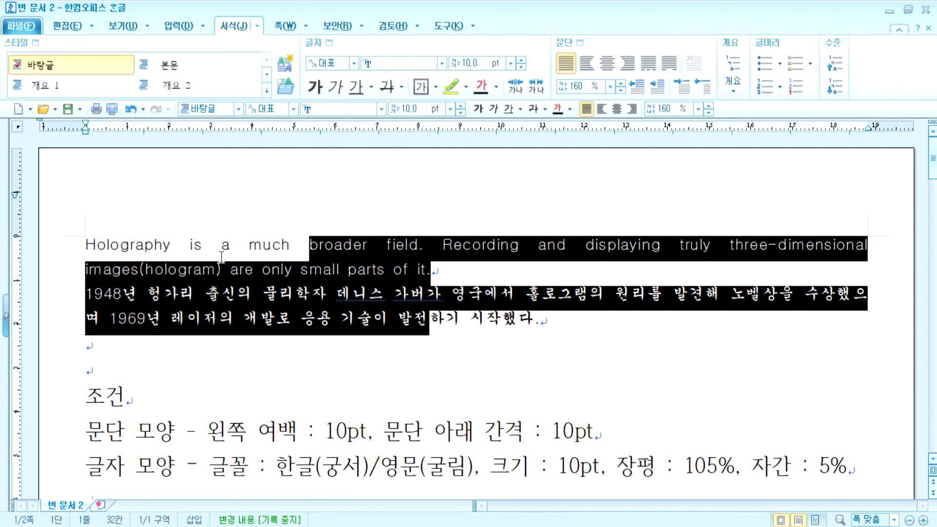
{"action": "scroll", "coordinate": [492, 348], "scroll_direction": "down", "scroll_amount": 3}
{"action": "left_click_drag", "start_coordinate": [597, 295], "coordinate": [257, 294]}
{"action": "left_click_drag", "start_coordinate": [229, 325], "coordinate": [424, 340]}
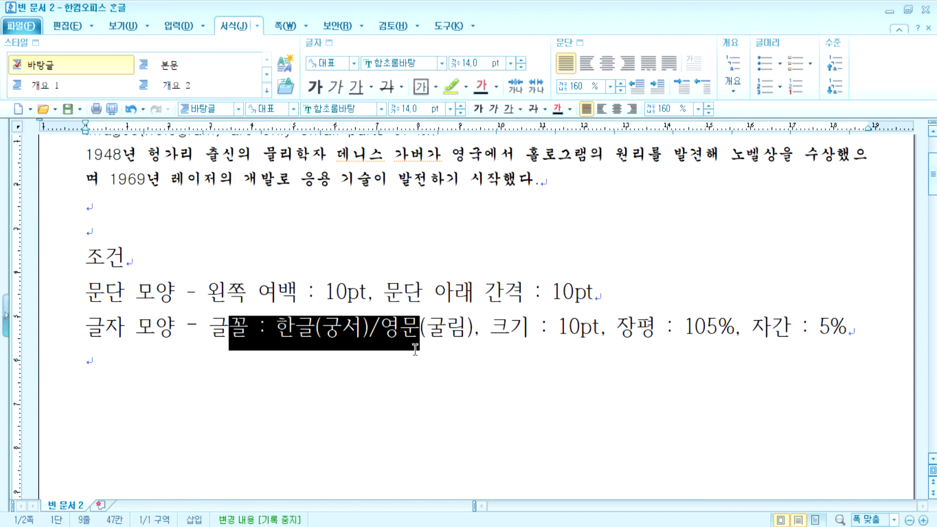
{"action": "scroll", "coordinate": [390, 365], "scroll_direction": "up", "scroll_amount": 3}
Set a 10 pt left margin and 10 pt spacing below the paragraph for both holography paragraphs
{"action": "left_click_drag", "start_coordinate": [86, 244], "coordinate": [539, 319]}
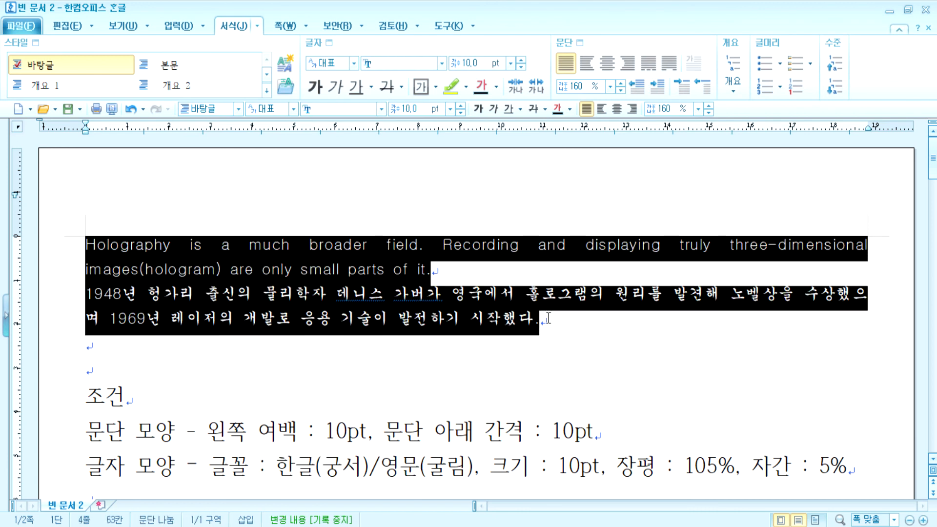
{"action": "left_click", "coordinate": [579, 43]}
{"action": "left_click", "coordinate": [415, 185]}
{"action": "left_click_drag", "start_coordinate": [424, 104], "coordinate": [541, 17]}
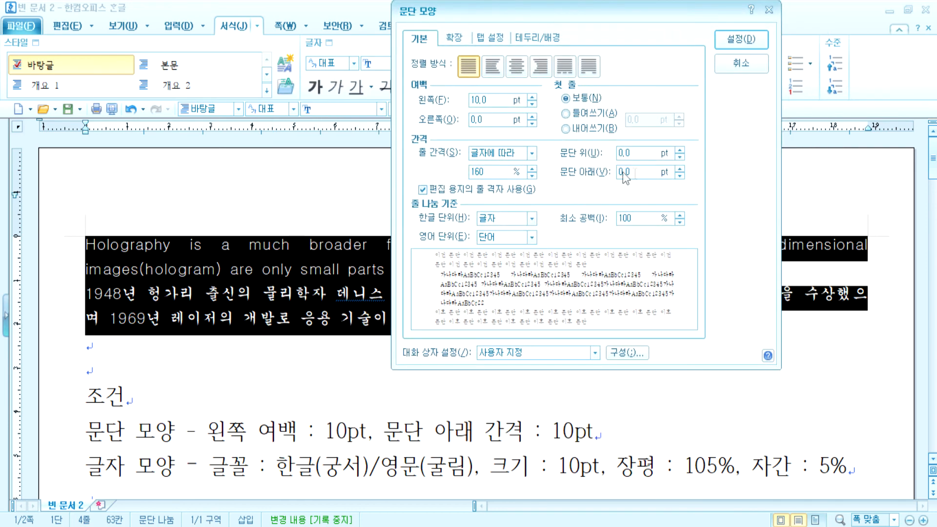
{"action": "left_click", "coordinate": [679, 168]}
{"action": "left_click", "coordinate": [680, 169]}
{"action": "left_click", "coordinate": [679, 169]}
{"action": "left_click", "coordinate": [679, 169]}
{"action": "left_click", "coordinate": [679, 176]}
{"action": "left_click", "coordinate": [678, 176]}
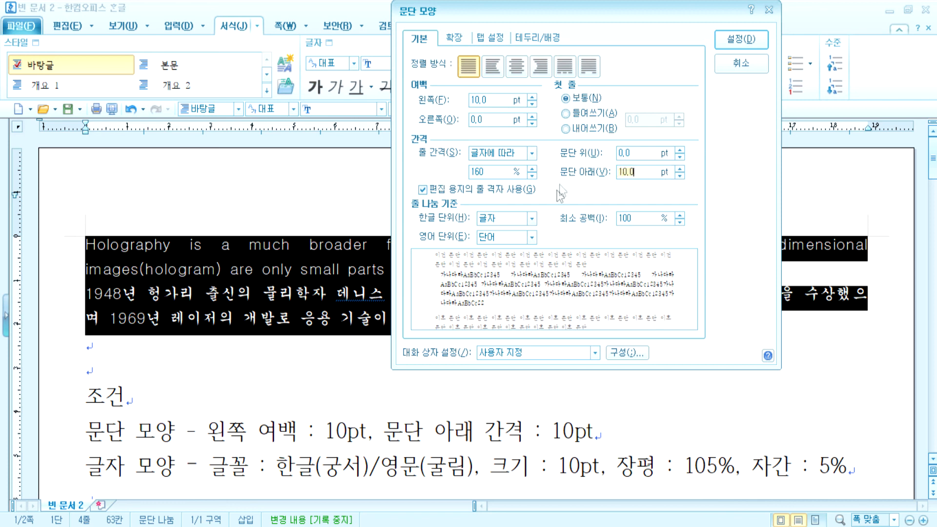
{"action": "left_click", "coordinate": [741, 40]}
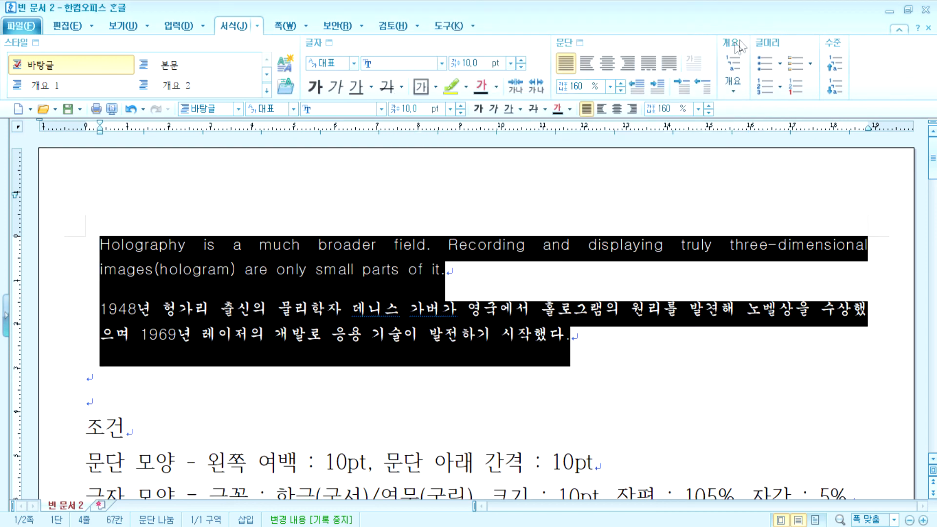
Inspect the indentation and the gaps below the two holography paragraphs
{"action": "left_click", "coordinate": [78, 244]}
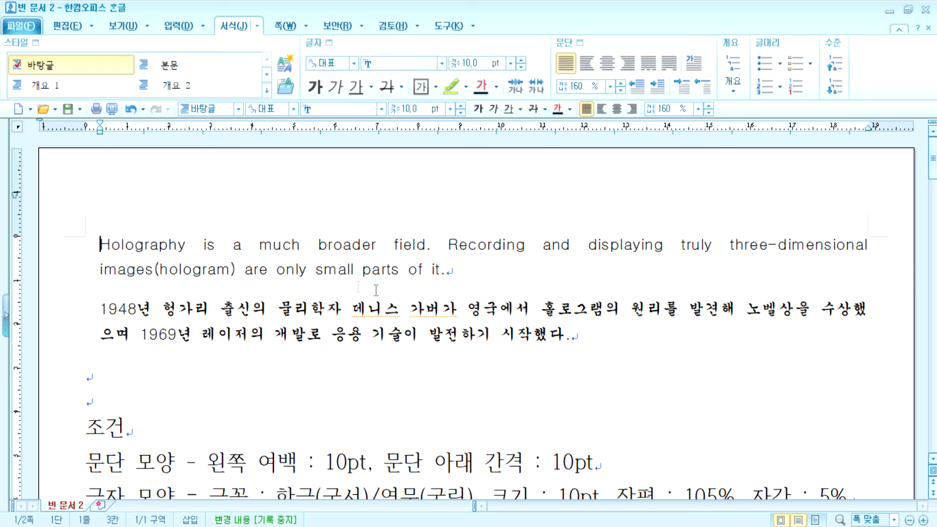
{"action": "left_click", "coordinate": [473, 278]}
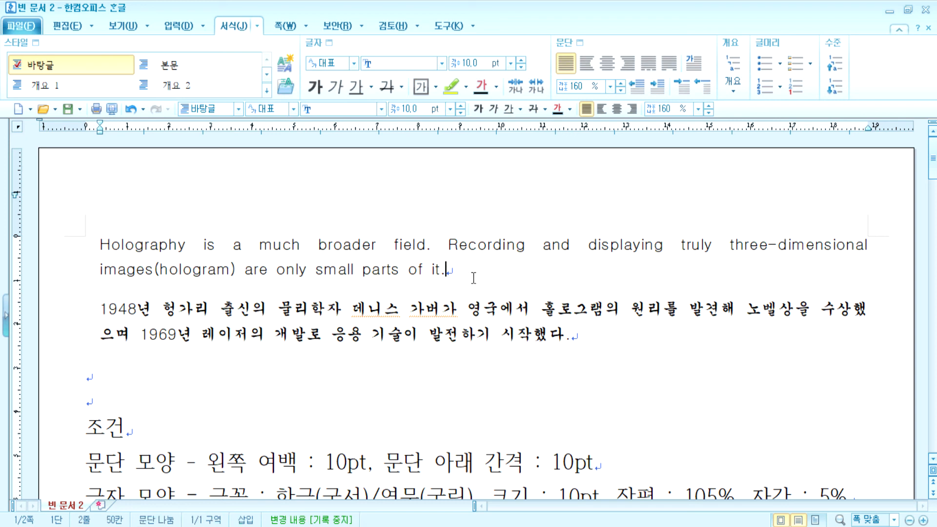
{"action": "left_click_drag", "start_coordinate": [460, 266], "coordinate": [330, 255]}
{"action": "left_click_drag", "start_coordinate": [580, 336], "coordinate": [478, 351]}
{"action": "left_click", "coordinate": [392, 269]}
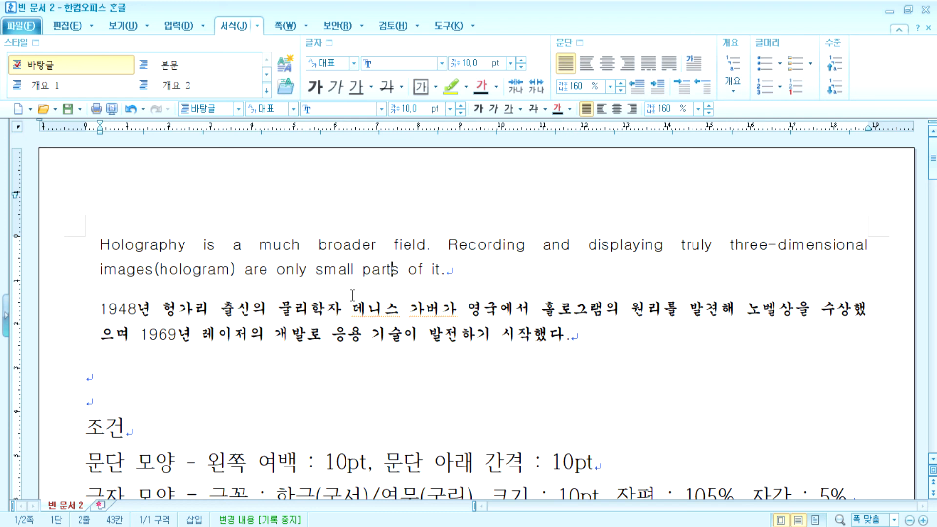
Undo and redo the margin and spacing change on the two paragraphs for comparison, and check the first paragraph's settings
{"action": "key", "text": "ctrl+z"}
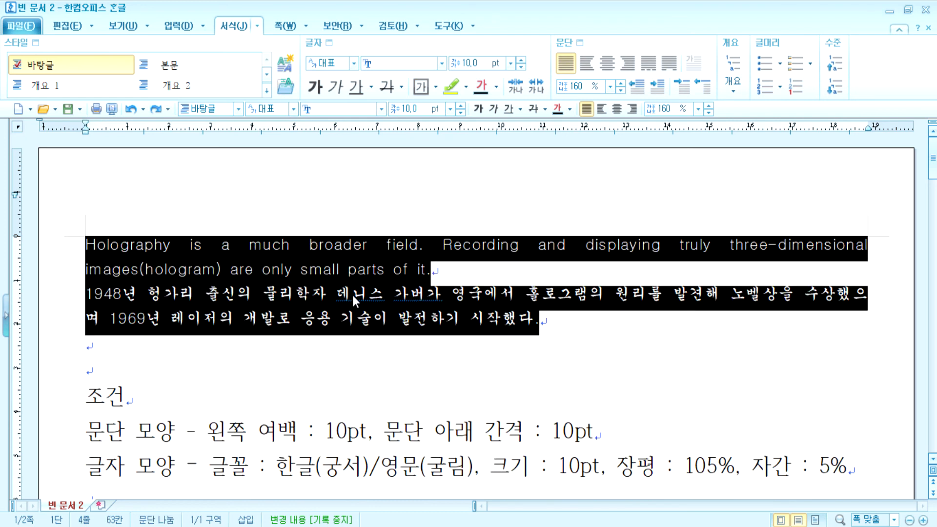
{"action": "key", "text": "ctrl+z"}
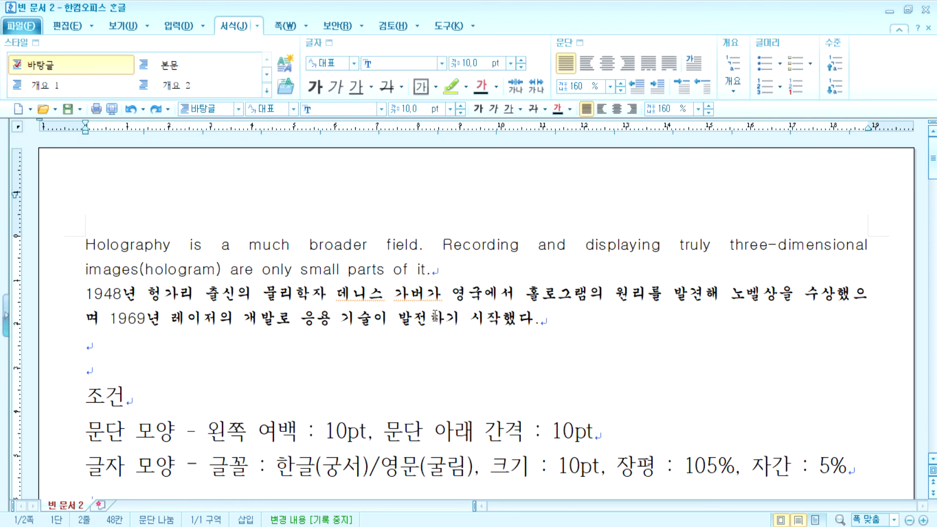
{"action": "left_click", "coordinate": [156, 109]}
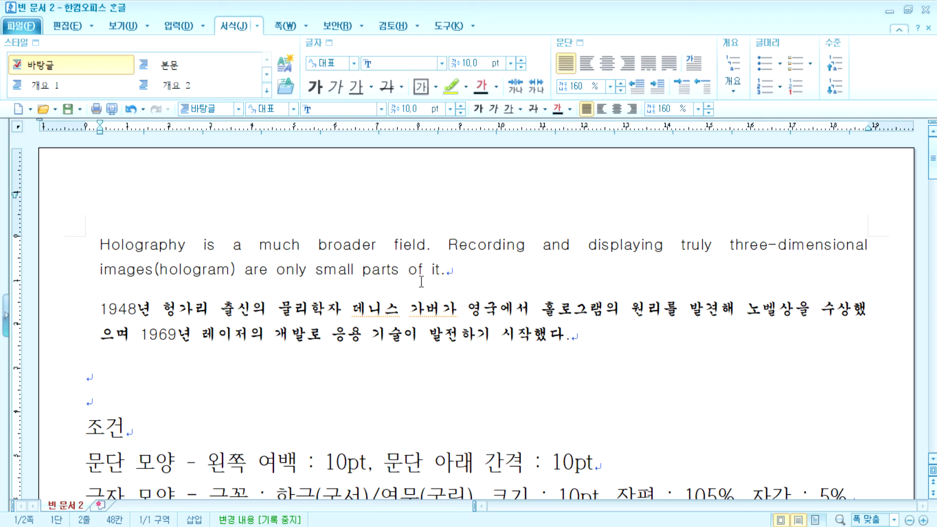
{"action": "left_click", "coordinate": [580, 43]}
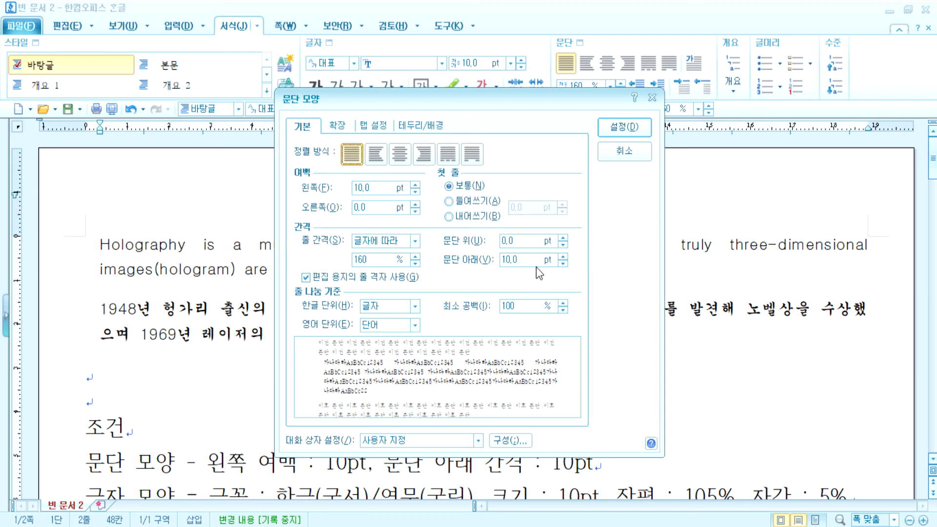
{"action": "left_click", "coordinate": [624, 153]}
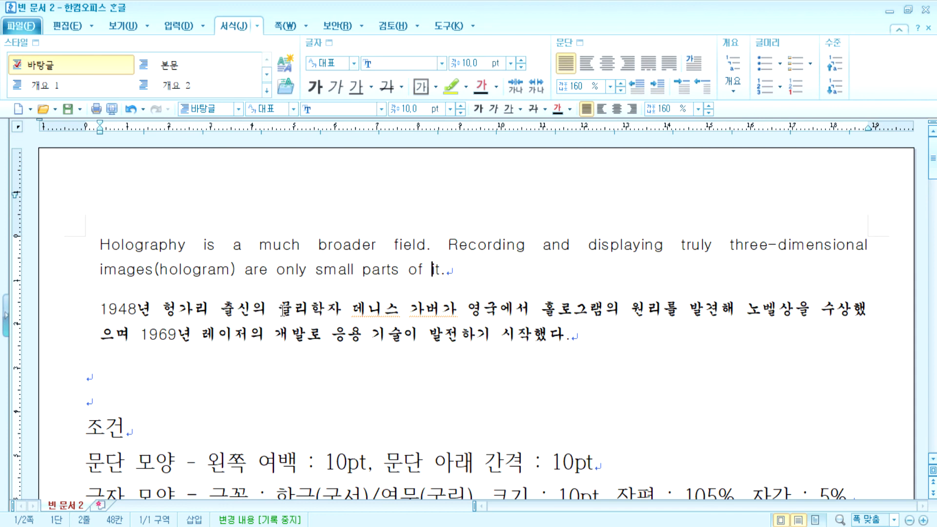
Hide the paragraph marks to compare the paragraph spacing without them, and show them again
{"action": "left_click", "coordinate": [123, 27]}
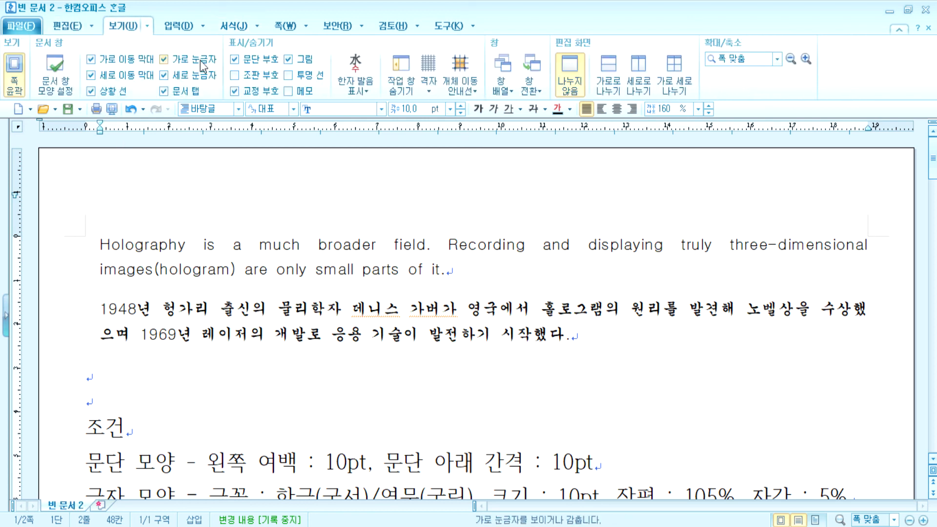
{"action": "left_click", "coordinate": [234, 59]}
{"action": "left_click", "coordinate": [353, 370]}
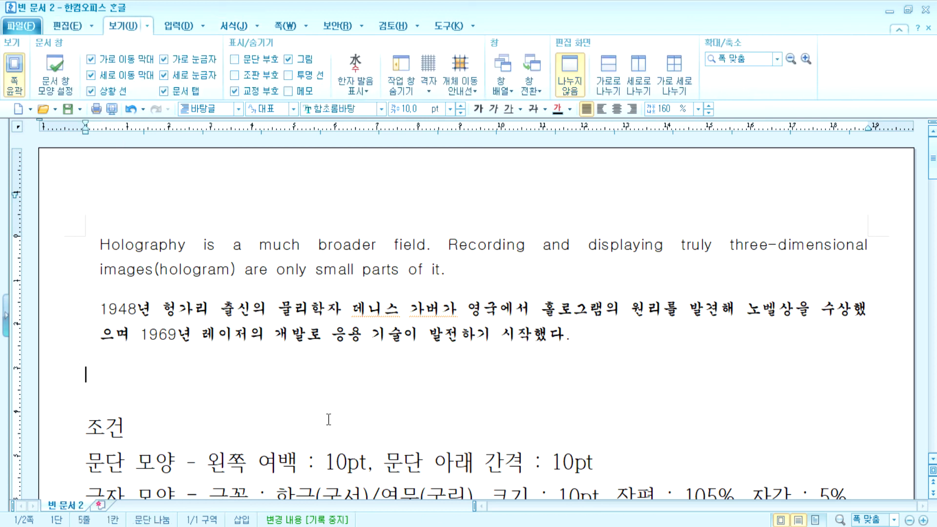
{"action": "left_click", "coordinate": [238, 286]}
{"action": "left_click", "coordinate": [246, 389]}
{"action": "left_click", "coordinate": [235, 59]}
{"action": "left_click", "coordinate": [459, 278]}
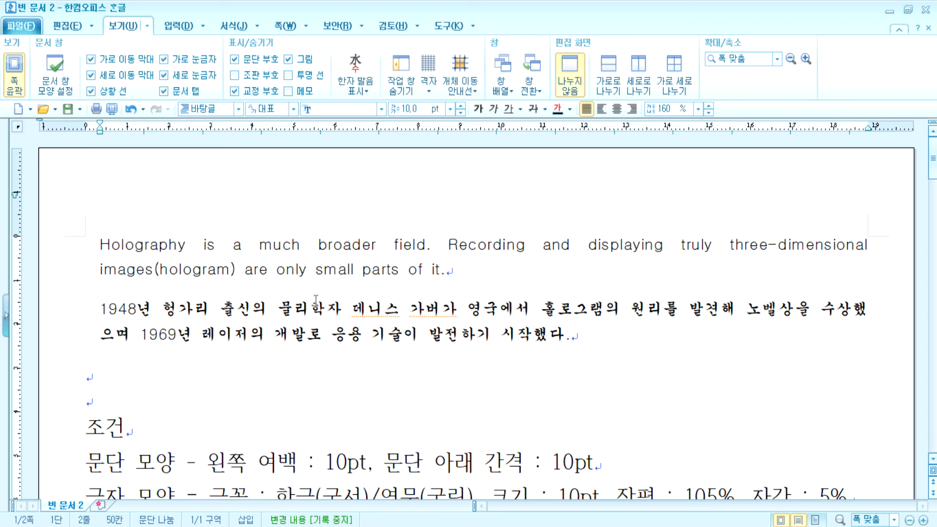
Highlight parts of the Korean and English holography paragraphs to examine the spacing below each one
{"action": "left_click_drag", "start_coordinate": [128, 312], "coordinate": [218, 334]}
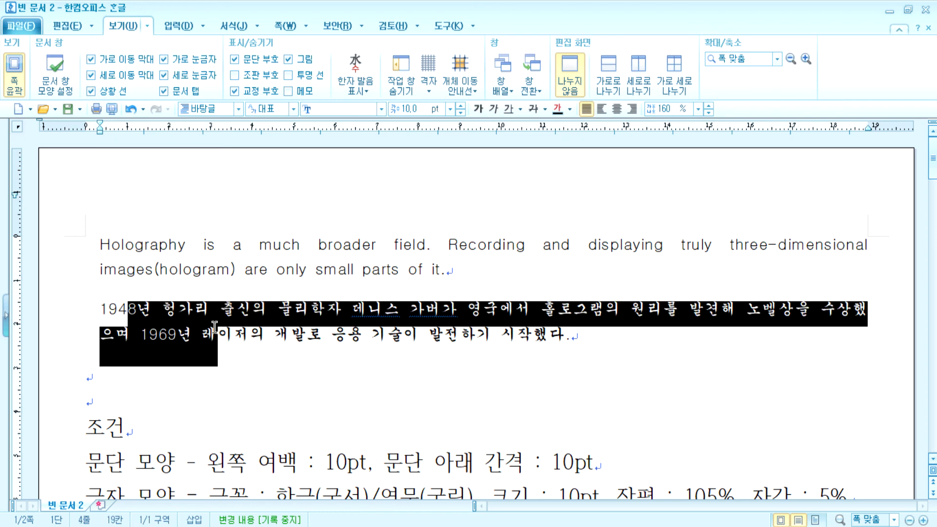
{"action": "left_click", "coordinate": [168, 309]}
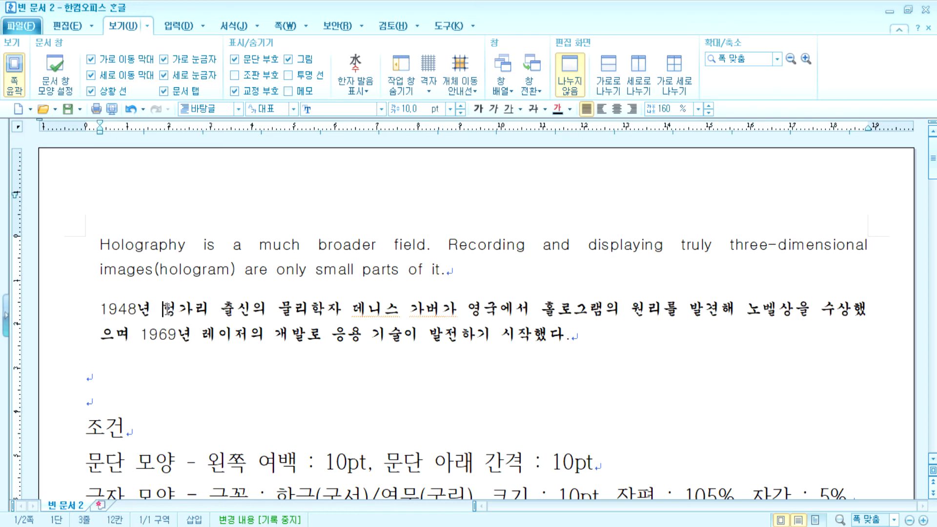
{"action": "left_click_drag", "start_coordinate": [100, 242], "coordinate": [177, 265]}
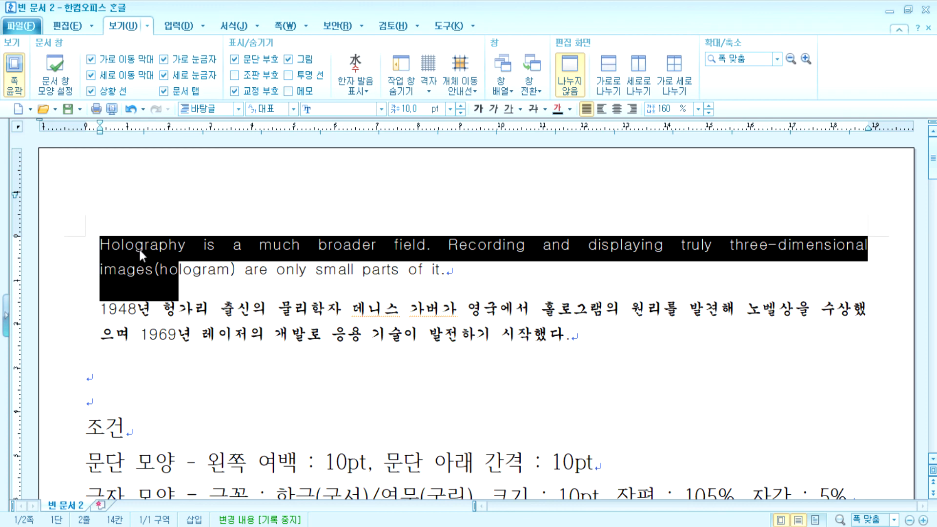
Check the left margin and below-paragraph spacing settings of the English holography paragraph without changing them
{"action": "left_click", "coordinate": [244, 322]}
{"action": "left_click", "coordinate": [291, 272]}
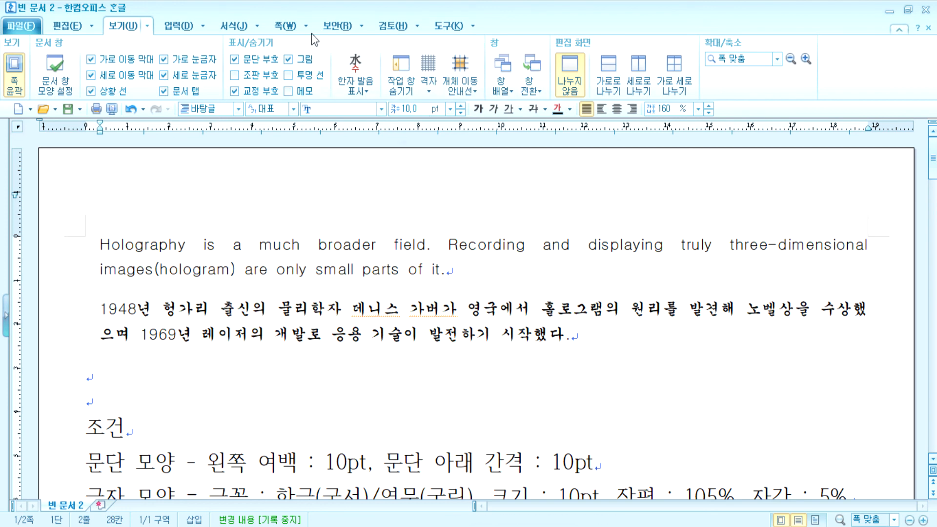
{"action": "left_click", "coordinate": [235, 25]}
{"action": "left_click", "coordinate": [579, 43]}
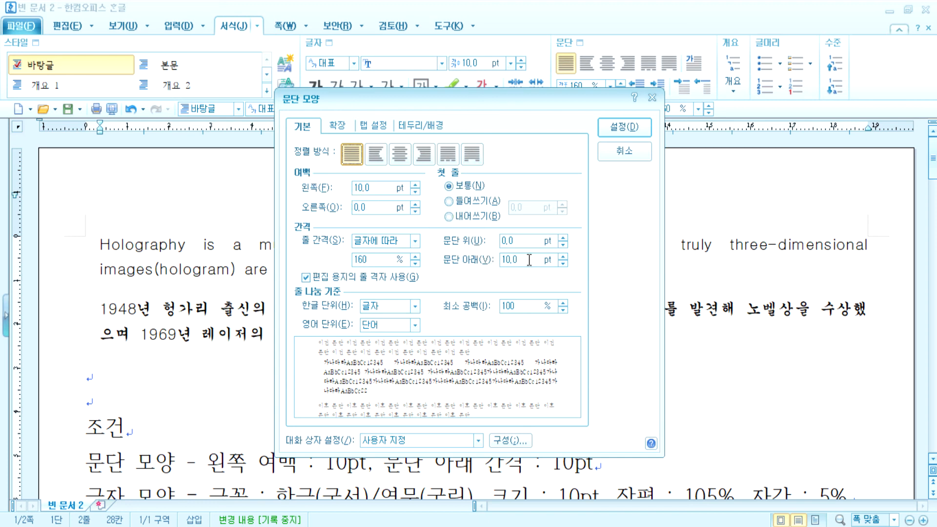
{"action": "left_click", "coordinate": [624, 151]}
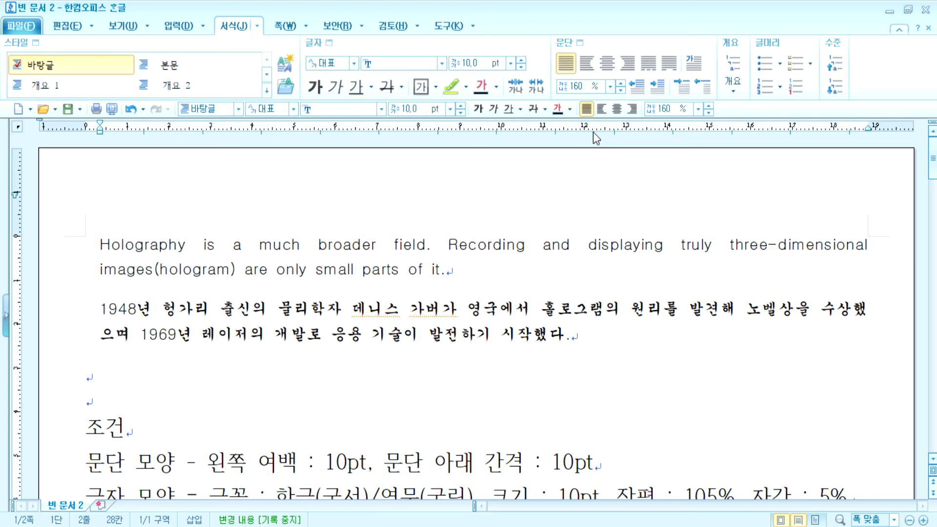
Review the digital holography page and the listed paragraph and character formatting conditions
{"action": "scroll", "coordinate": [596, 245], "scroll_direction": "down", "scroll_amount": 15}
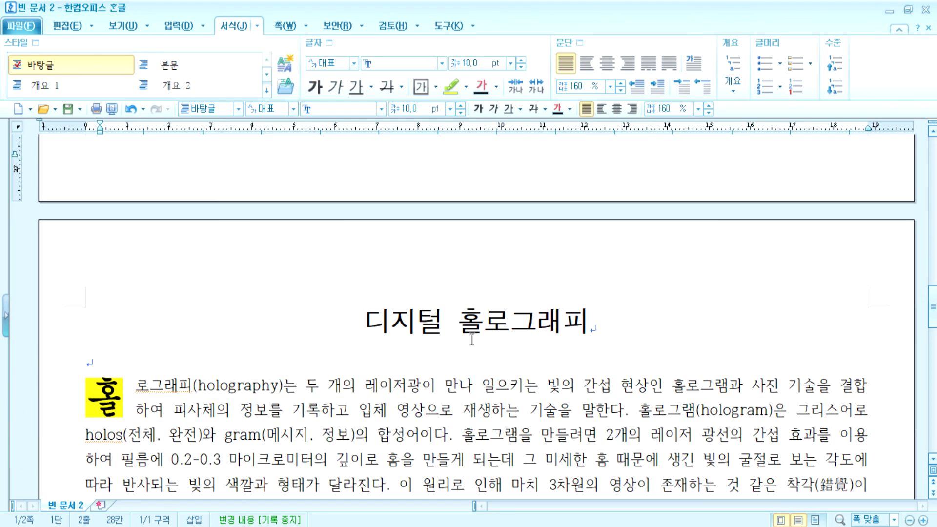
{"action": "scroll", "coordinate": [454, 335], "scroll_direction": "up", "scroll_amount": 3}
{"action": "scroll", "coordinate": [456, 333], "scroll_direction": "down", "scroll_amount": 5}
{"action": "scroll", "coordinate": [443, 339], "scroll_direction": "up", "scroll_amount": 3}
{"action": "scroll", "coordinate": [420, 357], "scroll_direction": "down", "scroll_amount": 3}
{"action": "left_click", "coordinate": [392, 356]}
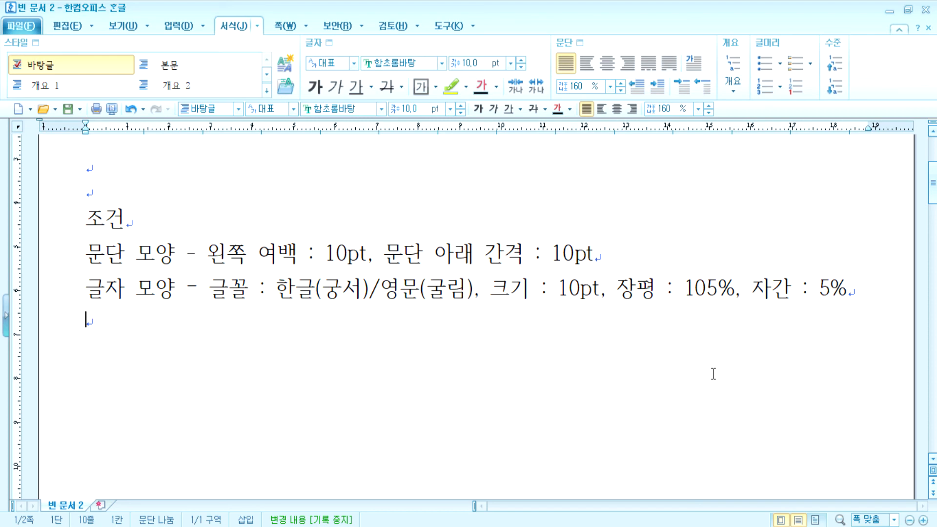
Examine the paragraph number formats for the two-level list under the 2015 conference heading, trying the A, 1, 가, (a) preset without applying it
{"action": "scroll", "coordinate": [705, 410], "scroll_direction": "down", "scroll_amount": 5}
{"action": "scroll", "coordinate": [705, 411], "scroll_direction": "down", "scroll_amount": 15}
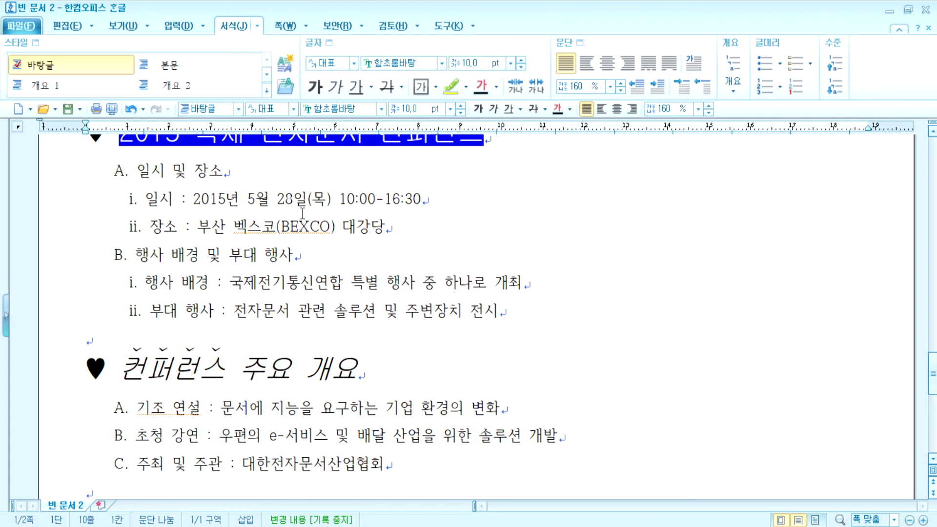
{"action": "left_click_drag", "start_coordinate": [187, 170], "coordinate": [227, 310]}
{"action": "right_click", "coordinate": [227, 311]}
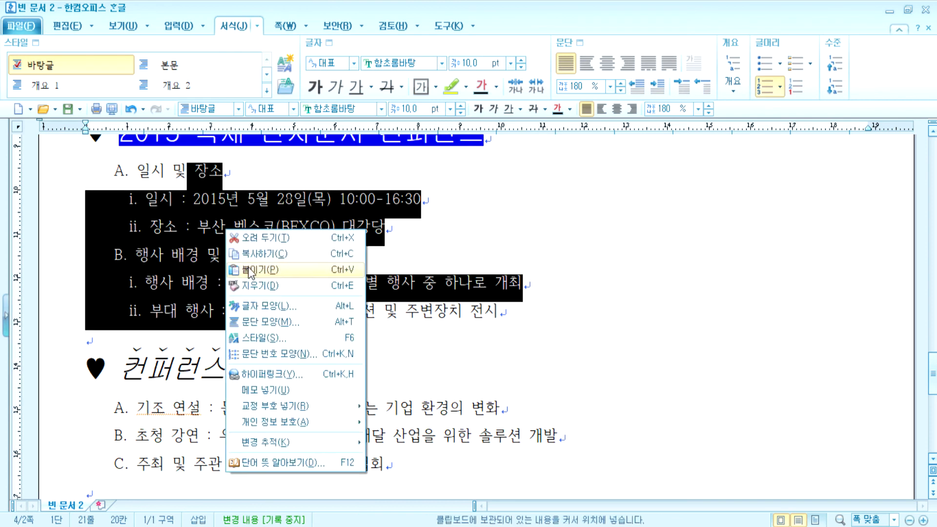
{"action": "left_click", "coordinate": [259, 353]}
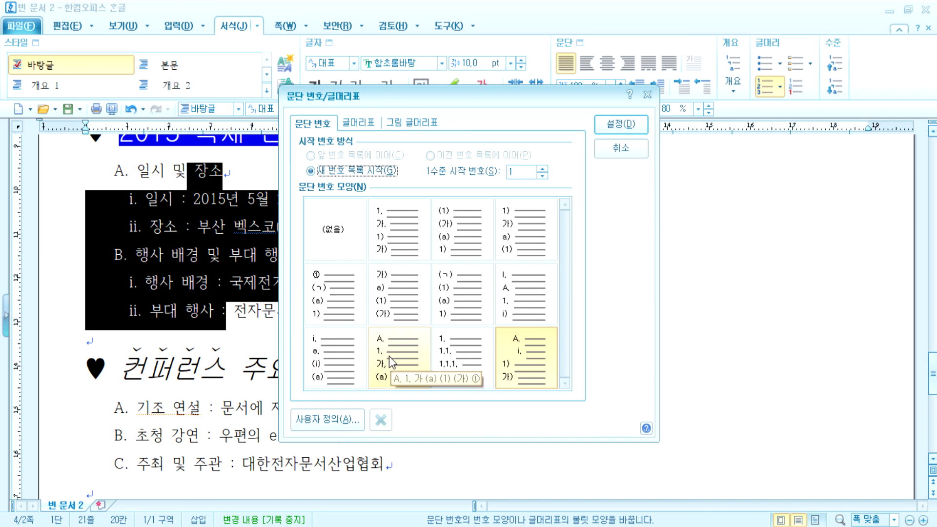
{"action": "left_click", "coordinate": [389, 358]}
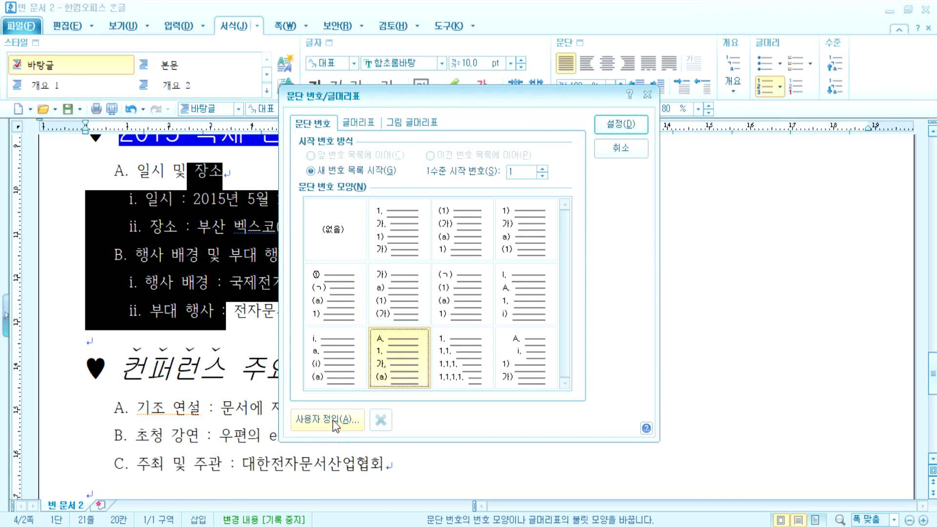
{"action": "left_click", "coordinate": [599, 147]}
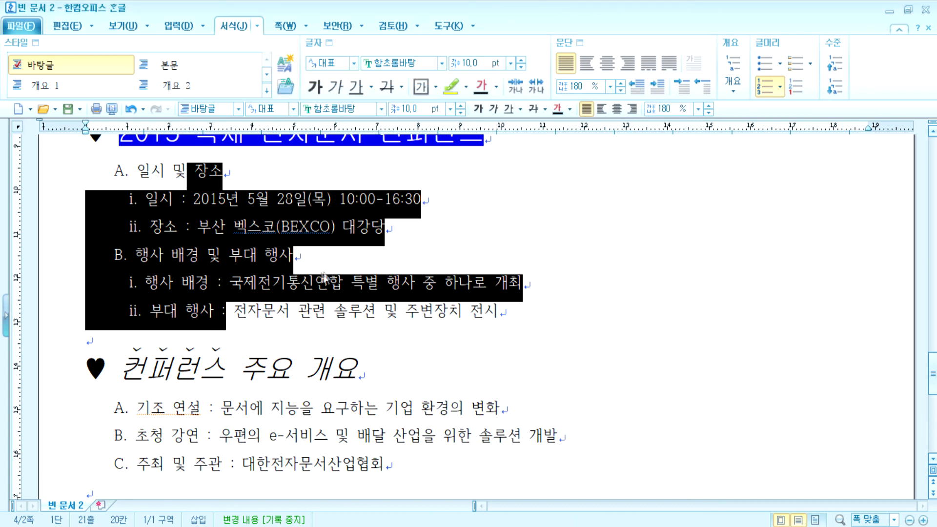